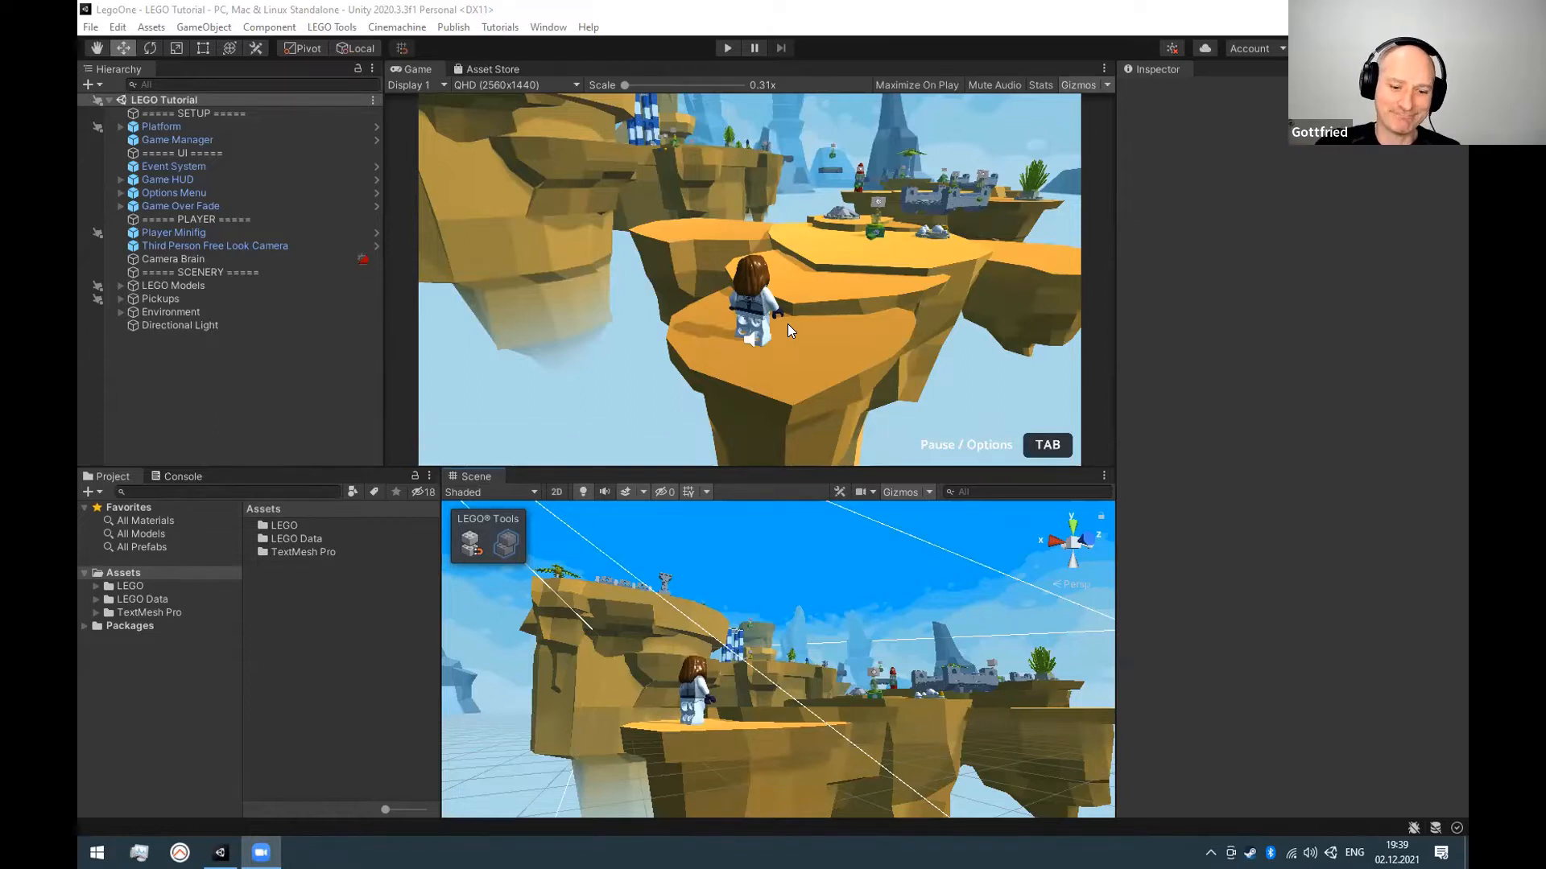
Dock the Scene view in the same area as the Game view, placed ahead of it.
{"action": "left_click", "coordinate": [636, 275]}
{"action": "middle_click", "coordinate": [859, 341]}
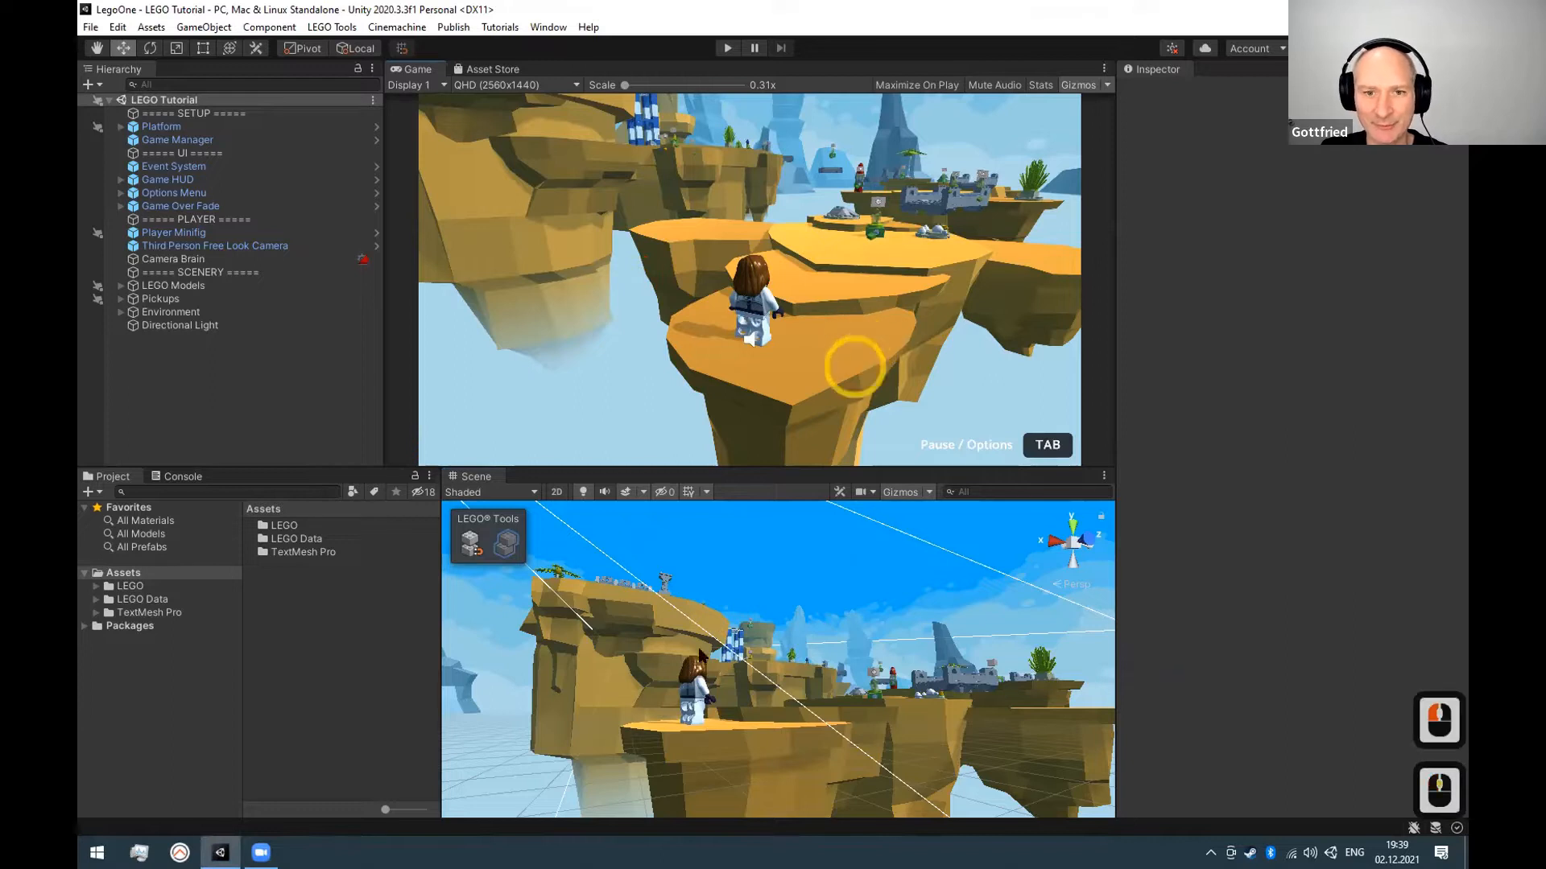
{"action": "left_click_drag", "start_coordinate": [493, 480], "coordinate": [405, 73]}
Select the rock beneath the minifigure in the Scene view, then box-select the minifigure together with the surrounding platforms and models.
{"action": "middle_click_drag", "start_coordinate": [690, 244], "coordinate": [785, 232]}
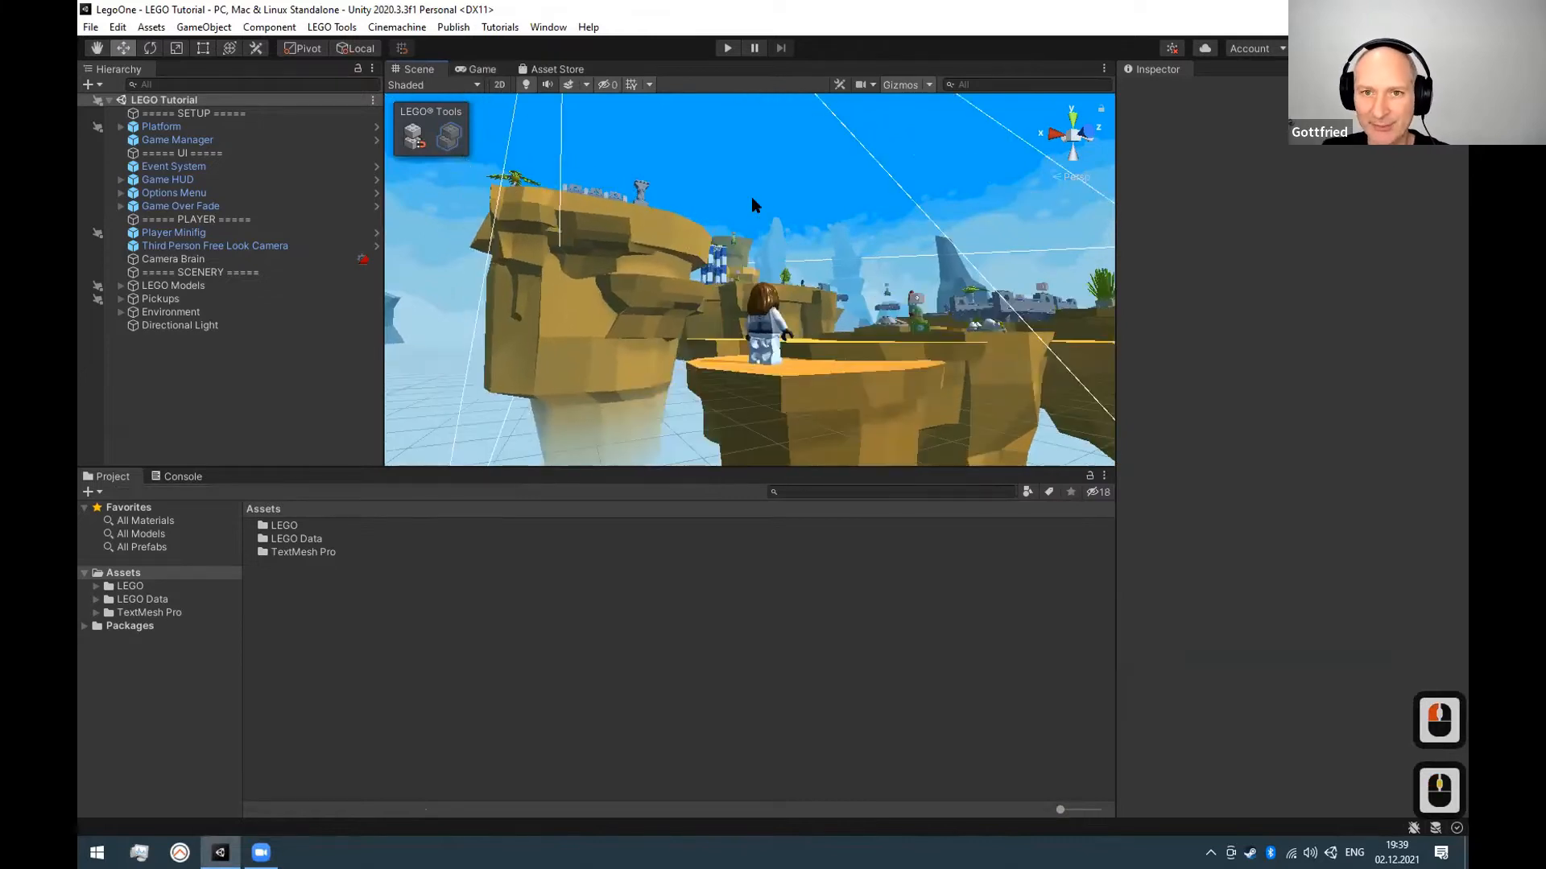
{"action": "left_click_drag", "start_coordinate": [766, 229], "coordinate": [835, 266]}
{"action": "middle_click_drag", "start_coordinate": [828, 343], "coordinate": [805, 261]}
{"action": "left_click", "coordinate": [811, 320]}
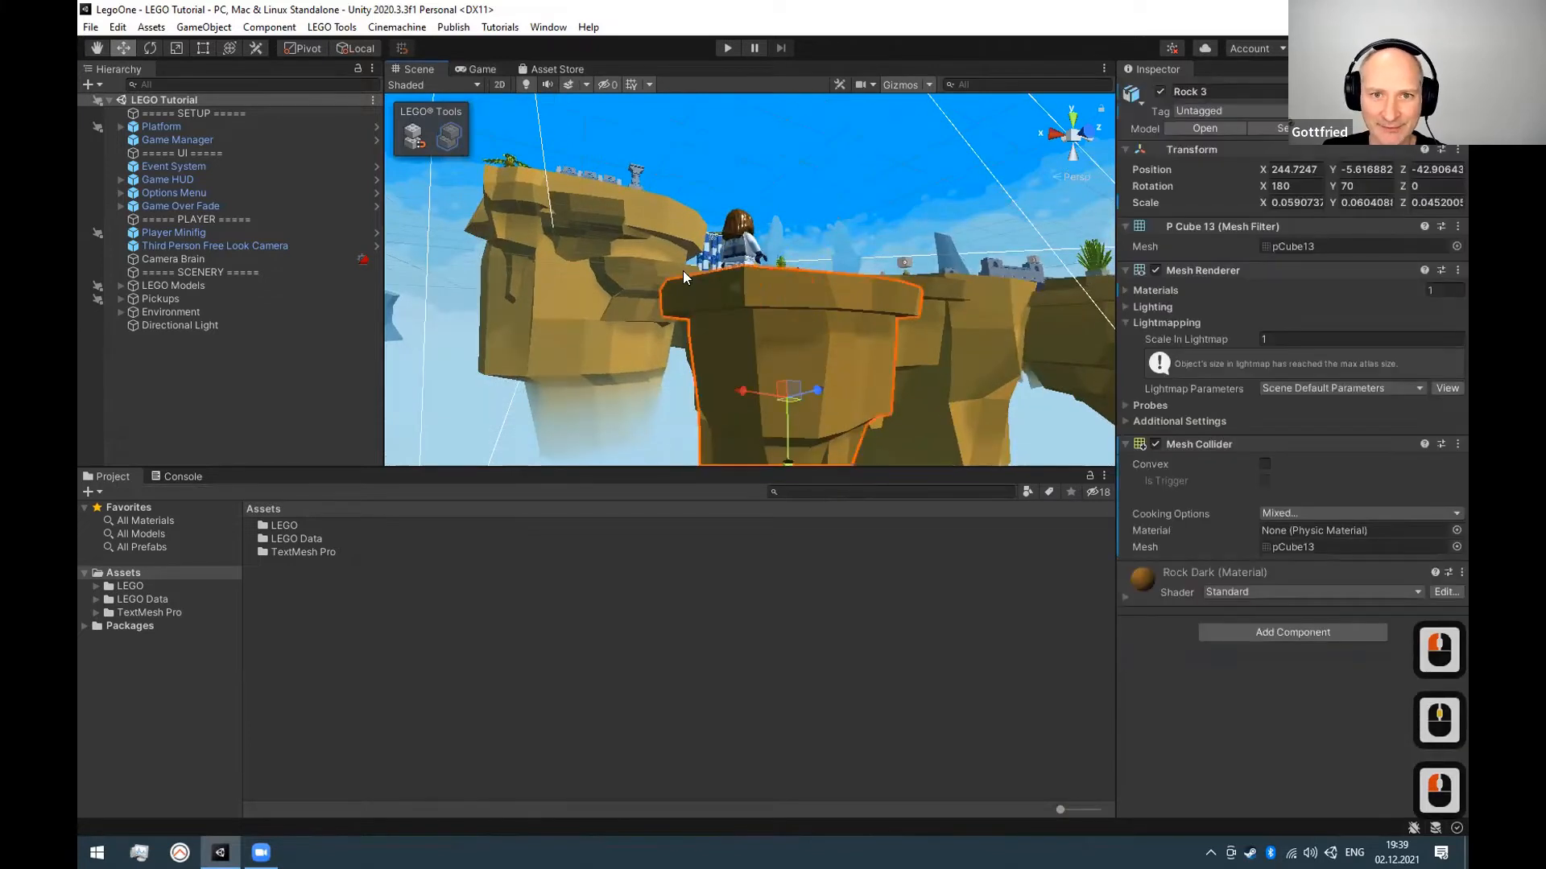
{"action": "left_click", "coordinate": [684, 165]}
{"action": "left_click_drag", "start_coordinate": [655, 142], "coordinate": [1046, 441]}
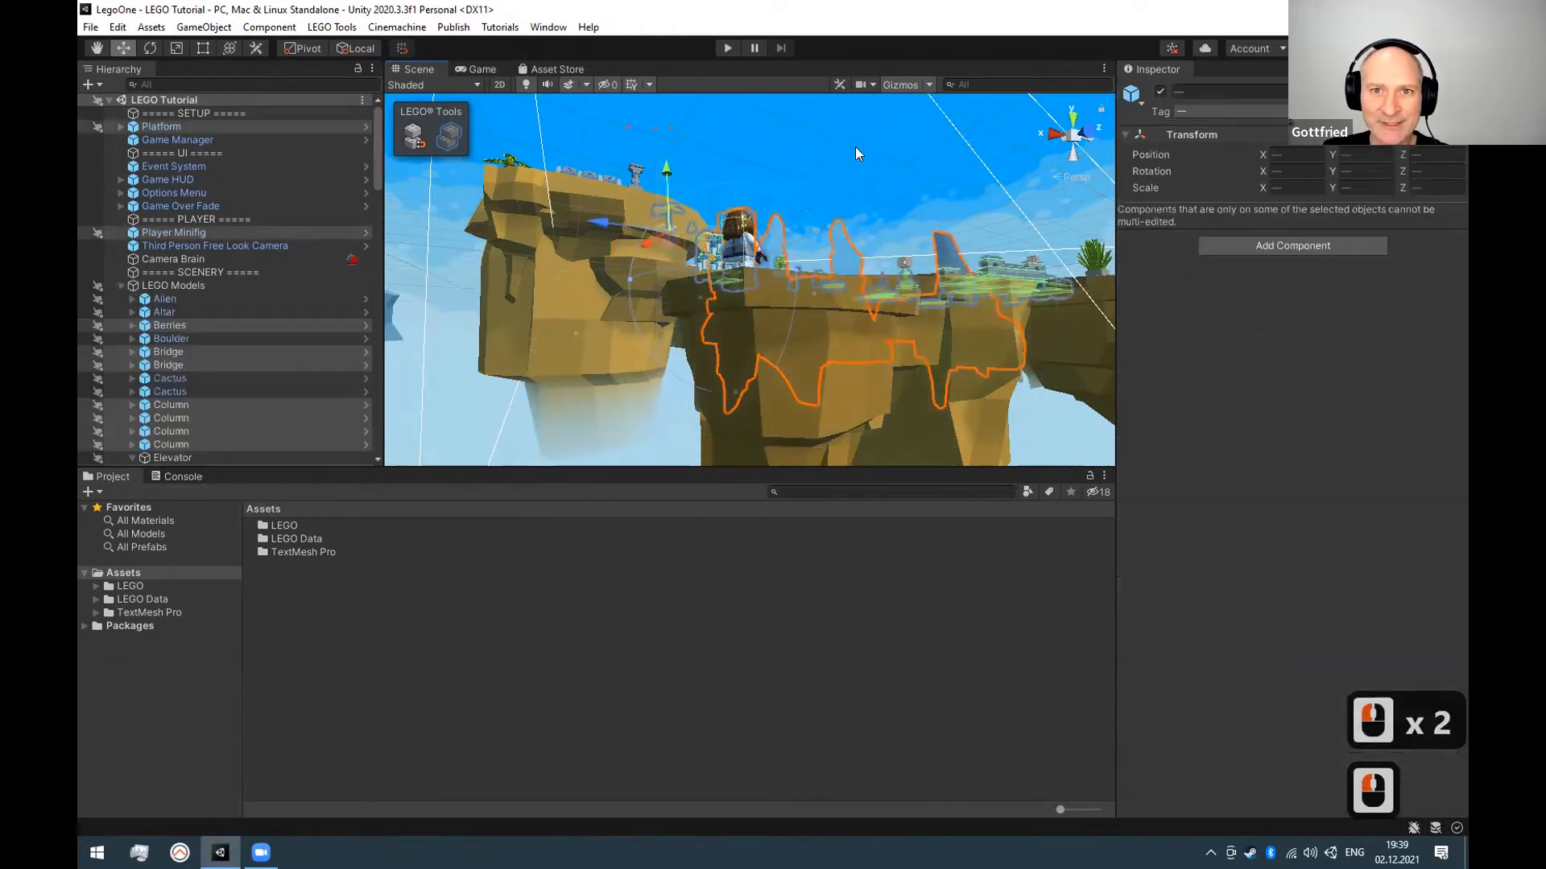
Clear the object selection and reframe the Scene view around the minifigure and its surrounding platforms.
{"action": "left_click", "coordinate": [855, 148]}
{"action": "left_click_drag", "start_coordinate": [876, 298], "coordinate": [721, 342]}
{"action": "middle_click_drag", "start_coordinate": [721, 342], "coordinate": [575, 330]}
{"action": "middle_click_drag", "start_coordinate": [896, 311], "coordinate": [854, 256]}
Fly through the LEGO Tutorial scene forwards, backwards, sideways, up and down to examine the platforms and models.
{"action": "right_click_drag", "start_coordinate": [857, 259], "coordinate": [811, 314]}
{"action": "key", "text": "w"}
{"action": "key", "text": "w"}
{"action": "key", "text": "w"}
{"action": "key", "text": "w"}
{"action": "key", "text": "w"}
{"action": "key", "text": "w"}
{"action": "key", "text": "w"}
{"action": "key", "text": "w"}
{"action": "key", "text": "w"}
{"action": "key", "text": "w"}
{"action": "key", "text": "w"}
{"action": "key", "text": "w"}
{"action": "key", "text": "w"}
{"action": "key", "text": "w"}
{"action": "key", "text": "w"}
{"action": "key", "text": "w"}
{"action": "key", "text": "w"}
{"action": "key", "text": "w"}
{"action": "key", "text": "w"}
{"action": "key", "text": "w"}
{"action": "key", "text": "s"}
{"action": "key", "text": "s"}
{"action": "key", "text": "s"}
{"action": "key", "text": "s"}
{"action": "key", "text": "s"}
{"action": "key", "text": "s"}
{"action": "key", "text": "s"}
{"action": "key", "text": "a"}
{"action": "key", "text": "a"}
{"action": "key", "text": "a"}
{"action": "key", "text": "a"}
{"action": "key", "text": "a"}
{"action": "key", "text": "a"}
{"action": "key", "text": "a"}
{"action": "key", "text": "a"}
{"action": "key", "text": "a"}
{"action": "key", "text": "a"}
{"action": "key", "text": "d"}
{"action": "key", "text": "d"}
{"action": "key", "text": "d"}
{"action": "key", "text": "d"}
{"action": "key", "text": "d"}
{"action": "key", "text": "d"}
{"action": "key", "text": "d"}
{"action": "key", "text": "d"}
{"action": "key", "text": "d"}
{"action": "key", "text": "d"}
{"action": "key", "text": "d"}
{"action": "key", "text": "d"}
{"action": "key", "text": "d"}
{"action": "key", "text": "d"}
{"action": "key", "text": "d"}
{"action": "key", "text": "d"}
{"action": "key", "text": "d"}
{"action": "key", "text": "d"}
{"action": "key", "text": "d"}
{"action": "key", "text": "d"}
{"action": "key", "text": "a"}
{"action": "key", "text": "a"}
{"action": "key", "text": "a"}
{"action": "key", "text": "a"}
{"action": "key", "text": "a"}
{"action": "key", "text": "a"}
{"action": "key", "text": "a"}
{"action": "key", "text": "a"}
{"action": "key", "text": "a"}
{"action": "key", "text": "a"}
{"action": "key", "text": "a"}
{"action": "key", "text": "a"}
{"action": "key", "text": "a"}
{"action": "key", "text": "a"}
{"action": "key", "text": "a"}
{"action": "key", "text": "a"}
{"action": "key", "text": "a"}
{"action": "key", "text": "a"}
{"action": "key", "text": "a"}
{"action": "key", "text": "a"}
{"action": "key", "text": "a"}
{"action": "key", "text": "d"}
{"action": "key", "text": "d"}
{"action": "key", "text": "d"}
{"action": "key", "text": "d"}
{"action": "key", "text": "d"}
{"action": "key", "text": "d"}
{"action": "key", "text": "d"}
{"action": "key", "text": "d"}
{"action": "key", "text": "d"}
{"action": "key", "text": "d"}
{"action": "key", "text": "d"}
{"action": "key", "text": "d"}
{"action": "key", "text": "d"}
{"action": "key", "text": "d"}
{"action": "key", "text": "d"}
{"action": "key", "text": "d"}
{"action": "key", "text": "w"}
{"action": "key", "text": "w"}
{"action": "key", "text": "w"}
{"action": "key", "text": "w"}
{"action": "key", "text": "w"}
{"action": "key", "text": "q"}
{"action": "key", "text": "e"}
{"action": "key", "text": "e"}
{"action": "key", "text": "d"}
{"action": "key", "text": "d"}
{"action": "key", "text": "d"}
{"action": "key", "text": "d"}
{"action": "key", "text": "d"}
{"action": "key", "text": "d"}
{"action": "key", "text": "d"}
{"action": "key", "text": "d"}
{"action": "key", "text": "d"}
{"action": "key", "text": "d"}
{"action": "key", "text": "d"}
{"action": "key", "text": "d"}
{"action": "key", "text": "d"}
{"action": "key", "text": "d"}
{"action": "key", "text": "d"}
{"action": "key", "text": "d"}
{"action": "key", "text": "d"}
{"action": "key", "text": "d"}
{"action": "key", "text": "d"}
{"action": "key", "text": "d"}
{"action": "key", "text": "d"}
{"action": "key", "text": "d"}
{"action": "key", "text": "d"}
{"action": "key", "text": "d"}
Vary the fly-through camera speed while travelling back and forth through the level, ending with a close view behind the minifigure.
{"action": "scroll", "coordinate": [890, 338], "scroll_direction": "down", "scroll_amount": 2}
{"action": "scroll", "coordinate": [890, 338], "scroll_direction": "up", "scroll_amount": 4}
{"action": "key", "text": "w"}
{"action": "scroll", "coordinate": [865, 340], "scroll_direction": "up", "scroll_amount": 5}
{"action": "key", "text": "w"}
{"action": "key", "text": "w"}
{"action": "key", "text": "w"}
{"action": "key", "text": "w"}
{"action": "key", "text": "w"}
{"action": "key", "text": "w"}
{"action": "key", "text": "w"}
{"action": "key", "text": "w"}
{"action": "key", "text": "w"}
{"action": "key", "text": "w"}
{"action": "key", "text": "w"}
{"action": "key", "text": "w"}
{"action": "key", "text": "w"}
{"action": "key", "text": "w"}
{"action": "key", "text": "w"}
{"action": "key", "text": "w"}
{"action": "key", "text": "w"}
{"action": "key", "text": "w"}
{"action": "key", "text": "w"}
{"action": "key", "text": "w"}
{"action": "key", "text": "w"}
{"action": "key", "text": "w"}
{"action": "key", "text": "w"}
{"action": "scroll", "coordinate": [866, 340], "scroll_direction": "down", "scroll_amount": 12}
{"action": "key", "text": "s"}
{"action": "key", "text": "s"}
{"action": "key", "text": "s"}
{"action": "key", "text": "s"}
{"action": "key", "text": "s"}
{"action": "key", "text": "s"}
{"action": "key", "text": "s"}
{"action": "key", "text": "s"}
{"action": "key", "text": "s"}
{"action": "key", "text": "s"}
{"action": "key", "text": "s"}
{"action": "key", "text": "s"}
{"action": "key", "text": "s"}
{"action": "key", "text": "s"}
{"action": "key", "text": "s"}
{"action": "key", "text": "s"}
{"action": "key", "text": "s"}
{"action": "key", "text": "s"}
{"action": "key", "text": "s"}
{"action": "key", "text": "s"}
{"action": "key", "text": "s"}
{"action": "key", "text": "s"}
{"action": "key", "text": "s"}
{"action": "key", "text": "s"}
{"action": "key", "text": "s"}
{"action": "key", "text": "s"}
{"action": "key", "text": "s"}
{"action": "key", "text": "s"}
{"action": "key", "text": "s"}
{"action": "key", "text": "s"}
{"action": "key", "text": "s"}
{"action": "key", "text": "s"}
{"action": "key", "text": "s"}
{"action": "key", "text": "s"}
{"action": "key", "text": "s"}
{"action": "key", "text": "s"}
{"action": "key", "text": "s"}
{"action": "key", "text": "s"}
{"action": "key", "text": "s"}
{"action": "key", "text": "s"}
{"action": "key", "text": "s"}
{"action": "scroll", "coordinate": [838, 418], "scroll_direction": "down", "scroll_amount": 3}
{"action": "scroll", "coordinate": [838, 418], "scroll_direction": "up", "scroll_amount": 8}
{"action": "key", "text": "s"}
{"action": "key", "text": "s"}
{"action": "key", "text": "s"}
{"action": "key", "text": "s"}
{"action": "key", "text": "s"}
{"action": "key", "text": "s"}
{"action": "key", "text": "s"}
{"action": "key", "text": "w"}
{"action": "key", "text": "w"}
{"action": "key", "text": "w"}
{"action": "key", "text": "w"}
{"action": "key", "text": "w"}
{"action": "key", "text": "w"}
{"action": "key", "text": "w"}
{"action": "key", "text": "w"}
{"action": "key", "text": "w"}
{"action": "key", "text": "w"}
{"action": "key", "text": "w"}
{"action": "key", "text": "w"}
{"action": "key", "text": "w"}
{"action": "key", "text": "w"}
{"action": "key", "text": "w"}
{"action": "key", "text": "w"}
{"action": "key", "text": "w"}
{"action": "key", "text": "w"}
{"action": "key", "text": "w"}
{"action": "key", "text": "w"}
{"action": "key", "text": "w"}
{"action": "scroll", "coordinate": [819, 378], "scroll_direction": "up", "scroll_amount": 4}
{"action": "key", "text": "w"}
{"action": "key", "text": "w"}
{"action": "key", "text": "w"}
{"action": "key", "text": "w"}
{"action": "key", "text": "w"}
{"action": "key", "text": "w"}
{"action": "key", "text": "w"}
{"action": "key", "text": "w"}
{"action": "key", "text": "w"}
{"action": "key", "text": "w"}
{"action": "key", "text": "w"}
{"action": "key", "text": "w"}
{"action": "key", "text": "w"}
{"action": "key", "text": "w"}
{"action": "key", "text": "w"}
{"action": "key", "text": "w"}
{"action": "key", "text": "w"}
{"action": "key", "text": "w"}
{"action": "key", "text": "w"}
{"action": "key", "text": "w"}
{"action": "scroll", "coordinate": [883, 402], "scroll_direction": "up", "scroll_amount": 1}
{"action": "key", "text": "e"}
{"action": "key", "text": "q"}
{"action": "key", "text": "q"}
{"action": "key", "text": "q"}
{"action": "key", "text": "q"}
{"action": "key", "text": "q"}
{"action": "key", "text": "q"}
{"action": "key", "text": "q"}
{"action": "key", "text": "q"}
{"action": "key", "text": "q"}
{"action": "key", "text": "q"}
{"action": "key", "text": "q"}
{"action": "key", "text": "q"}
{"action": "key", "text": "q"}
{"action": "key", "text": "q"}
{"action": "key", "text": "q"}
{"action": "key", "text": "q"}
{"action": "key", "text": "q"}
{"action": "key", "text": "q"}
{"action": "key", "text": "q"}
{"action": "key", "text": "q"}
{"action": "key", "text": "q"}
{"action": "key", "text": "q"}
{"action": "key", "text": "q"}
{"action": "key", "text": "q"}
{"action": "key", "text": "q"}
{"action": "key", "text": "q"}
{"action": "key", "text": "q"}
{"action": "key", "text": "q"}
{"action": "key", "text": "q"}
{"action": "key", "text": "q"}
{"action": "key", "text": "q"}
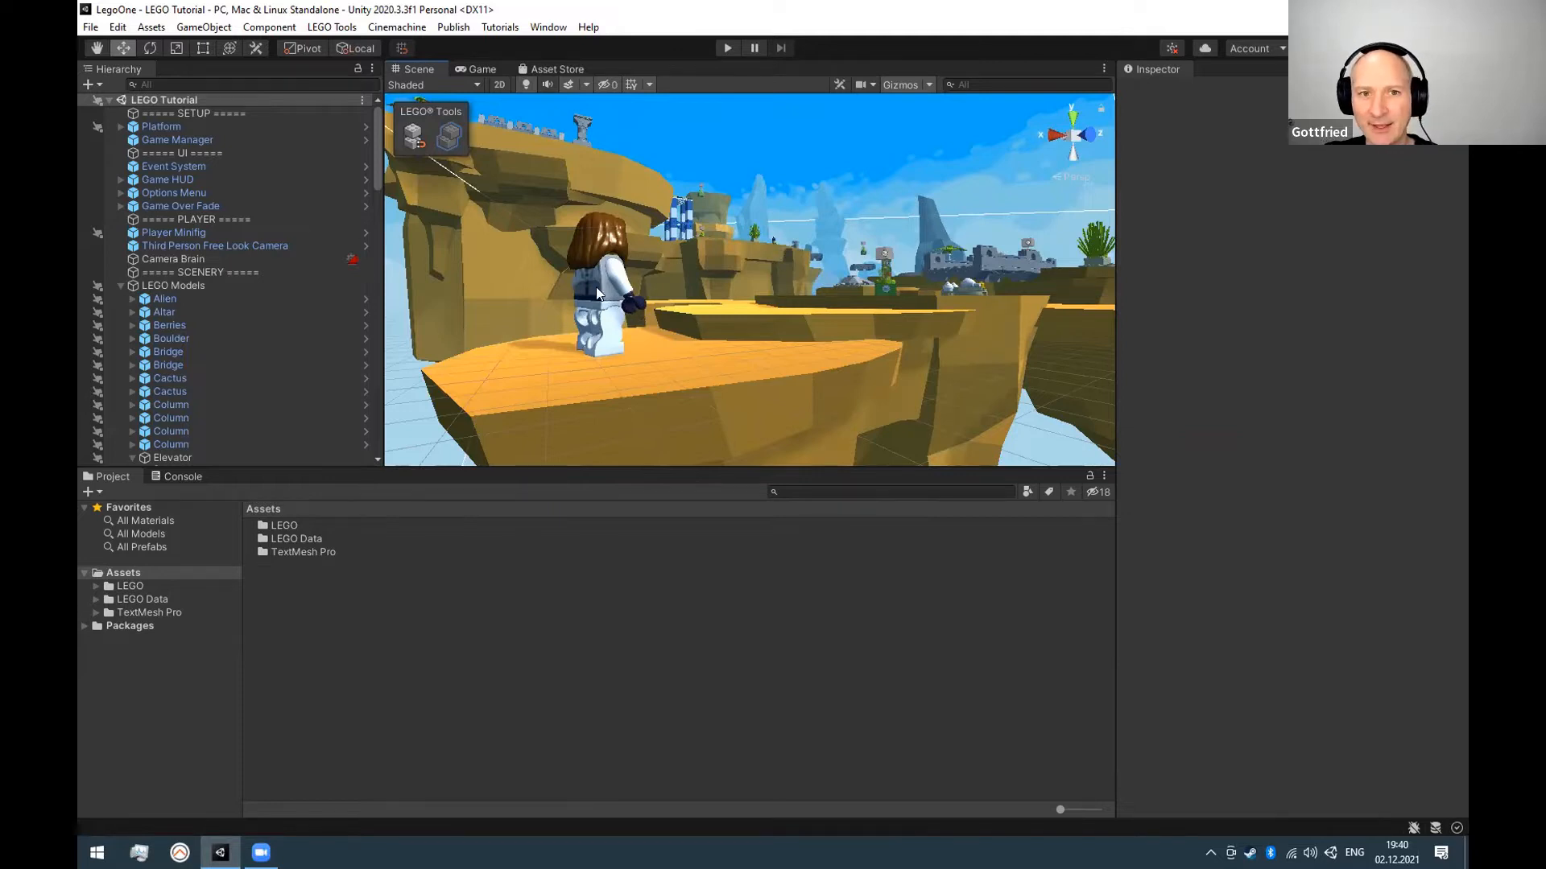
Dock the Scene view beside the Project panel, widen it, and bring the Game view up above it.
{"action": "left_click_drag", "start_coordinate": [418, 71], "coordinate": [890, 636]}
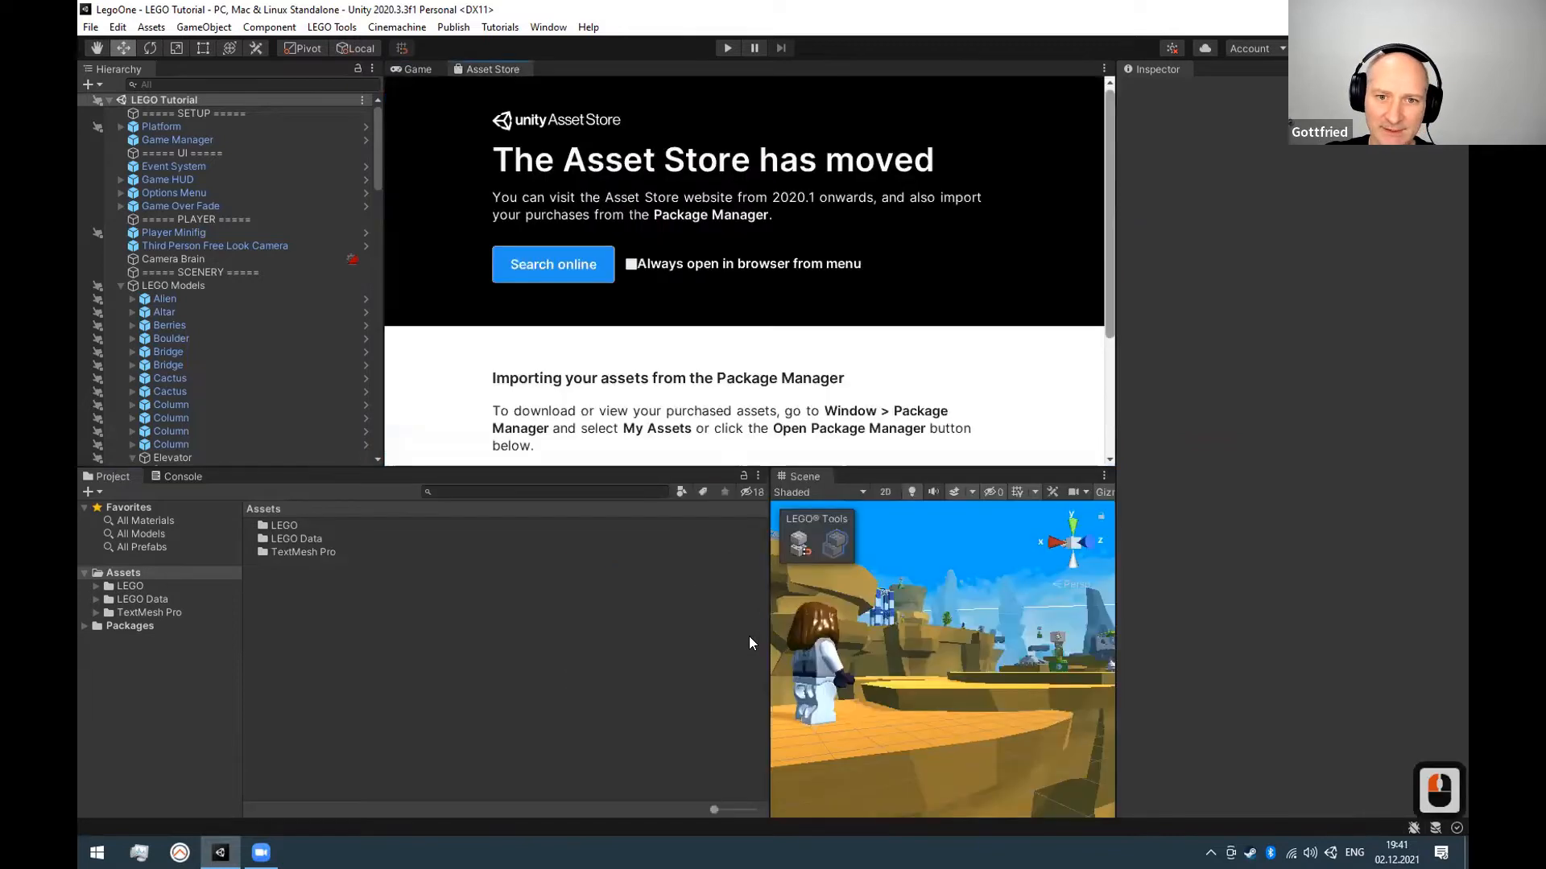
{"action": "left_click_drag", "start_coordinate": [568, 596], "coordinate": [407, 592]}
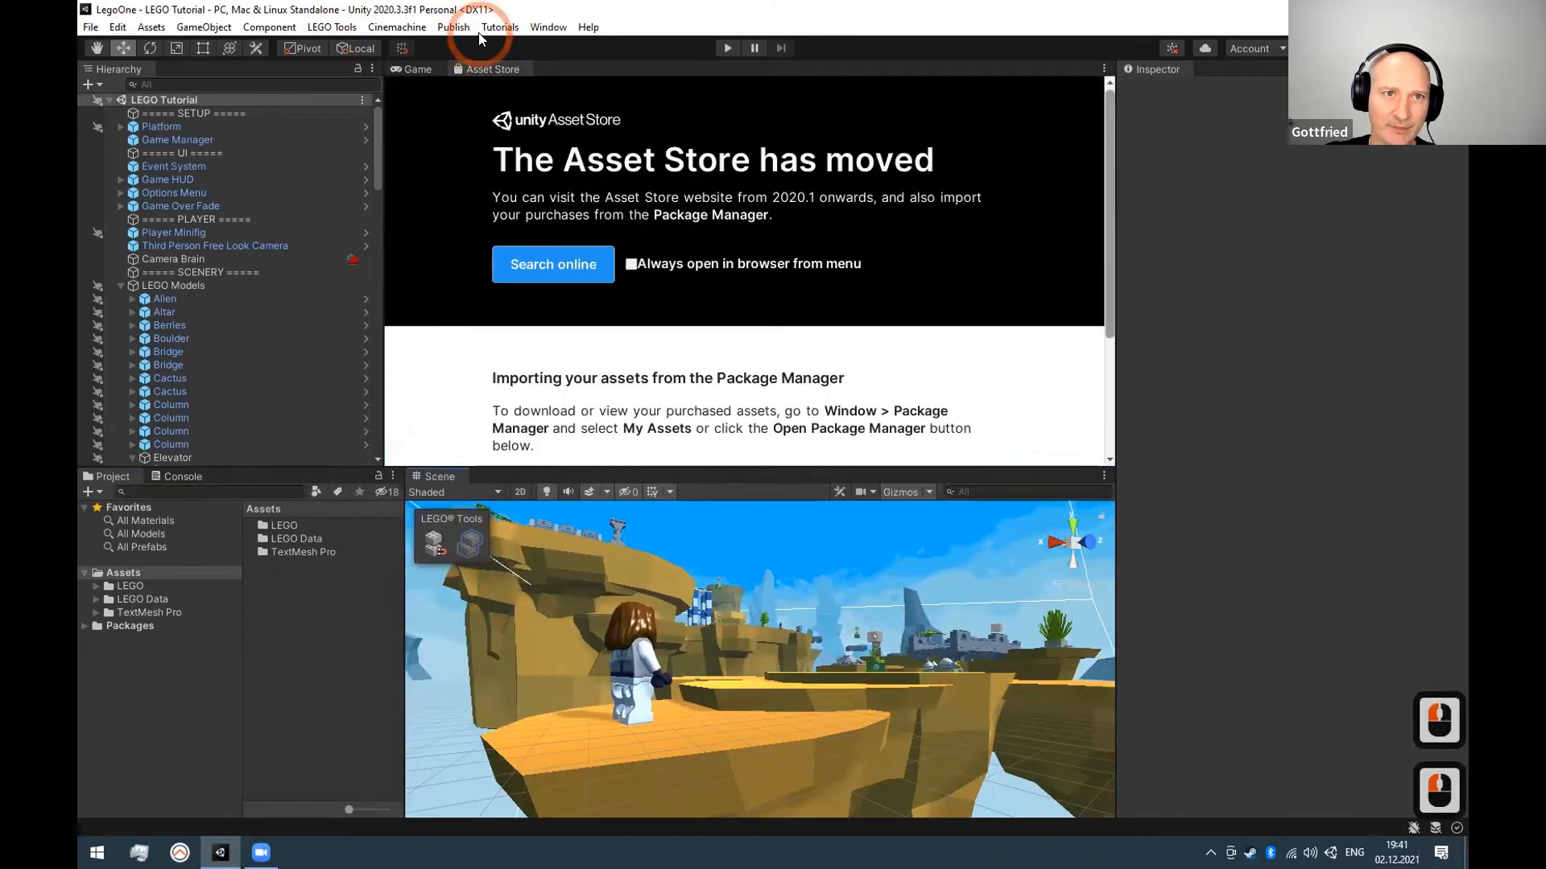
{"action": "left_click", "coordinate": [422, 71]}
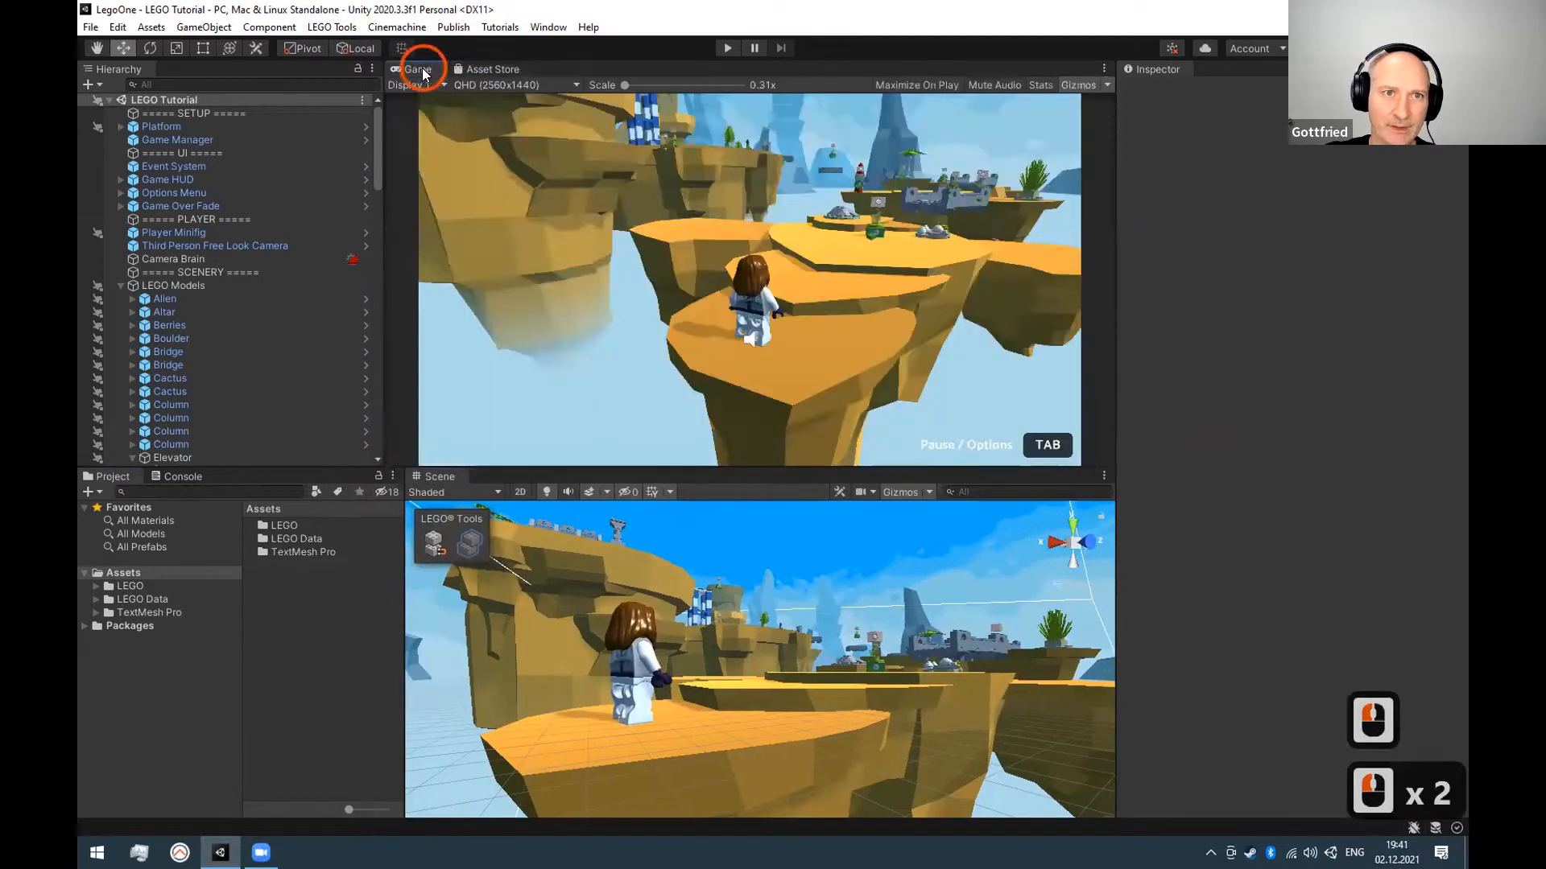
{"action": "left_click", "coordinate": [856, 288]}
{"action": "left_click", "coordinate": [756, 303]}
{"action": "left_click", "coordinate": [247, 289]}
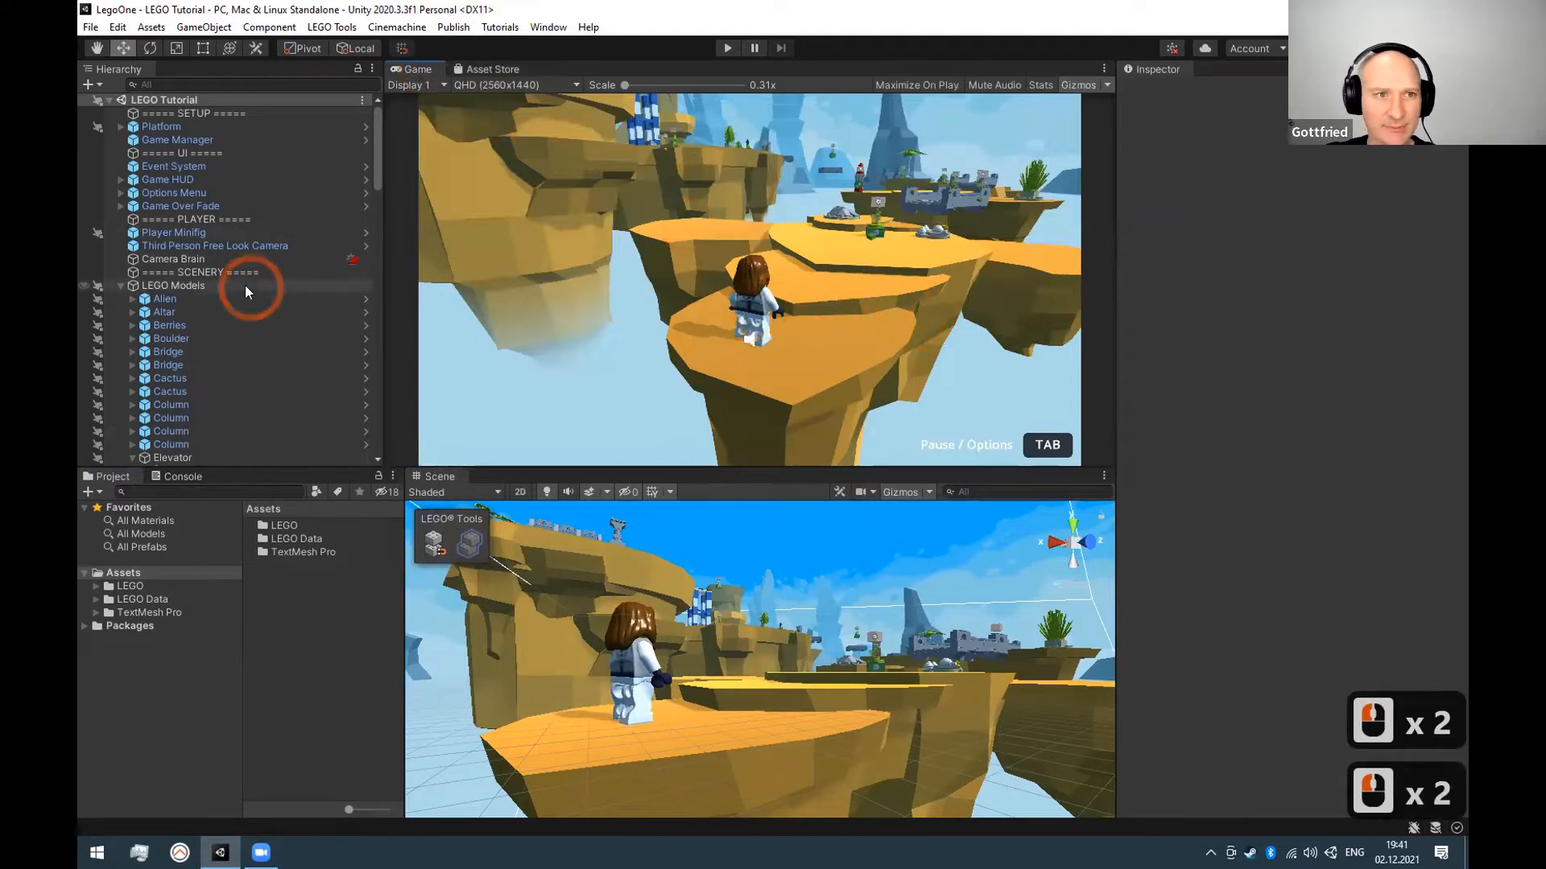
Collapse LEGO Models in the Hierarchy, select Player Minifig, and frame it in the Scene view.
{"action": "left_click", "coordinate": [118, 287]}
{"action": "left_click", "coordinate": [173, 232]}
{"action": "left_click", "coordinate": [924, 366]}
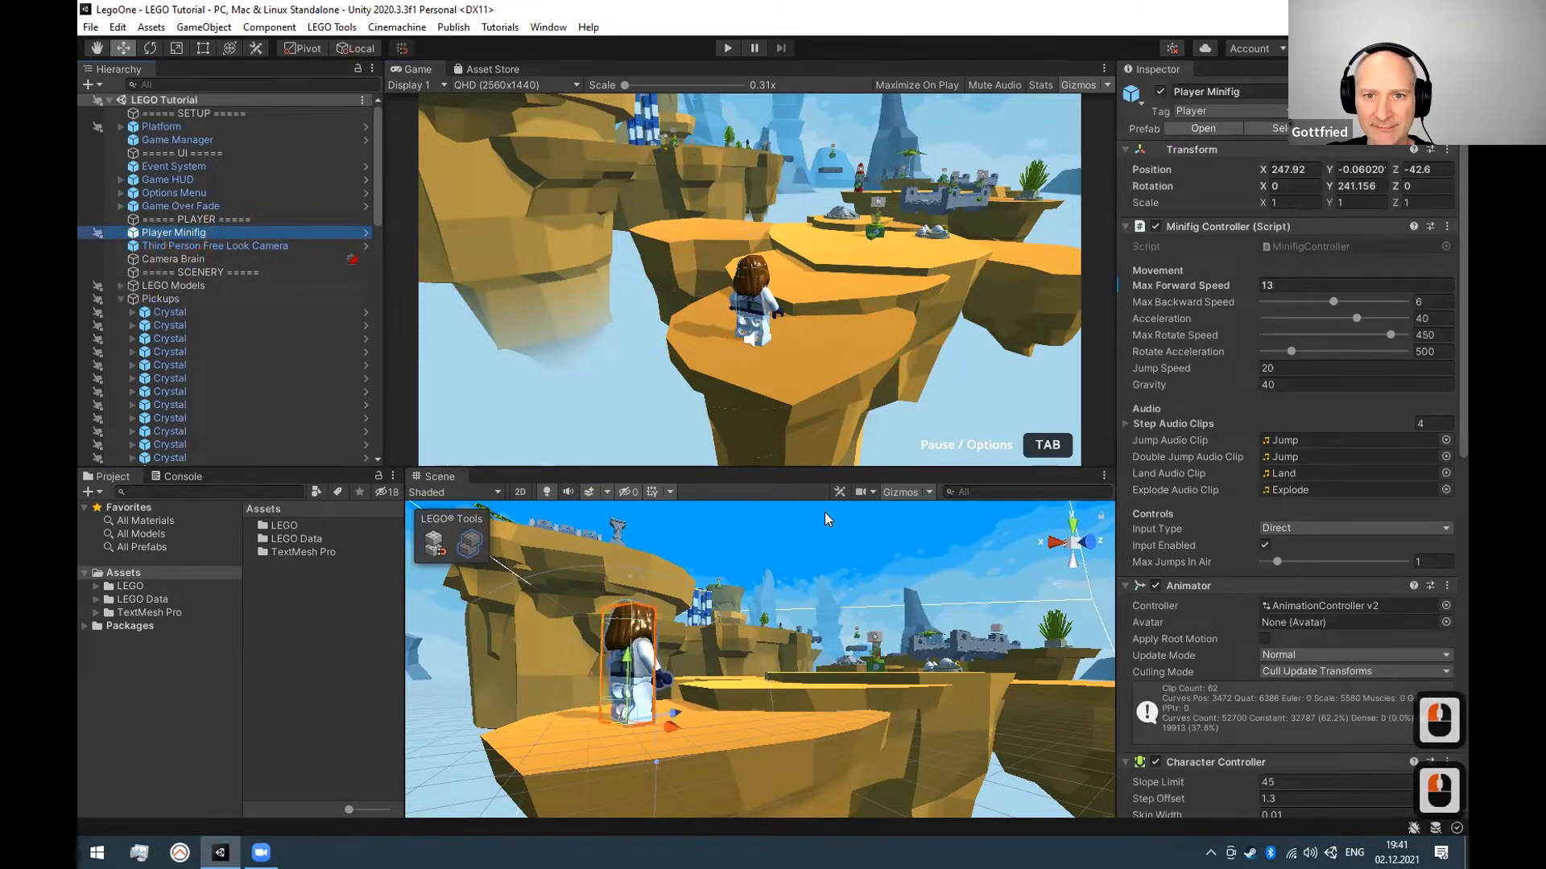
{"action": "key", "text": "f"}
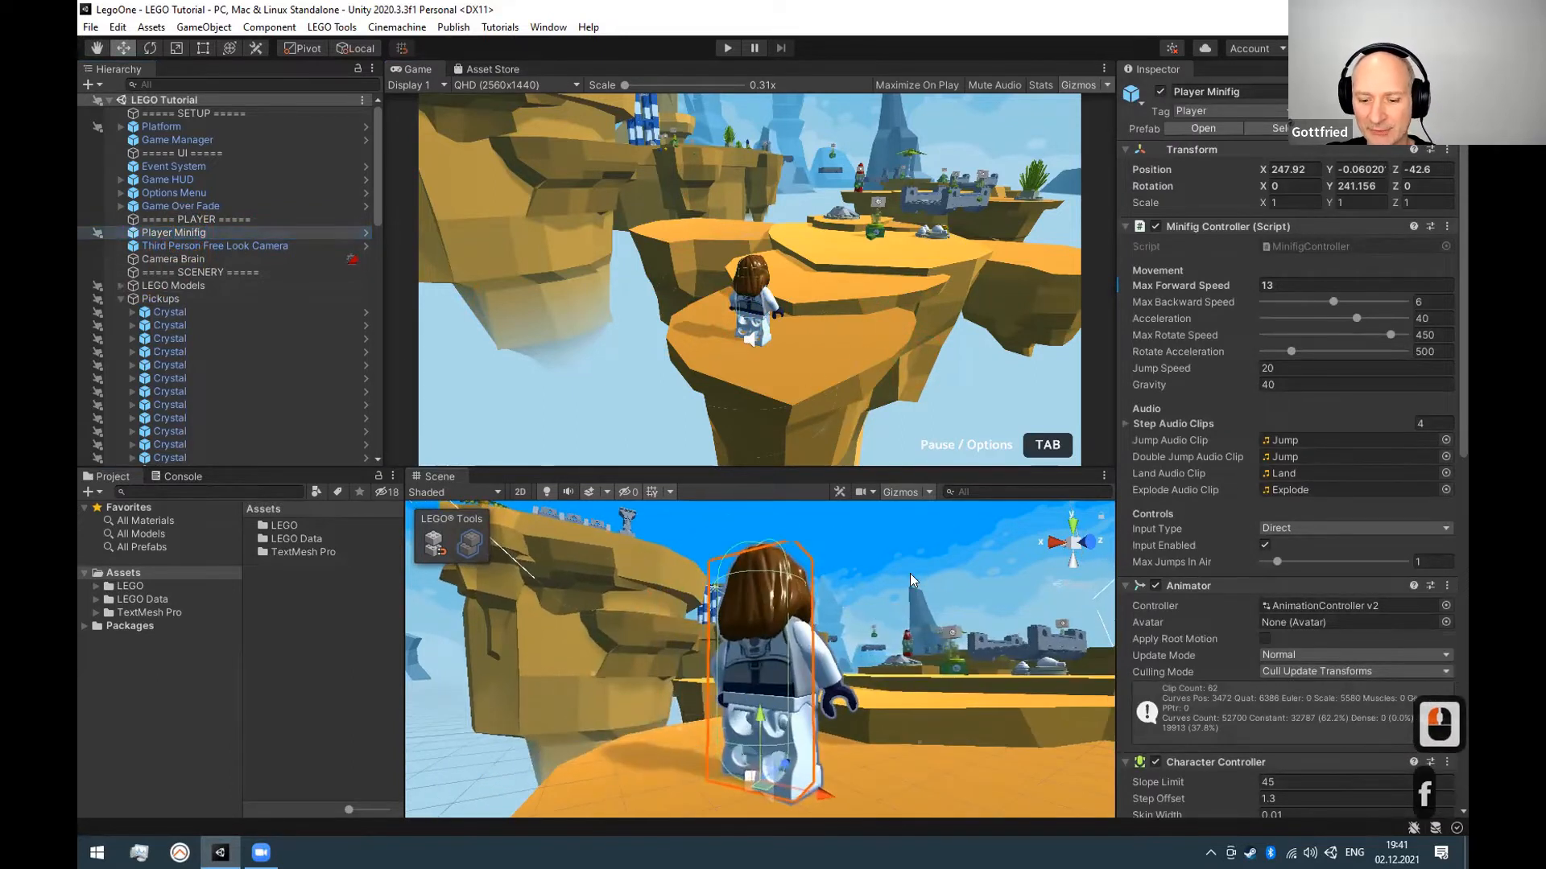
Make the Scene view taller, then orbit around the selected minifigure and reframe it.
{"action": "left_click_drag", "start_coordinate": [825, 467], "coordinate": [805, 339]}
{"action": "left_click_drag", "start_coordinate": [877, 561], "coordinate": [753, 669], "text": "alt"}
{"action": "double_click", "coordinate": [755, 669]}
{"action": "key", "text": "f"}
{"action": "left_click", "coordinate": [803, 534]}
{"action": "key", "text": "f"}
{"action": "left_click_drag", "start_coordinate": [649, 656], "coordinate": [616, 565], "text": "alt"}
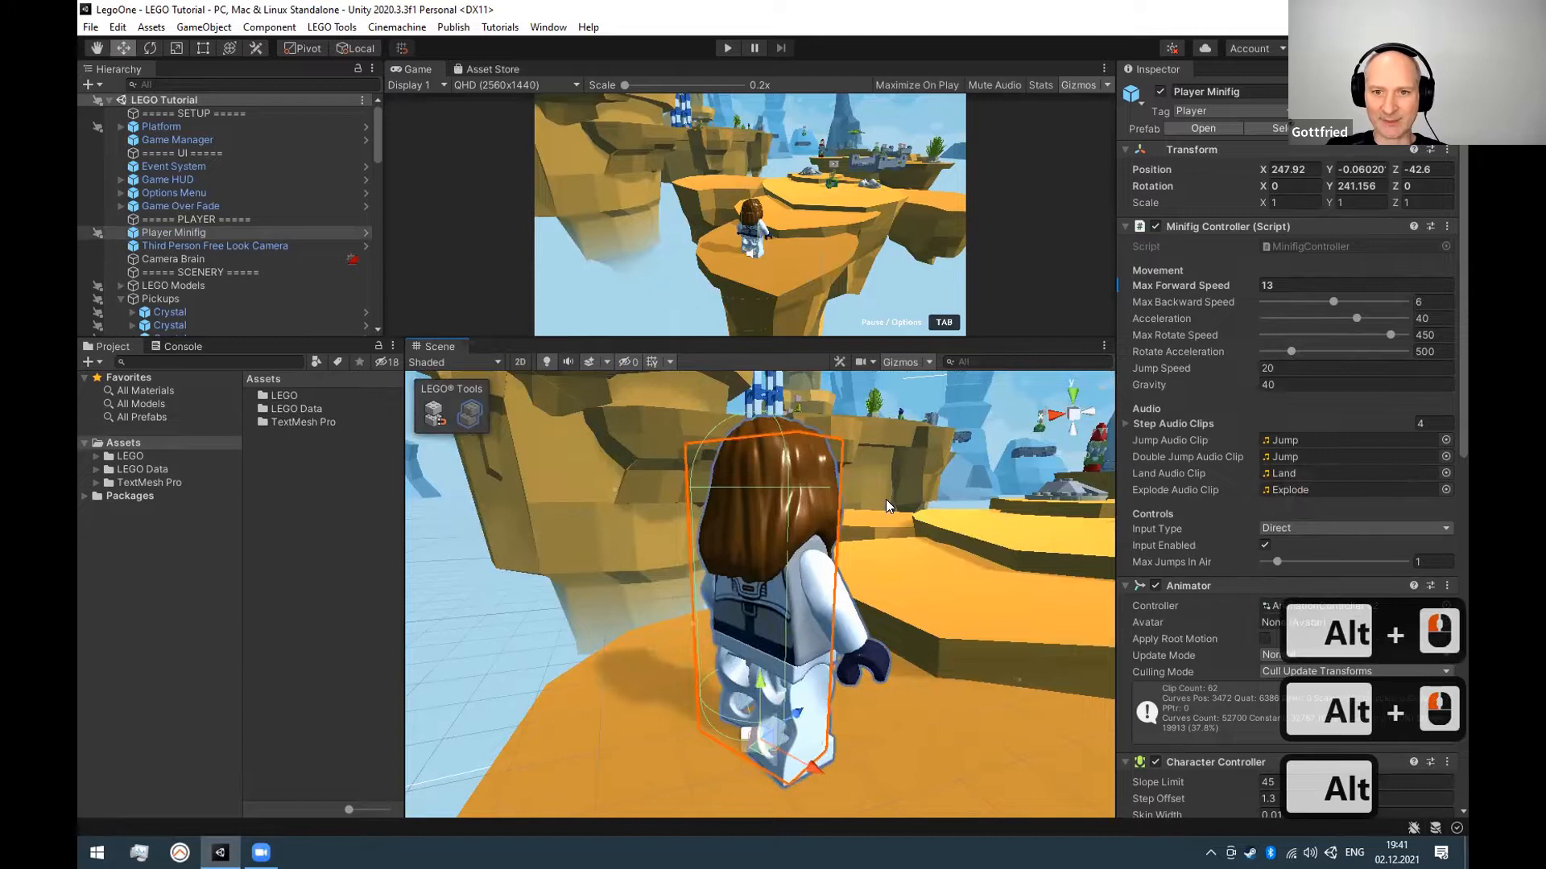
Alternate between the full and close-up framing of the Player Minifig, orbiting around its feet before framing the whole figure again.
{"action": "key", "text": "f"}
{"action": "key", "text": "f"}
{"action": "key", "text": "f"}
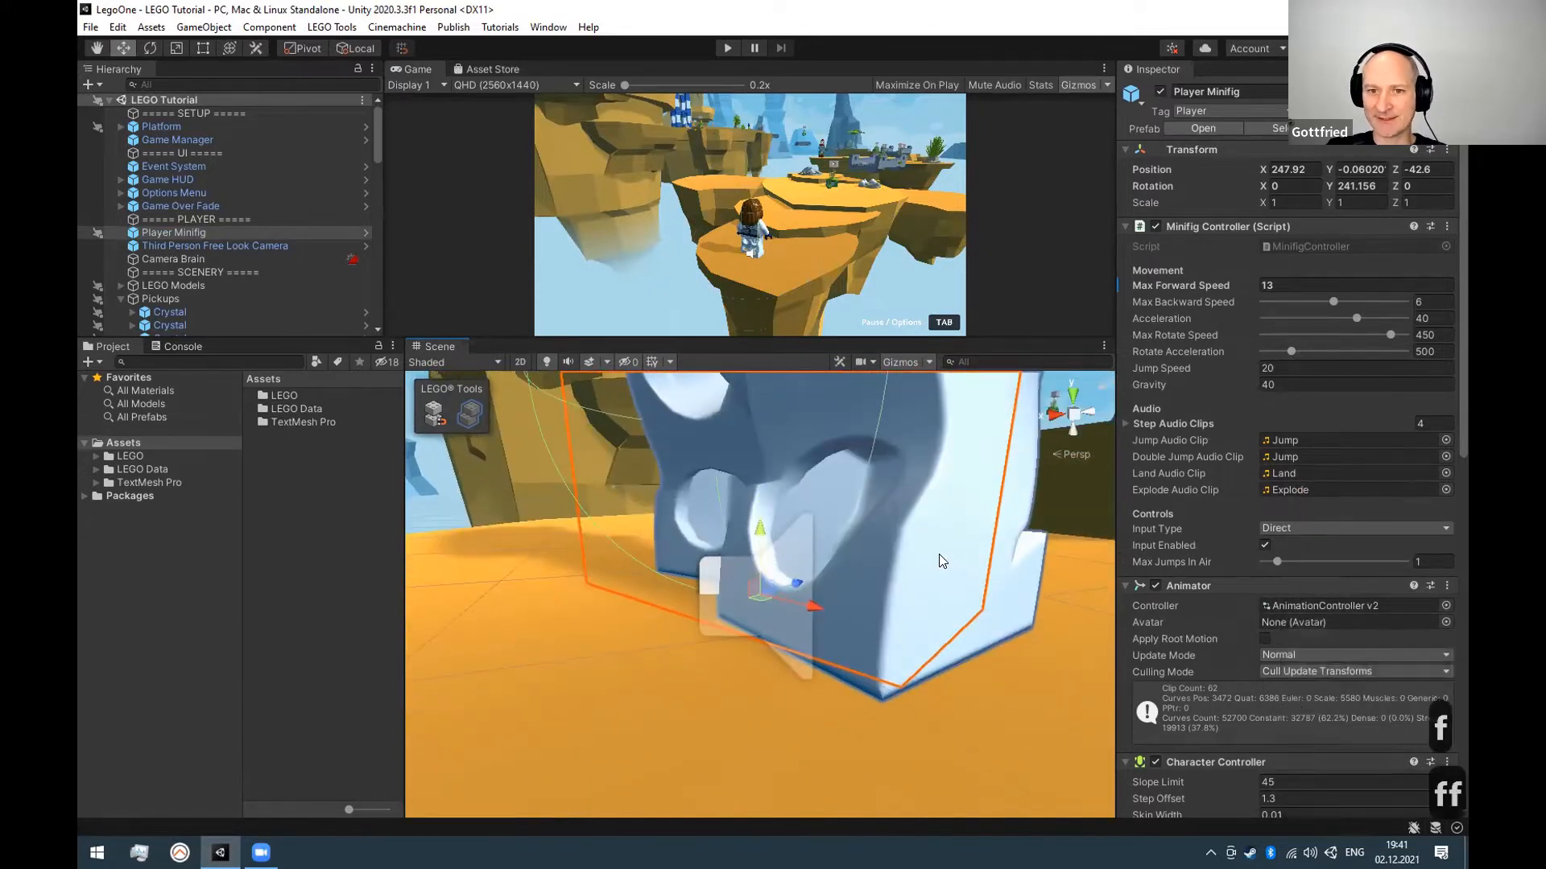
{"action": "key", "text": "f"}
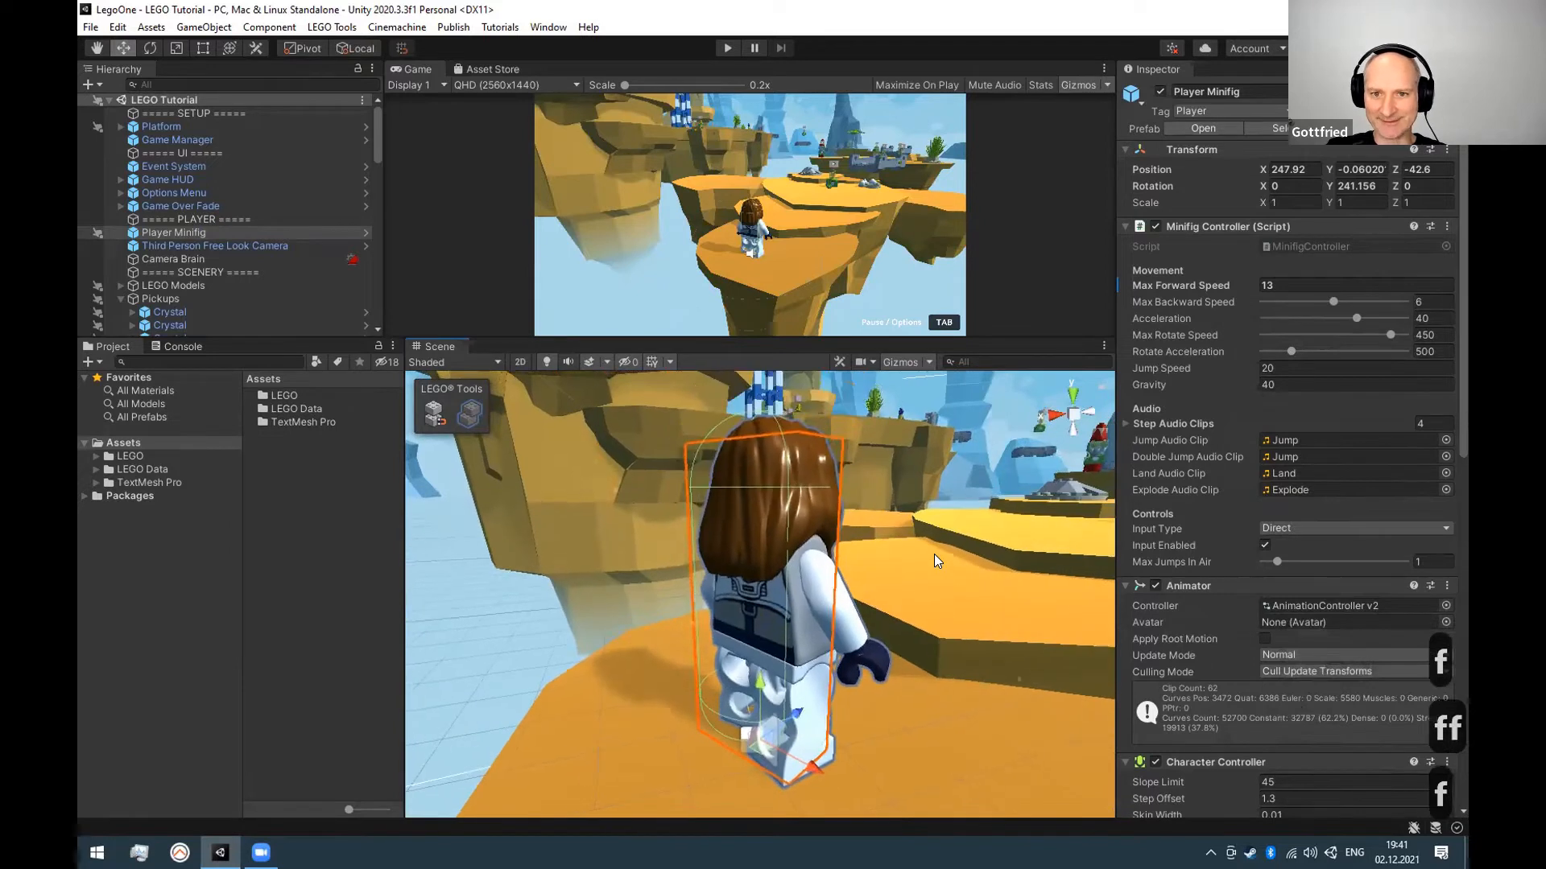
{"action": "key", "text": "f"}
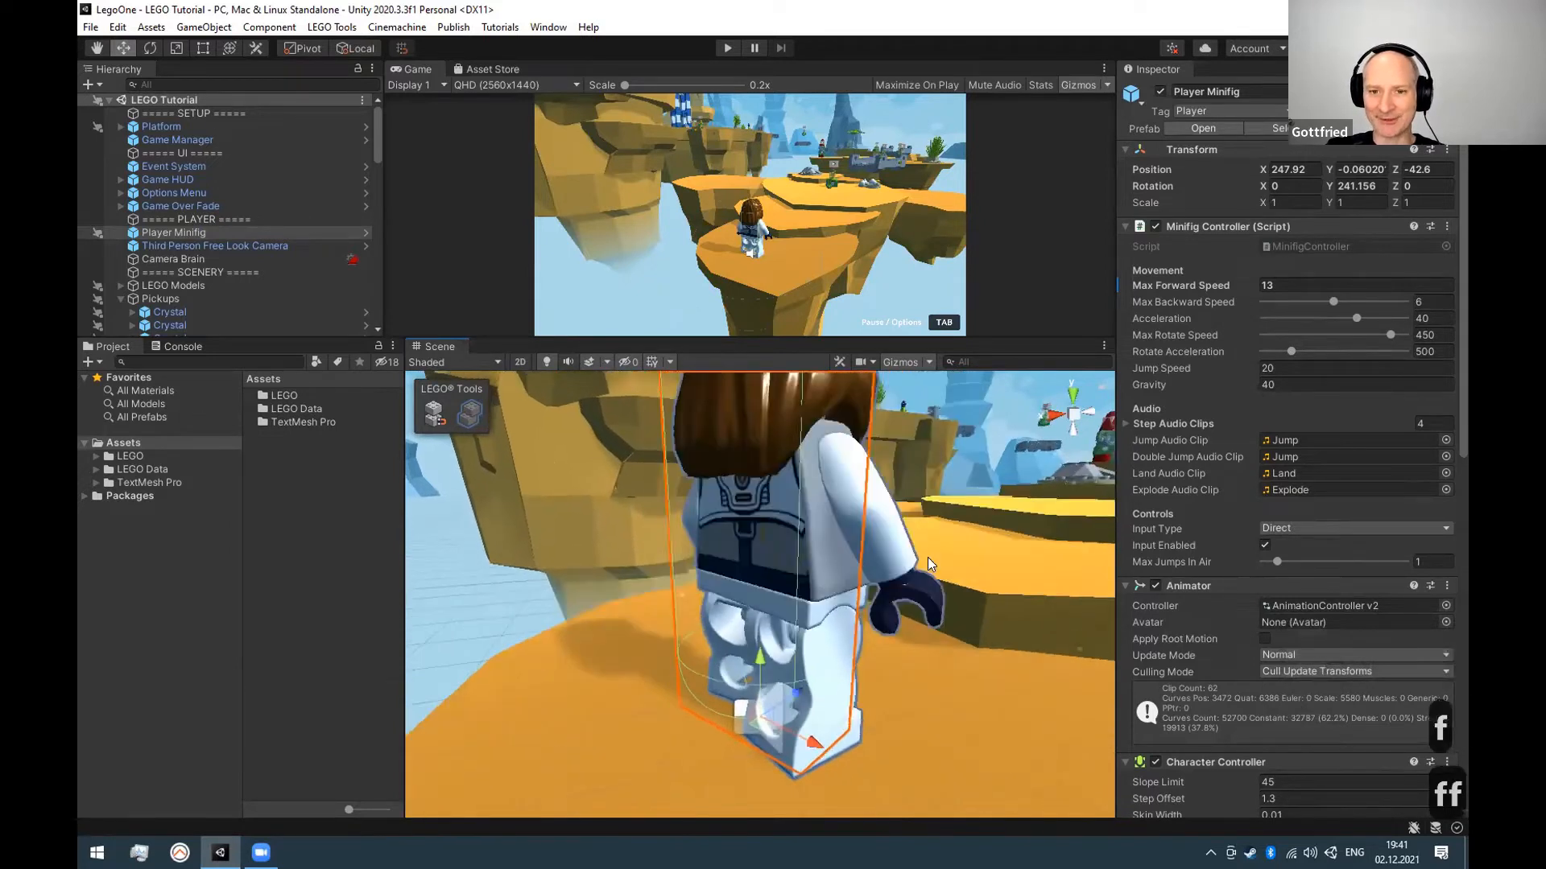
{"action": "left_click_drag", "start_coordinate": [971, 556], "coordinate": [847, 620], "text": "alt"}
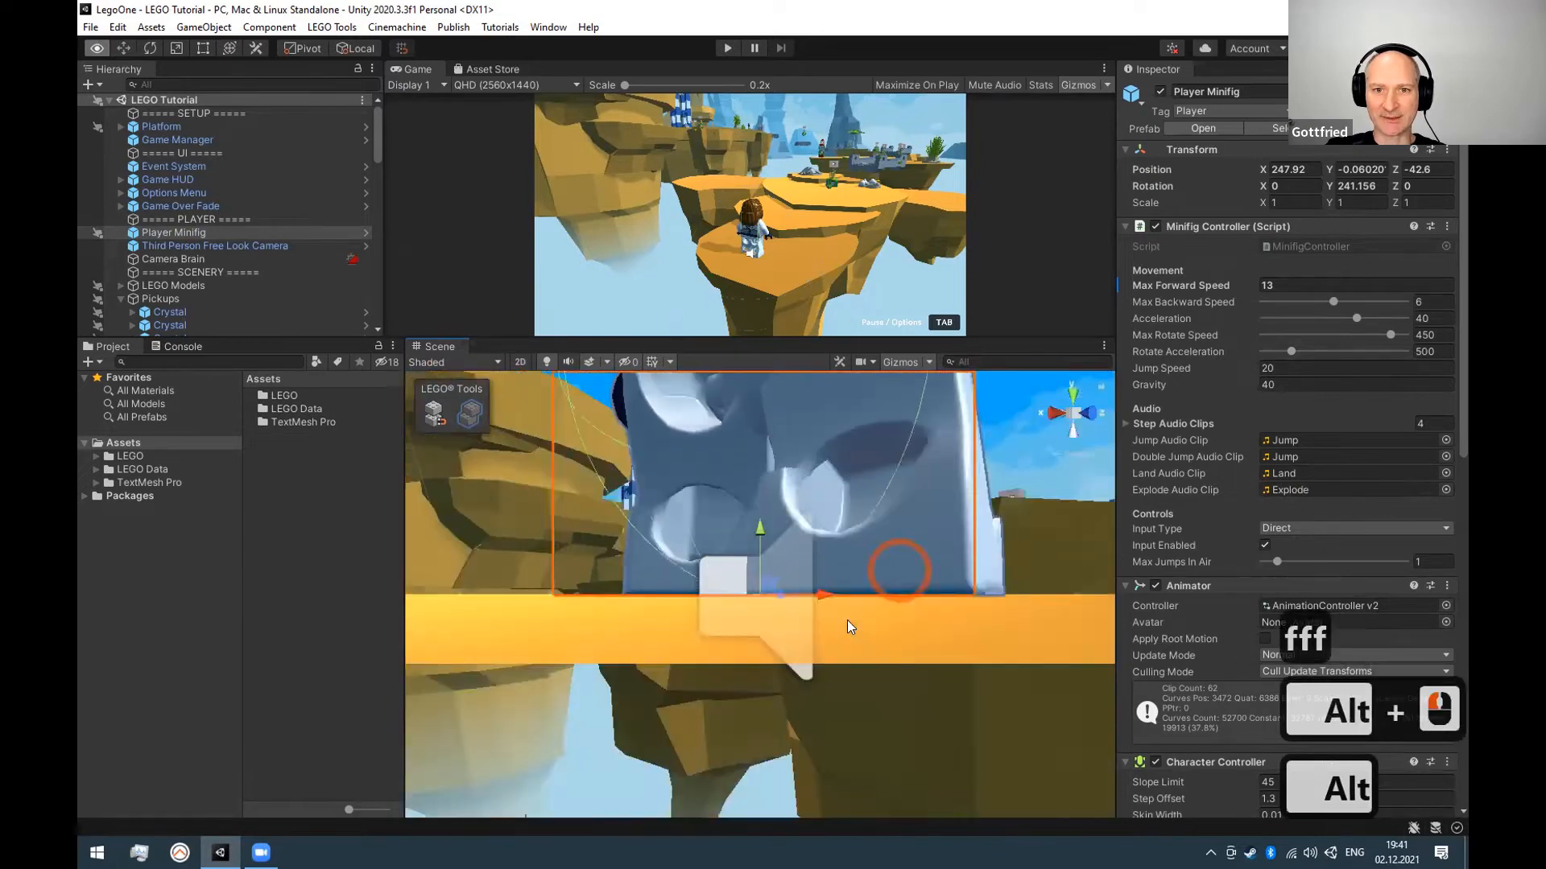
{"action": "key", "text": "f"}
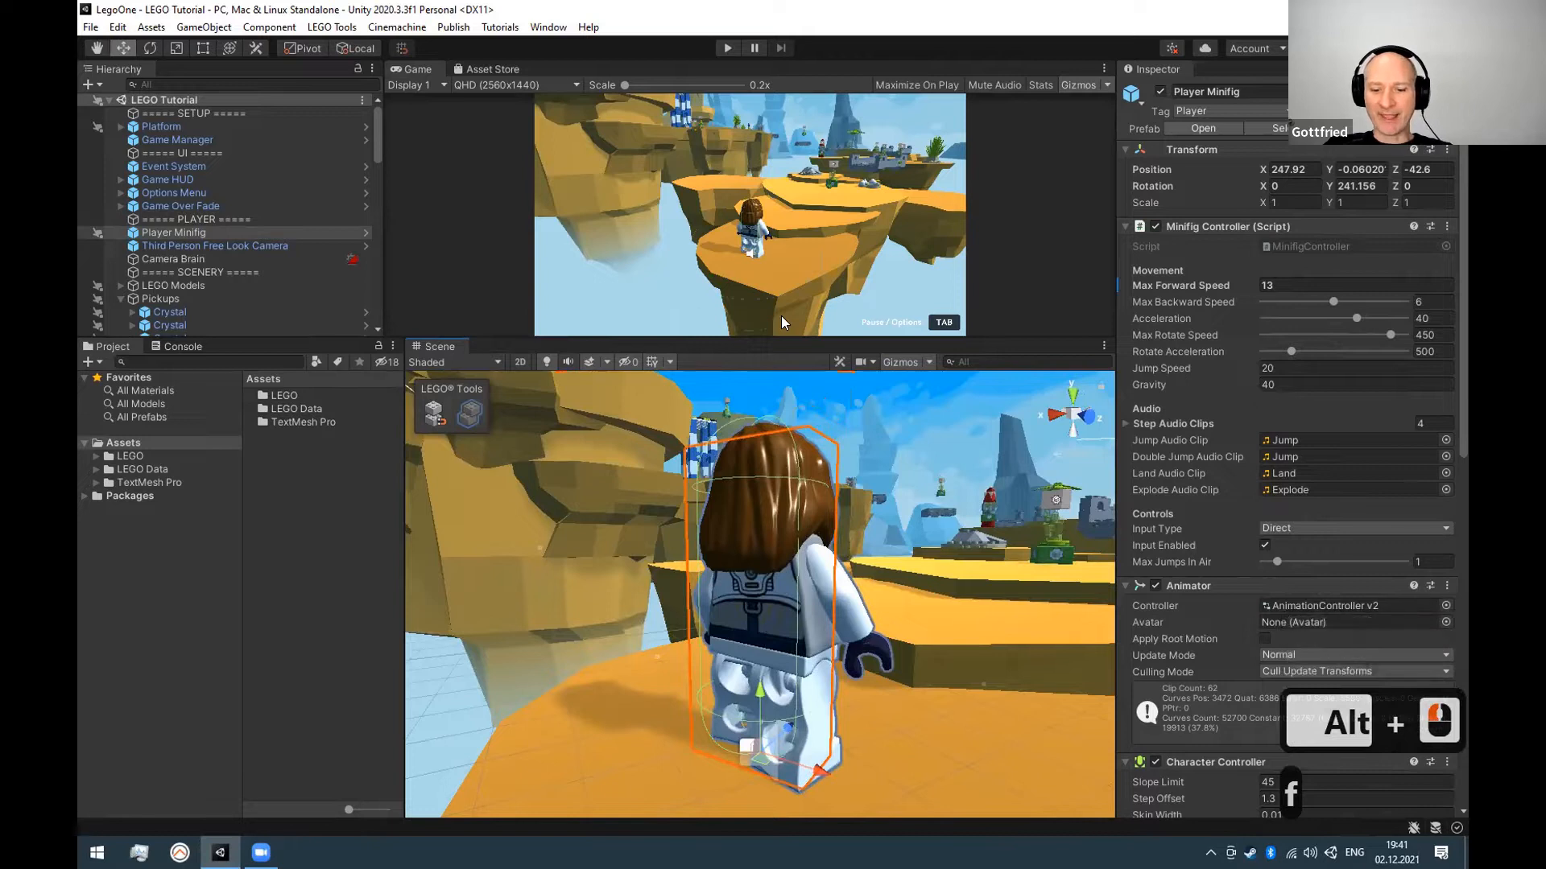
{"action": "key", "text": "shift"}
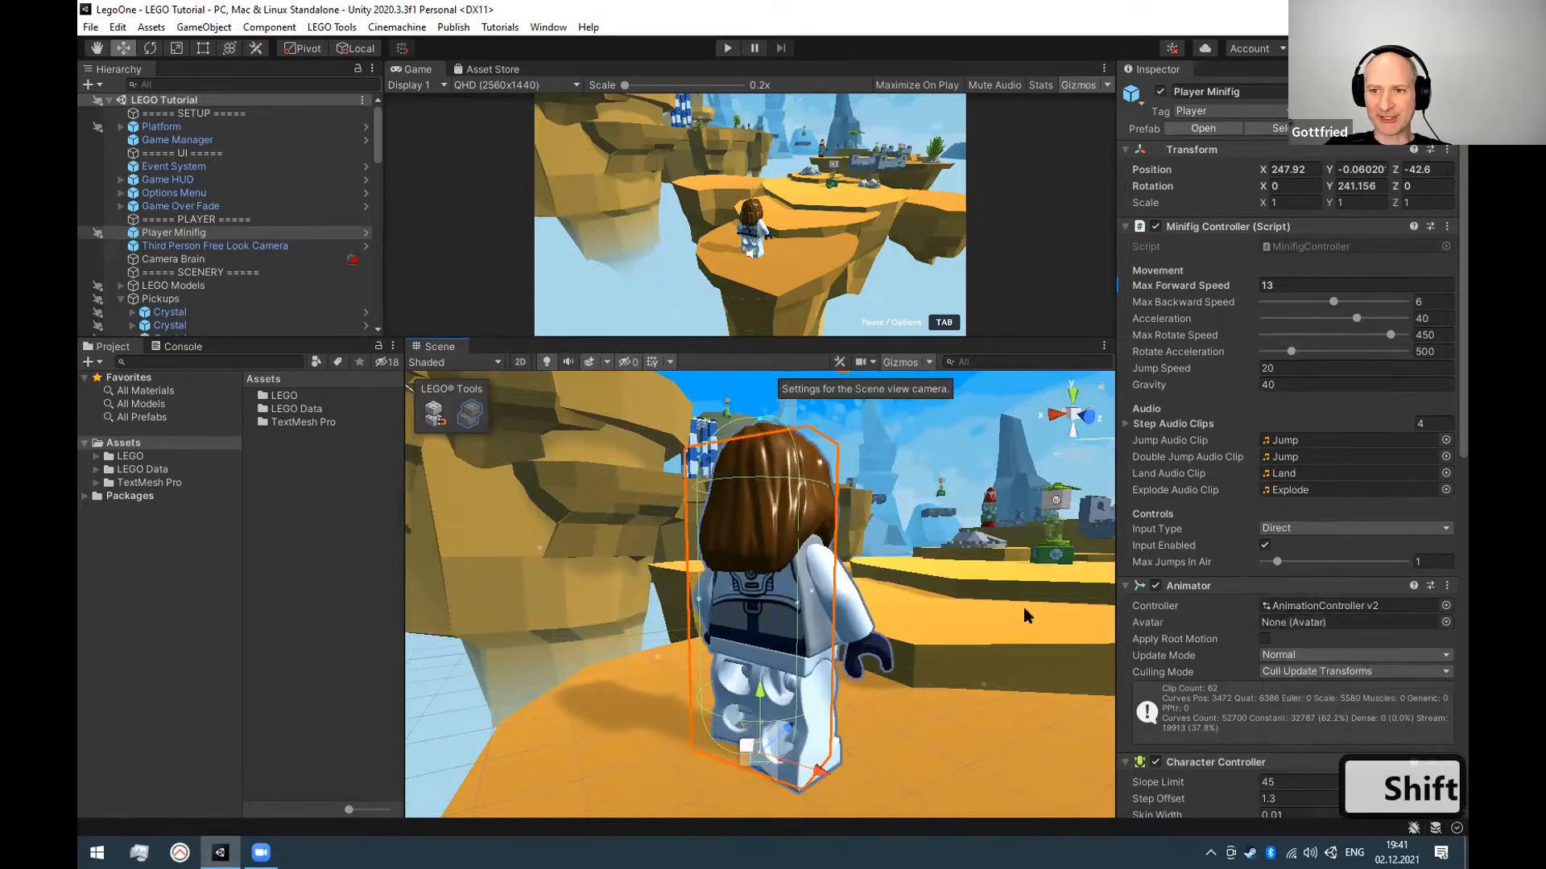
{"action": "key", "text": "f"}
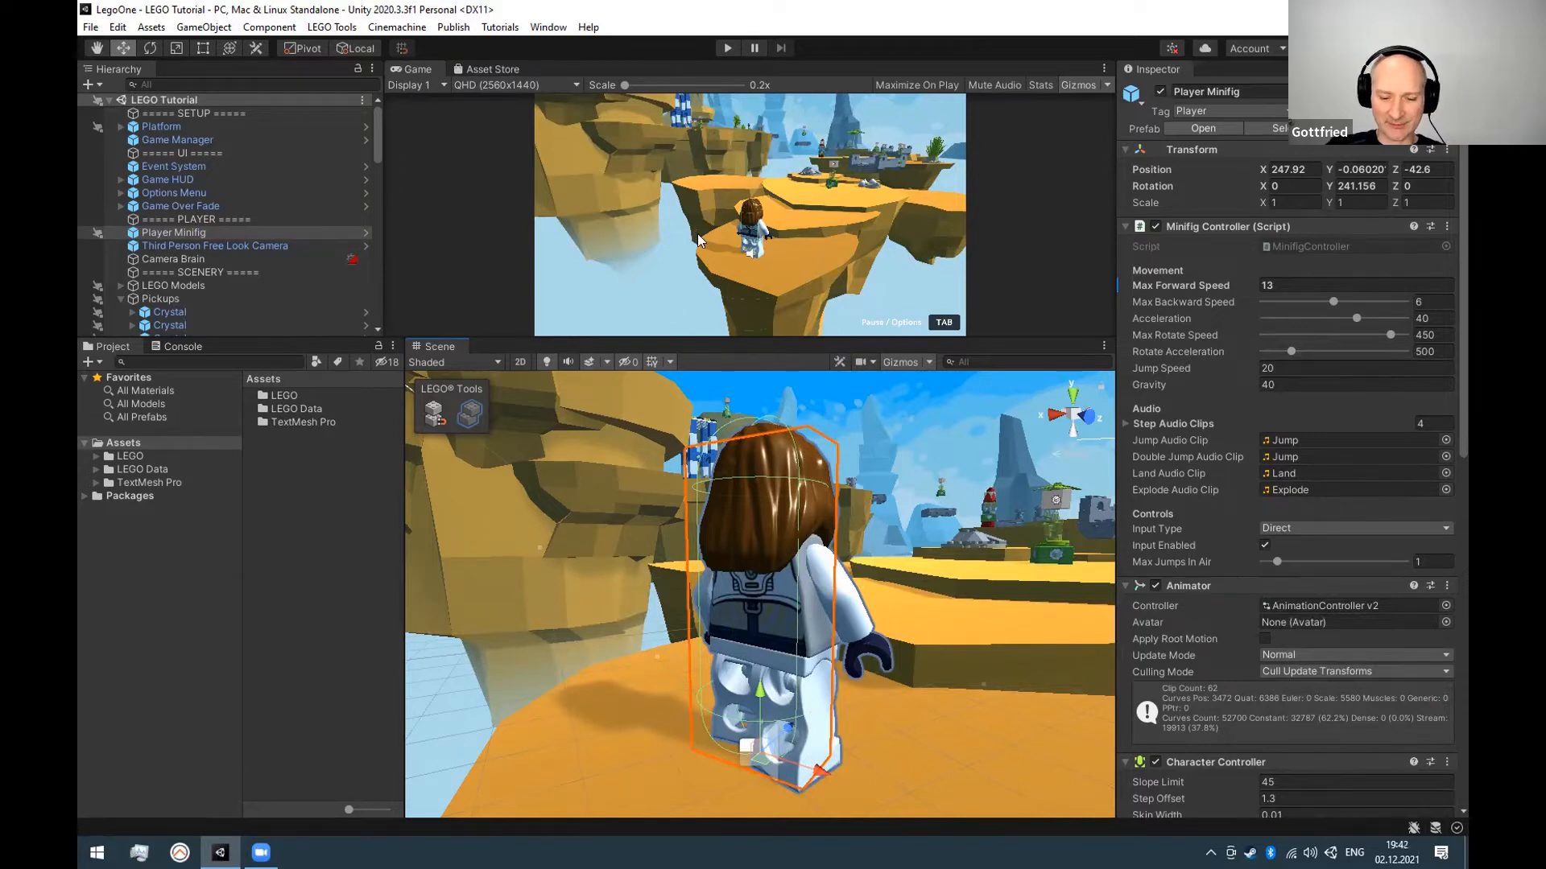
{"action": "key", "text": "ctrl+p"}
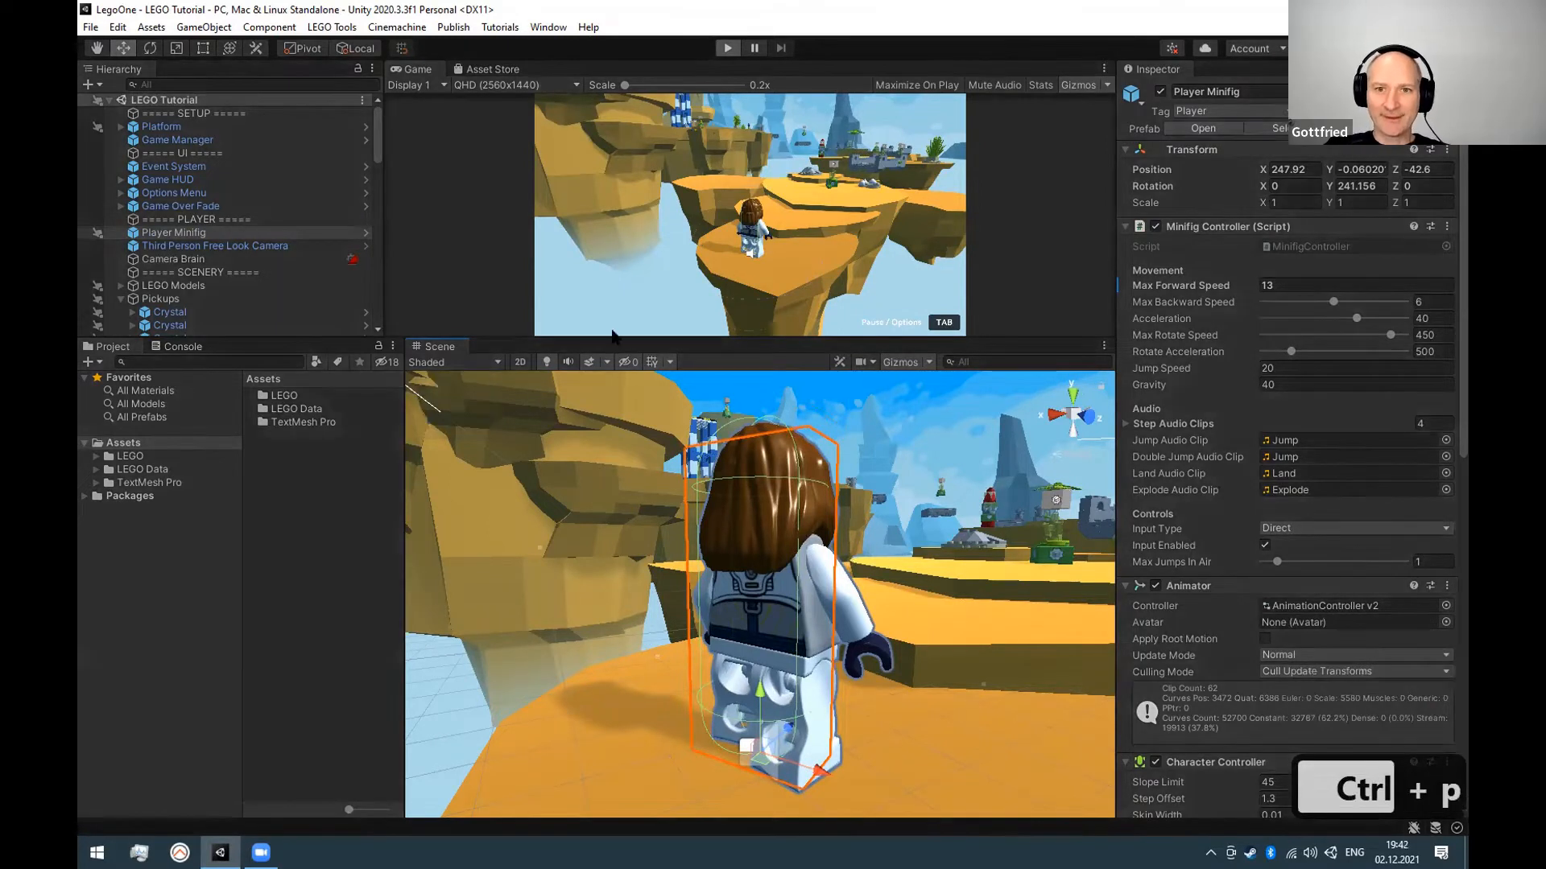
{"action": "left_click", "coordinate": [1044, 214]}
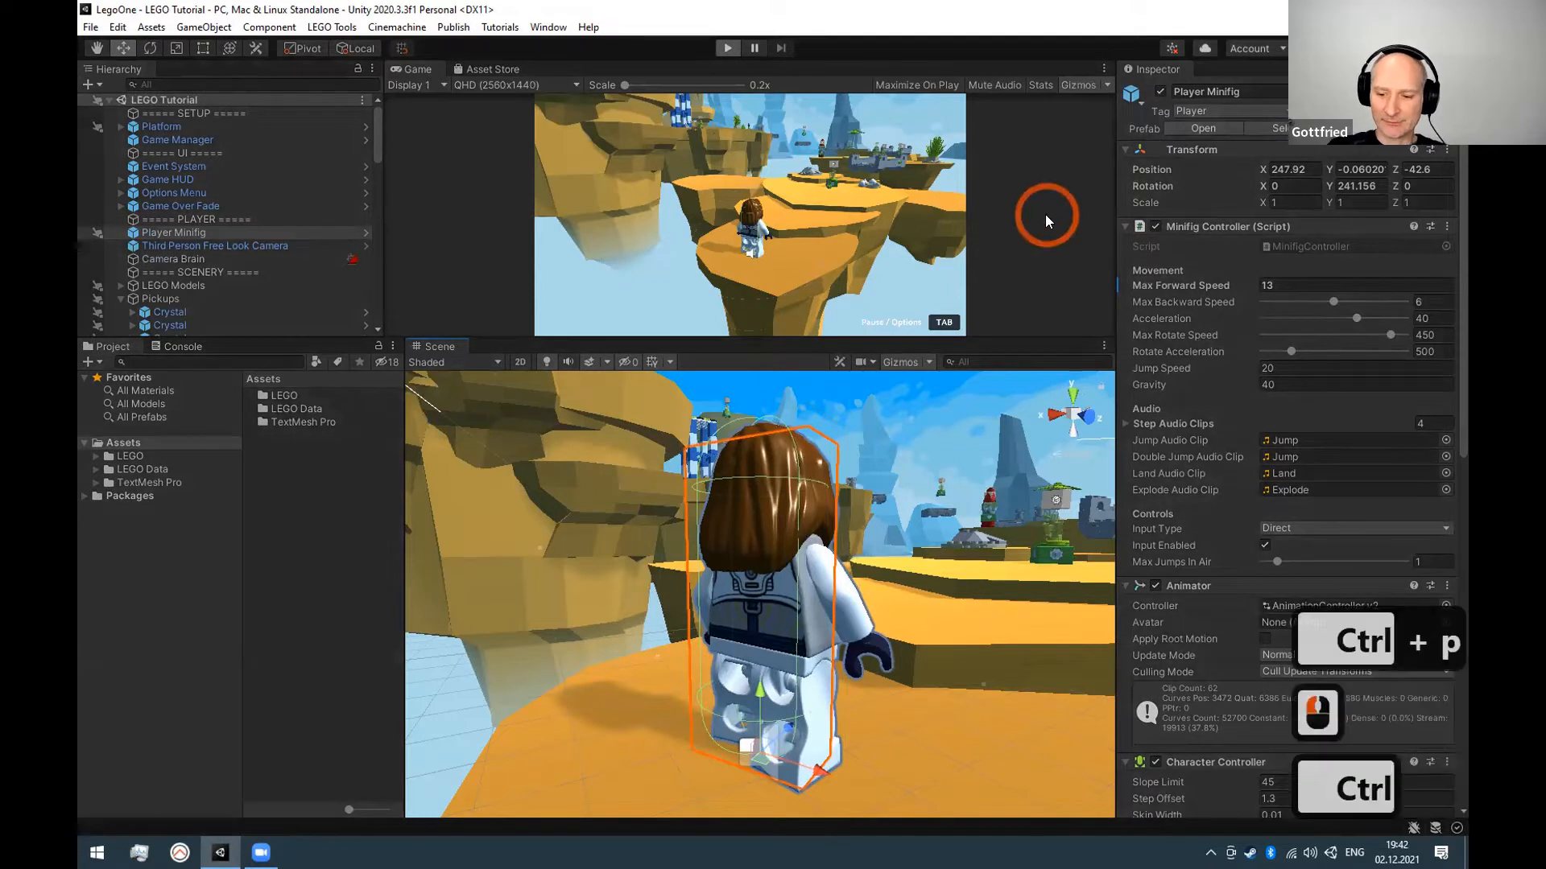
{"action": "key", "text": "ctrl+p"}
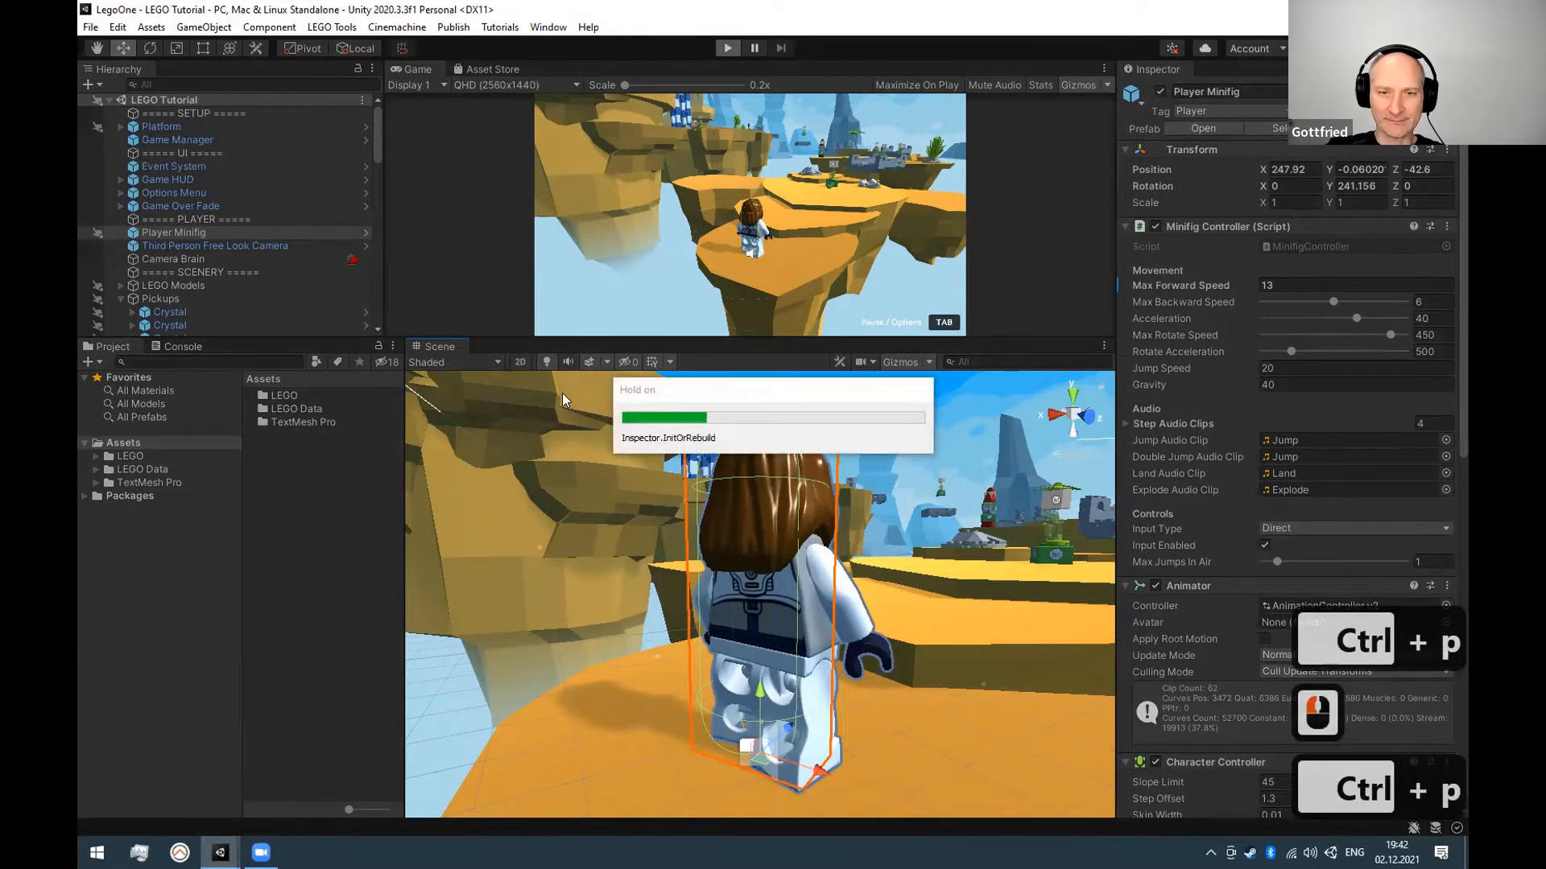
{"action": "key", "text": "w"}
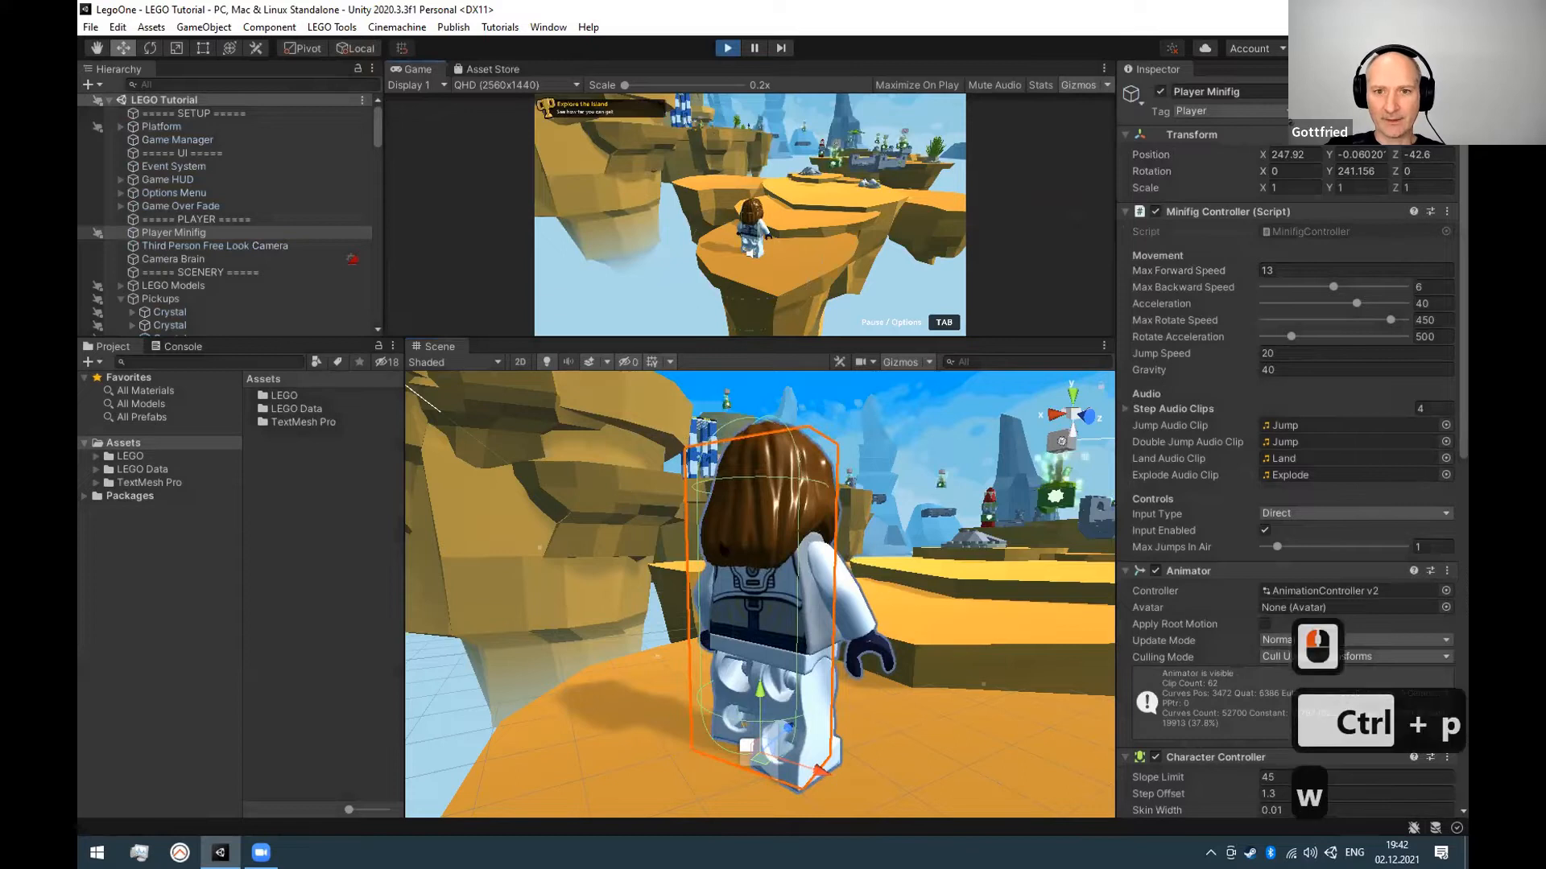
{"action": "right_click", "coordinate": [789, 268]}
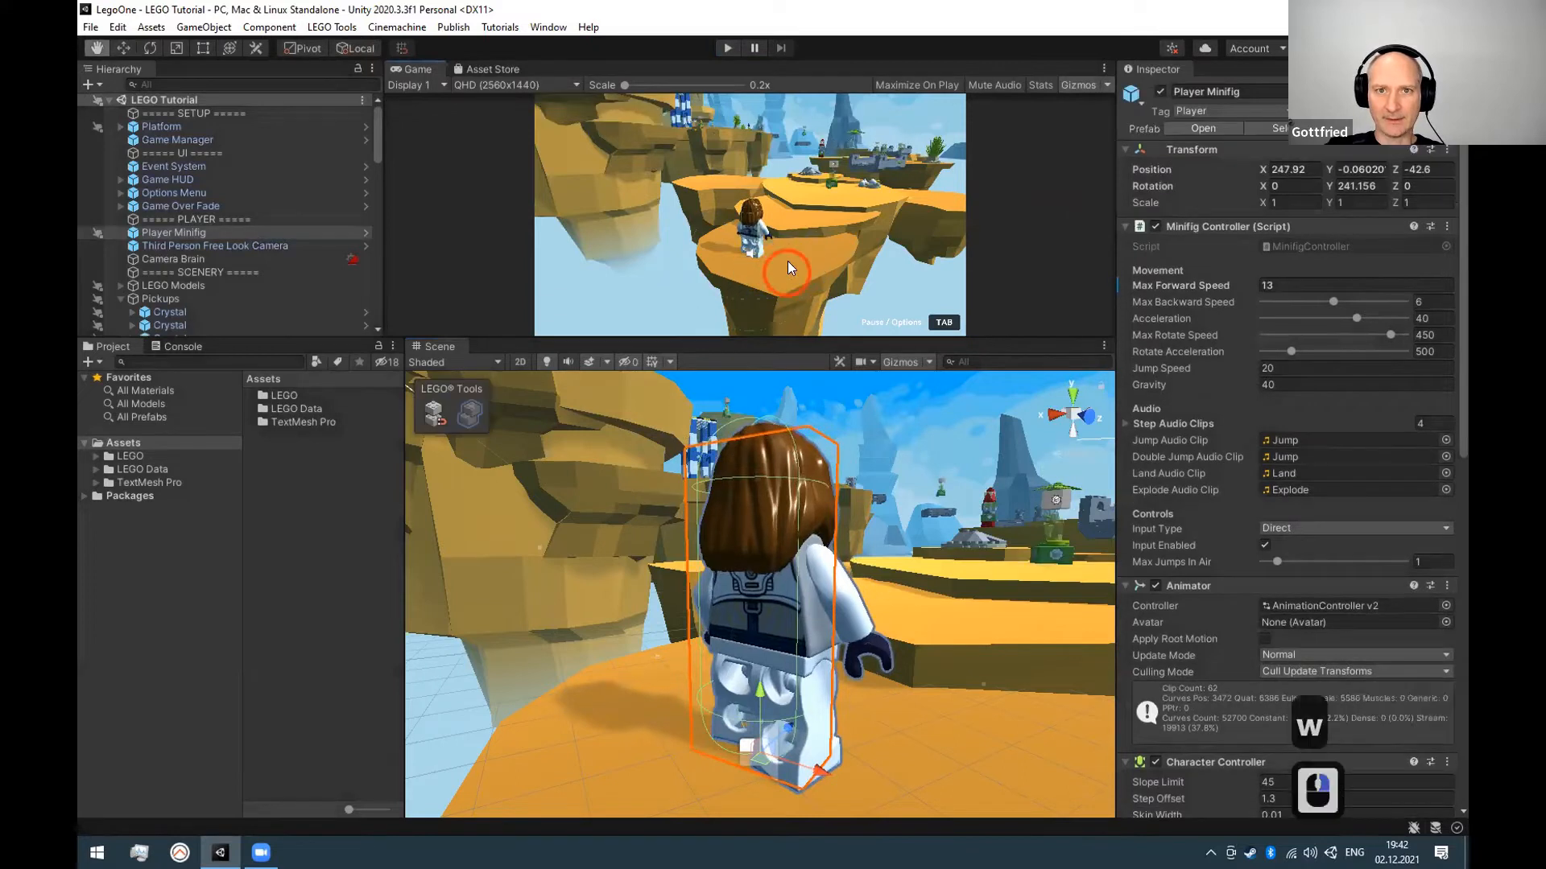
{"action": "left_click", "coordinate": [790, 261]}
{"action": "left_click", "coordinate": [795, 287]}
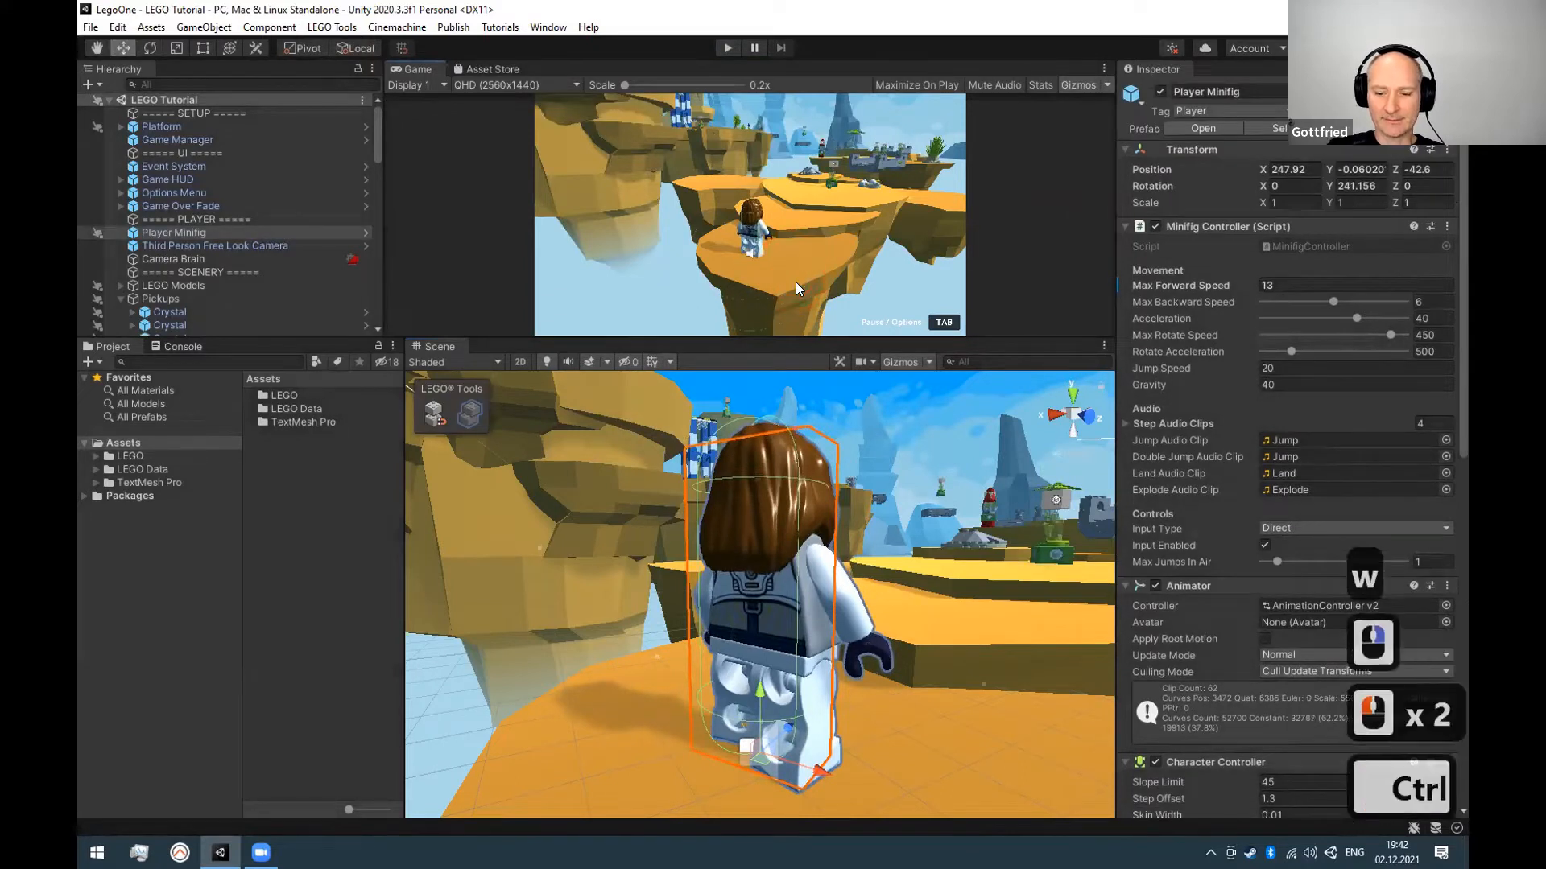
Start play mode, walk the minifigure forward off the platform, and restart the level with Try Again.
{"action": "key", "text": "ctrl+p"}
{"action": "left_click", "coordinate": [763, 271]}
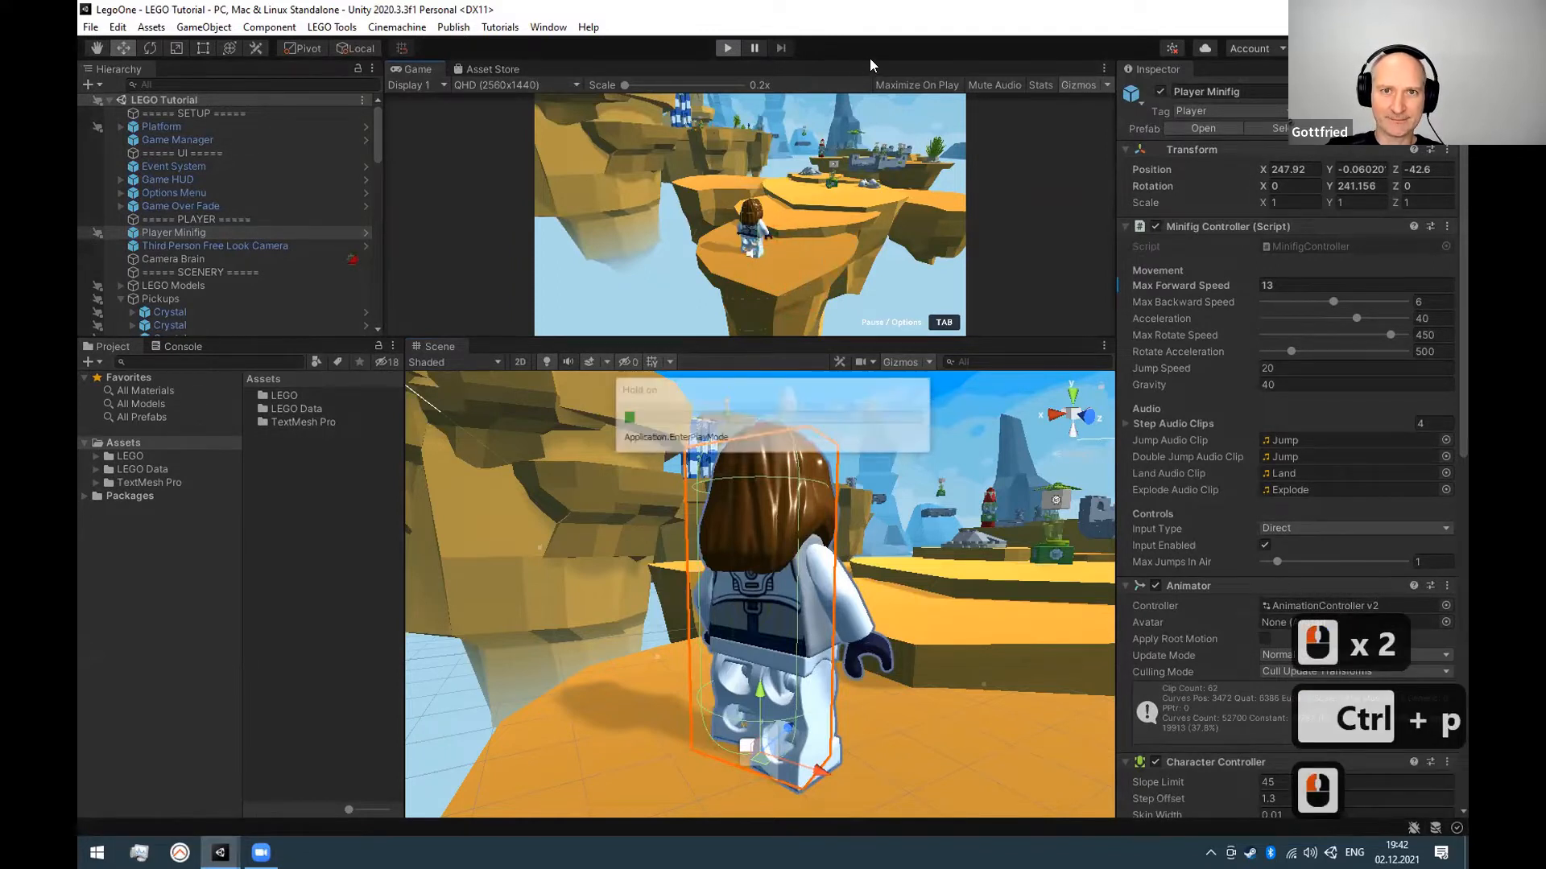
{"action": "left_click", "coordinate": [783, 239]}
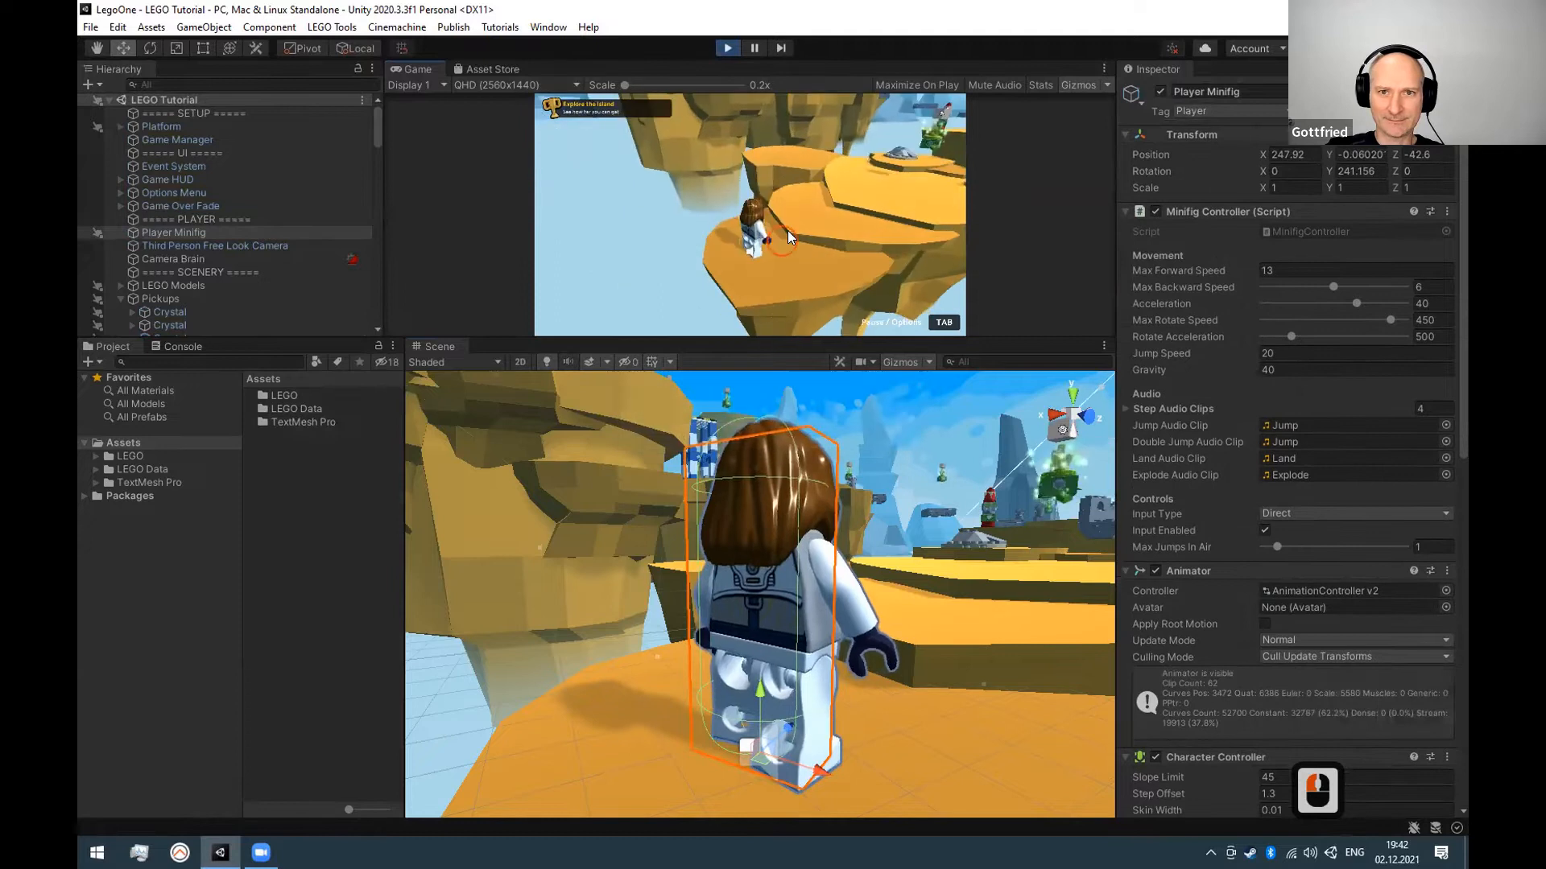
{"action": "key", "text": "w"}
{"action": "key", "text": "w"}
{"action": "key", "text": "w"}
{"action": "left_click", "coordinate": [812, 572]}
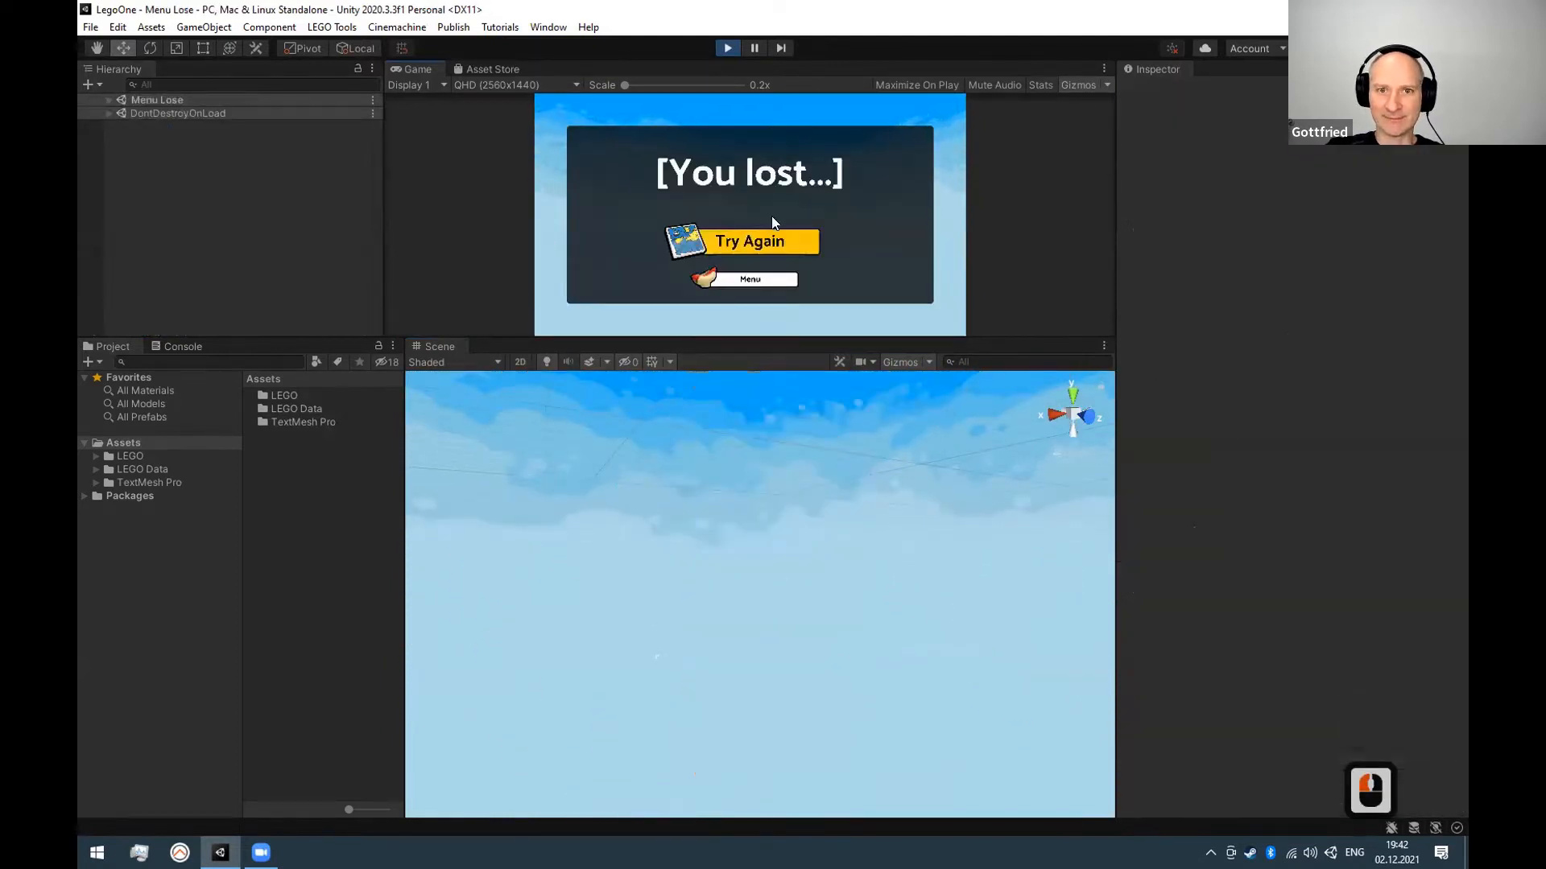
{"action": "left_click", "coordinate": [766, 242]}
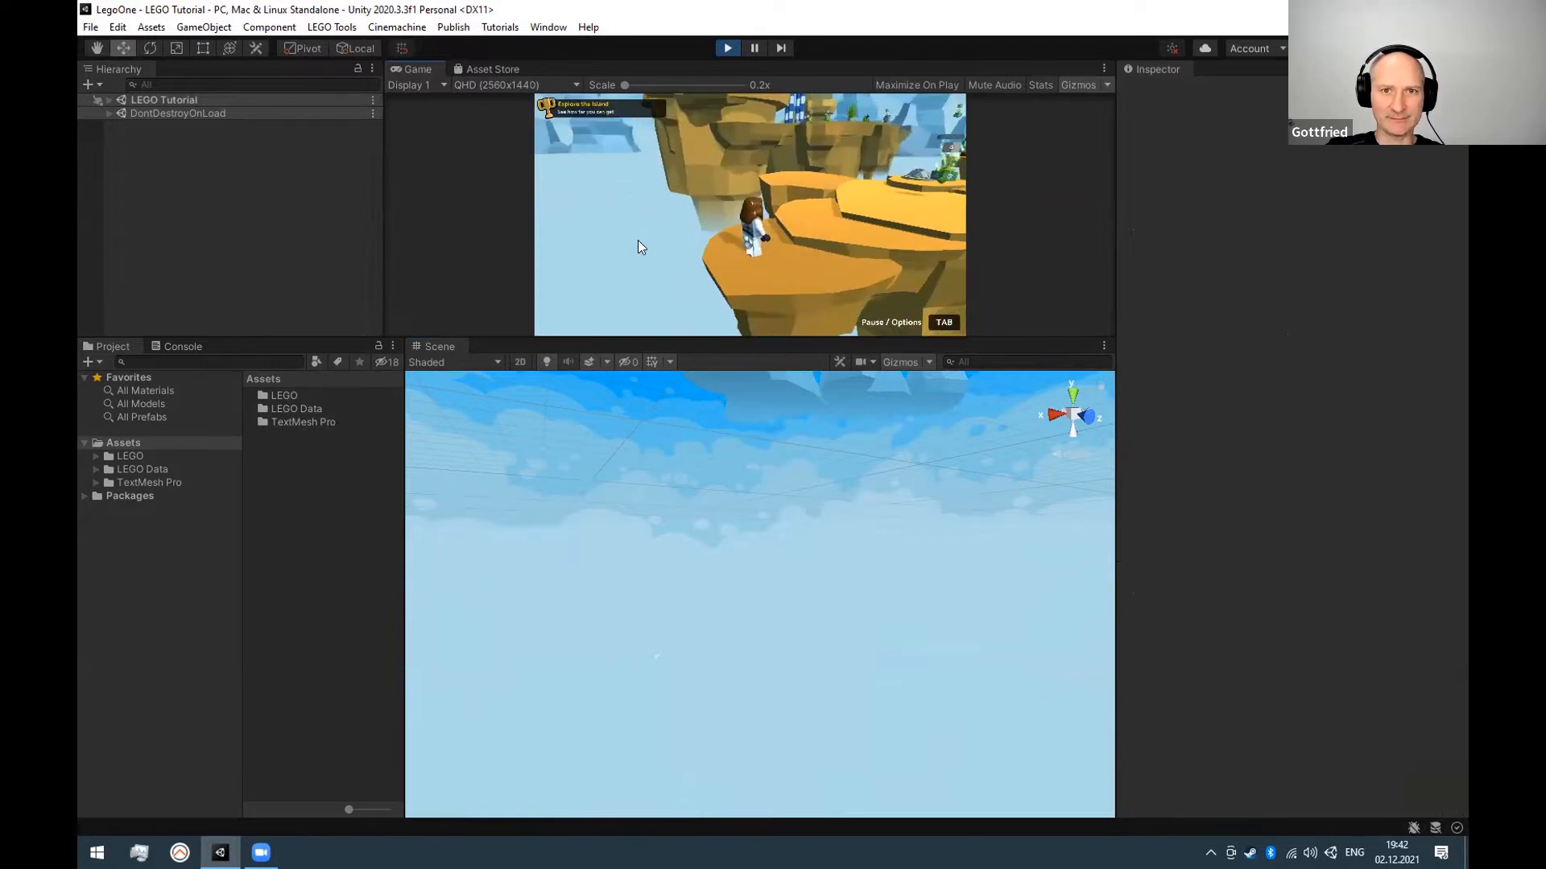
Expand the LEGO Tutorial scene and its Environment group in the Hierarchy and look through their objects.
{"action": "double_click", "coordinate": [134, 115]}
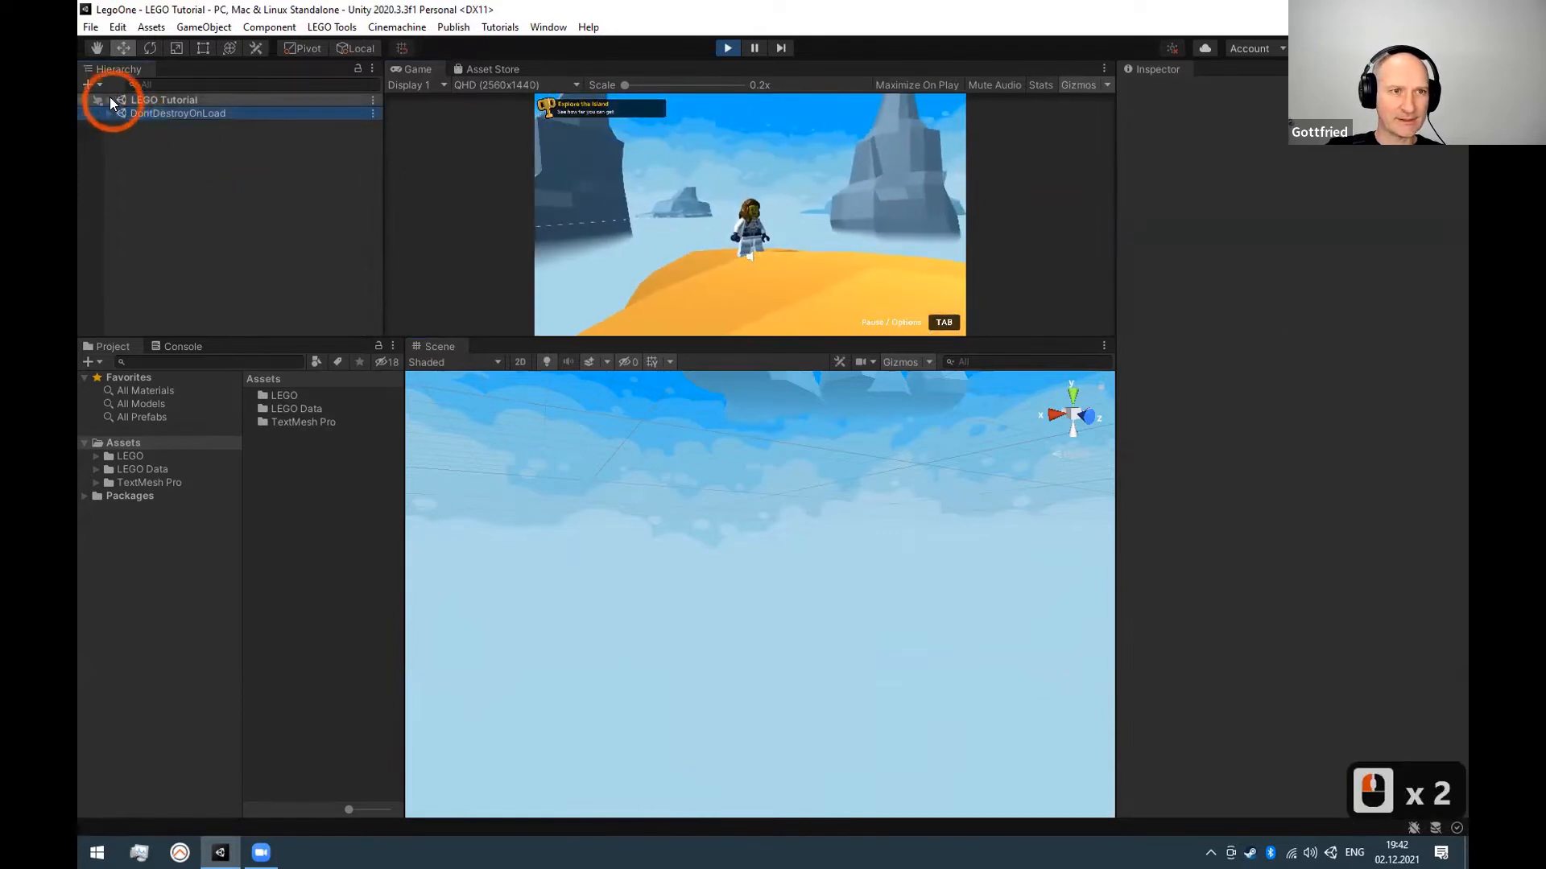
{"action": "left_click", "coordinate": [113, 102]}
{"action": "scroll", "coordinate": [256, 269], "scroll_direction": "down", "scroll_amount": 2}
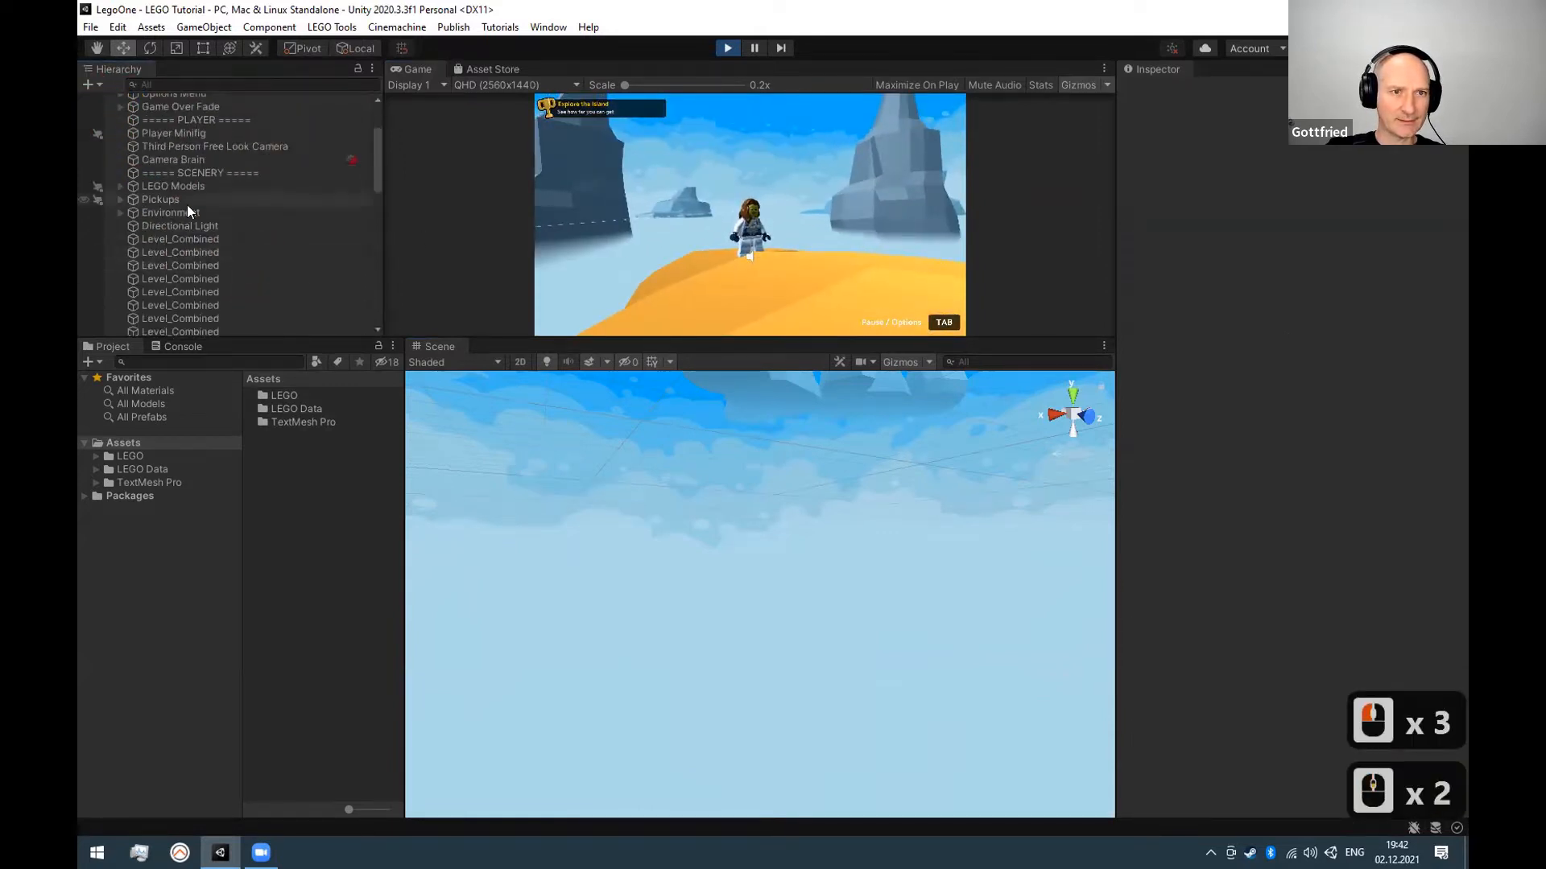
{"action": "scroll", "coordinate": [174, 232], "scroll_direction": "up", "scroll_amount": 3}
{"action": "scroll", "coordinate": [204, 290], "scroll_direction": "up", "scroll_amount": 1}
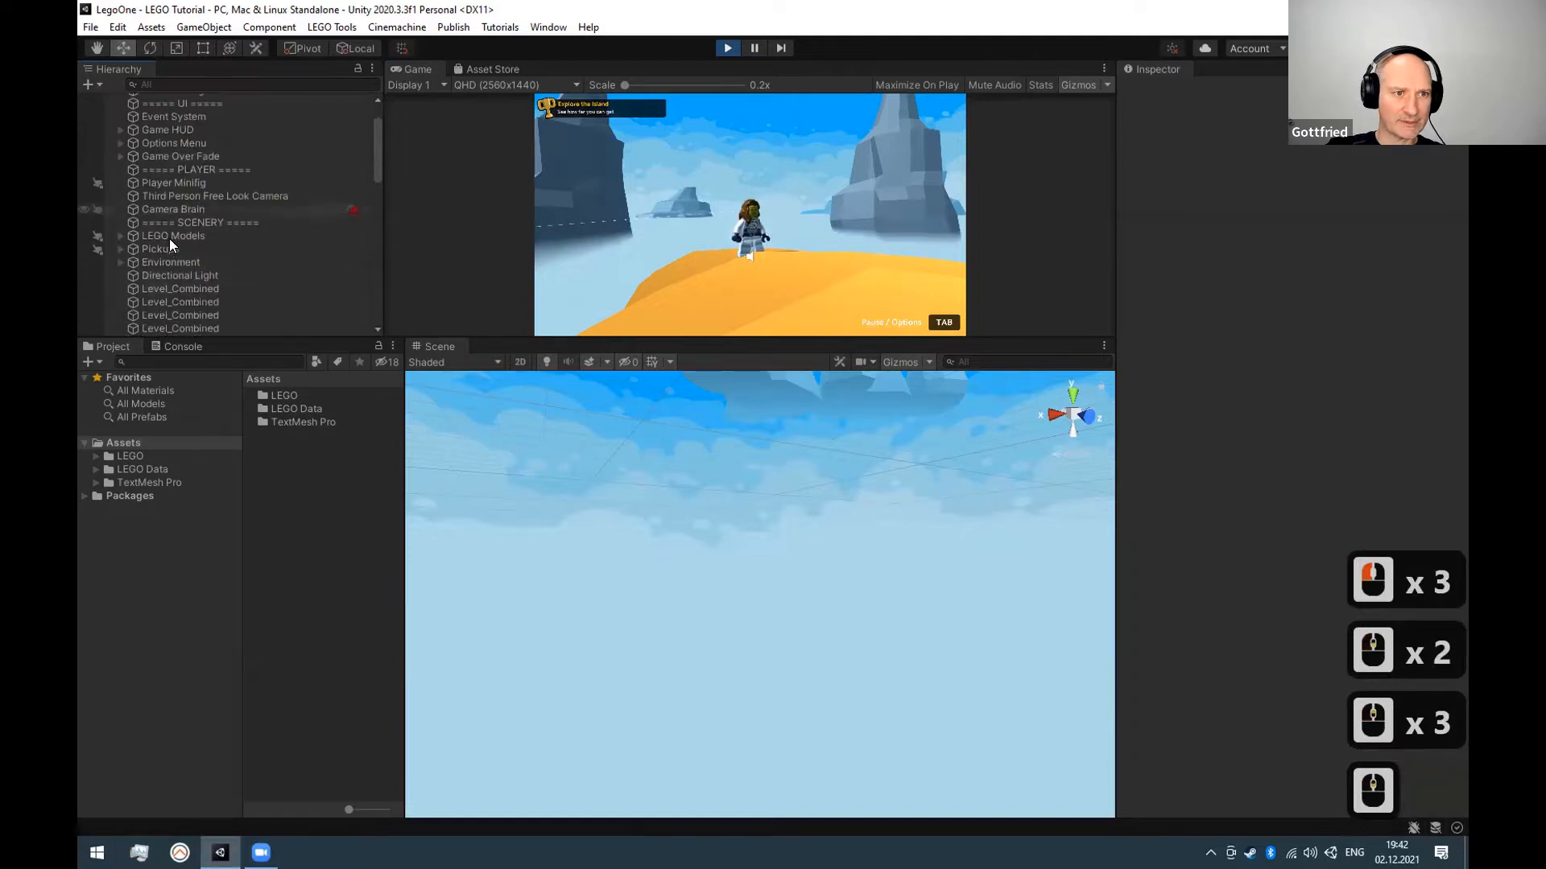
{"action": "left_click", "coordinate": [121, 262]}
{"action": "scroll", "coordinate": [205, 280], "scroll_direction": "down", "scroll_amount": 6}
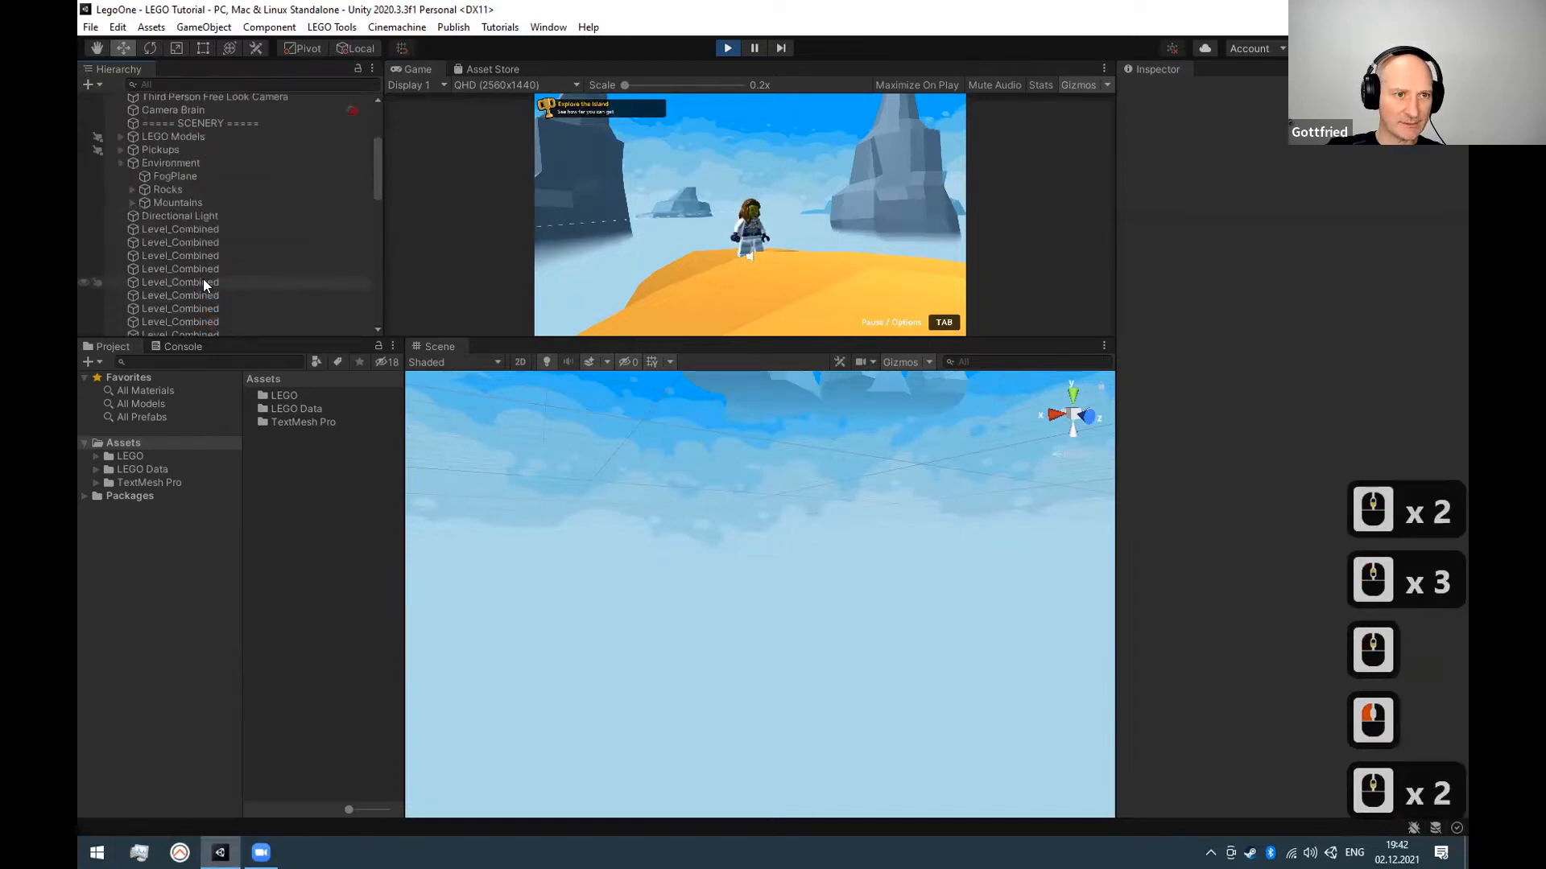
Filter the Hierarchy by "cac", frame the first Cactus in the Scene view, and orbit around it.
{"action": "left_click", "coordinate": [228, 78]}
{"action": "type", "text": "cac"}
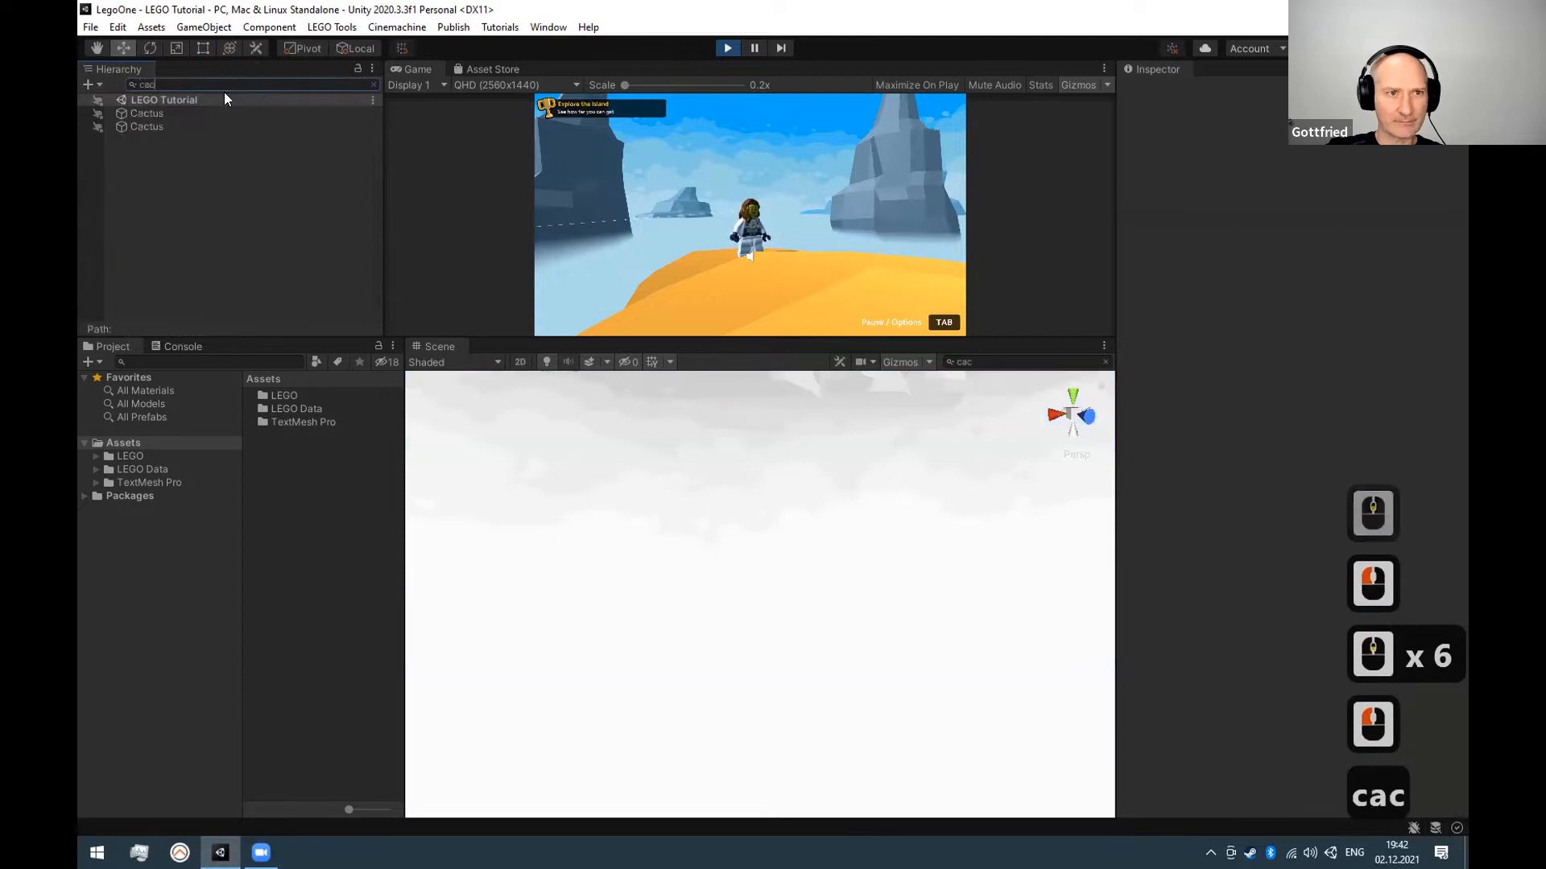
{"action": "double_click", "coordinate": [175, 117]}
{"action": "left_click_drag", "start_coordinate": [709, 599], "coordinate": [885, 705], "text": "alt"}
Select the main model of the green crystal pickup behind the cactus in the Scene view and frame it.
{"action": "left_click", "coordinate": [948, 435]}
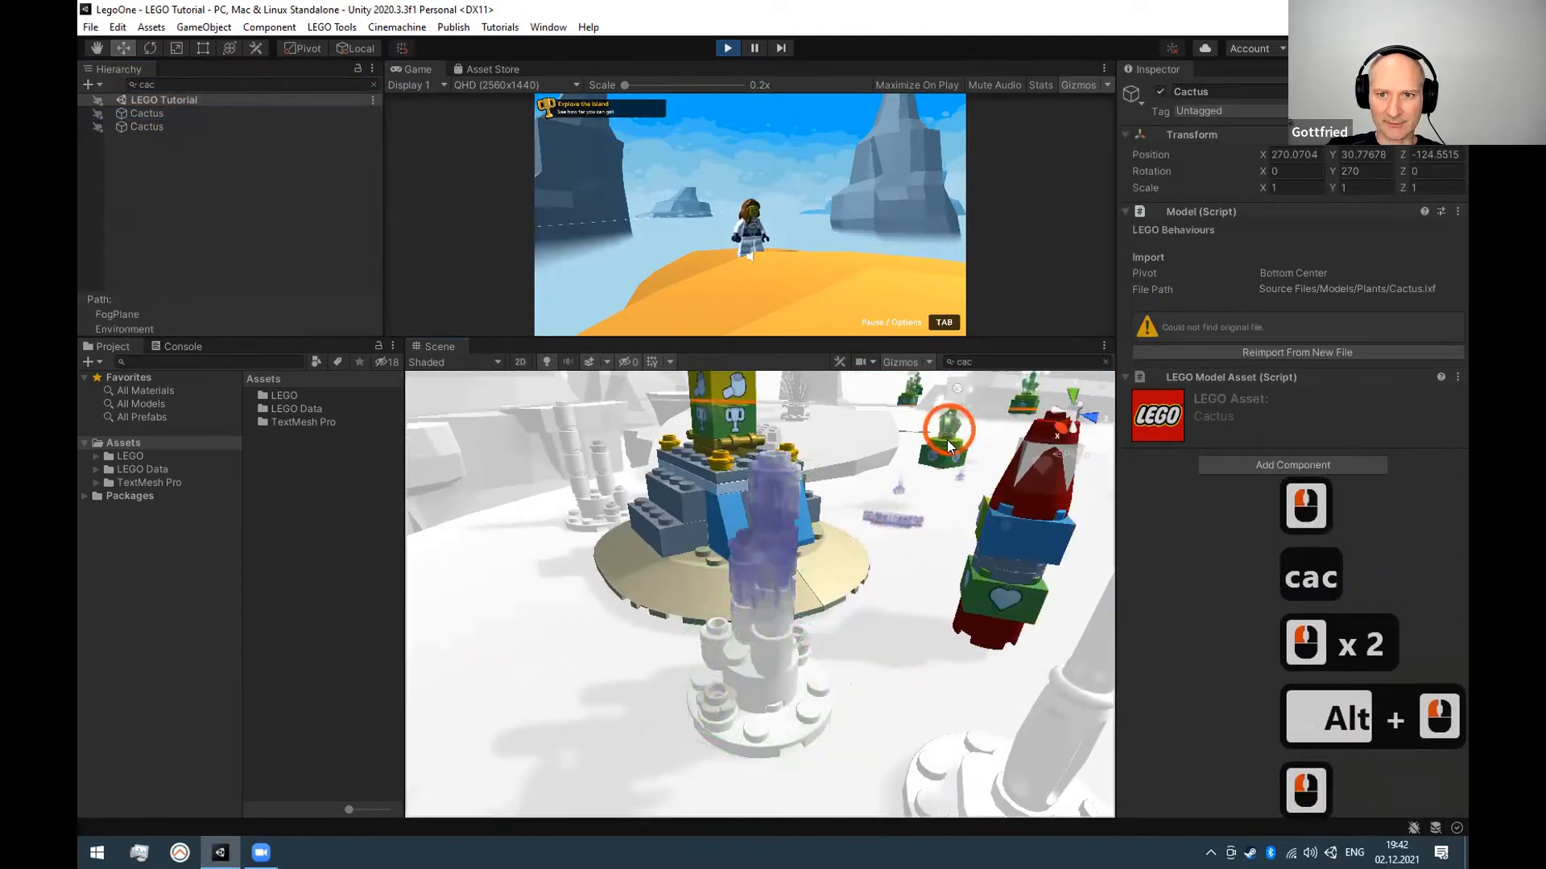
{"action": "left_click", "coordinate": [948, 437]}
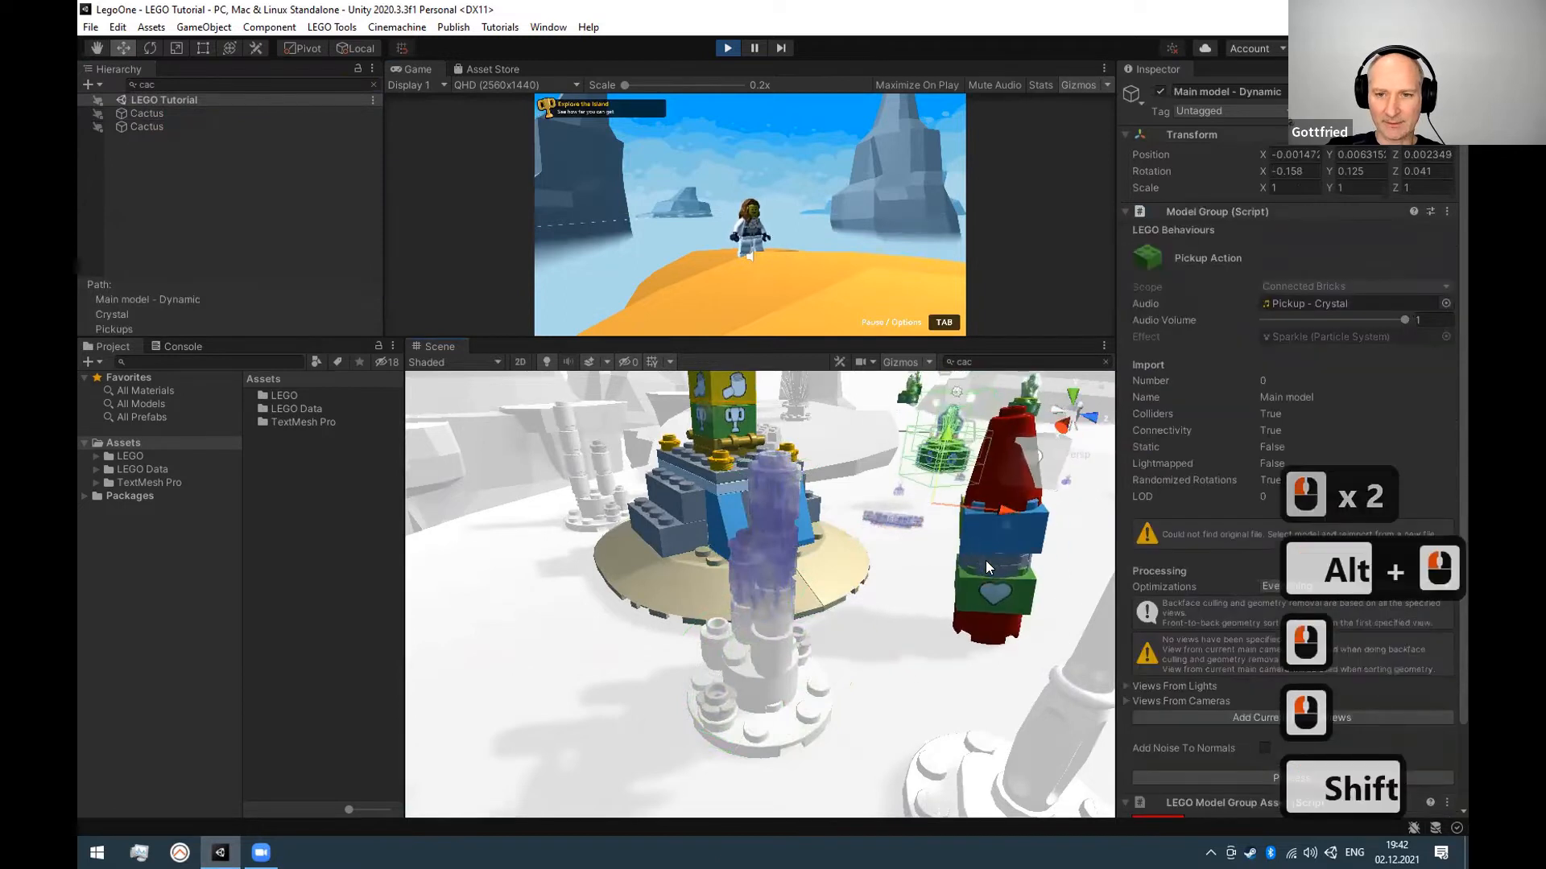
{"action": "key", "text": "f"}
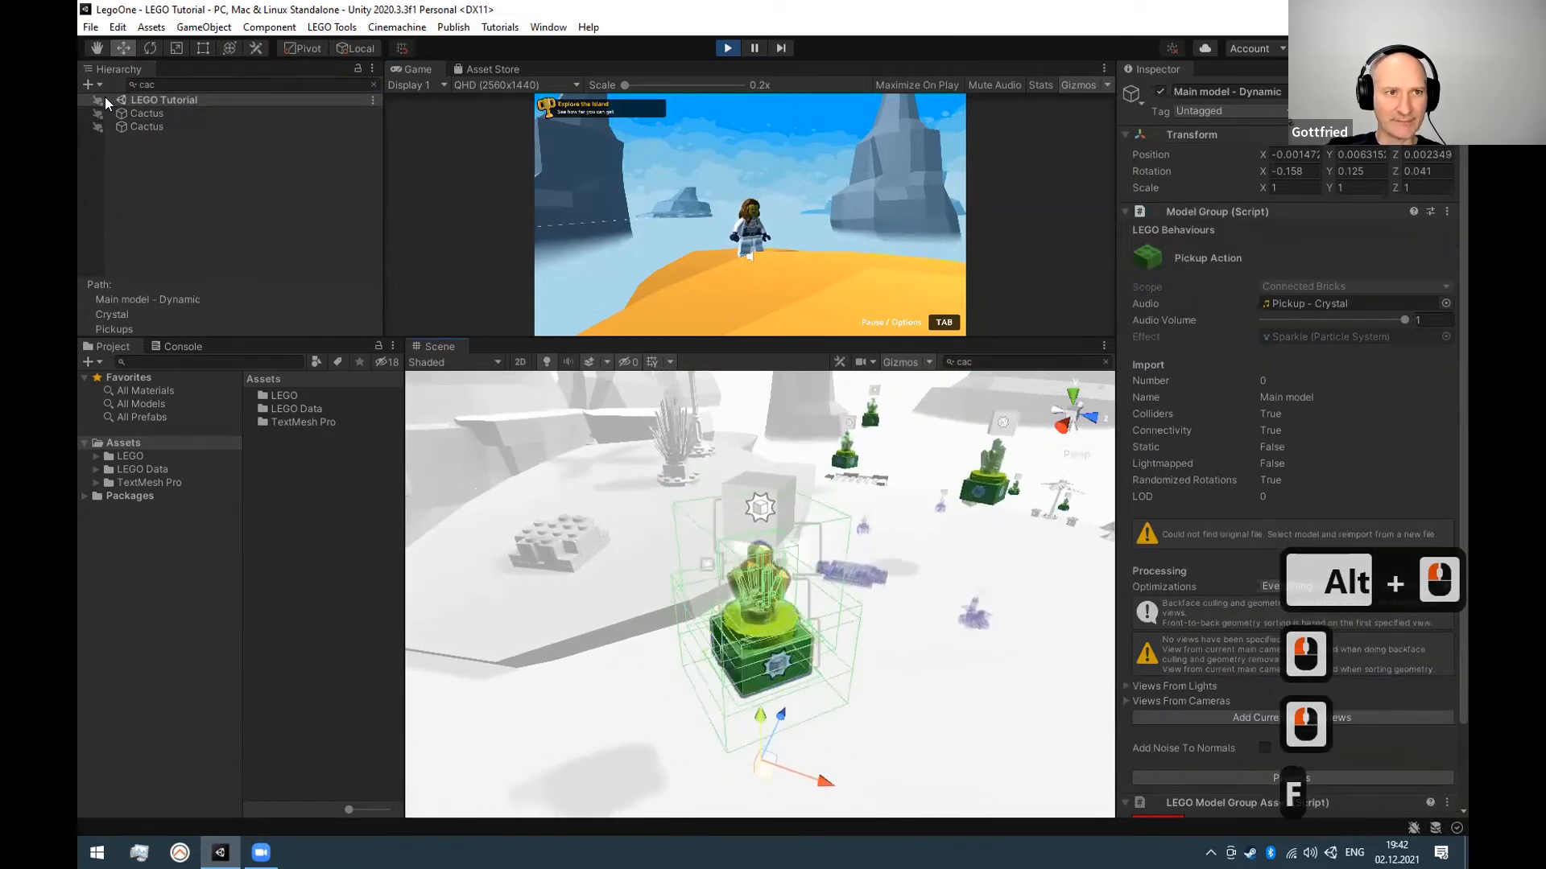
Clear the Hierarchy filter, then select and frame the parent Crystal of the picked main model.
{"action": "left_click", "coordinate": [372, 83]}
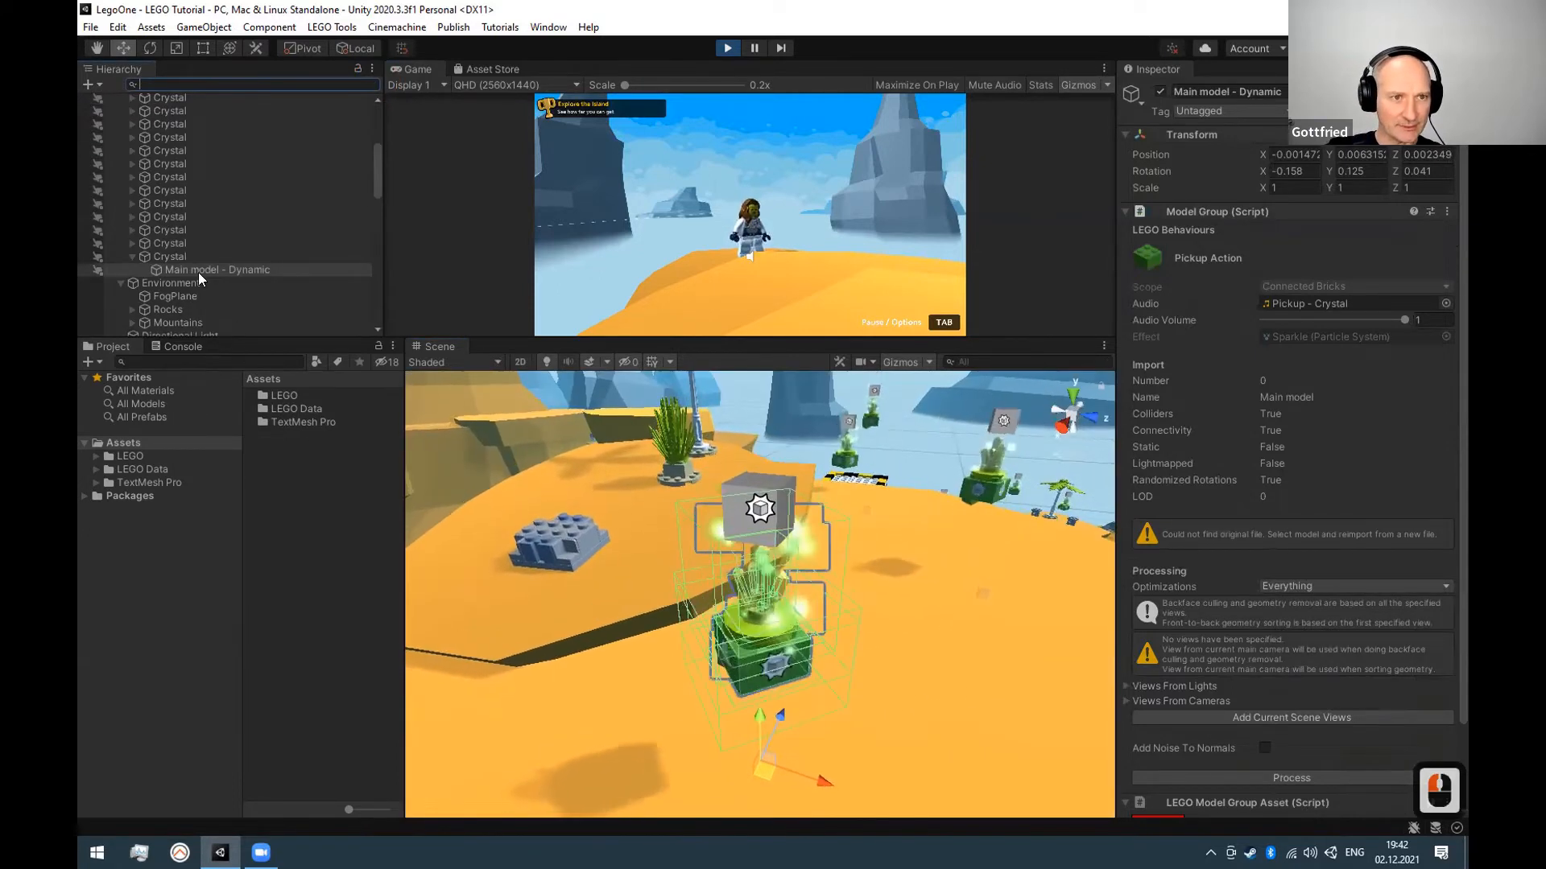
{"action": "double_click", "coordinate": [183, 256]}
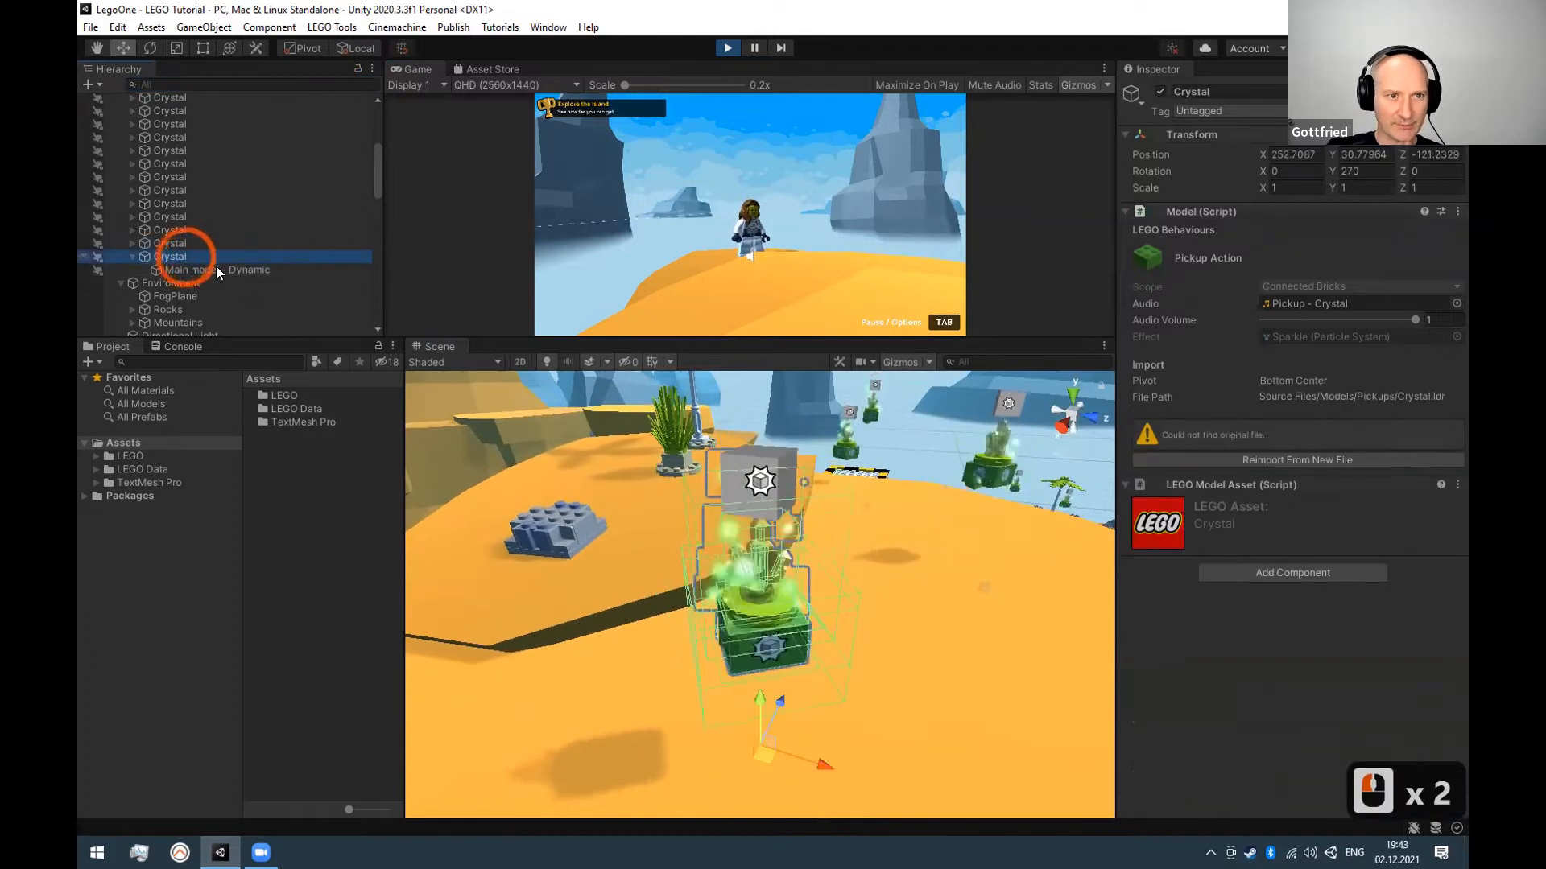
{"action": "scroll", "coordinate": [214, 266], "scroll_direction": "down", "scroll_amount": 3}
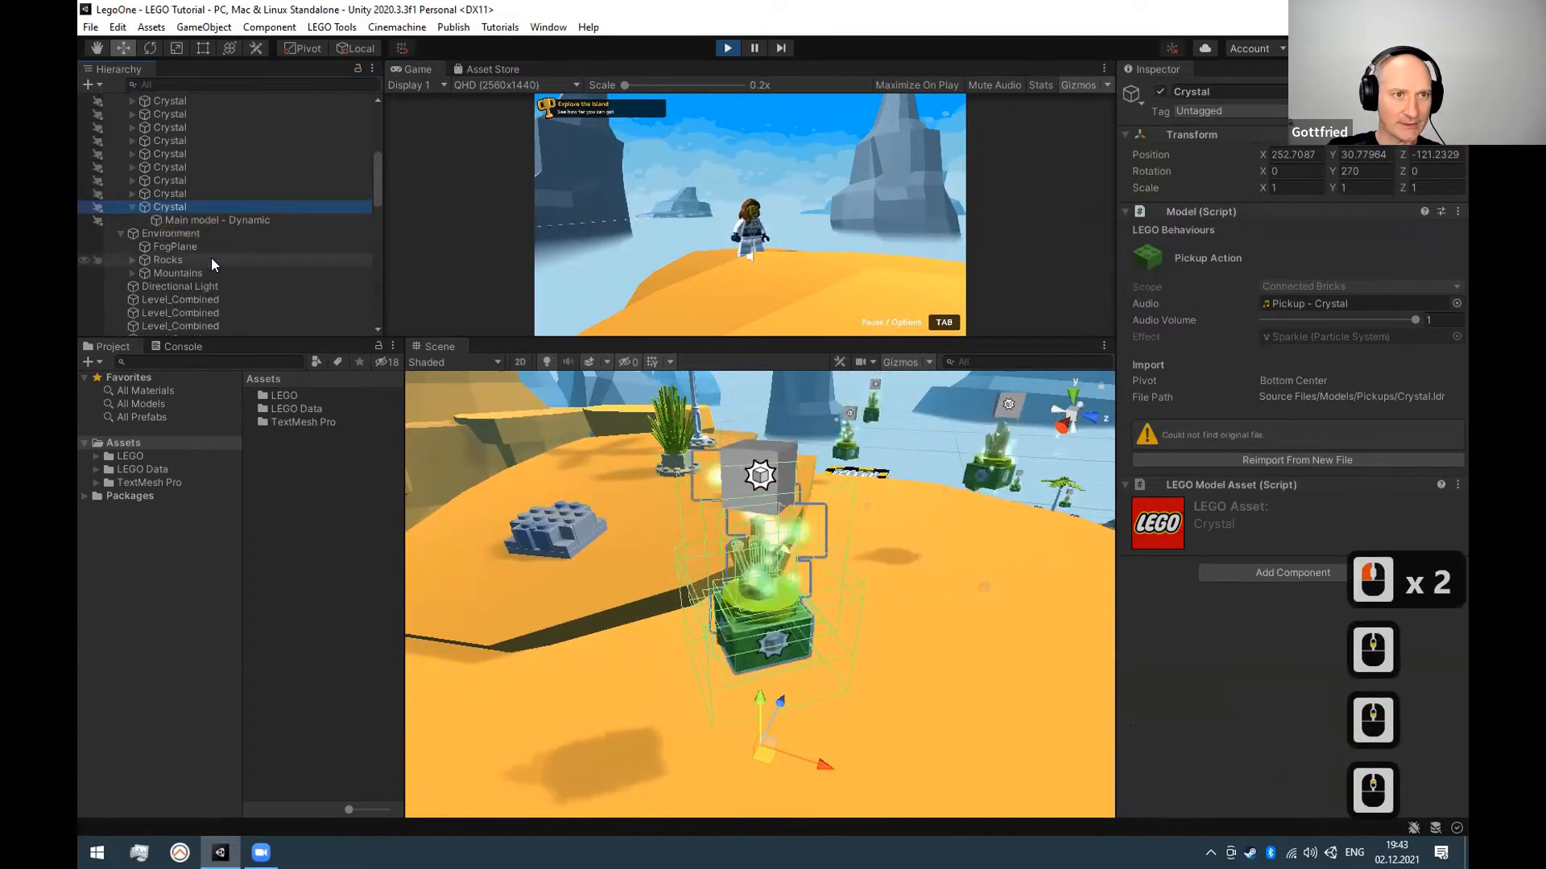
Collapse the selected Crystal, then select the first Crystal under Pickups and frame it in the Scene view.
{"action": "key", "text": "Left"}
{"action": "key", "text": "Left"}
{"action": "key", "text": "Left"}
{"action": "key", "text": "Right"}
{"action": "key", "text": "Down"}
{"action": "key", "text": "f"}
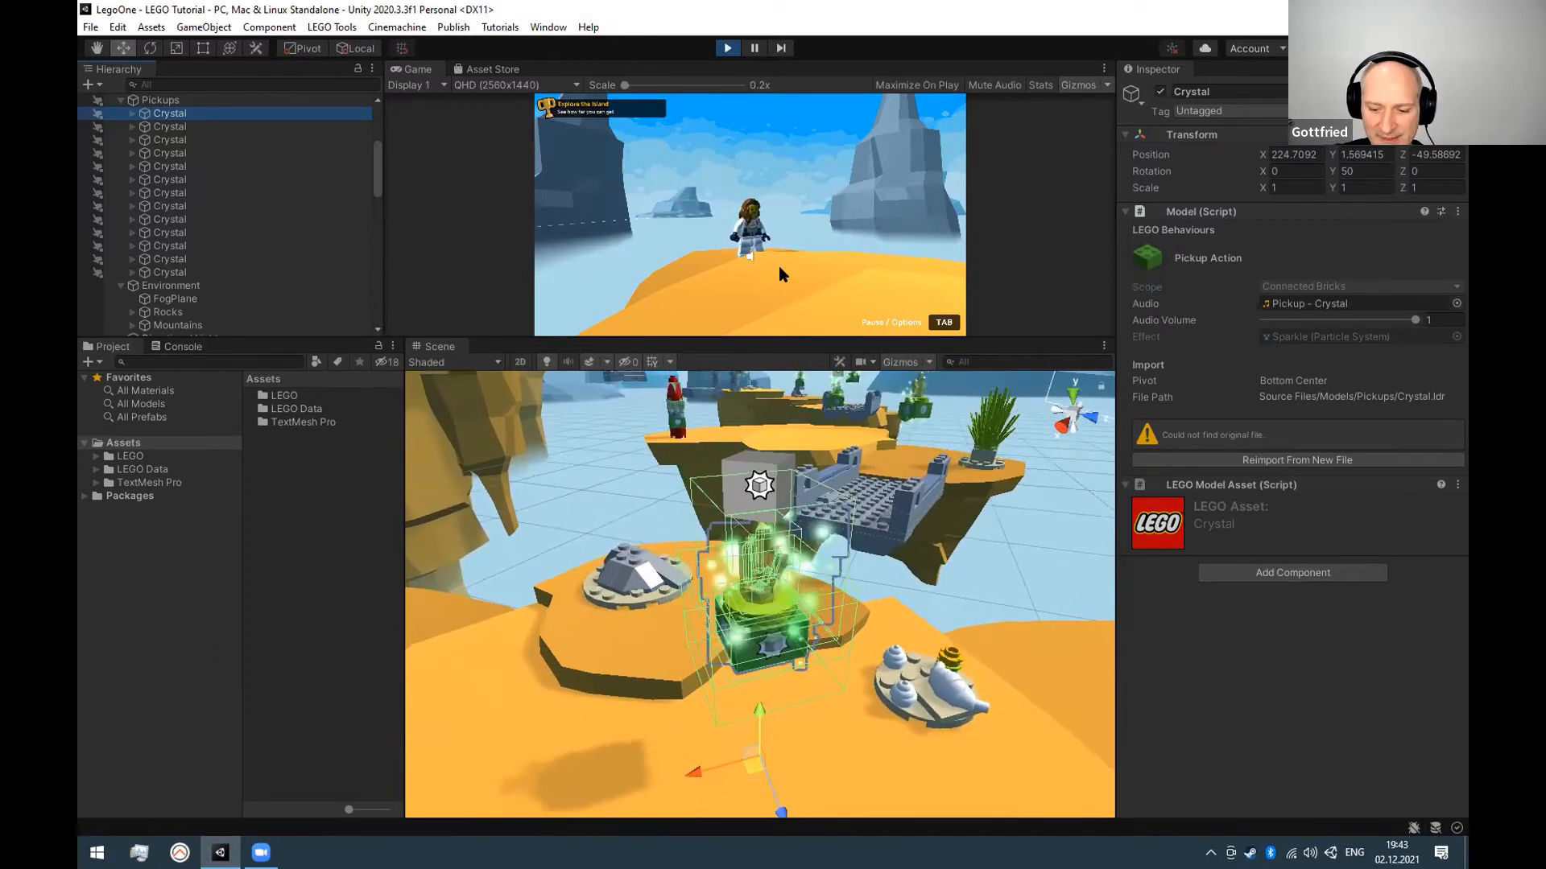
Stop play mode and collapse the Environment group in the Hierarchy.
{"action": "key", "text": "ctrl+p"}
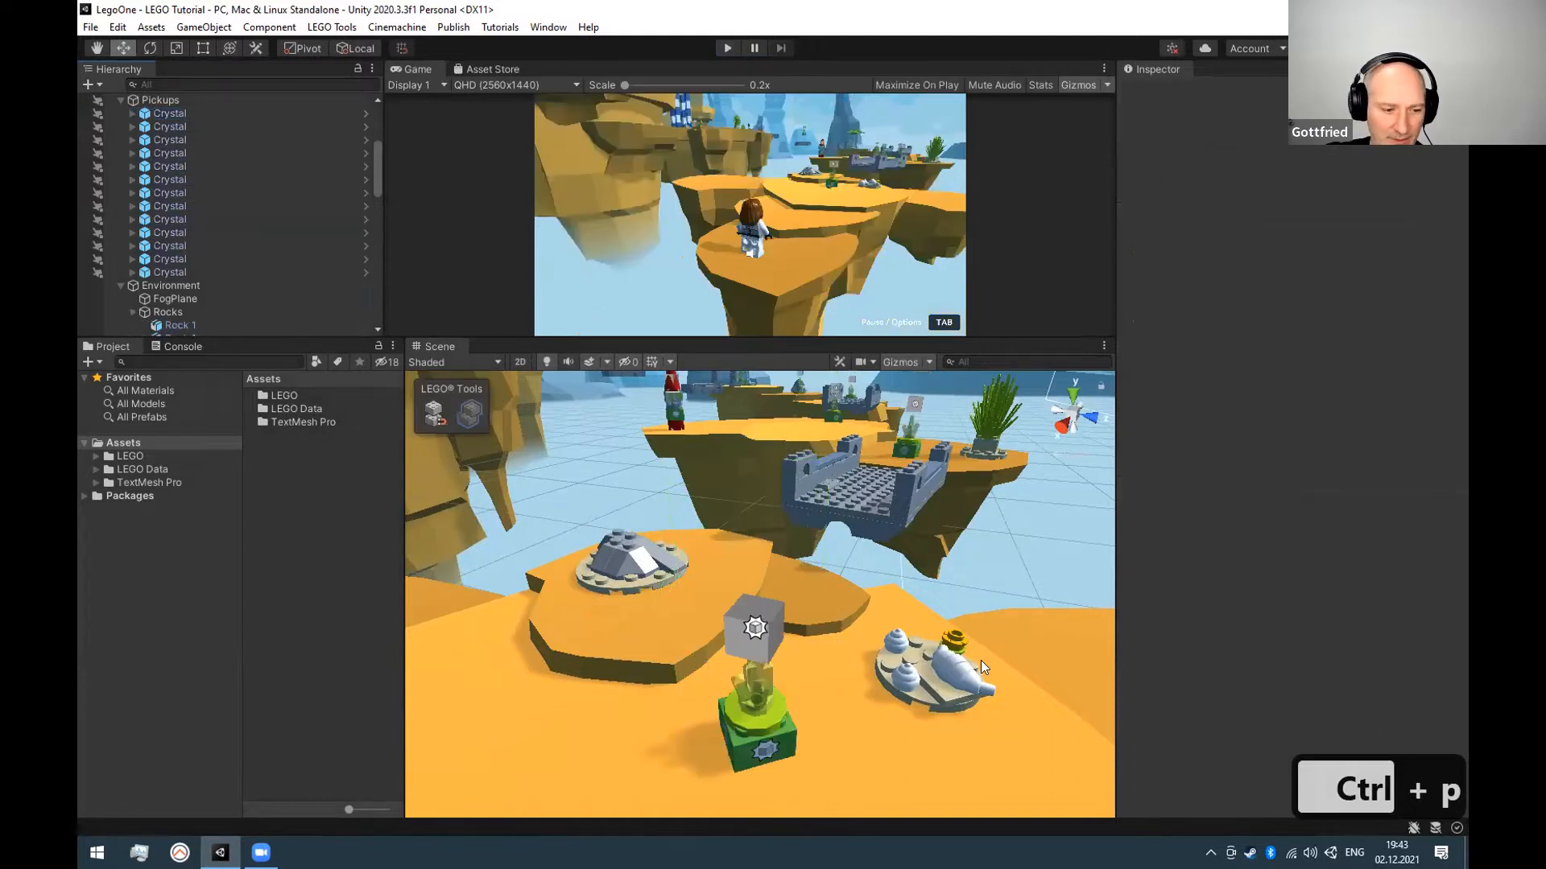
{"action": "key", "text": "alt"}
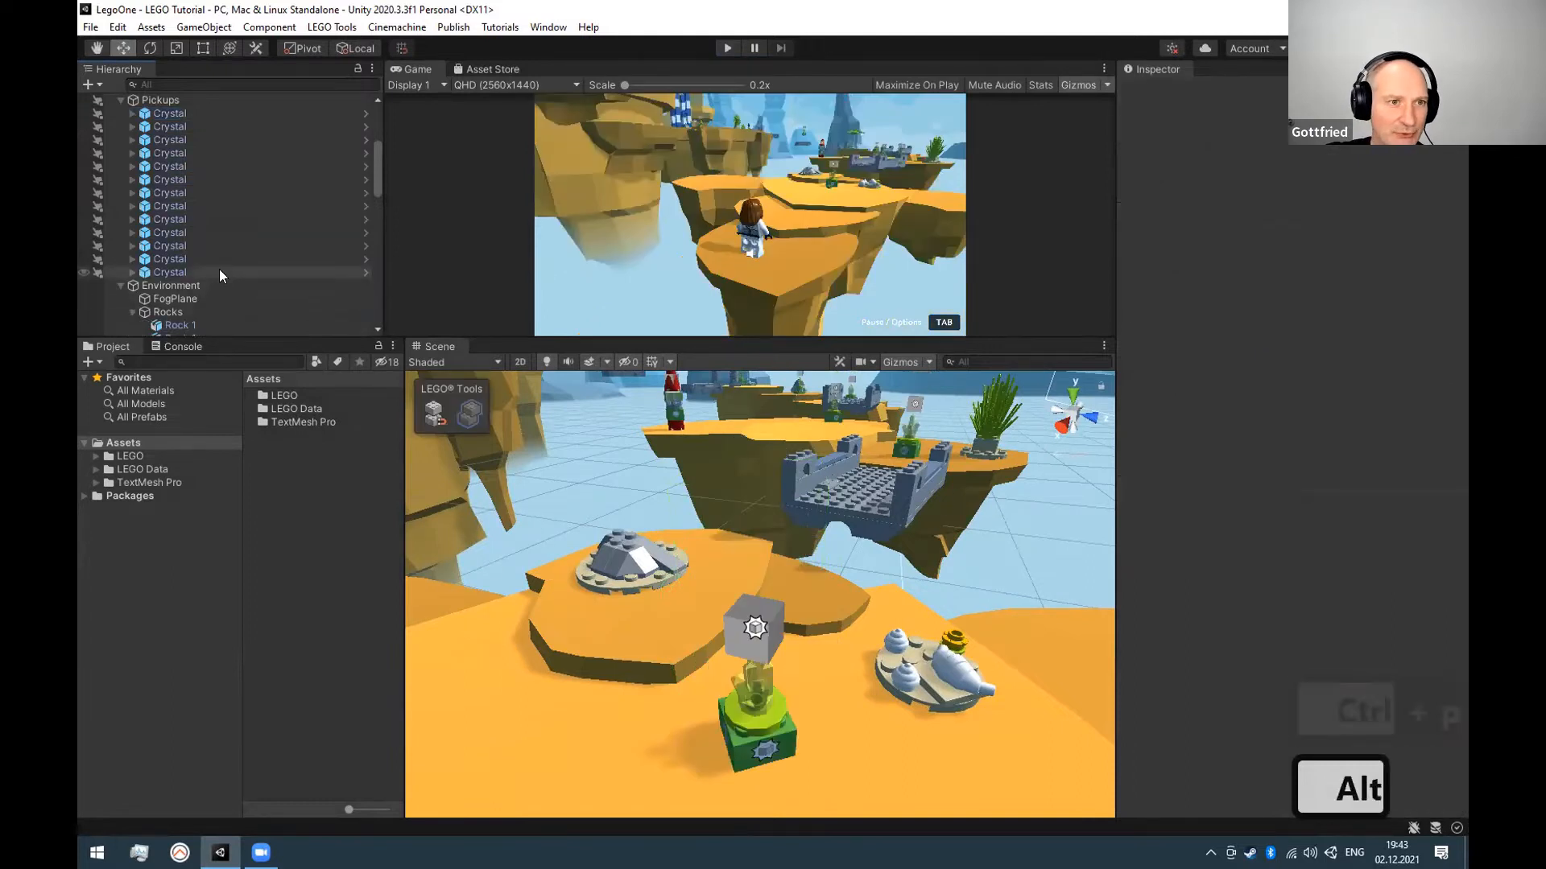
{"action": "left_click", "coordinate": [123, 274]}
{"action": "left_click", "coordinate": [122, 285]}
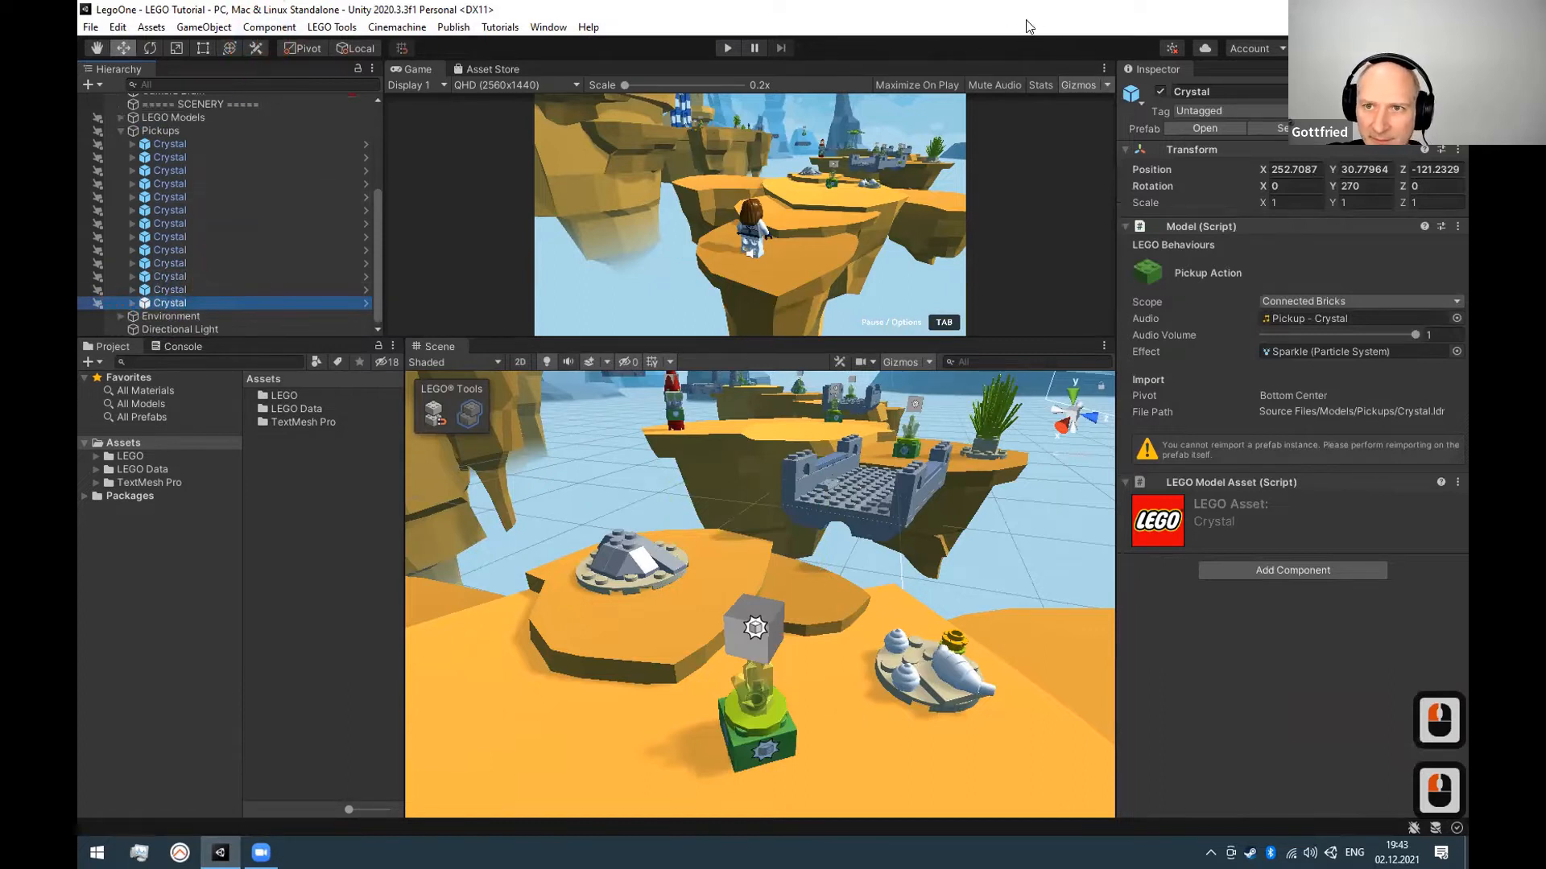
Look up the Toggle Active State command and its shortcut among the GameObject commands.
{"action": "left_click", "coordinate": [1076, 17]}
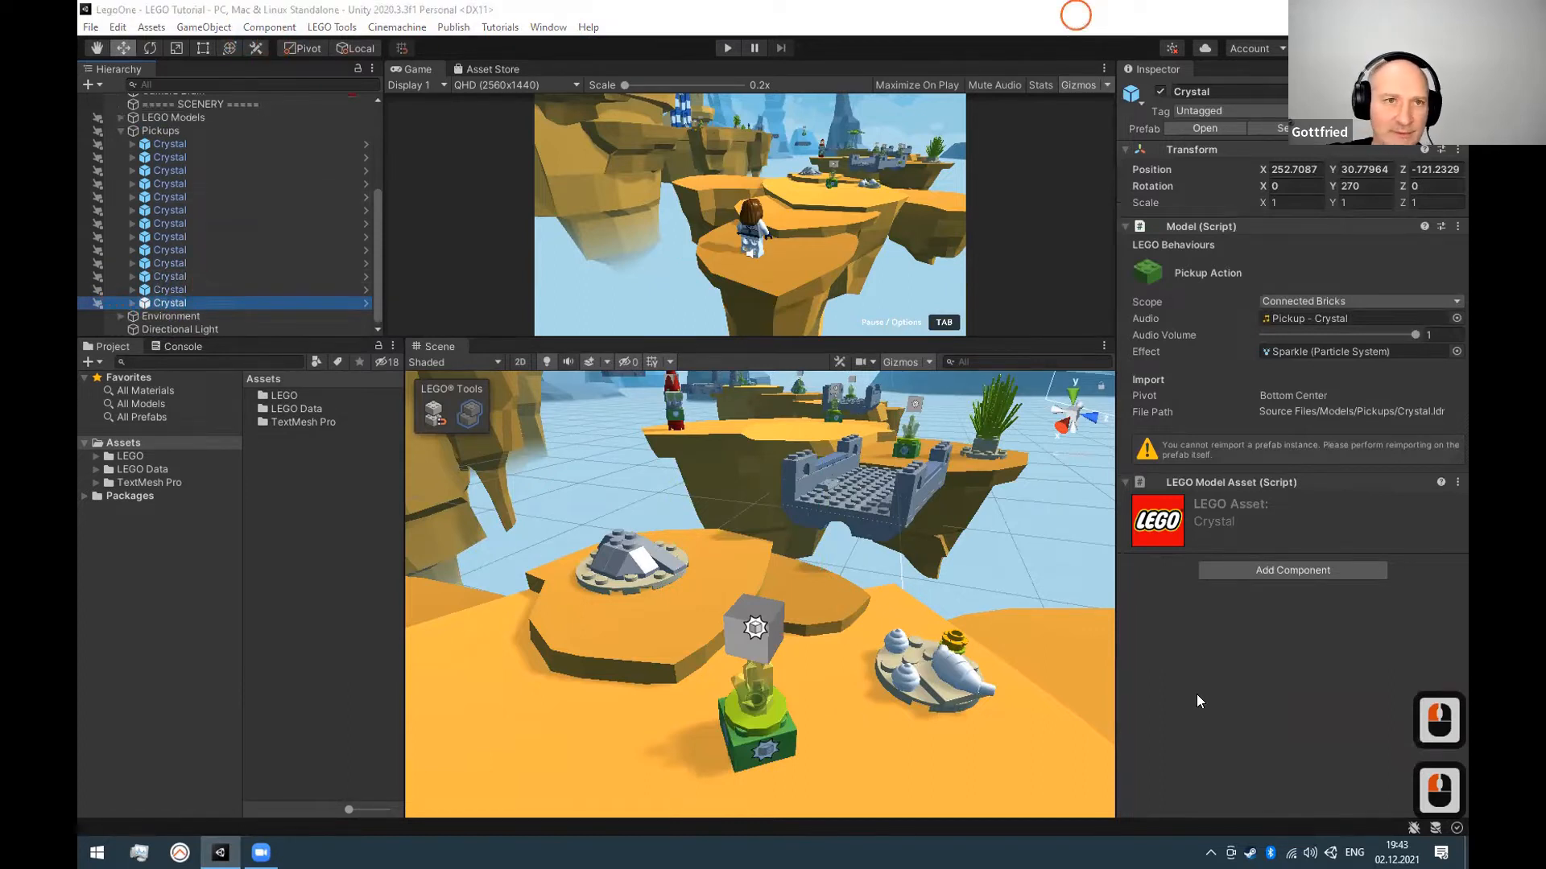
{"action": "left_click", "coordinate": [266, 27]}
{"action": "mouse_move", "coordinate": [223, 31]}
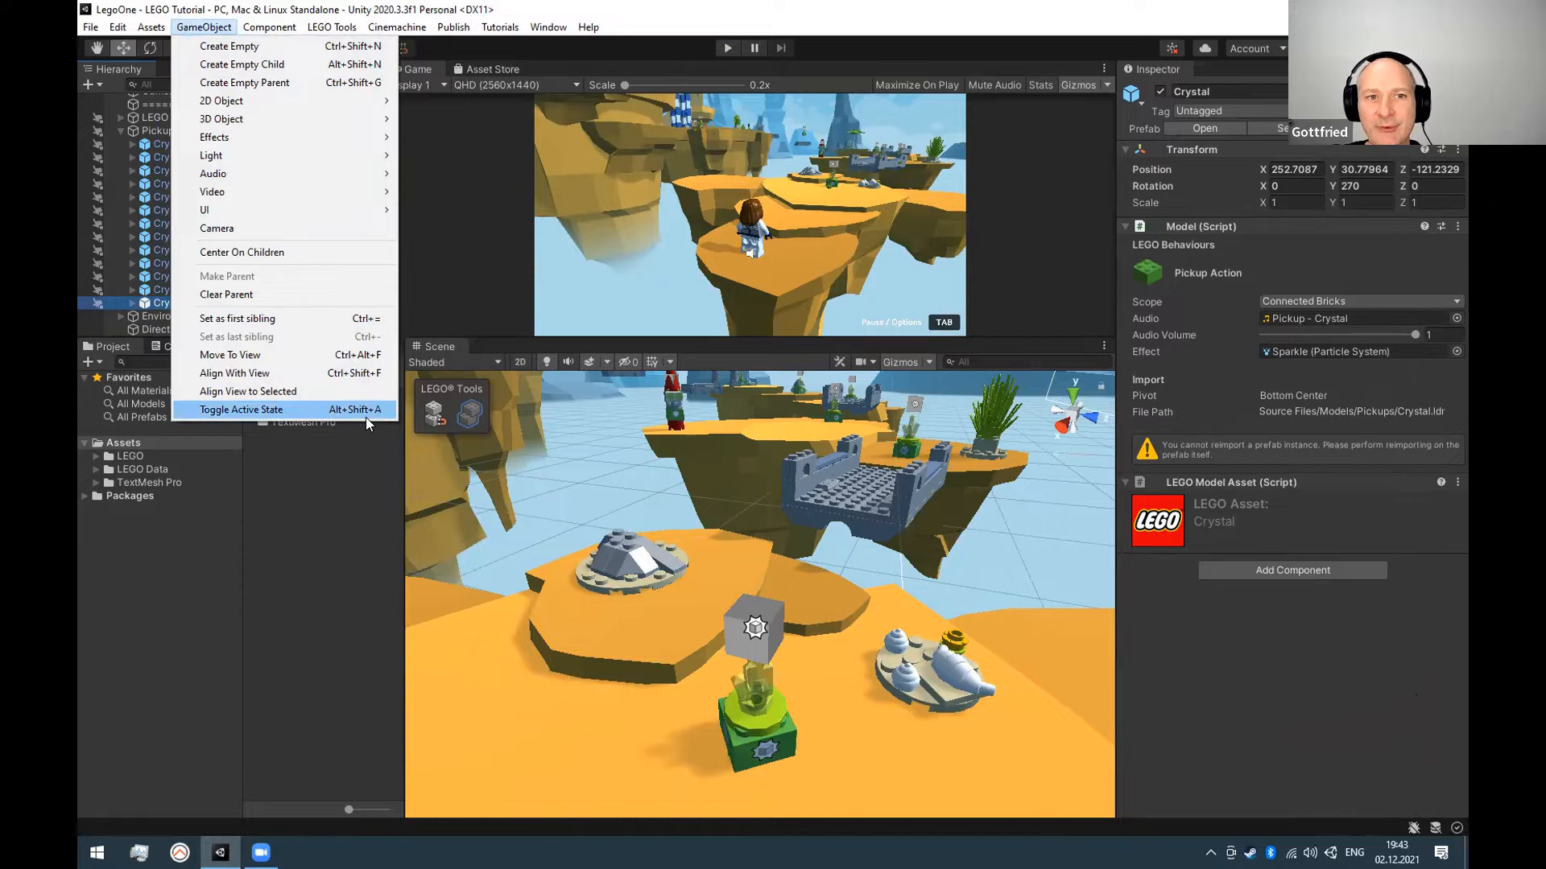
{"action": "left_click", "coordinate": [262, 551]}
Collapse and re-expand the Pickups group in the Hierarchy, then select its first Crystal.
{"action": "left_click", "coordinate": [211, 197]}
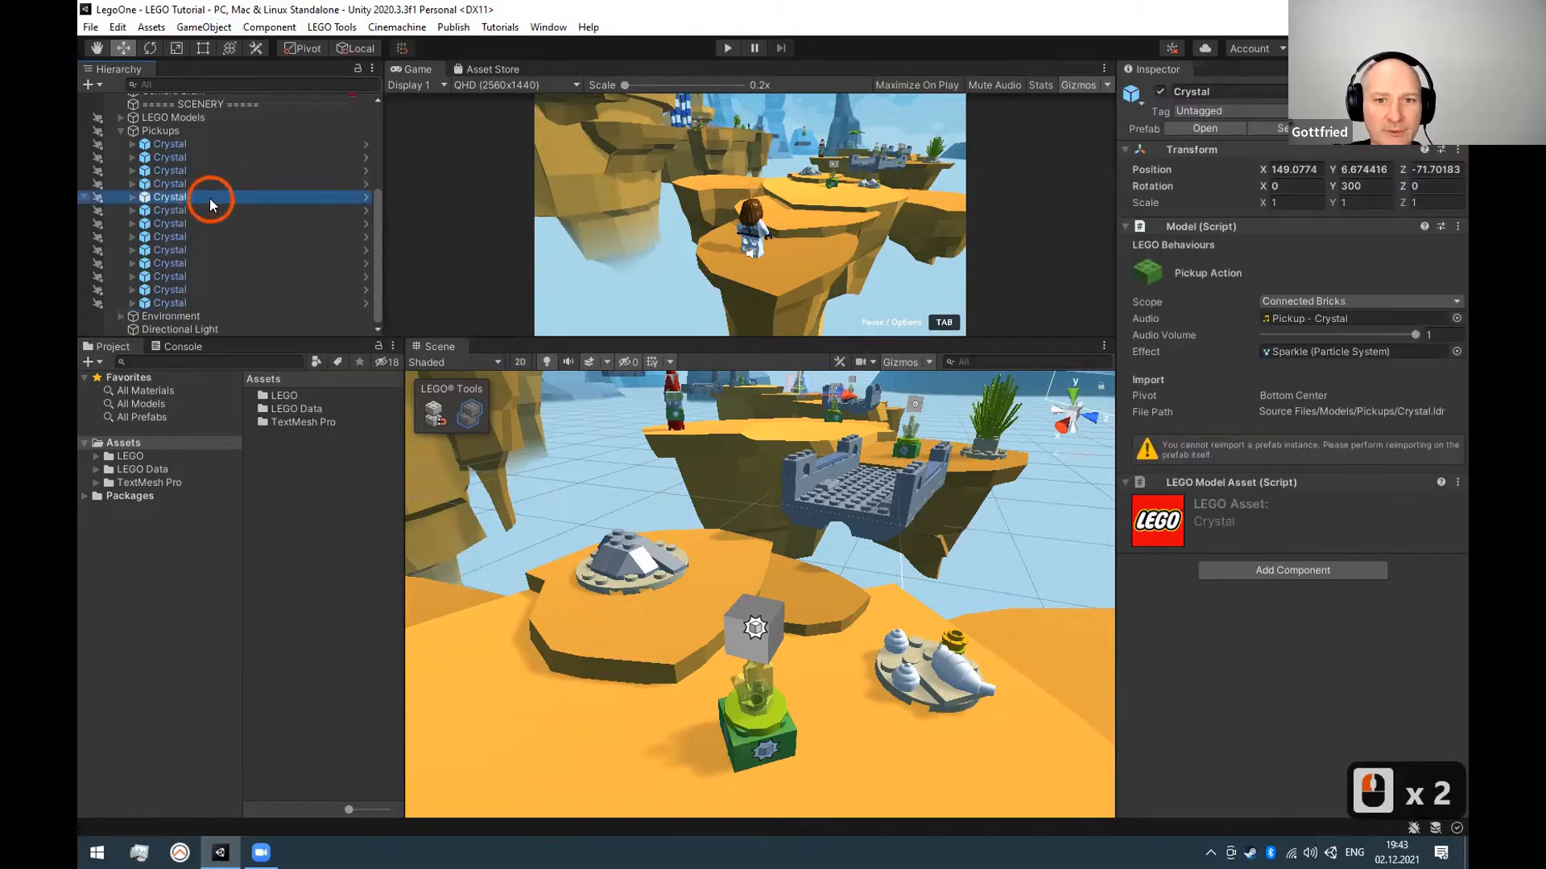
{"action": "left_click", "coordinate": [166, 133]}
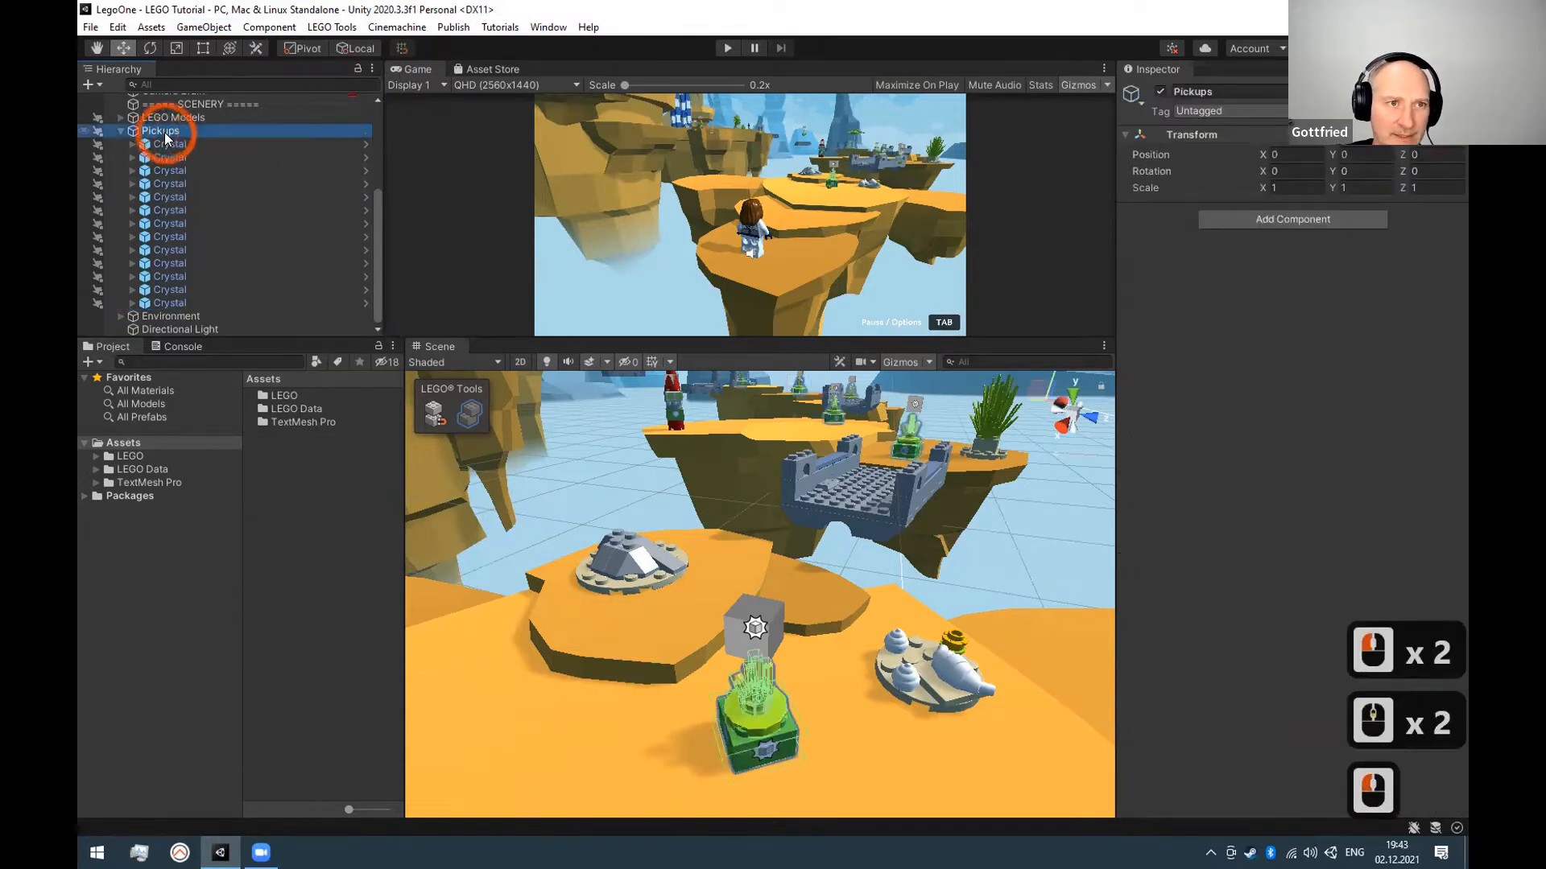
{"action": "key", "text": "Left"}
{"action": "key", "text": "Down"}
{"action": "key", "text": "Up"}
{"action": "key", "text": "Up"}
{"action": "key", "text": "Up"}
{"action": "key", "text": "Up"}
{"action": "key", "text": "Down"}
{"action": "key", "text": "Down"}
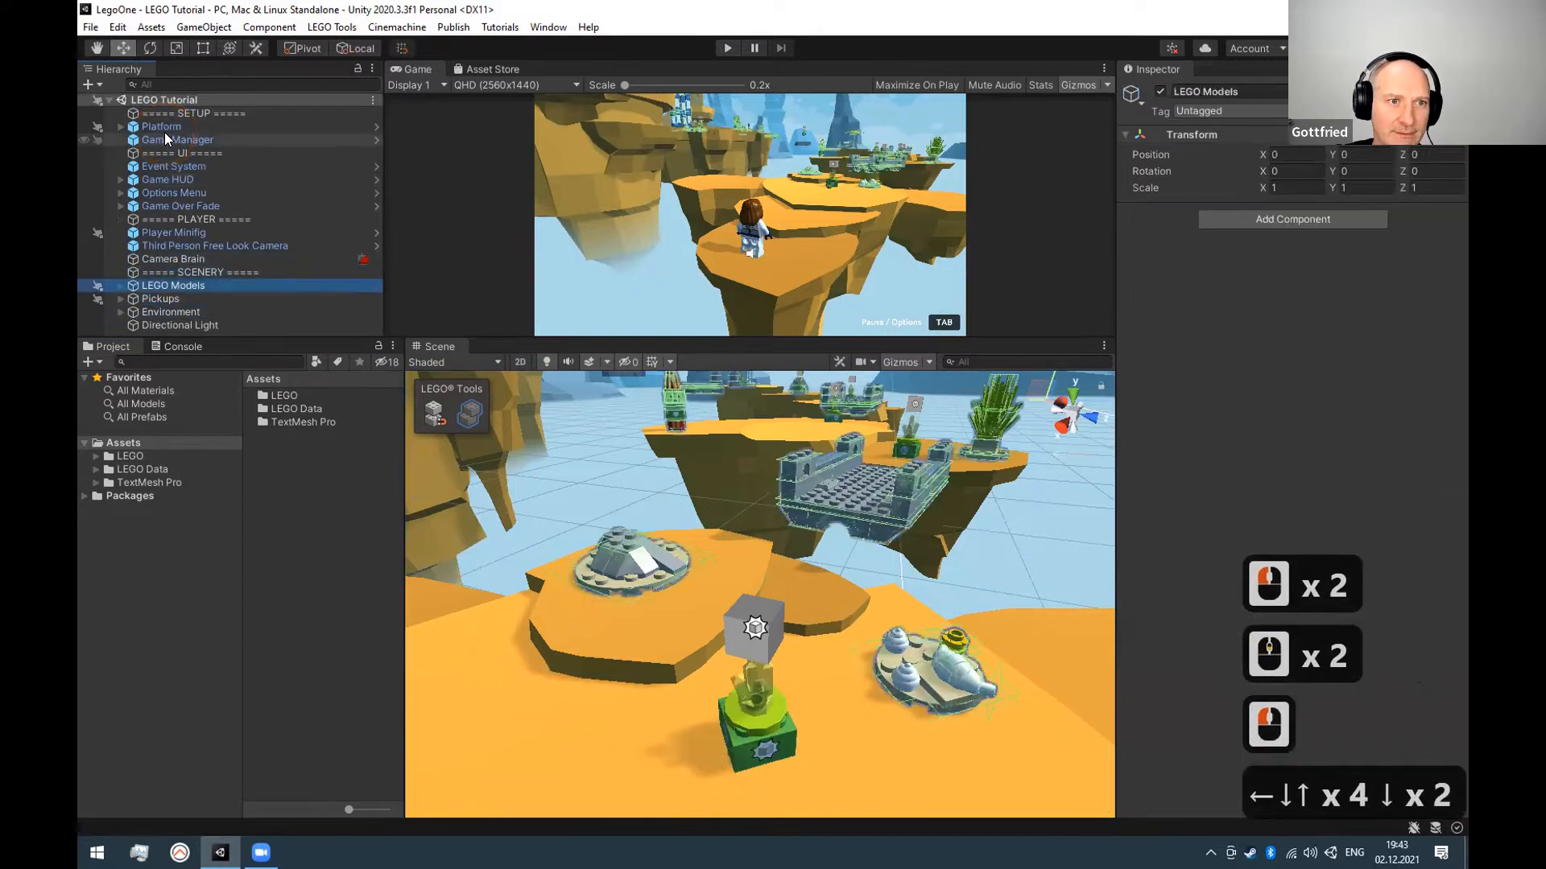
{"action": "key", "text": "Down"}
{"action": "key", "text": "Right"}
{"action": "key", "text": "Down"}
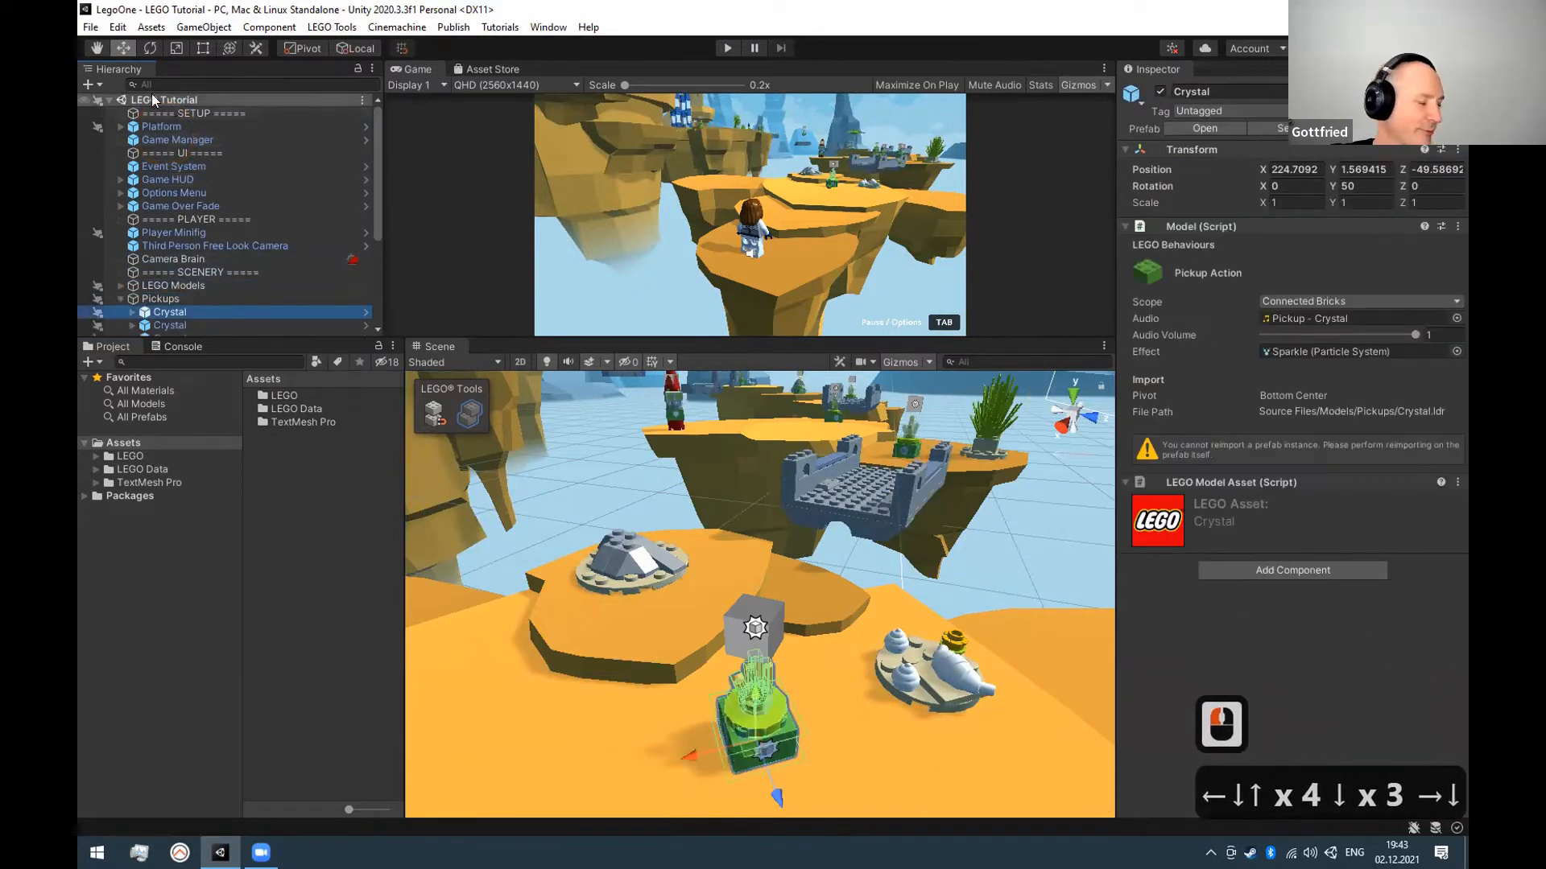
Select the third Crystal under Pickups and frame it in the Scene view.
{"action": "scroll", "coordinate": [151, 96], "scroll_direction": "down", "scroll_amount": 2}
{"action": "double_click", "coordinate": [187, 239]}
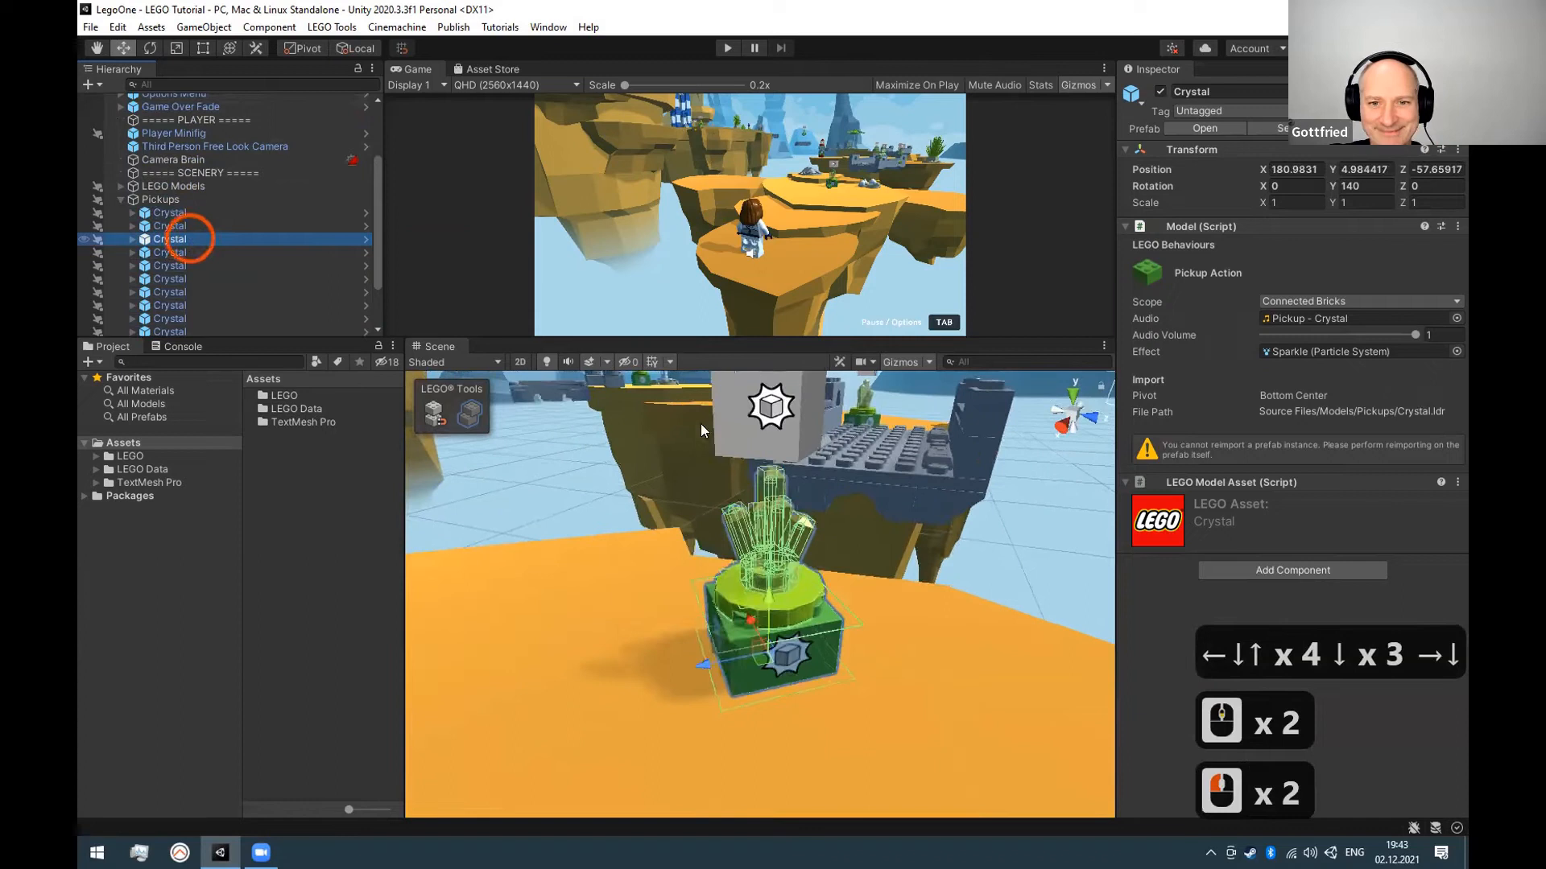
{"action": "scroll", "coordinate": [230, 269], "scroll_direction": "down", "scroll_amount": 2}
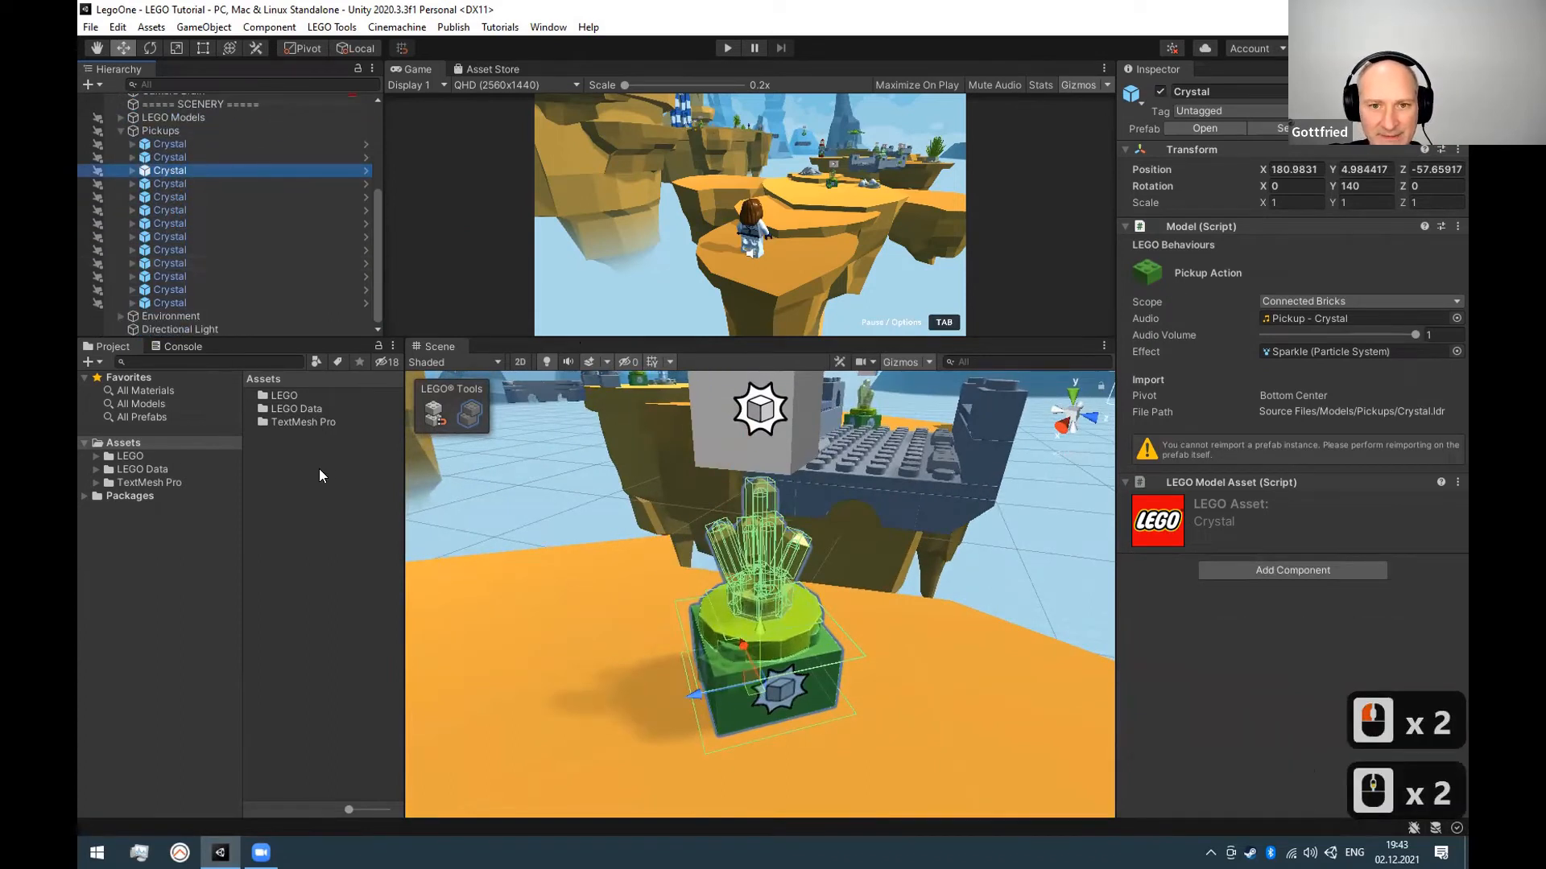
Toggle the third Crystal's active state off and back on twice.
{"action": "key", "text": "alt+shift+a"}
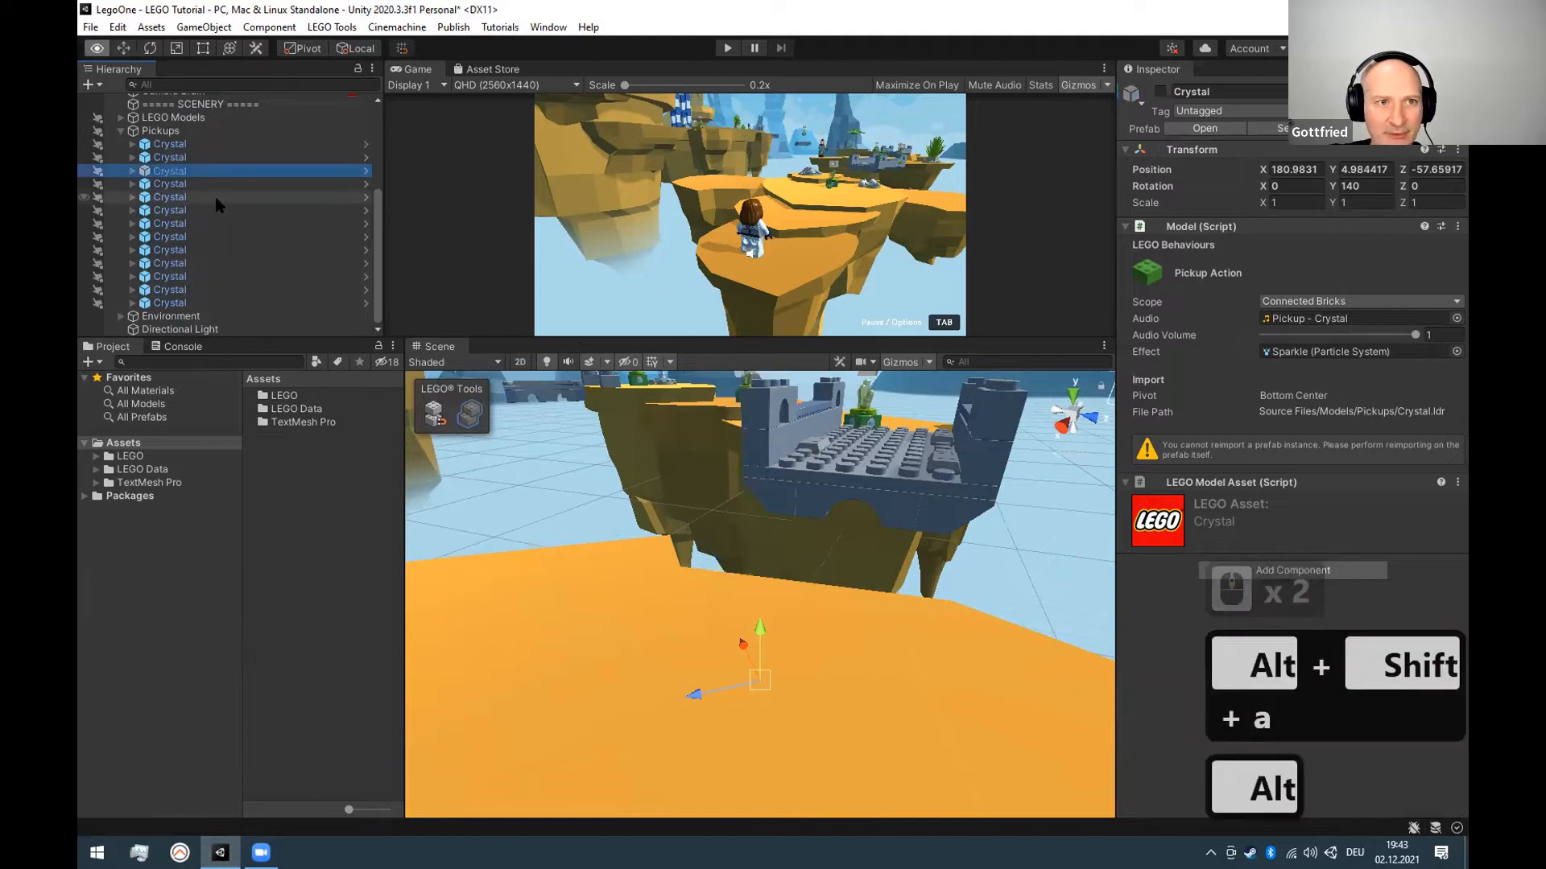
{"action": "key", "text": "alt+shift+a"}
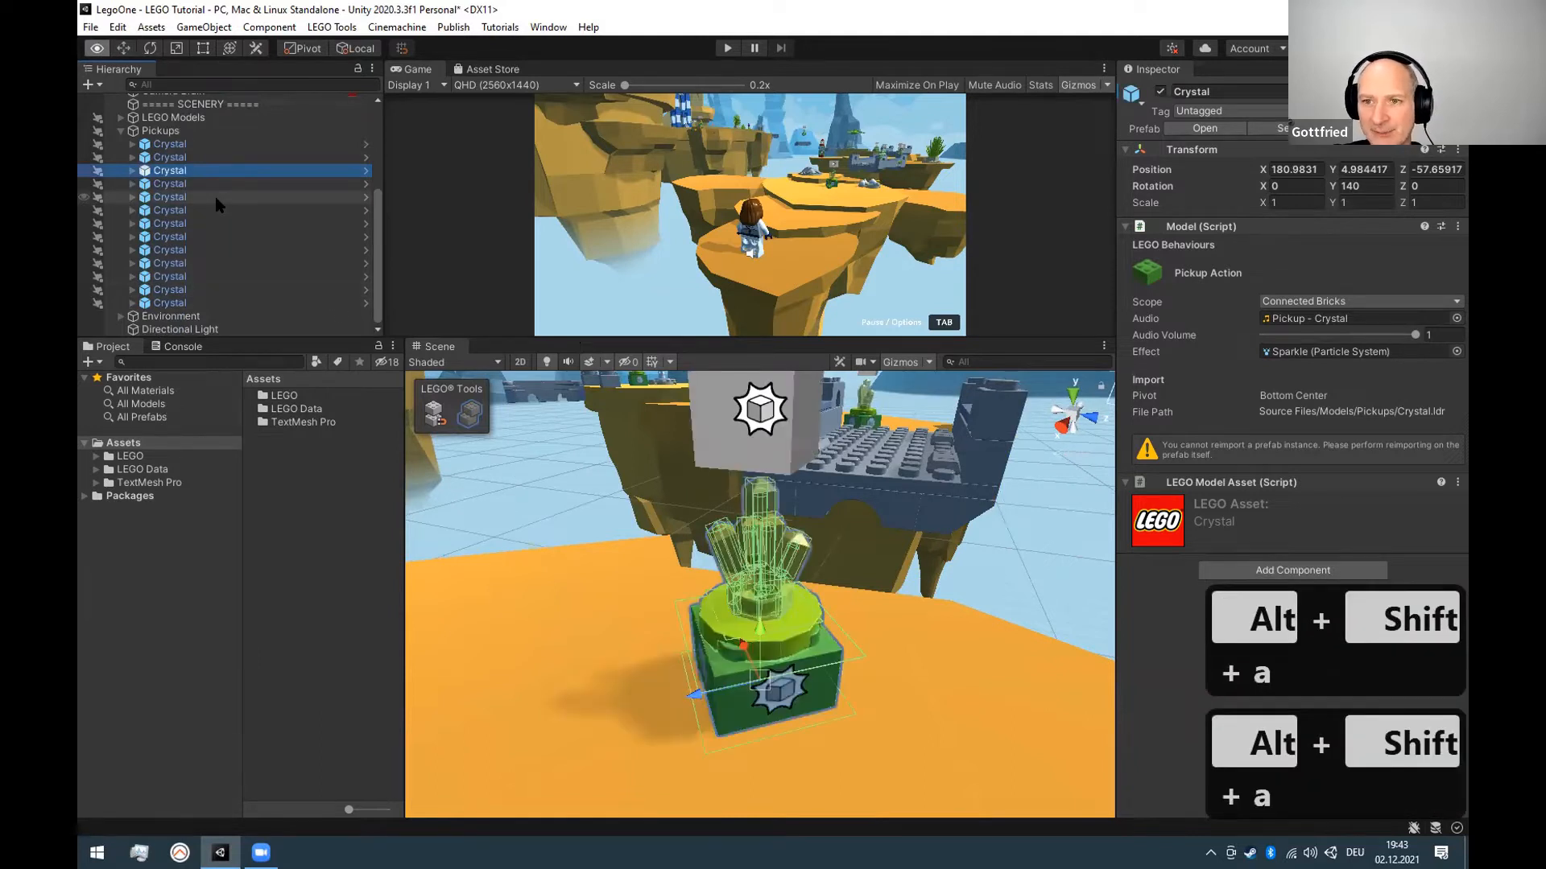
{"action": "key", "text": "alt+shift+a"}
{"action": "key", "text": "alt+shift+a"}
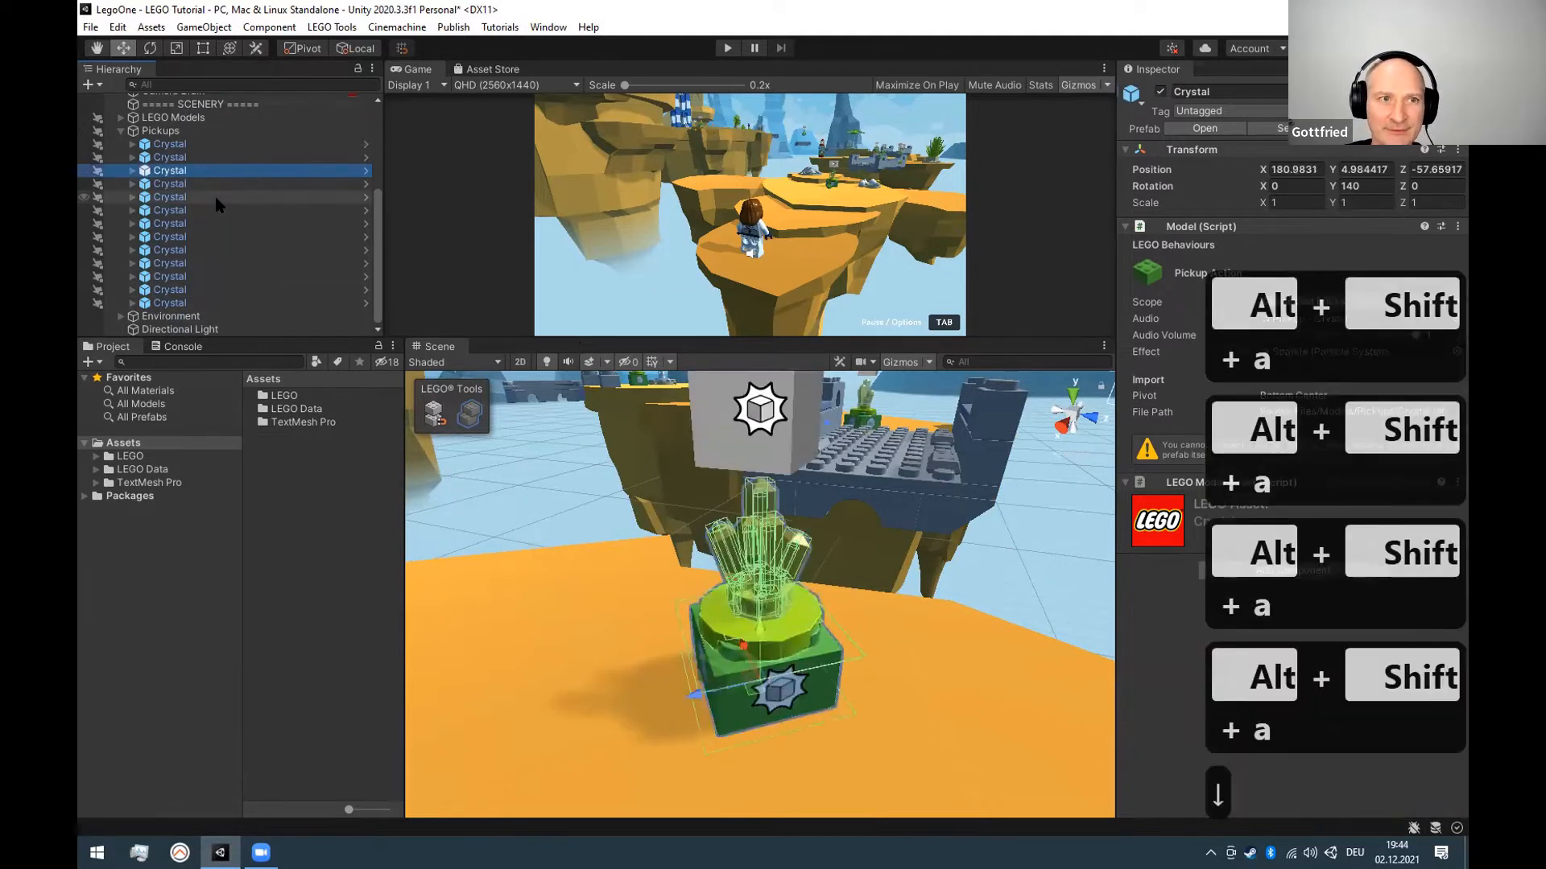
Select the second through seventh Crystals under Pickups and toggle their active state off and on twice.
{"action": "key", "text": "shift+Up"}
{"action": "key", "text": "shift+Down"}
{"action": "key", "text": "shift+Down"}
{"action": "key", "text": "shift+Down"}
{"action": "key", "text": "shift+Down"}
{"action": "key", "text": "alt+shift+a"}
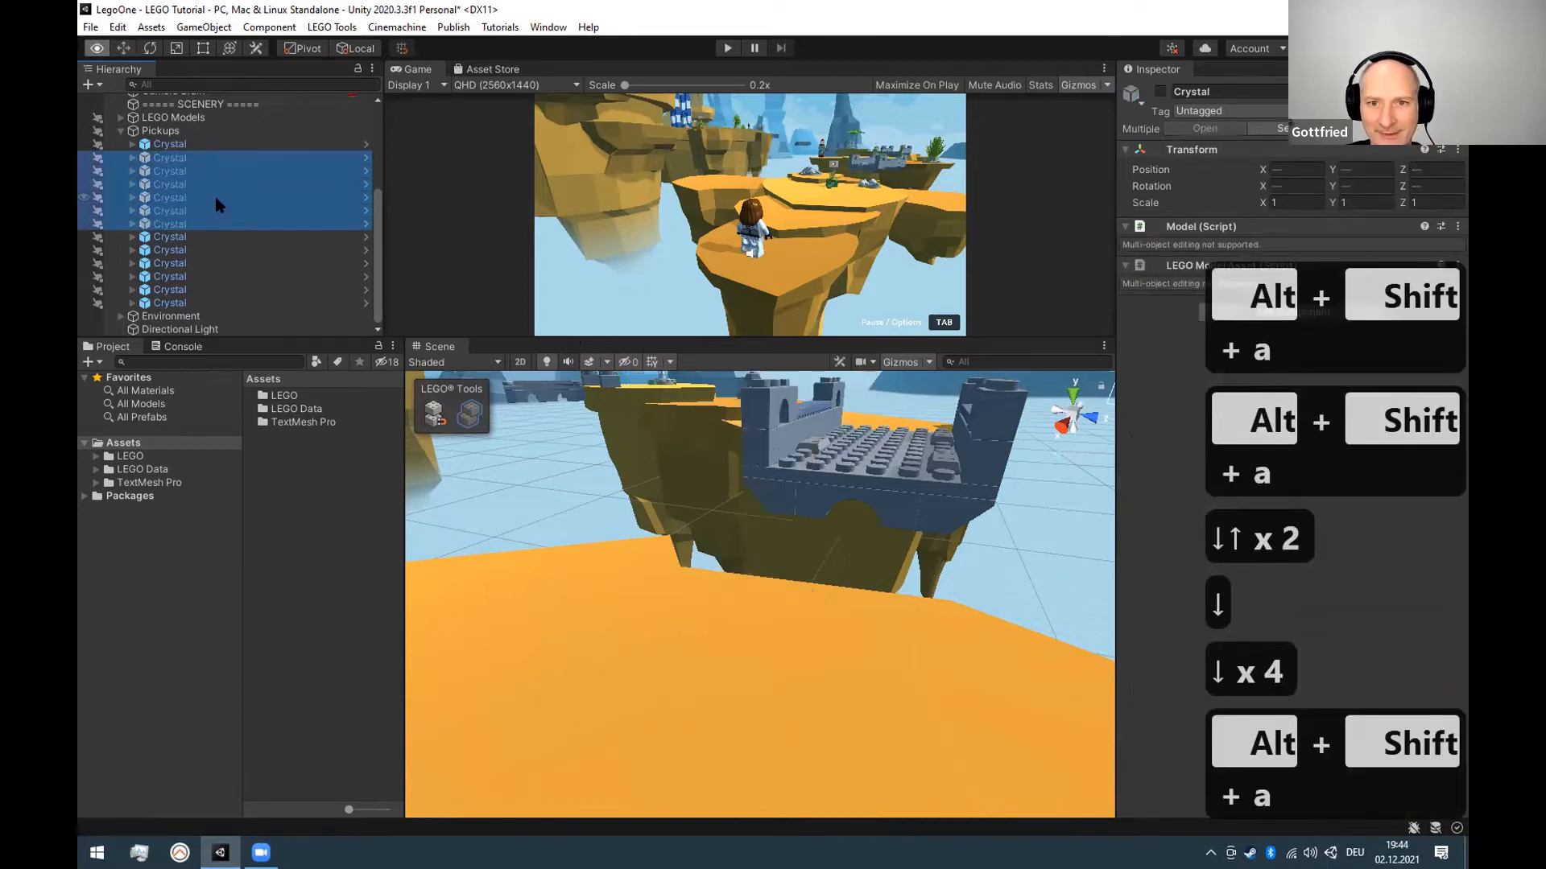
{"action": "key", "text": "alt+shift+a"}
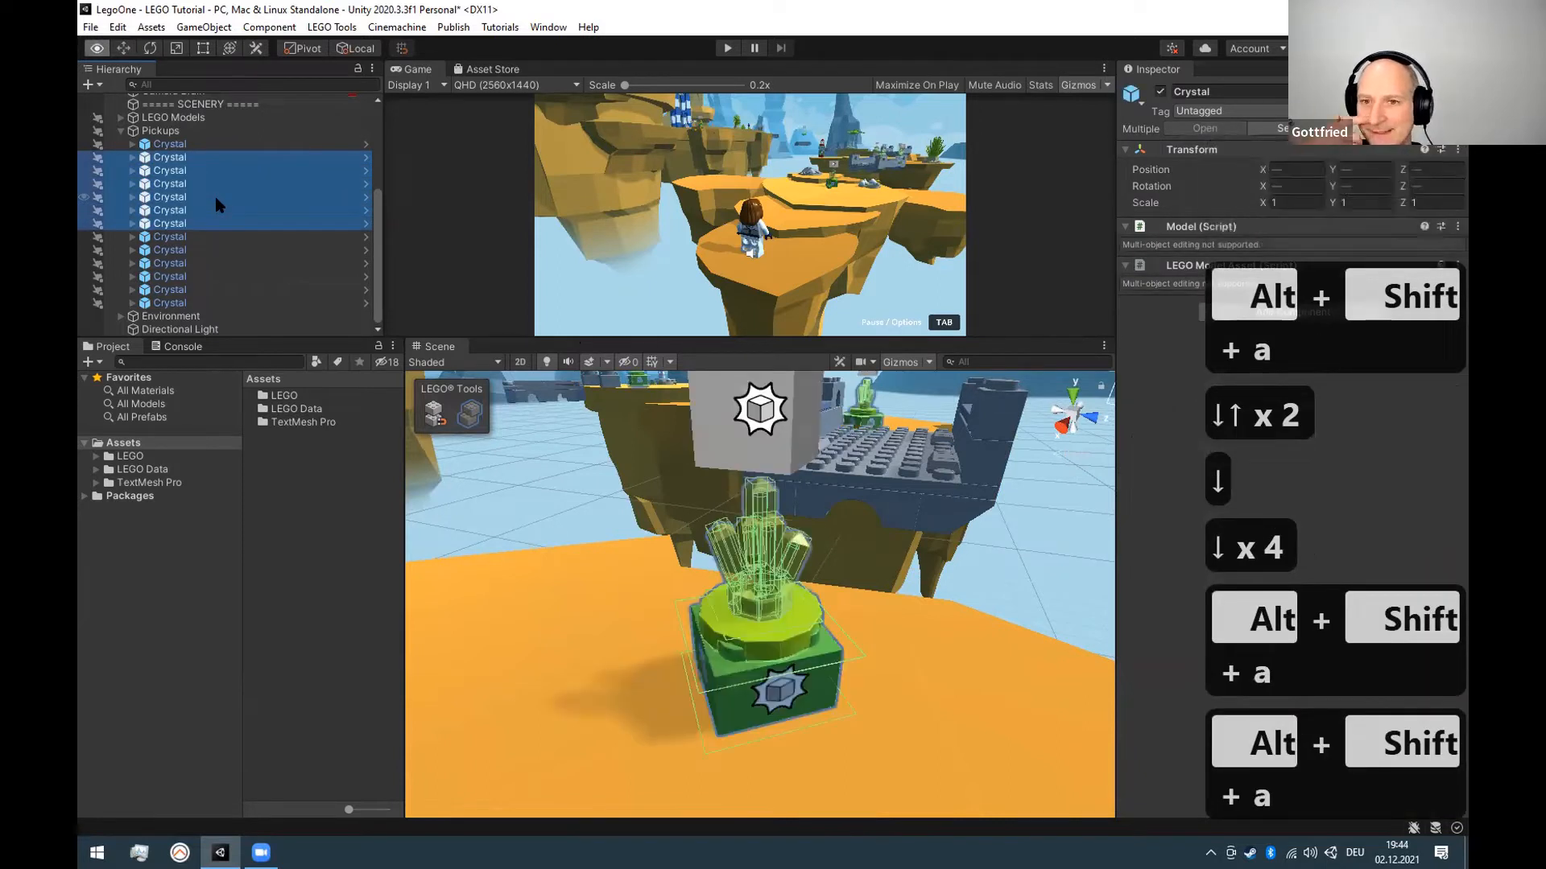
{"action": "key", "text": "alt+shift+a"}
{"action": "key", "text": "alt+shift+a"}
Select Rock 1 beneath the island in the Scene view and toggle its active state off and on repeatedly.
{"action": "scroll", "coordinate": [655, 563], "scroll_direction": "down", "scroll_amount": 20}
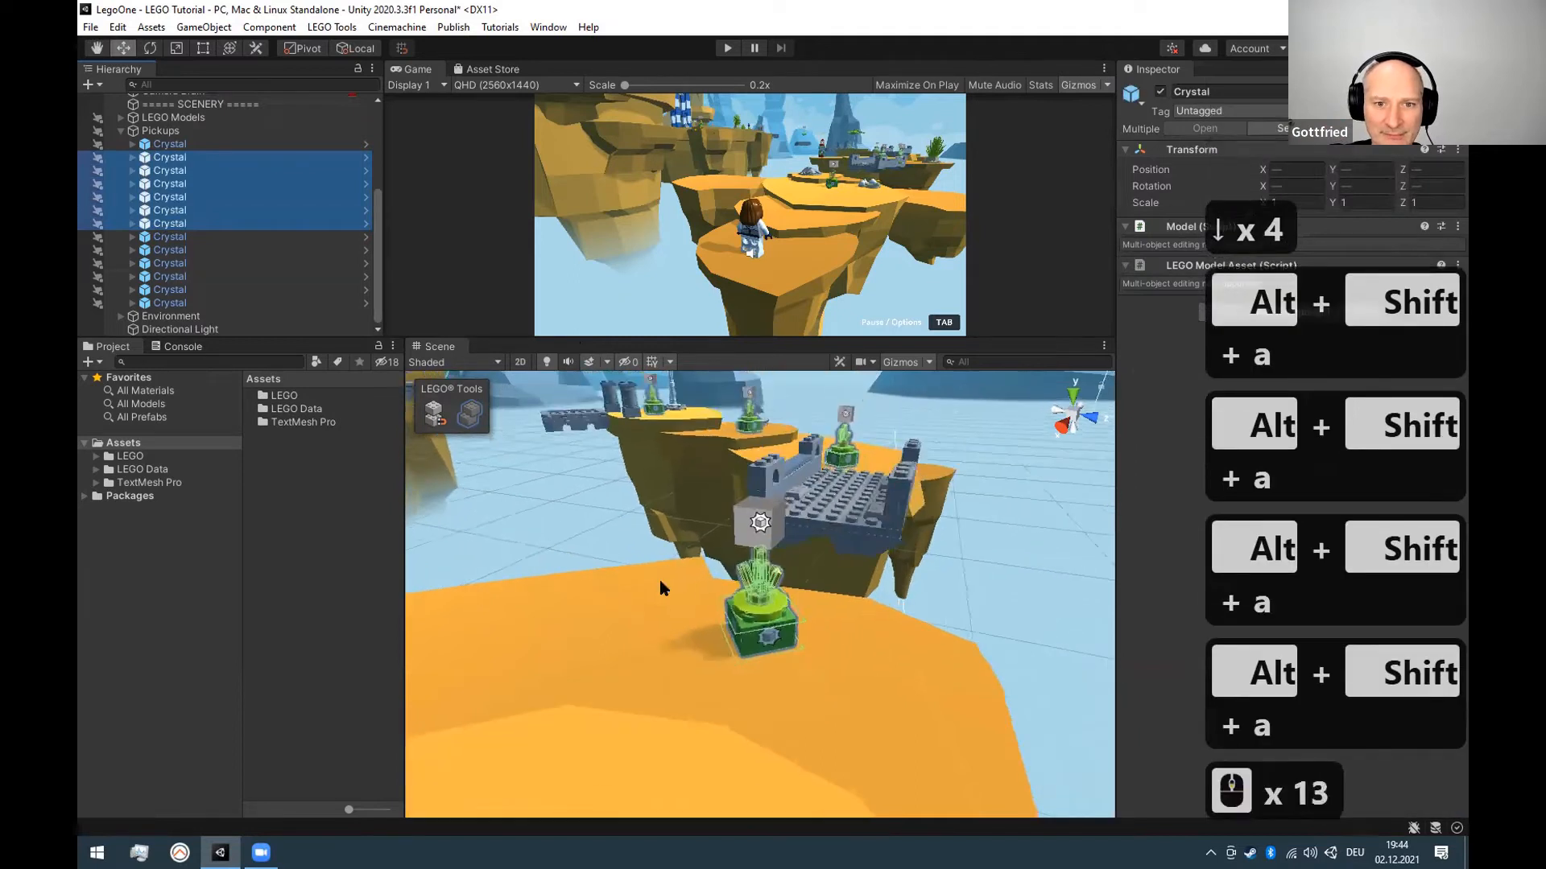
{"action": "left_click_drag", "start_coordinate": [668, 564], "coordinate": [738, 525], "text": "alt"}
{"action": "left_click", "coordinate": [737, 525]}
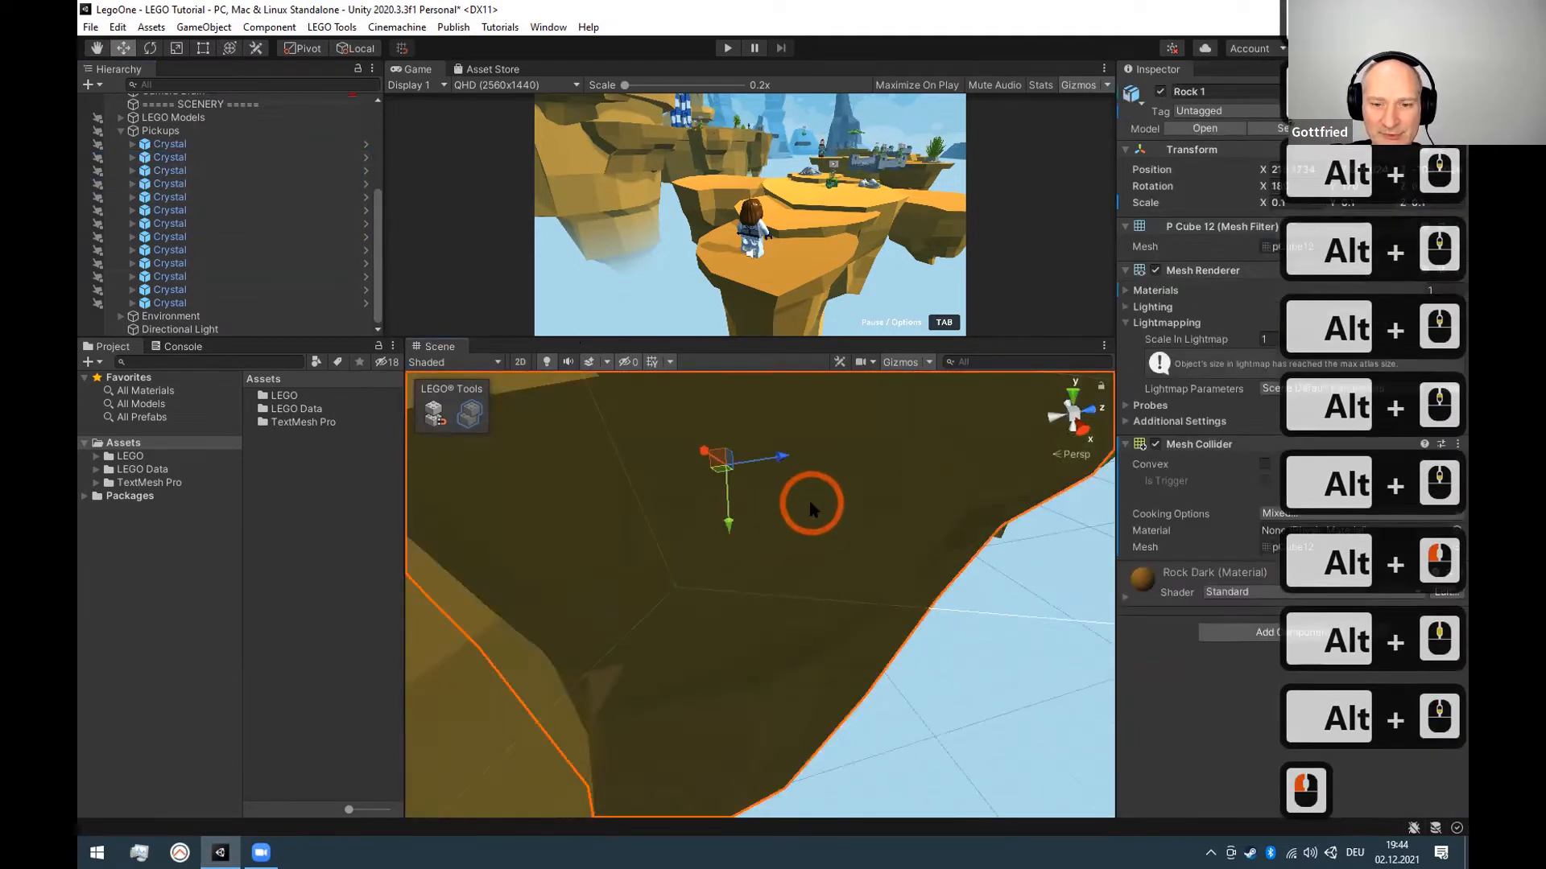
{"action": "key", "text": "alt+shift+a"}
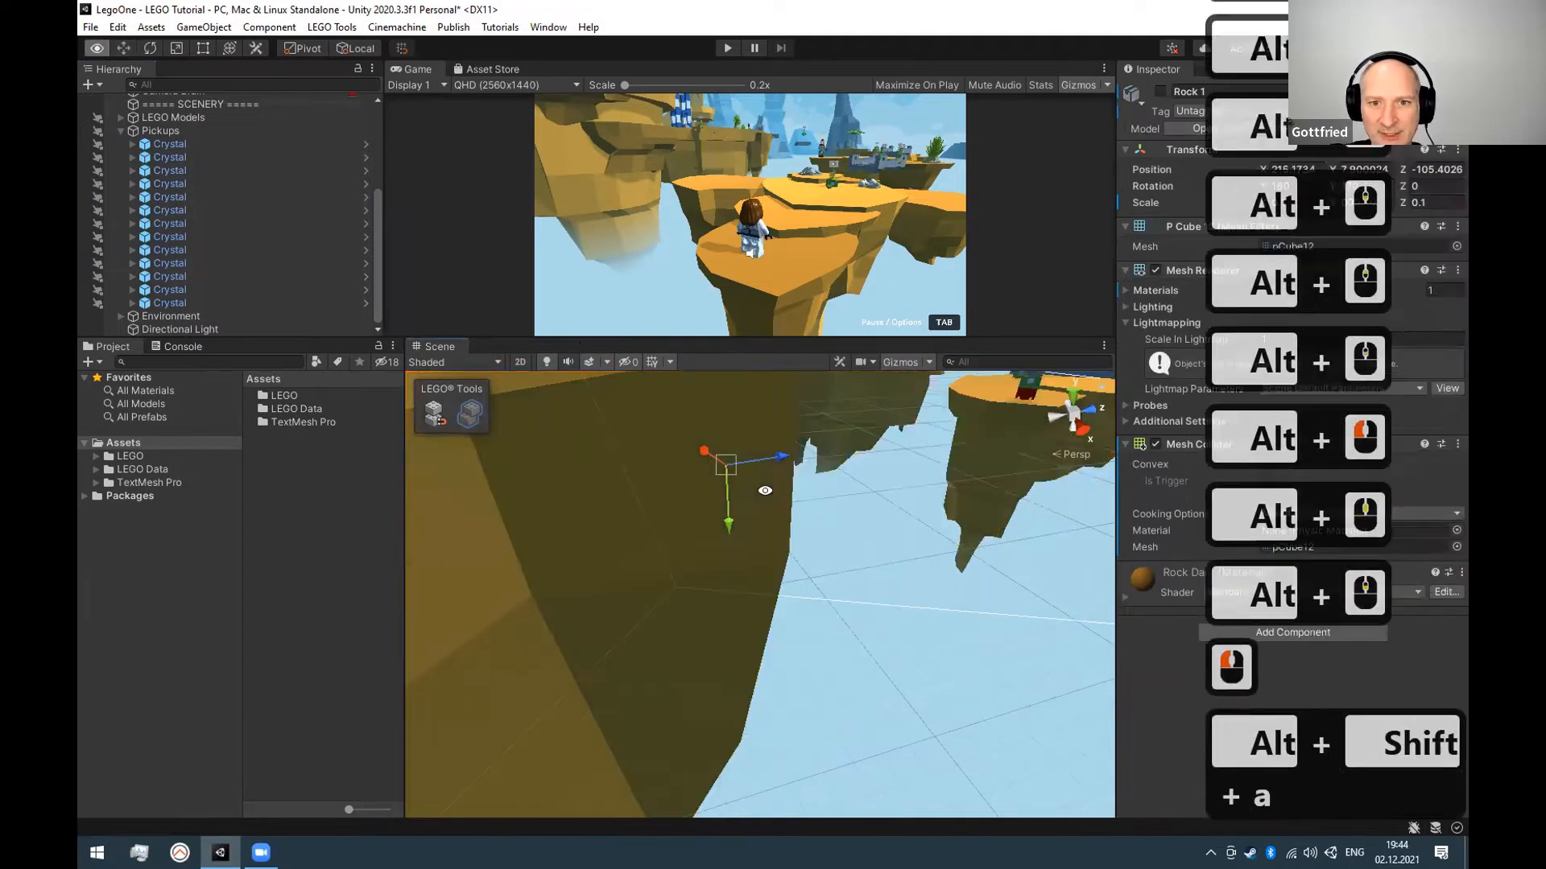
{"action": "mouse_move", "coordinate": [832, 591]}
{"action": "left_mouse_down", "text": "alt"}
{"action": "mouse_move", "coordinate": [805, 593]}
{"action": "mouse_move", "coordinate": [831, 525]}
{"action": "mouse_move", "coordinate": [804, 579]}
{"action": "mouse_move", "coordinate": [810, 630]}
{"action": "mouse_move", "coordinate": [815, 587]}
{"action": "left_mouse_up", "text": "alt"}
{"action": "key", "text": "alt+shift+a"}
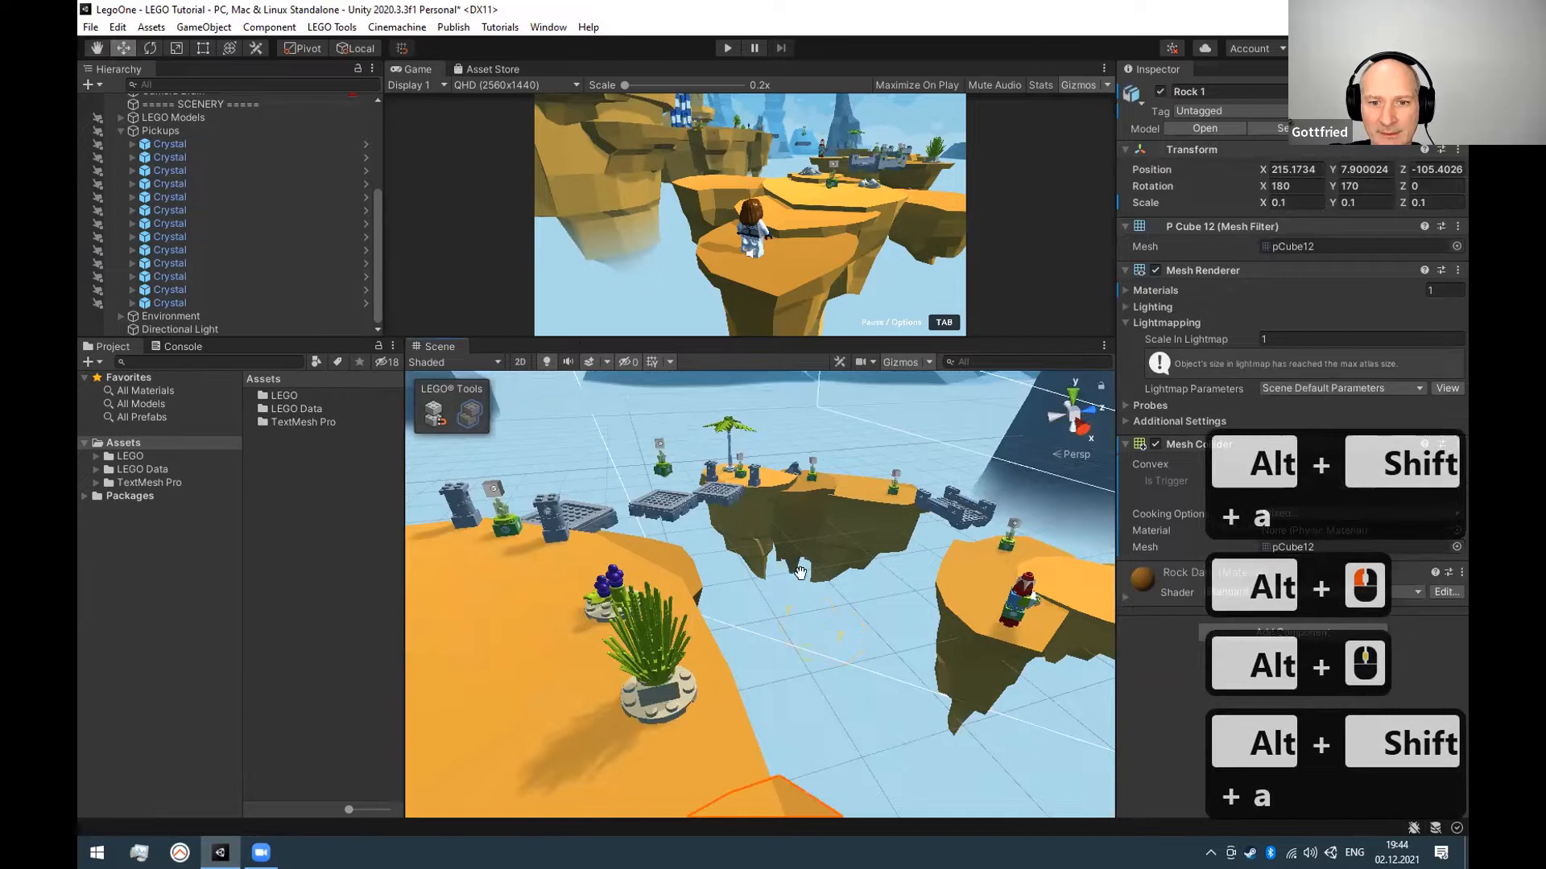
{"action": "middle_click_drag", "start_coordinate": [800, 573], "coordinate": [804, 544]}
{"action": "scroll", "coordinate": [804, 544], "scroll_direction": "down", "scroll_amount": 2, "text": "alt"}
{"action": "key", "text": "alt+shift+a"}
{"action": "key", "text": "alt+shift+a"}
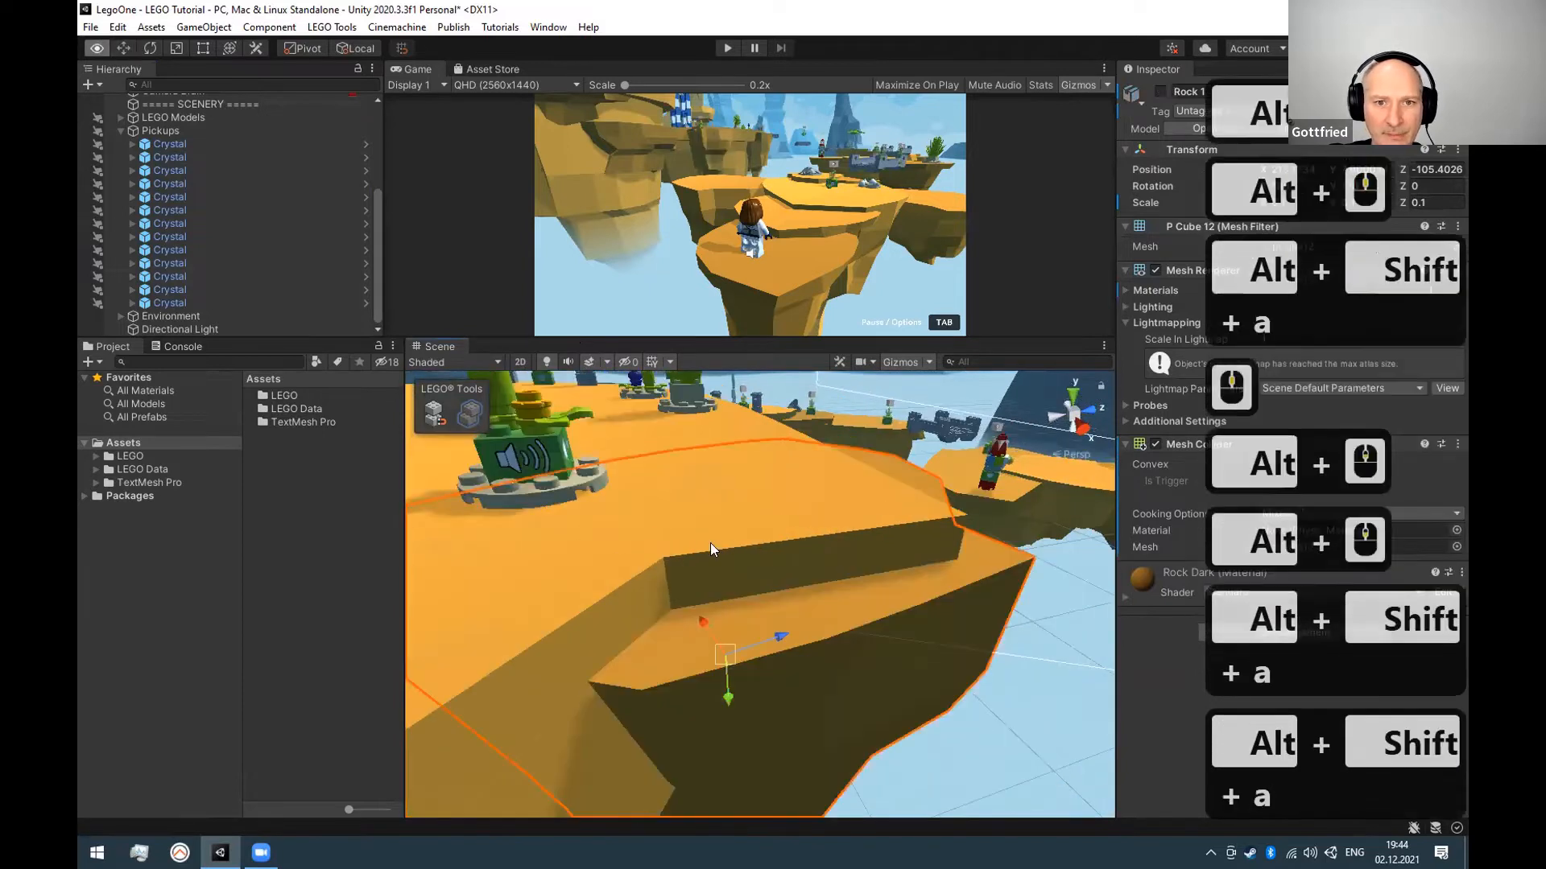
Step down through the Hierarchy objects from SETUP to Pickups, then collapse and re-expand Pickups.
{"action": "left_click", "coordinate": [159, 118]}
{"action": "key", "text": "Left"}
{"action": "key", "text": "Down"}
{"action": "key", "text": "Down"}
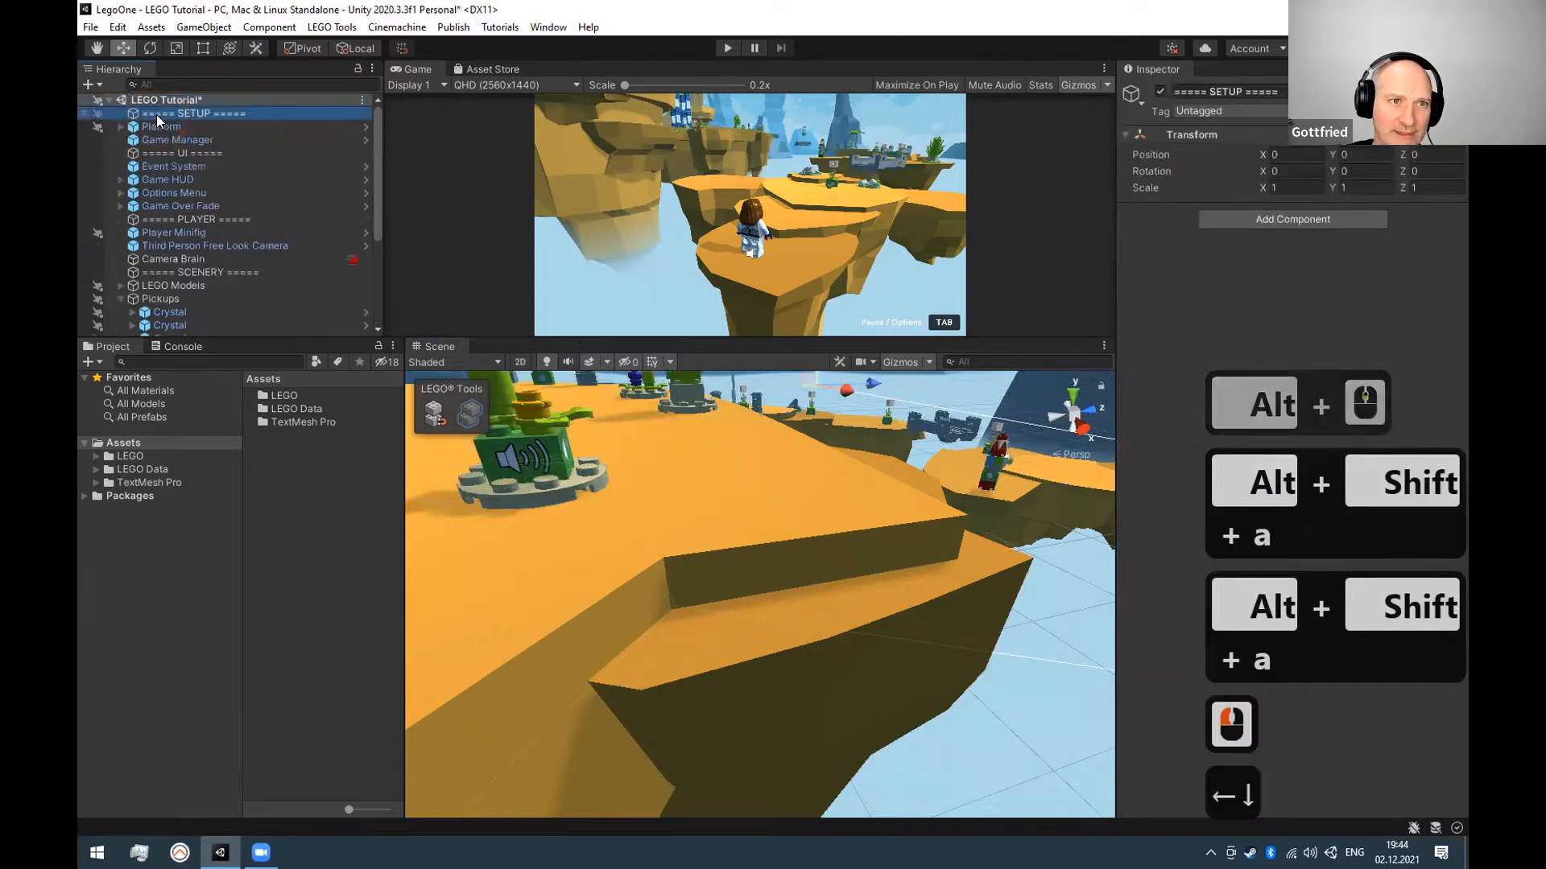
{"action": "key", "text": "Down"}
{"action": "key", "text": "Down"}
{"action": "key", "text": "Down"}
{"action": "key", "text": "Down"}
{"action": "key", "text": "Down"}
{"action": "key", "text": "Down"}
{"action": "key", "text": "Down"}
{"action": "key", "text": "Down"}
{"action": "key", "text": "Down"}
{"action": "key", "text": "Down"}
{"action": "key", "text": "Down"}
{"action": "key", "text": "Down"}
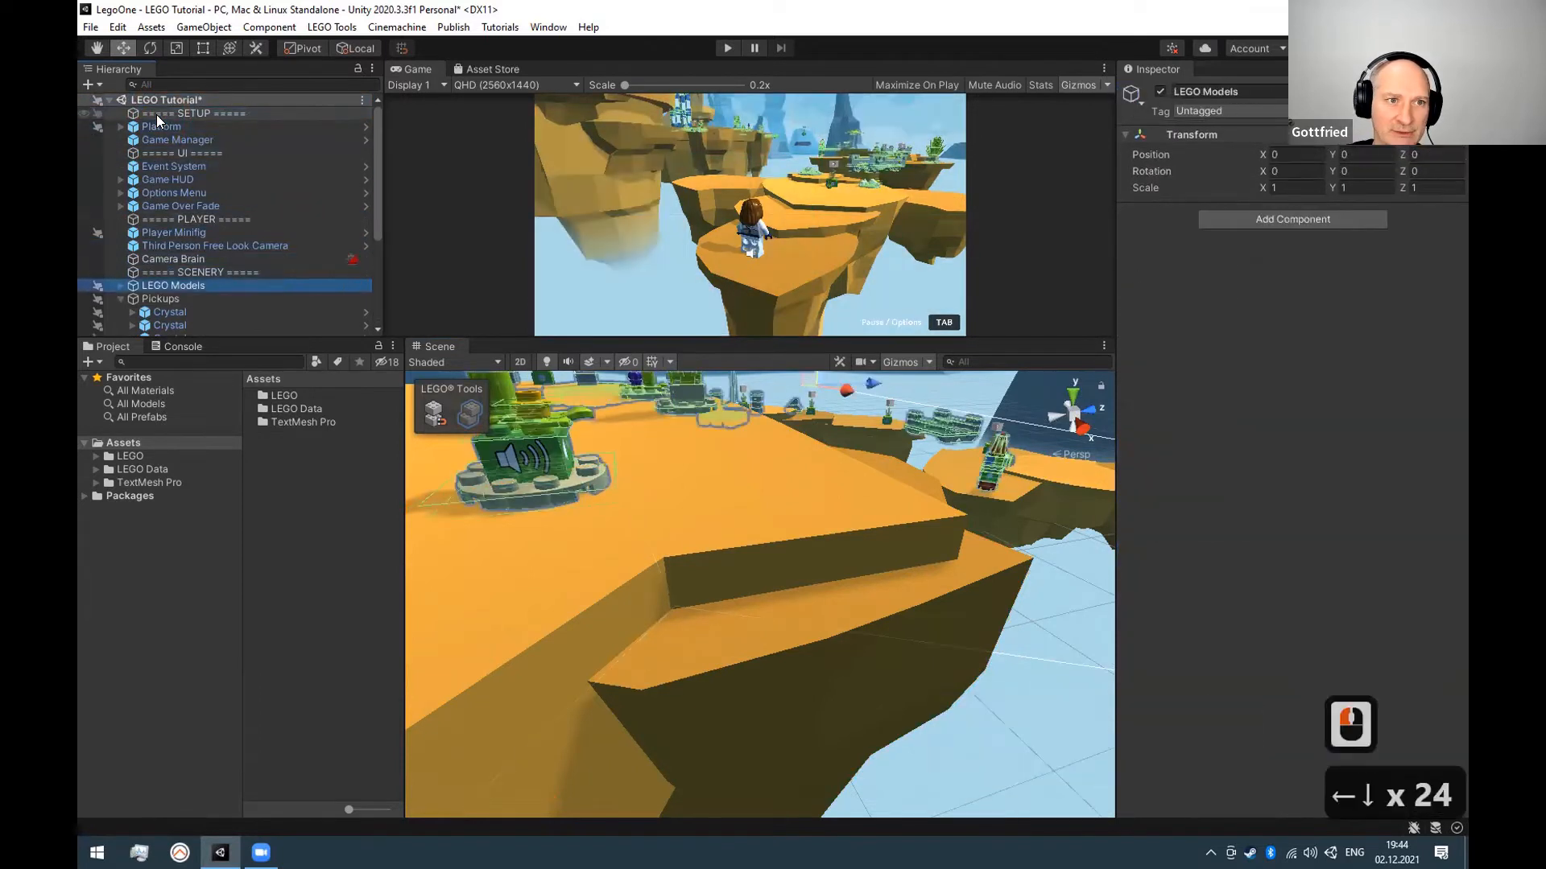
{"action": "key", "text": "Down"}
{"action": "key", "text": "Left"}
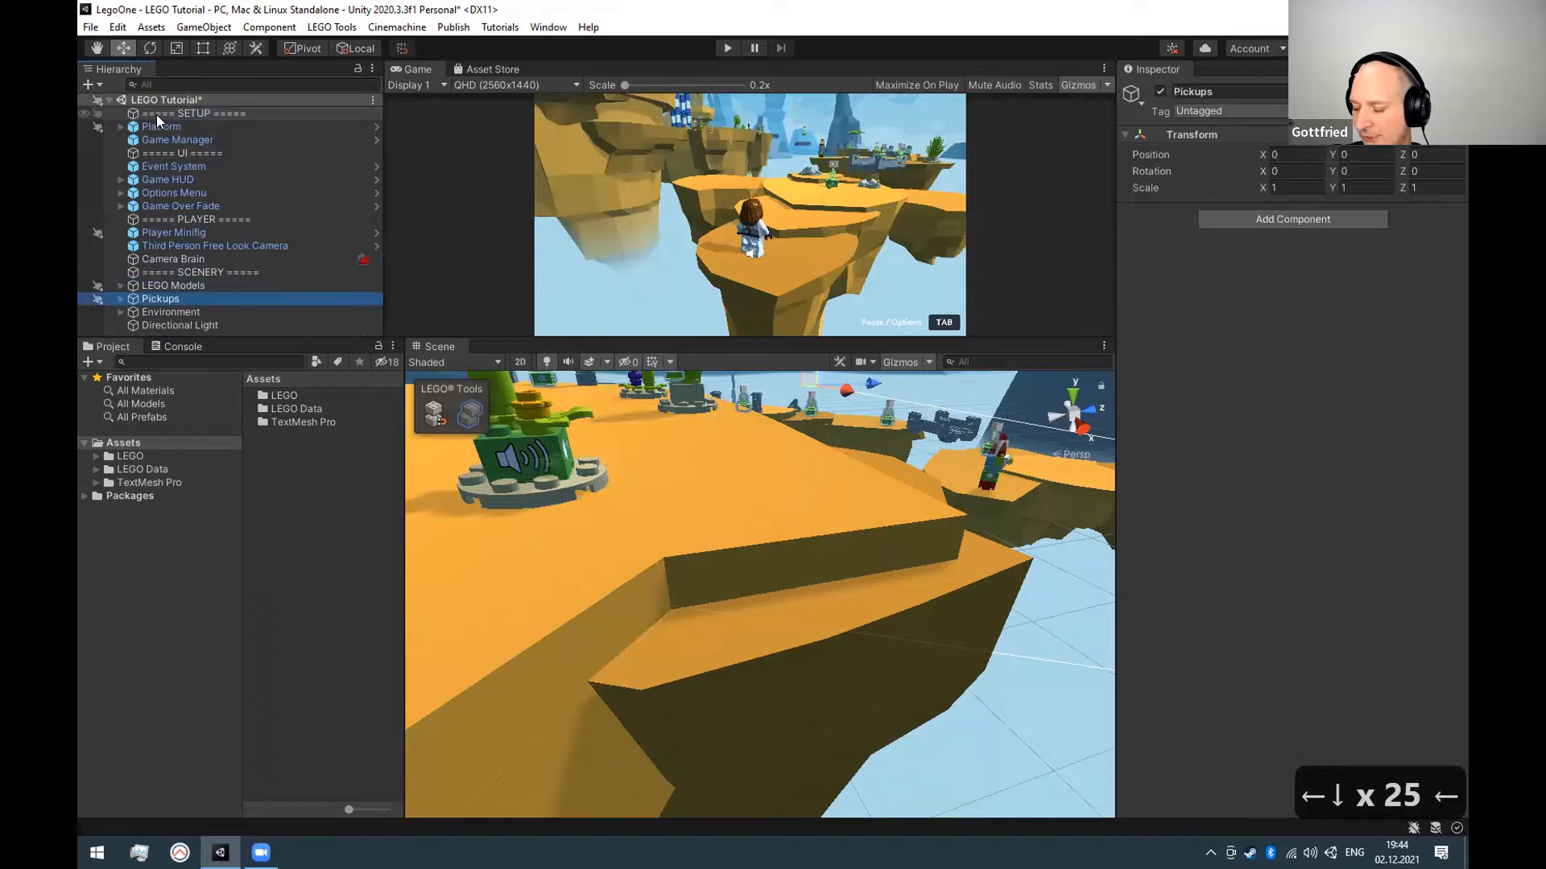
{"action": "key", "text": "Right"}
Select a continuous range of Crystals under Pickups in the Hierarchy, extending it from the last to the first.
{"action": "scroll", "coordinate": [186, 225], "scroll_direction": "down", "scroll_amount": 3}
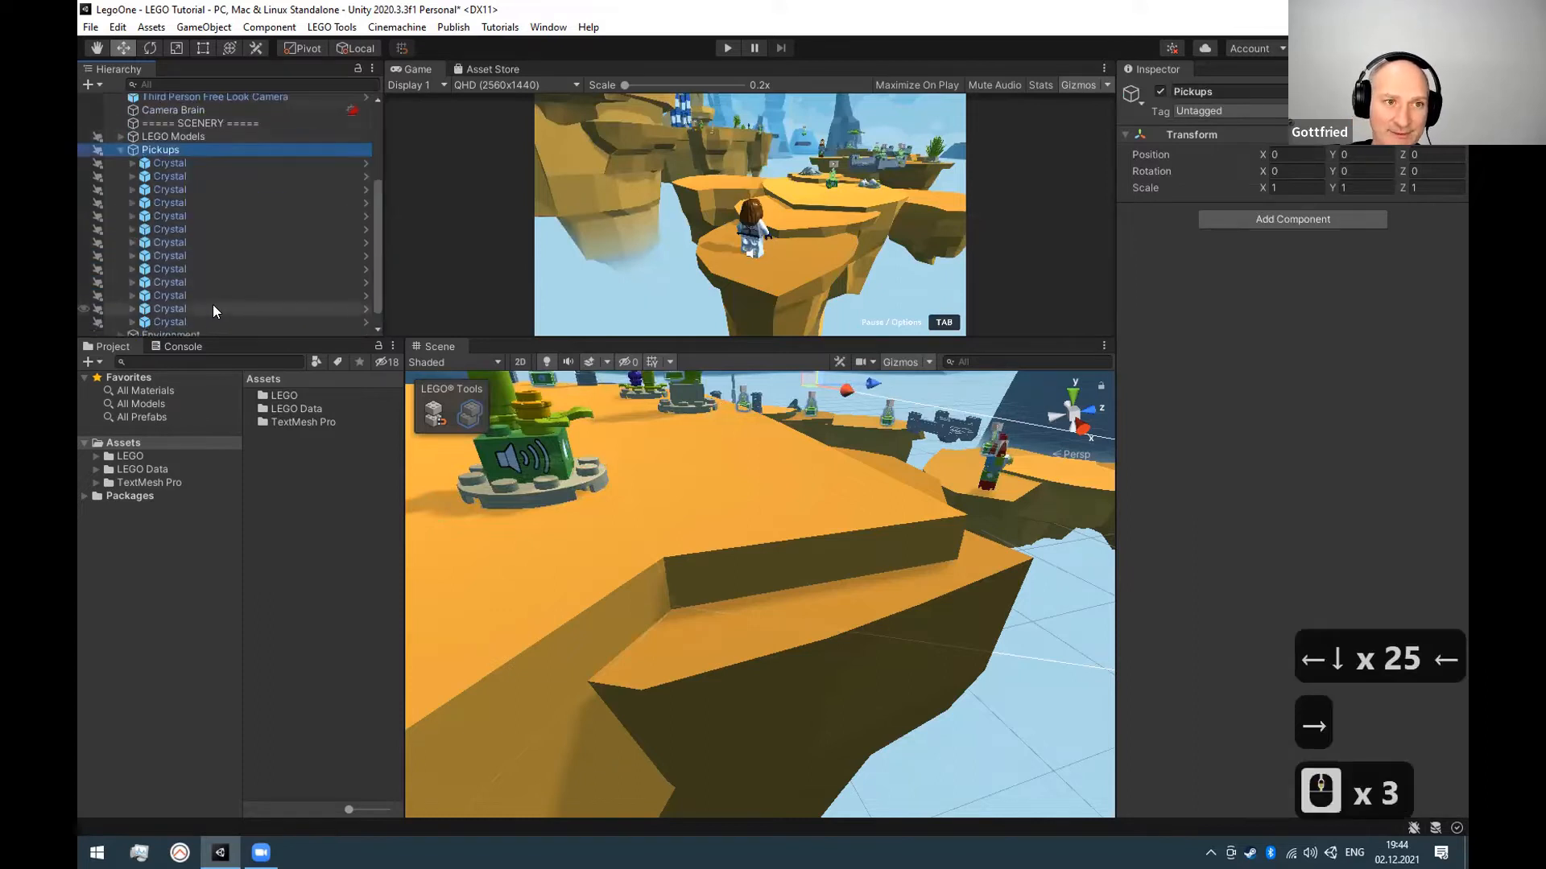
{"action": "left_click", "coordinate": [213, 309]}
{"action": "left_click", "coordinate": [206, 322]}
{"action": "left_click", "coordinate": [214, 230], "text": "shift"}
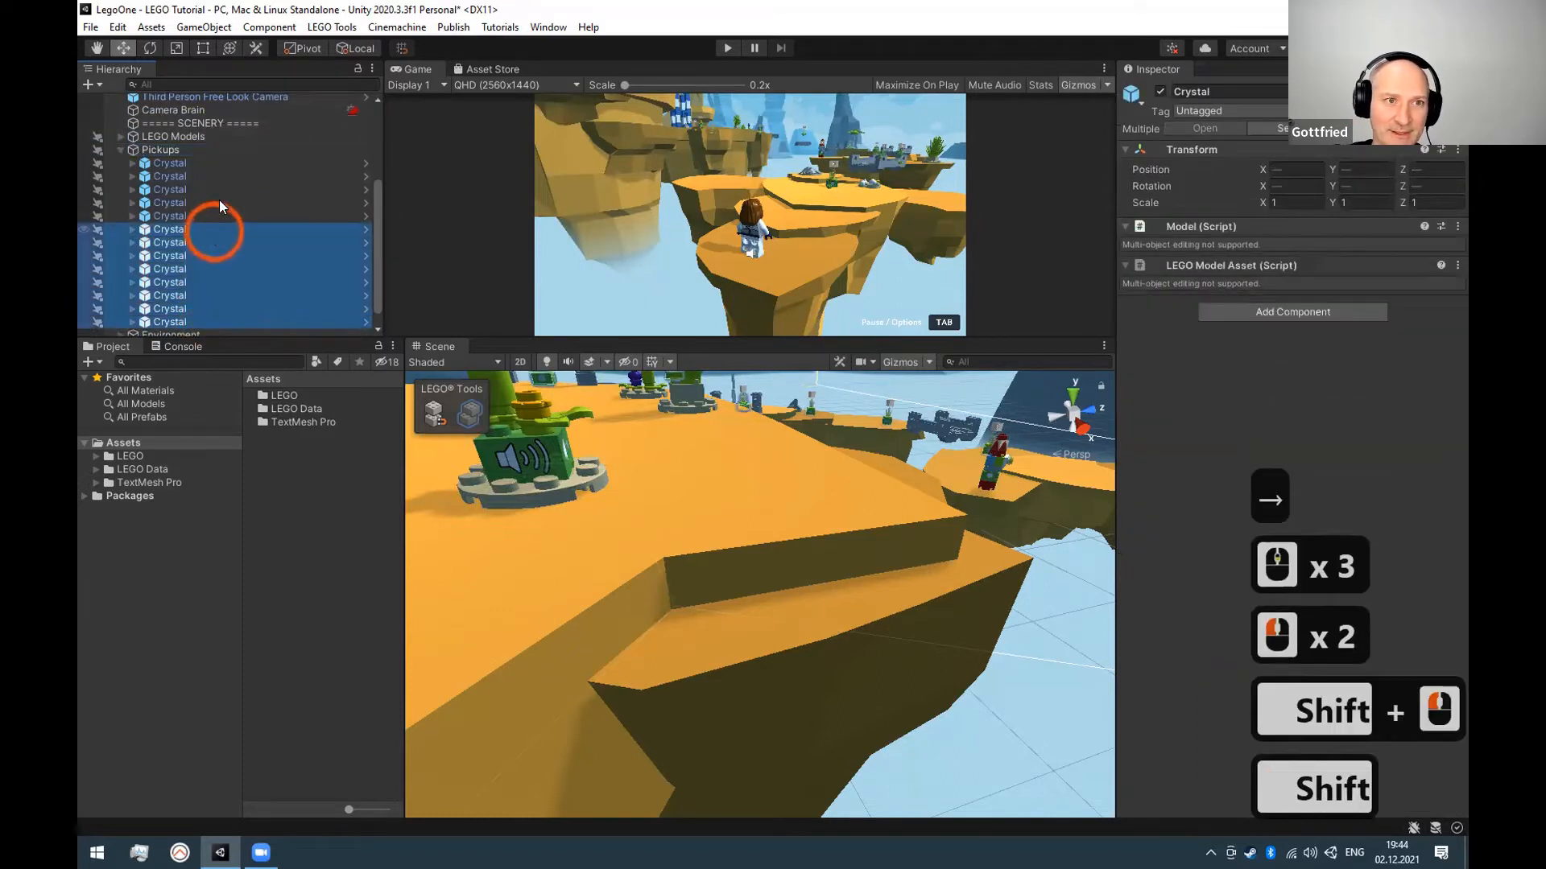
{"action": "left_click", "coordinate": [202, 164], "text": "shift"}
{"action": "left_click", "coordinate": [201, 274], "text": "shift"}
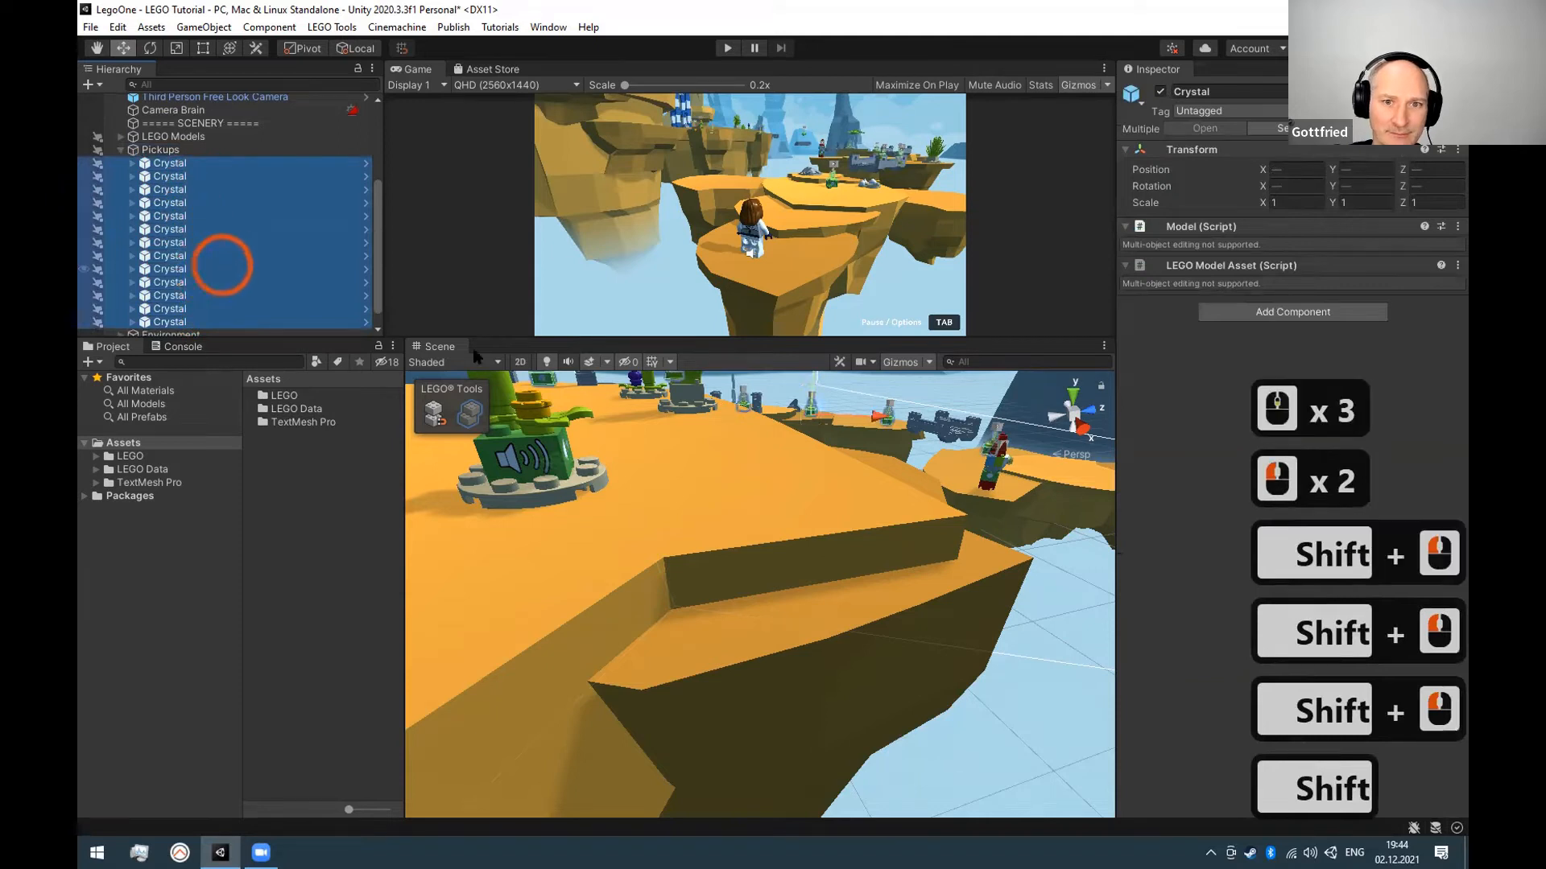
Select the cacti, altar, palm and boulder on the orange island together in the Scene view.
{"action": "scroll", "coordinate": [740, 616], "scroll_direction": "down", "scroll_amount": 19}
{"action": "key", "text": "alt"}
{"action": "left_click_drag", "start_coordinate": [734, 645], "coordinate": [910, 737], "text": "alt"}
{"action": "scroll", "coordinate": [716, 580], "scroll_direction": "up", "scroll_amount": 10, "text": "alt"}
{"action": "left_click", "coordinate": [543, 489]}
{"action": "left_click", "coordinate": [477, 481]}
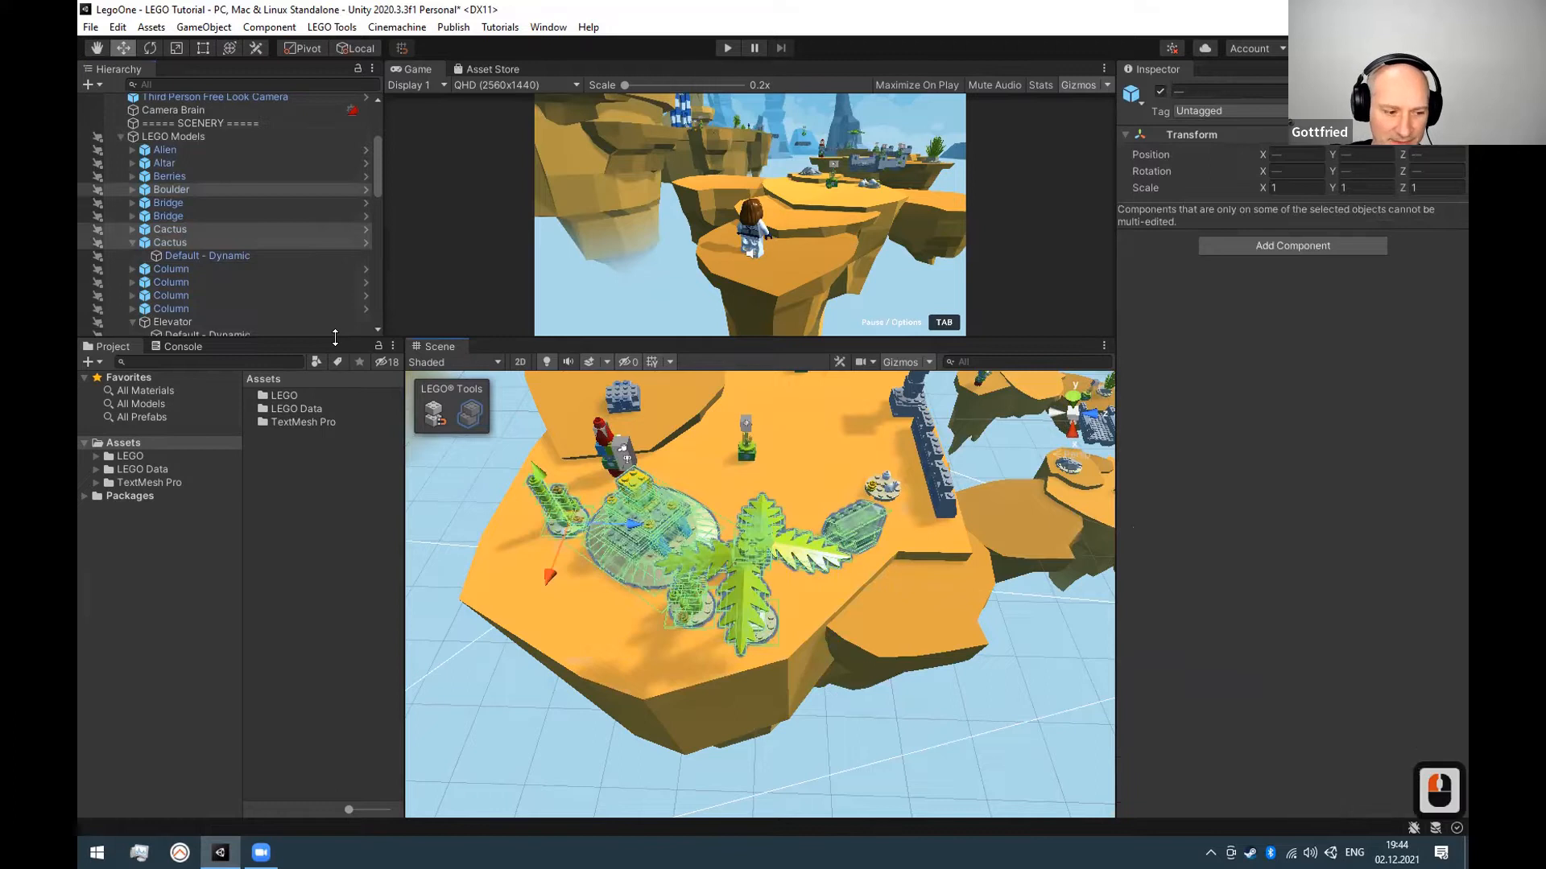
Save the multi-object selection to slot 1, then select the first Column and try to recall slot 1.
{"action": "key", "text": "ctrl"}
{"action": "key", "text": "alt"}
{"action": "key", "text": "ctrl+alt+1"}
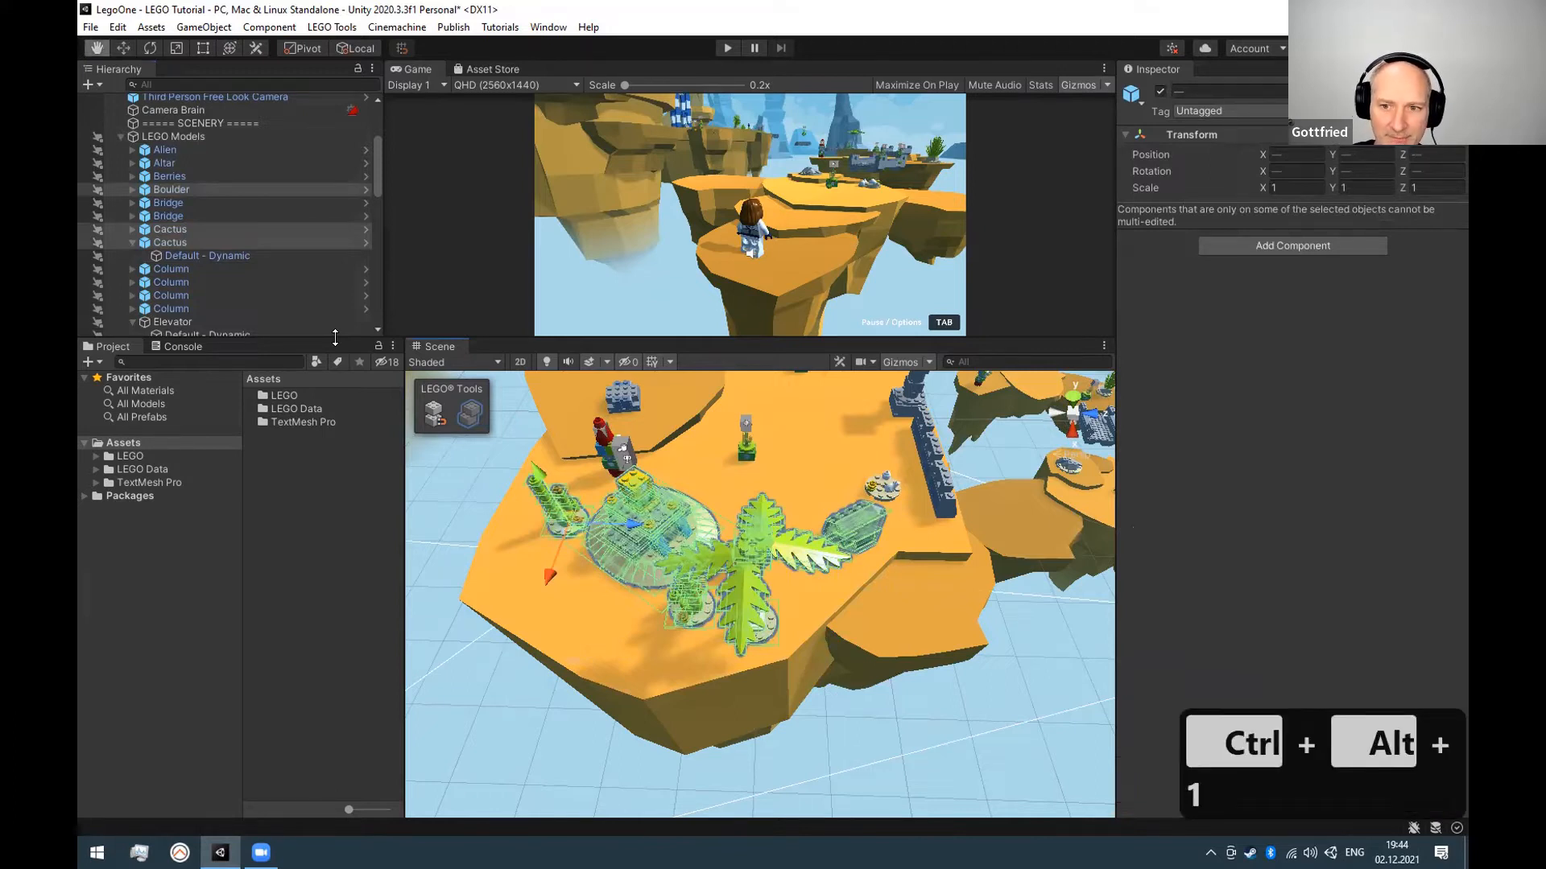
{"action": "left_click", "coordinate": [211, 273]}
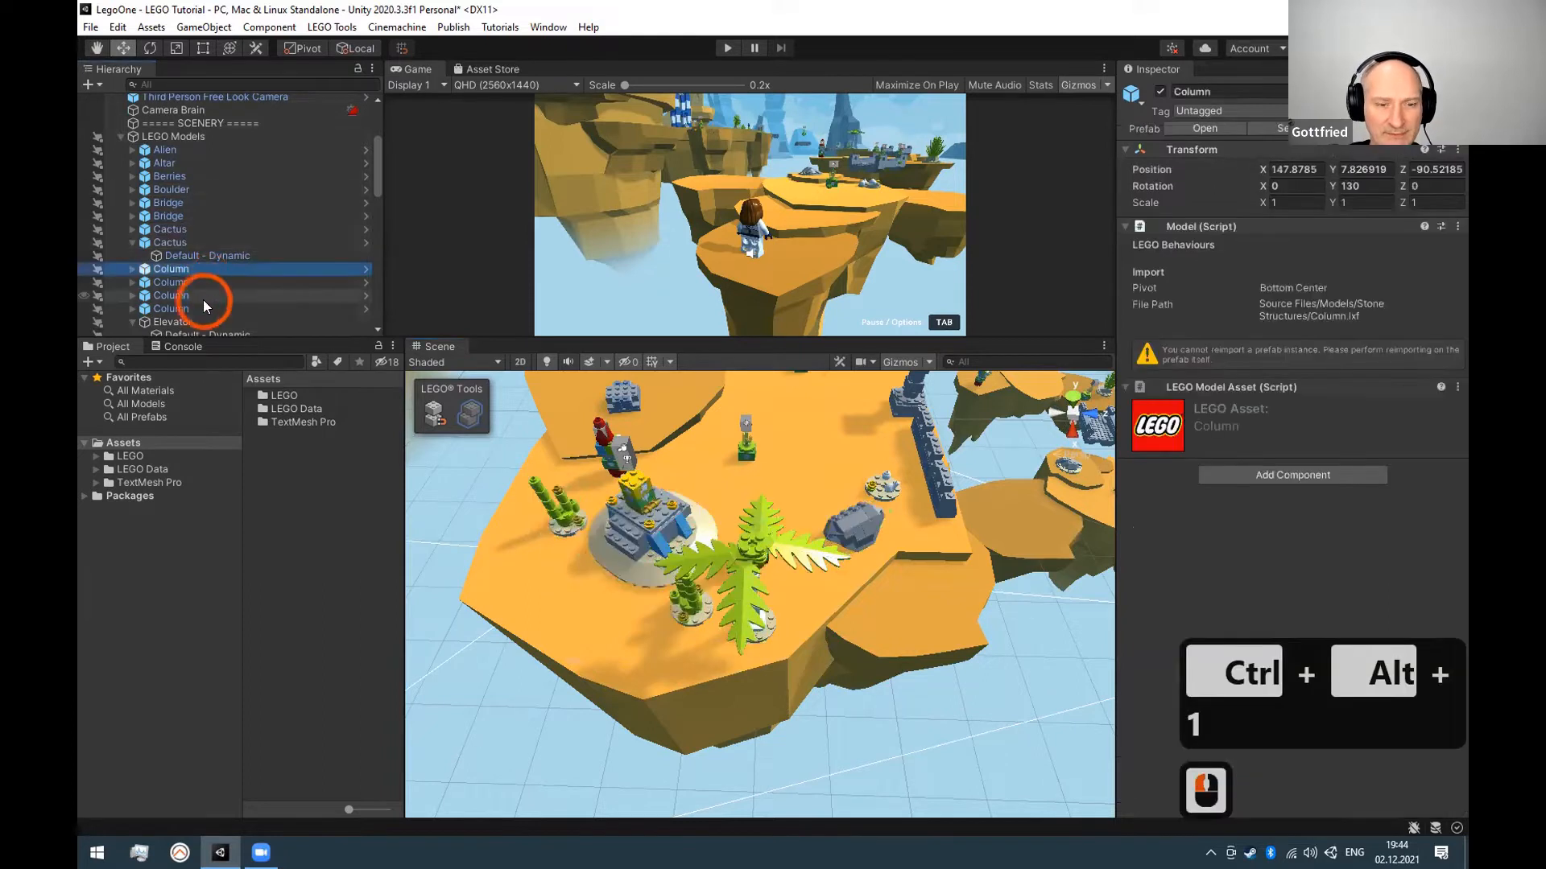
{"action": "key", "text": "alt+shift+1"}
{"action": "key", "text": "alt+shift+1"}
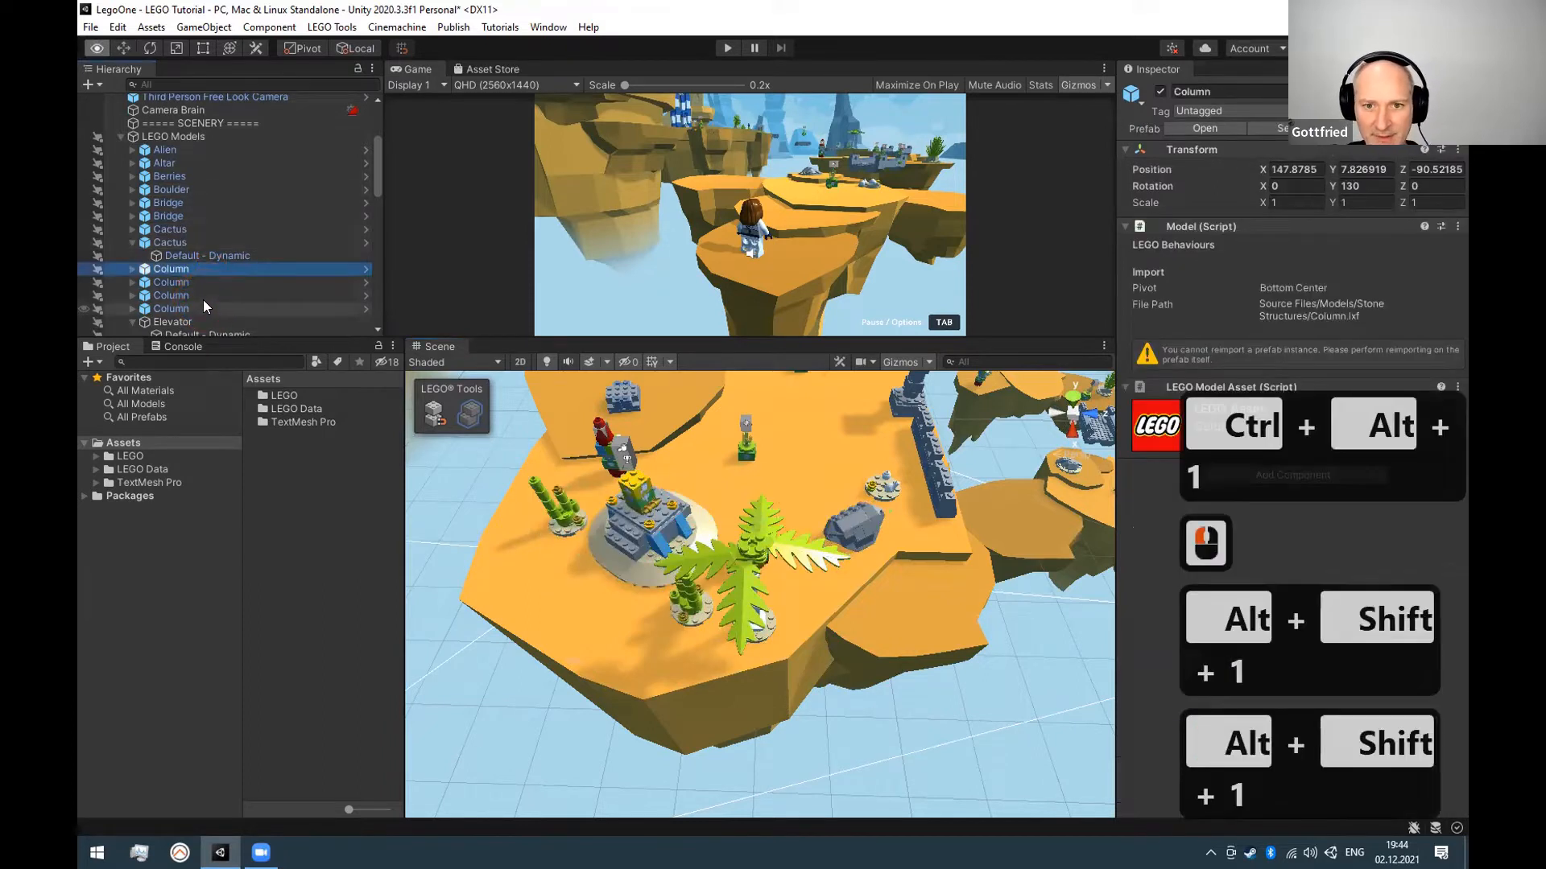
{"action": "key", "text": "alt+shift+1"}
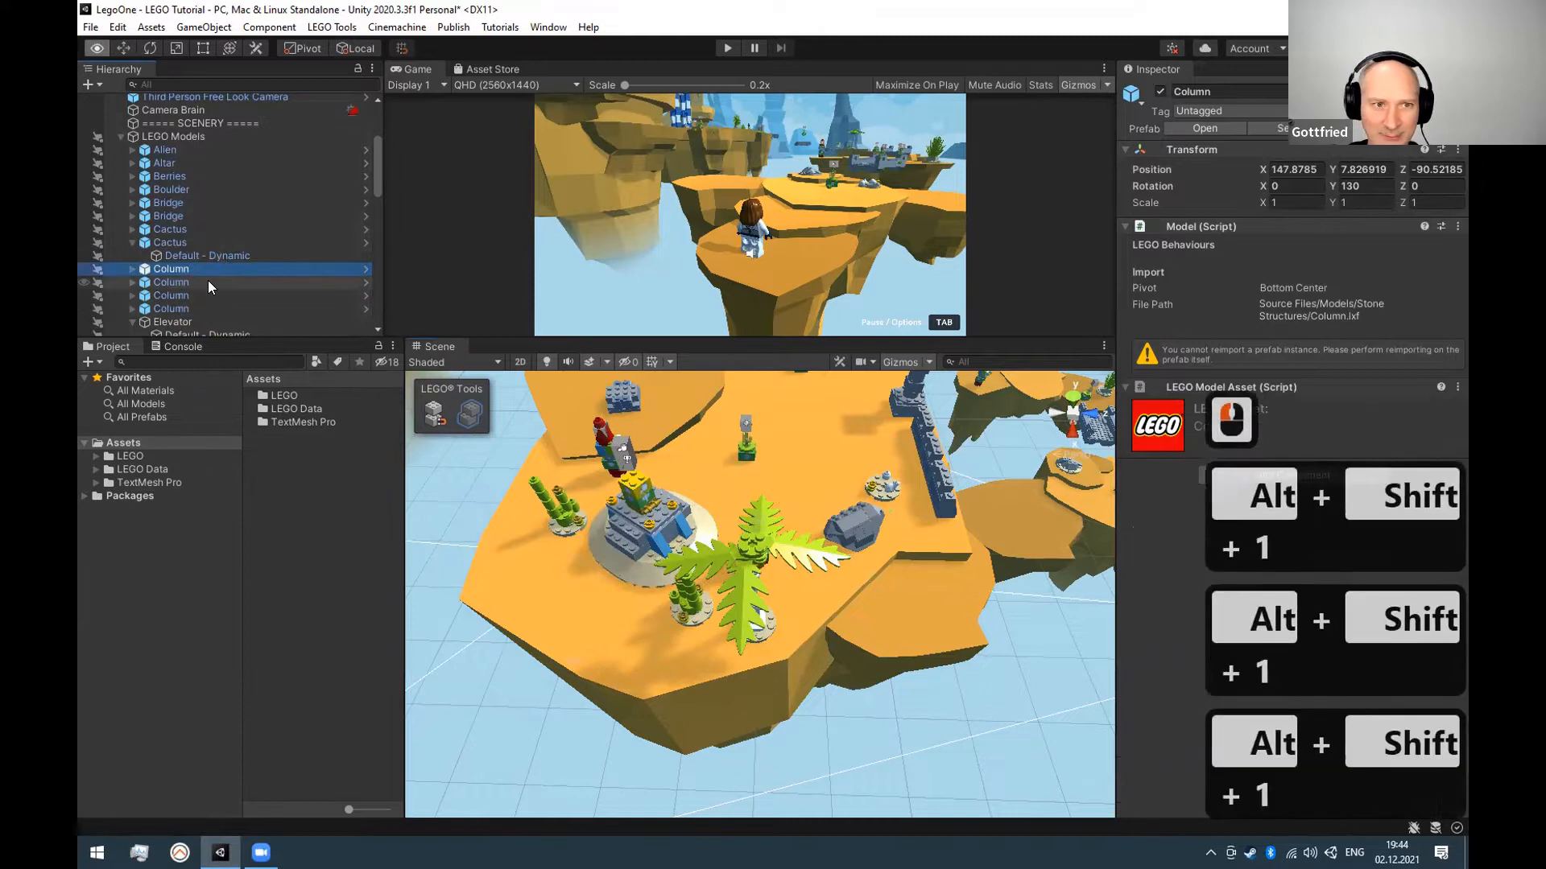
Collapse the second Cactus in the Hierarchy, then select the FogPlane in the Scene view.
{"action": "left_click", "coordinate": [190, 241]}
{"action": "left_click", "coordinate": [131, 242]}
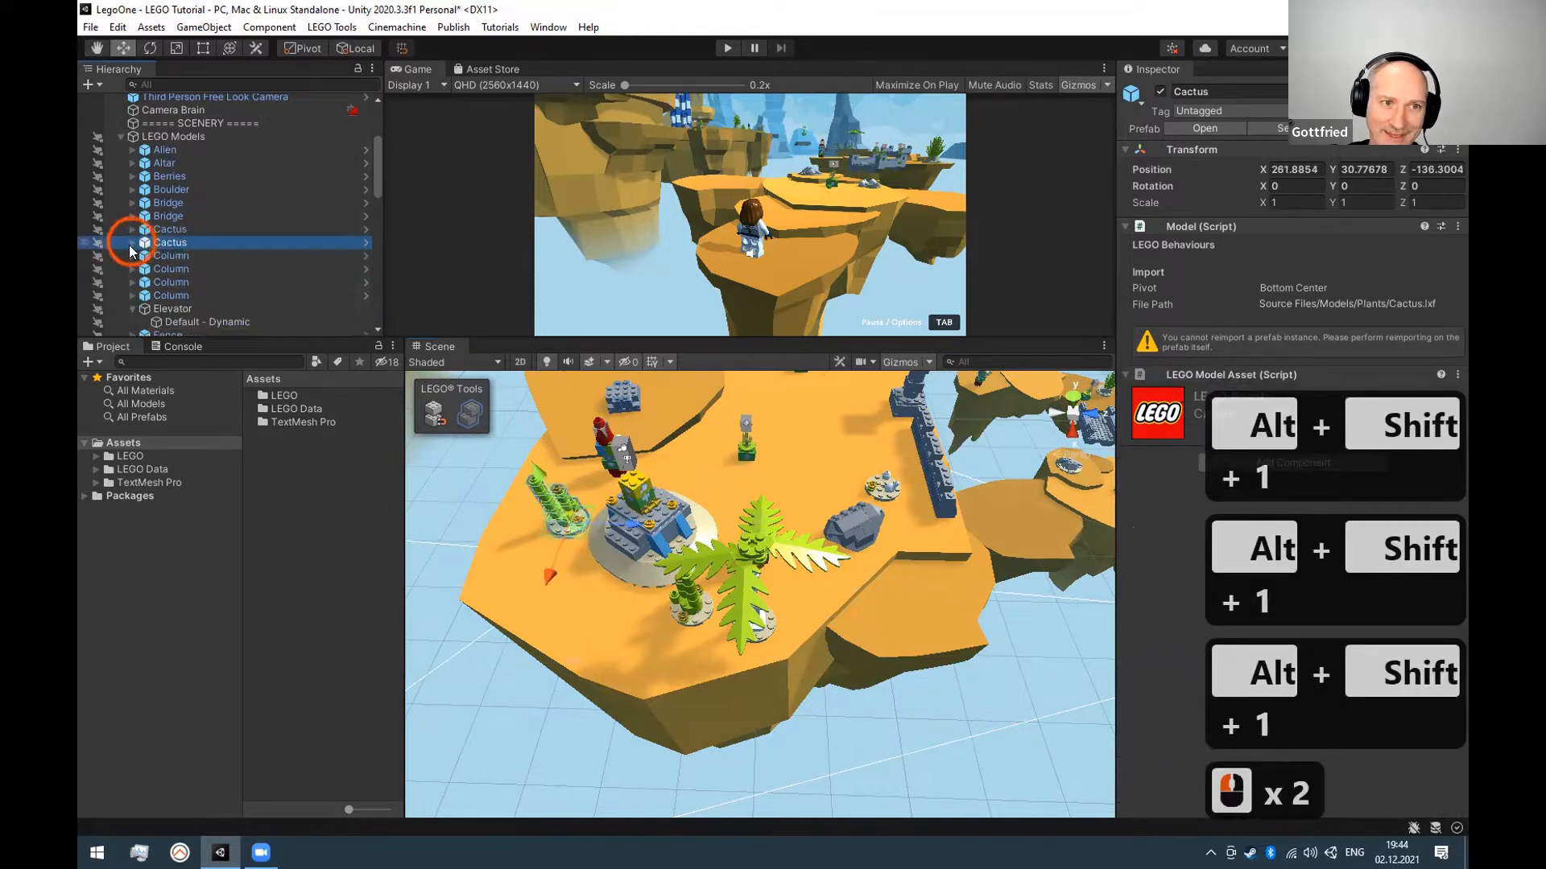
{"action": "left_click", "coordinate": [482, 475]}
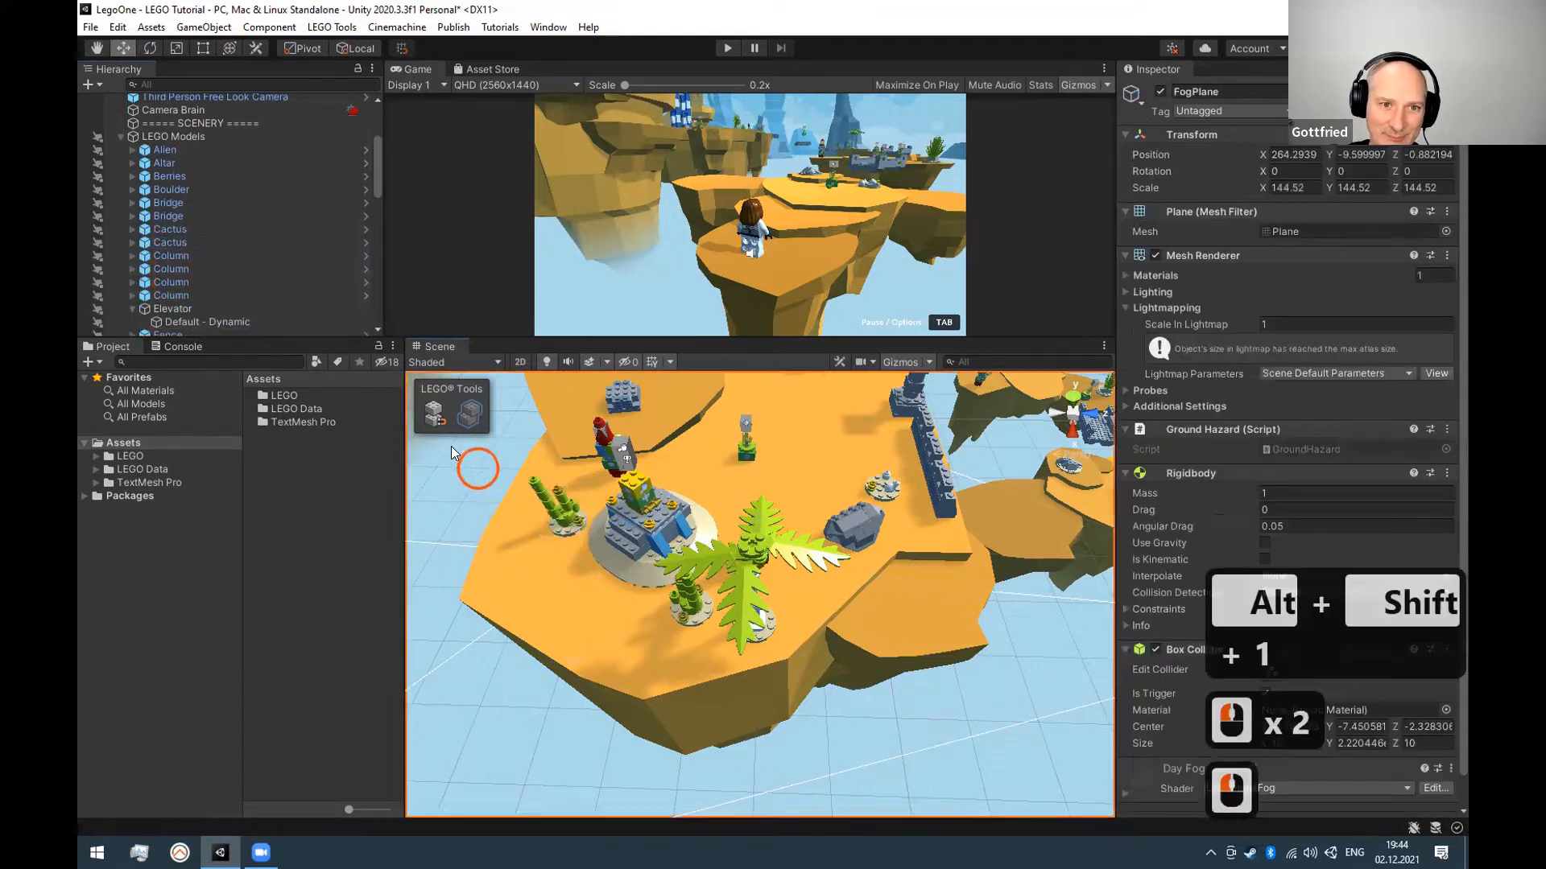
Save the box-selected cacti, altar, palm and boulder to selection slot 1, and the last Column to slot 2.
{"action": "left_click", "coordinate": [887, 731]}
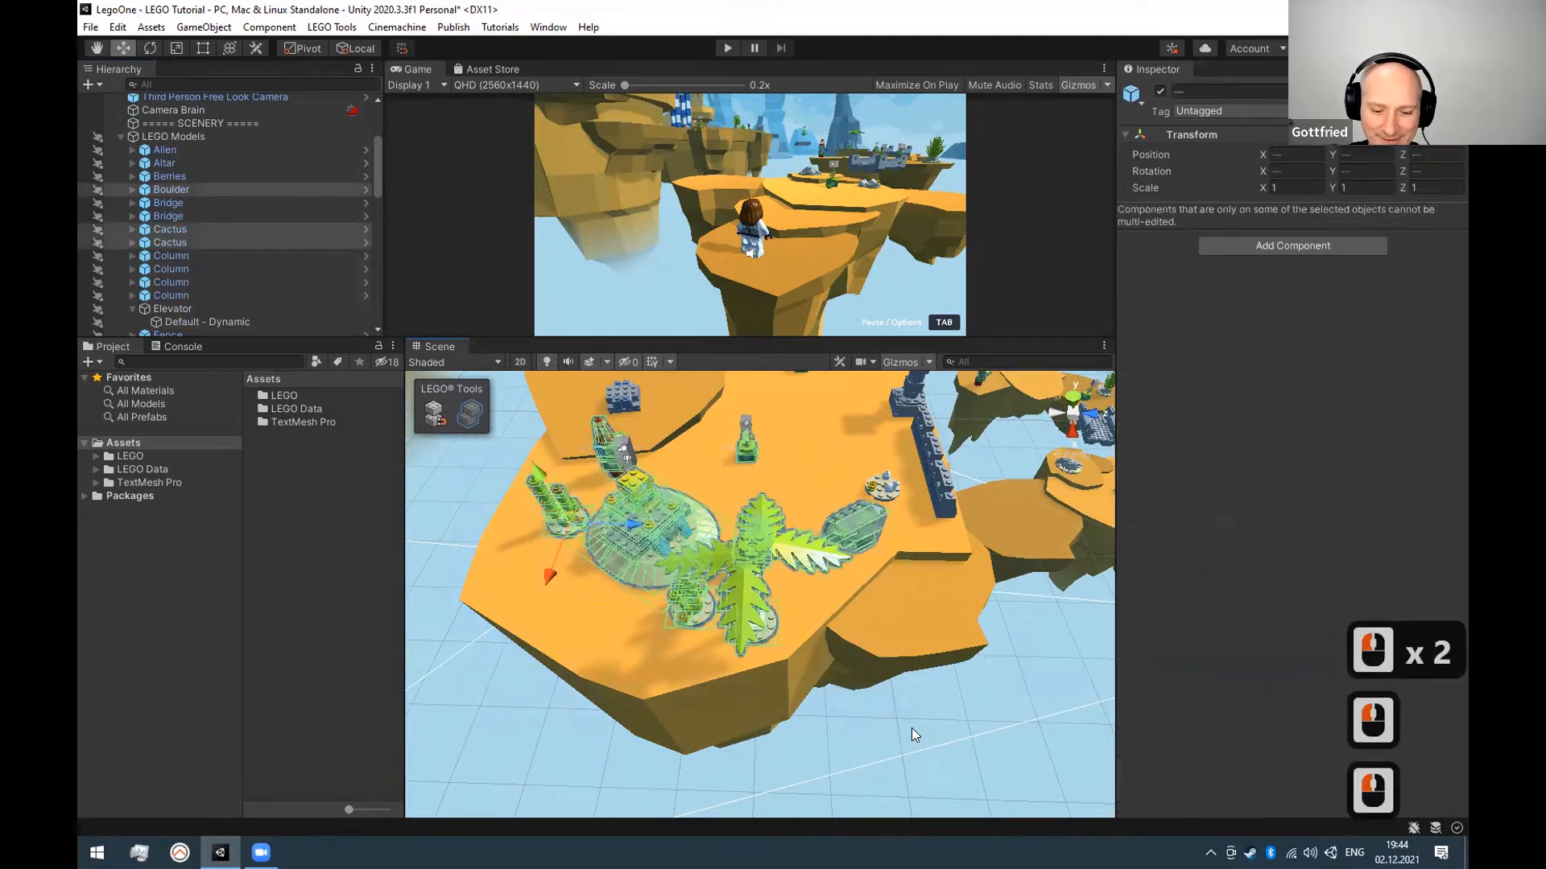
{"action": "key", "text": "ctrl+alt"}
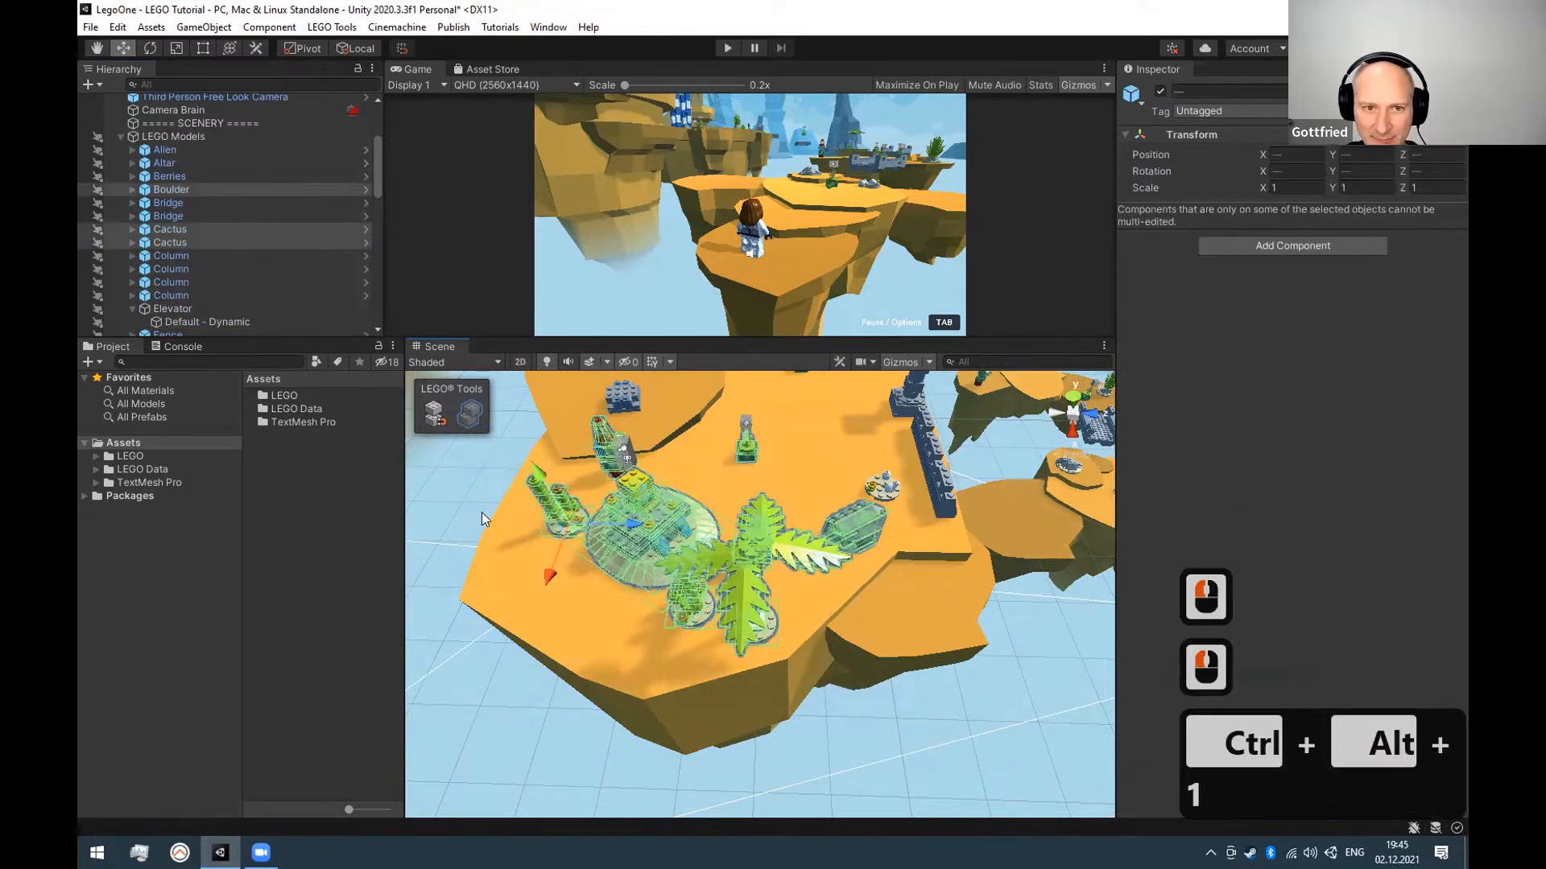
{"action": "left_click", "coordinate": [238, 296]}
{"action": "key", "text": "ctrl+alt"}
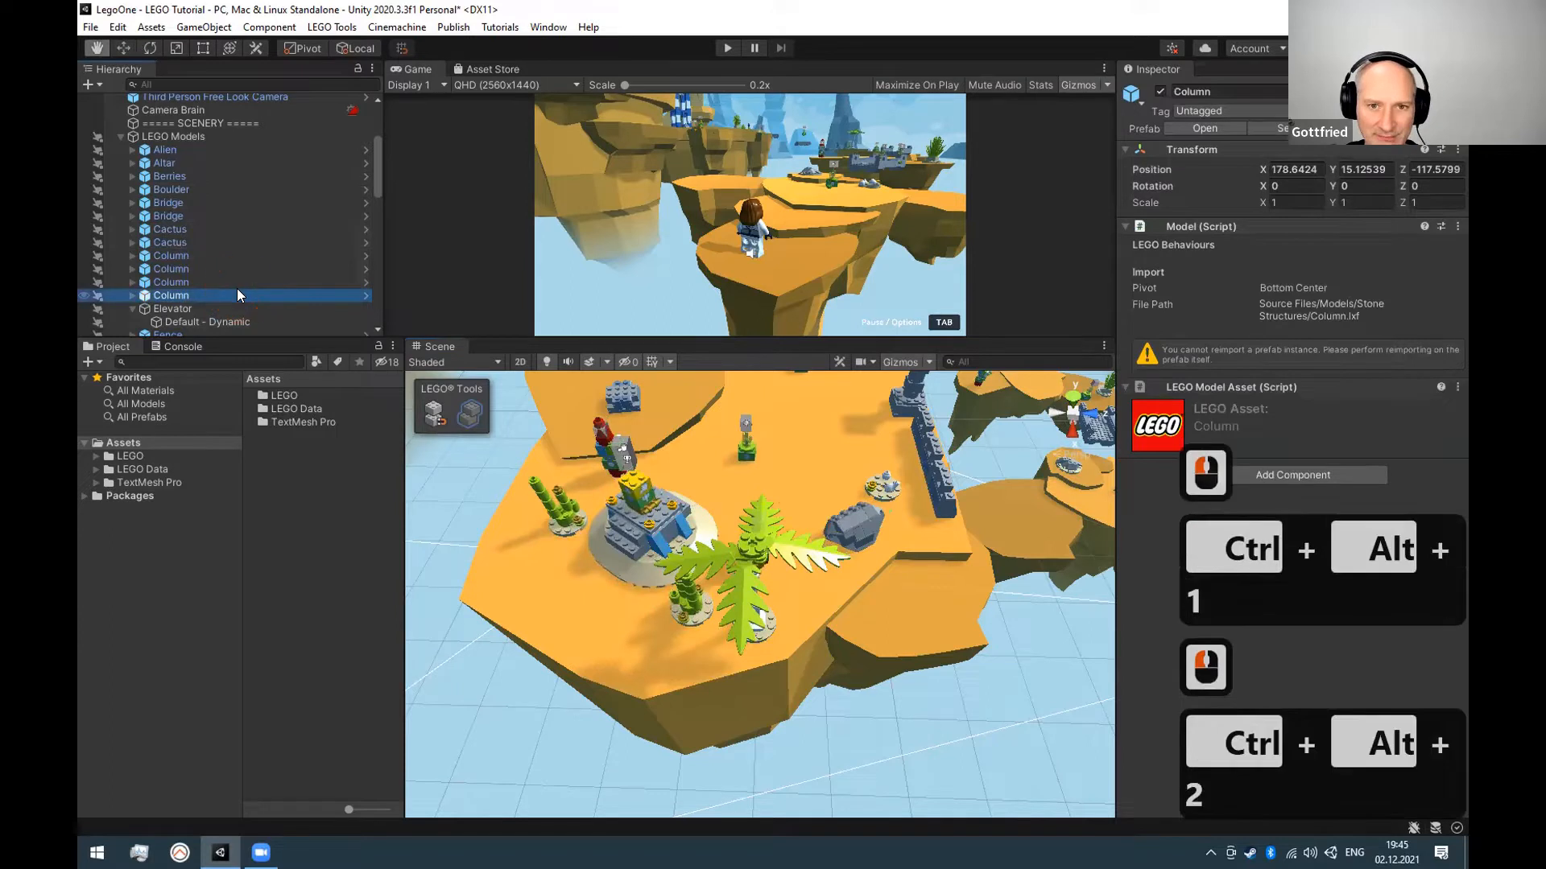
Try to recall selection slots 1 and 2, then collapse the Elevator in the Hierarchy.
{"action": "key", "text": "alt+shift+1"}
{"action": "key", "text": "alt+shift+2"}
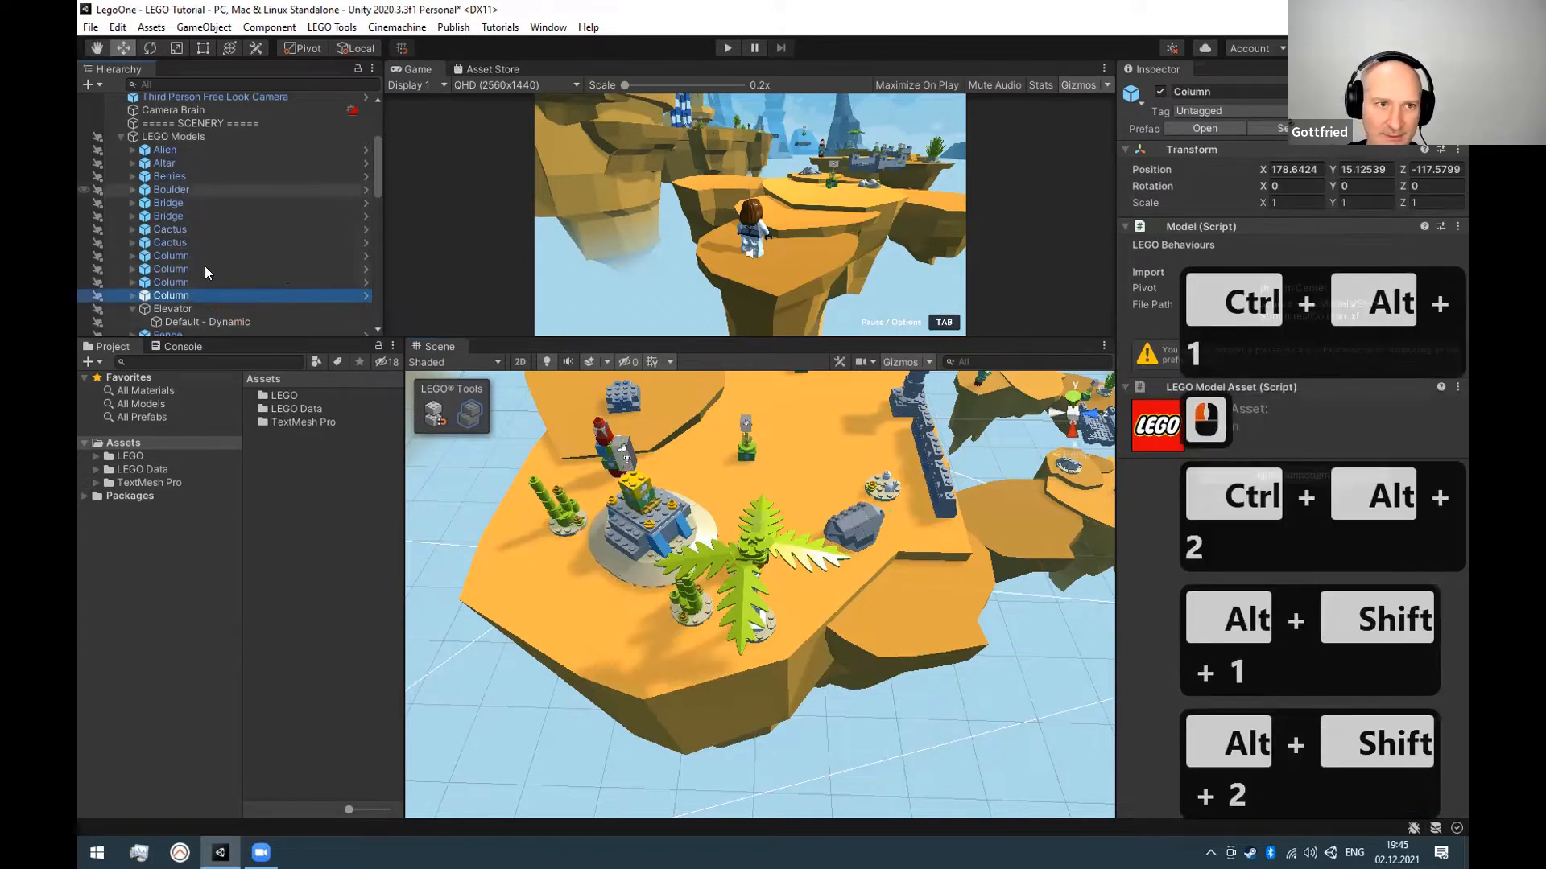
{"action": "left_click", "coordinate": [177, 297]}
{"action": "left_click", "coordinate": [139, 308]}
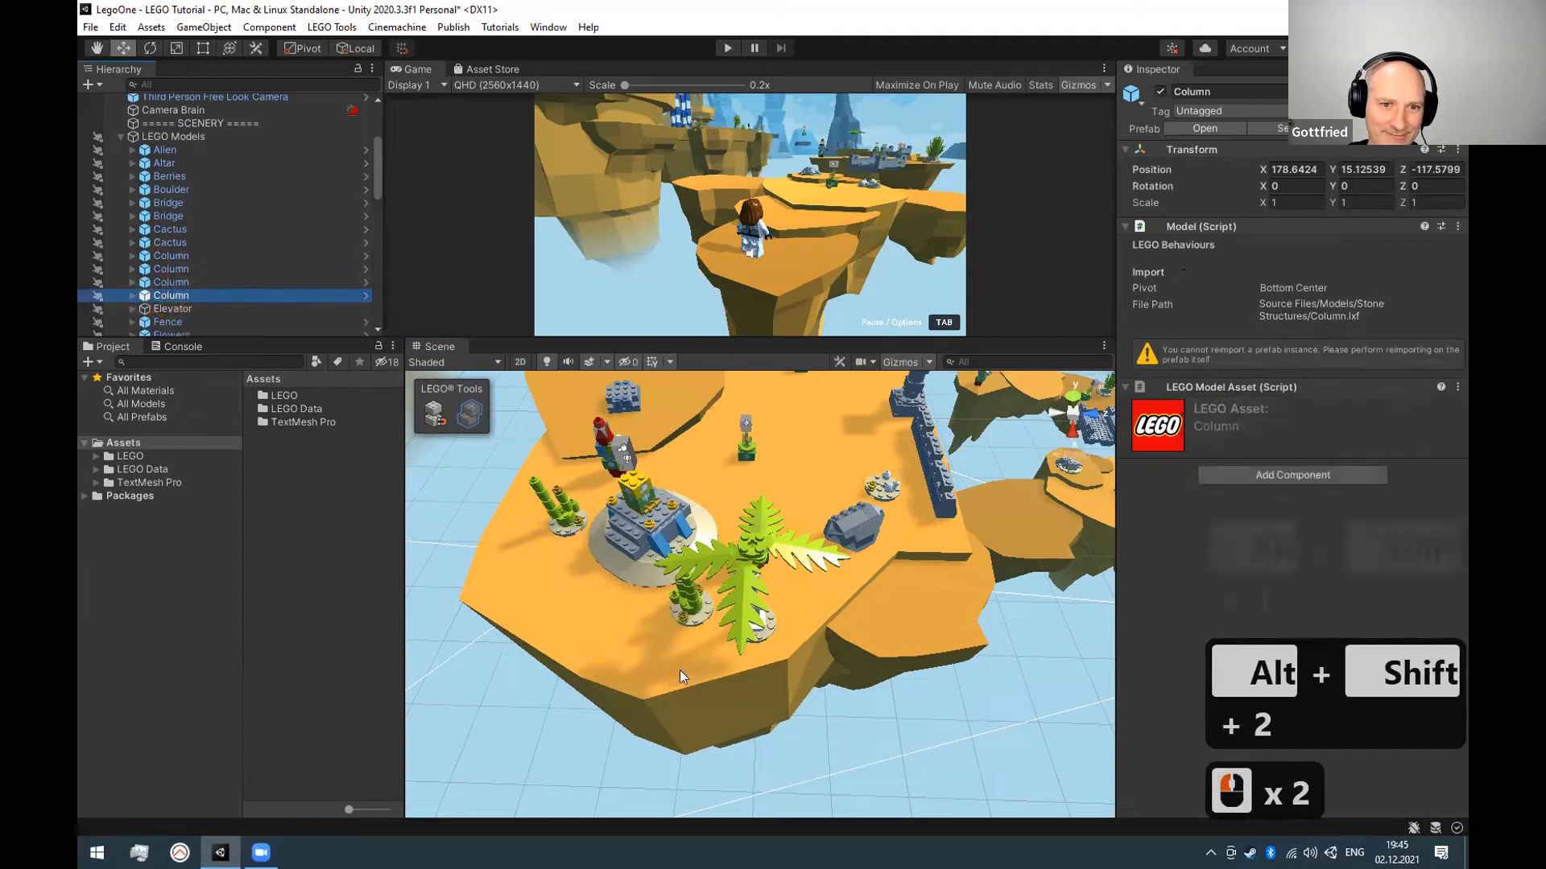
Box-select the cacti, altar, gnomes, palm, boulder and nearby small prop on the orange island, and save the selection to slot 1.
{"action": "left_click", "coordinate": [469, 455]}
{"action": "left_click", "coordinate": [469, 455]}
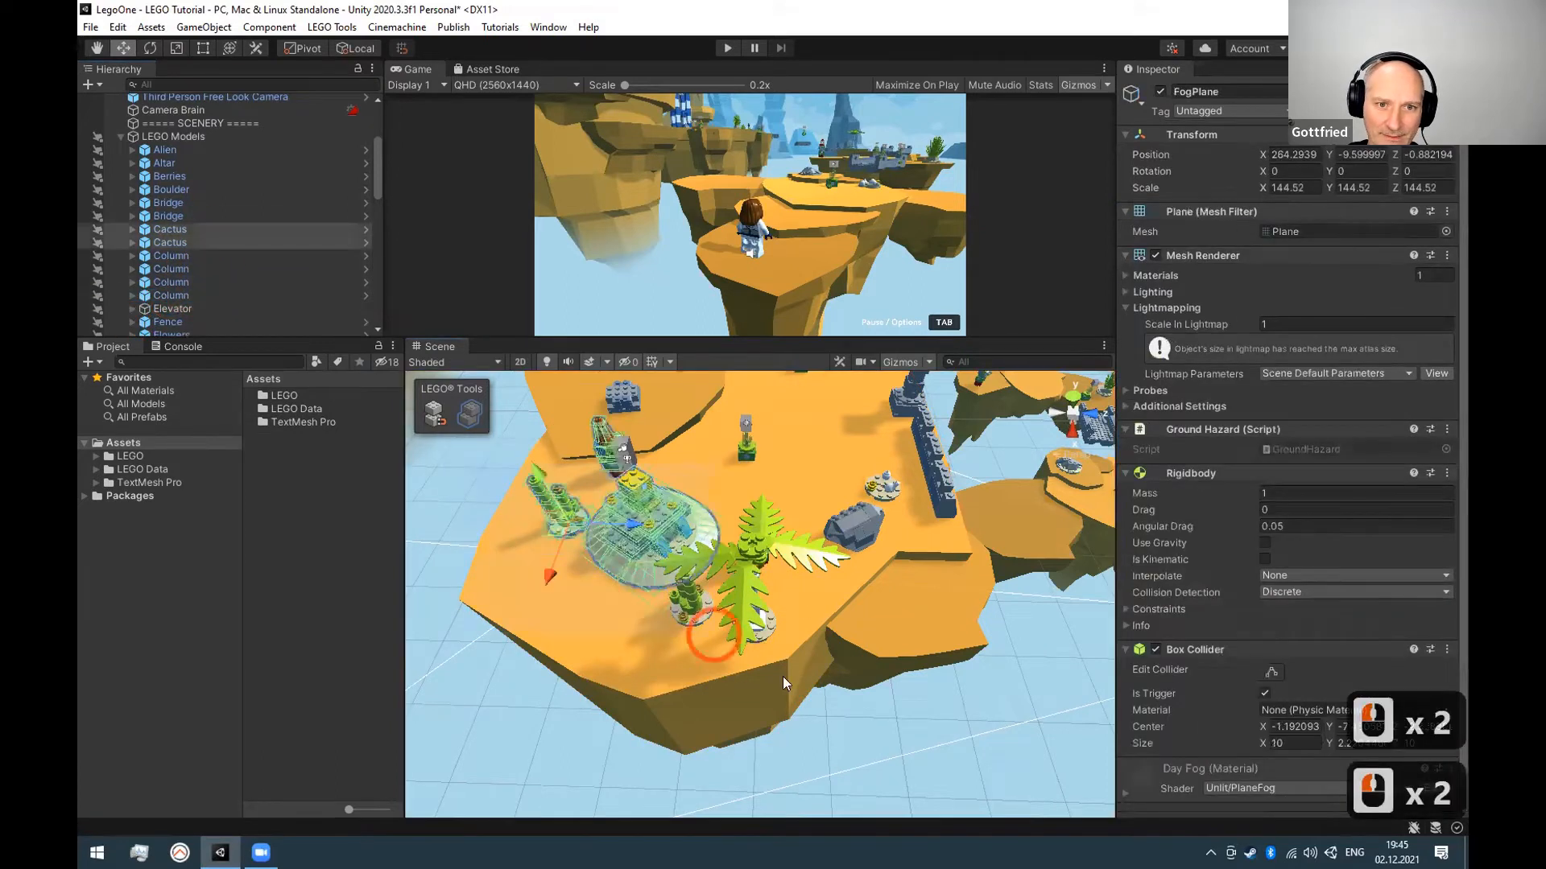
{"action": "left_click", "coordinate": [925, 722]}
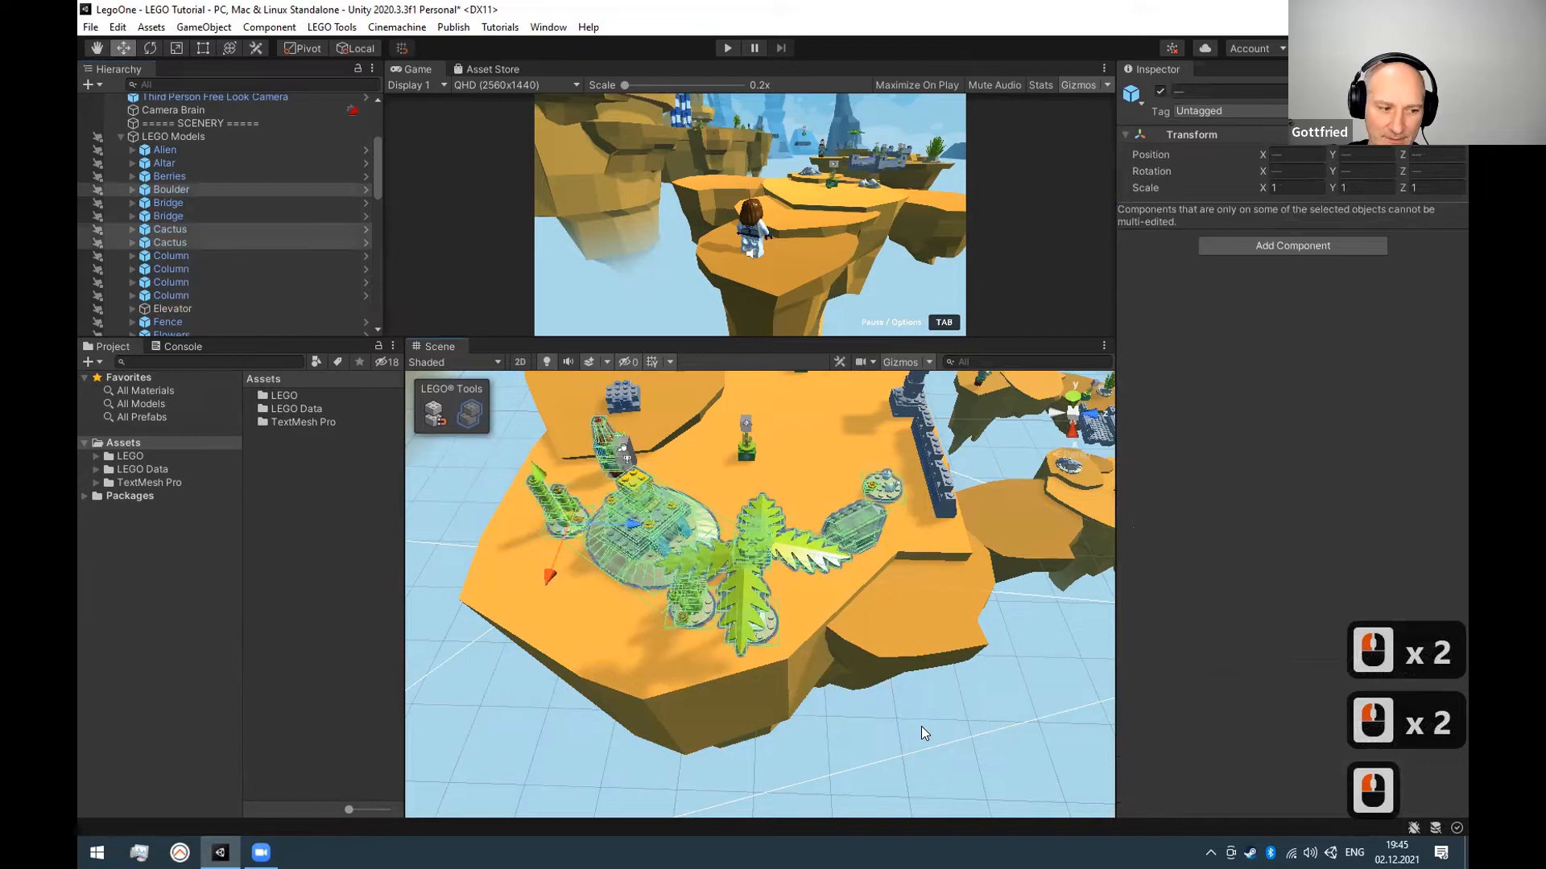
{"action": "key", "text": "ctrl"}
{"action": "key", "text": "alt"}
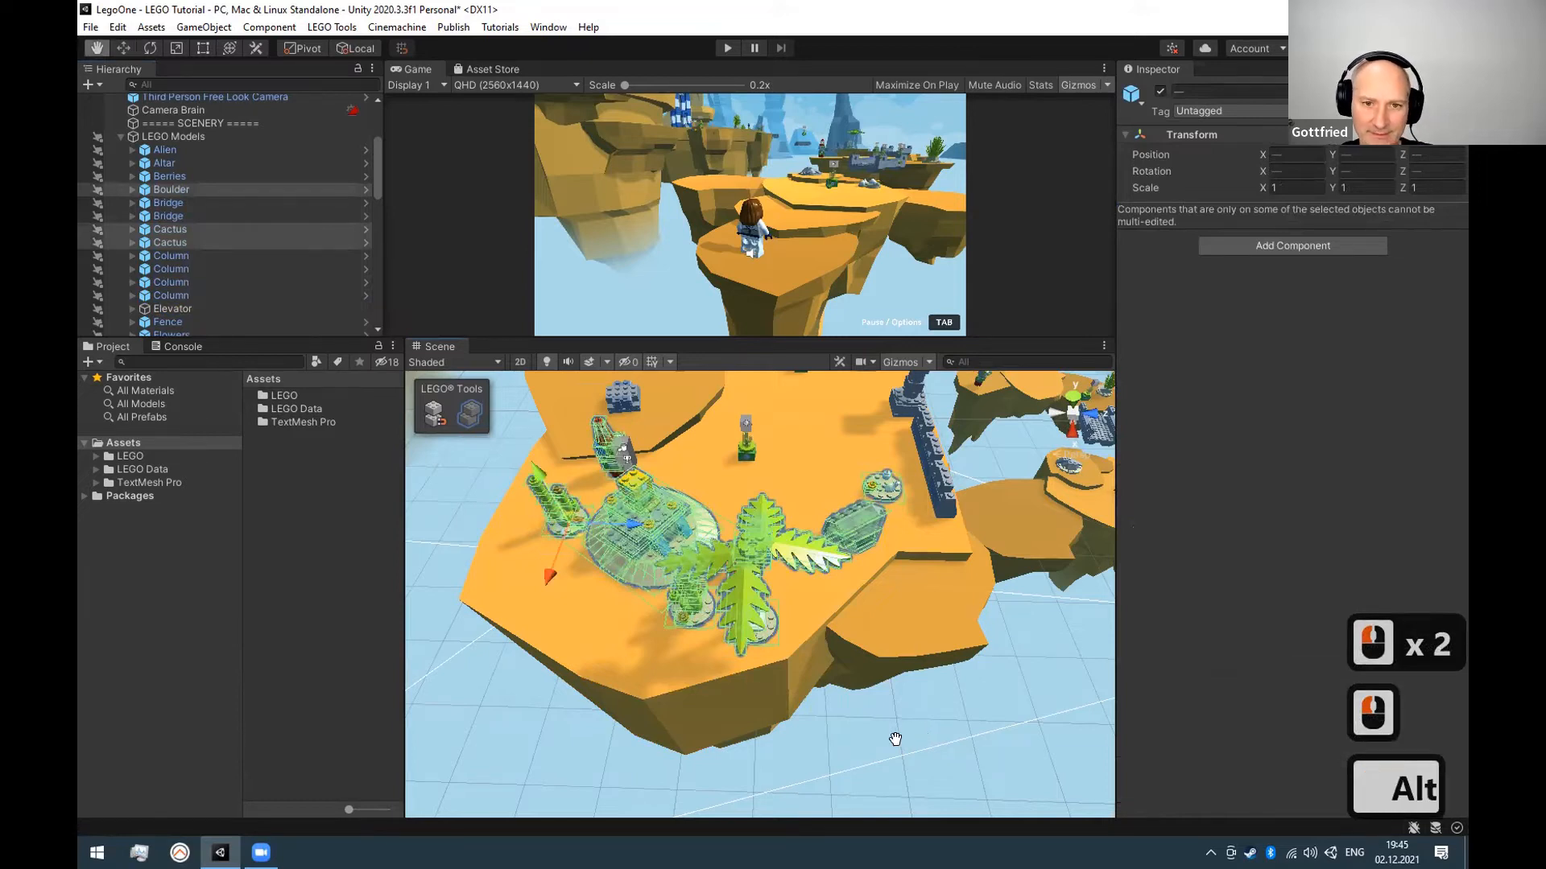
{"action": "key", "text": "ctrl+alt+1"}
Select the third Column in the Hierarchy, then load the stored selection from slot 1.
{"action": "left_click", "coordinate": [190, 282]}
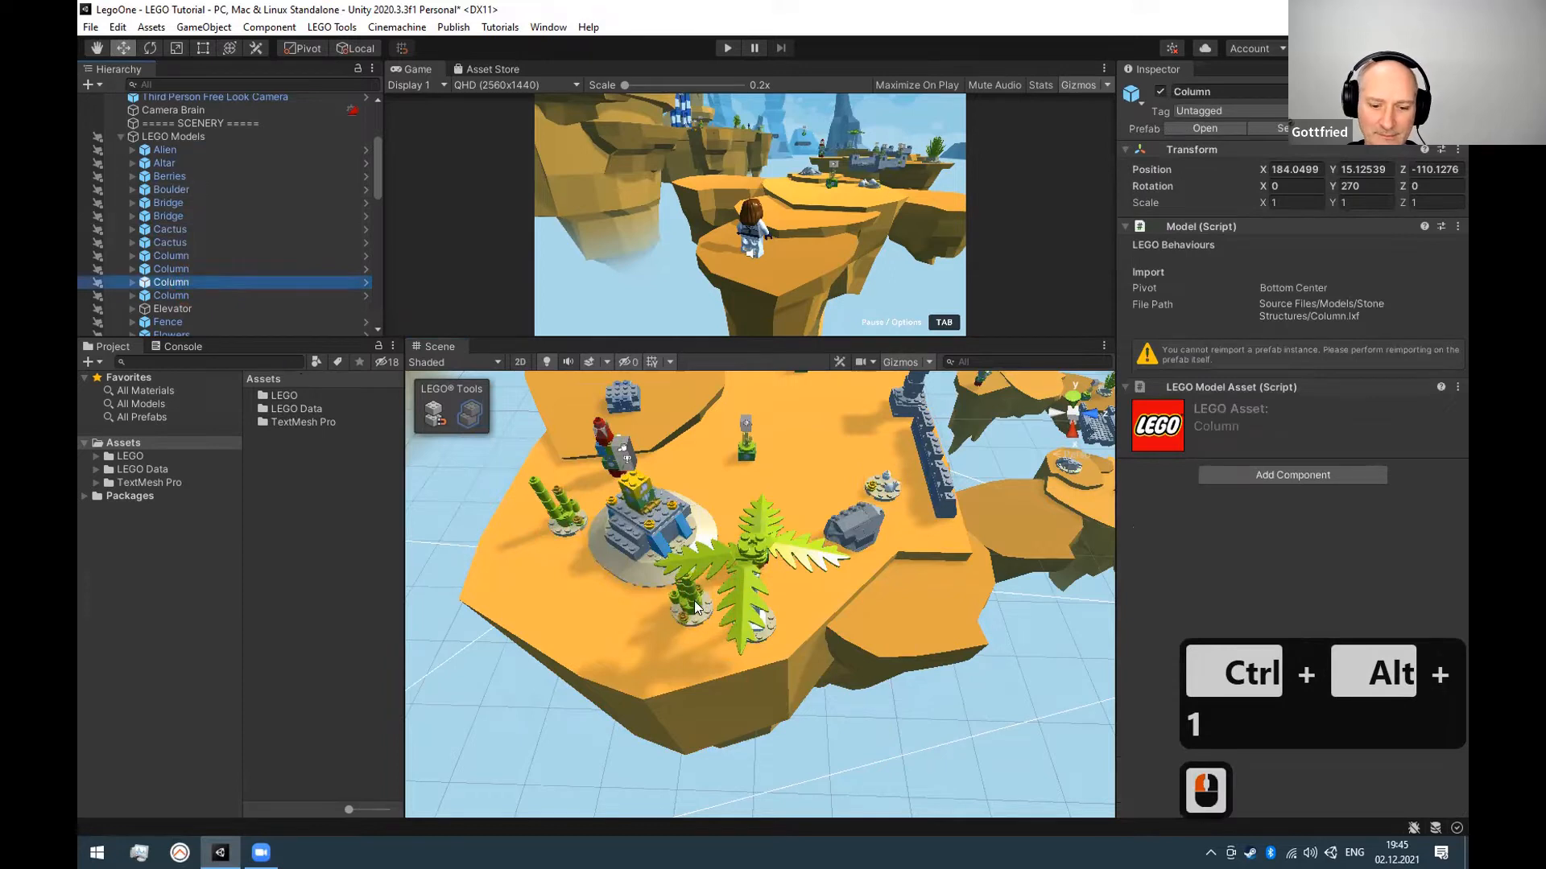
{"action": "key", "text": "alt"}
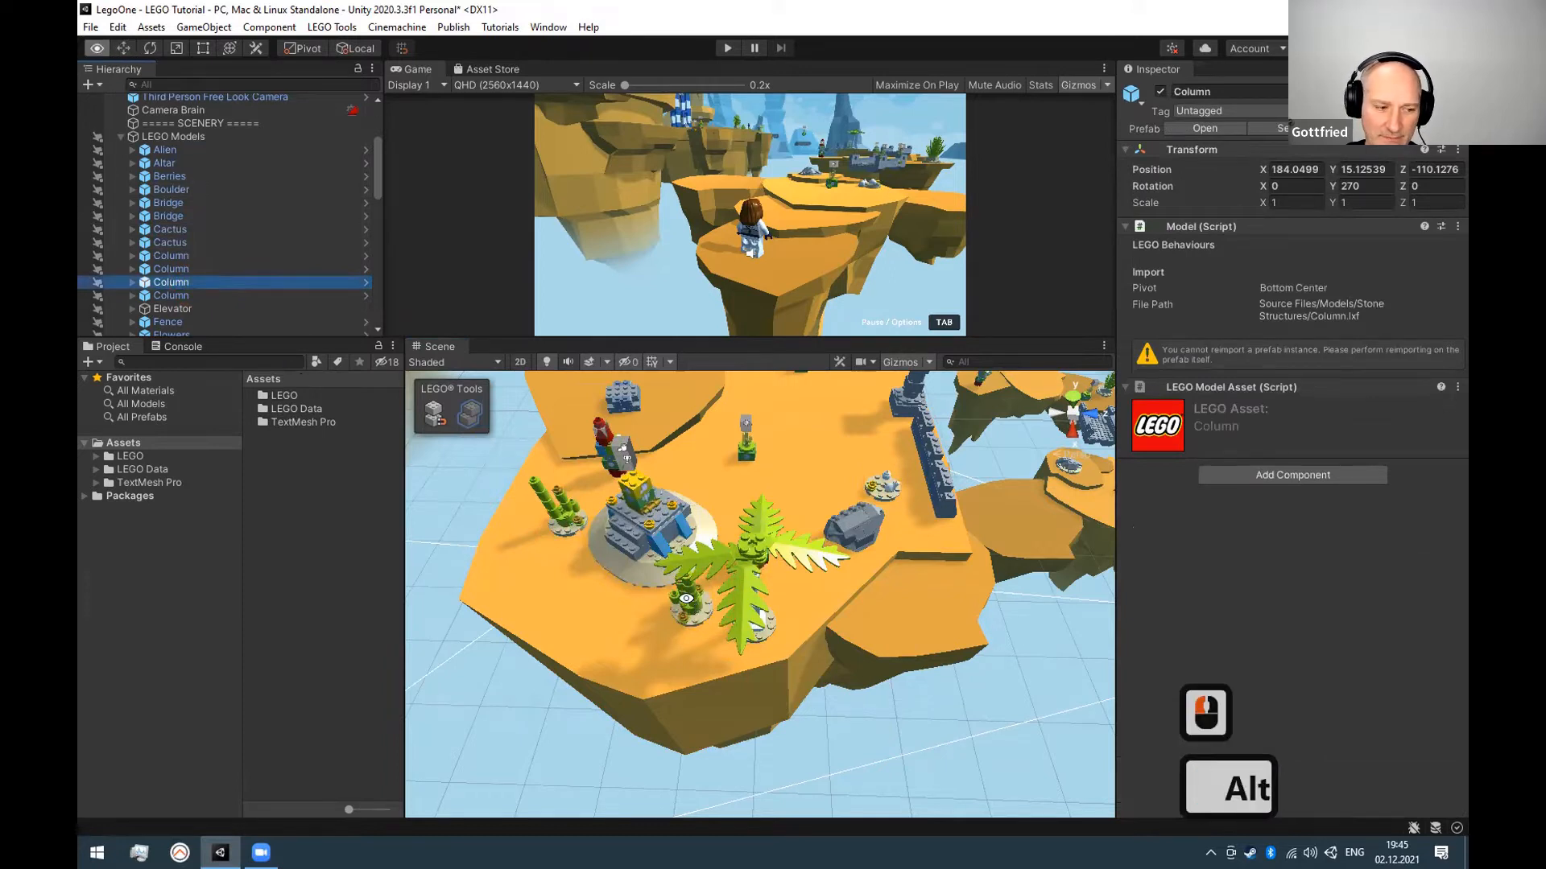
{"action": "key", "text": "alt+shift"}
{"action": "key", "text": "ctrl+shift+1"}
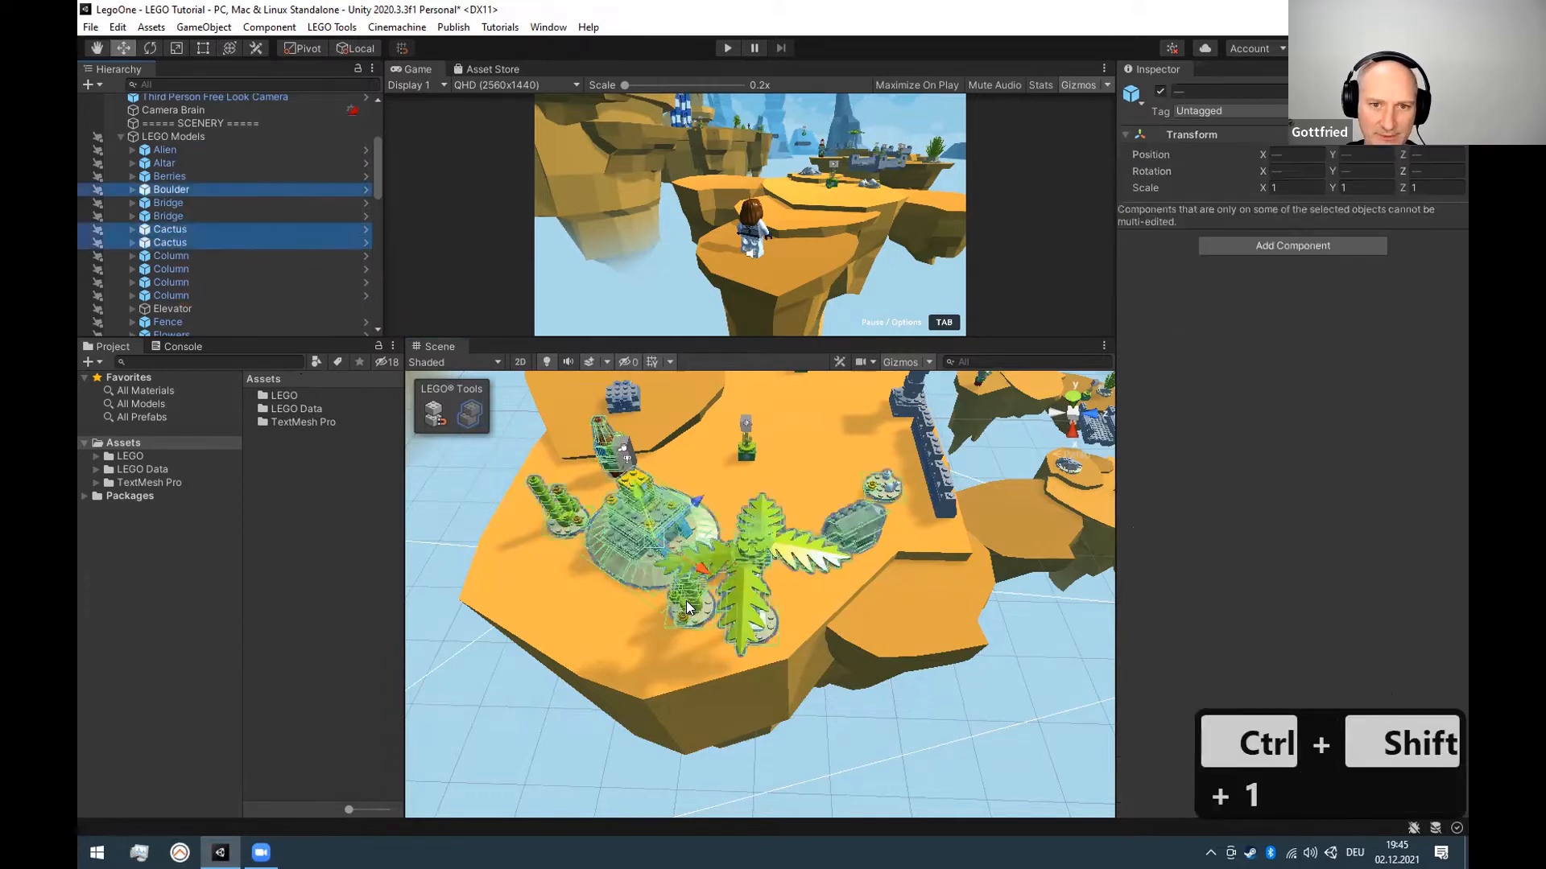
{"action": "scroll", "coordinate": [300, 253], "scroll_direction": "down", "scroll_amount": 1}
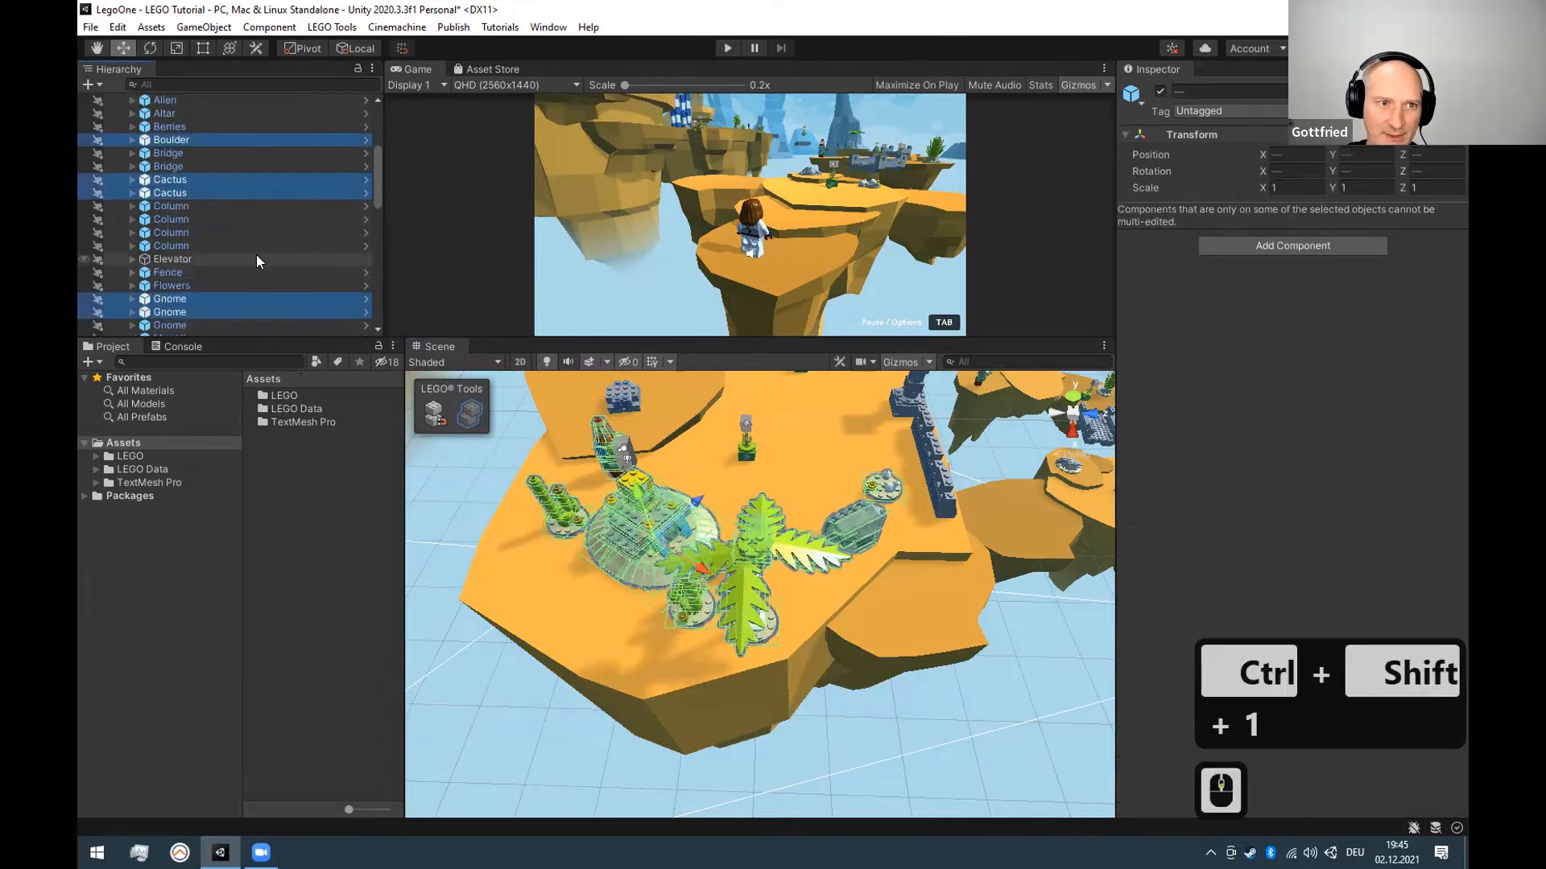
Box-select the objects on the small separate island beside the main one and save the selection to slot 2.
{"action": "left_click", "coordinate": [850, 530]}
{"action": "scroll", "coordinate": [987, 586], "scroll_direction": "down", "scroll_amount": 6}
{"action": "key", "text": "alt"}
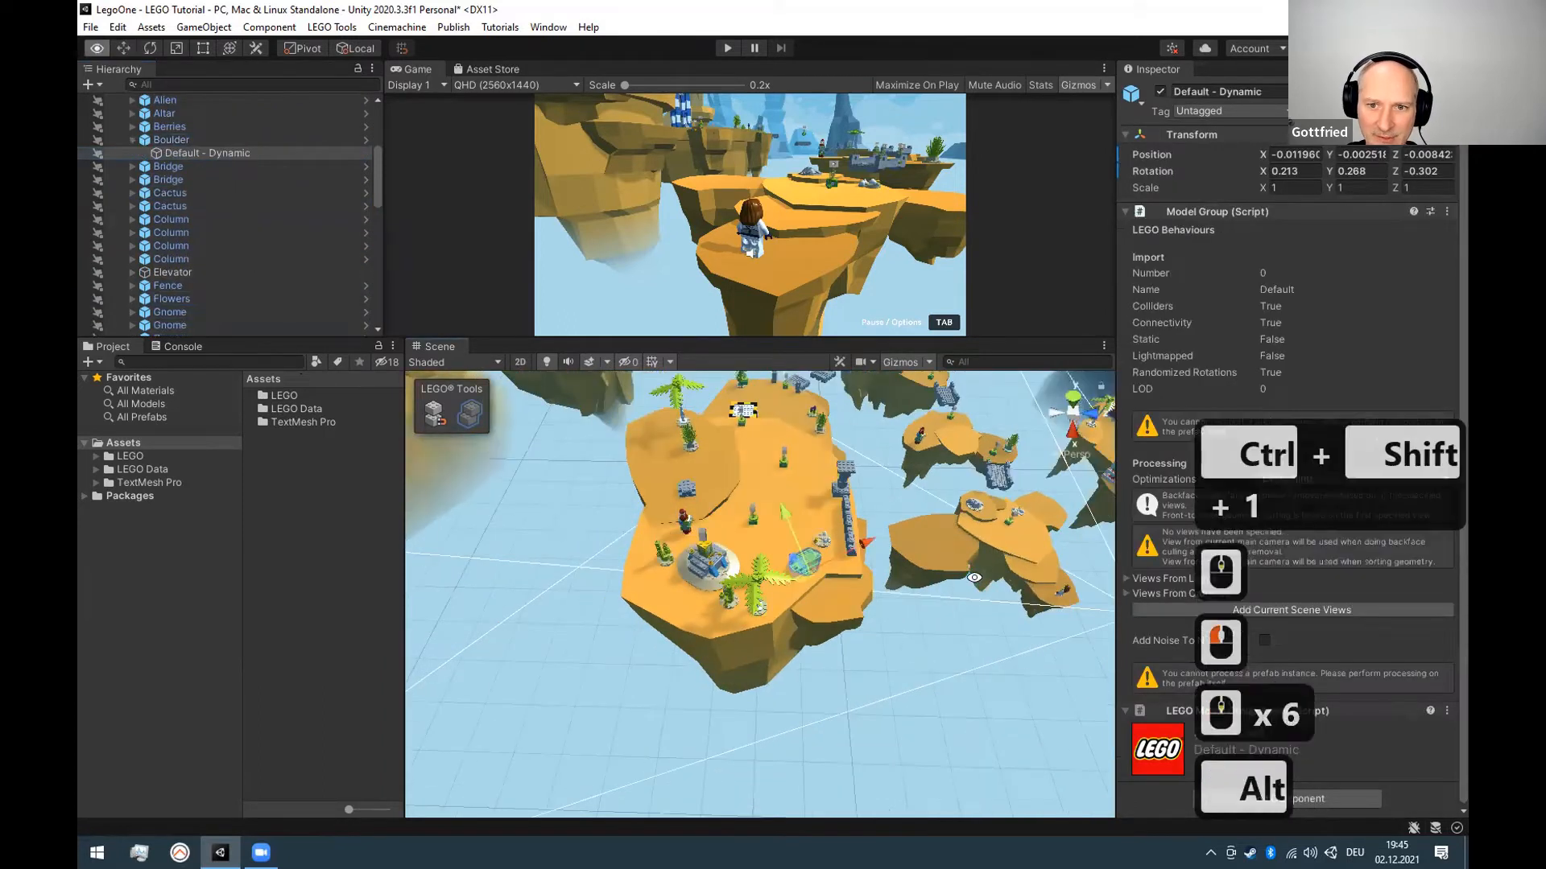
{"action": "left_click_drag", "start_coordinate": [886, 612], "coordinate": [887, 609], "text": "alt"}
{"action": "left_click_drag", "start_coordinate": [942, 536], "coordinate": [1075, 724]}
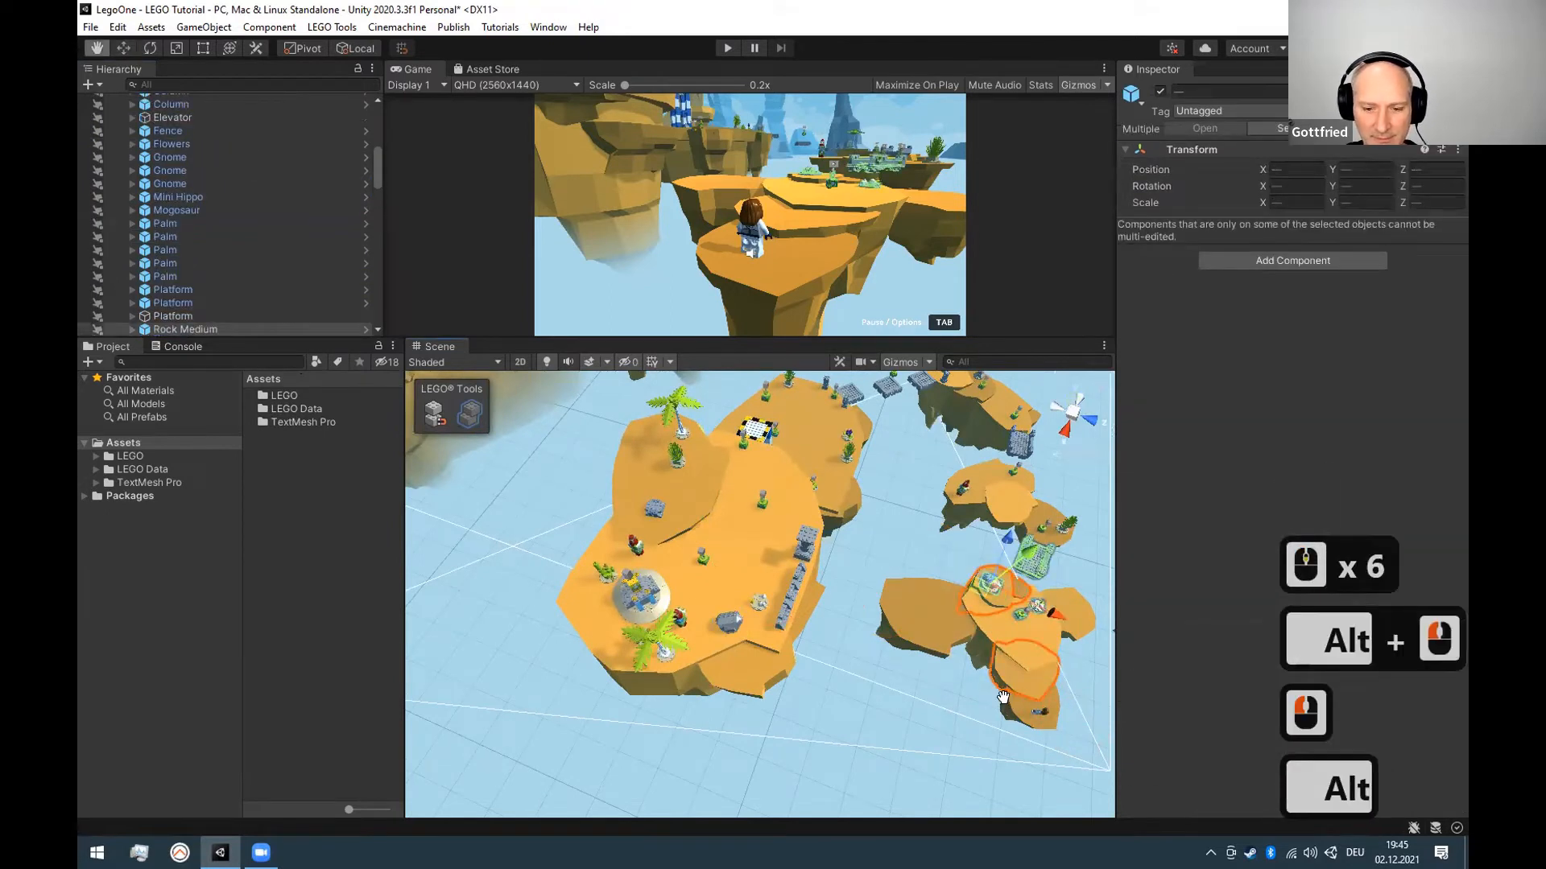
{"action": "key", "text": "ctrl+alt+2"}
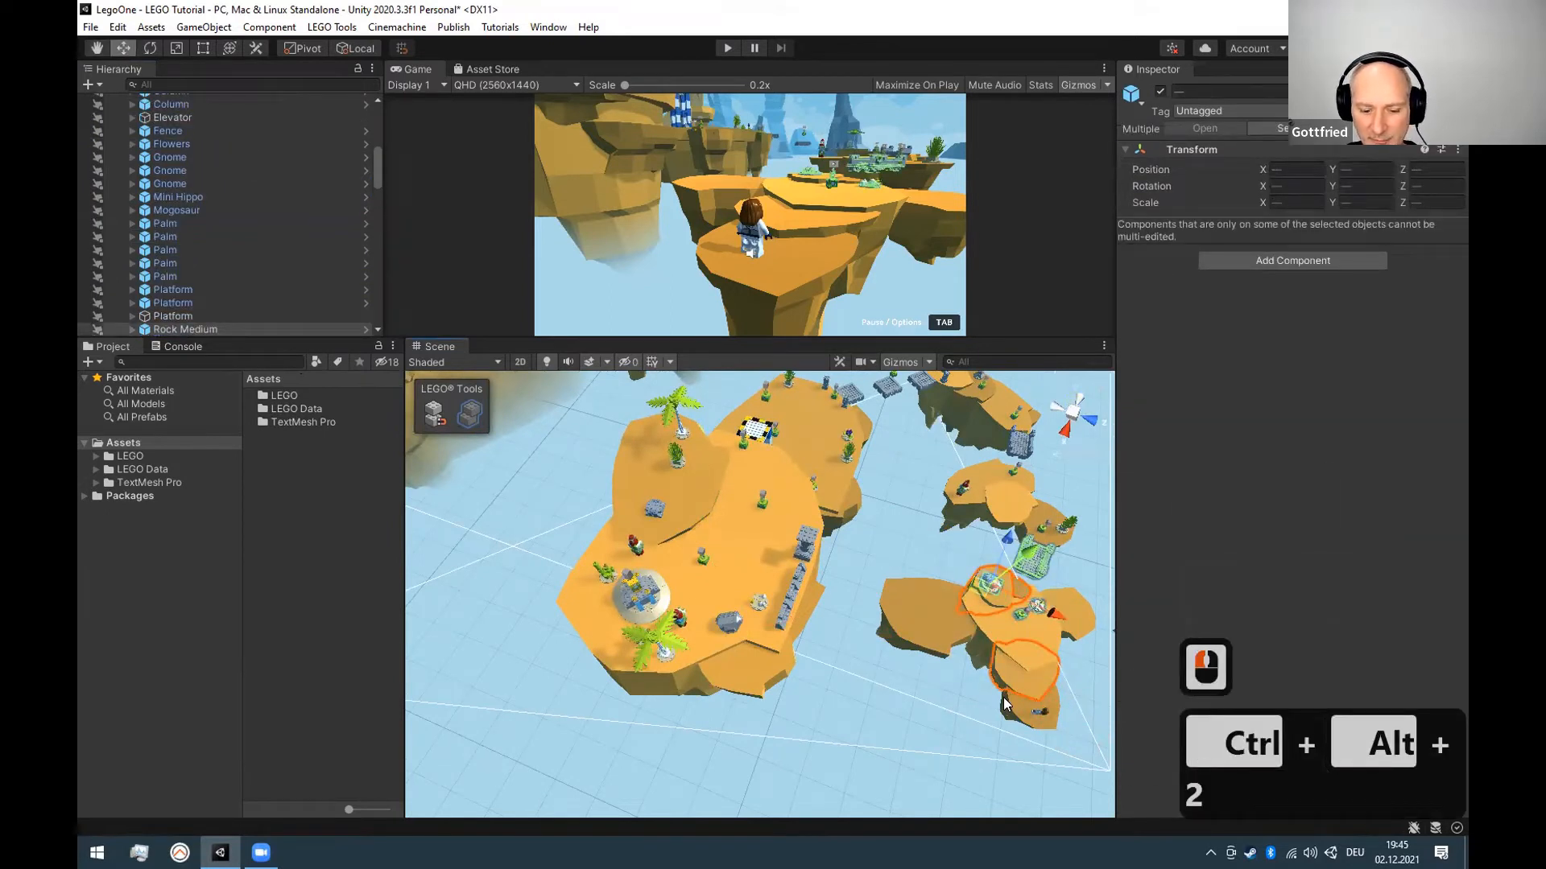
Load stored selections 1 and 2 alternately several times, ending with slot 2.
{"action": "key", "text": "shift"}
{"action": "key", "text": "ctrl+shift+1"}
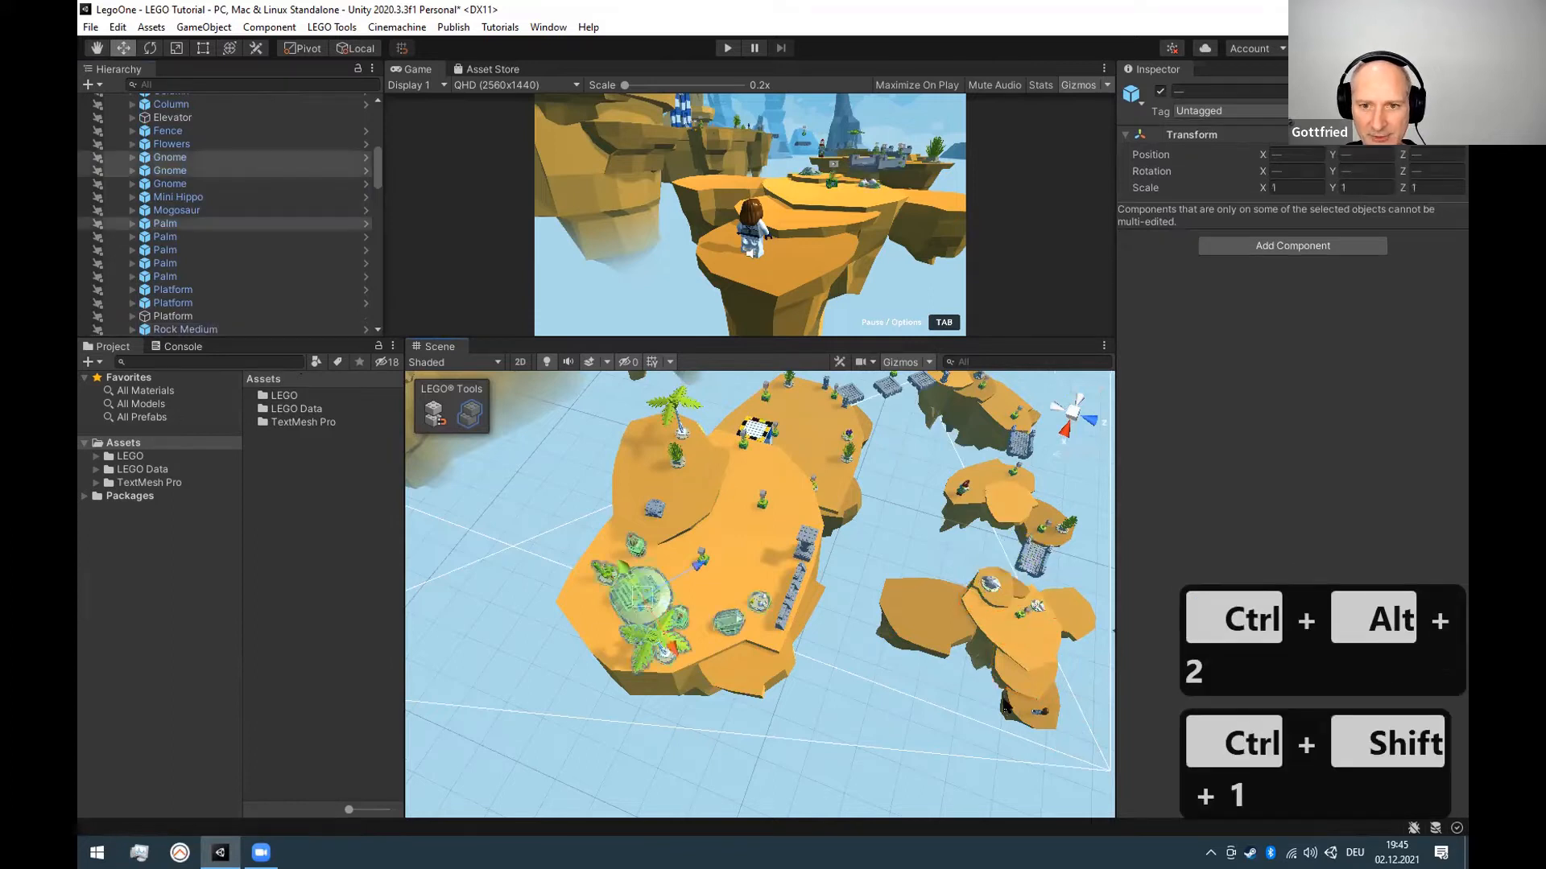
{"action": "key", "text": "ctrl+shift+2"}
{"action": "key", "text": "ctrl+shift+1"}
{"action": "key", "text": "ctrl+shift+2"}
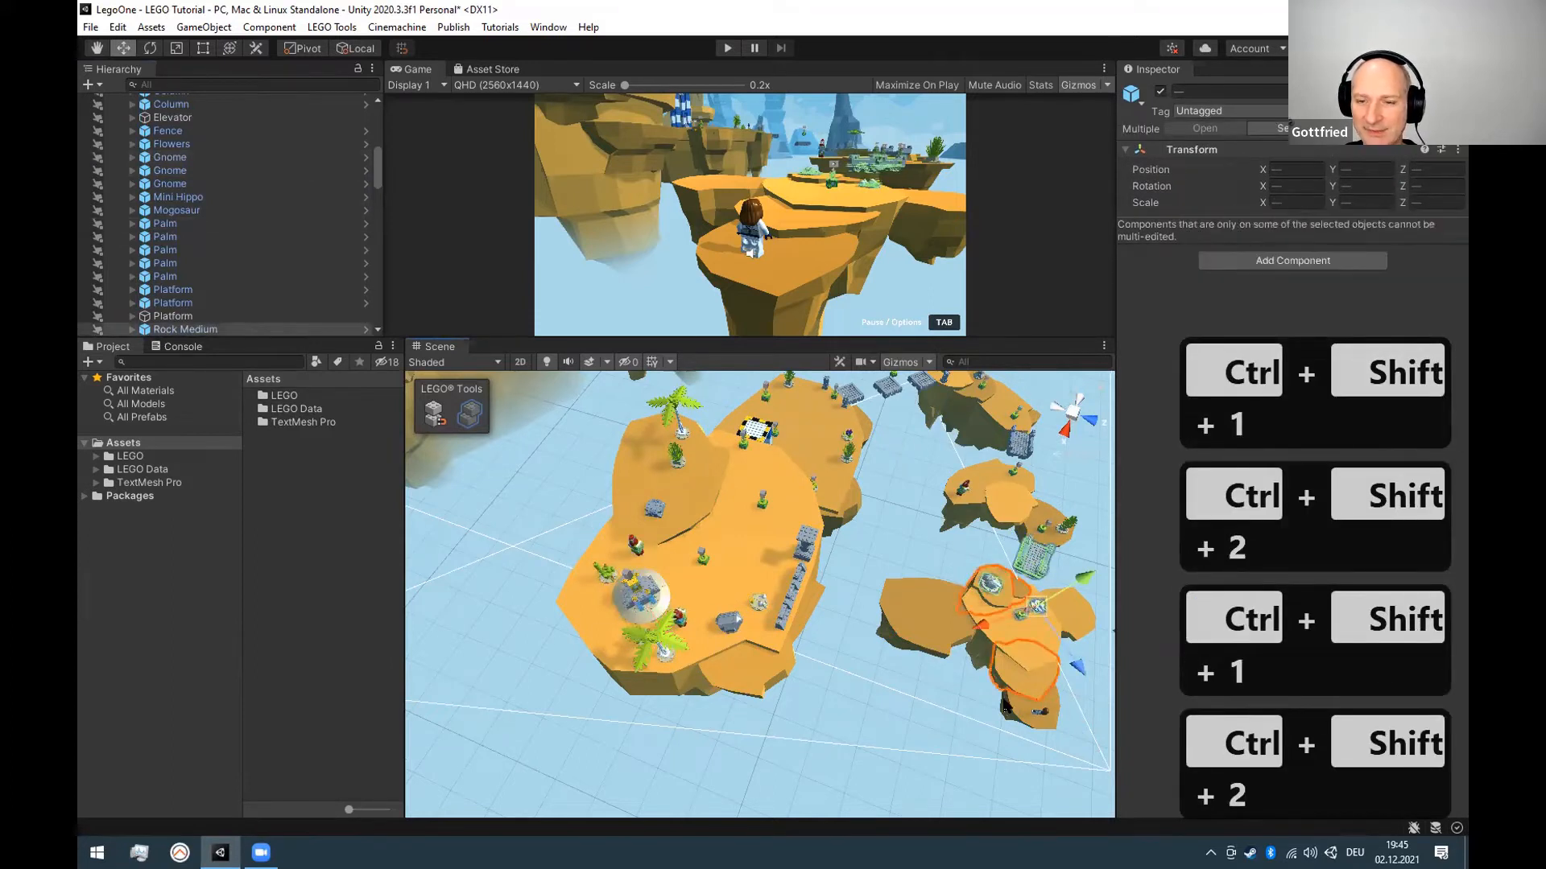
{"action": "key", "text": "ctrl+shift+1"}
{"action": "key", "text": "ctrl+shift+2"}
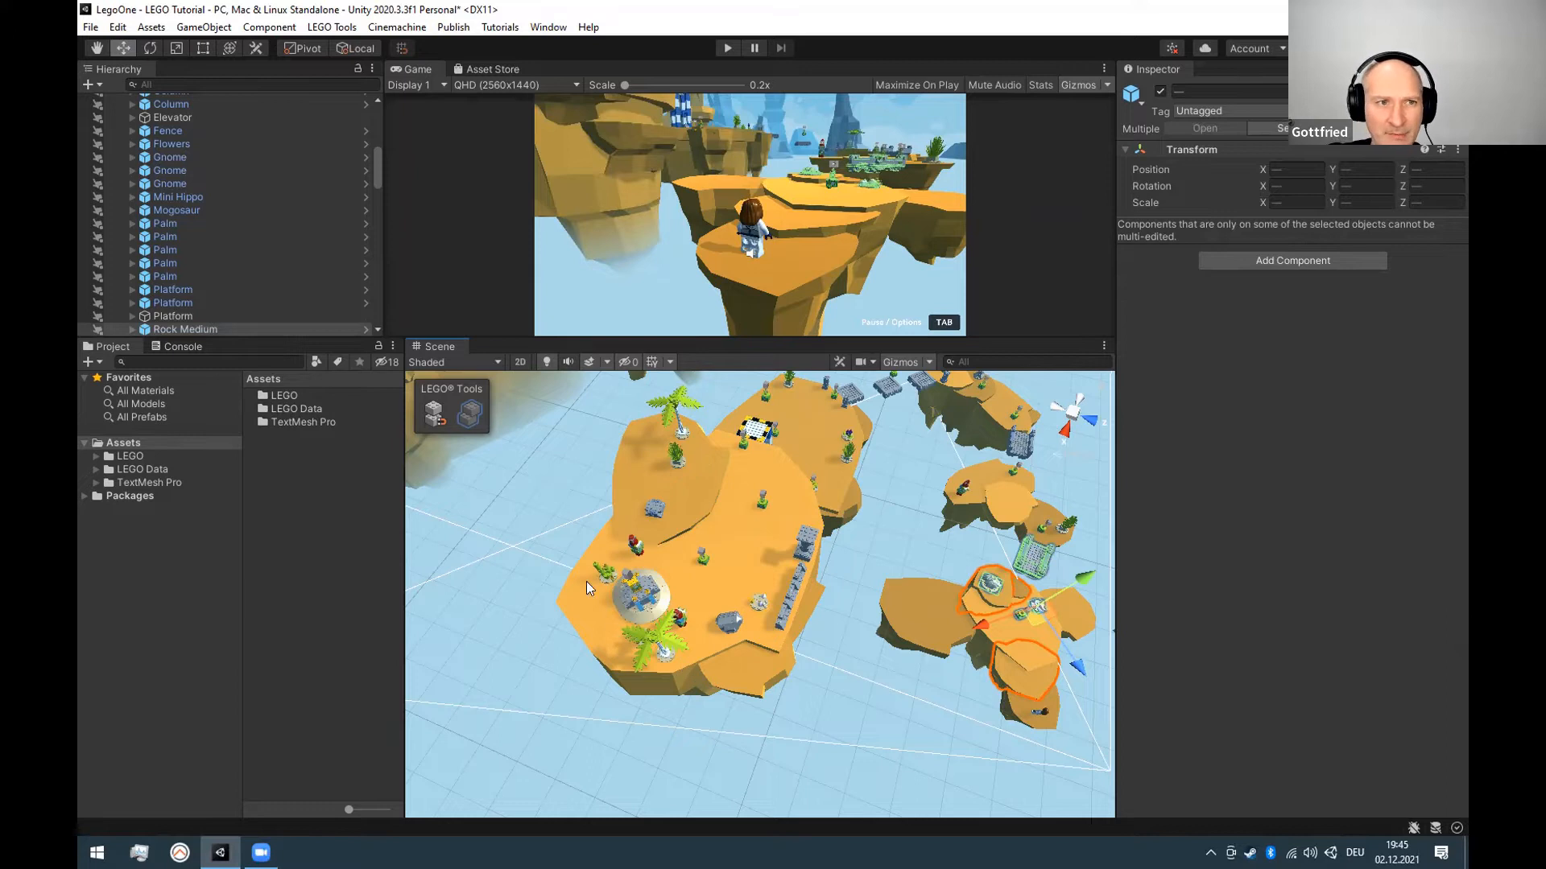
Move the Hierarchy selection from a LEGO Models child up to its parent and collapse LEGO Models.
{"action": "left_click", "coordinate": [295, 316]}
{"action": "key", "text": "Left"}
{"action": "key", "text": "Up"}
{"action": "key", "text": "Up"}
{"action": "key", "text": "Up"}
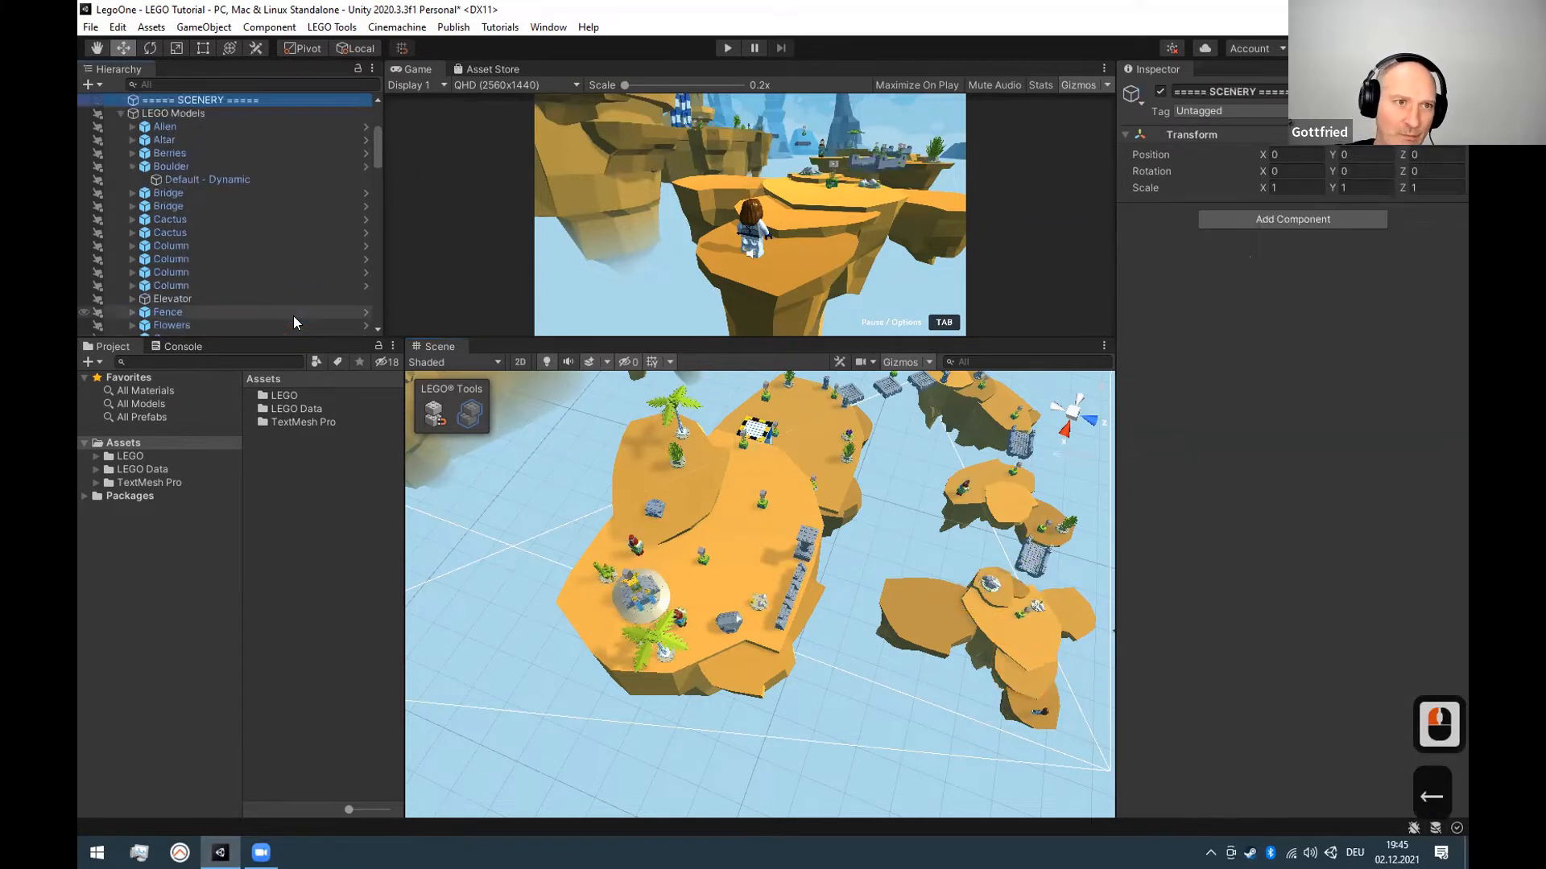
{"action": "key", "text": "Down"}
{"action": "key", "text": "Down"}
{"action": "key", "text": "Down"}
{"action": "key", "text": "Left"}
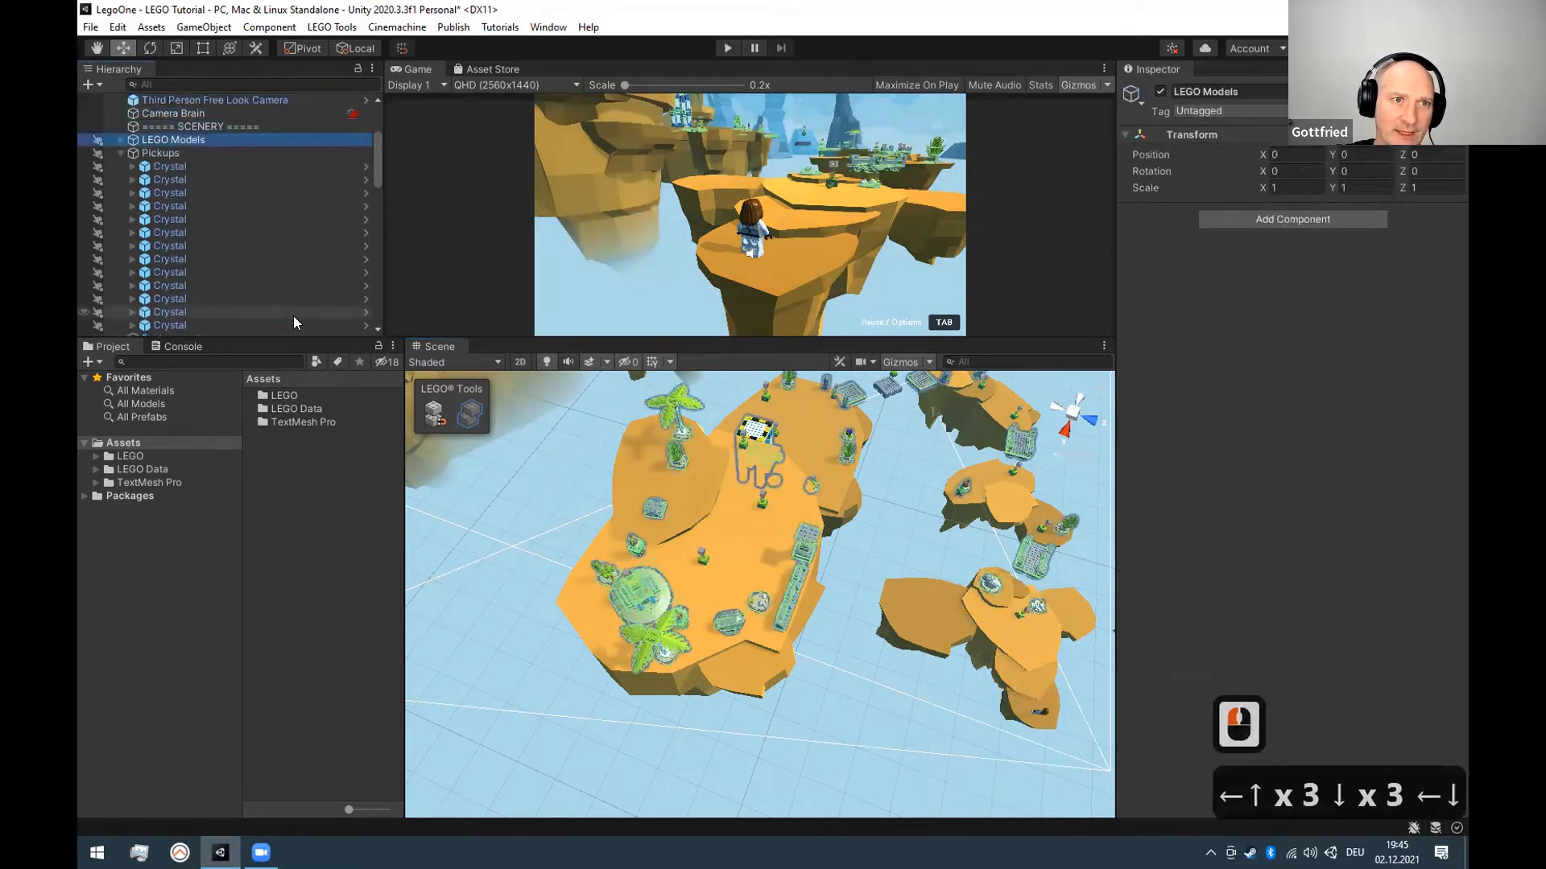
Collapse the Pickups group in the Hierarchy.
{"action": "key", "text": "Down"}
{"action": "key", "text": "Left"}
{"action": "key", "text": "Up"}
{"action": "key", "text": "Down"}
{"action": "key", "text": "Down"}
Move the selection up and down through the collapsed root objects in the Hierarchy.
{"action": "key", "text": "Up"}
{"action": "key", "text": "Up"}
{"action": "key", "text": "Up"}
{"action": "key", "text": "Up"}
{"action": "key", "text": "Up"}
{"action": "key", "text": "Up"}
{"action": "key", "text": "Up"}
{"action": "key", "text": "Up"}
{"action": "key", "text": "Up"}
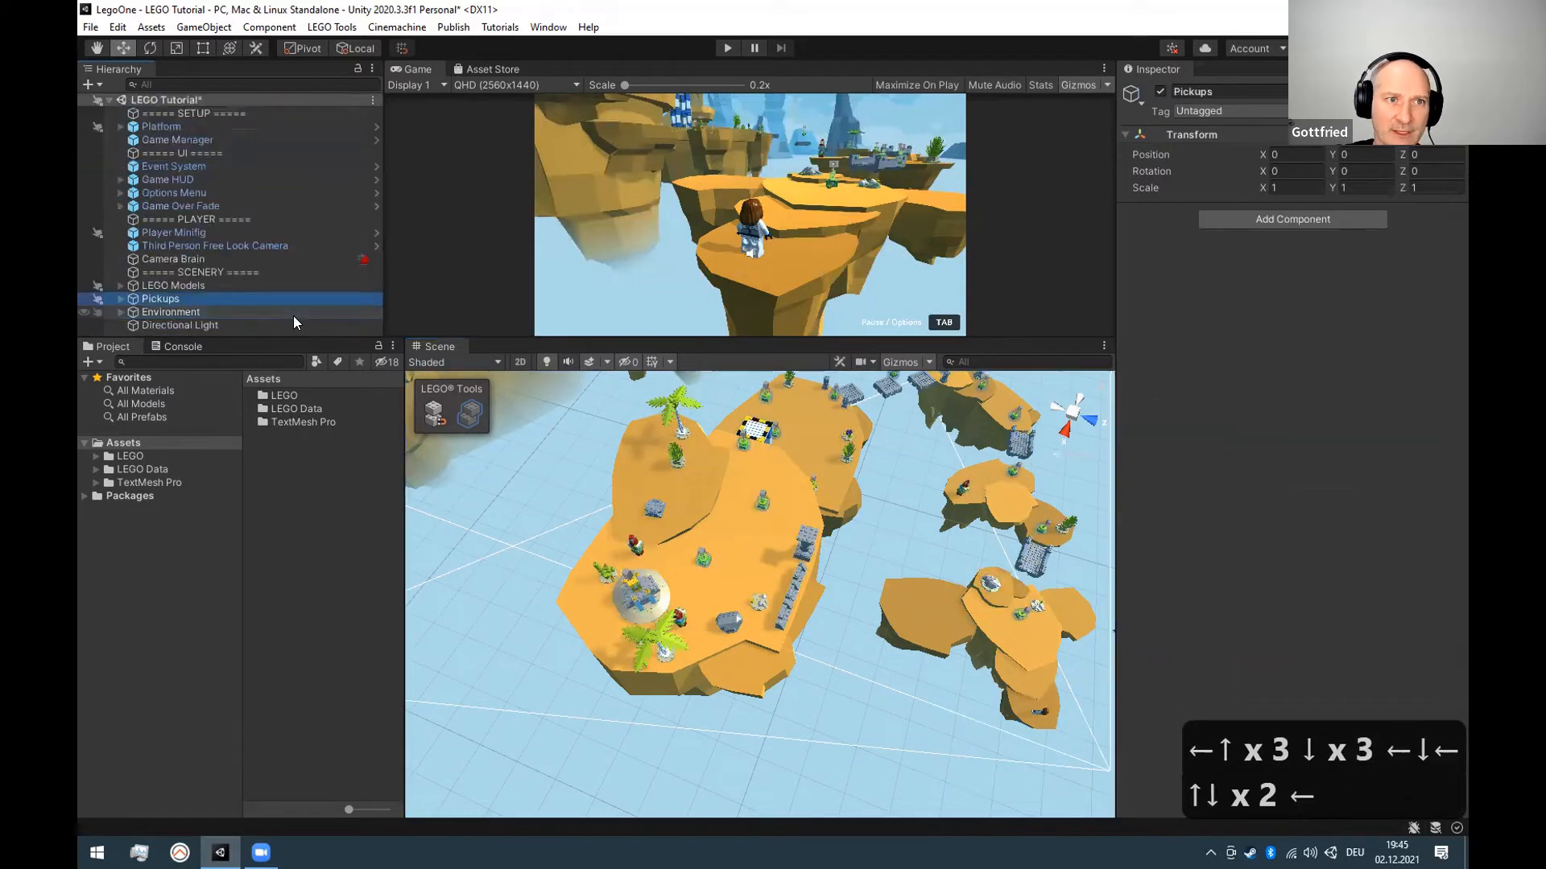
{"action": "key", "text": "Down"}
{"action": "key", "text": "Down"}
{"action": "key", "text": "Down"}
{"action": "key", "text": "Down"}
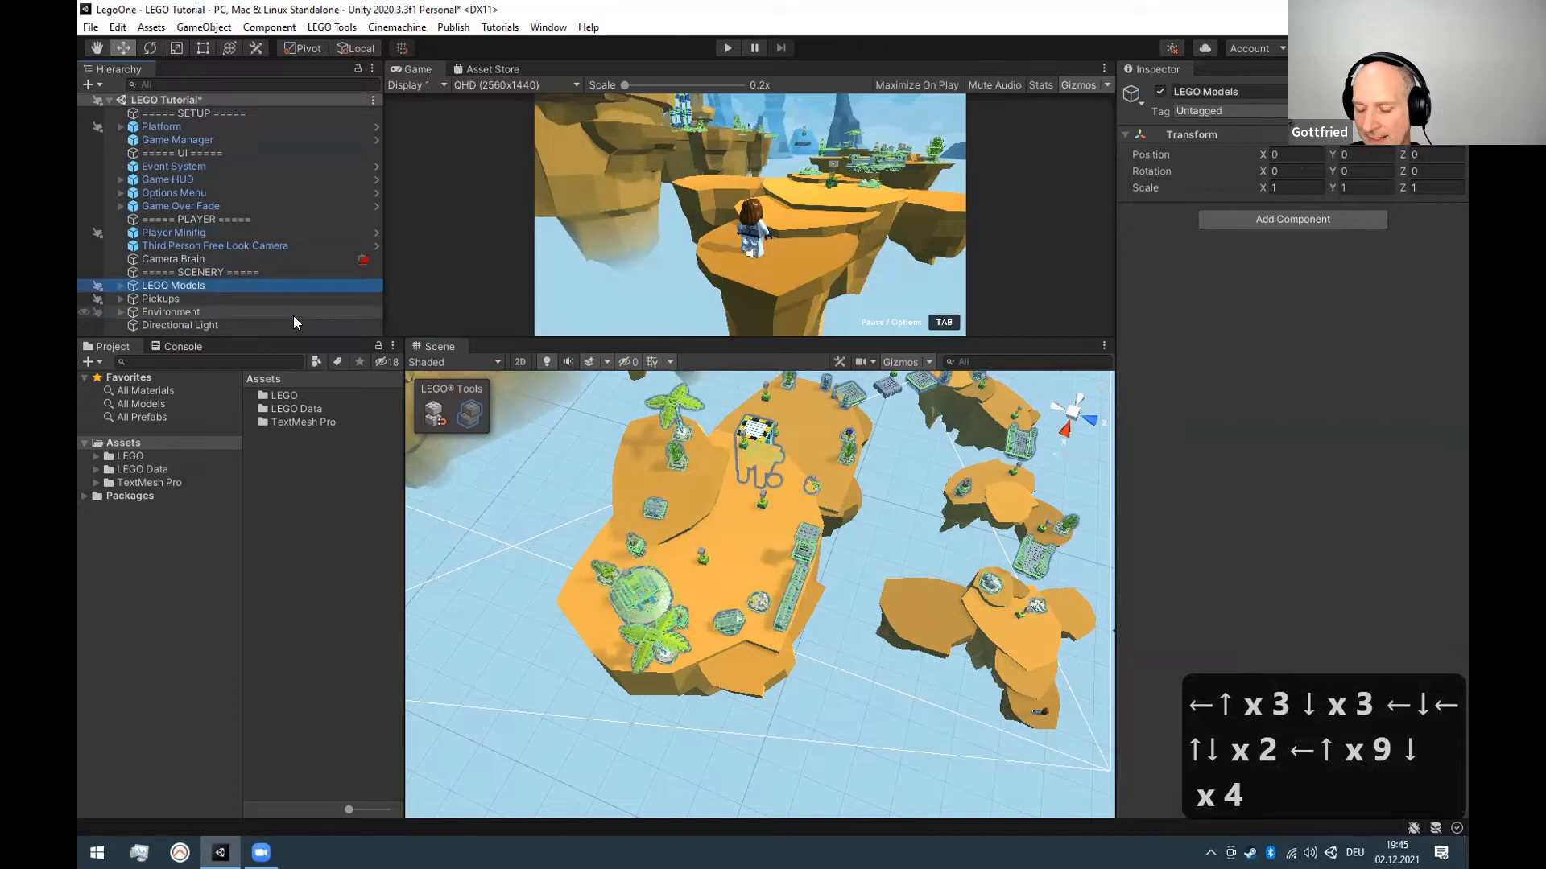
{"action": "key", "text": "Up"}
{"action": "key", "text": "Up"}
{"action": "key", "text": "Down"}
{"action": "key", "text": "Down"}
{"action": "key", "text": "Down"}
Expand LEGO Models in the Hierarchy and make the Hierarchy and Game views taller.
{"action": "key", "text": "Up"}
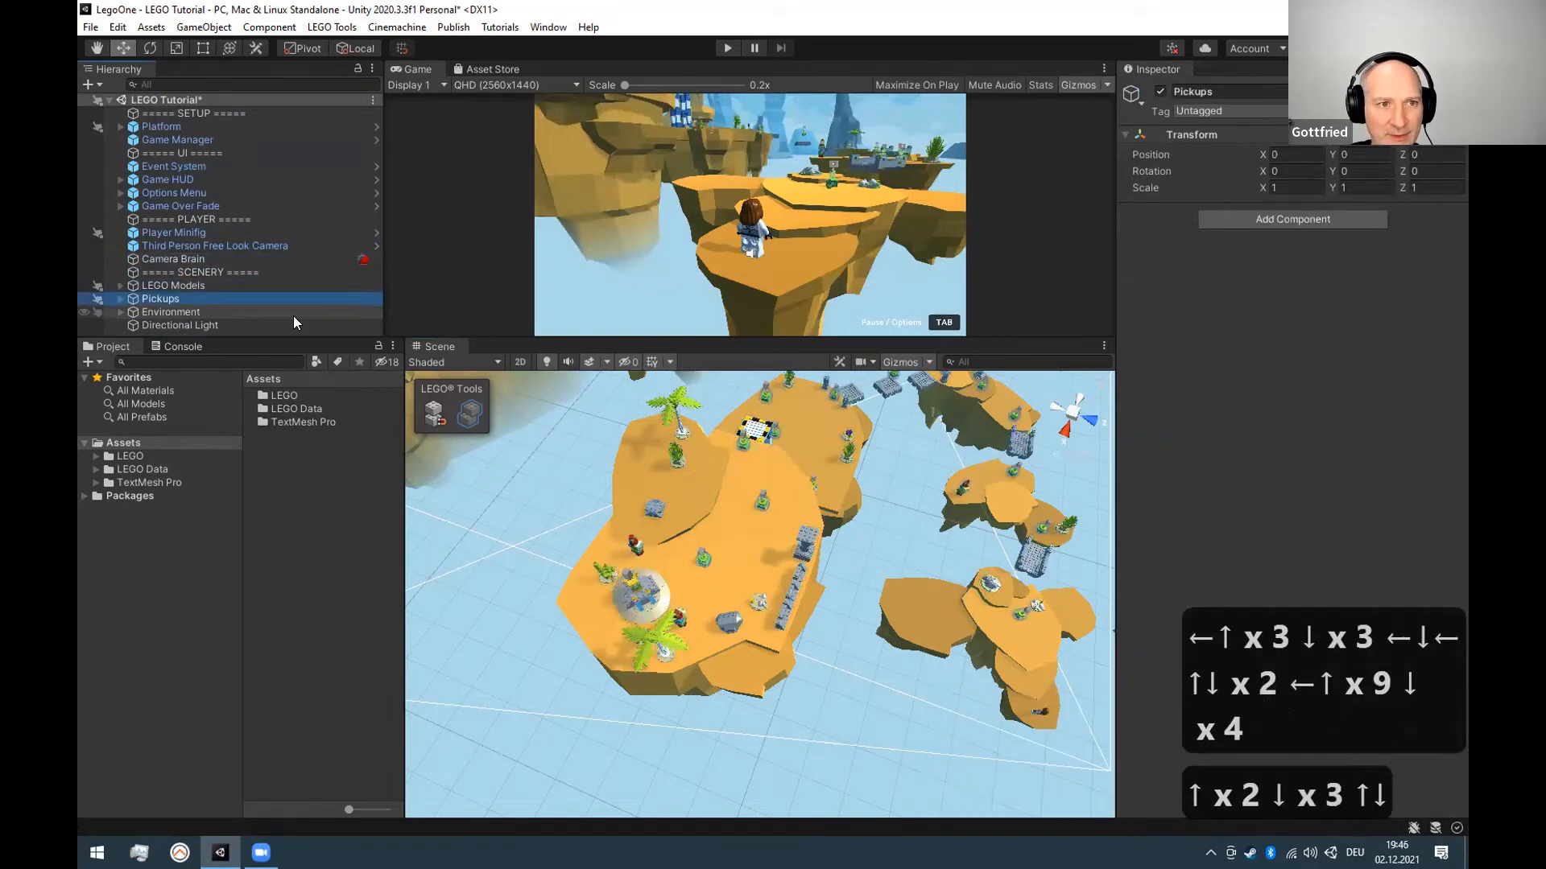
{"action": "key", "text": "Right"}
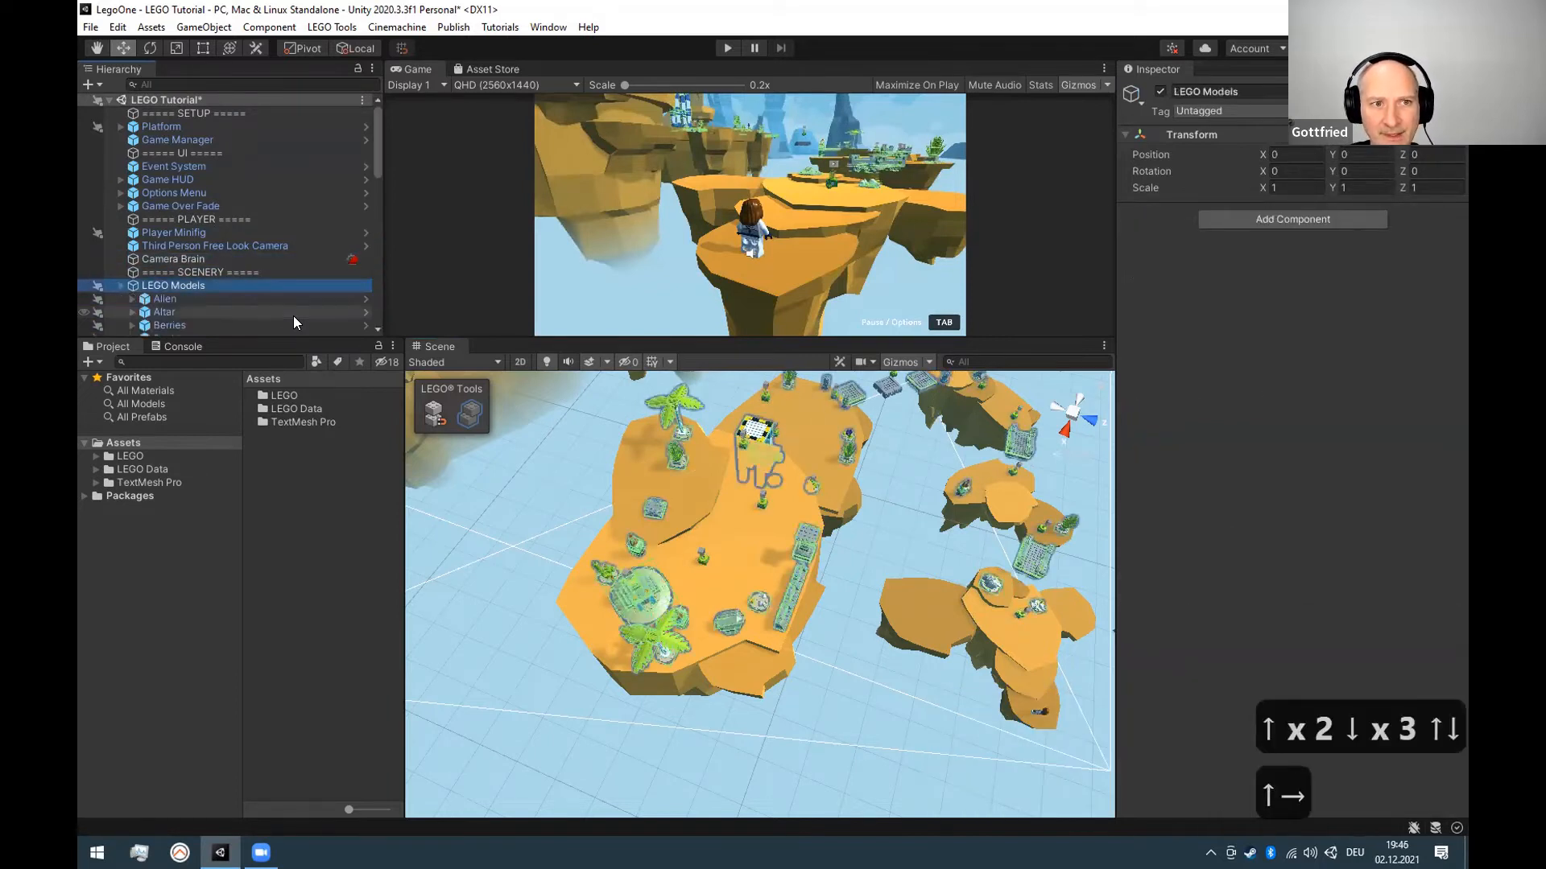
{"action": "left_click_drag", "start_coordinate": [497, 337], "coordinate": [504, 491]}
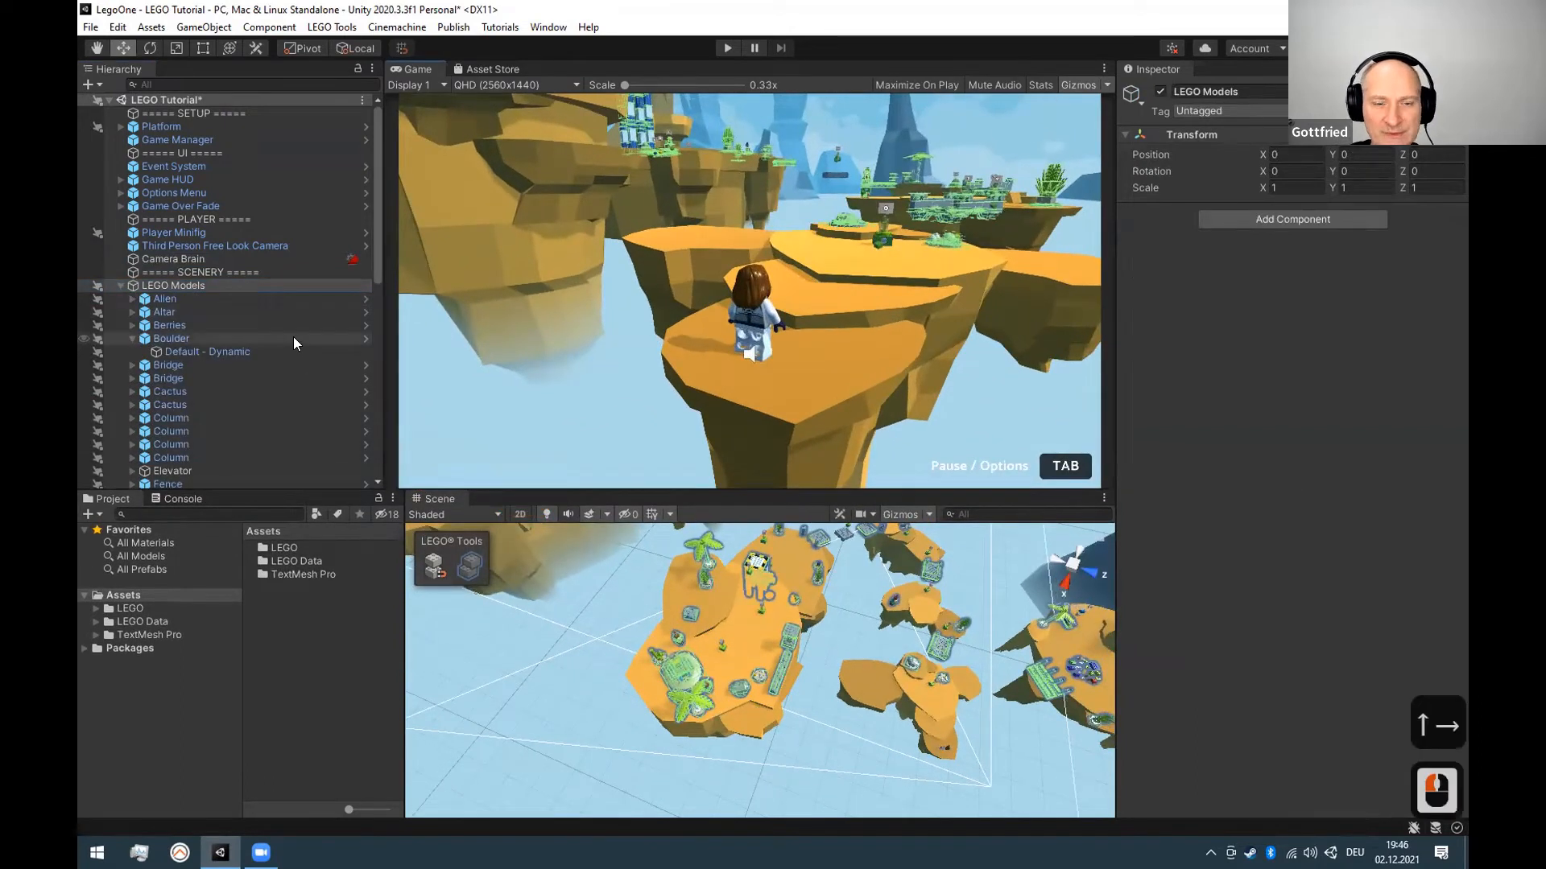
Collapse Boulder and then its parent LEGO Models in the Hierarchy.
{"action": "key", "text": "Left"}
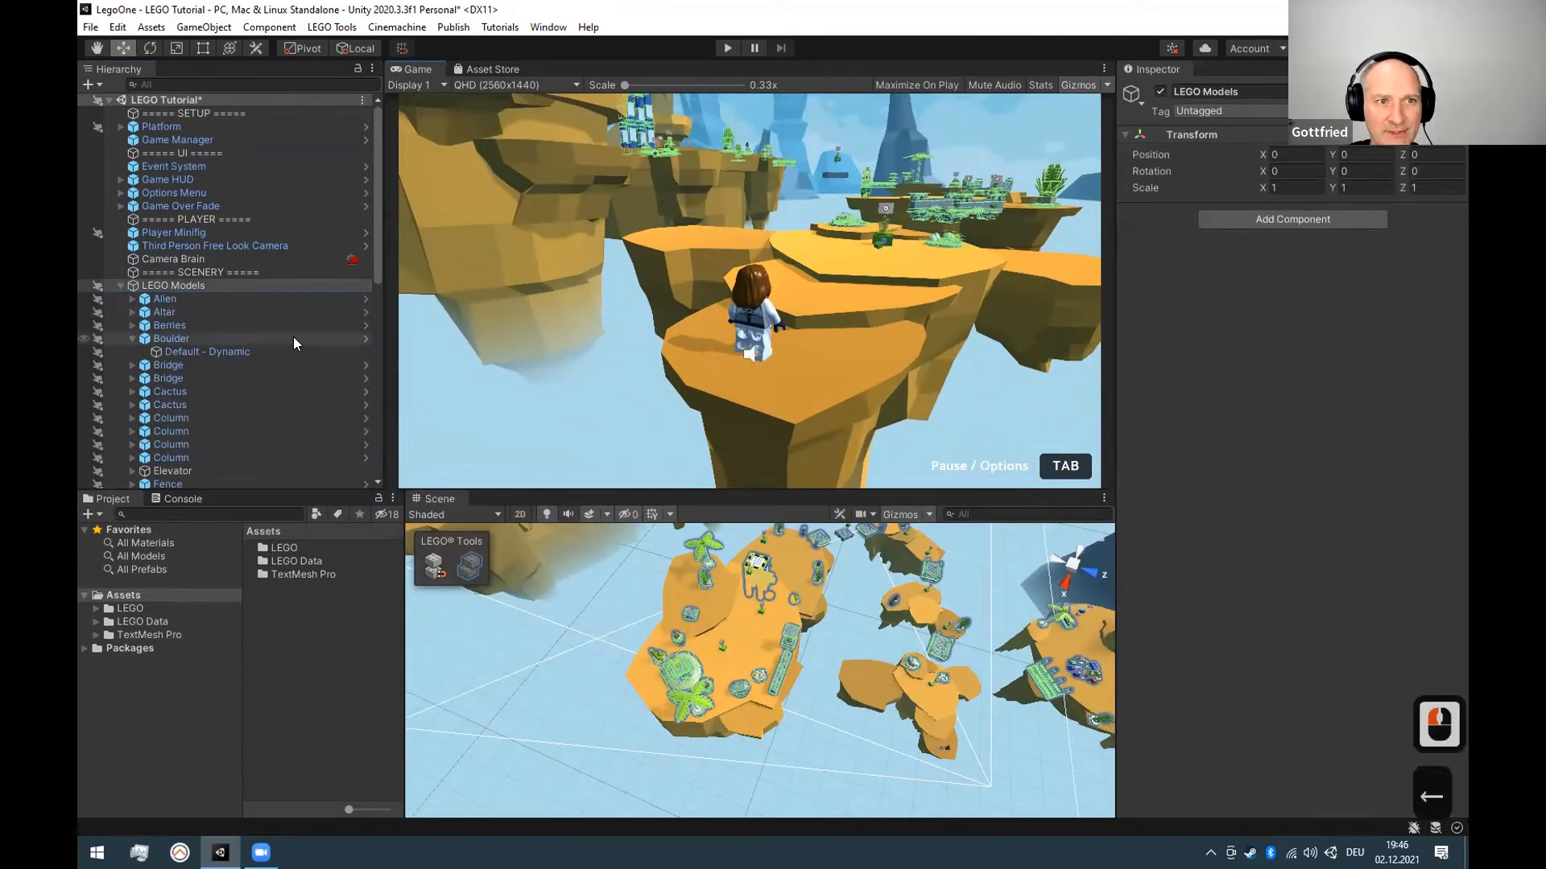
{"action": "left_click", "coordinate": [294, 339]}
{"action": "key", "text": "Left"}
{"action": "key", "text": "Left"}
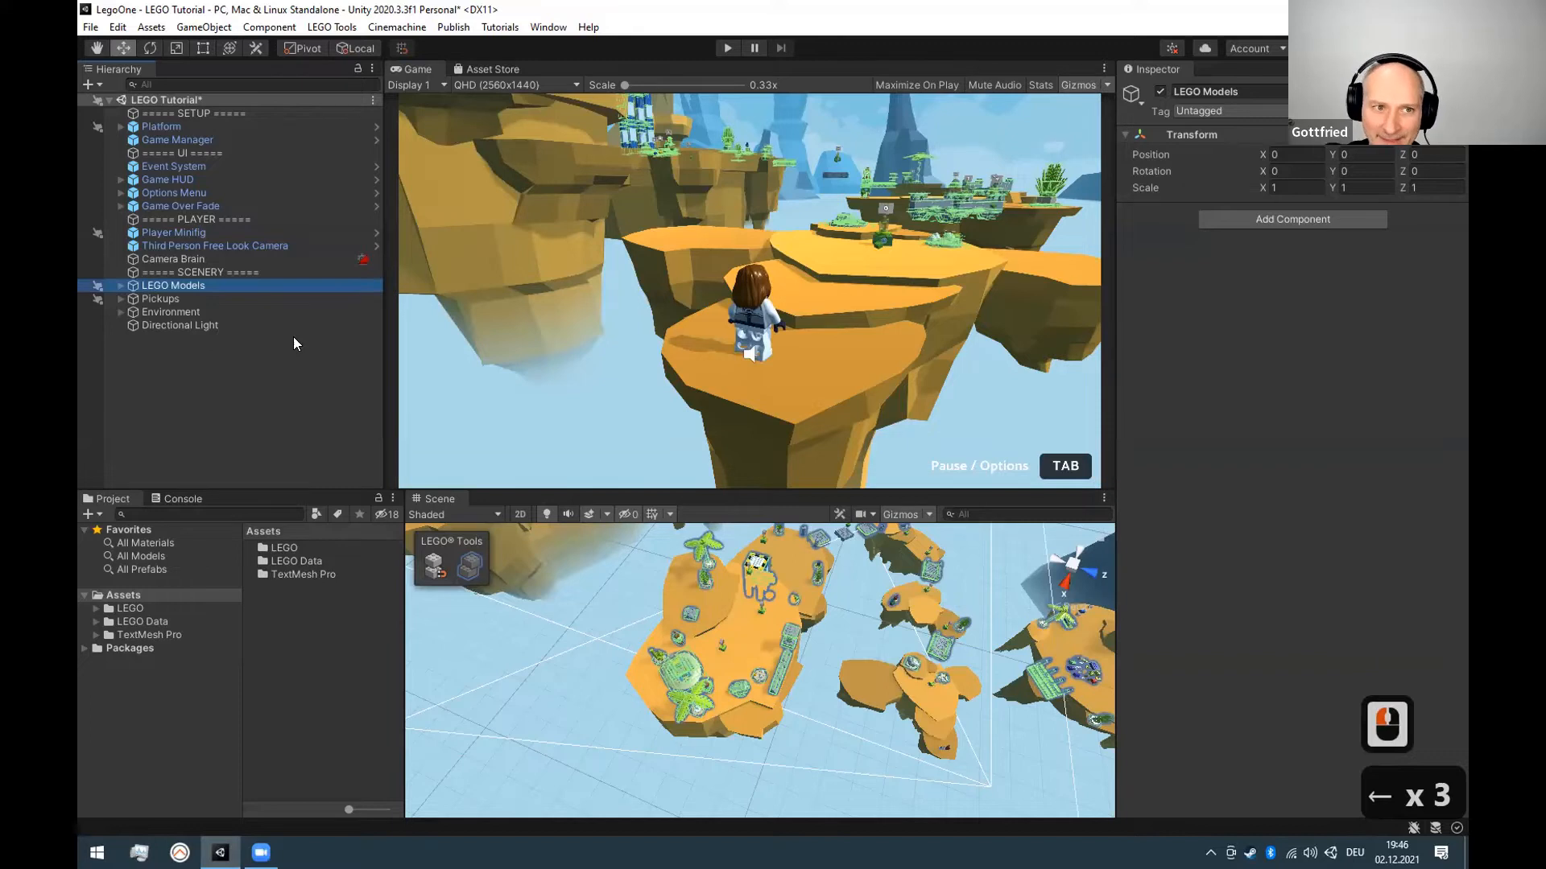
Expand LEGO Models together with all its nested children and move the selection down to Altar.
{"action": "key", "text": "alt"}
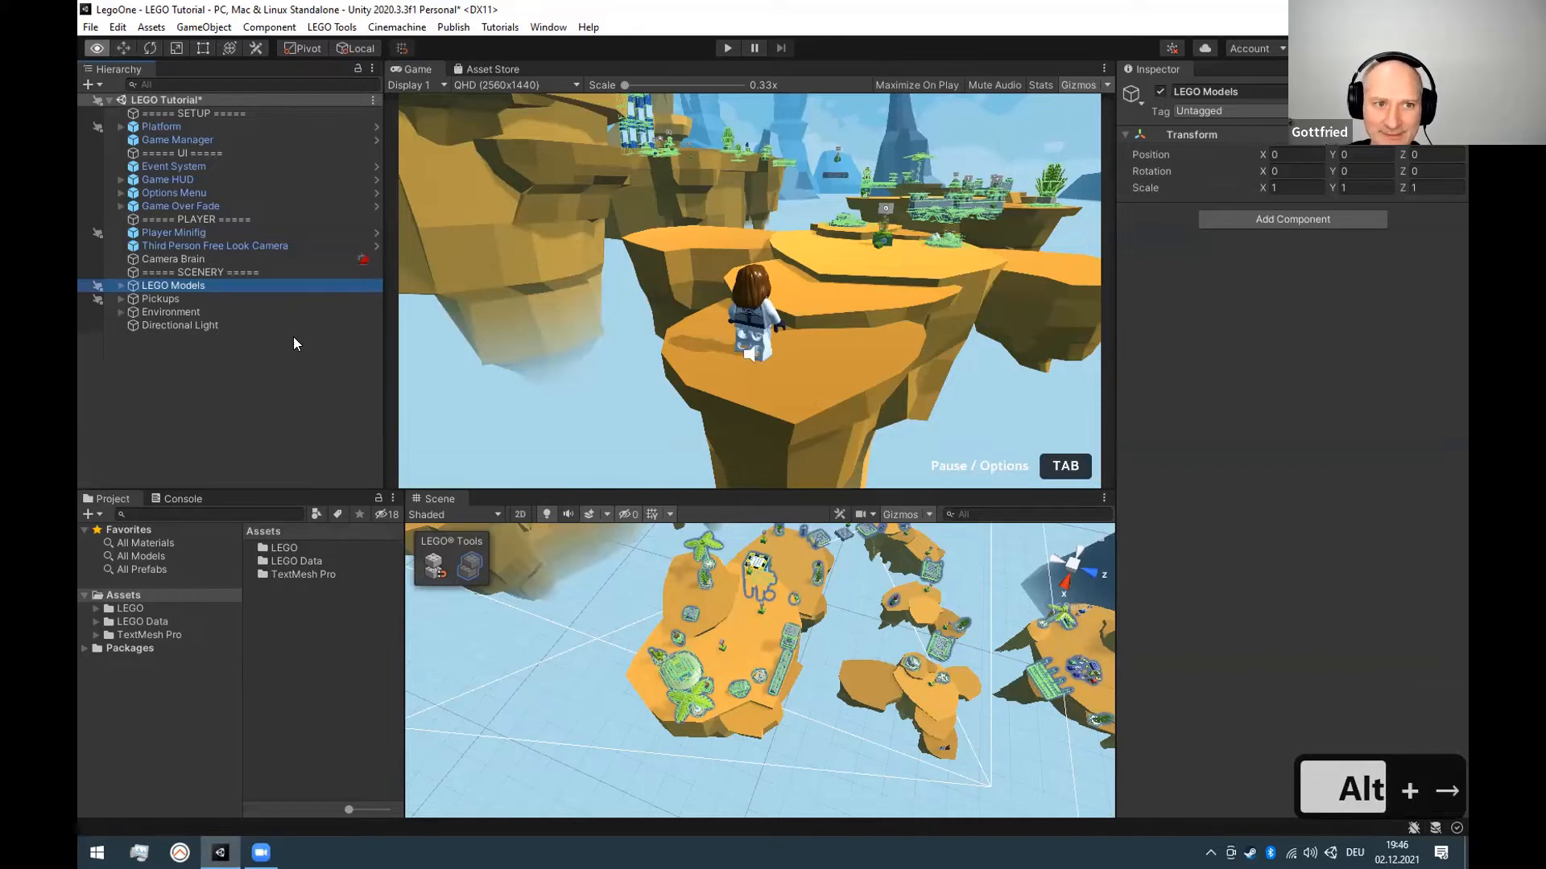
{"action": "key", "text": "alt+Right"}
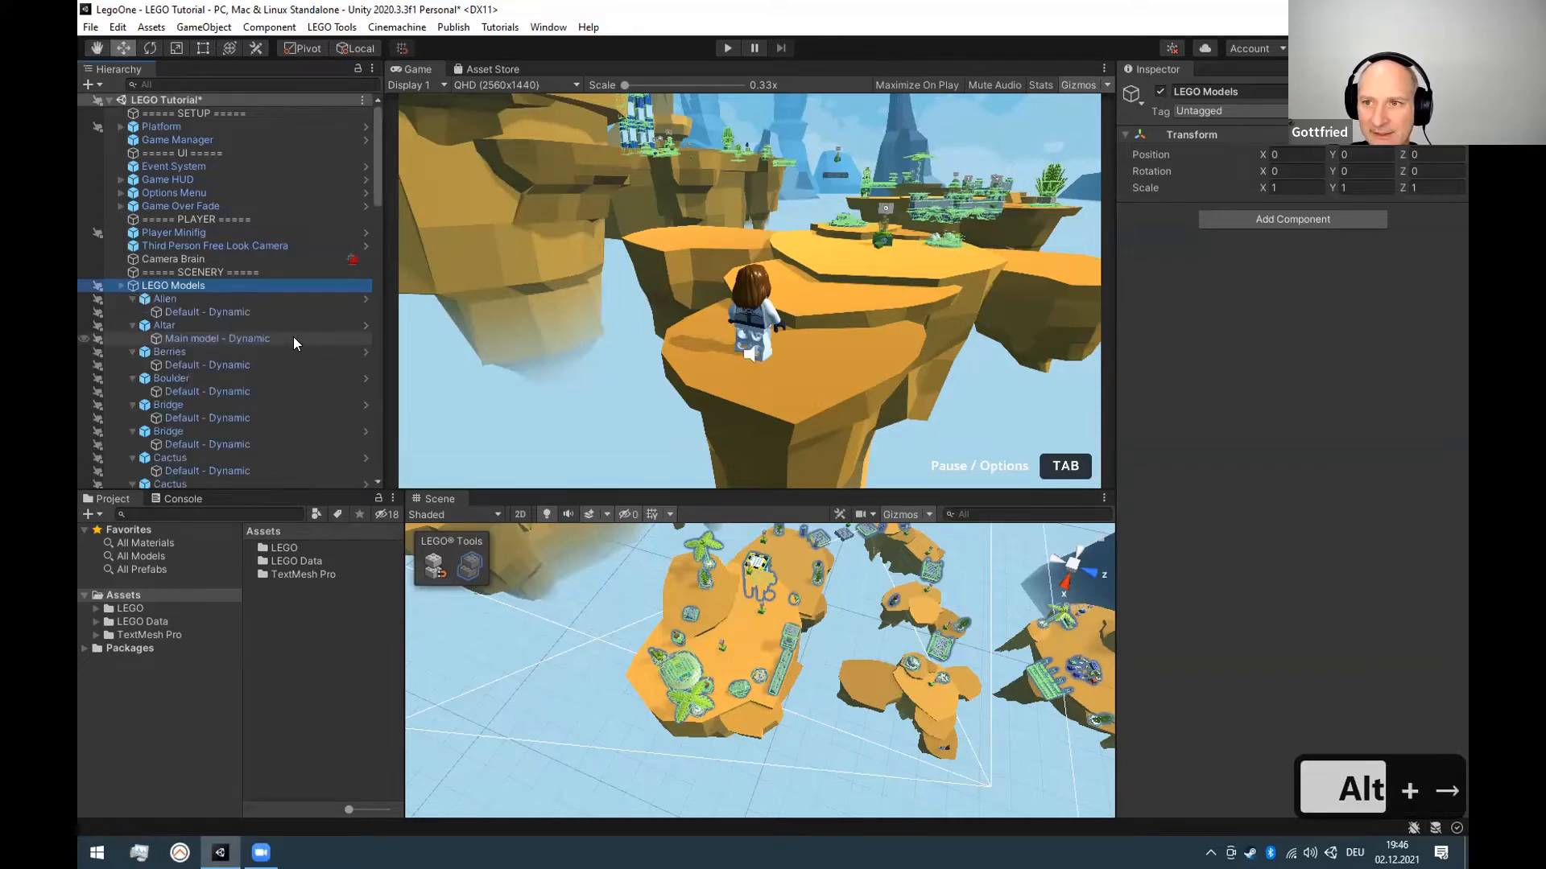
{"action": "key", "text": "Down"}
{"action": "key", "text": "Down"}
{"action": "key", "text": "Down"}
{"action": "key", "text": "Down"}
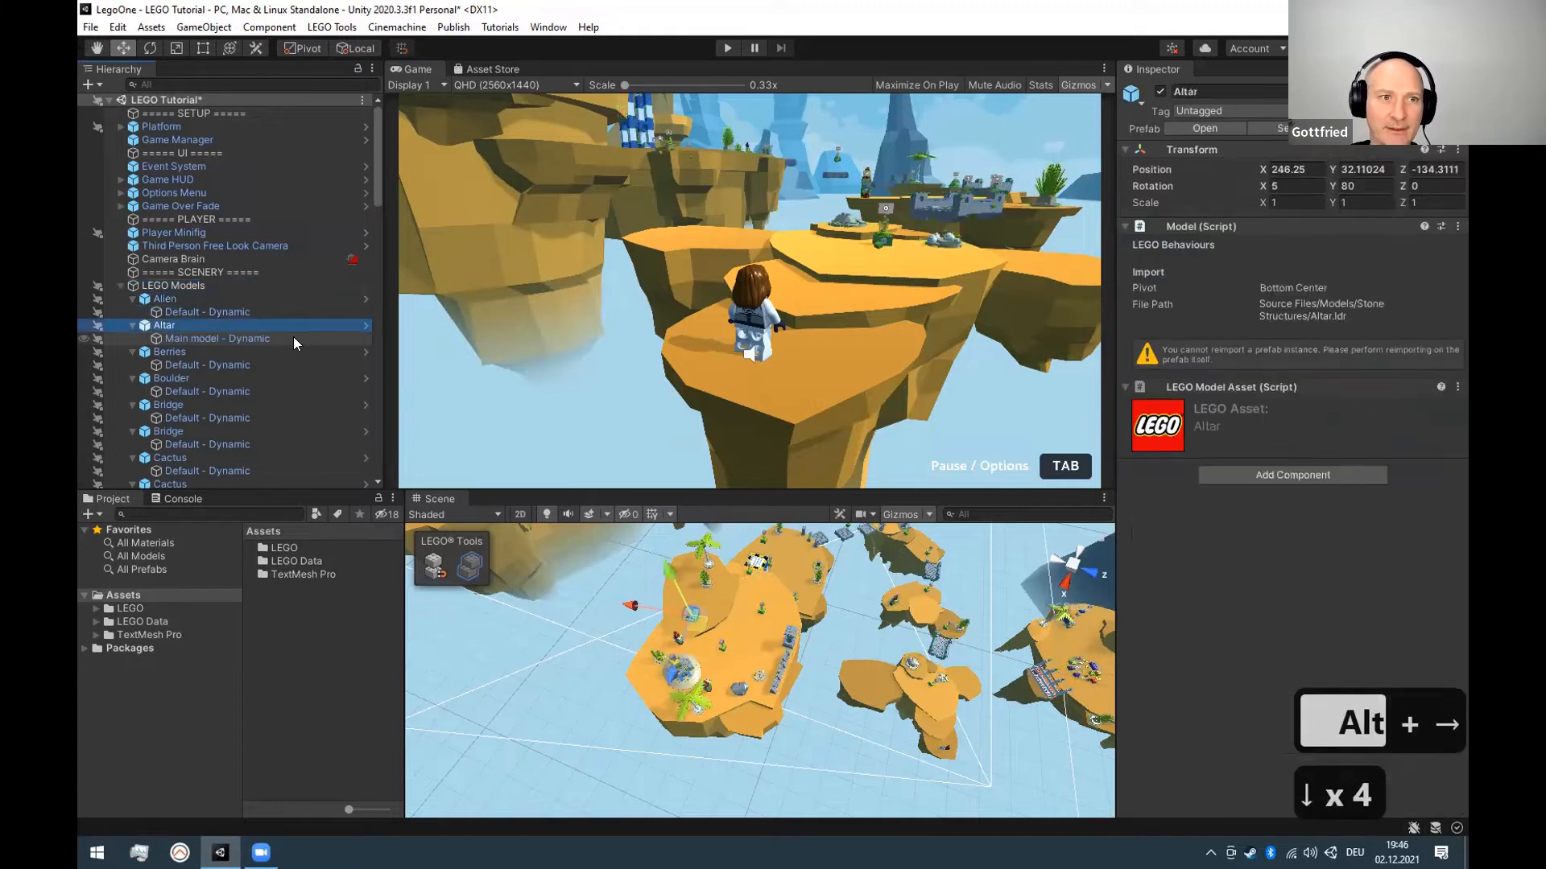
Return the selection to LEGO Models and collapse it together with all its nested children.
{"action": "key", "text": "Up"}
{"action": "key", "text": "Up"}
{"action": "key", "text": "Up"}
{"action": "key", "text": "Up"}
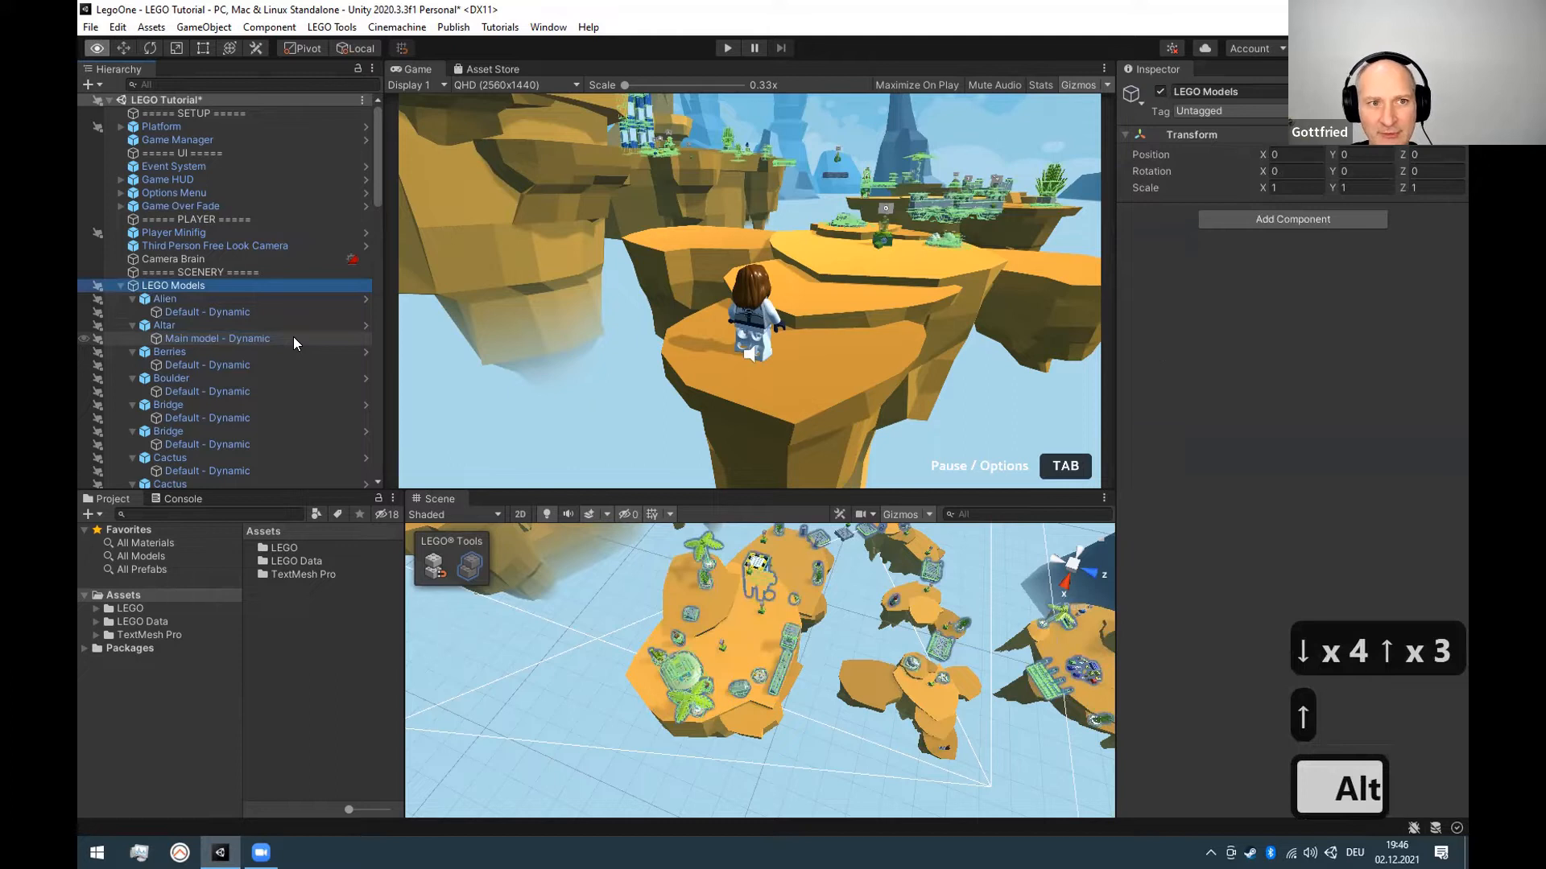
{"action": "key", "text": "alt+Left"}
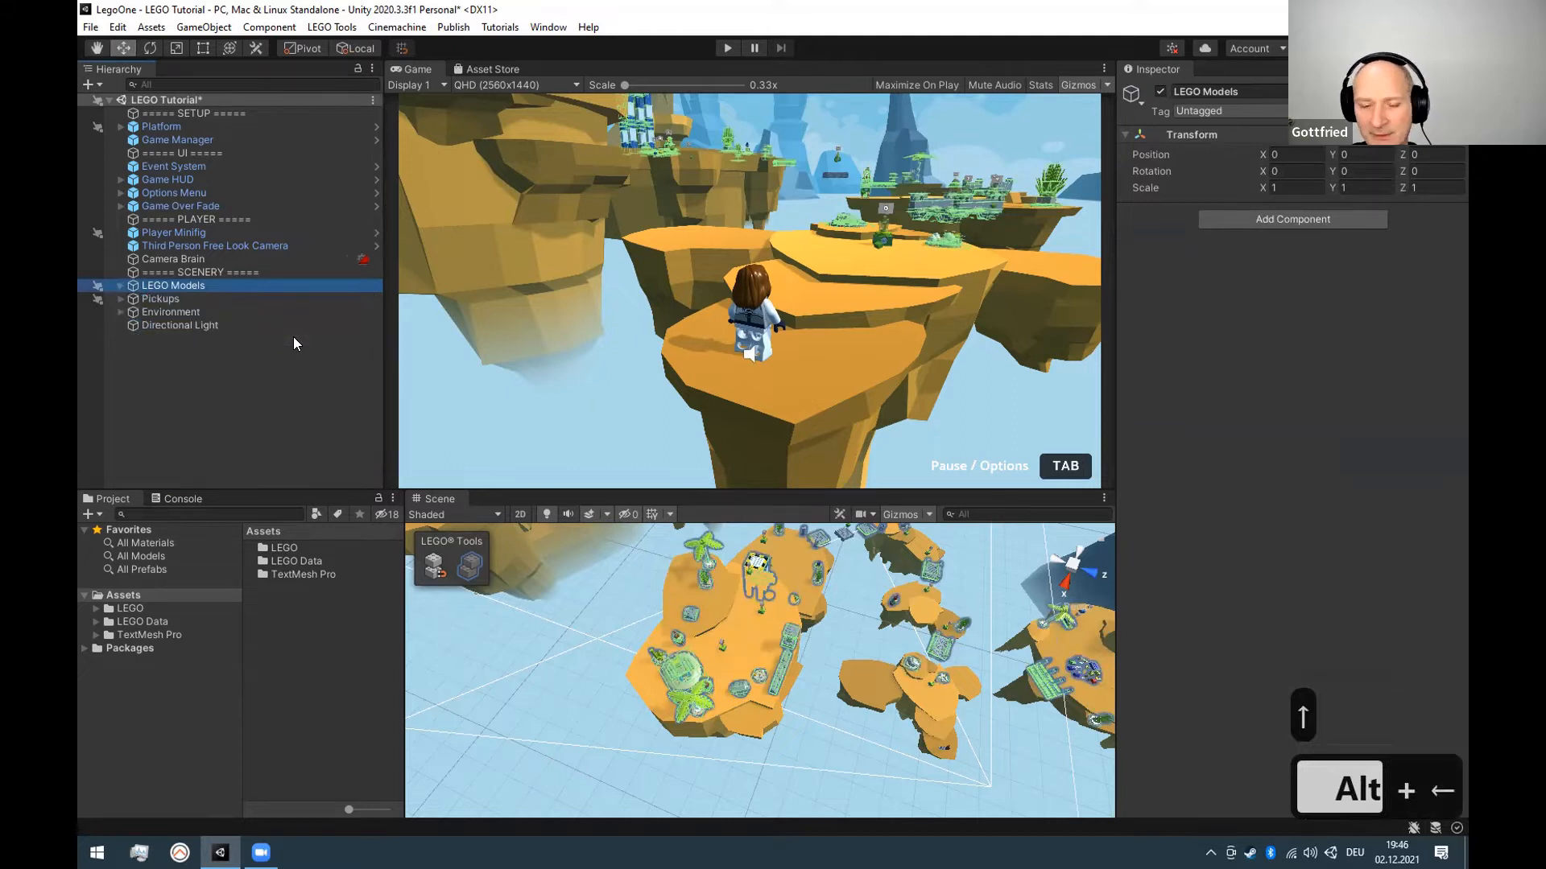
Expand only the first level of LEGO Models, then select Alien and expand it.
{"action": "key", "text": "Right"}
{"action": "key", "text": "Down"}
{"action": "key", "text": "Down"}
{"action": "key", "text": "Up"}
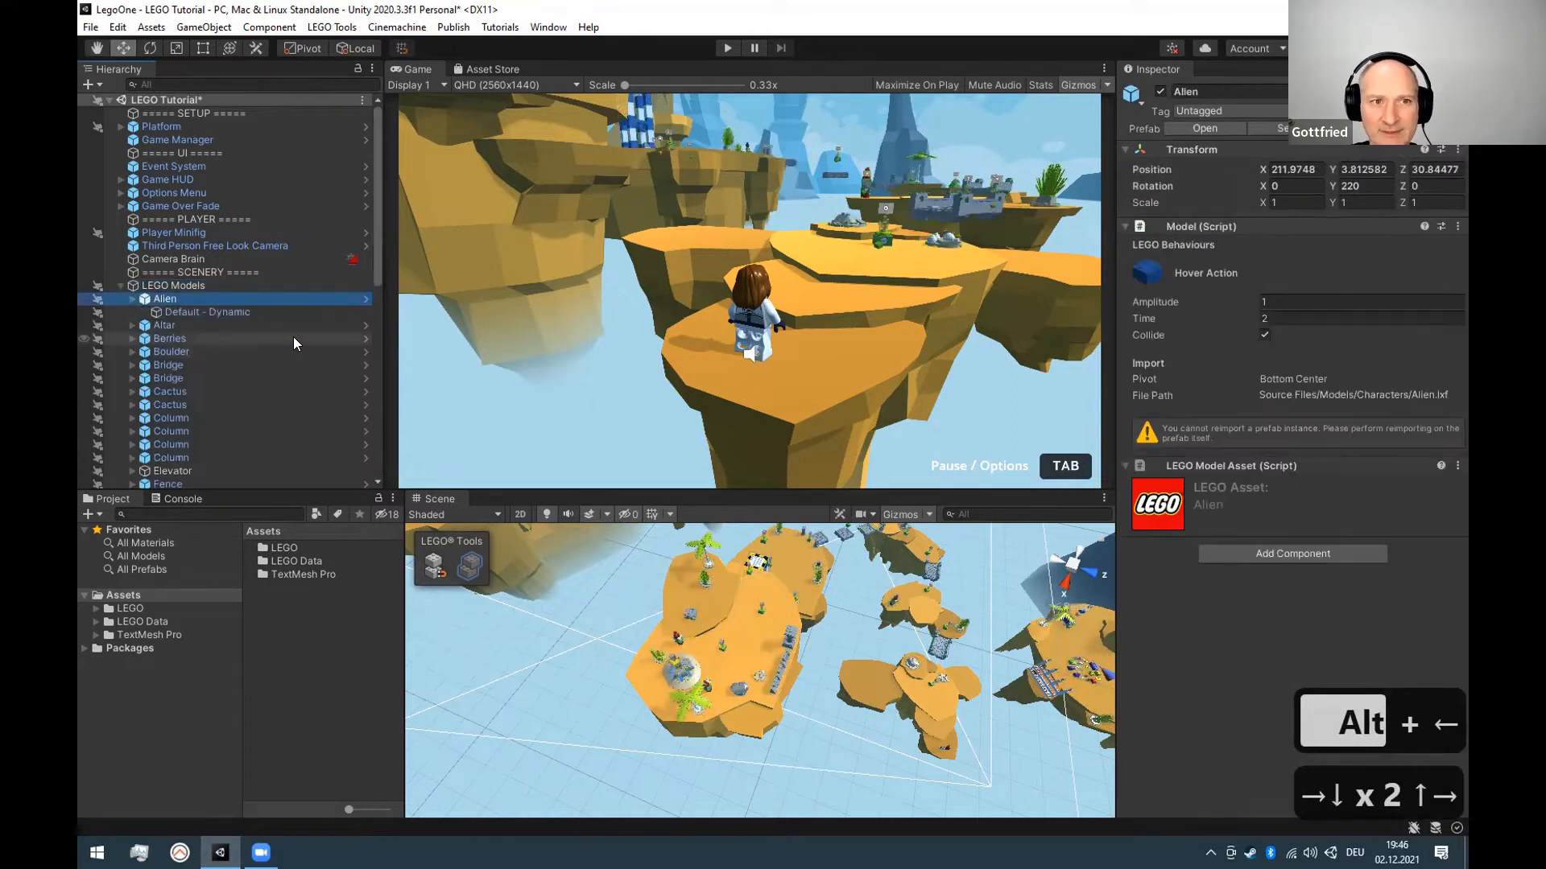
{"action": "key", "text": "Right"}
Collapse Alien and move the selection back up to its parent LEGO Models.
{"action": "key", "text": "Left"}
{"action": "key", "text": "Up"}
{"action": "key", "text": "Right"}
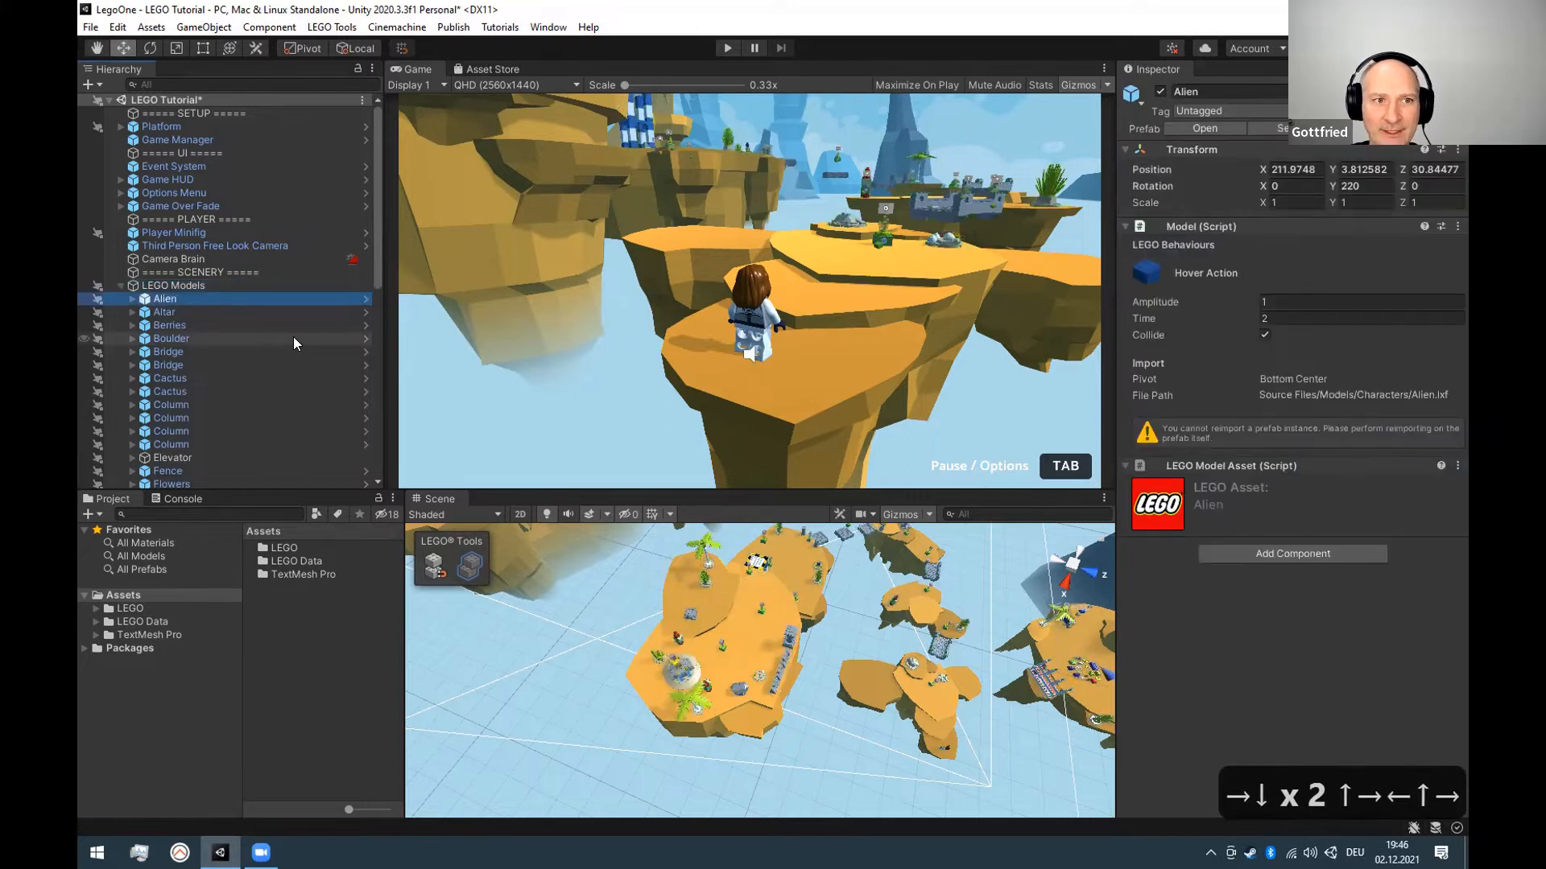
{"action": "key", "text": "Left"}
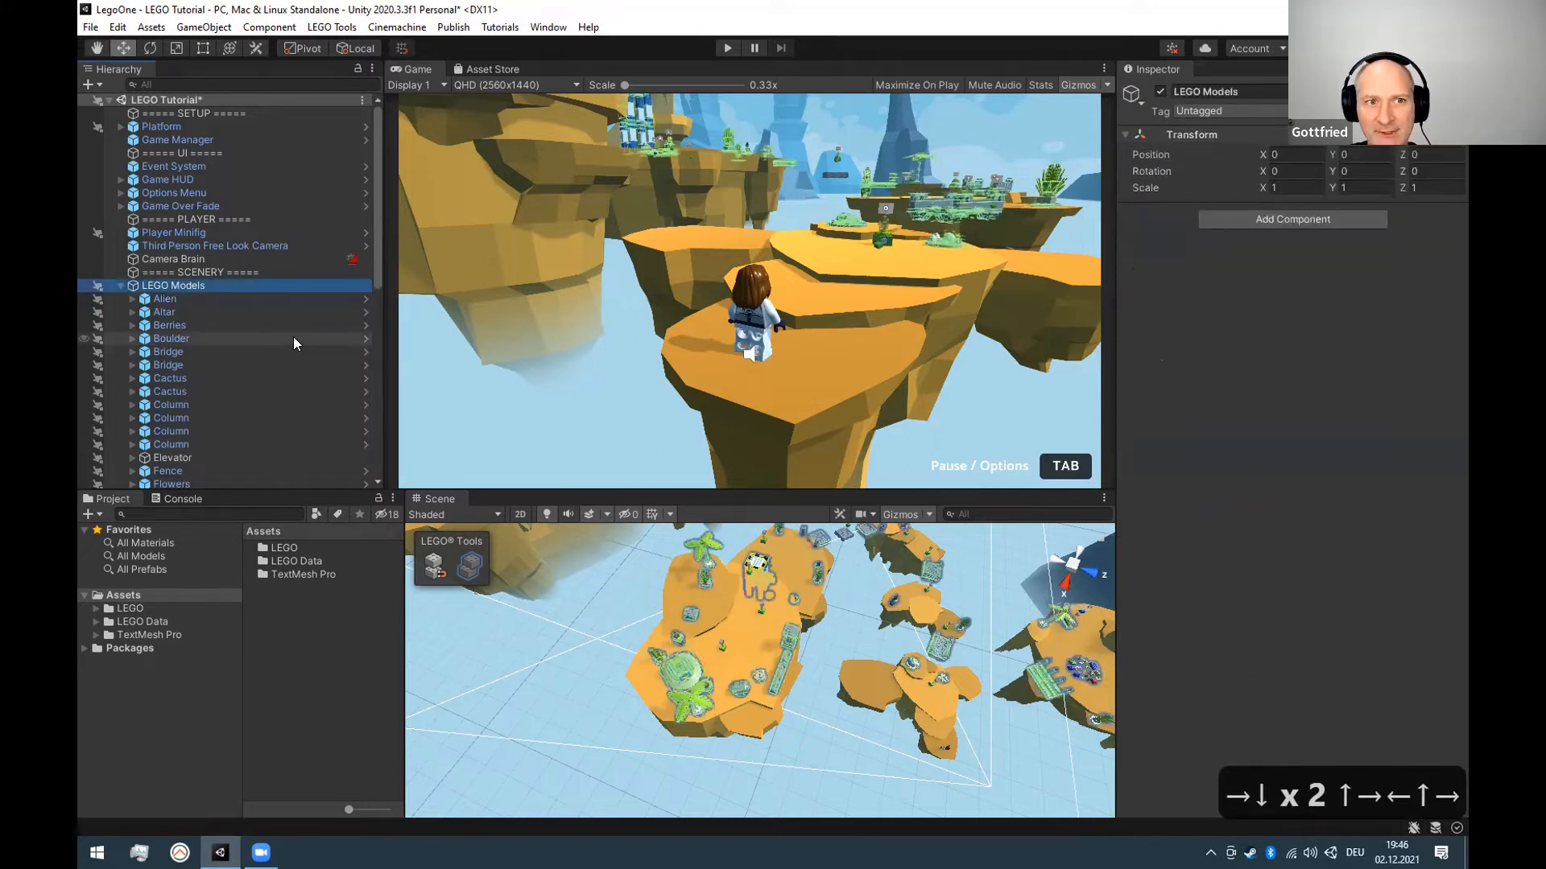
Collapse LEGO Models, then expand Pickups together with all its nested children and collapse it the same way.
{"action": "key", "text": "Left"}
{"action": "key", "text": "Down"}
{"action": "key", "text": "alt+Right"}
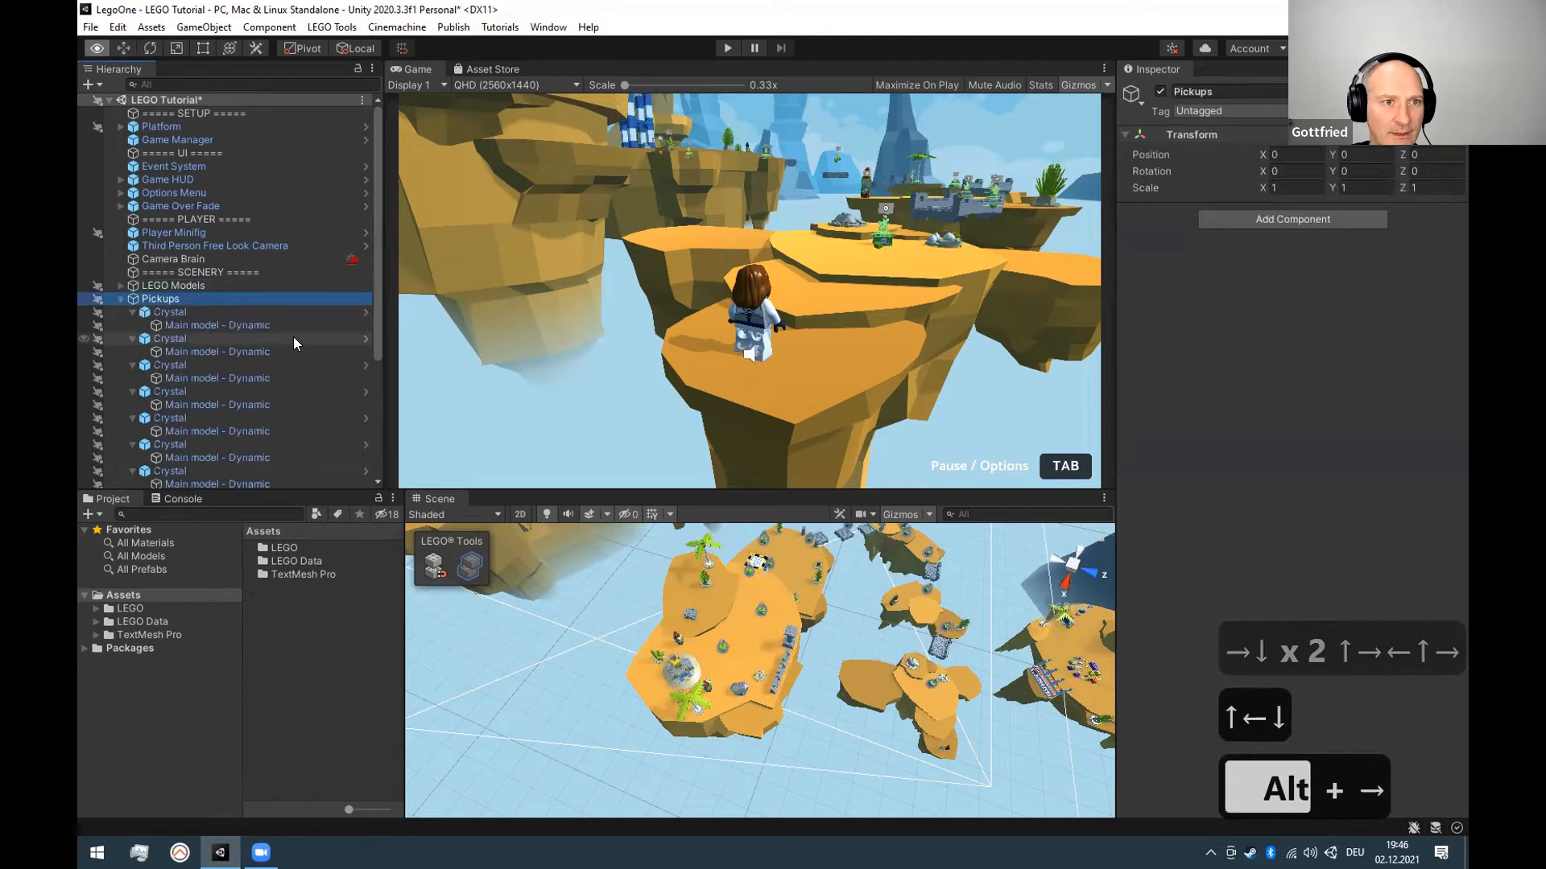
{"action": "key", "text": "alt+Left"}
Expand Environment together with all its nested children, look through its rocks, and collapse everything again.
{"action": "key", "text": "Down"}
{"action": "key", "text": "alt+Right"}
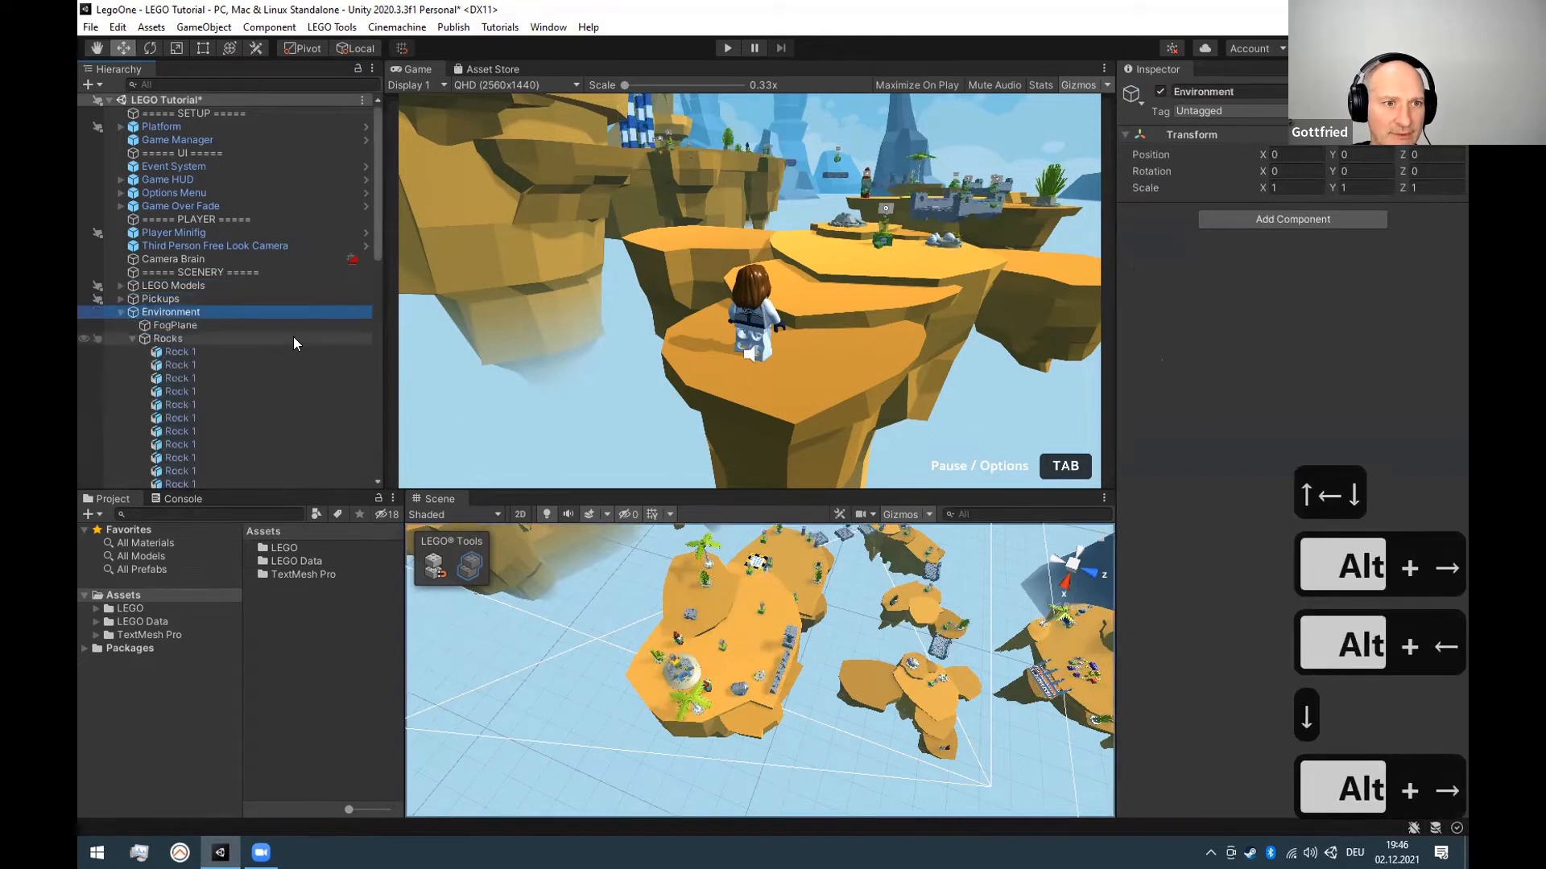
{"action": "scroll", "coordinate": [288, 342], "scroll_direction": "down", "scroll_amount": 12}
{"action": "scroll", "coordinate": [254, 382], "scroll_direction": "up", "scroll_amount": 20}
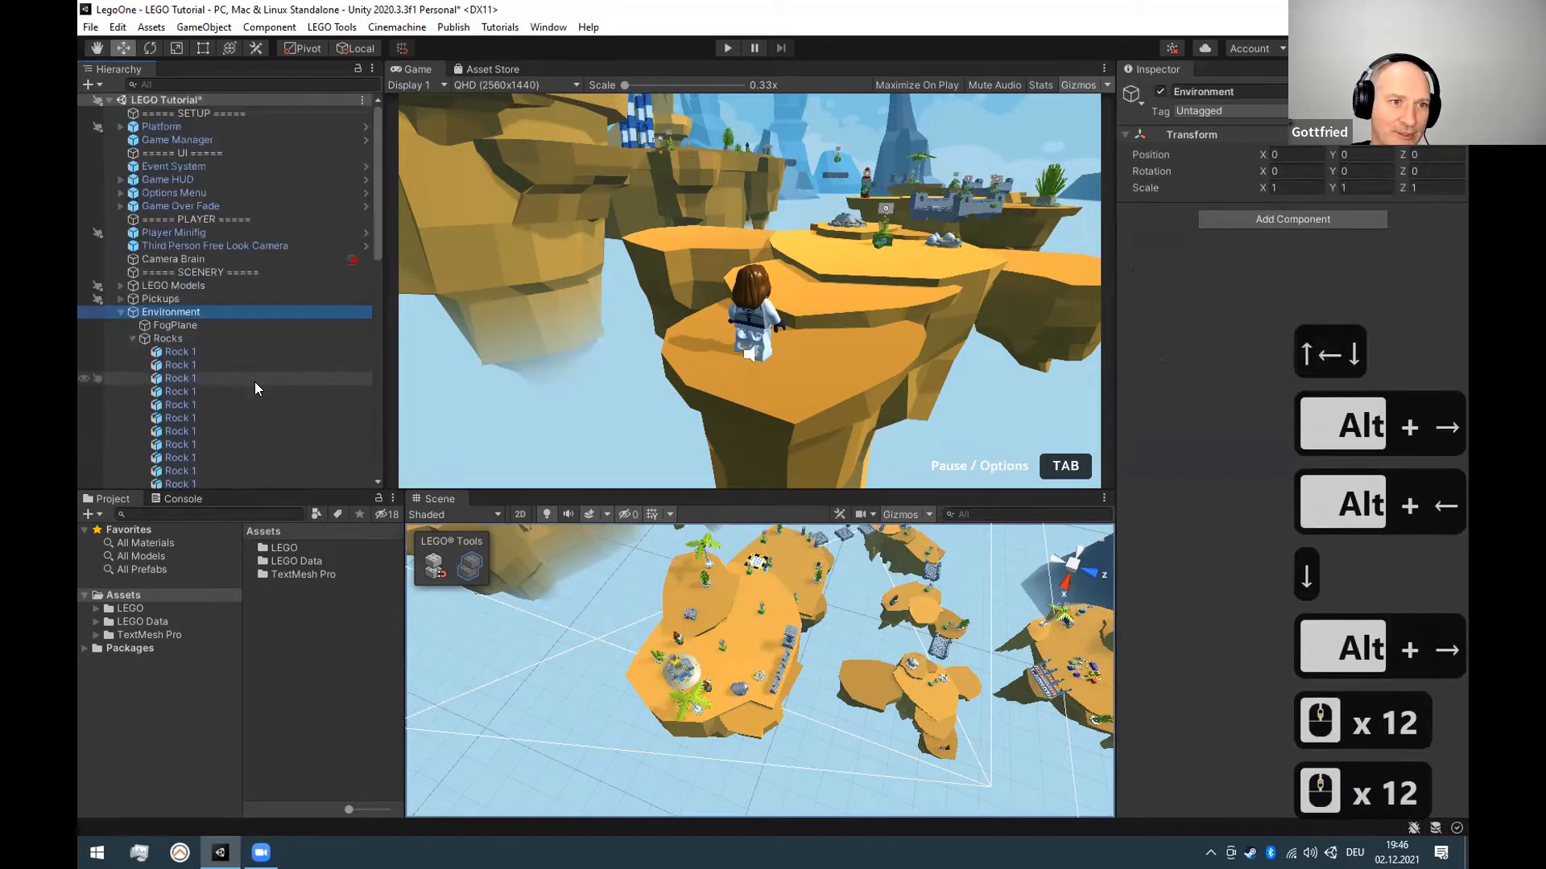
{"action": "key", "text": "alt+Left"}
Move the selection up to Options Menu and expand it together with all its nested children.
{"action": "key", "text": "Up"}
{"action": "key", "text": "Up"}
{"action": "key", "text": "Up"}
{"action": "key", "text": "Up"}
{"action": "key", "text": "Up"}
{"action": "key", "text": "Up"}
{"action": "key", "text": "Up"}
{"action": "key", "text": "Up"}
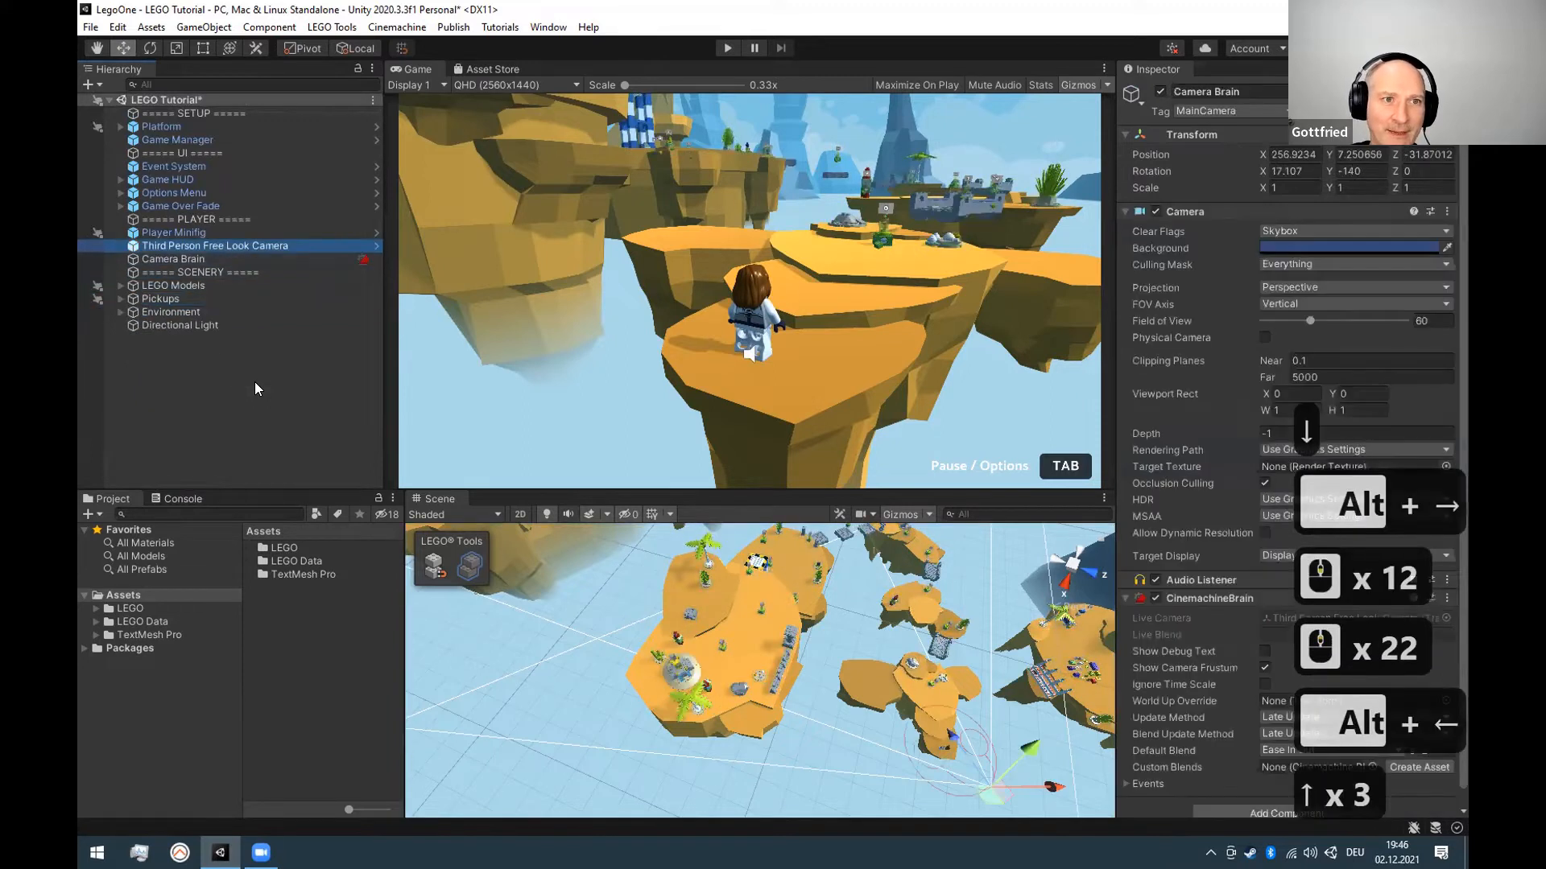
{"action": "key", "text": "Up"}
{"action": "key", "text": "alt+Right"}
Collapse and re-expand Canvas with all its nested children, then move the selection down to Menu.
{"action": "key", "text": "Down"}
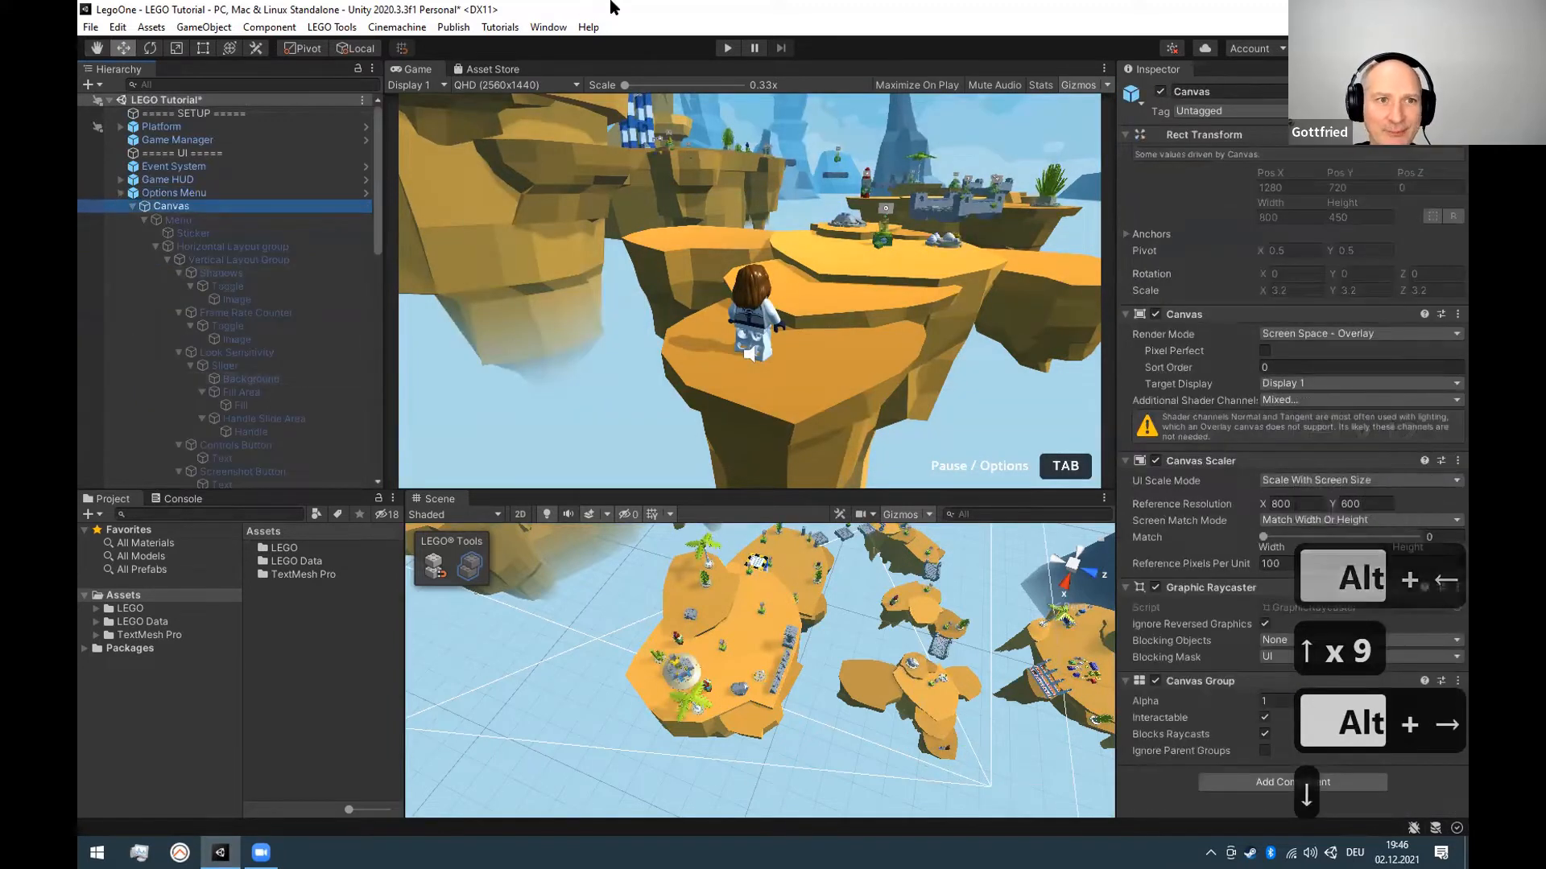
{"action": "key", "text": "alt+Left"}
{"action": "key", "text": "alt+Right"}
{"action": "key", "text": "Down"}
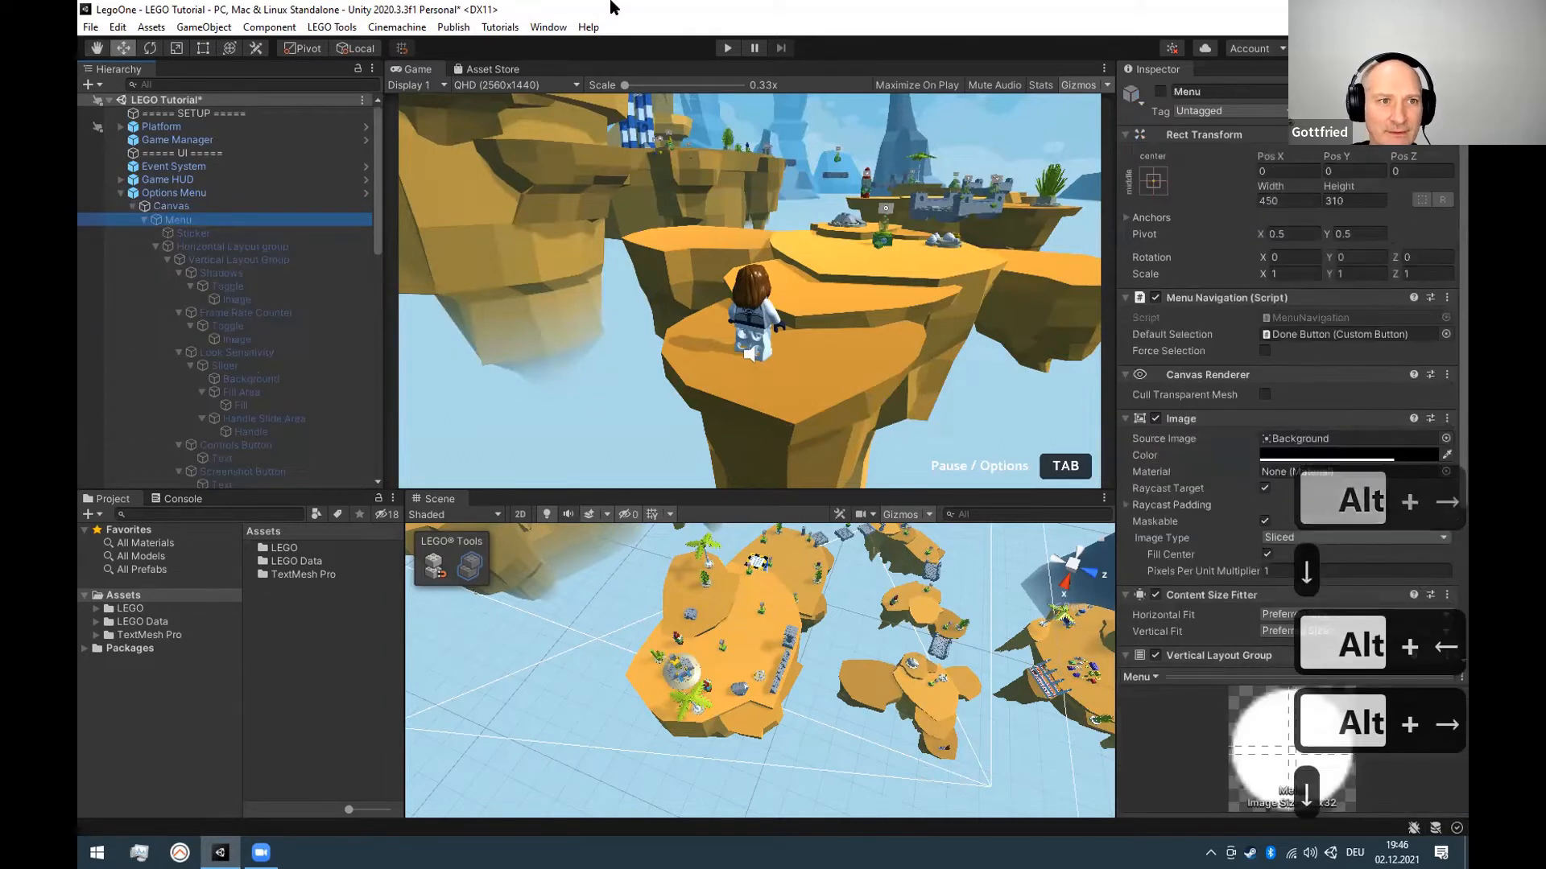
Collapse Menu and Controls under Canvas, each together with all its nested children, leaving Controls selected.
{"action": "key", "text": "alt+Left"}
{"action": "key", "text": "Down"}
{"action": "key", "text": "Down"}
{"action": "key", "text": "Up"}
{"action": "key", "text": "alt+Left"}
{"action": "key", "text": "Down"}
{"action": "key", "text": "Up"}
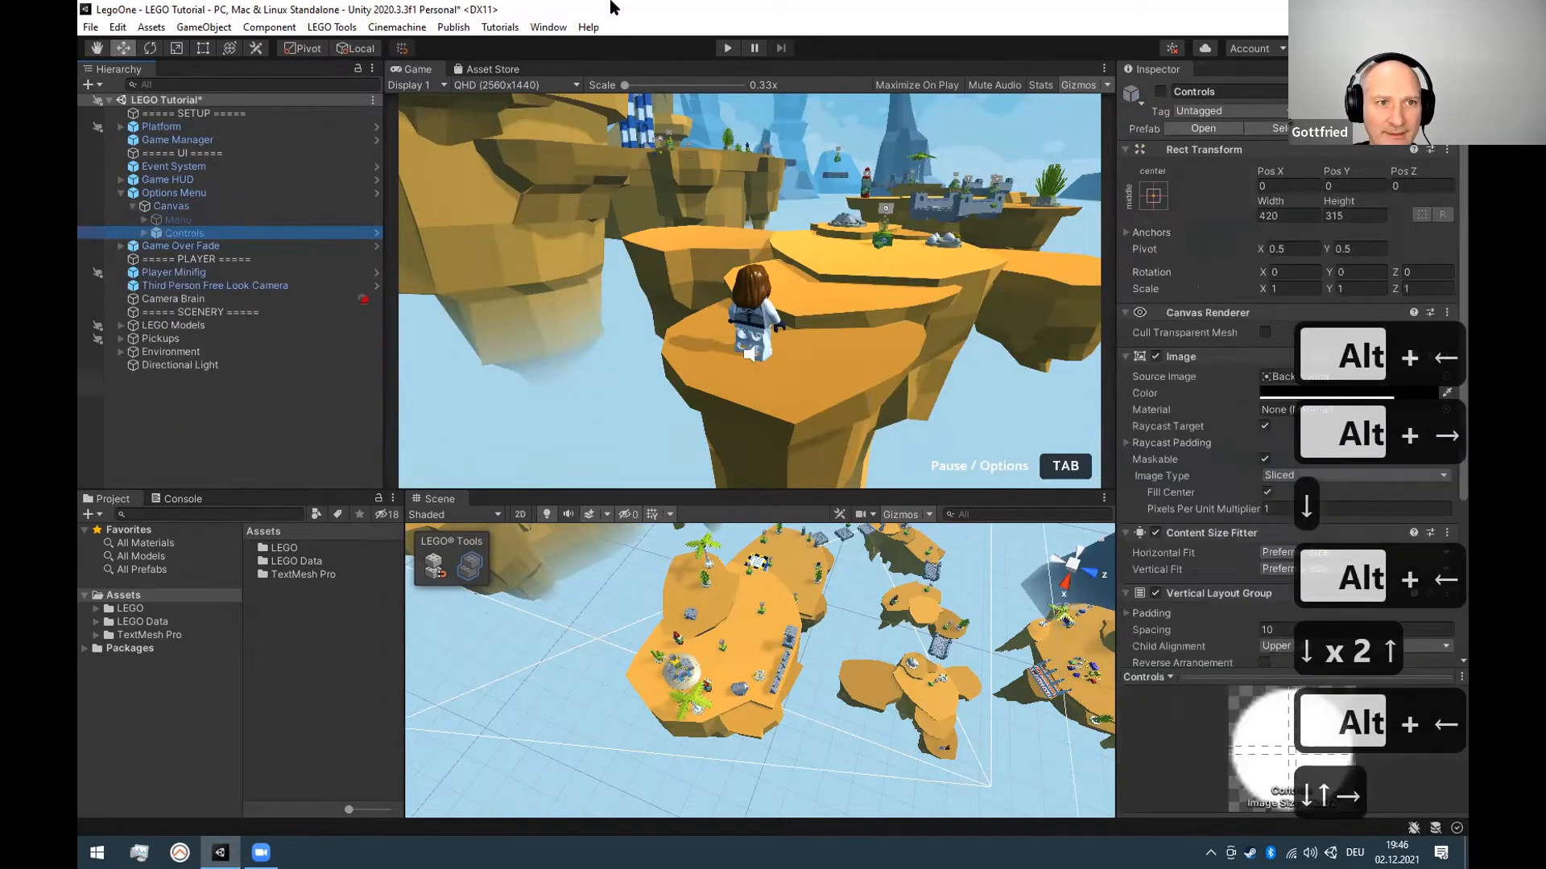
Expand only the first level of Controls, then select Movement and expand it with all its nested children.
{"action": "key", "text": "Right"}
{"action": "key", "text": "Down"}
{"action": "key", "text": "Down"}
{"action": "key", "text": "Down"}
{"action": "key", "text": "Up"}
{"action": "key", "text": "Up"}
{"action": "key", "text": "alt+Right"}
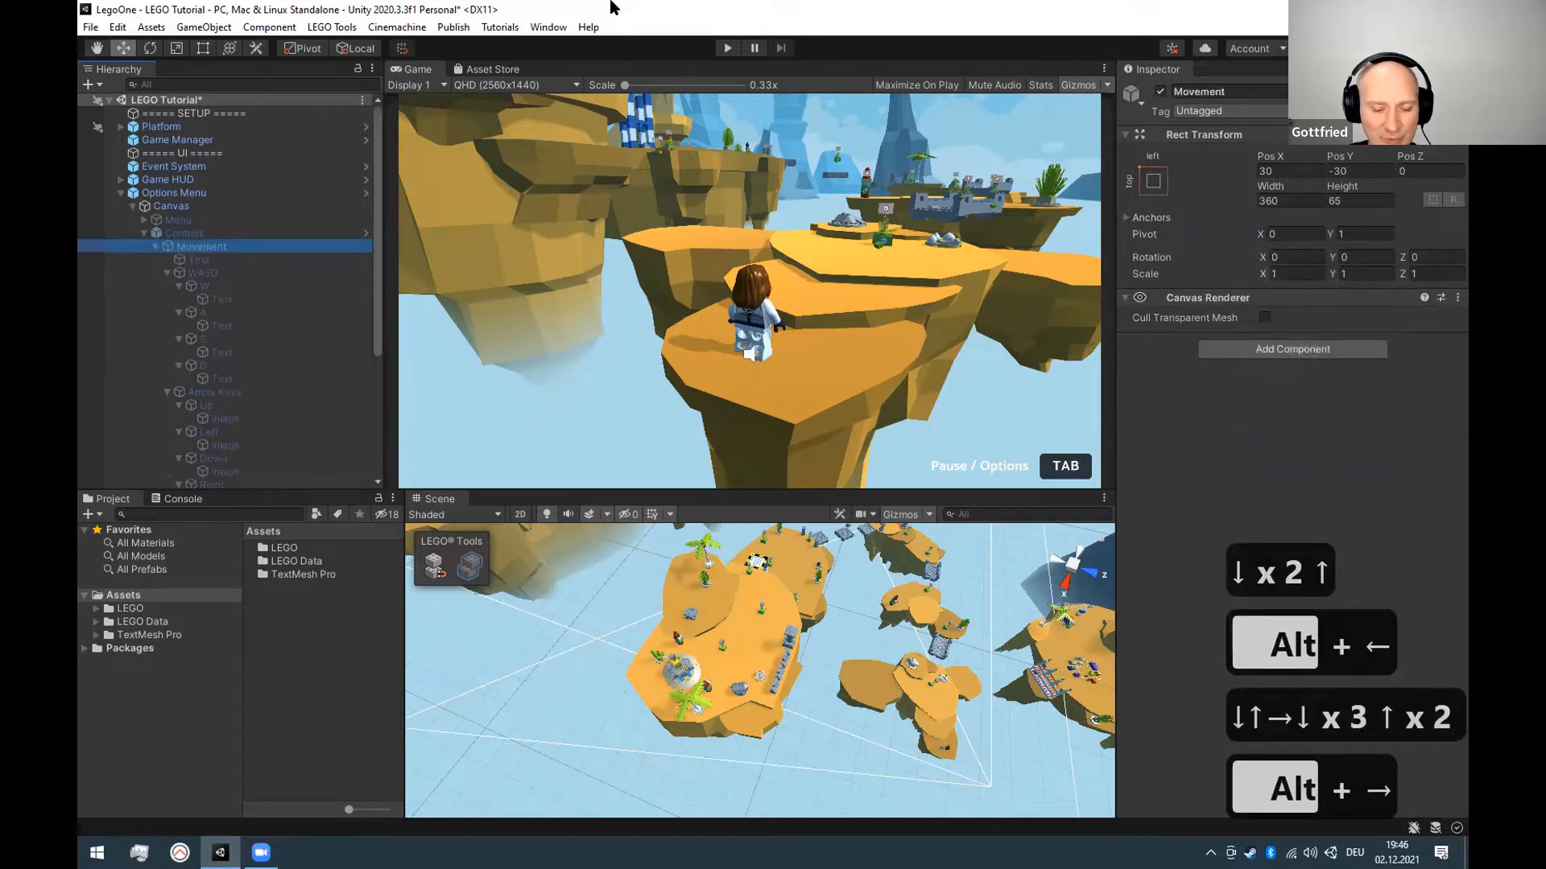
Collapse Movement with all its nested children, then open Look one level, step through its children and close it again.
{"action": "key", "text": "alt"}
{"action": "key", "text": "alt+Left"}
{"action": "key", "text": "Down"}
{"action": "key", "text": "Up"}
{"action": "key", "text": "Down"}
{"action": "key", "text": "Right"}
{"action": "key", "text": "Down"}
{"action": "key", "text": "Right"}
{"action": "key", "text": "Up"}
{"action": "key", "text": "Up"}
{"action": "key", "text": "Up"}
{"action": "key", "text": "Left"}
{"action": "key", "text": "Up"}
Expand Movement with all its nested children again, view the full tree, and collapse it completely.
{"action": "key", "text": "alt+Right"}
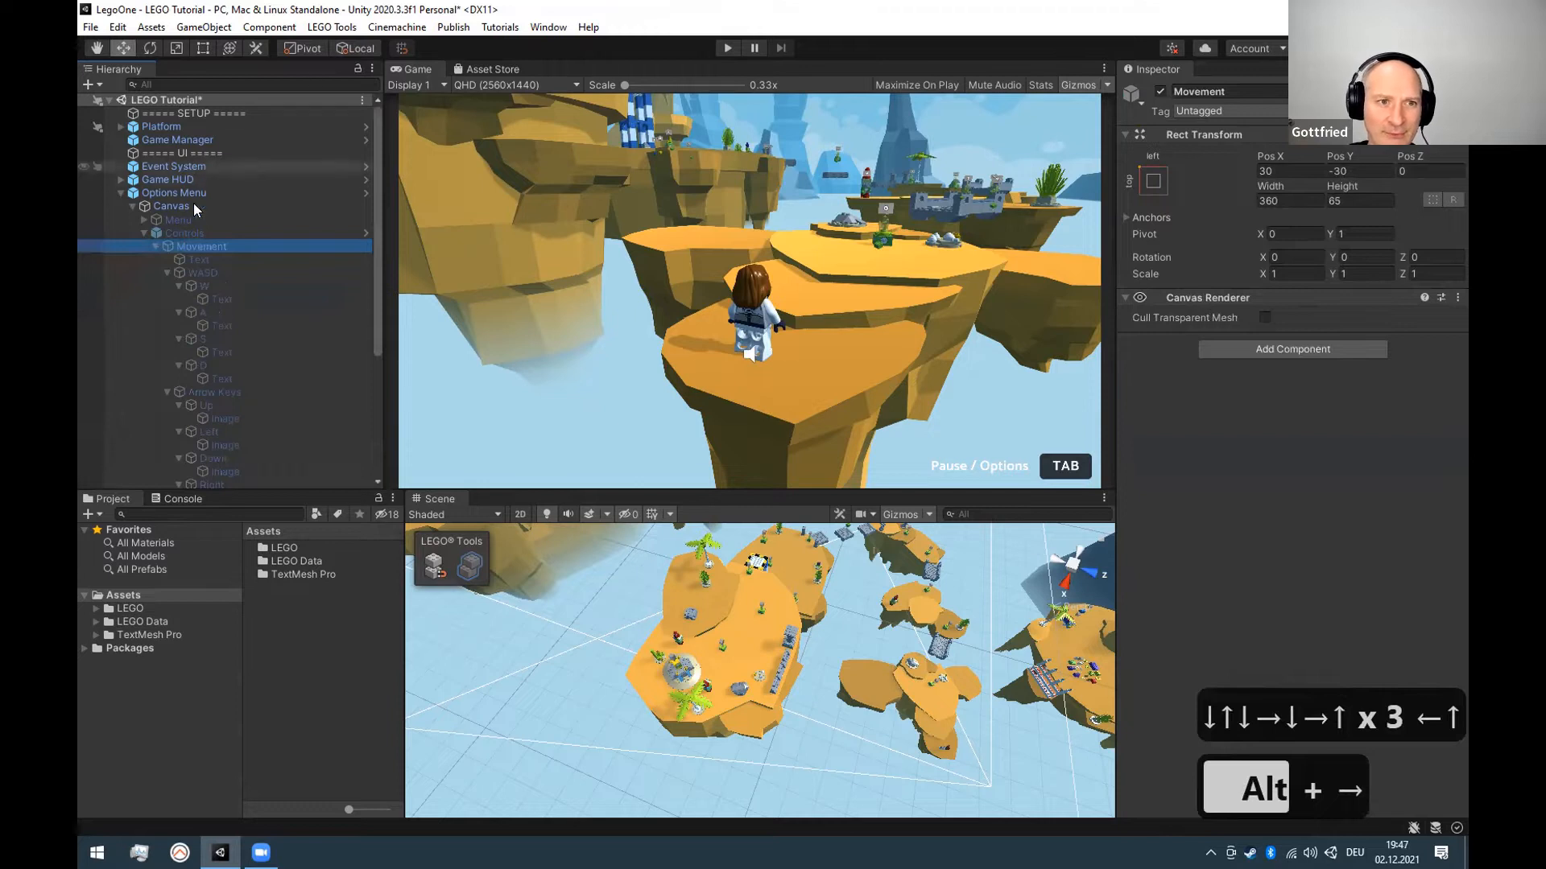
{"action": "scroll", "coordinate": [259, 385], "scroll_direction": "down", "scroll_amount": 8}
{"action": "scroll", "coordinate": [261, 338], "scroll_direction": "up", "scroll_amount": 3}
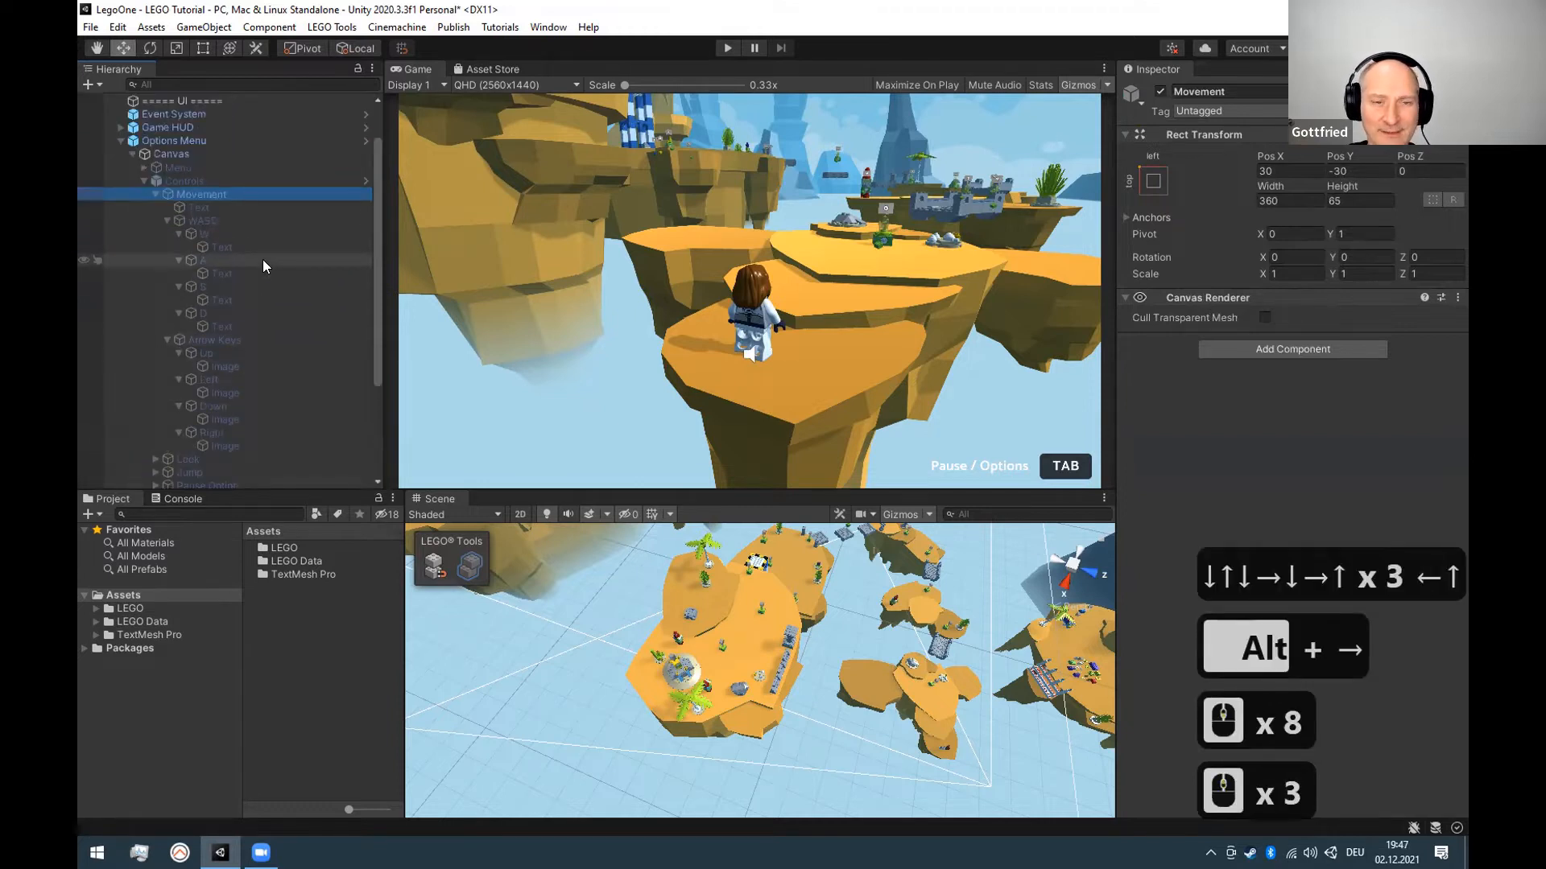
{"action": "key", "text": "alt+Left"}
Move the selection up to Options Menu and collapse it together with all its nested children.
{"action": "key", "text": "Up"}
{"action": "key", "text": "Up"}
{"action": "key", "text": "Up"}
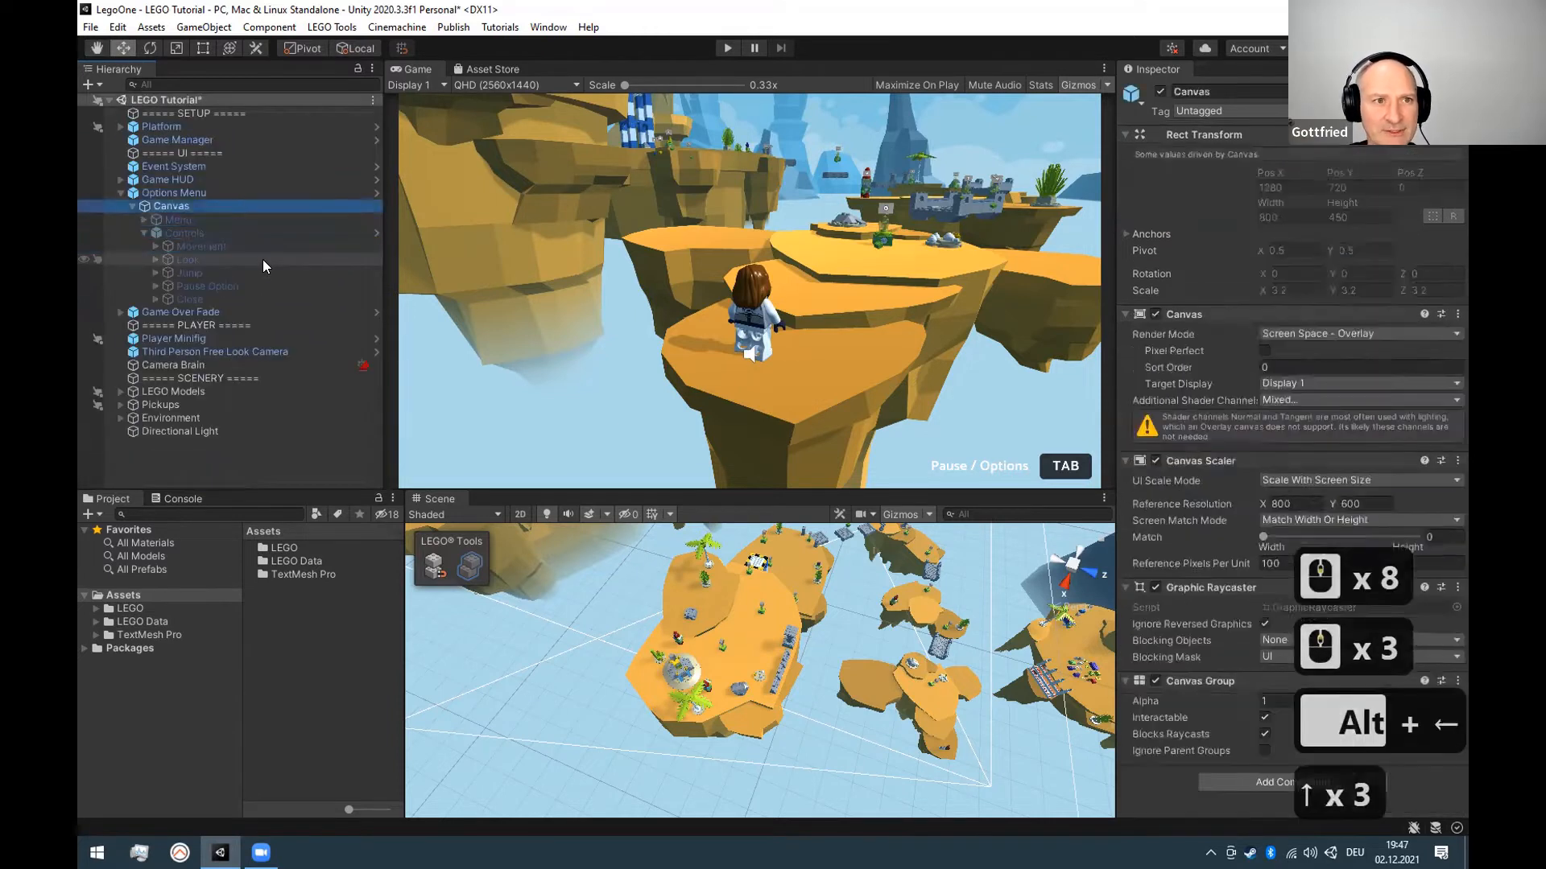
{"action": "key", "text": "Up"}
{"action": "key", "text": "alt+Left"}
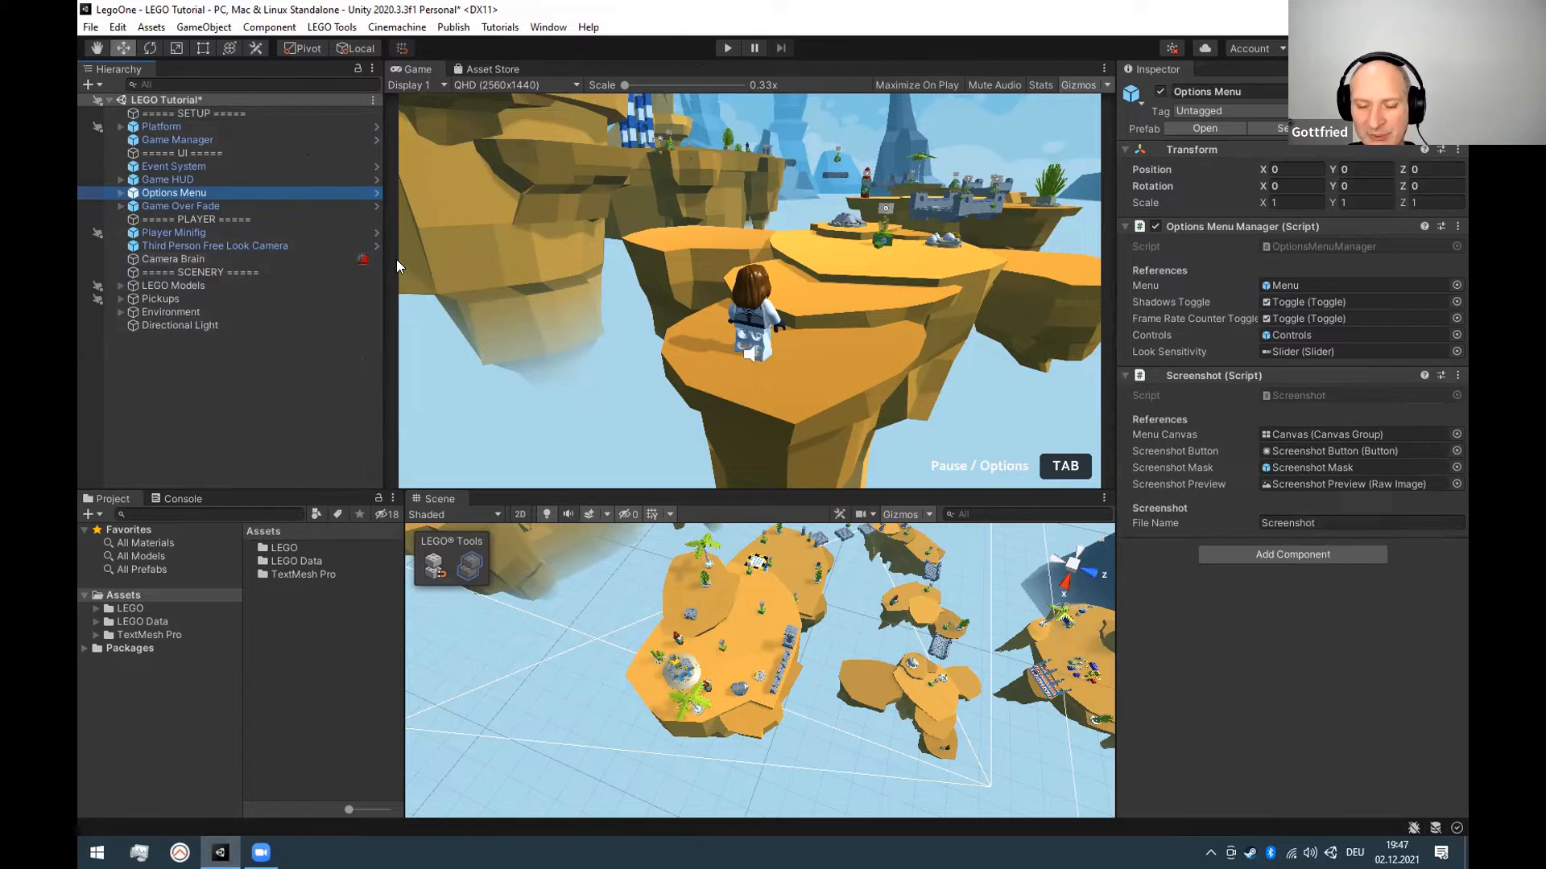
Activate the Hand, Move, Rotate, Scale and Rect tools one after another in the toolbar, then return to the Hand tool.
{"action": "left_click", "coordinate": [97, 48]}
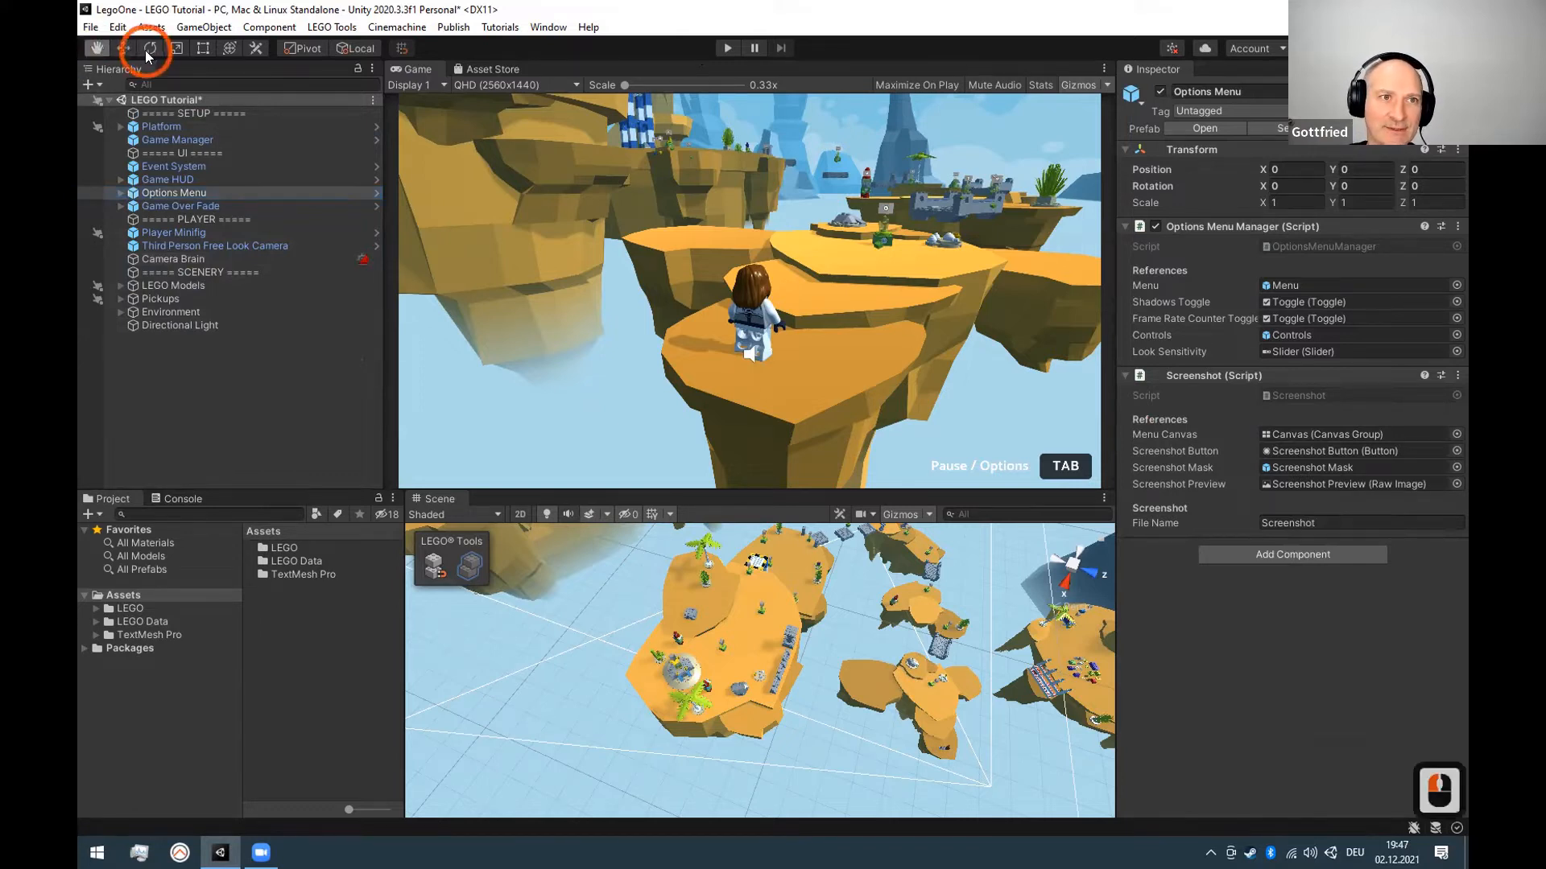
{"action": "left_click", "coordinate": [123, 49]}
{"action": "left_click", "coordinate": [150, 48]}
{"action": "left_click", "coordinate": [176, 48]}
{"action": "left_click", "coordinate": [202, 50]}
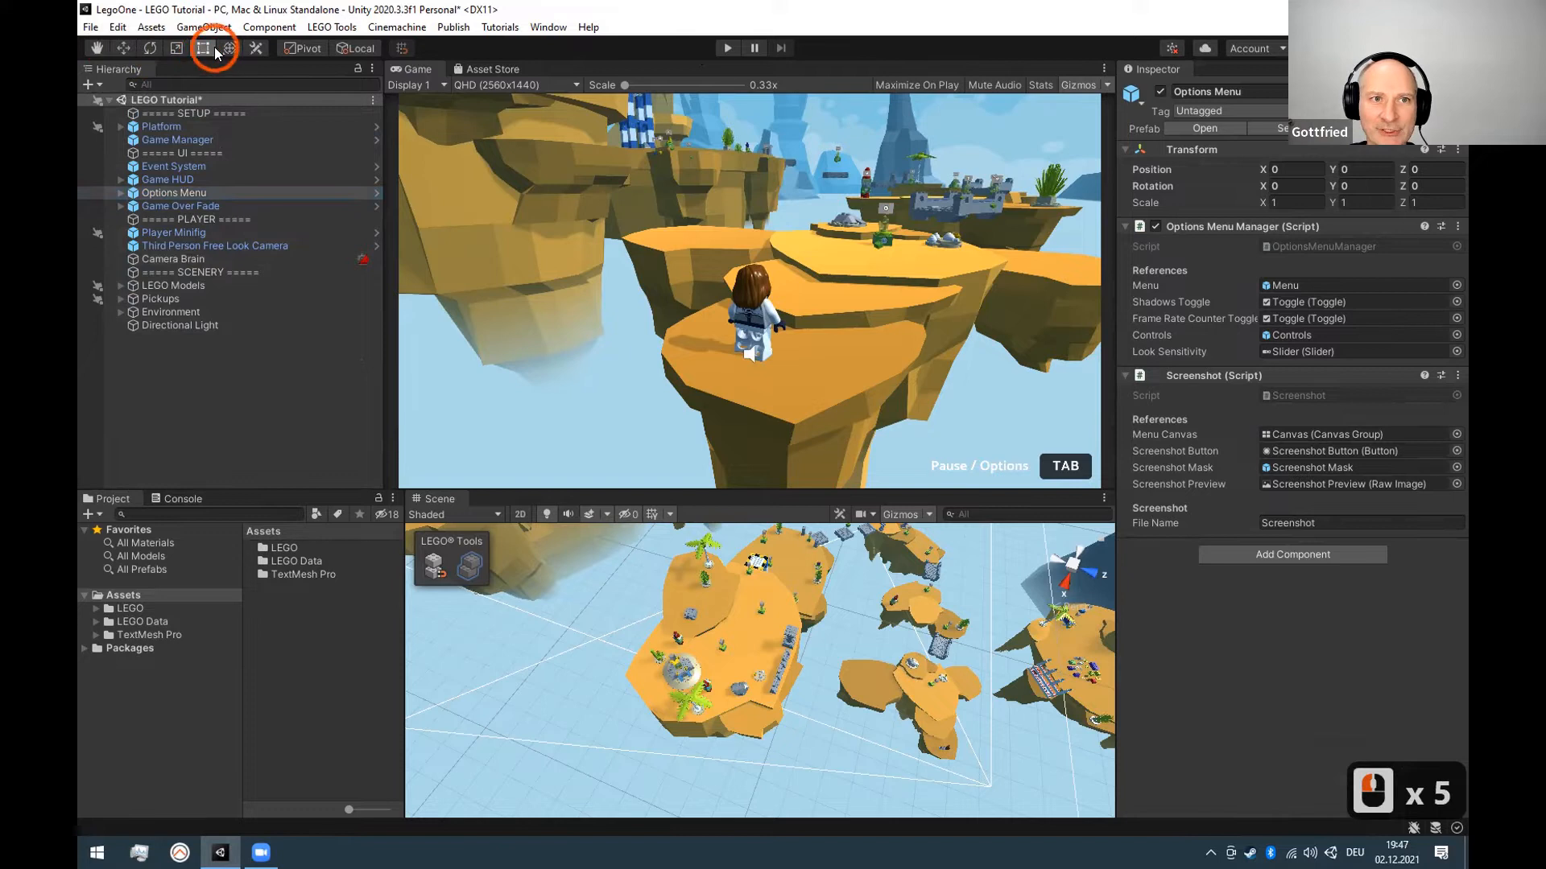
{"action": "left_click", "coordinate": [94, 50]}
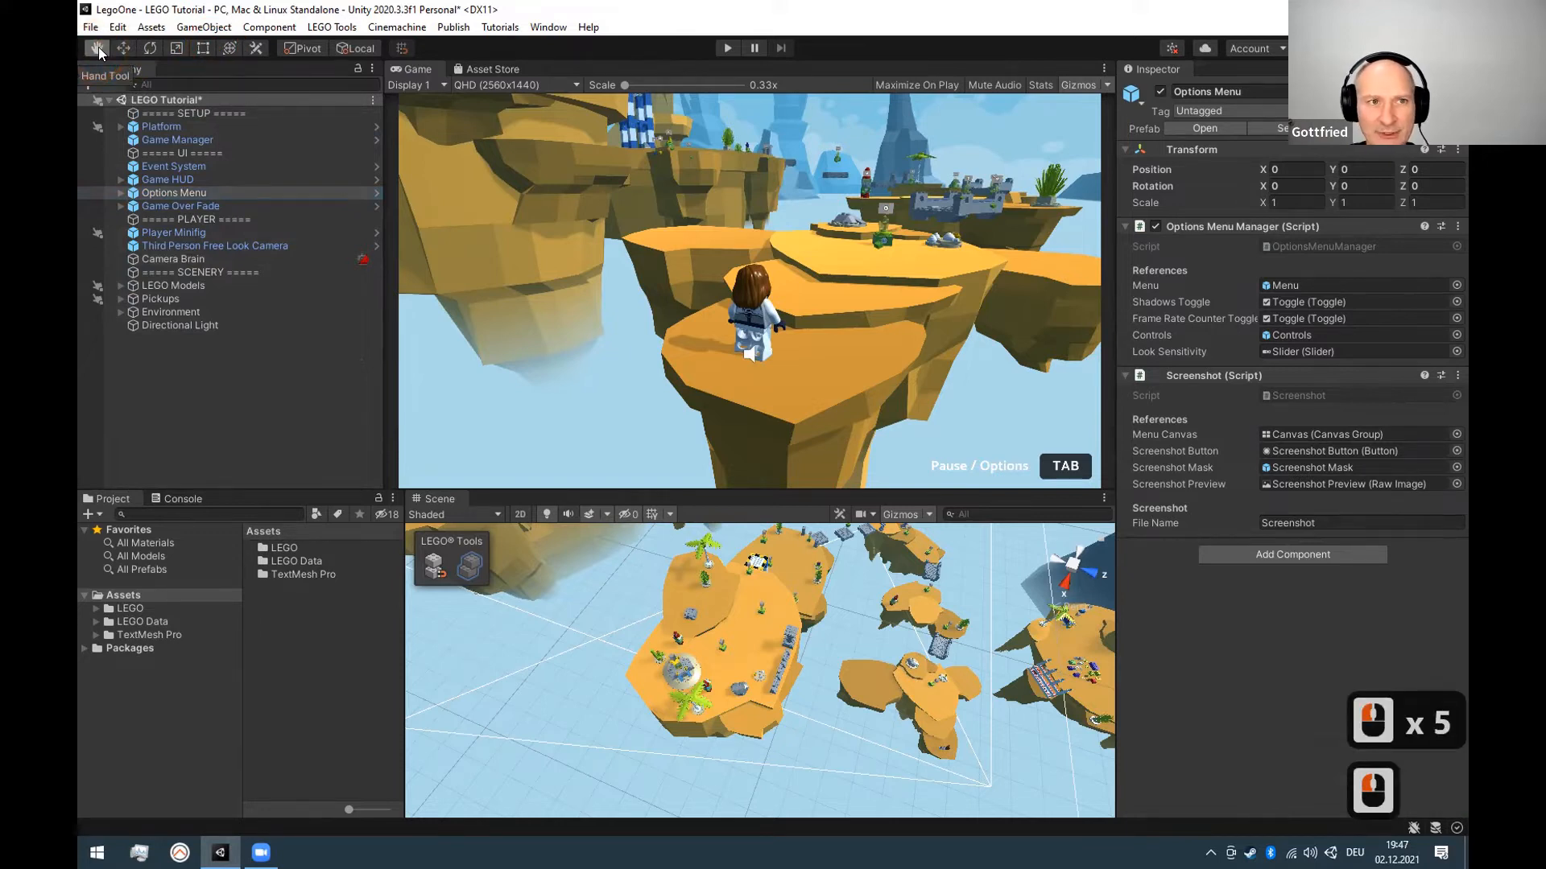
Cycle by keyboard shortcut through the Hand, Move, Rotate, Scale and Rect tools.
{"action": "key", "text": "q"}
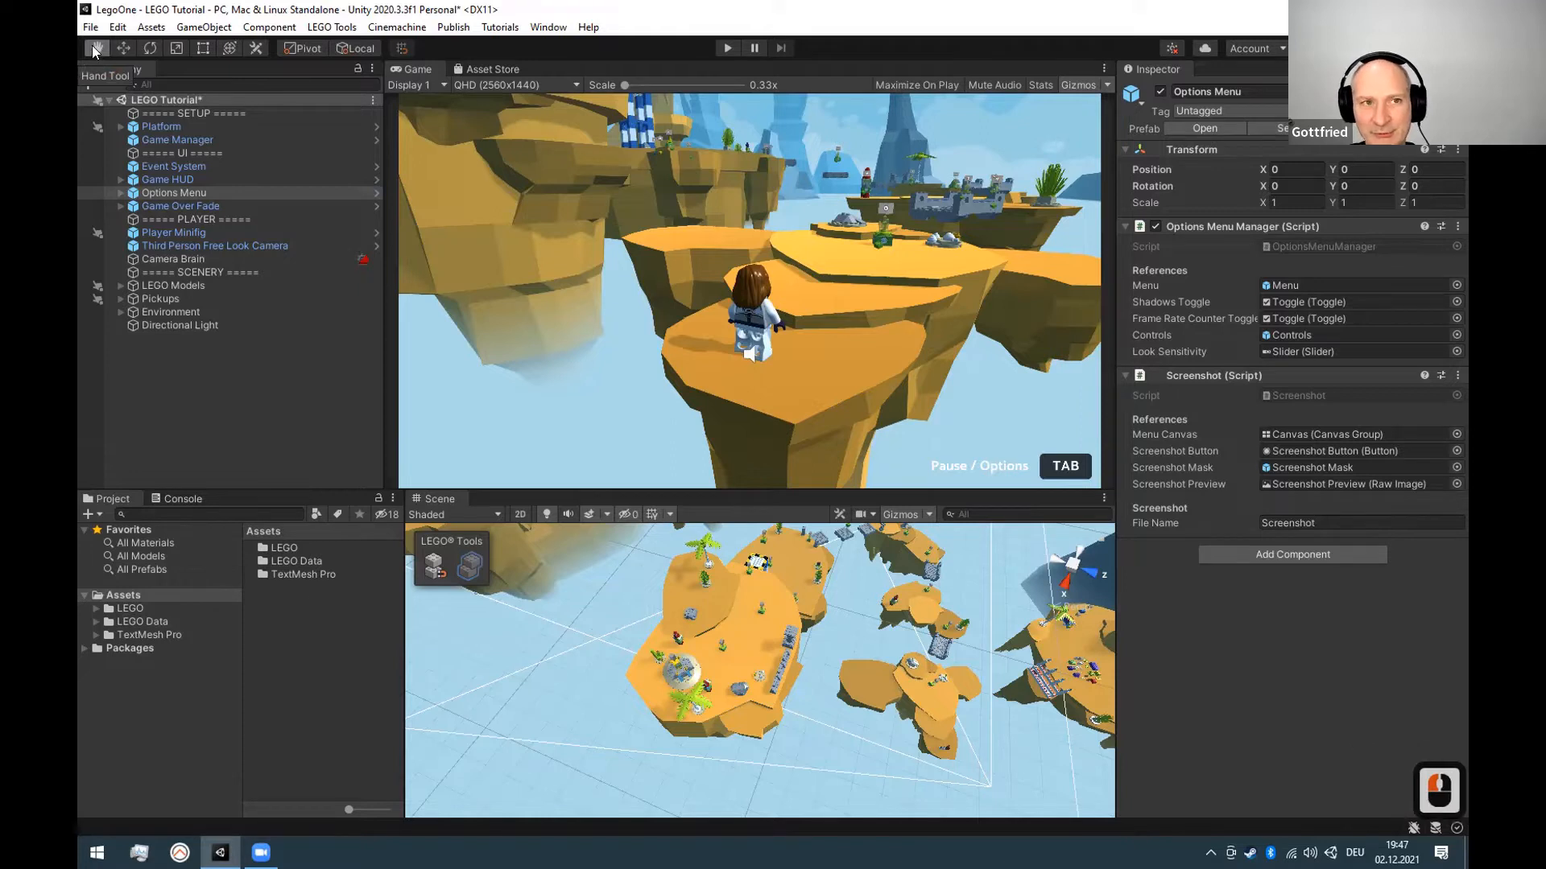
{"action": "key", "text": "w"}
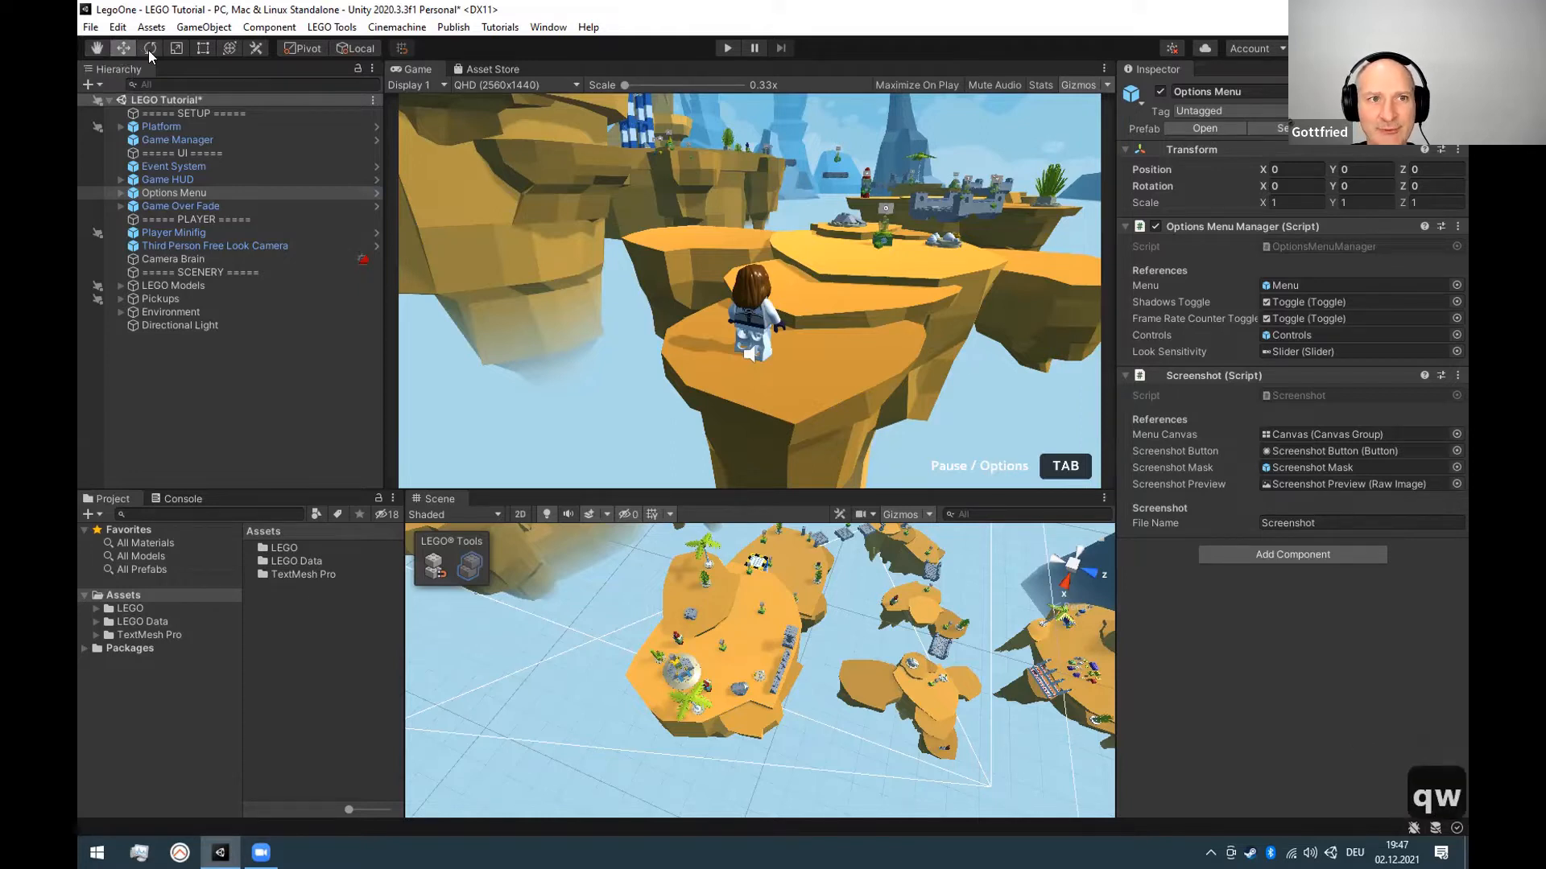
{"action": "key", "text": "e"}
{"action": "key", "text": "r"}
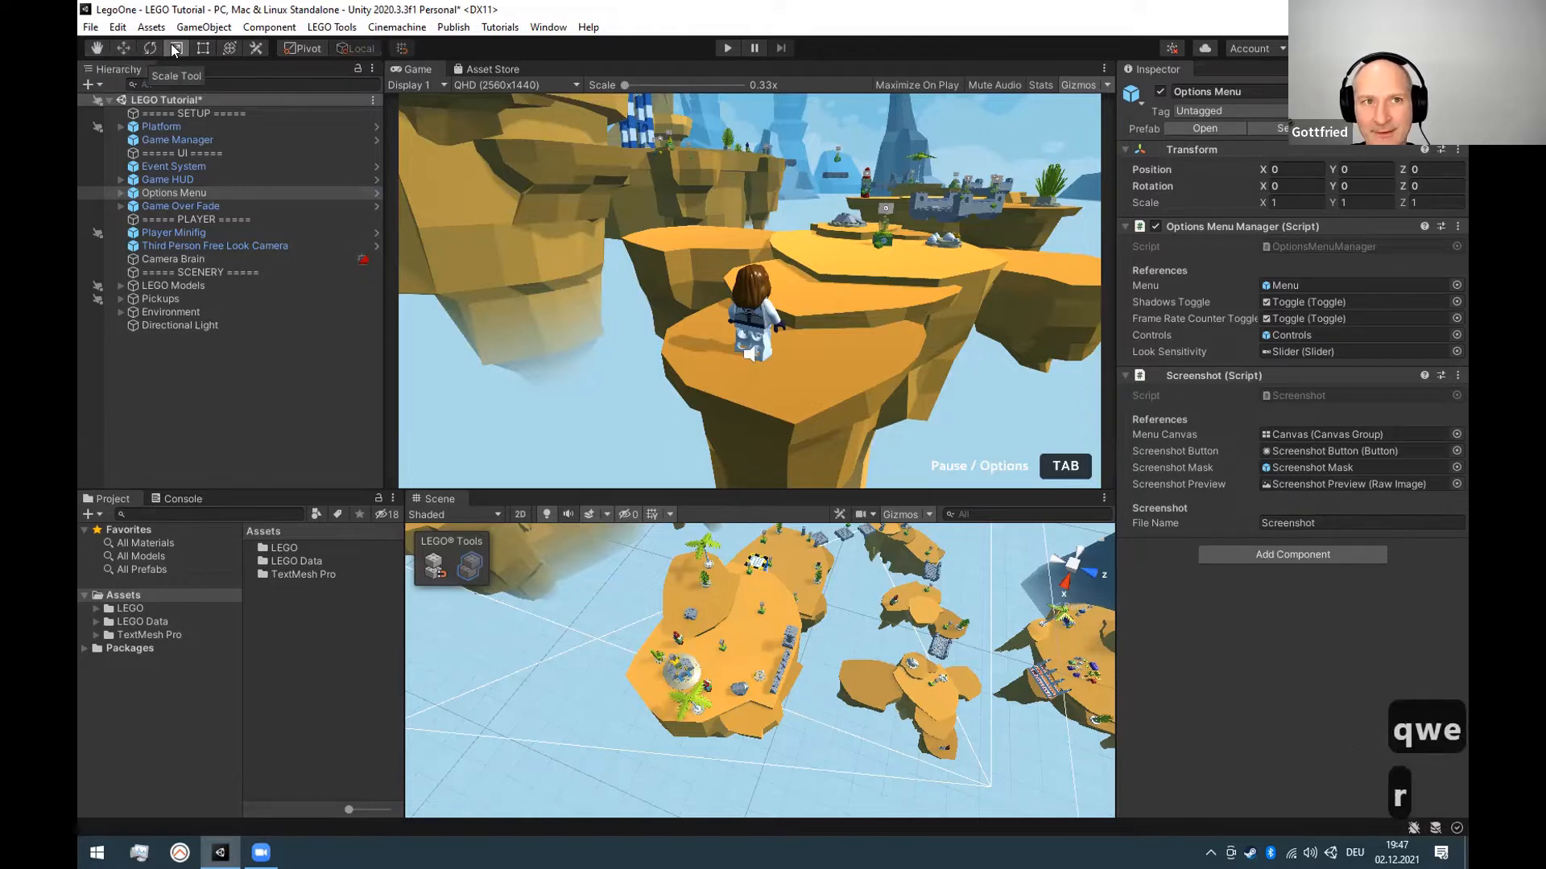
{"action": "key", "text": "t"}
Set the tool handles to Center and Global, and activate the Transform tool.
{"action": "key", "text": "z"}
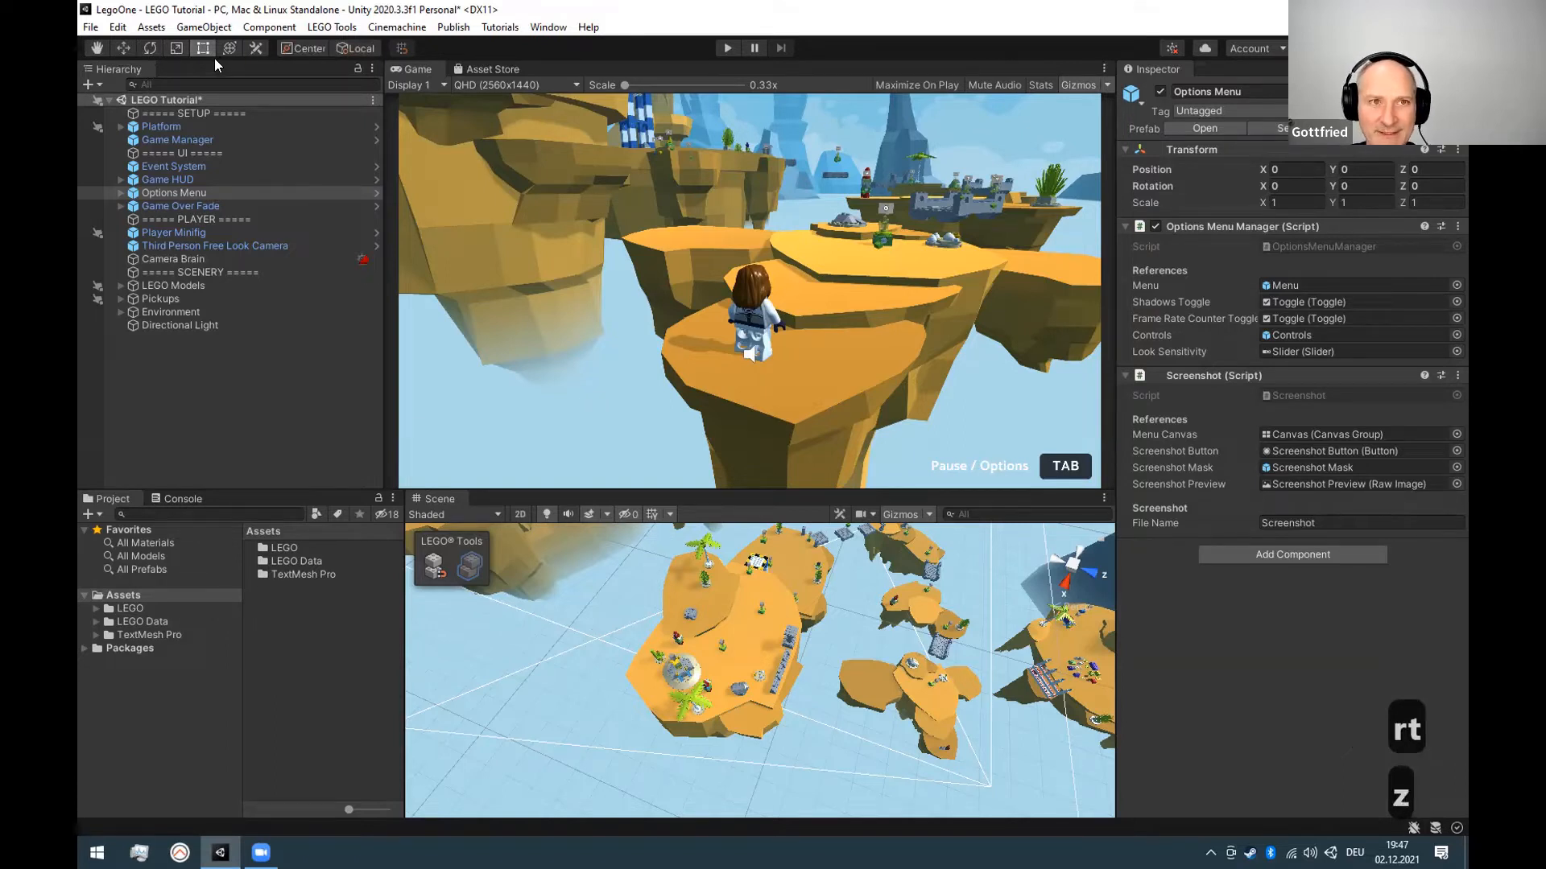
{"action": "key", "text": "x"}
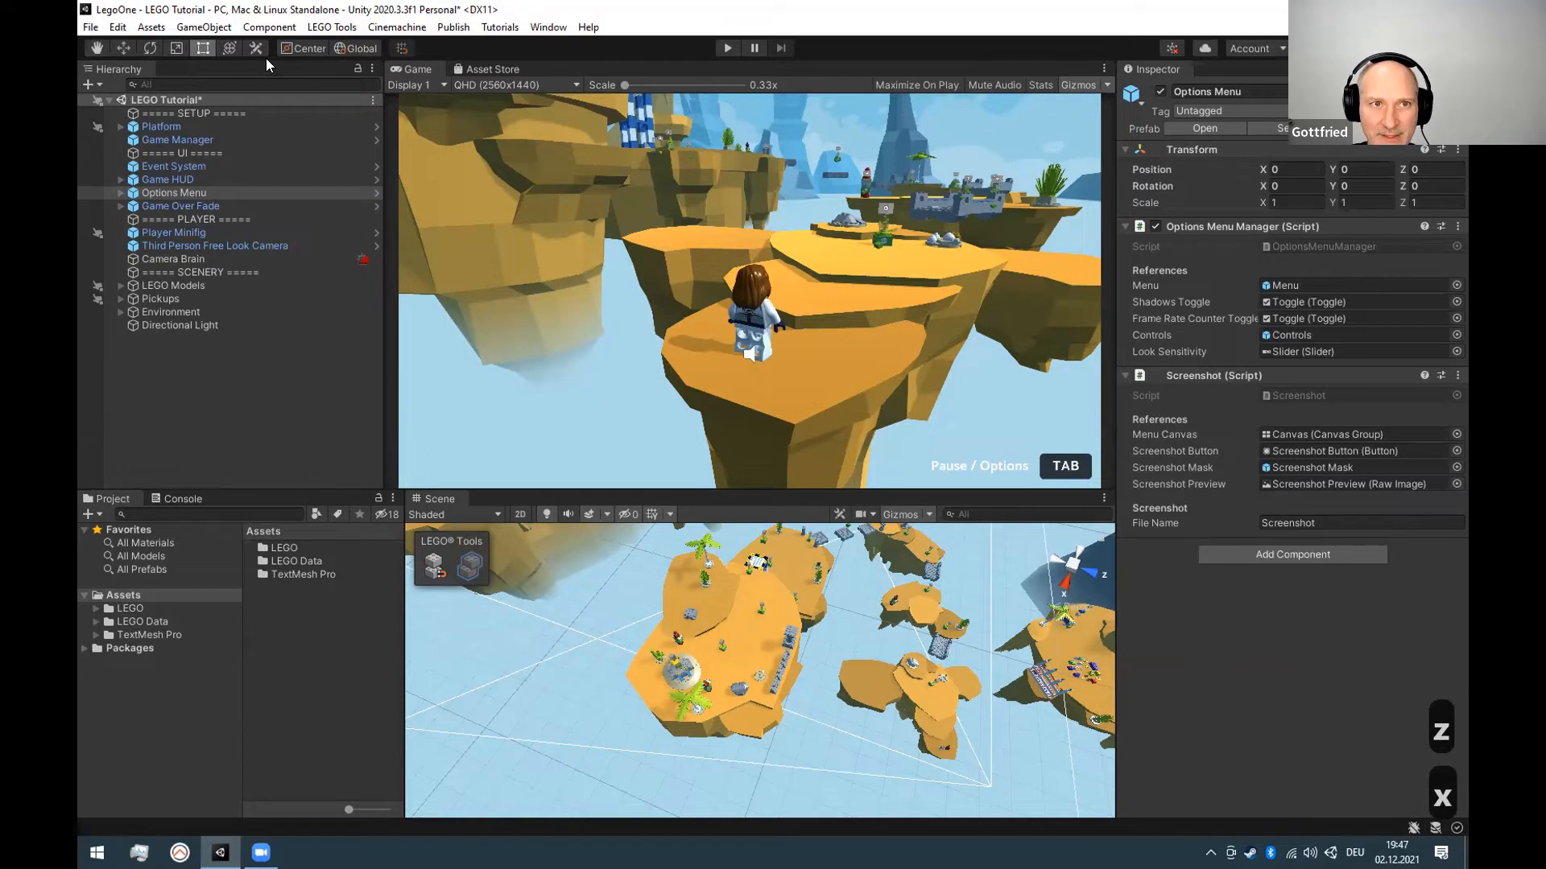
{"action": "key", "text": "y"}
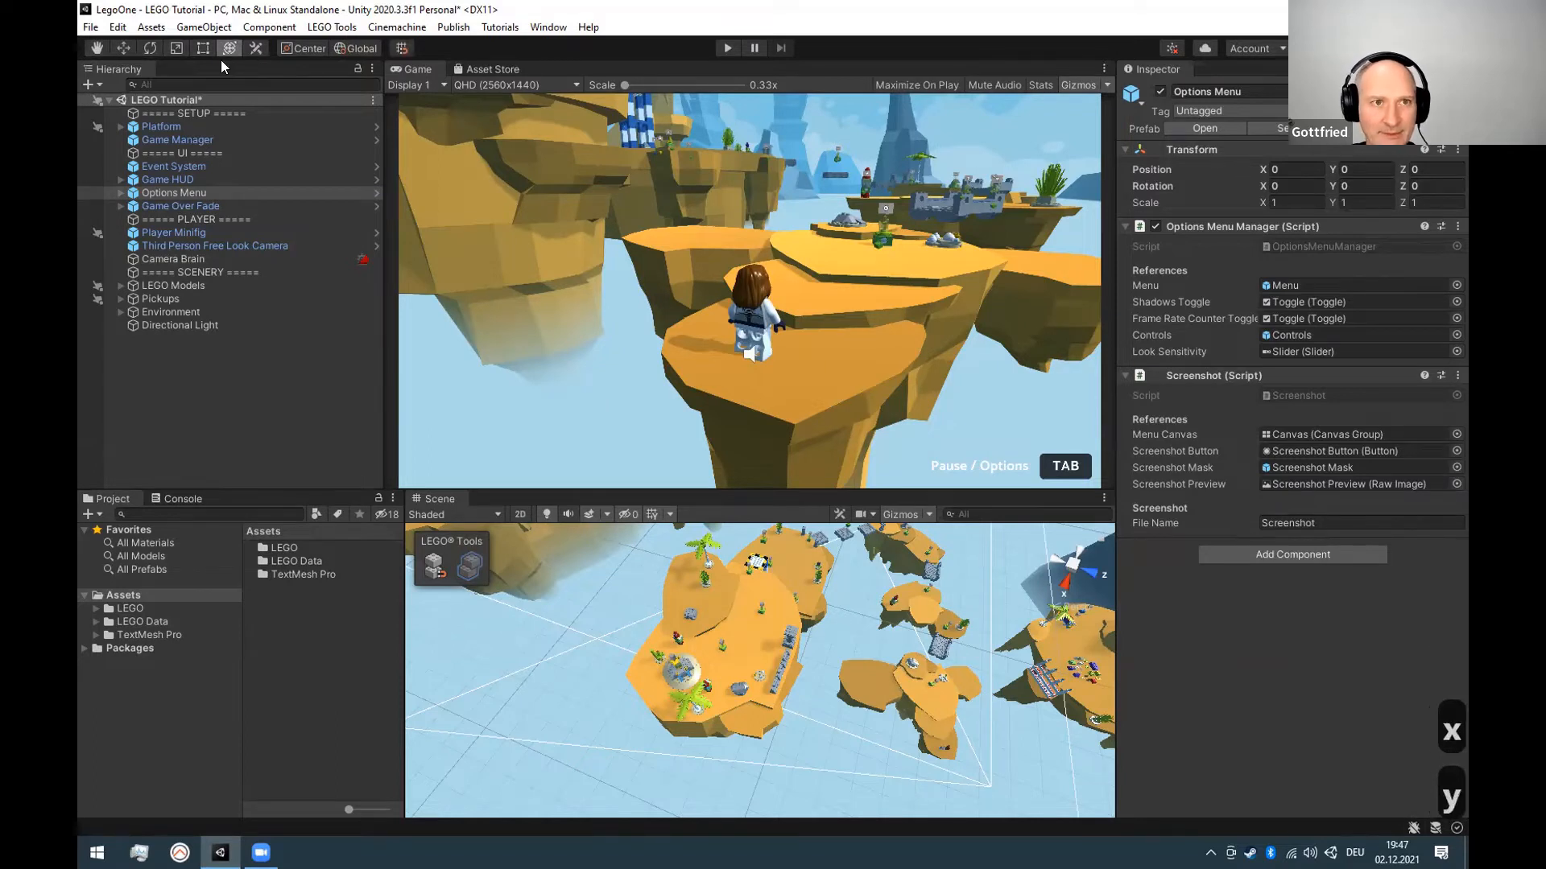
Toggle the handle position between Center and Pivot, check the keyboard layout without changing it, and leave the handle on Pivot.
{"action": "key", "text": "y"}
{"action": "key", "text": "z"}
{"action": "key", "text": "y"}
{"action": "key", "text": "z"}
{"action": "key", "text": "super+space"}
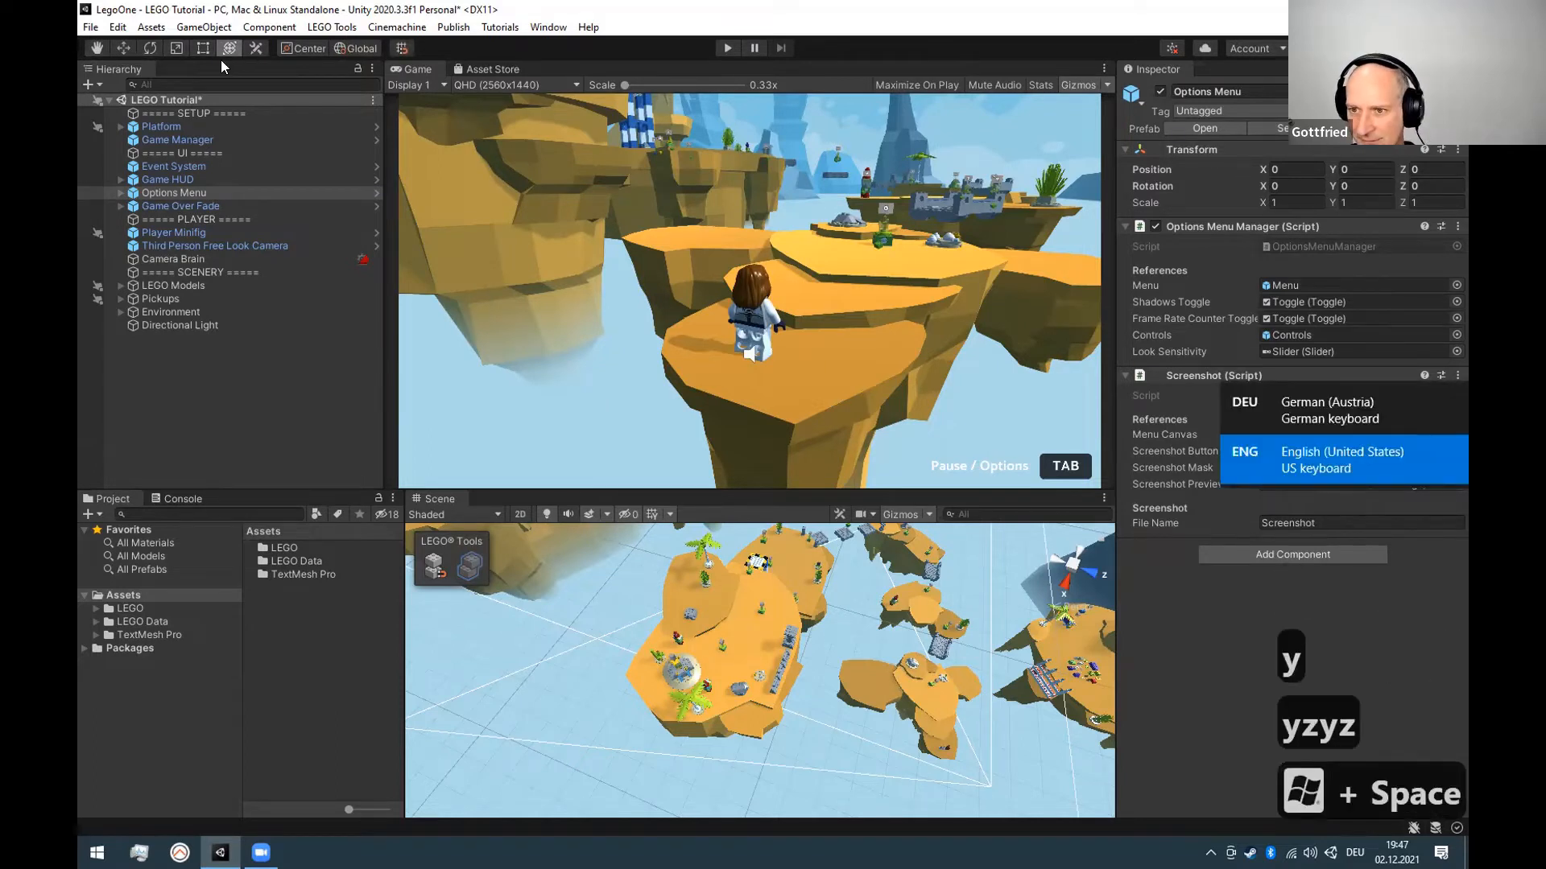
{"action": "key", "text": "Escape"}
{"action": "key", "text": "z"}
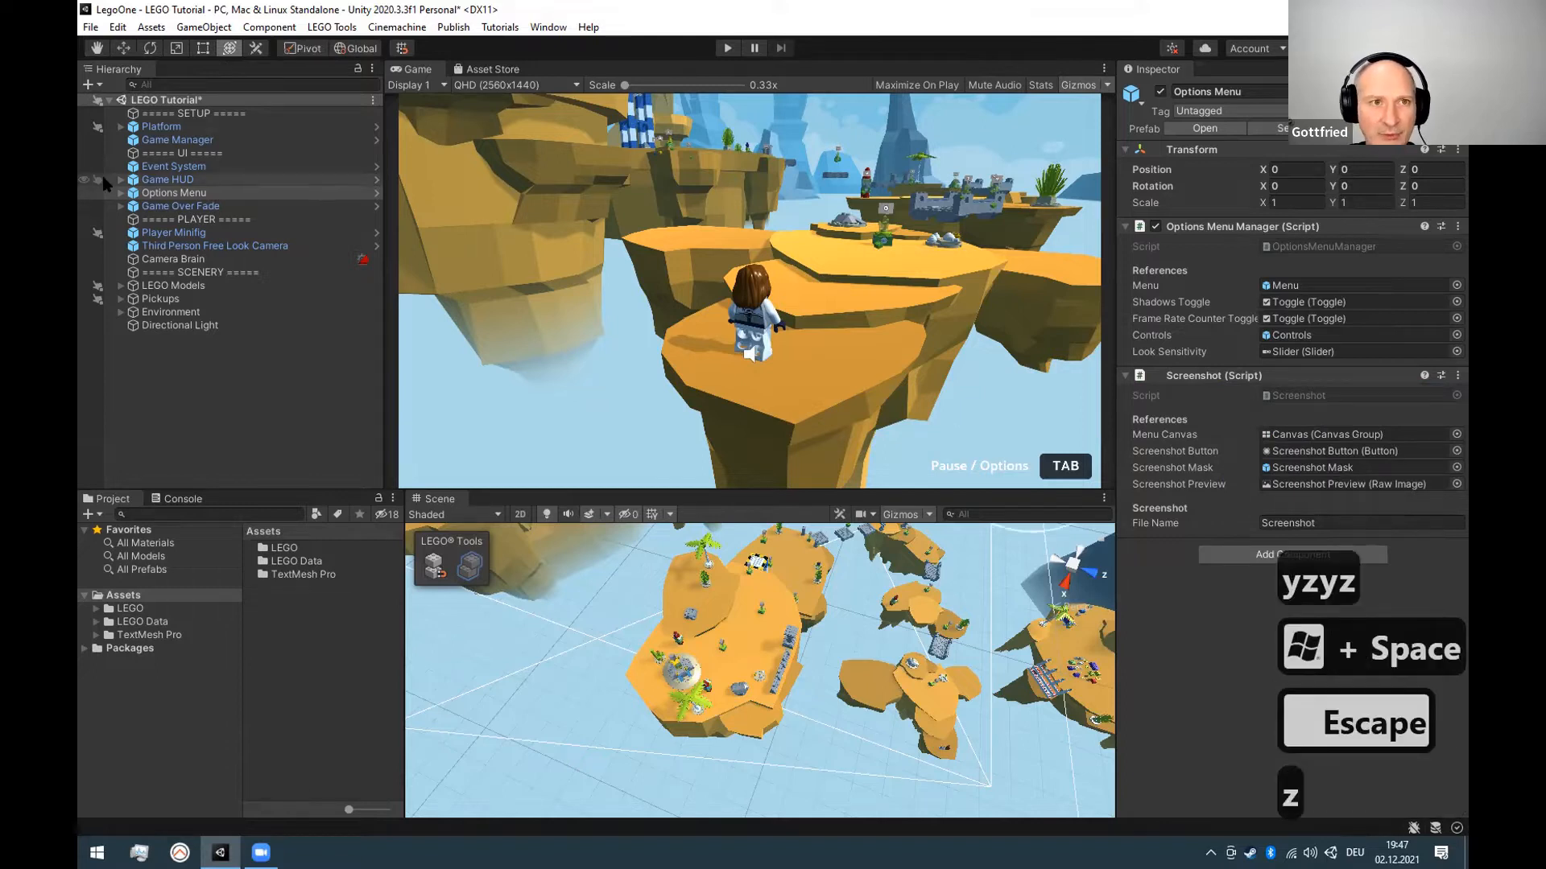
Cycle through the transform tools again, ending on the Rect tool, and set the handle position to Center.
{"action": "key", "text": "t"}
{"action": "key", "text": "q"}
{"action": "key", "text": "w"}
{"action": "key", "text": "e"}
{"action": "key", "text": "r"}
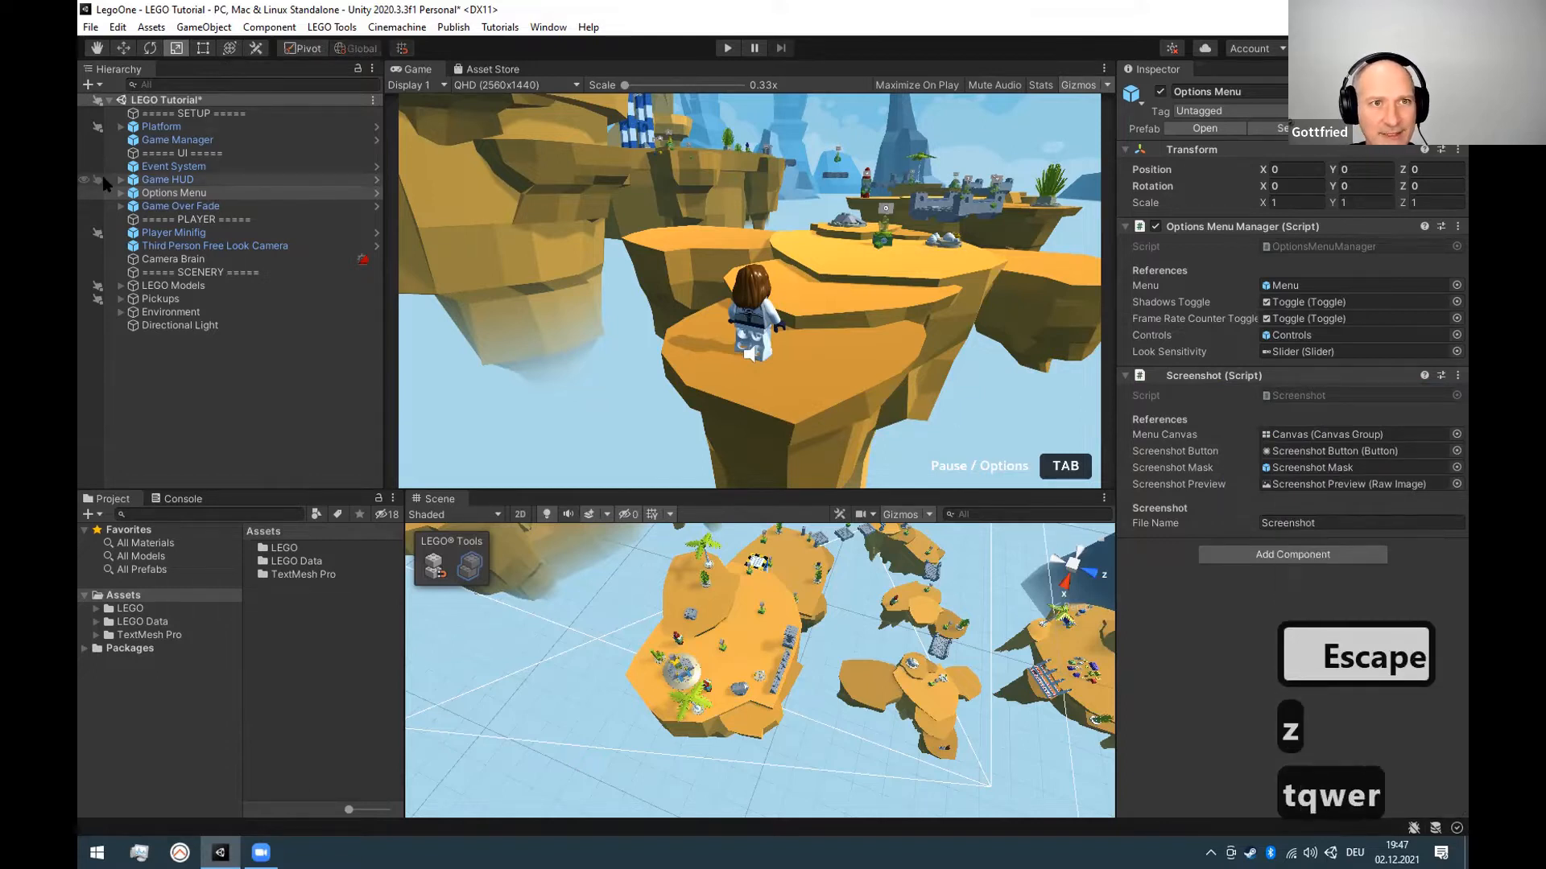
{"action": "key", "text": "t"}
{"action": "key", "text": "t"}
{"action": "key", "text": "z"}
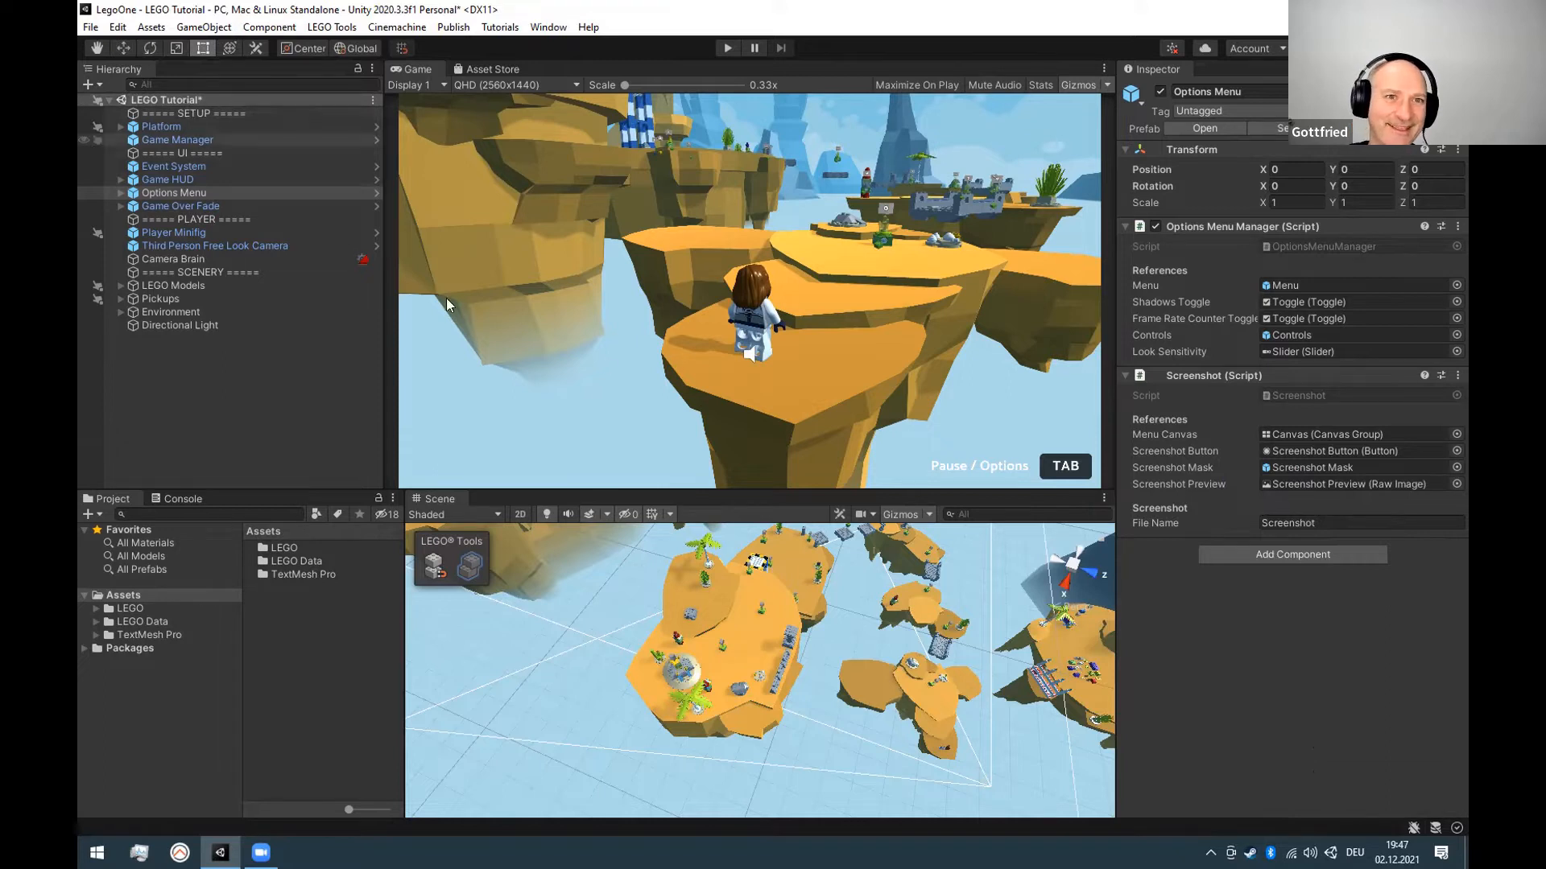
Create a new scene from the Empty (Built-in) template, discarding the changes to the LEGO Tutorial scene.
{"action": "left_click", "coordinate": [91, 27]}
{"action": "left_click", "coordinate": [111, 48]}
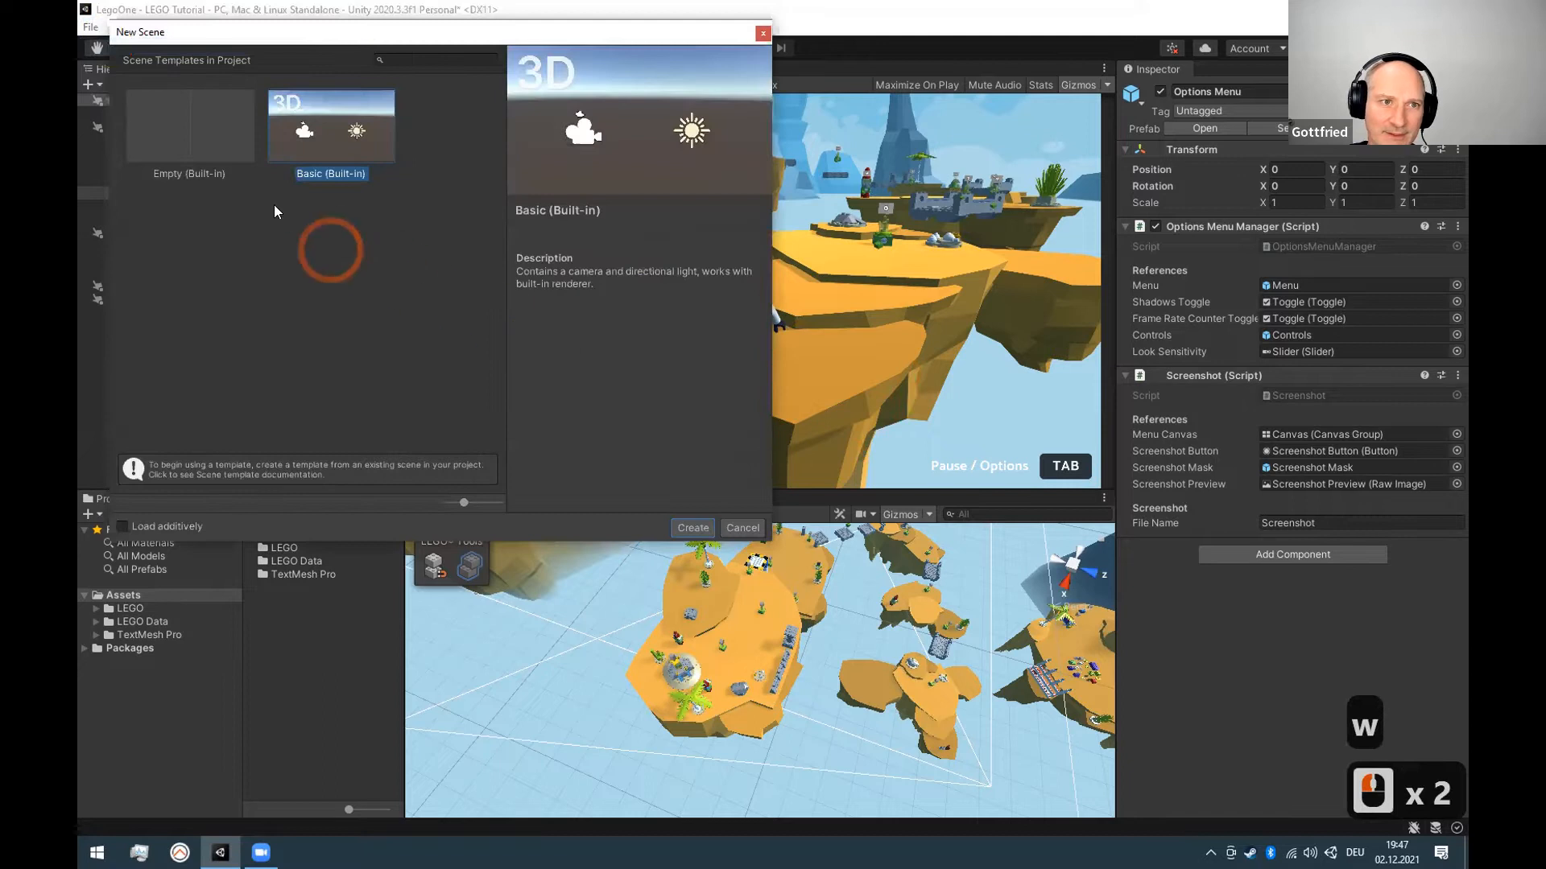
{"action": "left_click", "coordinate": [223, 149]}
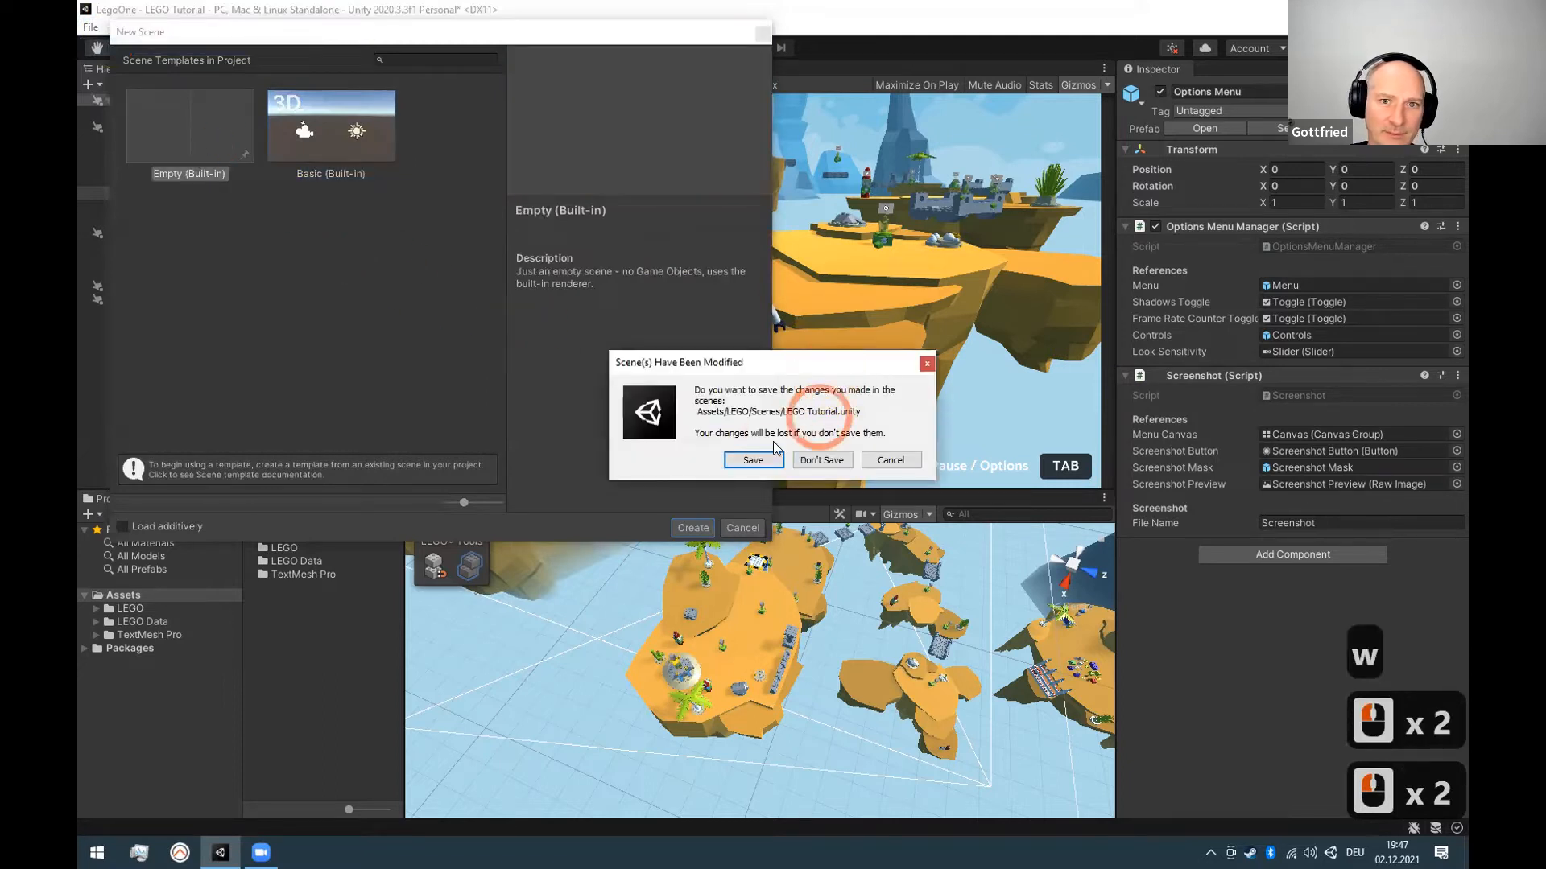
{"action": "left_click", "coordinate": [817, 462]}
Add a 3D Sphere to the empty scene.
{"action": "left_click", "coordinate": [223, 219]}
{"action": "right_click", "coordinate": [170, 166]}
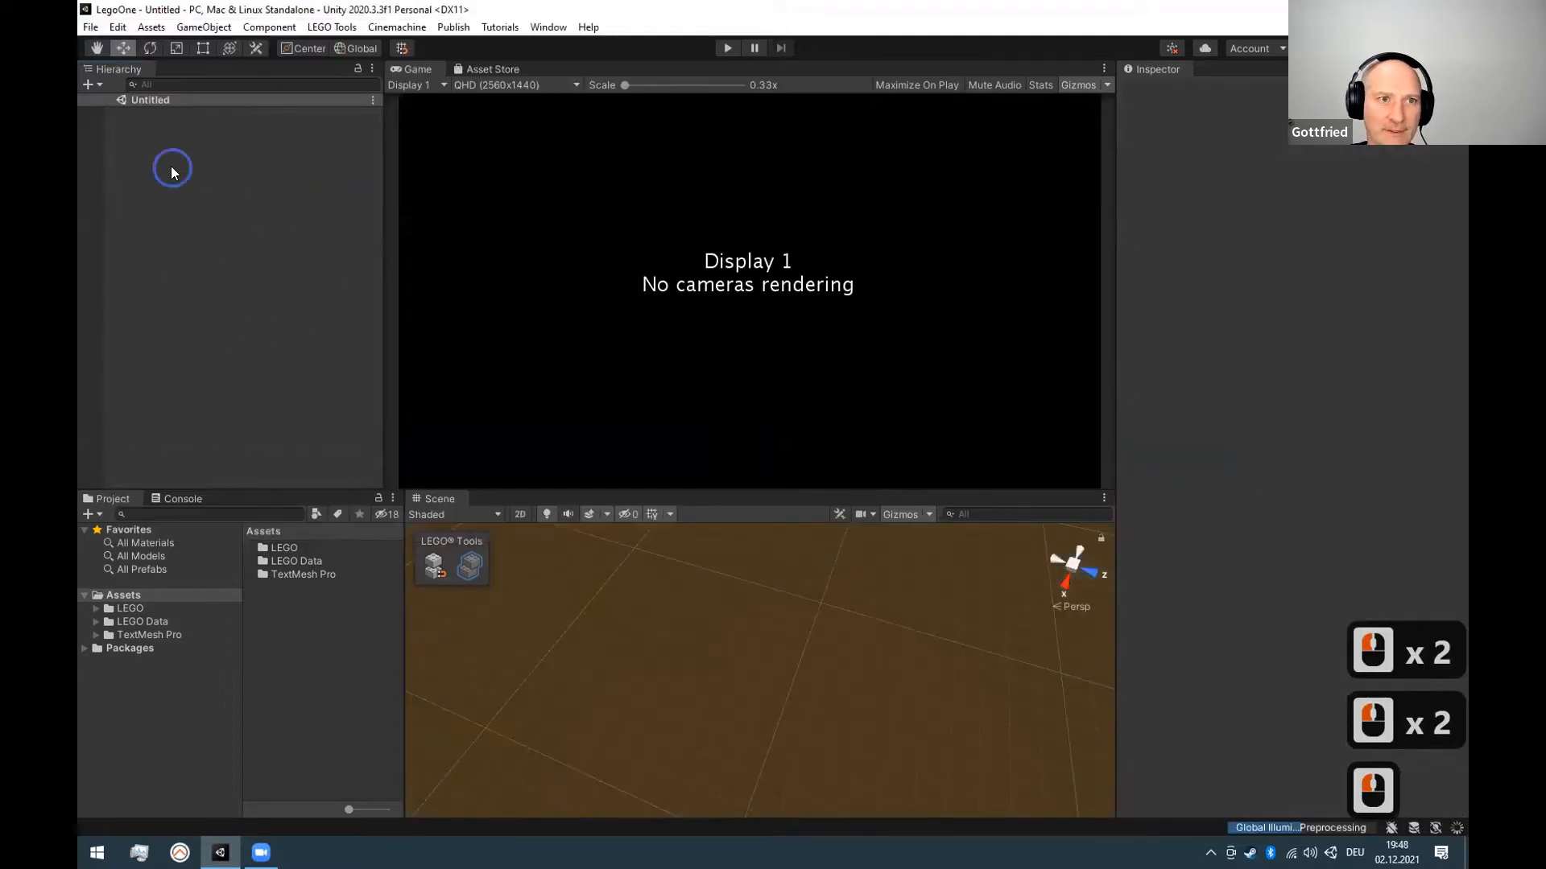
{"action": "left_click", "coordinate": [325, 404]}
{"action": "left_click", "coordinate": [401, 419]}
Add a 3D Cube and a Camera to the scene.
{"action": "right_click", "coordinate": [190, 180]}
{"action": "left_click", "coordinate": [306, 412]}
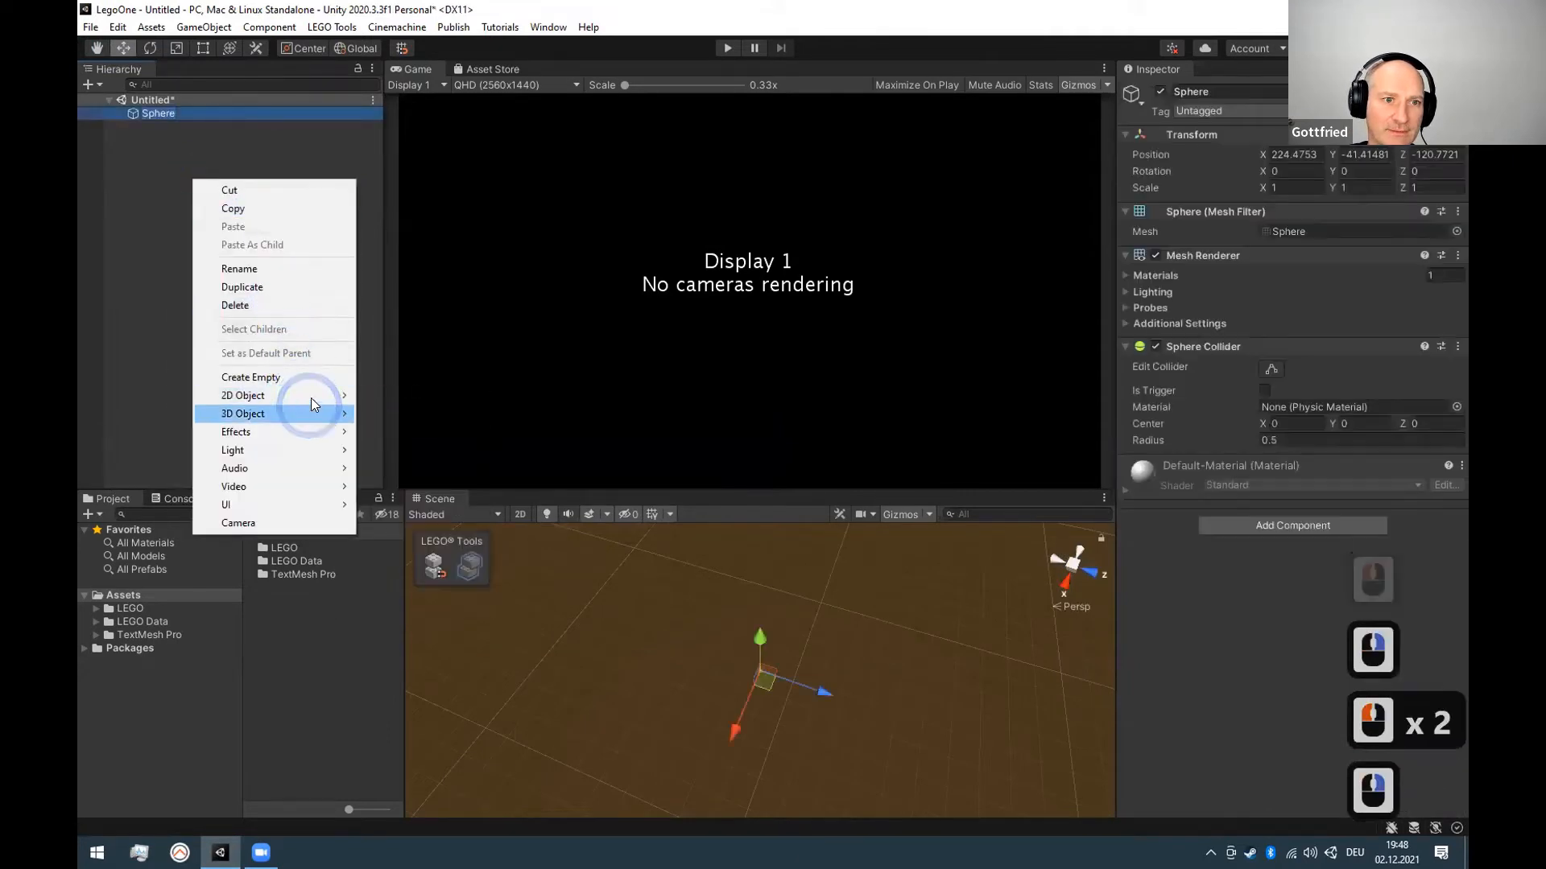
{"action": "left_click", "coordinate": [394, 414]}
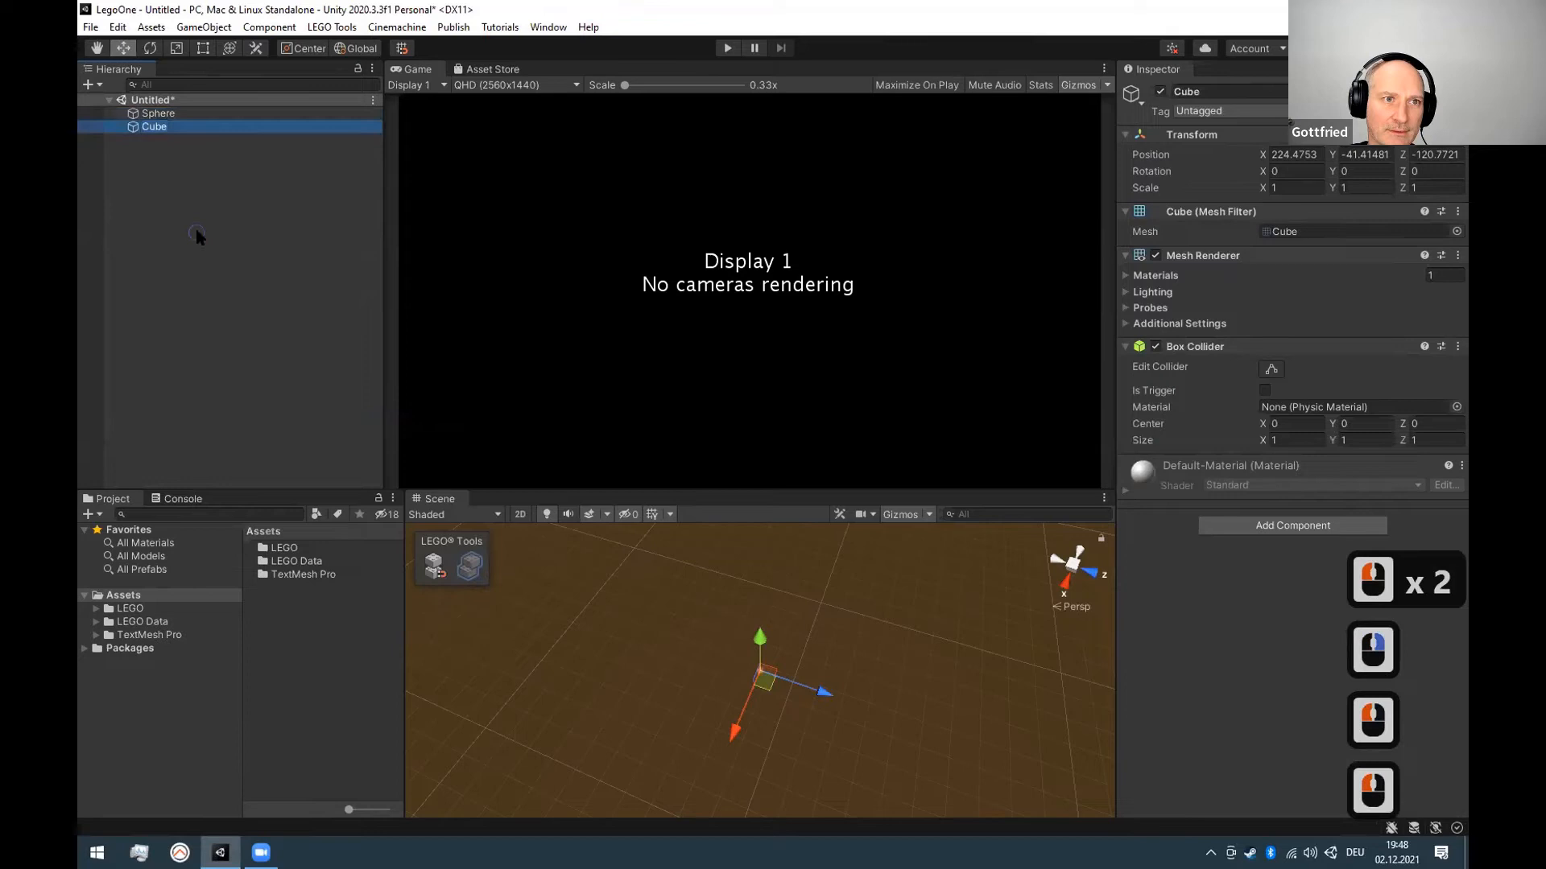
{"action": "right_click", "coordinate": [197, 234]}
{"action": "left_click", "coordinate": [279, 579]}
Dock the Scene view beside the Game and Asset Store views and enlarge it by lowering the border to the Project window.
{"action": "scroll", "coordinate": [698, 632], "scroll_direction": "down", "scroll_amount": 5}
{"action": "left_click", "coordinate": [891, 599]}
{"action": "left_click_drag", "start_coordinate": [819, 640], "coordinate": [449, 75], "text": "alt"}
{"action": "left_click_drag", "start_coordinate": [550, 487], "coordinate": [552, 596]}
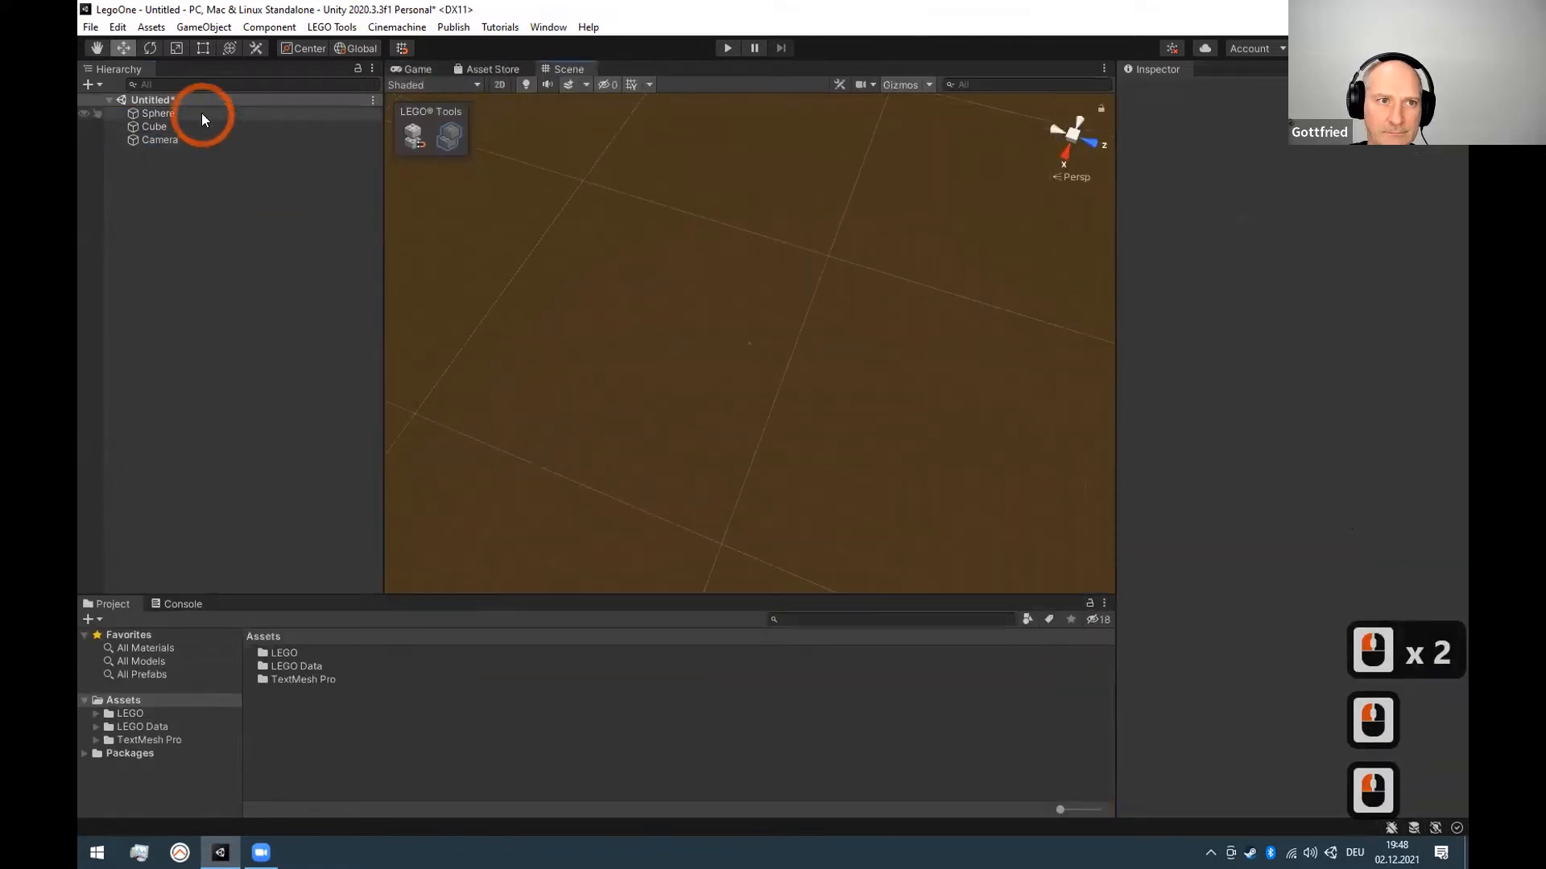
Move the Cube along the Z axis away from the Sphere, to a Z position of about -123.04.
{"action": "double_click", "coordinate": [201, 113]}
{"action": "left_click", "coordinate": [816, 372]}
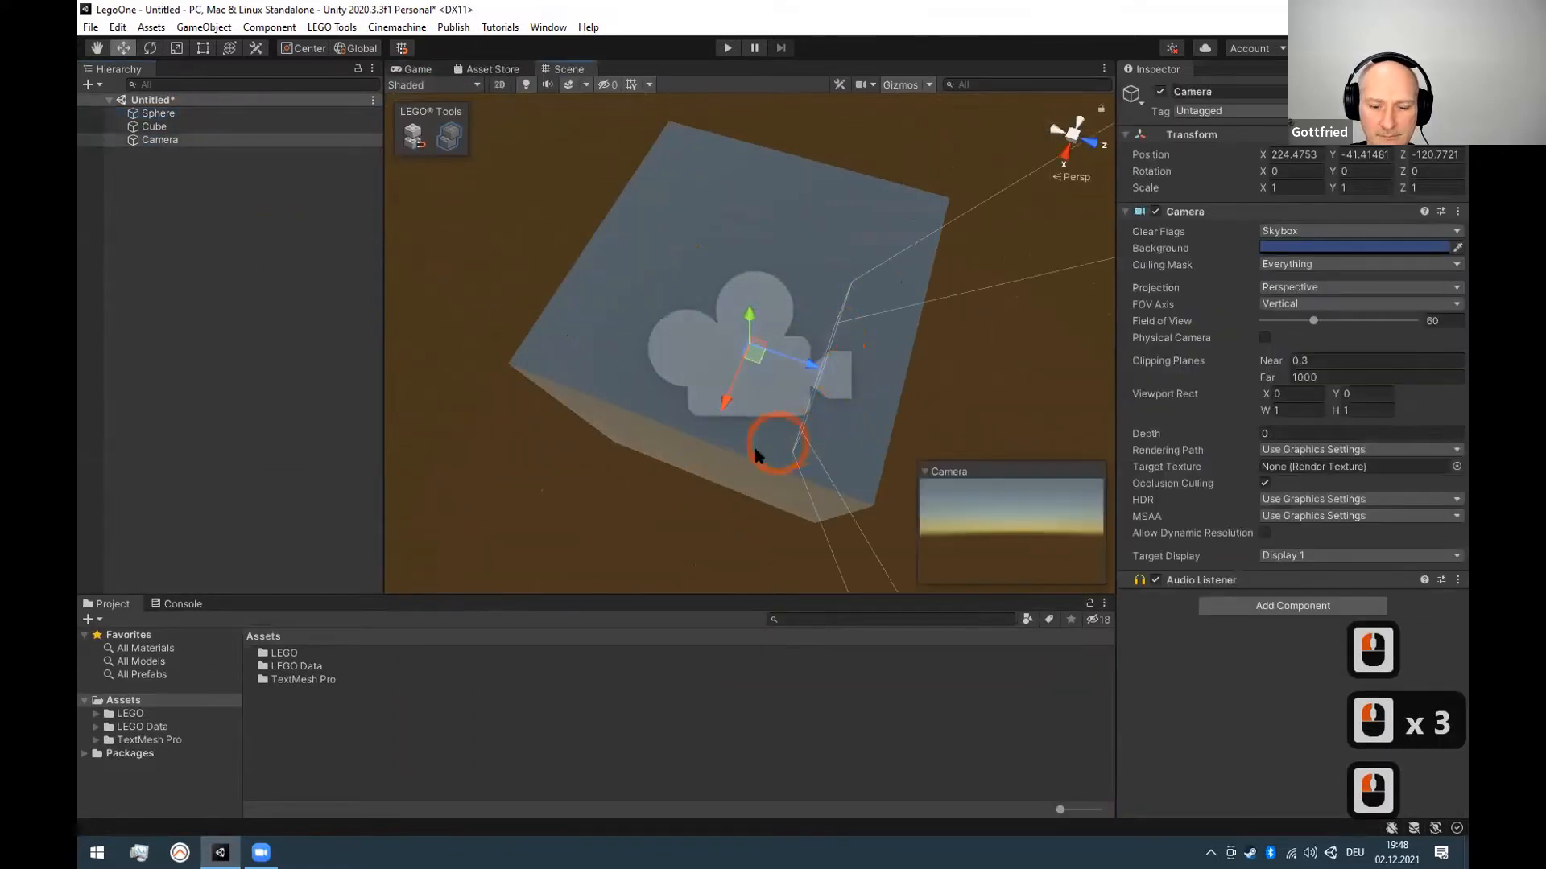
{"action": "left_click", "coordinate": [696, 514]}
{"action": "left_click_drag", "start_coordinate": [644, 520], "coordinate": [792, 429], "text": "alt"}
{"action": "scroll", "coordinate": [792, 429], "scroll_direction": "down", "scroll_amount": 6, "text": "alt"}
{"action": "left_click", "coordinate": [206, 126]}
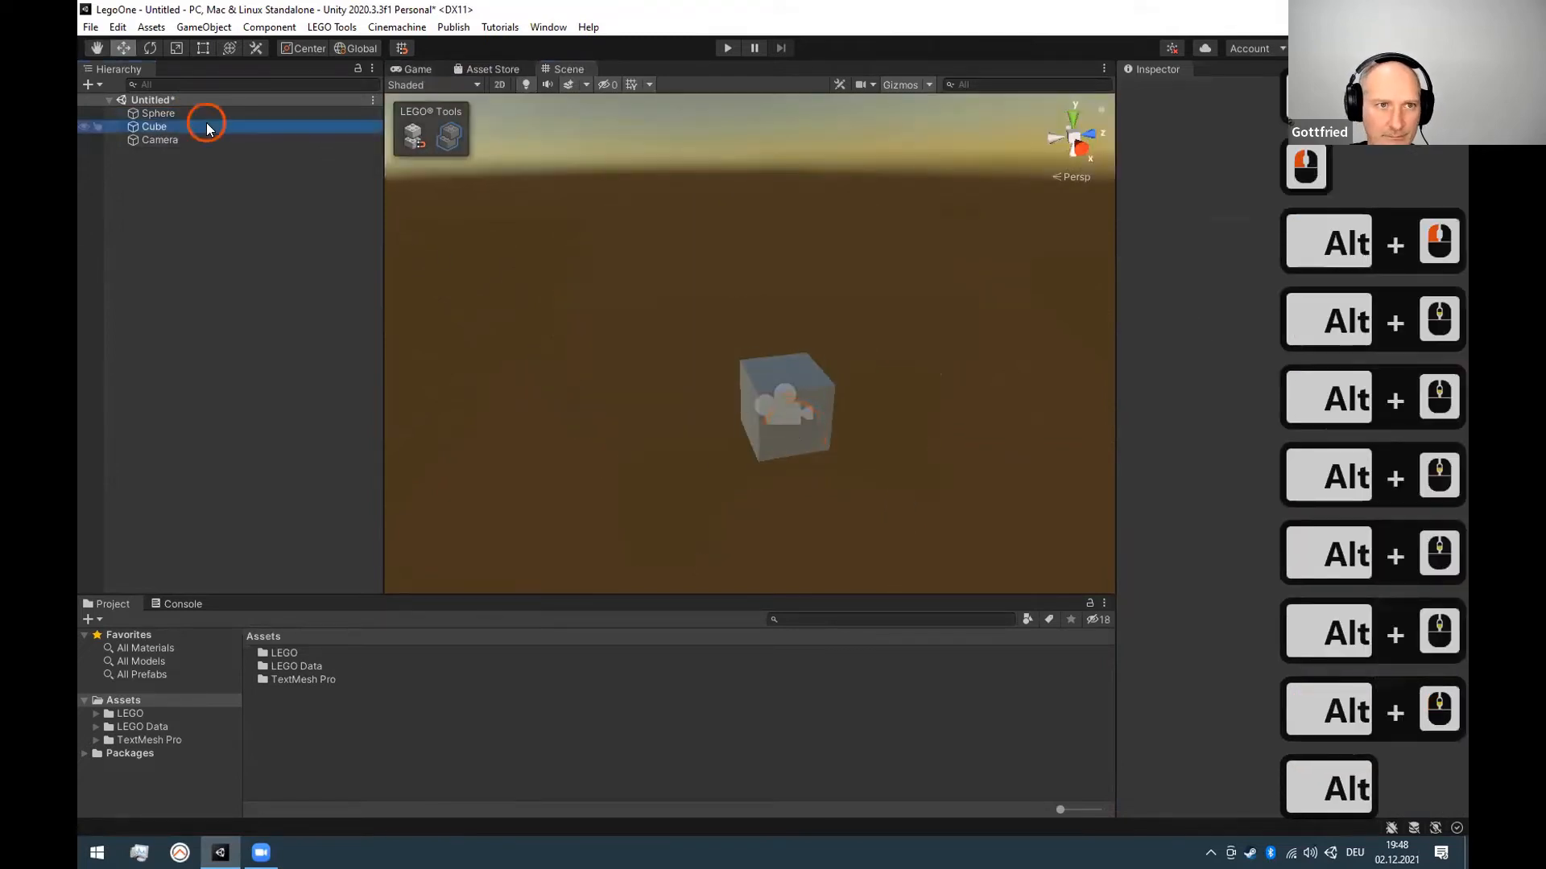
{"action": "left_click", "coordinate": [764, 422]}
{"action": "left_click_drag", "start_coordinate": [839, 397], "coordinate": [673, 419]}
Move the Camera along the X axis away from the Sphere, to an X position of about 226.7.
{"action": "left_click", "coordinate": [153, 139]}
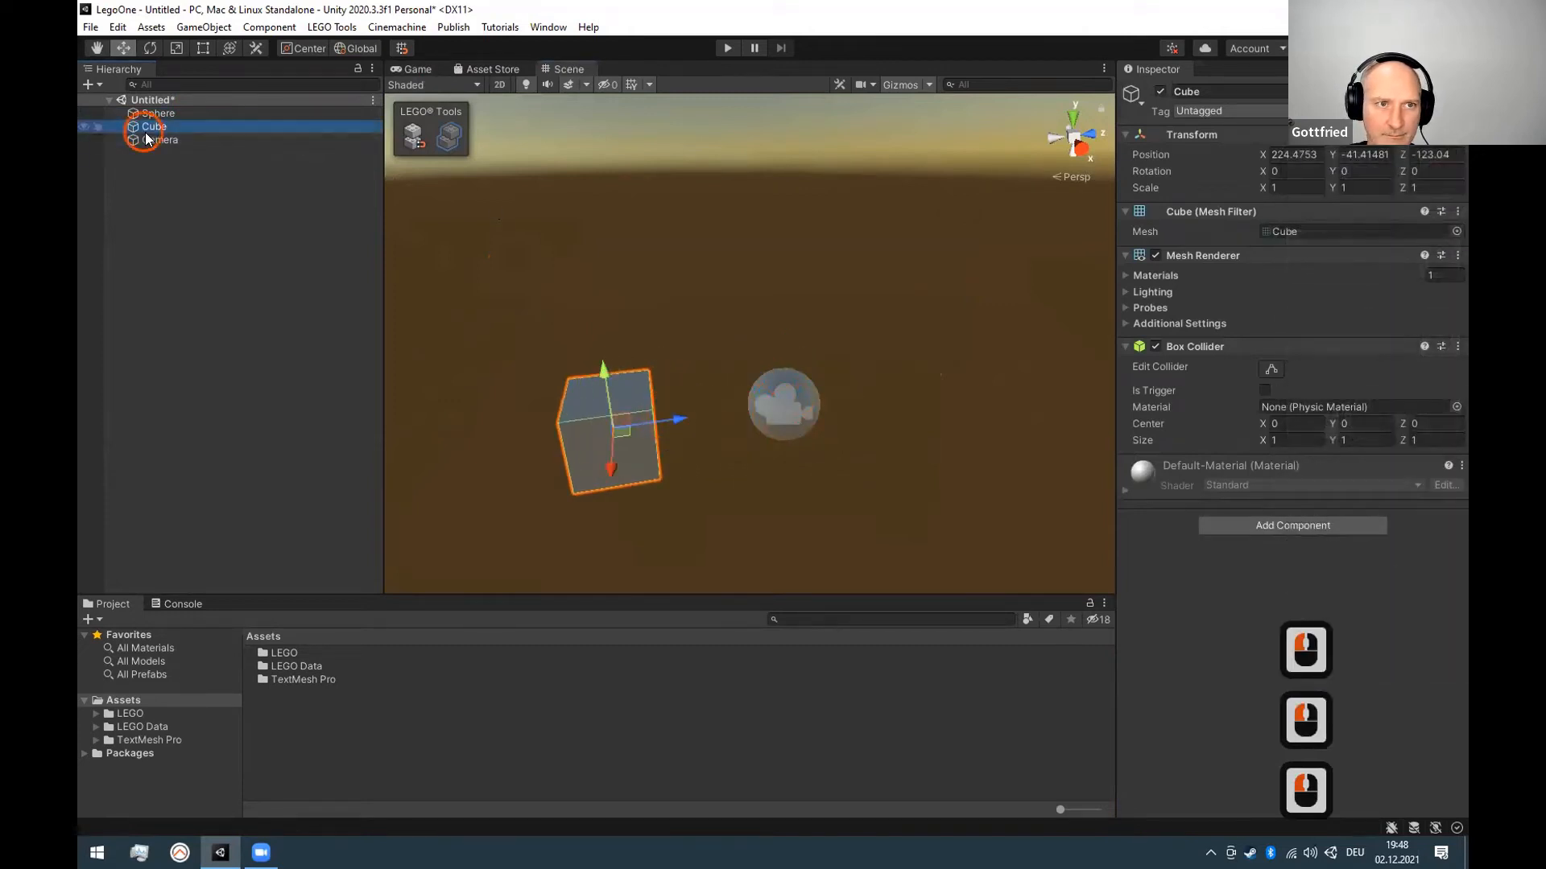
{"action": "left_click", "coordinate": [810, 413]}
{"action": "left_click_drag", "start_coordinate": [810, 413], "coordinate": [913, 567]}
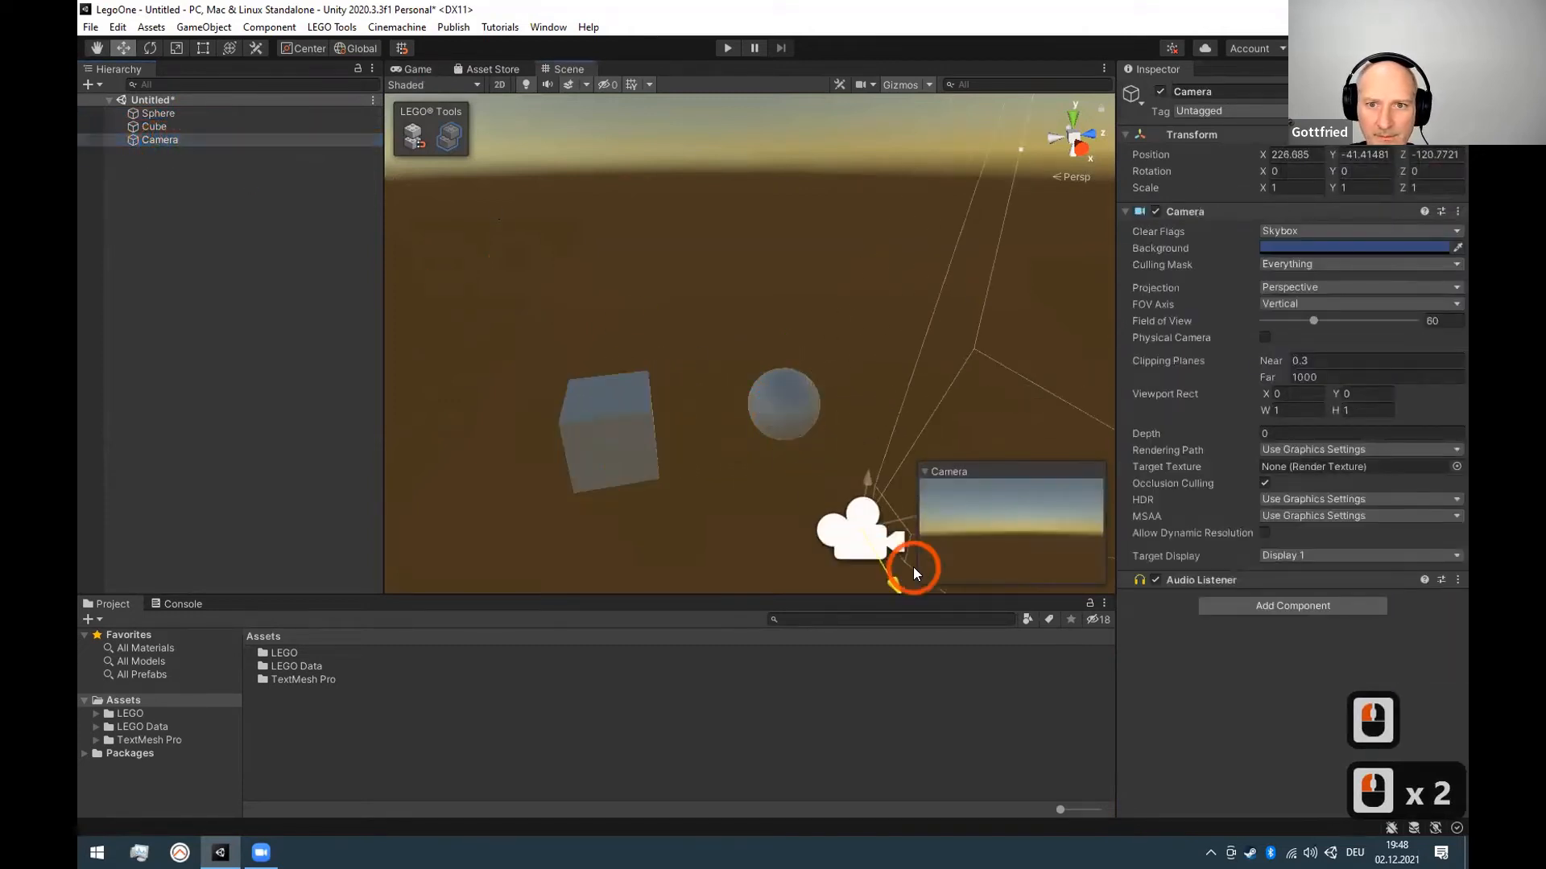
Select the Cube in the Scene view, try the Hand tool for panning, and return to the Move tool.
{"action": "left_click_drag", "start_coordinate": [794, 424], "coordinate": [736, 359], "text": "alt"}
{"action": "middle_click_drag", "start_coordinate": [736, 359], "coordinate": [721, 285], "text": "alt"}
{"action": "left_click_drag", "start_coordinate": [747, 372], "coordinate": [778, 420], "text": "alt"}
{"action": "left_click", "coordinate": [642, 323]}
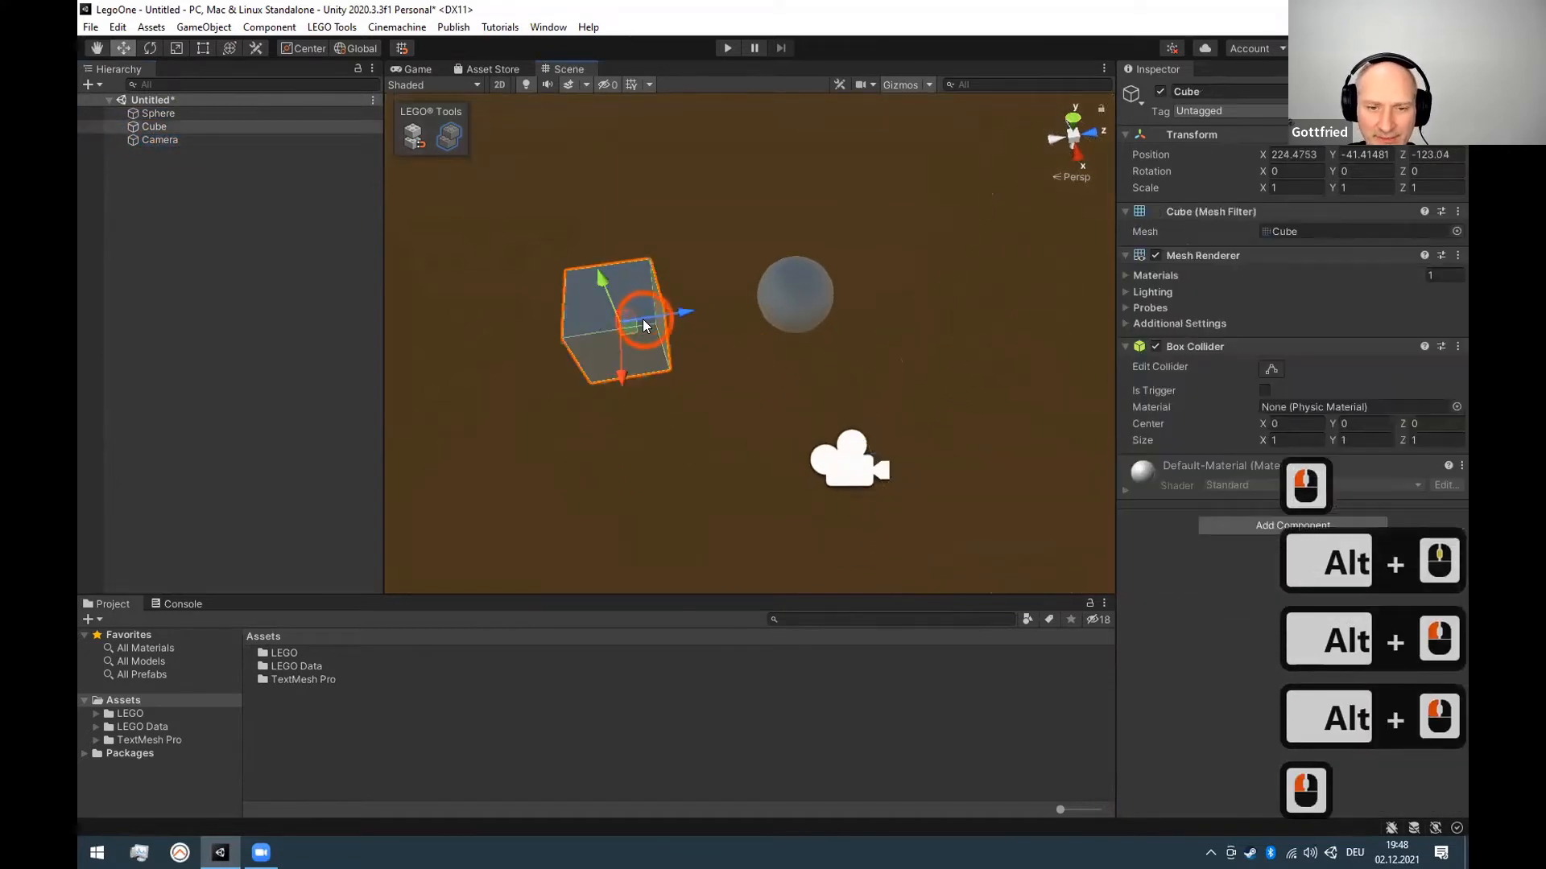
{"action": "key", "text": "q"}
{"action": "left_click_drag", "start_coordinate": [800, 349], "coordinate": [779, 410]}
{"action": "left_click_drag", "start_coordinate": [693, 352], "coordinate": [771, 263]}
{"action": "key", "text": "w"}
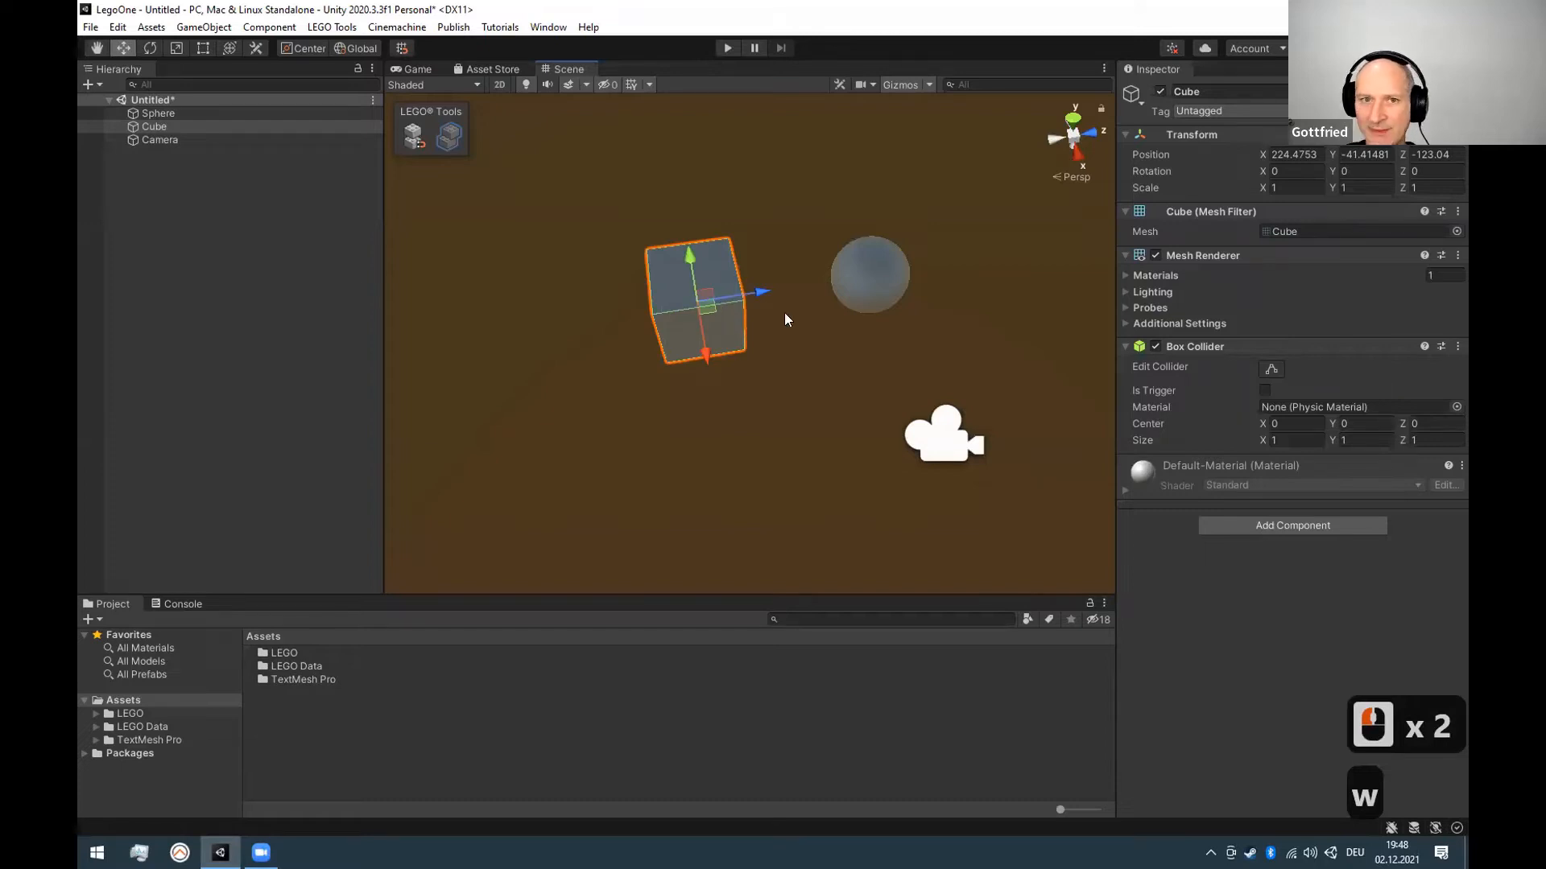
Move the Cube away from the Sphere to a Z position of about -124.29 and rotate it to about -9.66, 57.24, 6.16 degrees.
{"action": "left_click", "coordinate": [801, 288]}
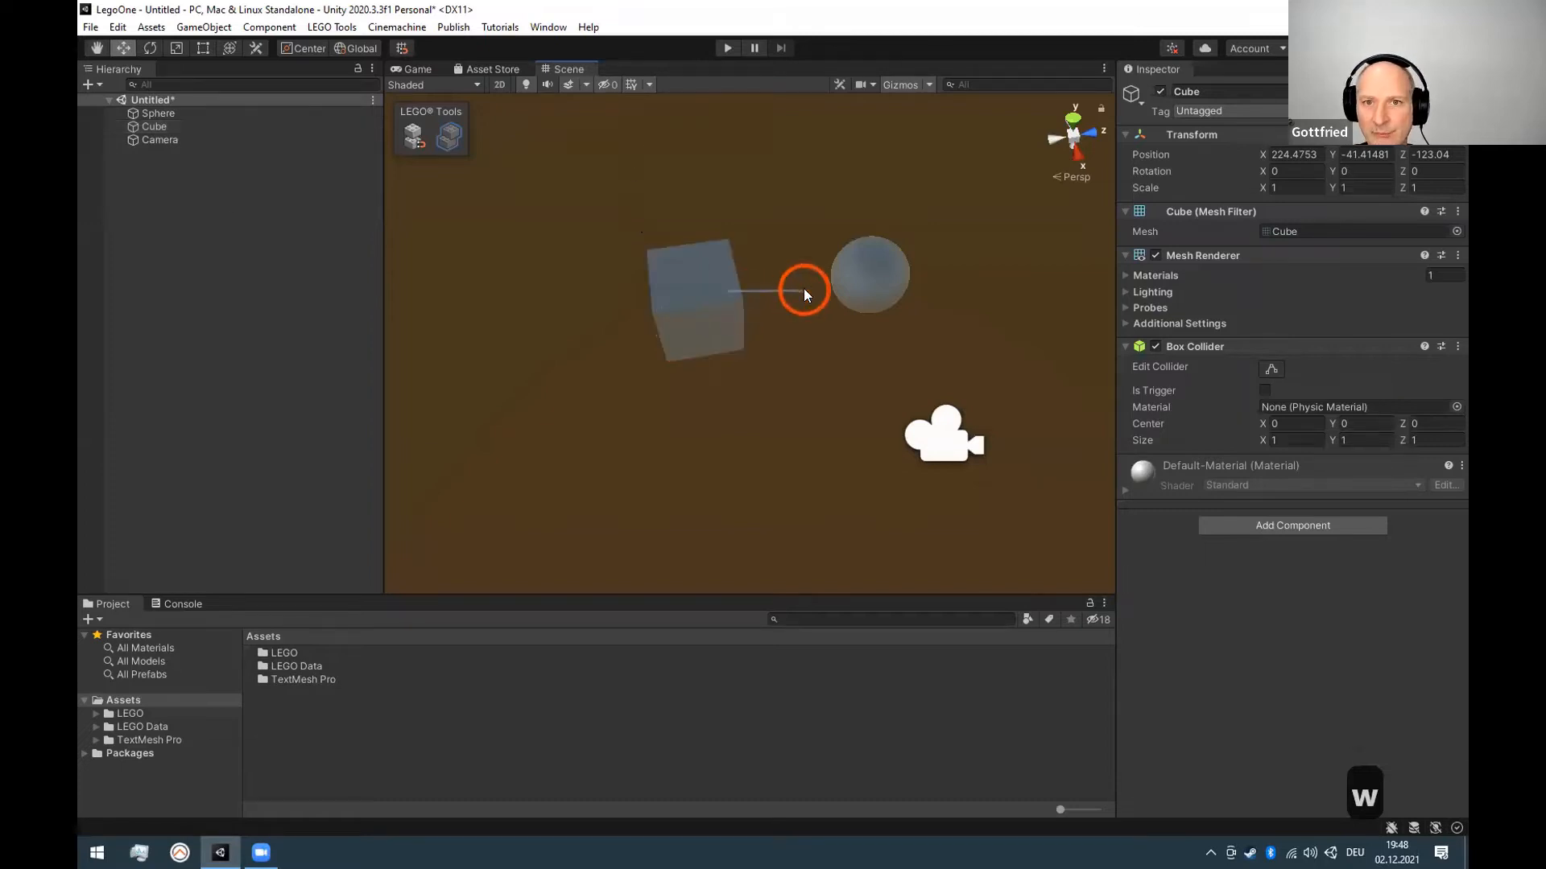
{"action": "key", "text": "w"}
{"action": "left_click", "coordinate": [690, 320]}
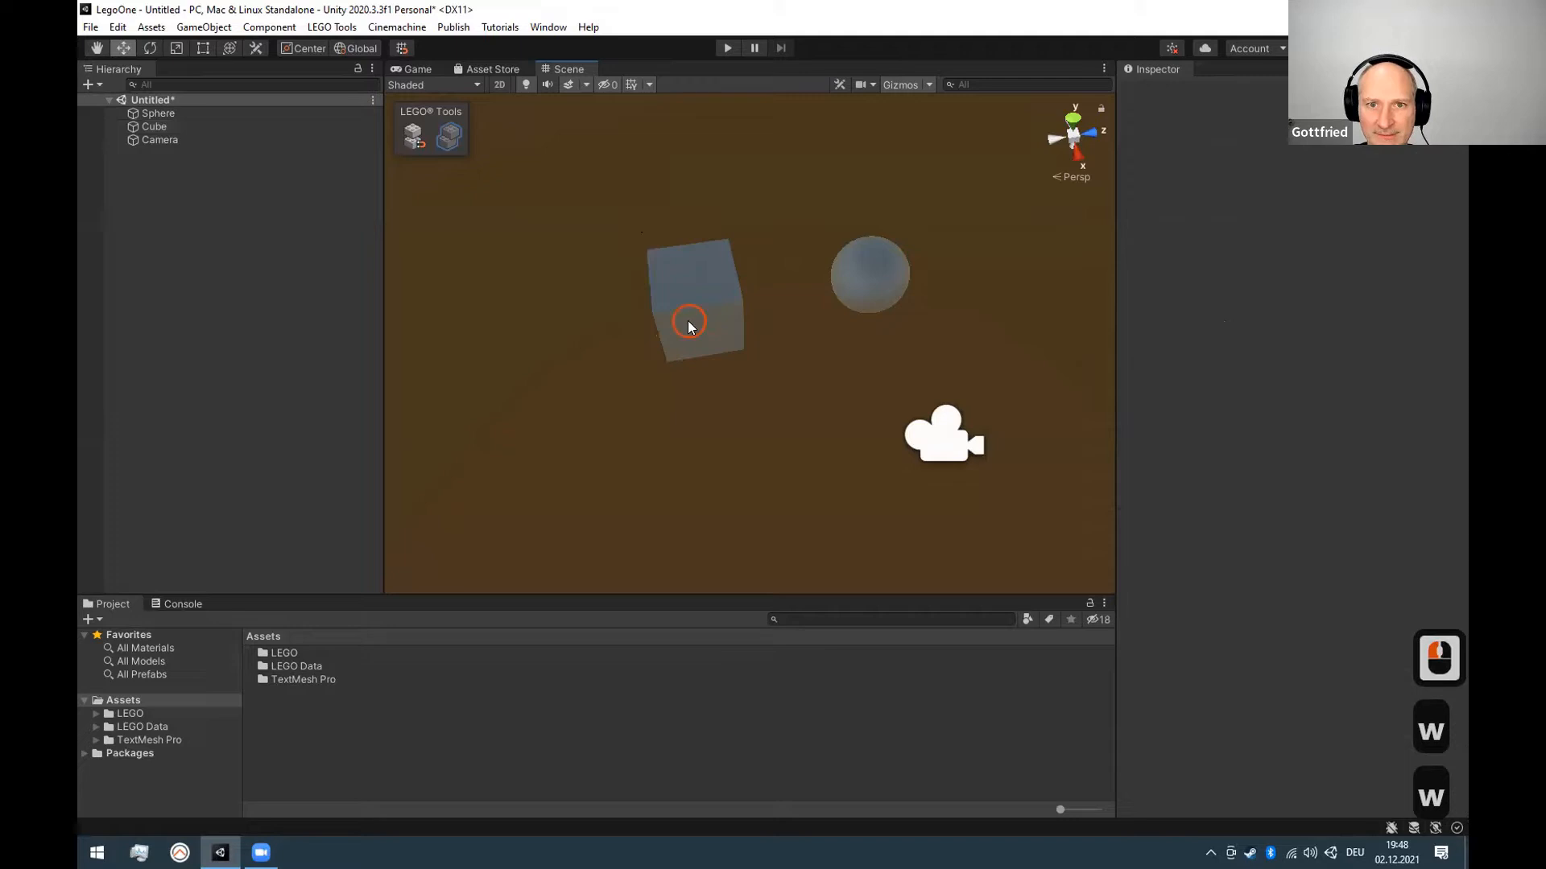
{"action": "left_click_drag", "start_coordinate": [761, 290], "coordinate": [578, 280]}
{"action": "key", "text": "e"}
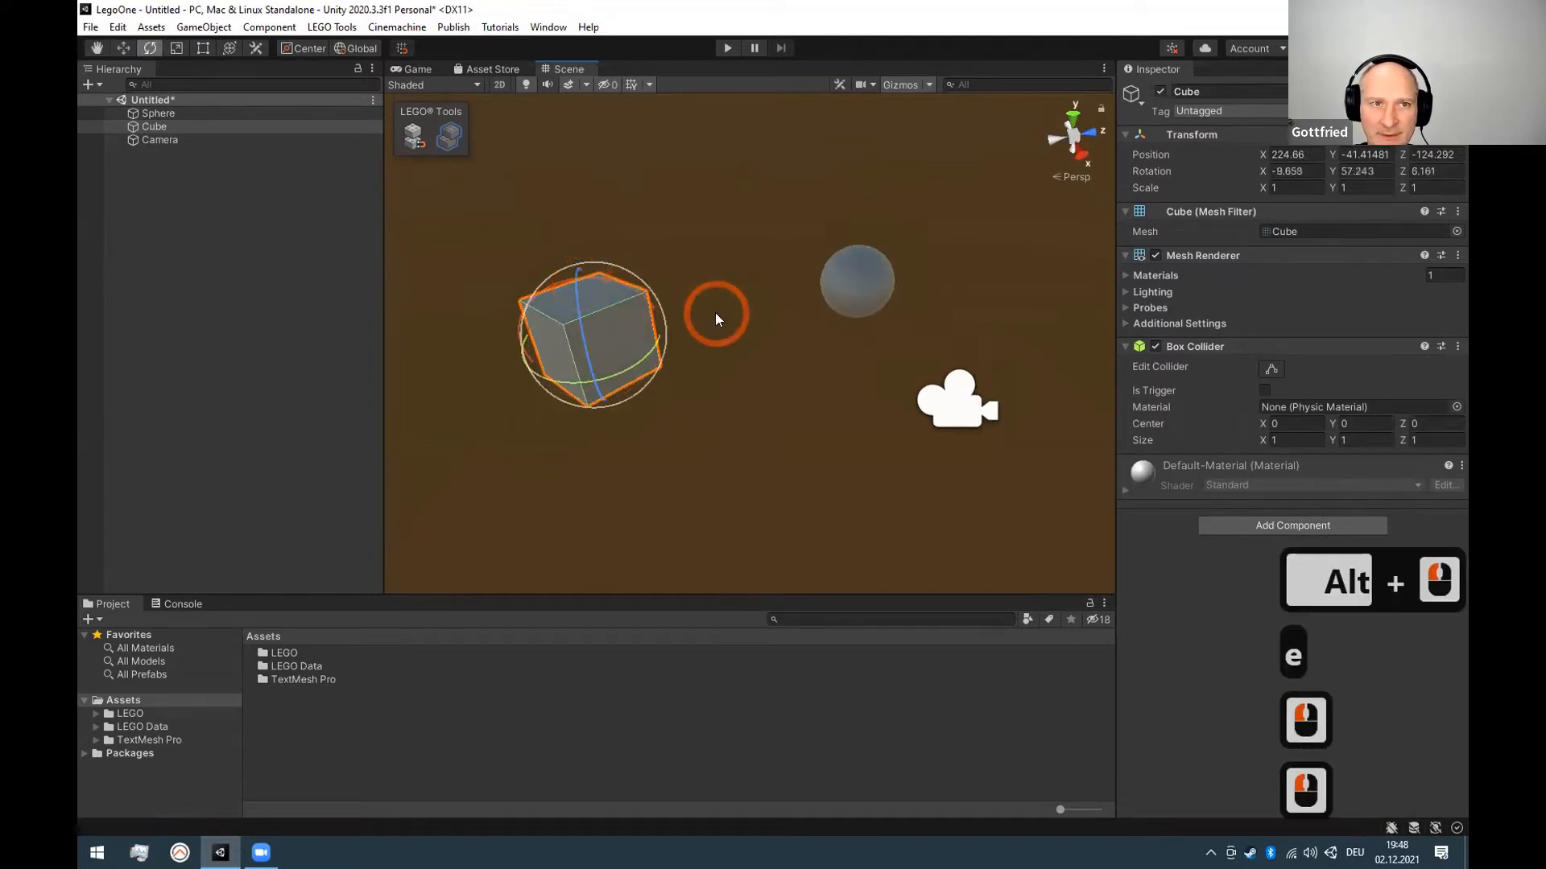
Try the Scale tool on the Cube, resizing it uniformly and along its Z axis, and undo both scale changes.
{"action": "key", "text": "r"}
{"action": "left_click_drag", "start_coordinate": [592, 336], "coordinate": [610, 365]}
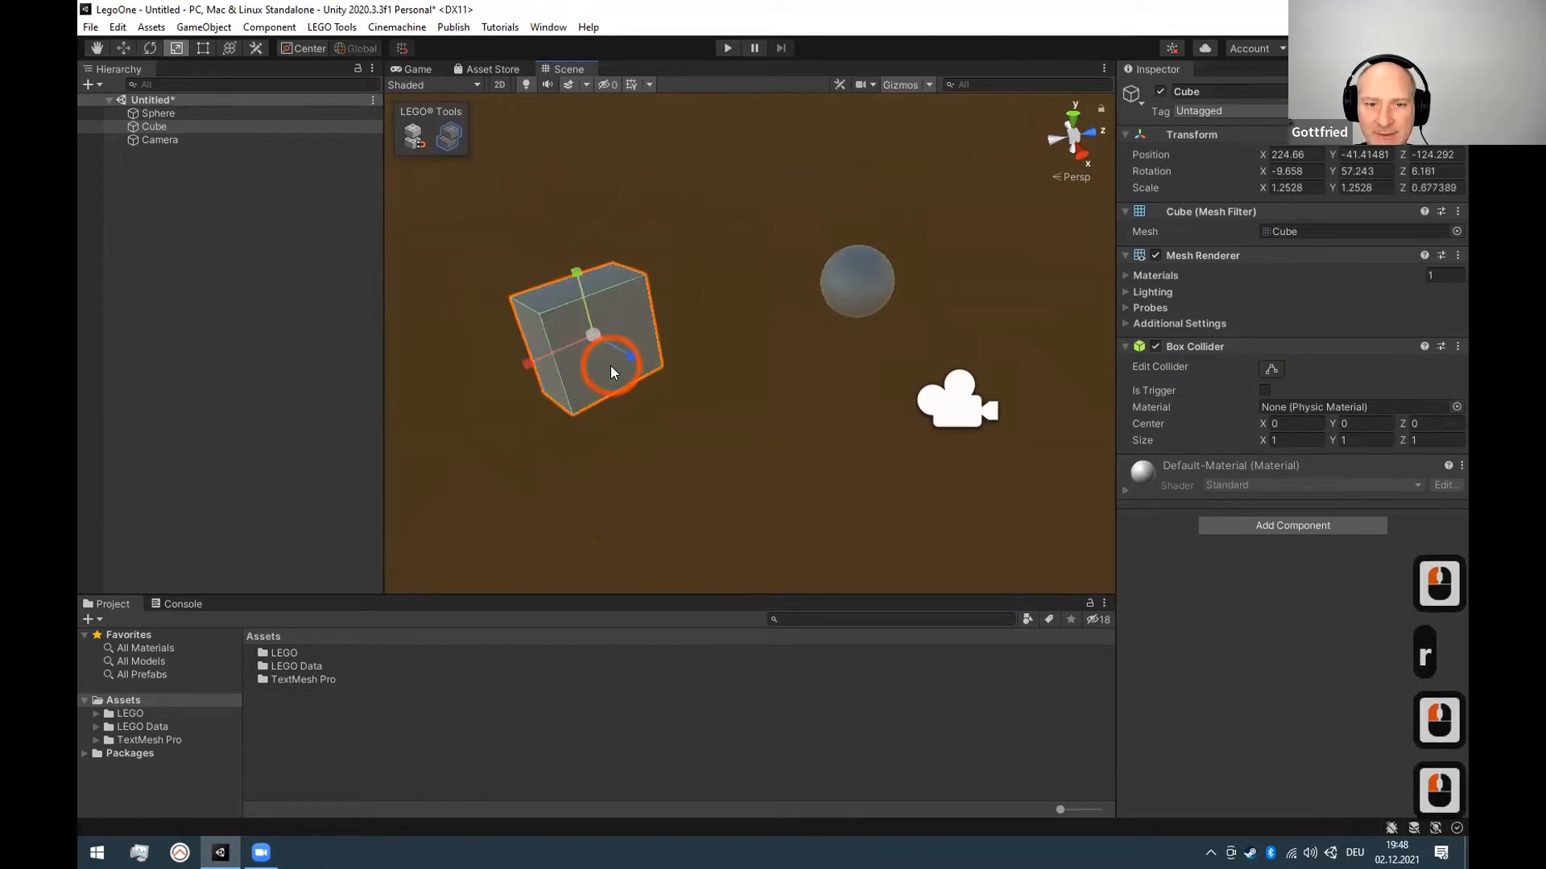
{"action": "key", "text": "ctrl+z"}
{"action": "key", "text": "ctrl+z"}
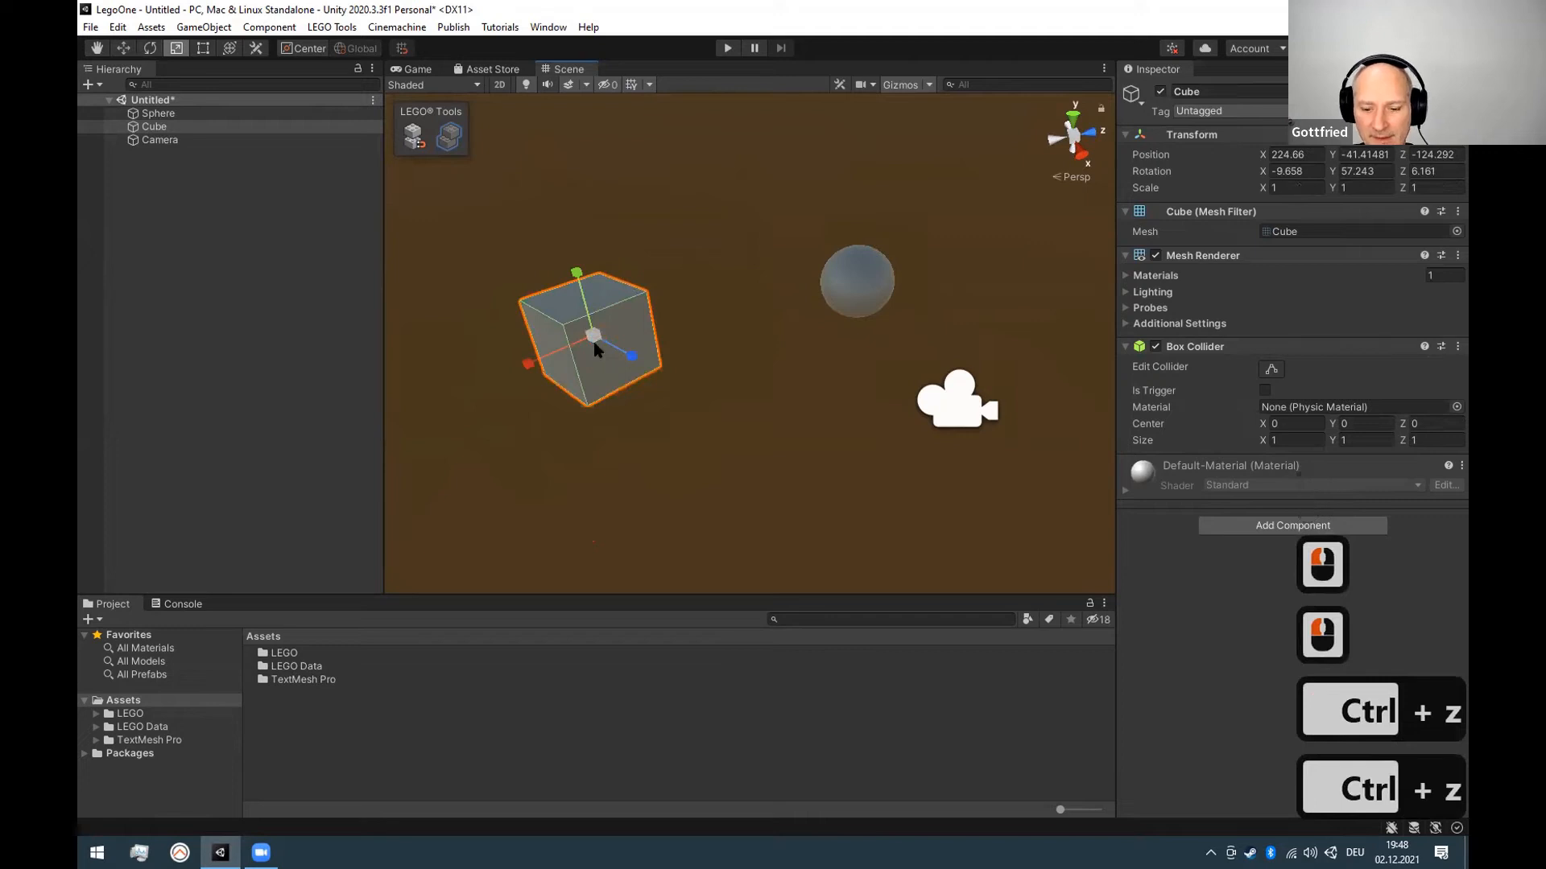
Inspect the Rect tool's corner handles on the Cube and return to the Move tool.
{"action": "key", "text": "t"}
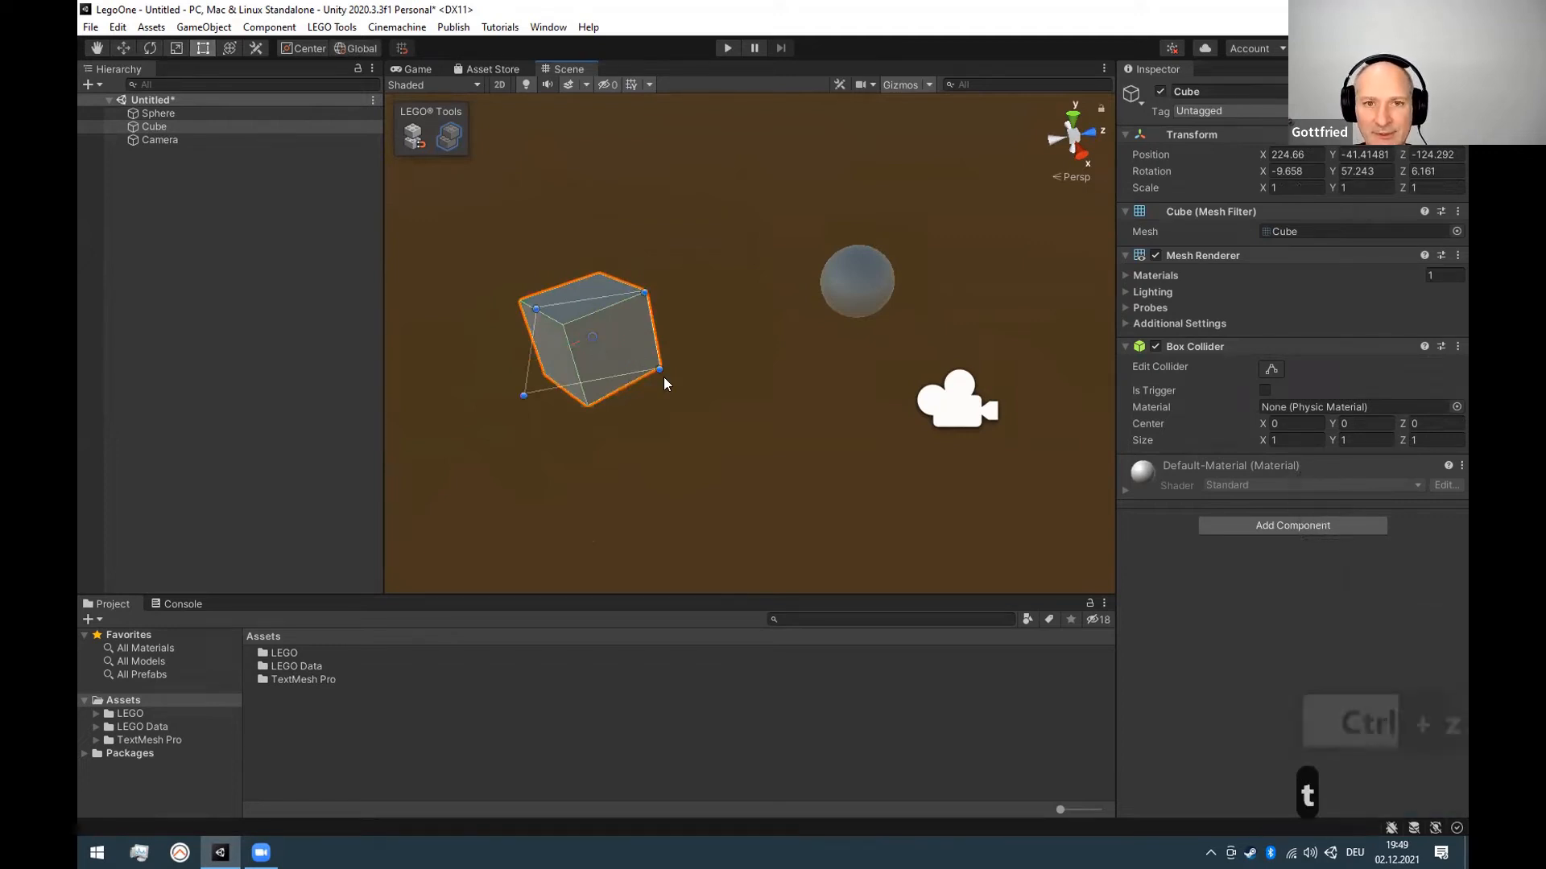
{"action": "left_click_drag", "start_coordinate": [615, 306], "coordinate": [609, 408], "text": "alt"}
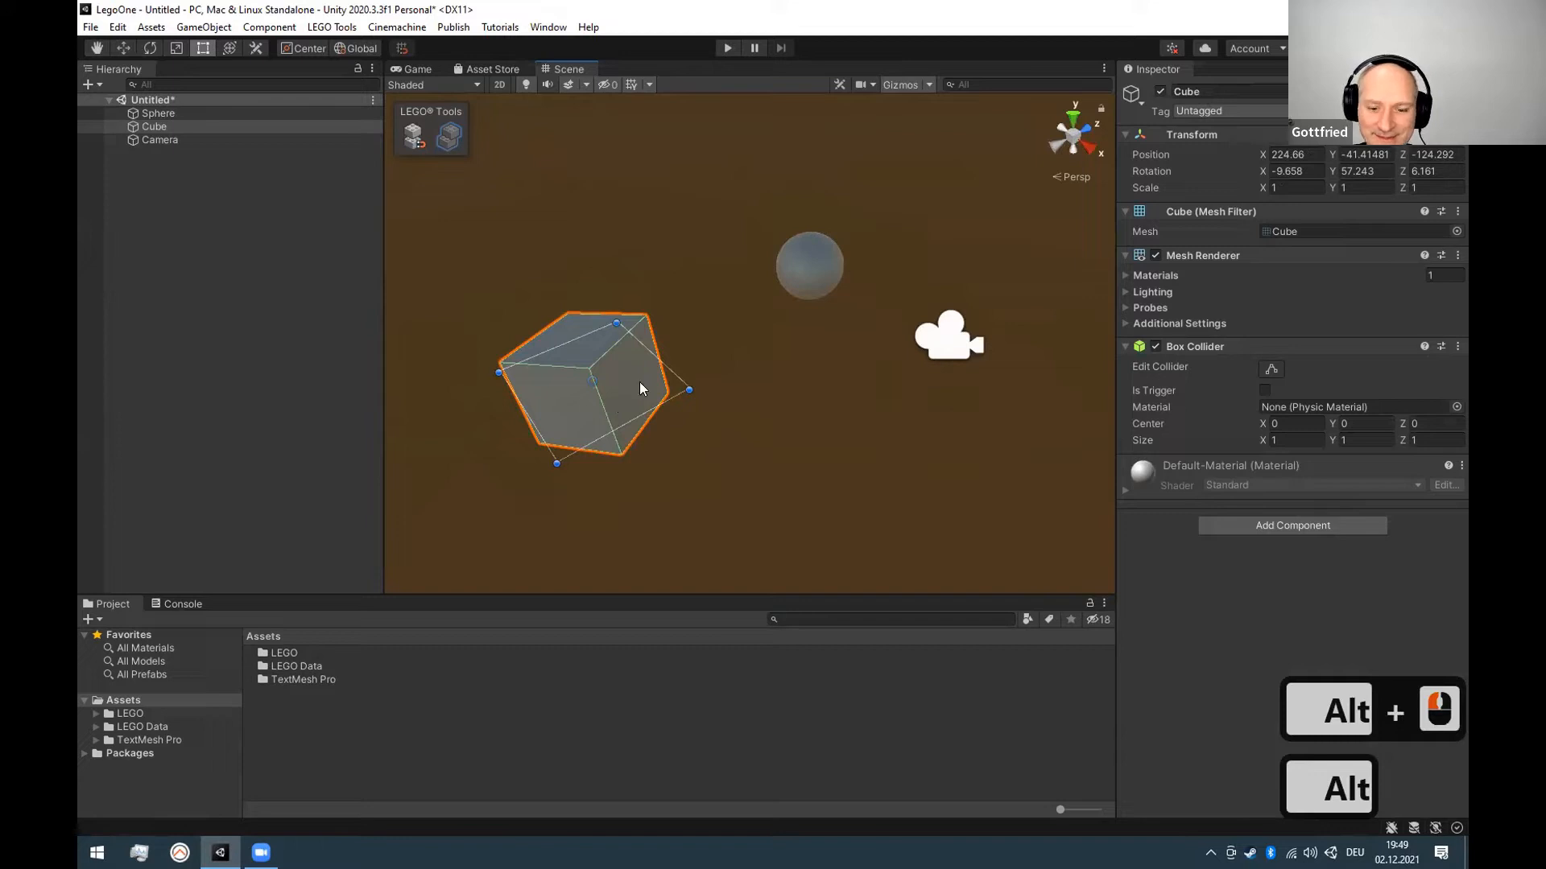
{"action": "key", "text": "w"}
Move the Cube across the XZ plane with increment snapping to about X 222.91 and Z -123.79.
{"action": "left_click_drag", "start_coordinate": [797, 337], "coordinate": [650, 368], "text": "alt"}
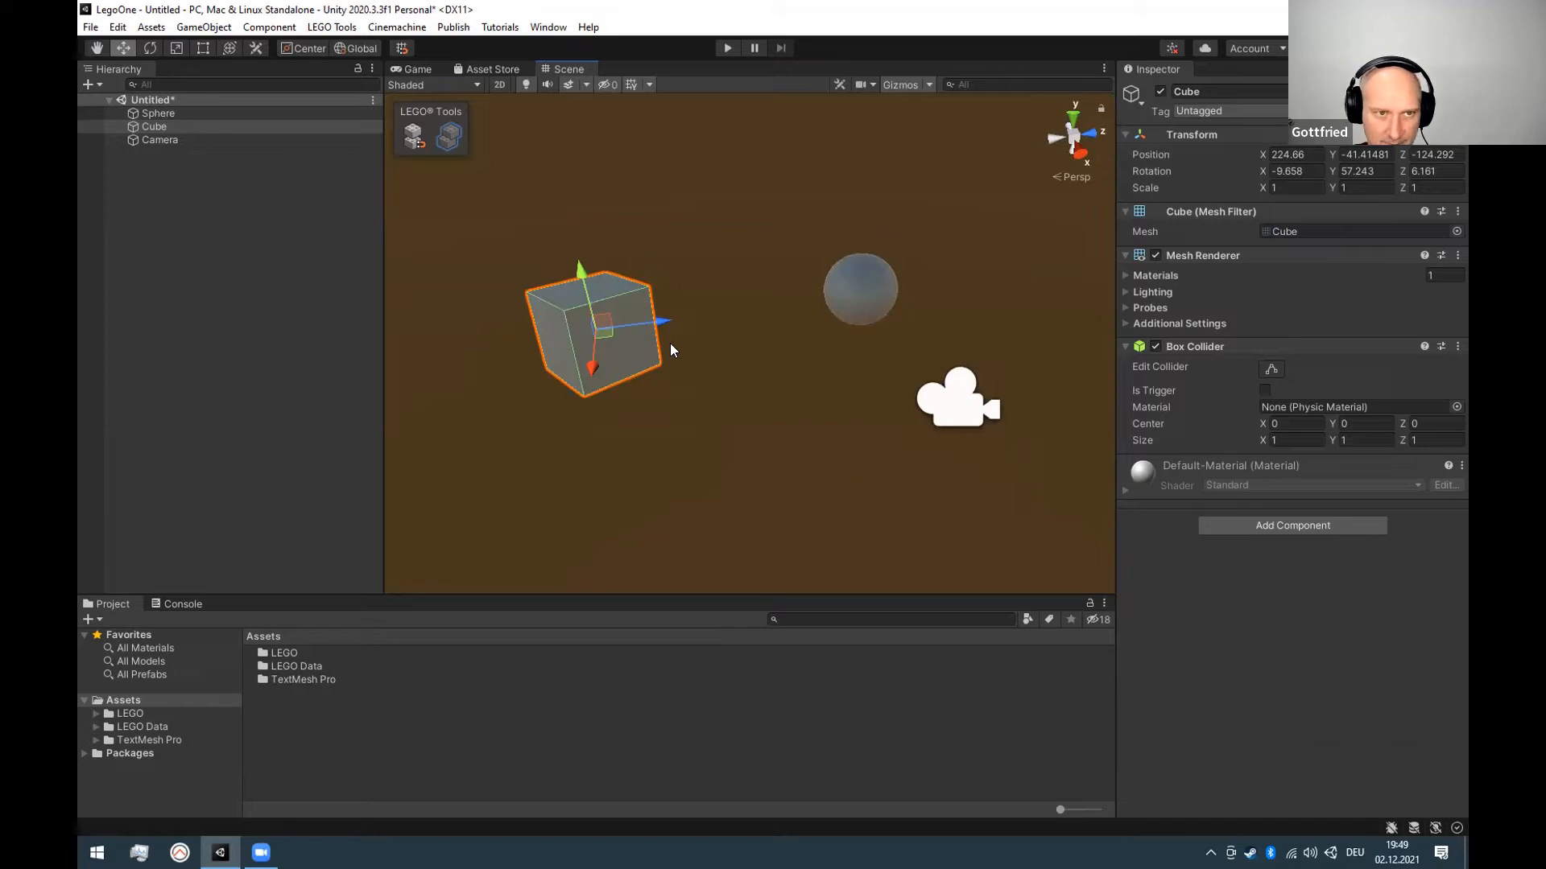
{"action": "middle_click_drag", "start_coordinate": [689, 327], "coordinate": [702, 378]}
{"action": "left_click", "coordinate": [673, 420]}
{"action": "double_click", "coordinate": [640, 380]}
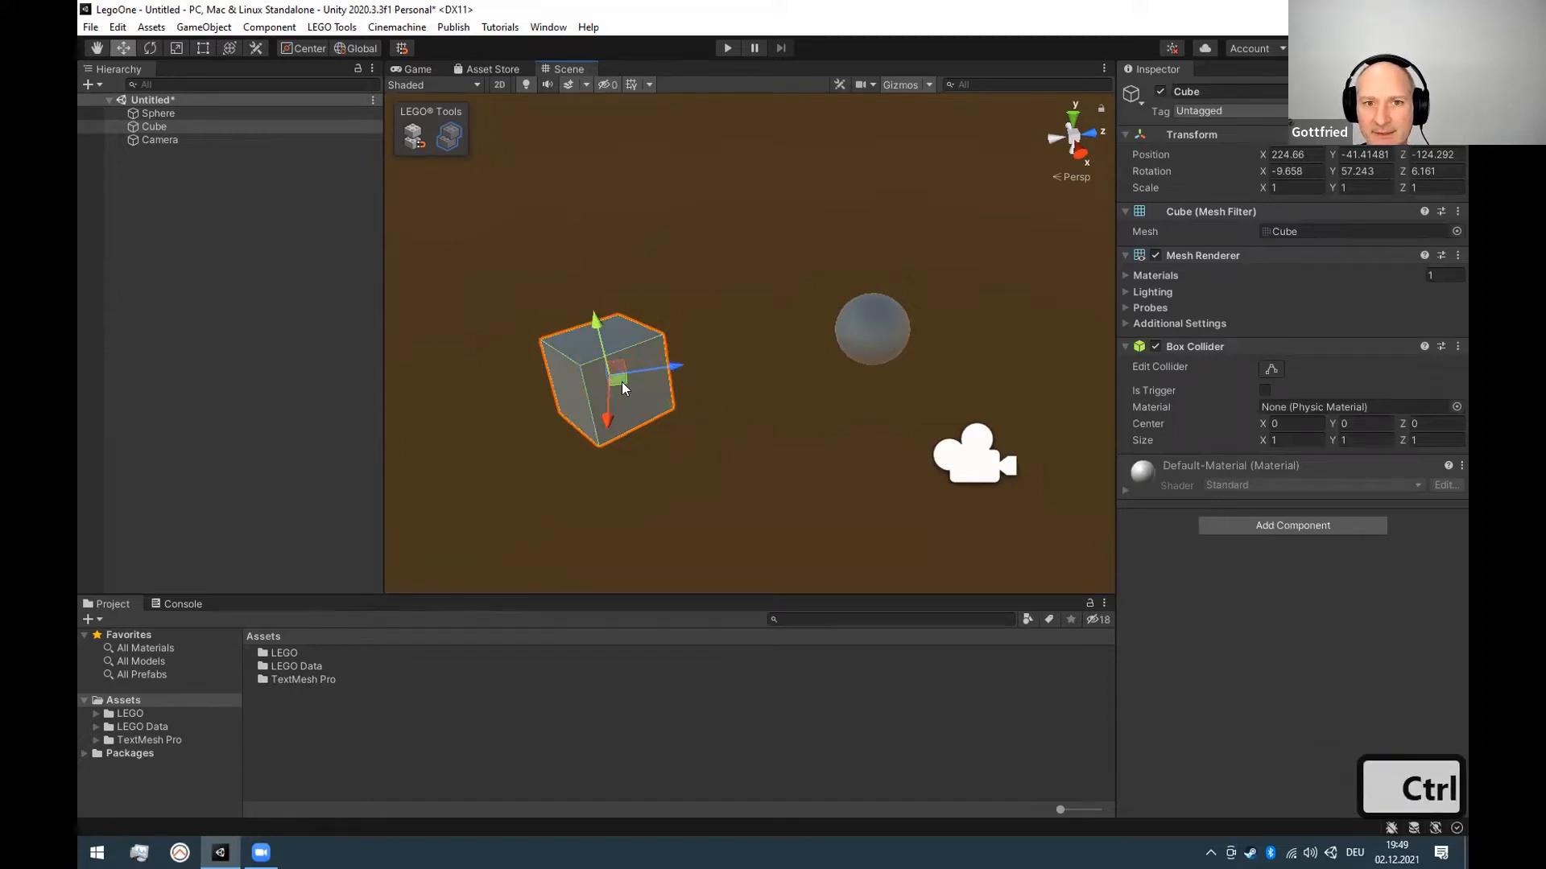
{"action": "left_click_drag", "start_coordinate": [622, 382], "coordinate": [658, 301], "text": "ctrl"}
Set the Cube's position to 0 on X, Y and Z.
{"action": "left_click", "coordinate": [1288, 154]}
{"action": "left_click", "coordinate": [1288, 154]}
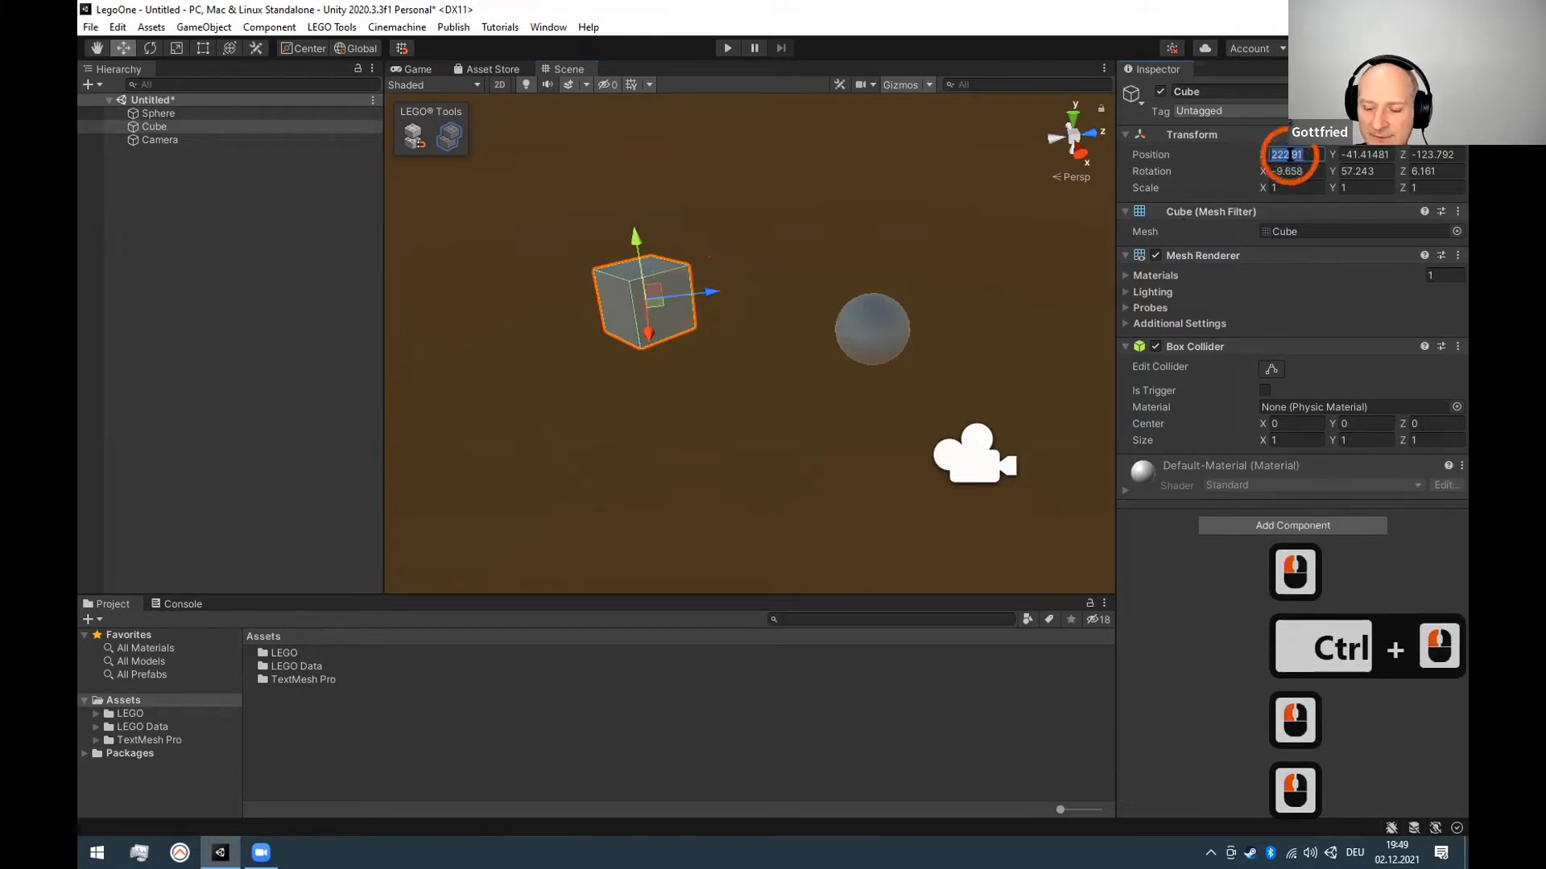
{"action": "type", "text": "0"}
{"action": "key", "text": "Tab"}
{"action": "type", "text": "0"}
{"action": "key", "text": "Tab"}
{"action": "type", "text": "0"}
{"action": "key", "text": "Tab"}
{"action": "key", "text": "Tab"}
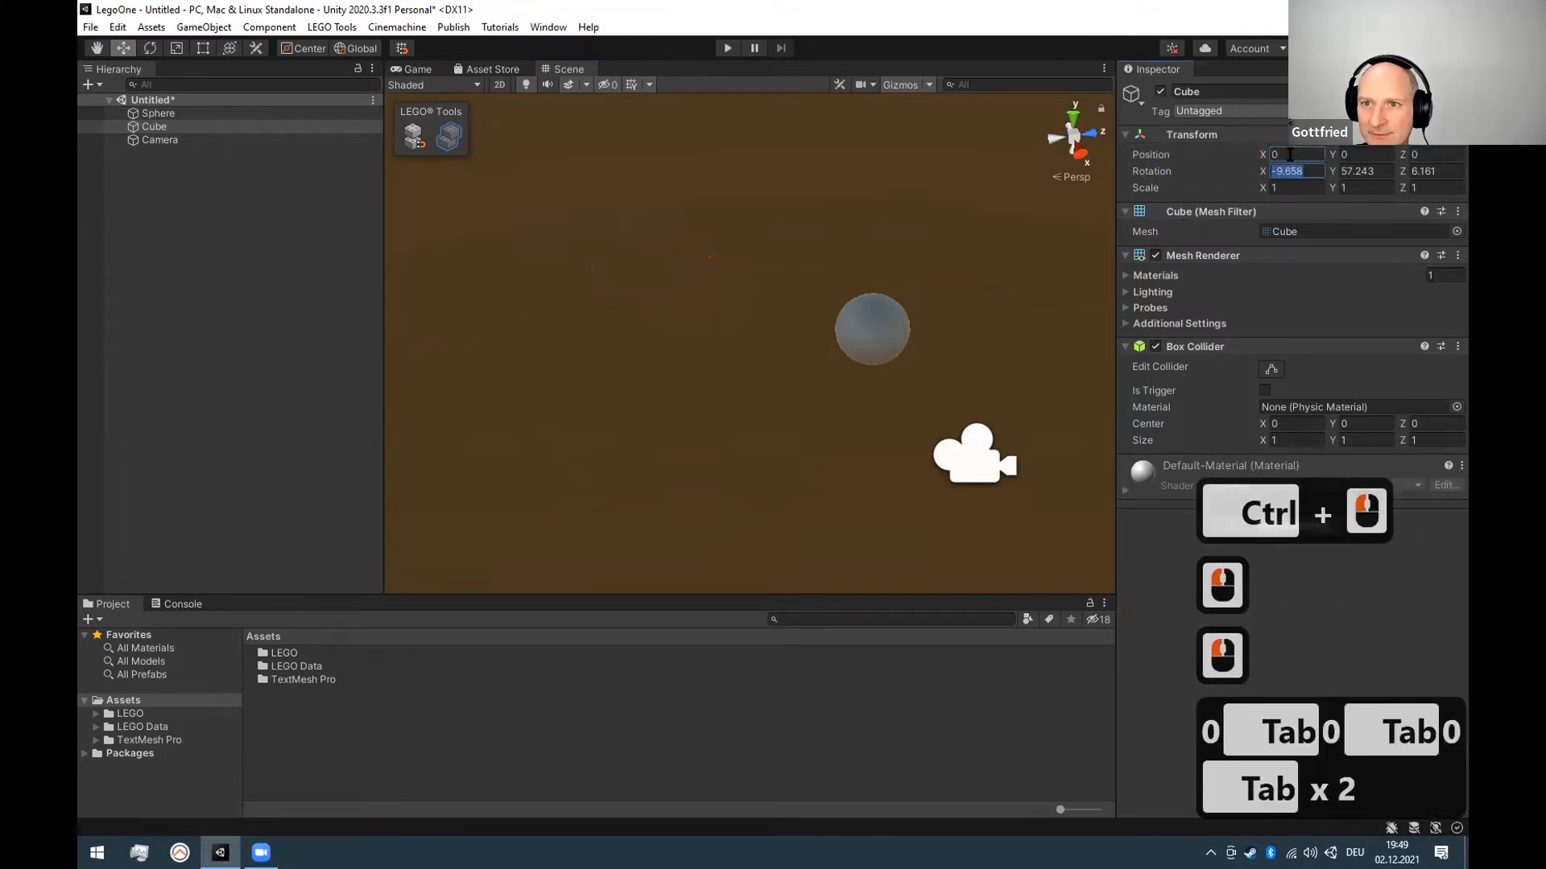
Reset the Cube's Transform component to its default values.
{"action": "left_click", "coordinate": [1192, 132]}
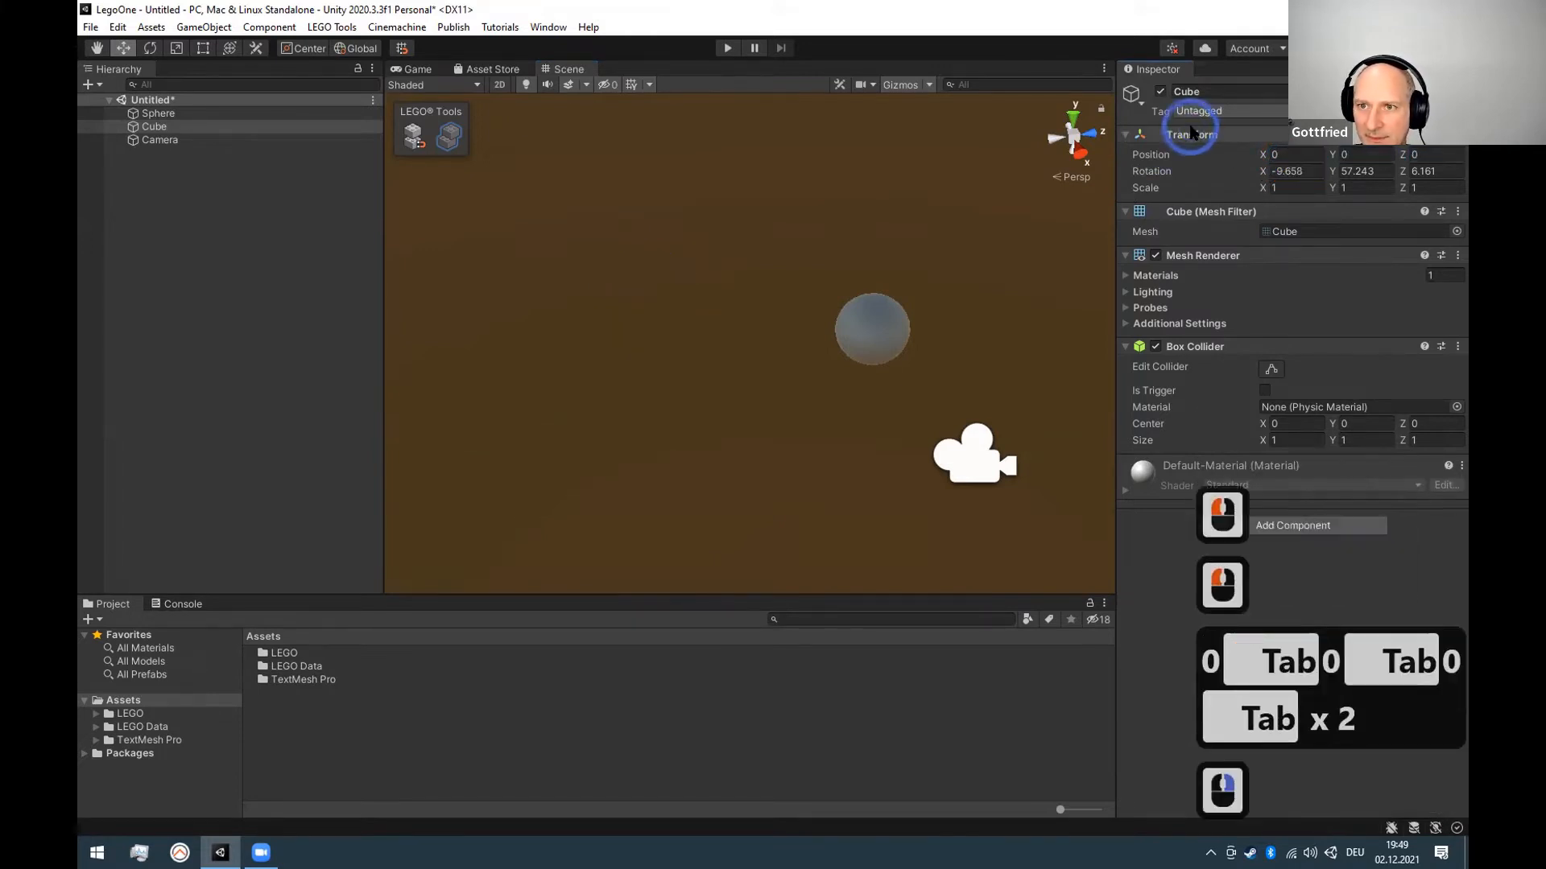
{"action": "right_click", "coordinate": [1191, 131]}
{"action": "left_click", "coordinate": [1206, 146]}
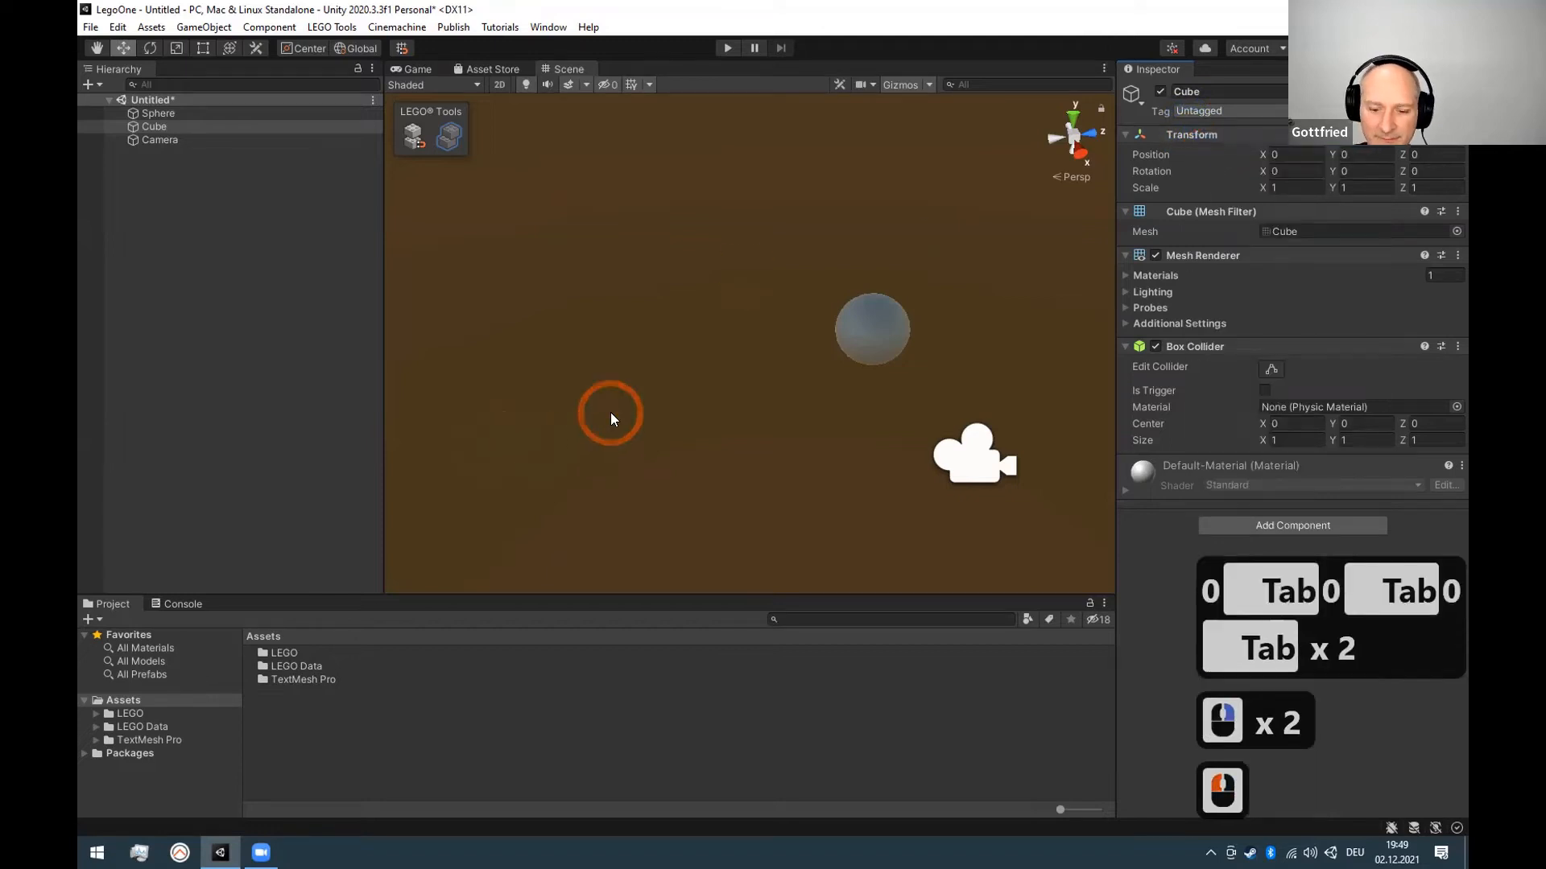
Frame the Cube in the Scene view and move it in the XZ plane with increment snapping to X 1.2 and Z 0.47.
{"action": "key", "text": "f"}
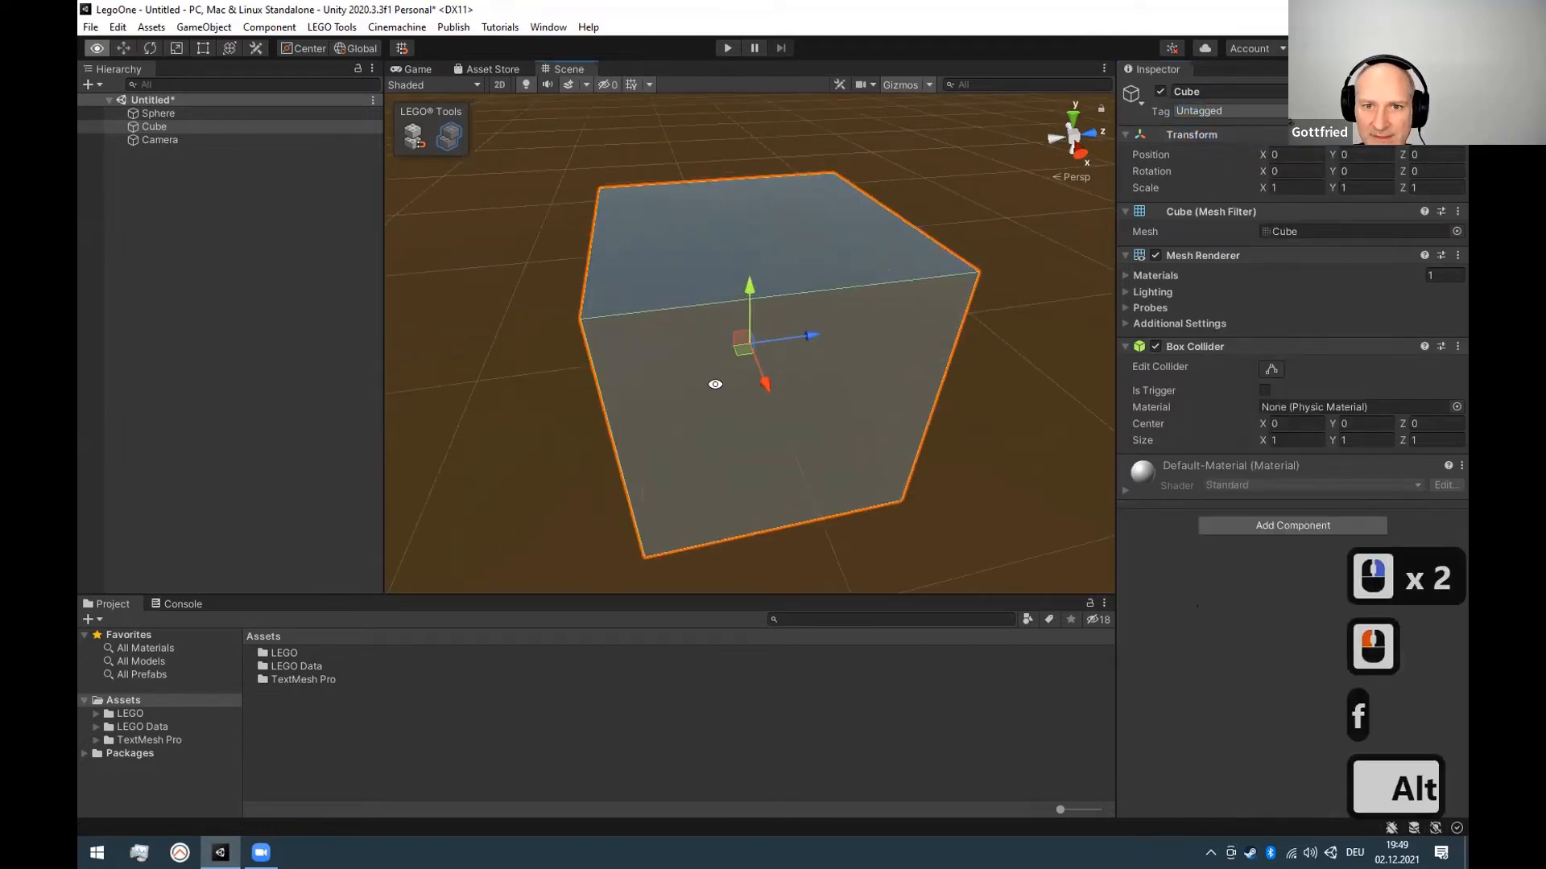
{"action": "scroll", "coordinate": [715, 384], "scroll_direction": "down", "scroll_amount": 7, "text": "alt"}
{"action": "left_click_drag", "start_coordinate": [804, 328], "coordinate": [762, 462], "text": "alt"}
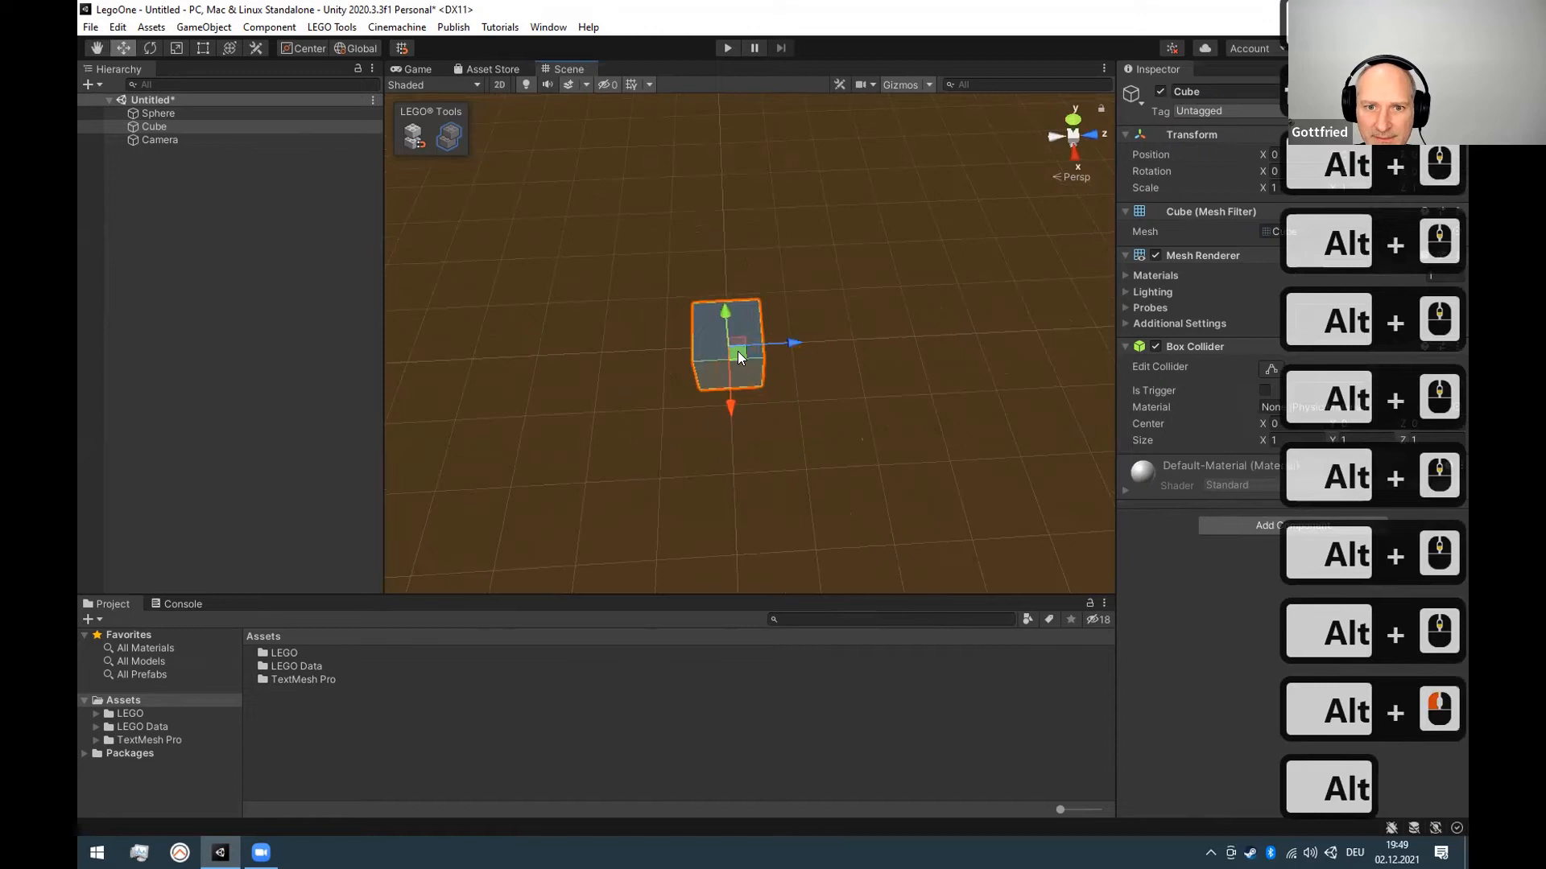
{"action": "left_click_drag", "start_coordinate": [742, 353], "coordinate": [762, 420], "text": "ctrl"}
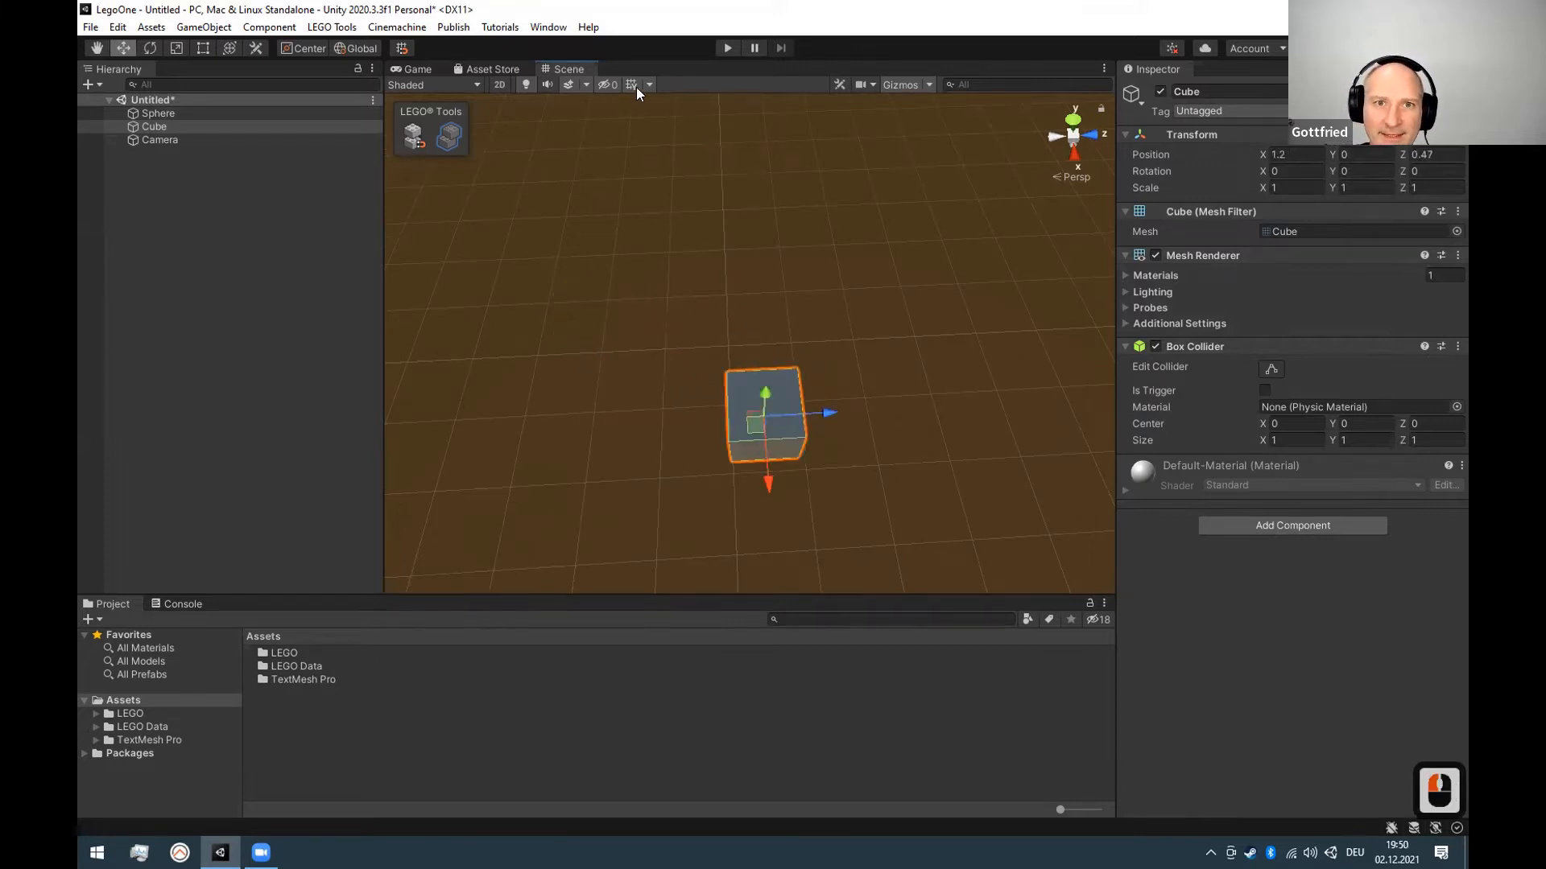
With increment snapping, rotate the Cube to -120 degrees on X and 30 degrees on Z, and scale it uniformly to 2.
{"action": "key", "text": "e"}
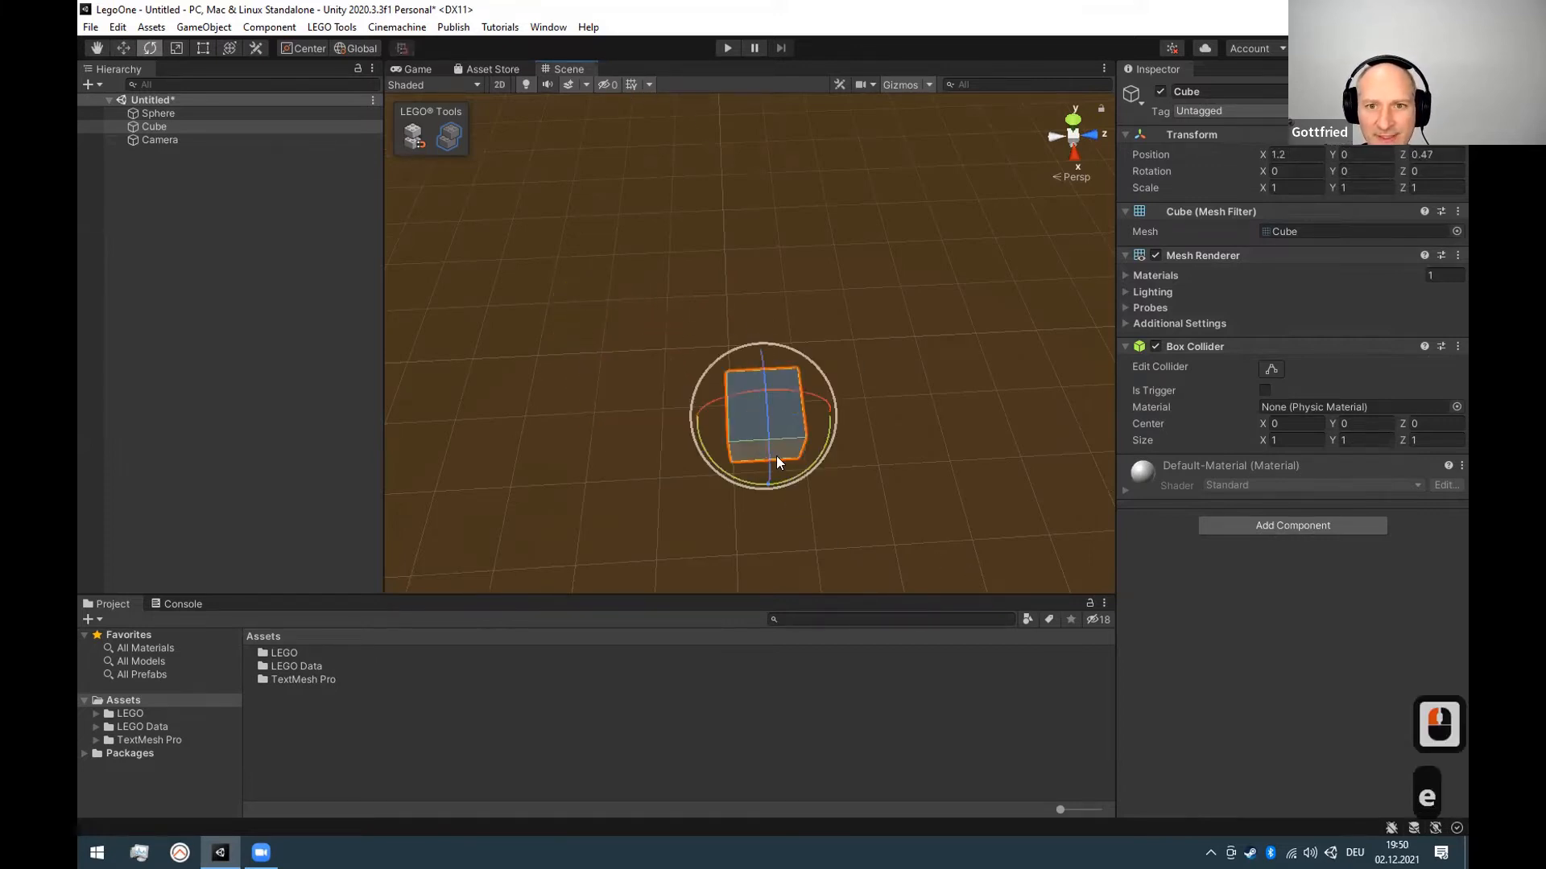
{"action": "left_click_drag", "start_coordinate": [767, 451], "coordinate": [678, 178], "text": "ctrl"}
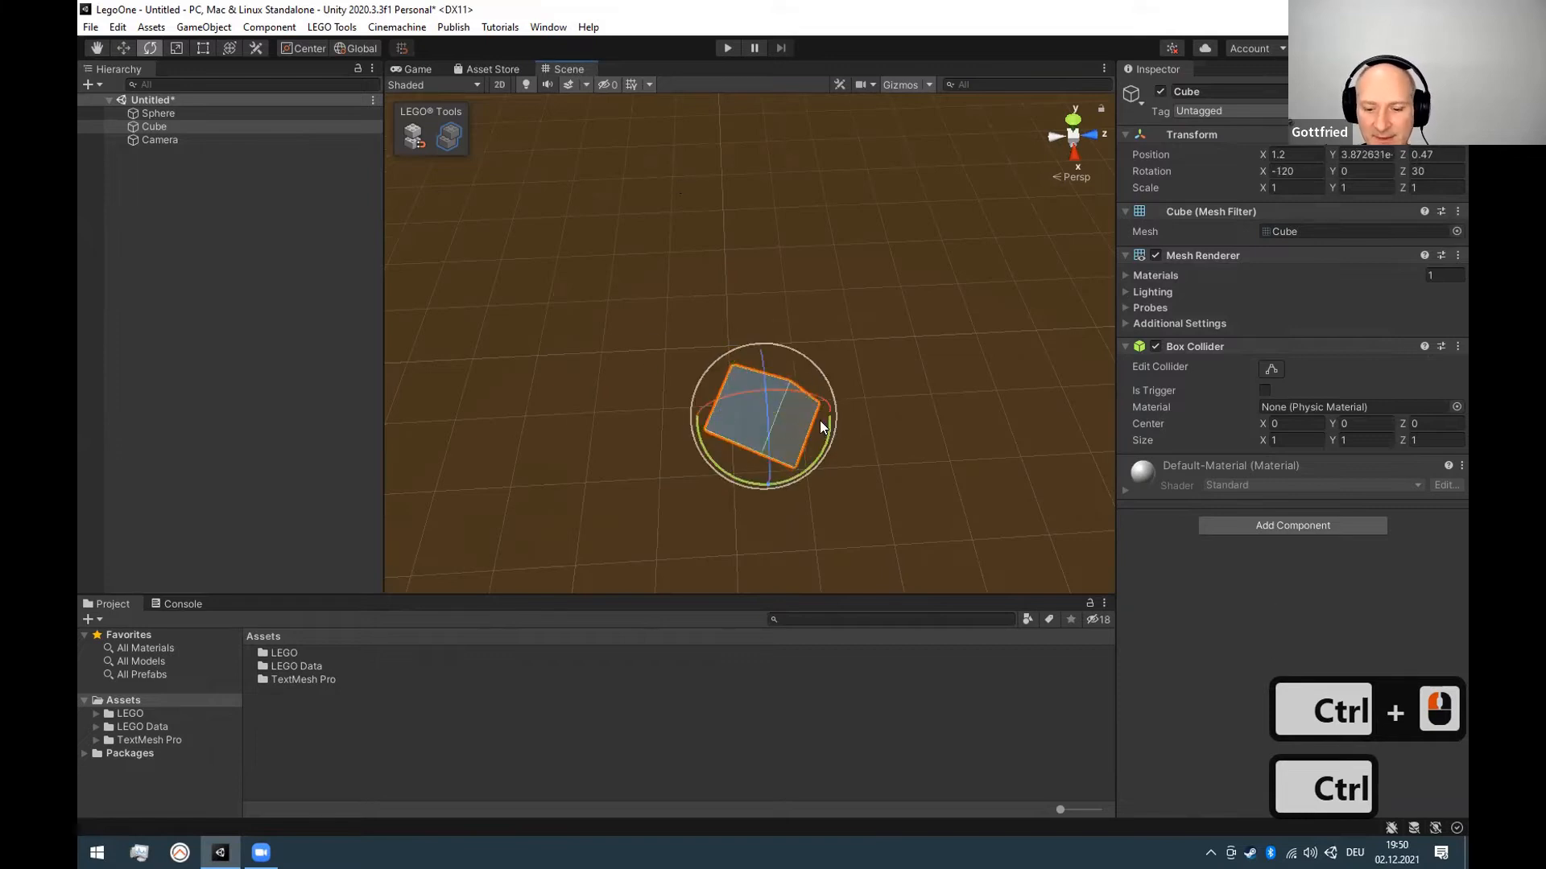
{"action": "key", "text": "r"}
{"action": "left_click_drag", "start_coordinate": [765, 415], "coordinate": [816, 351], "text": "ctrl"}
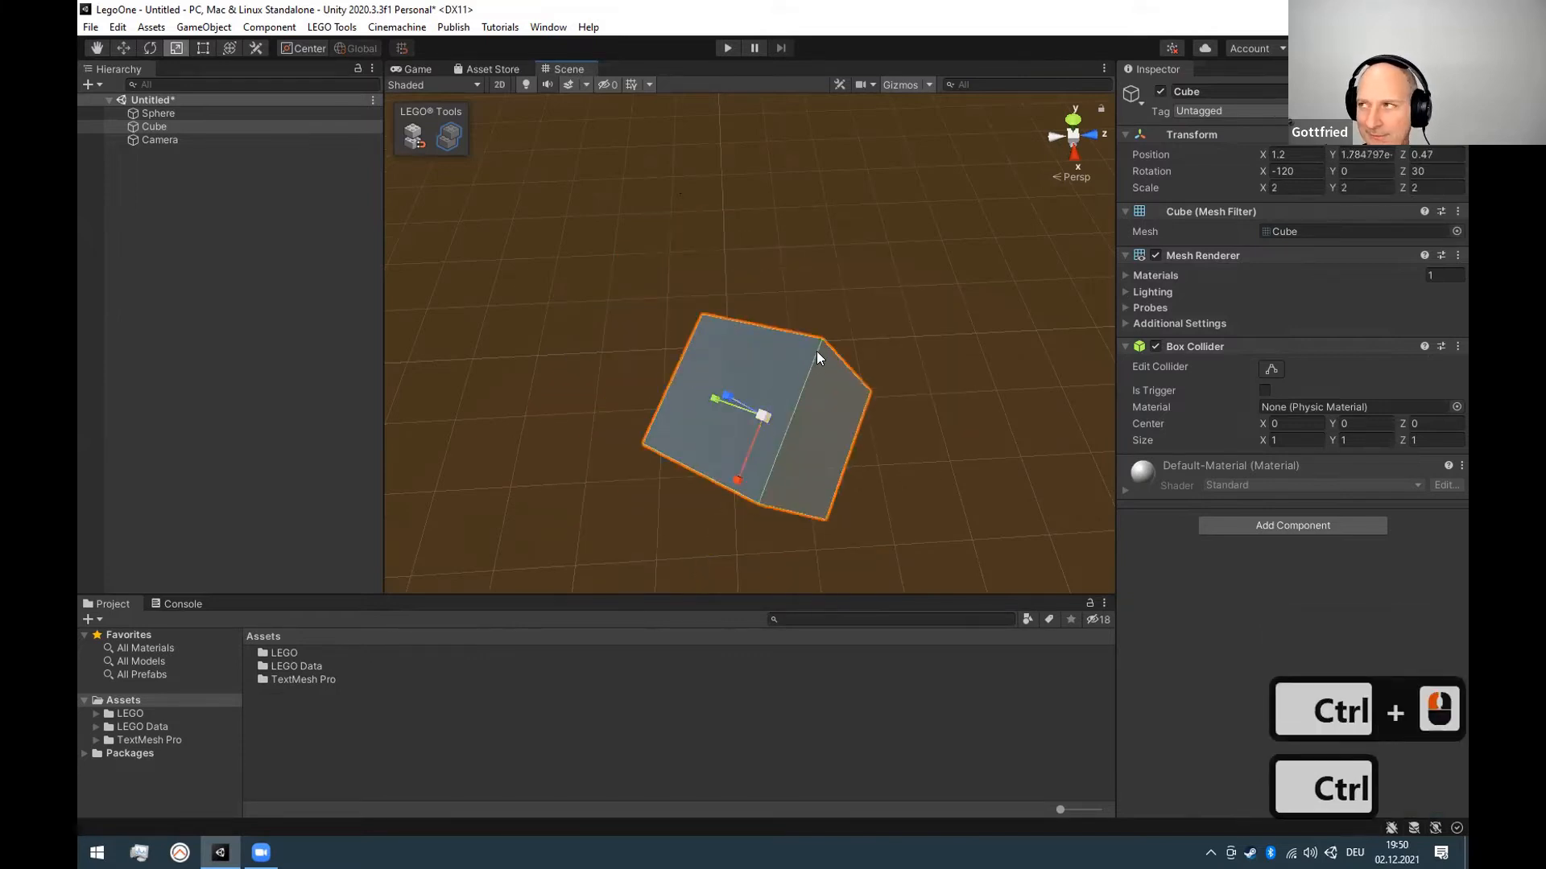
In the Grid and Snap settings, set the increment snap values to Move 1, Rotate 30 and Scale 0.125.
{"action": "left_click", "coordinate": [649, 85]}
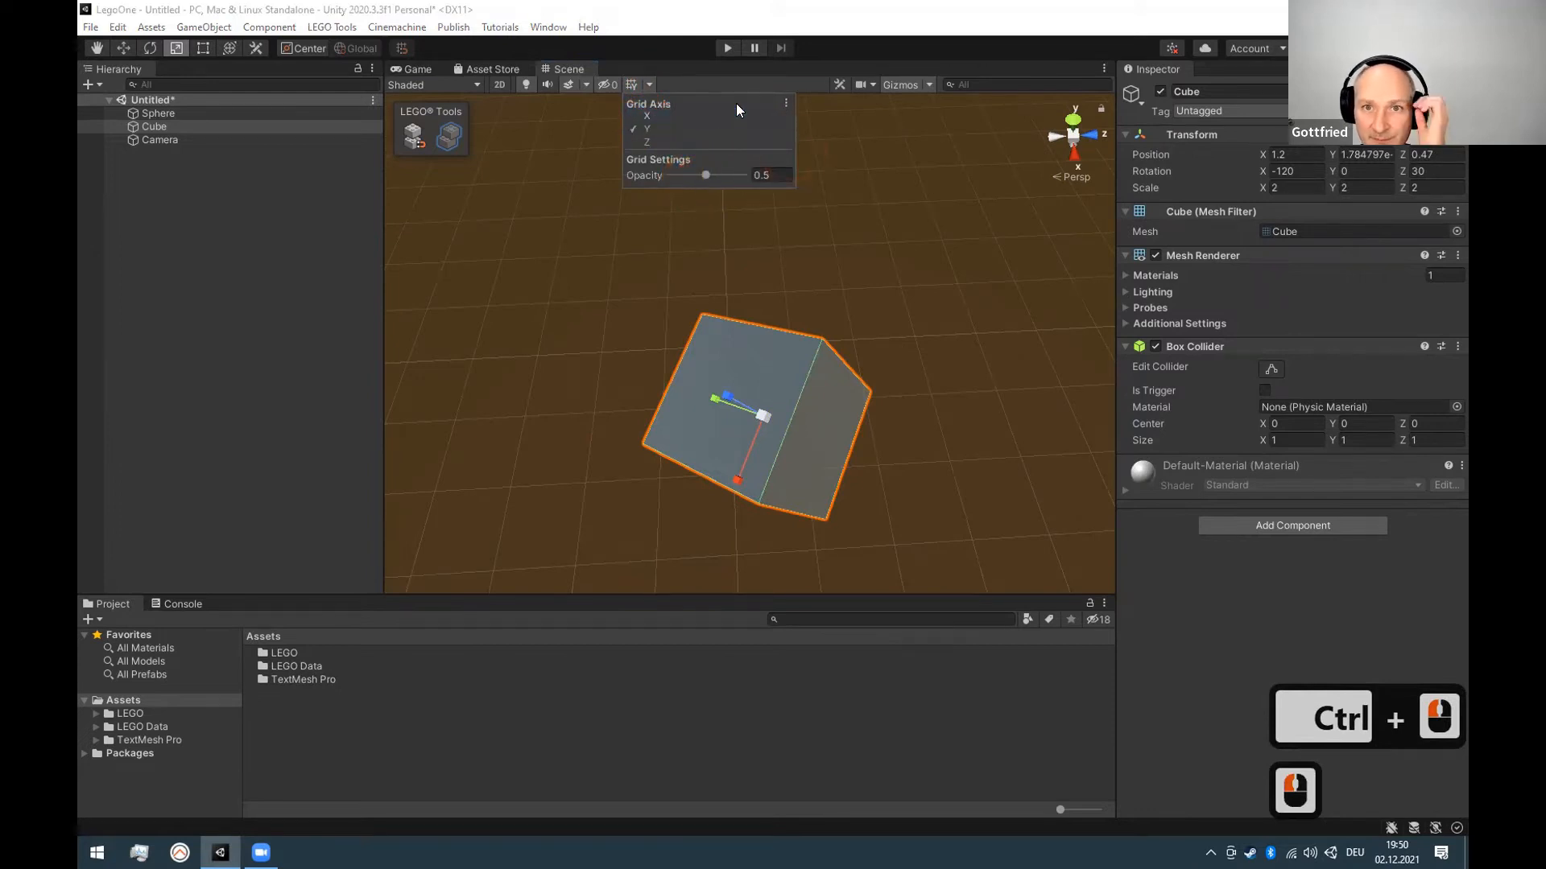
{"action": "left_click", "coordinate": [785, 102]}
{"action": "left_click", "coordinate": [863, 137]}
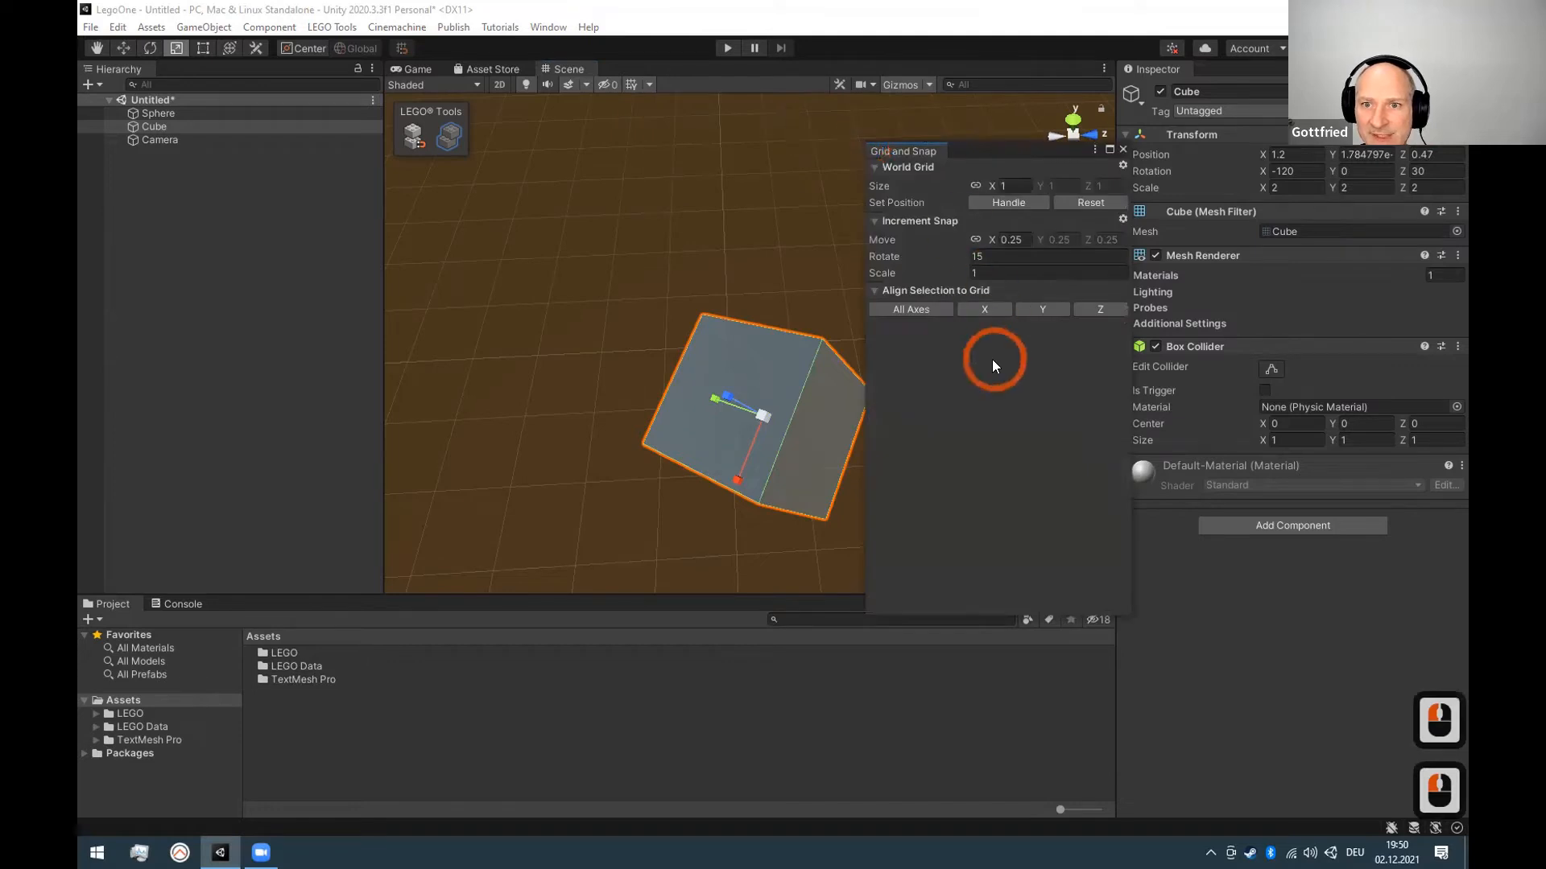
{"action": "left_click", "coordinate": [1016, 240]}
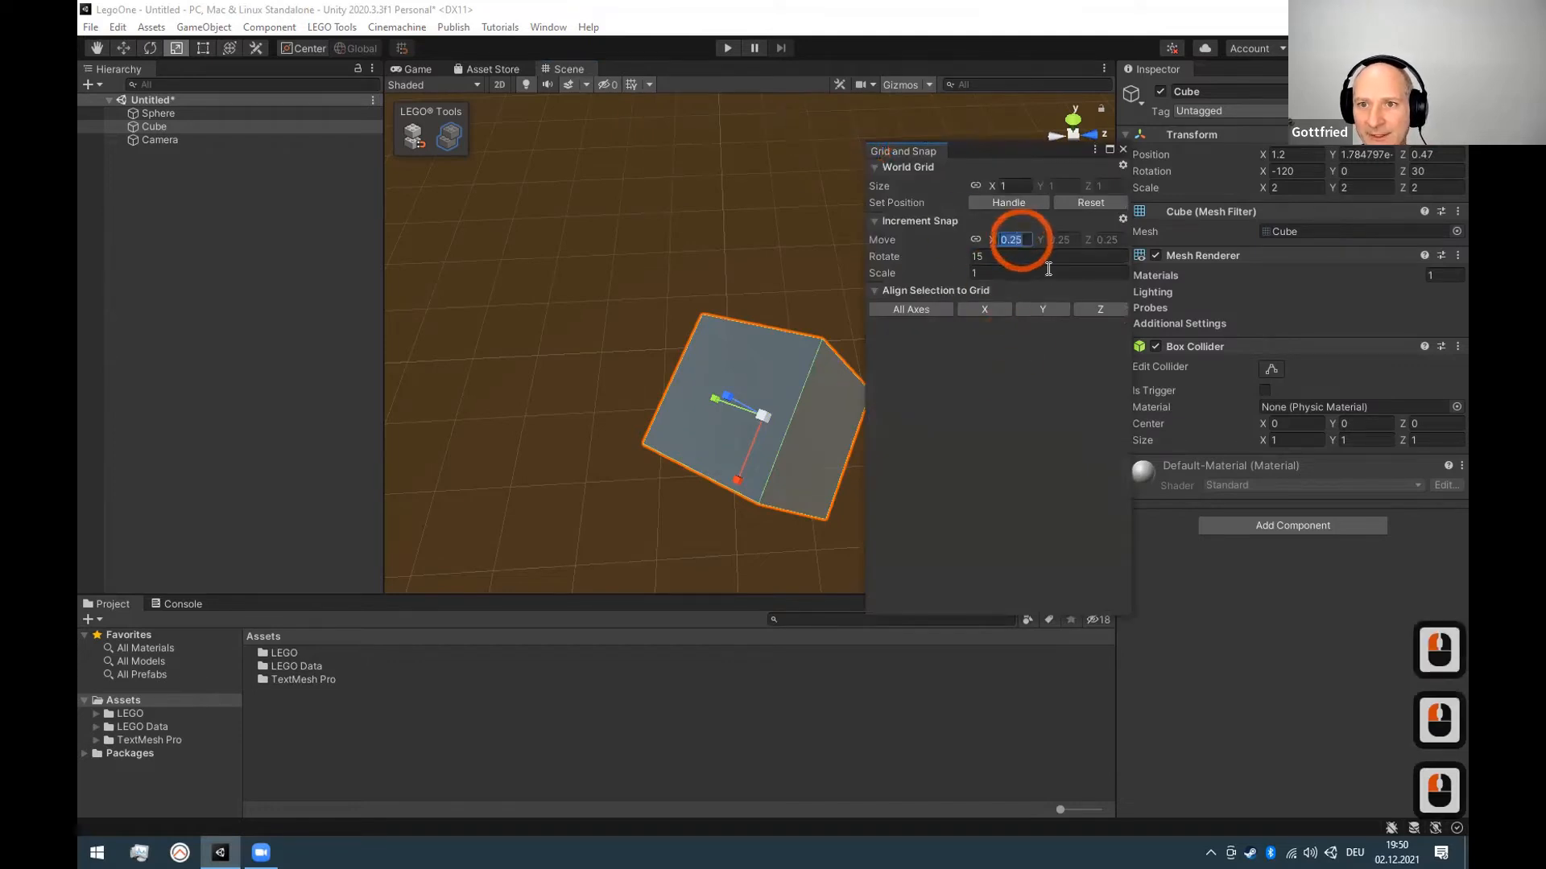
{"action": "type", "text": "1"}
{"action": "key", "text": "Tab"}
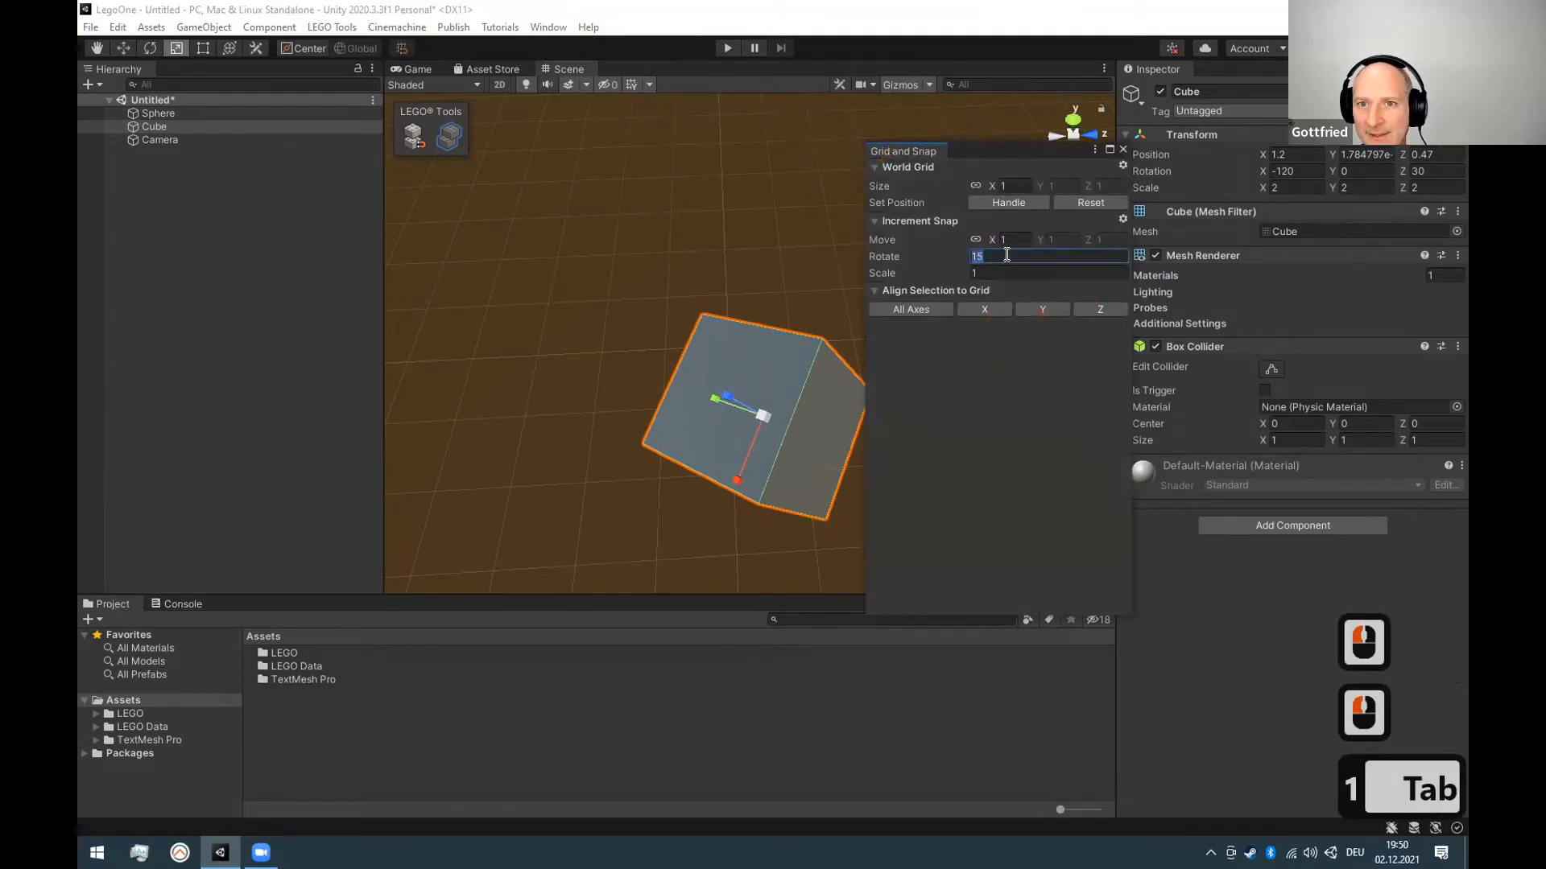
{"action": "type", "text": "30"}
{"action": "key", "text": "Tab"}
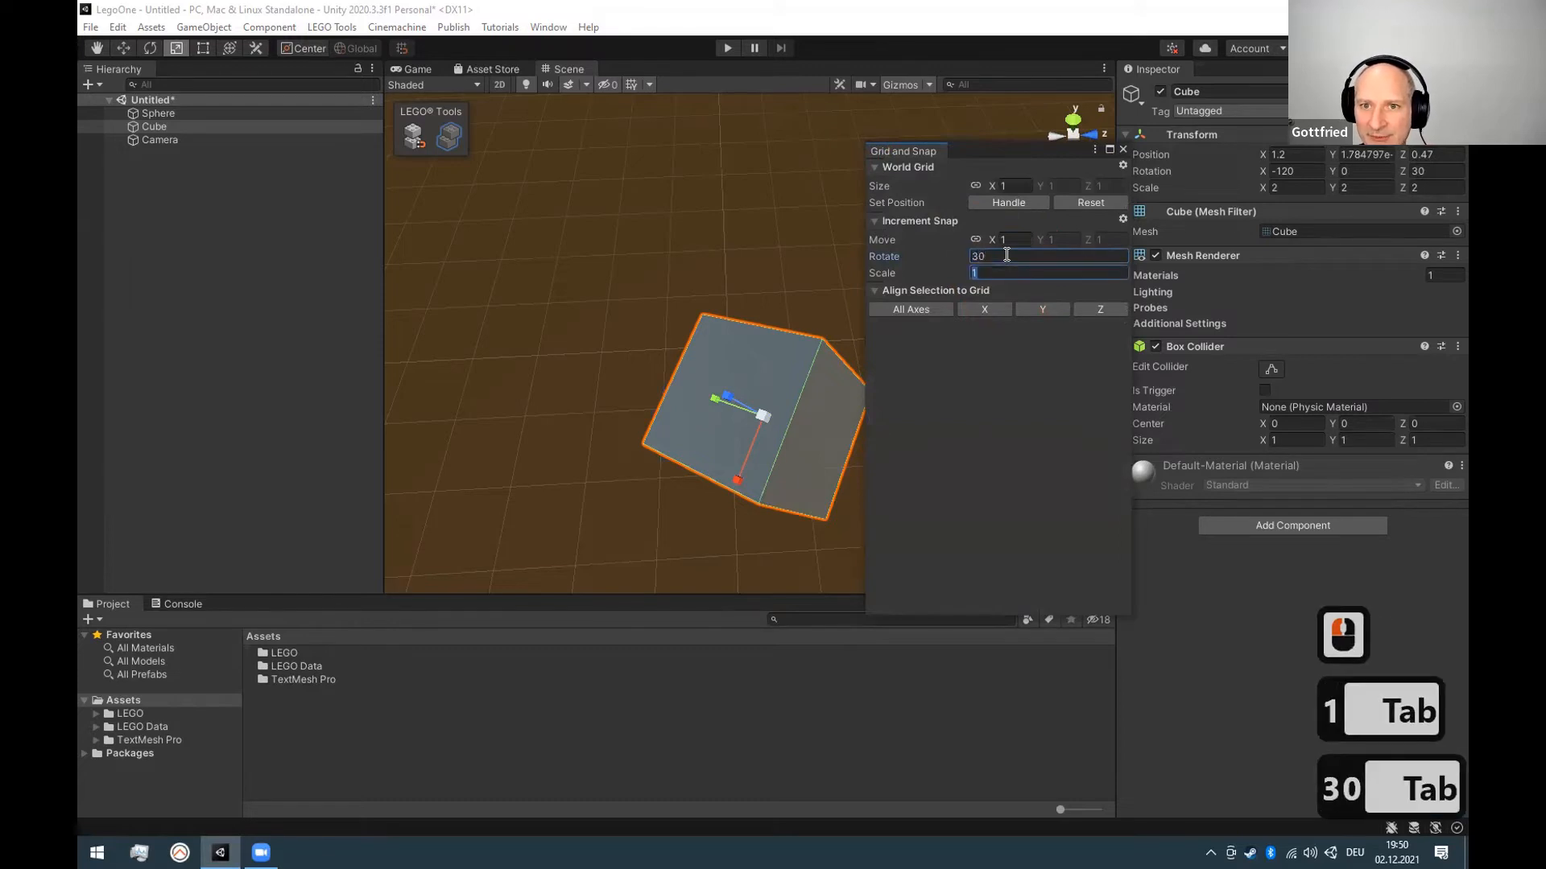
{"action": "type", "text": "0.5"}
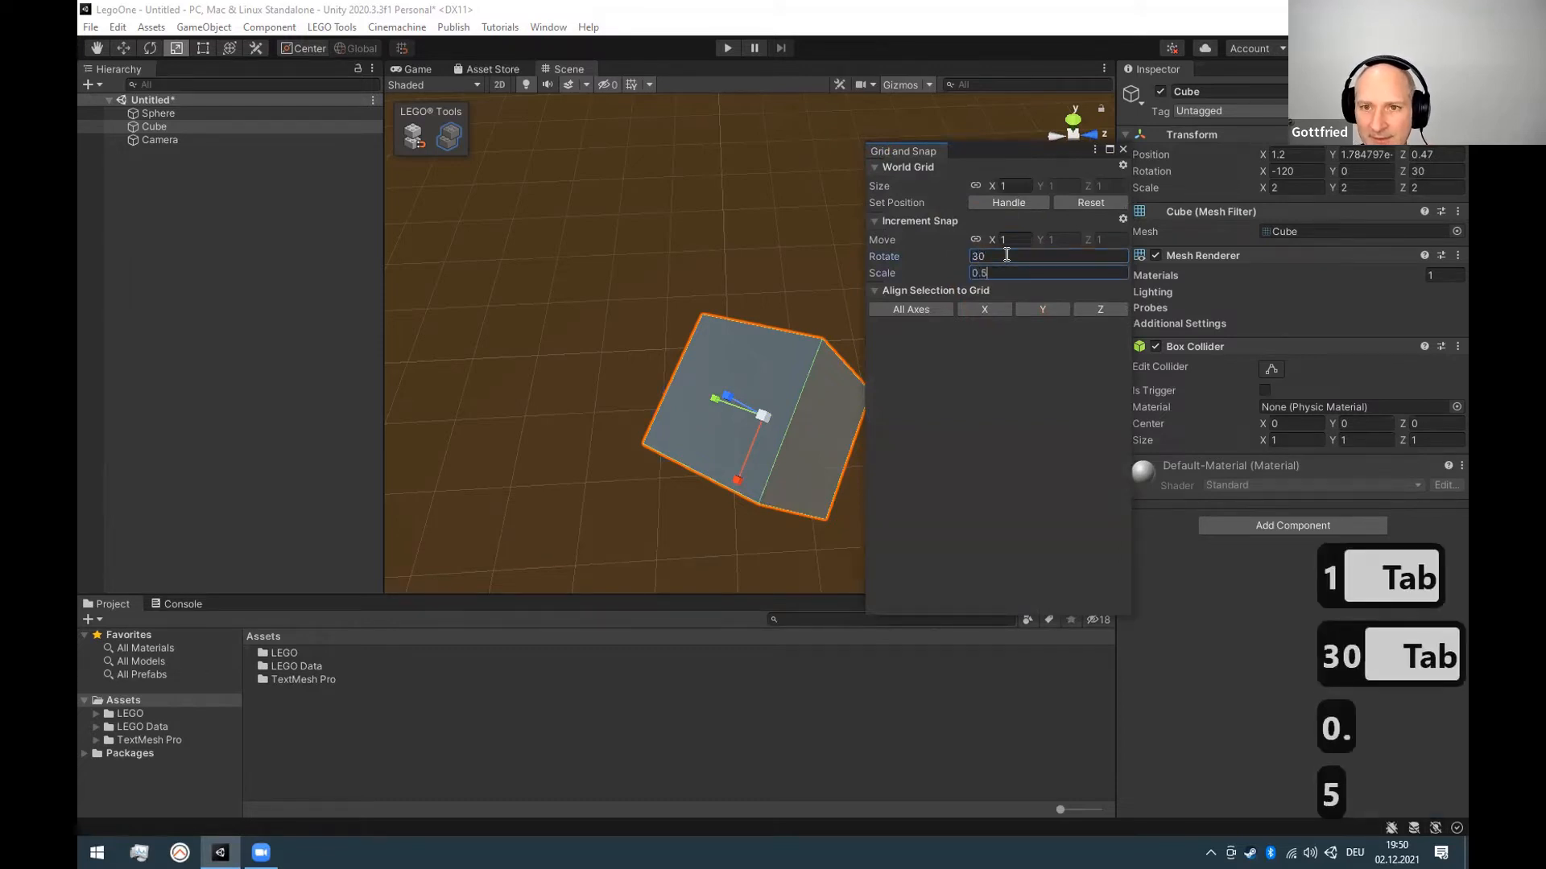
{"action": "key", "text": "BackSpace"}
{"action": "type", "text": "12"}
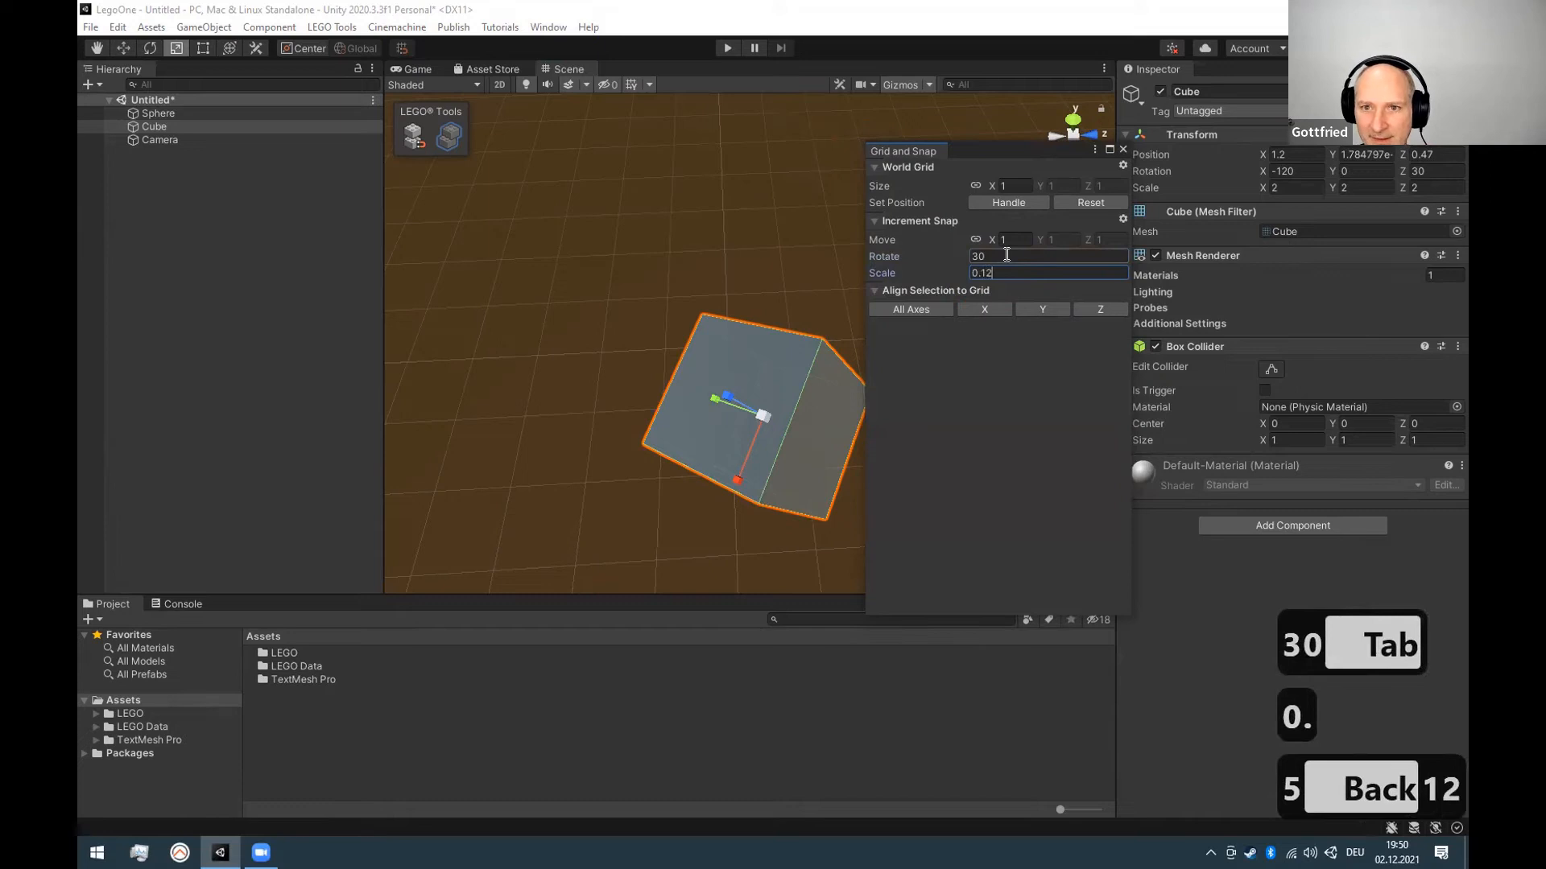
{"action": "type", "text": "5"}
{"action": "key", "text": "Return"}
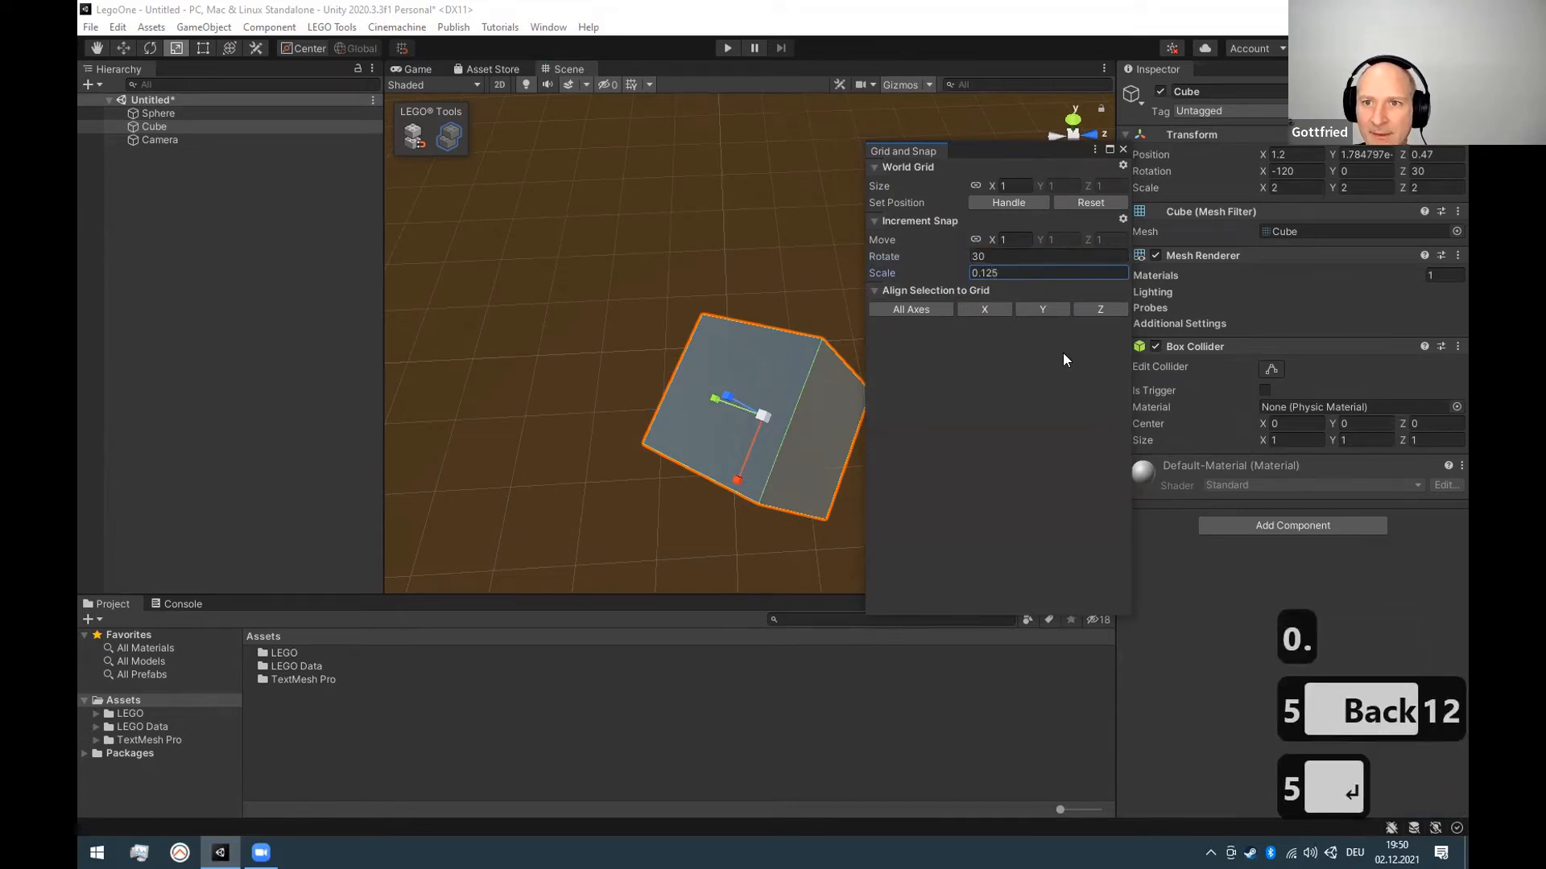
With increment snapping, scale the Cube uniformly to 2.5 and move it in the XZ plane to X 0.2 and Z -1.53.
{"action": "left_click_drag", "start_coordinate": [764, 412], "coordinate": [683, 433]}
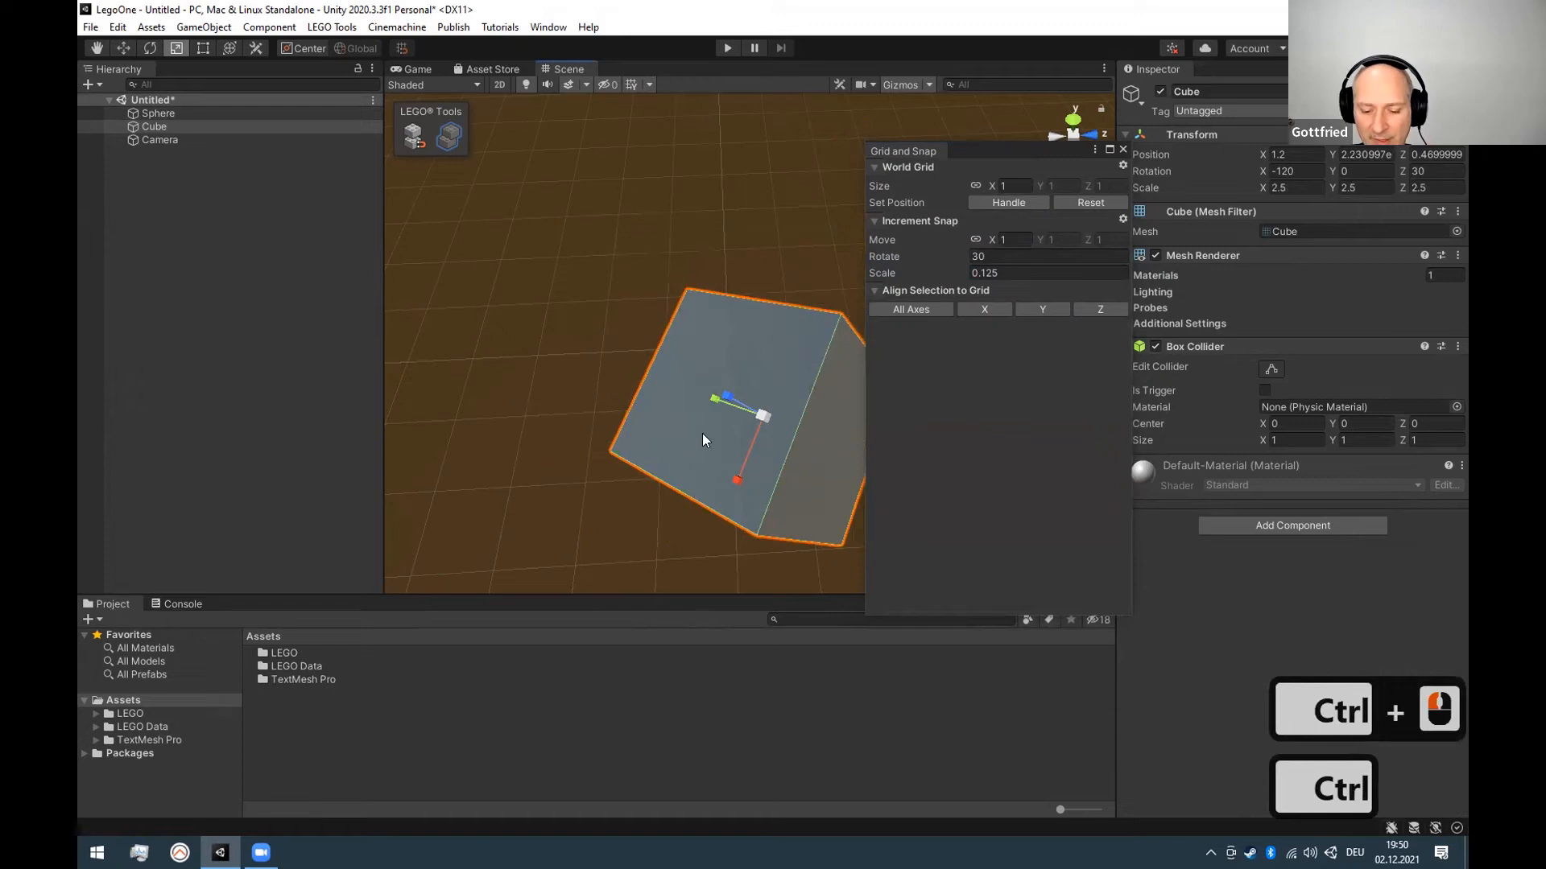
{"action": "key", "text": "w"}
{"action": "key", "text": "ctrl"}
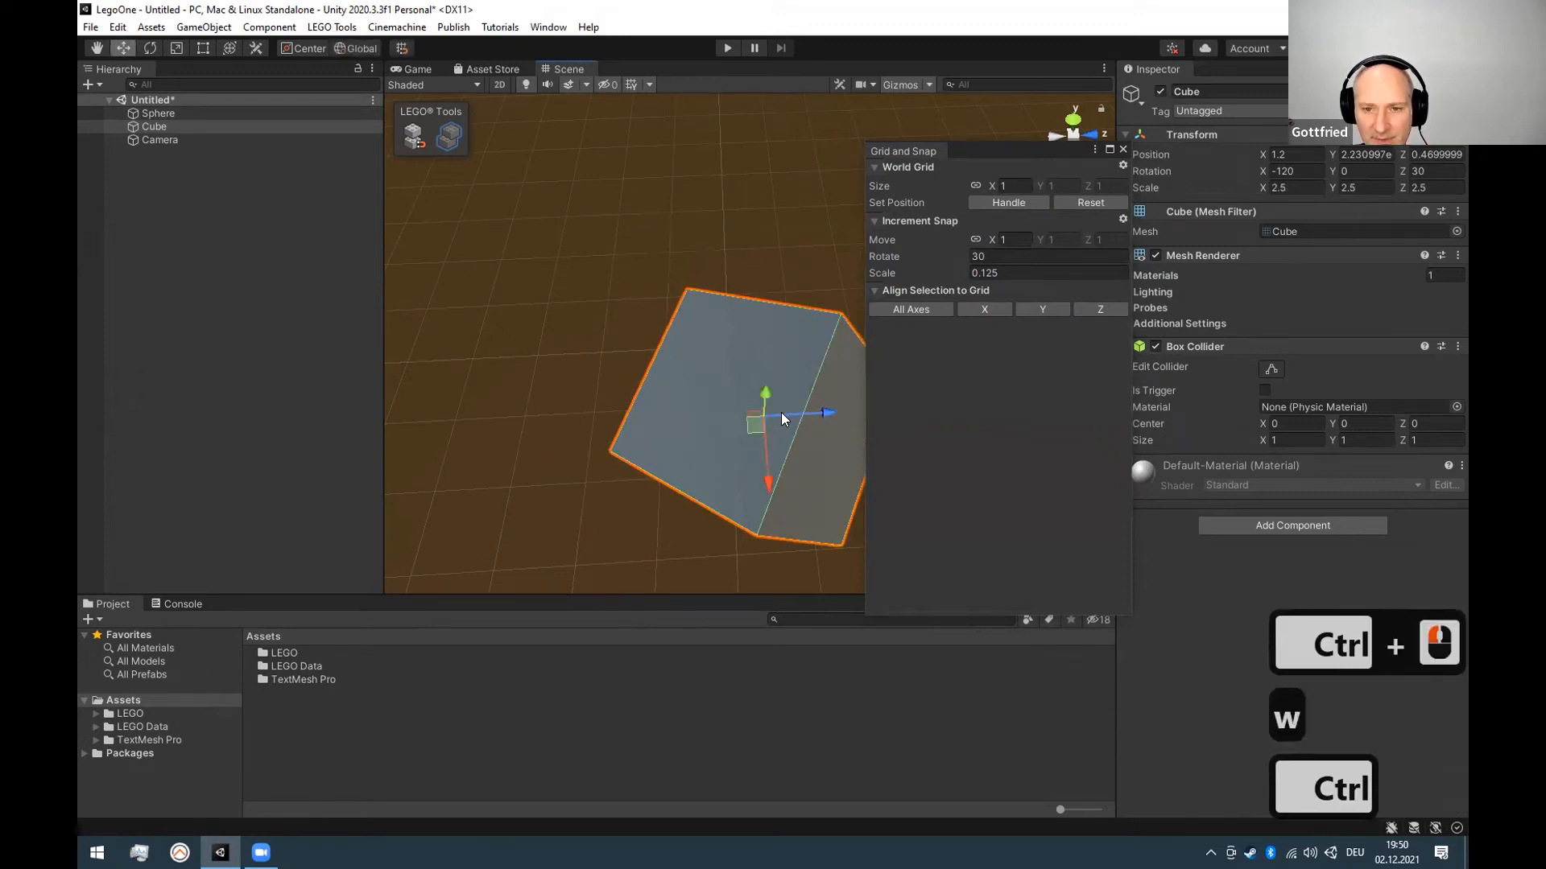
{"action": "left_click_drag", "start_coordinate": [758, 427], "coordinate": [652, 383], "text": "ctrl"}
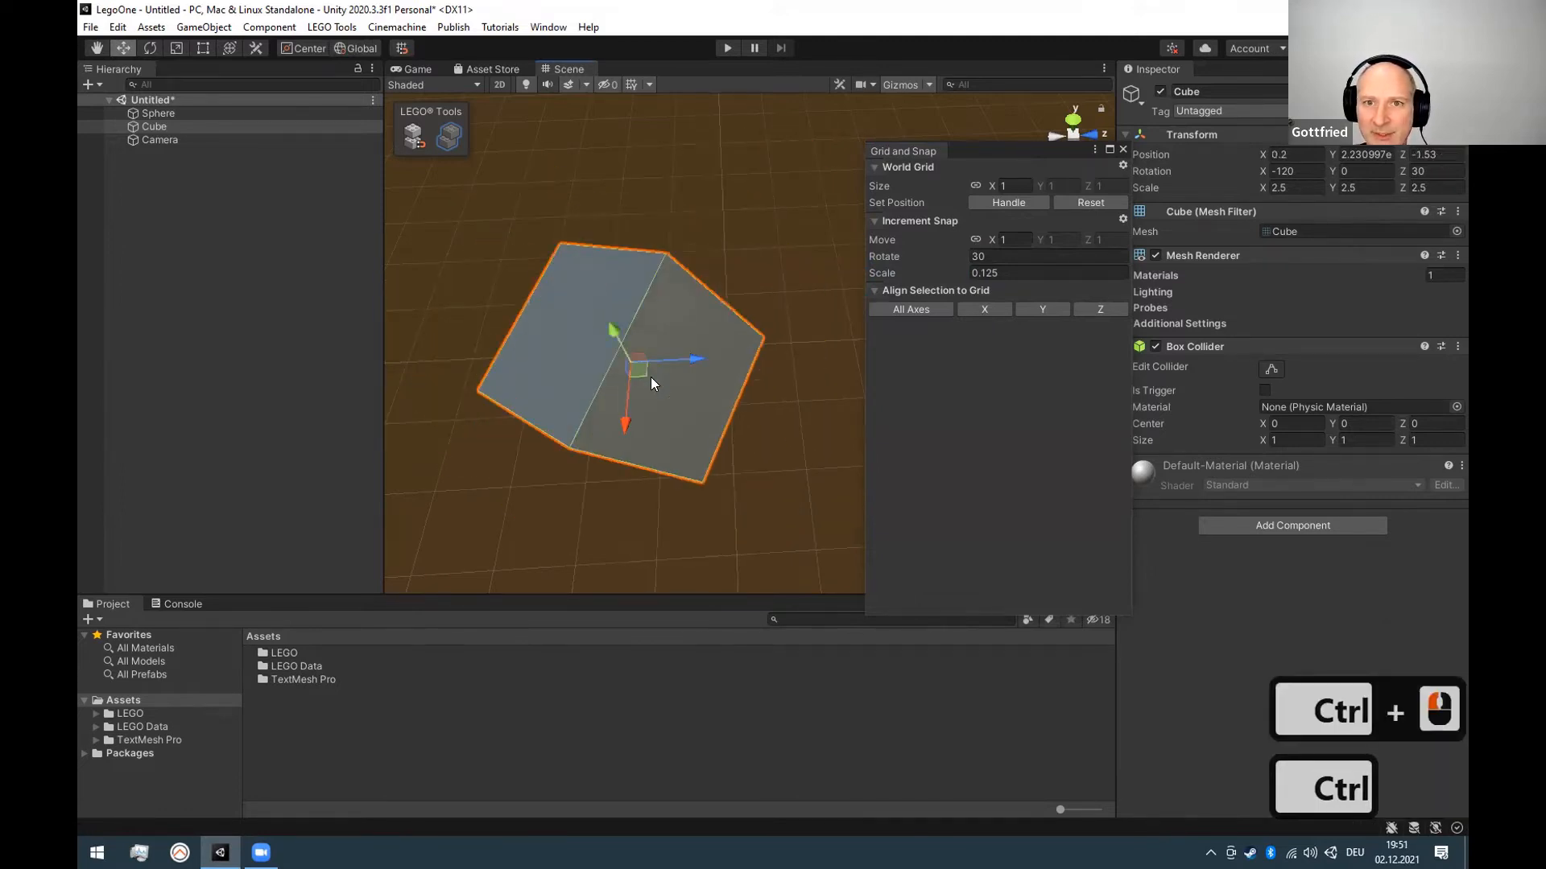
Rotate the Cube around the X axis with increment snapping to an X rotation of -180 degrees.
{"action": "key", "text": "e"}
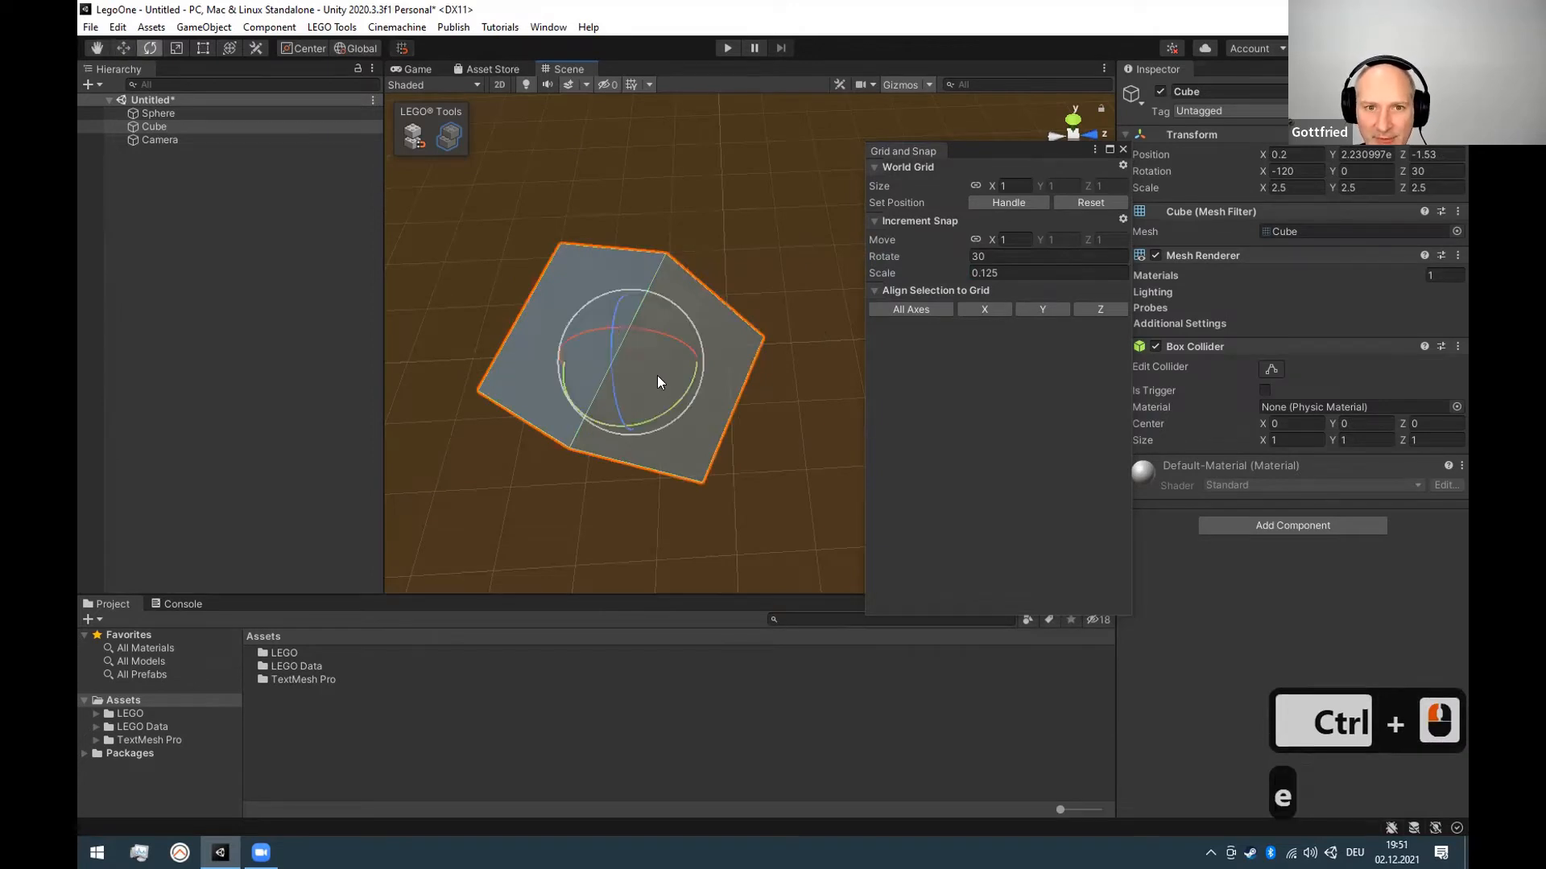
{"action": "left_click_drag", "start_coordinate": [670, 341], "coordinate": [565, 385]}
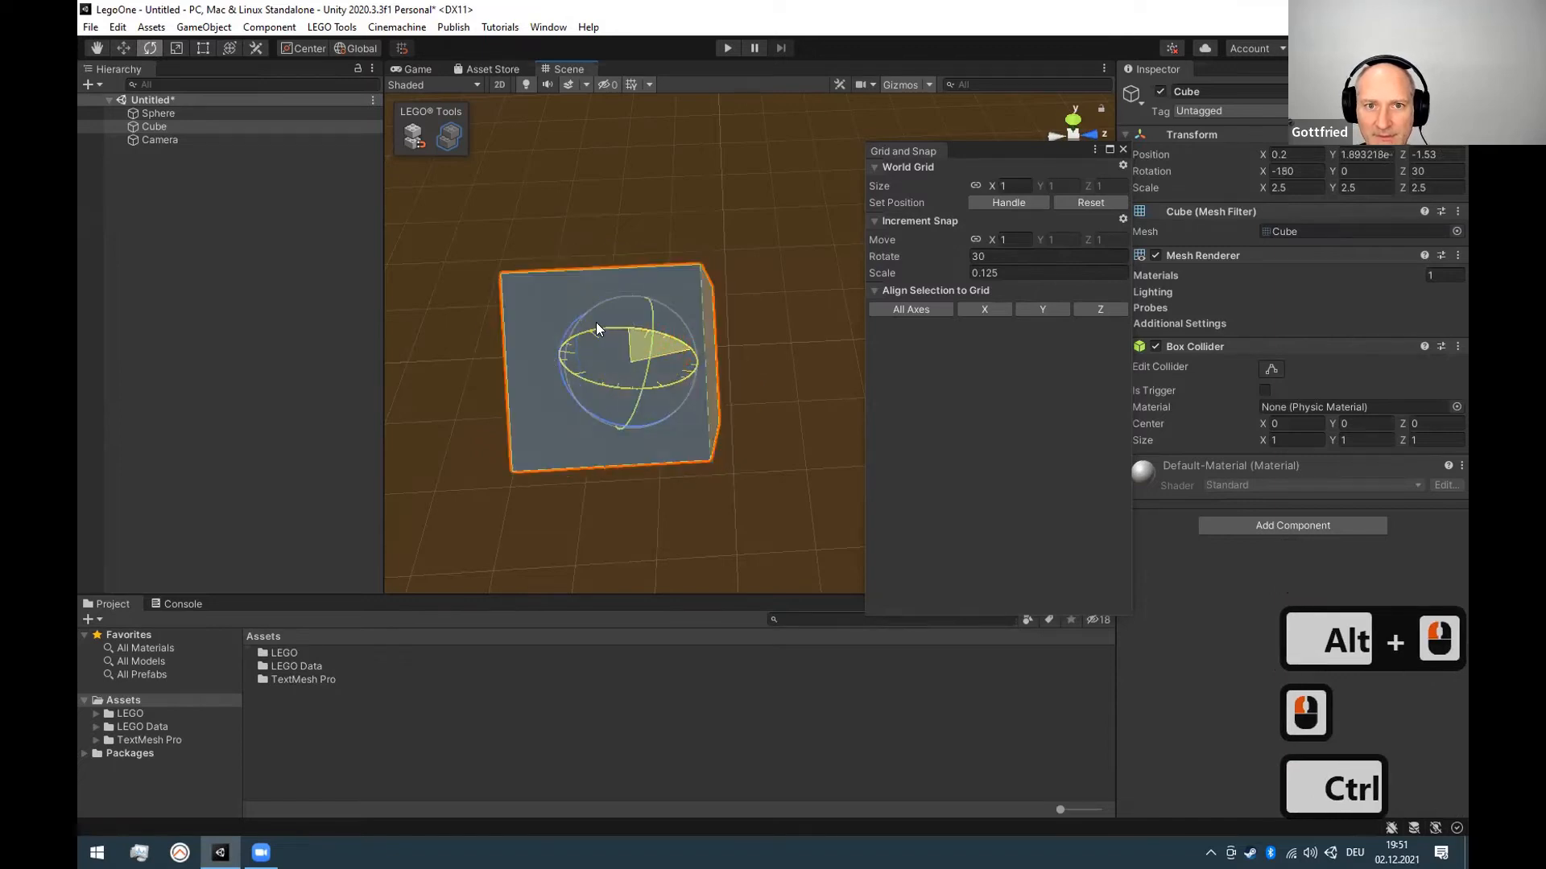
{"action": "left_click_drag", "start_coordinate": [596, 328], "coordinate": [593, 331], "text": "ctrl"}
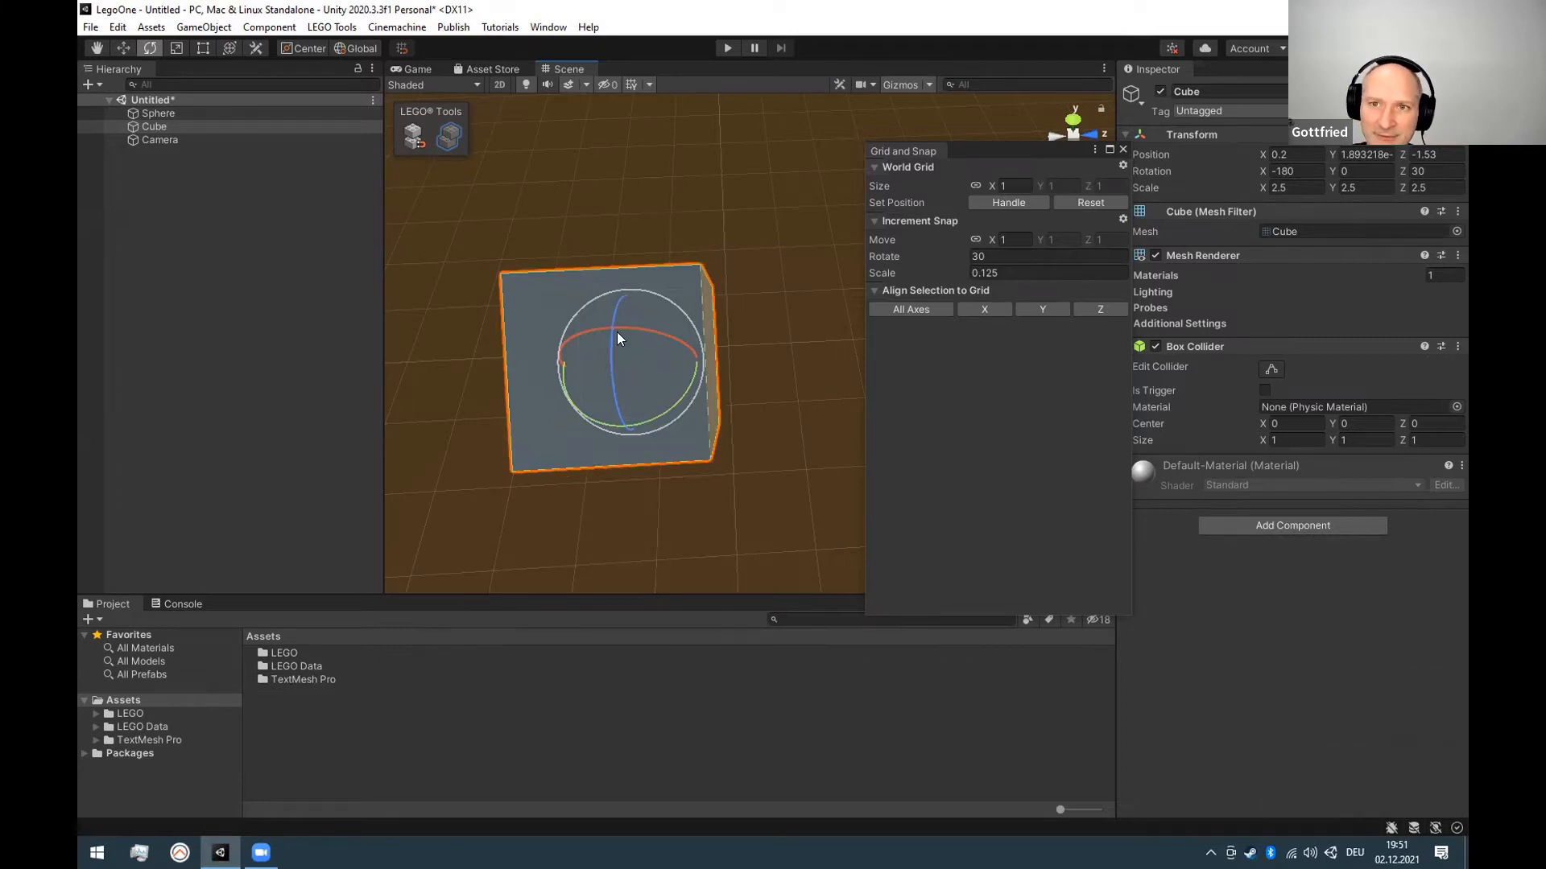
Close the Grid and Snap settings and deselect the Cube.
{"action": "left_click", "coordinate": [1123, 149]}
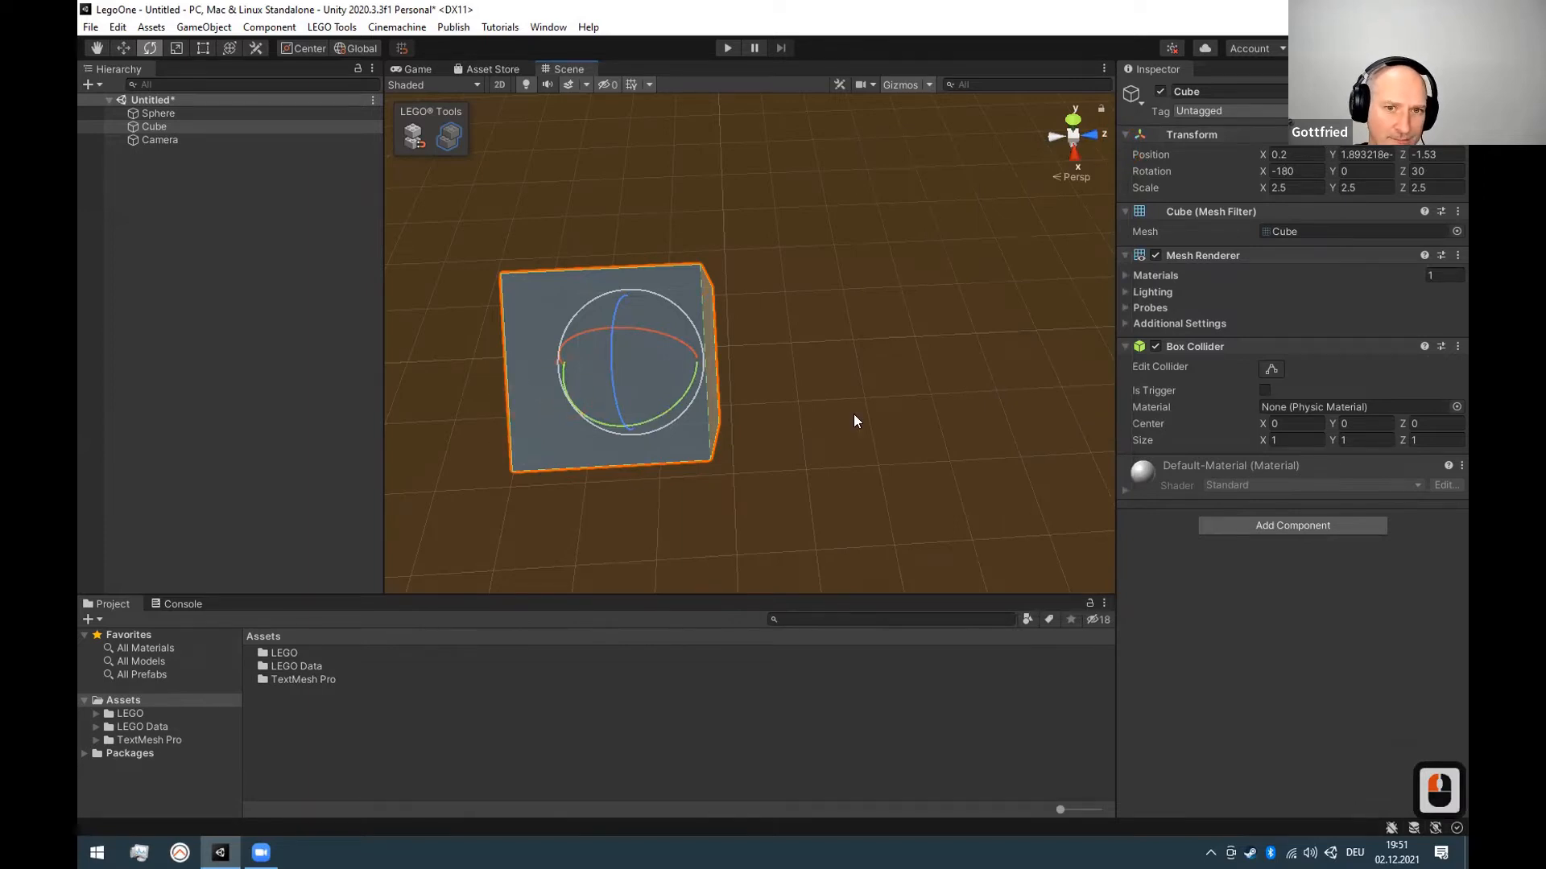
{"action": "left_click", "coordinate": [763, 457]}
{"action": "key", "text": "alt"}
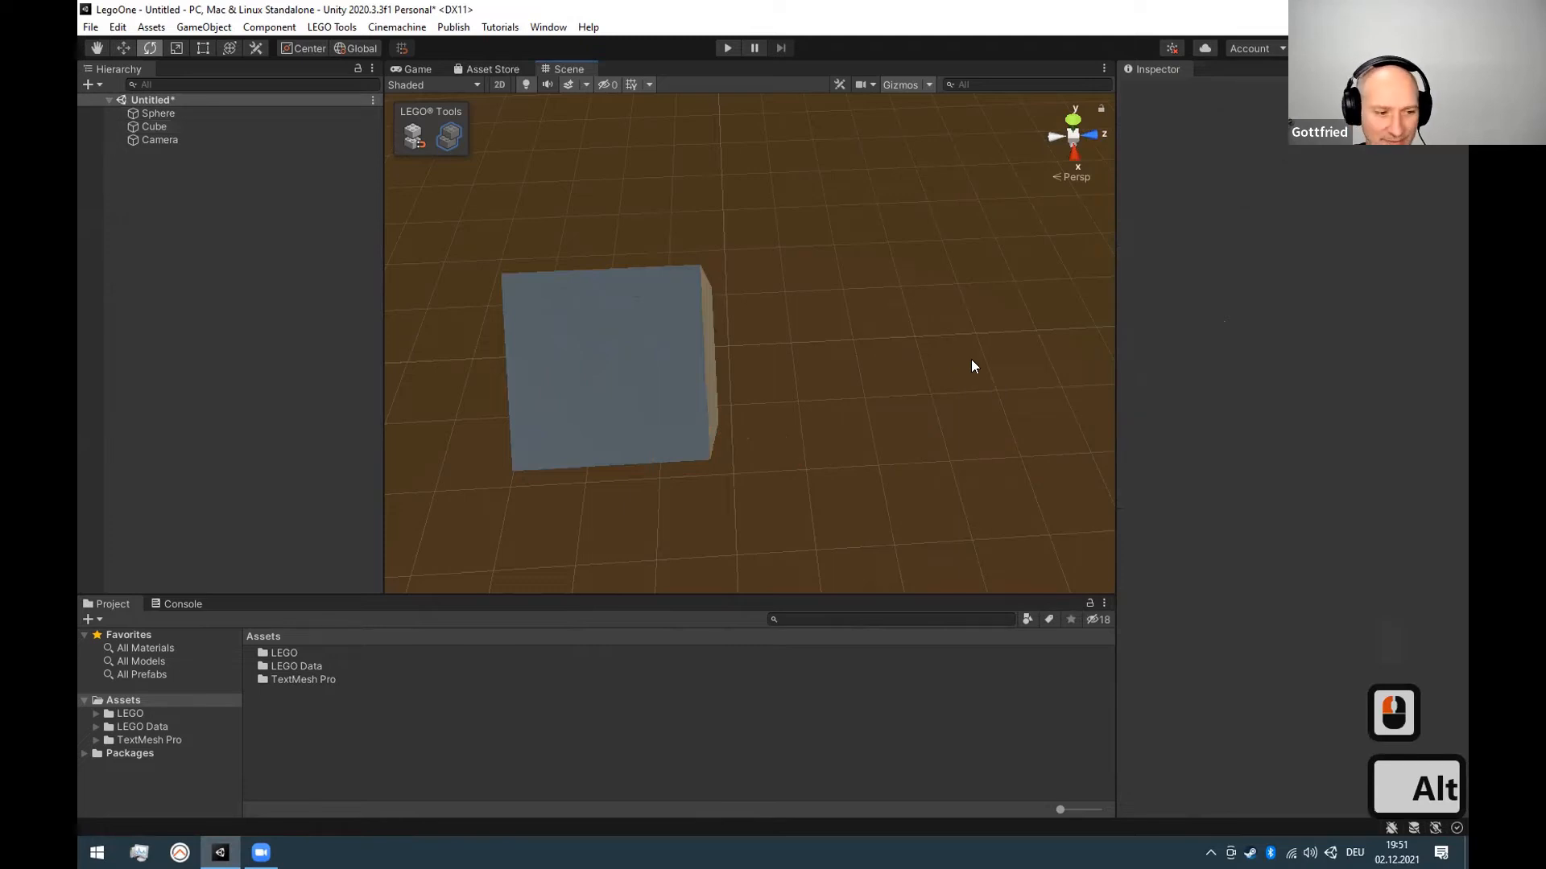
Switch the Windows keyboard input language to English and return to the Scene view.
{"action": "key", "text": "super"}
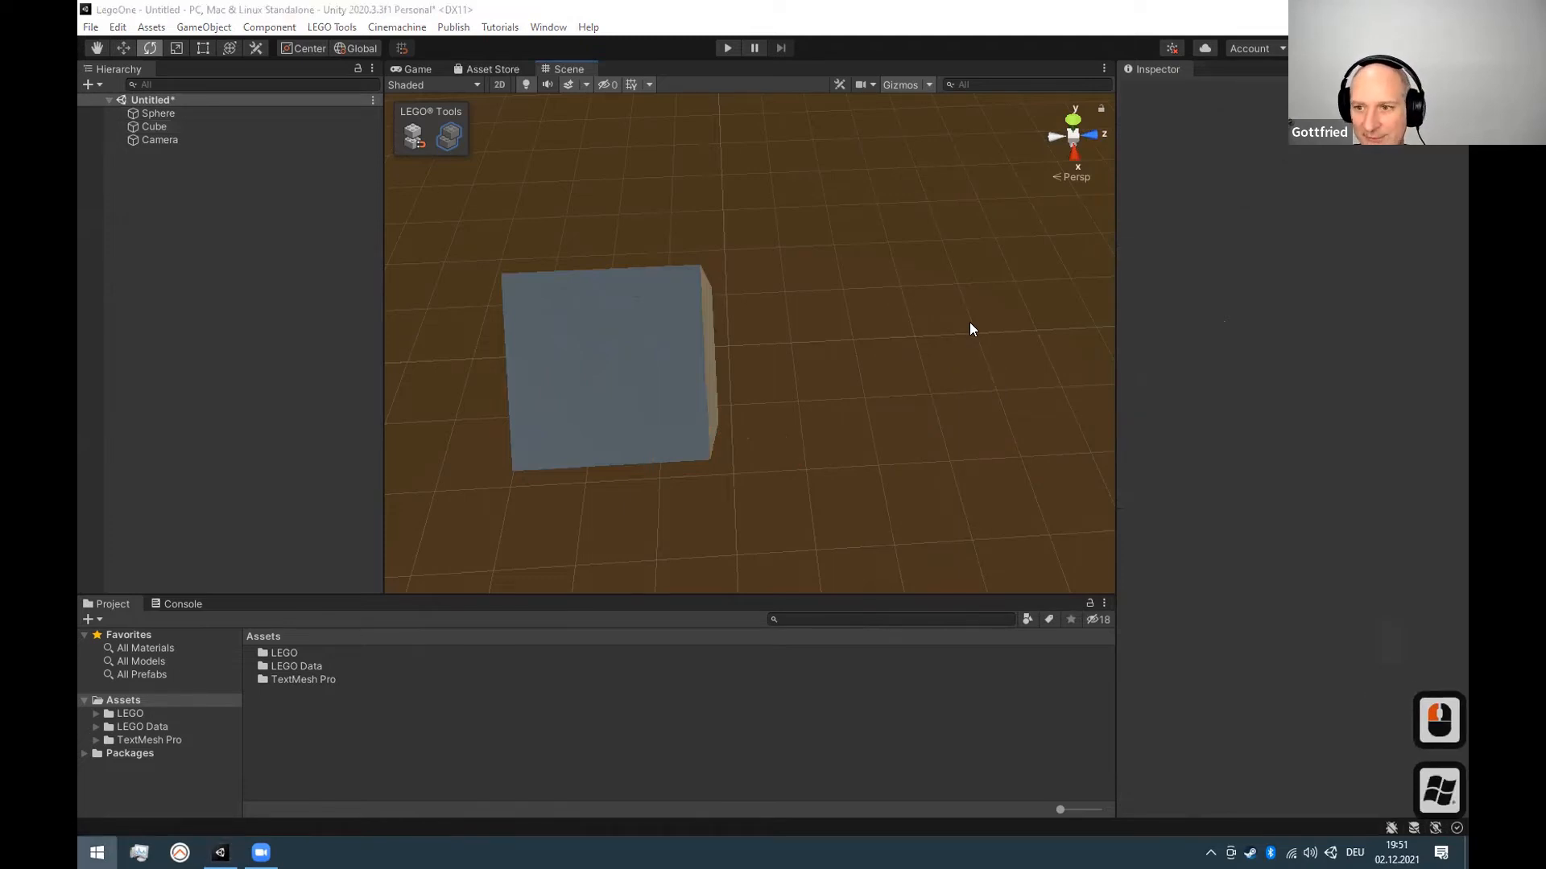
{"action": "key", "text": "super+space"}
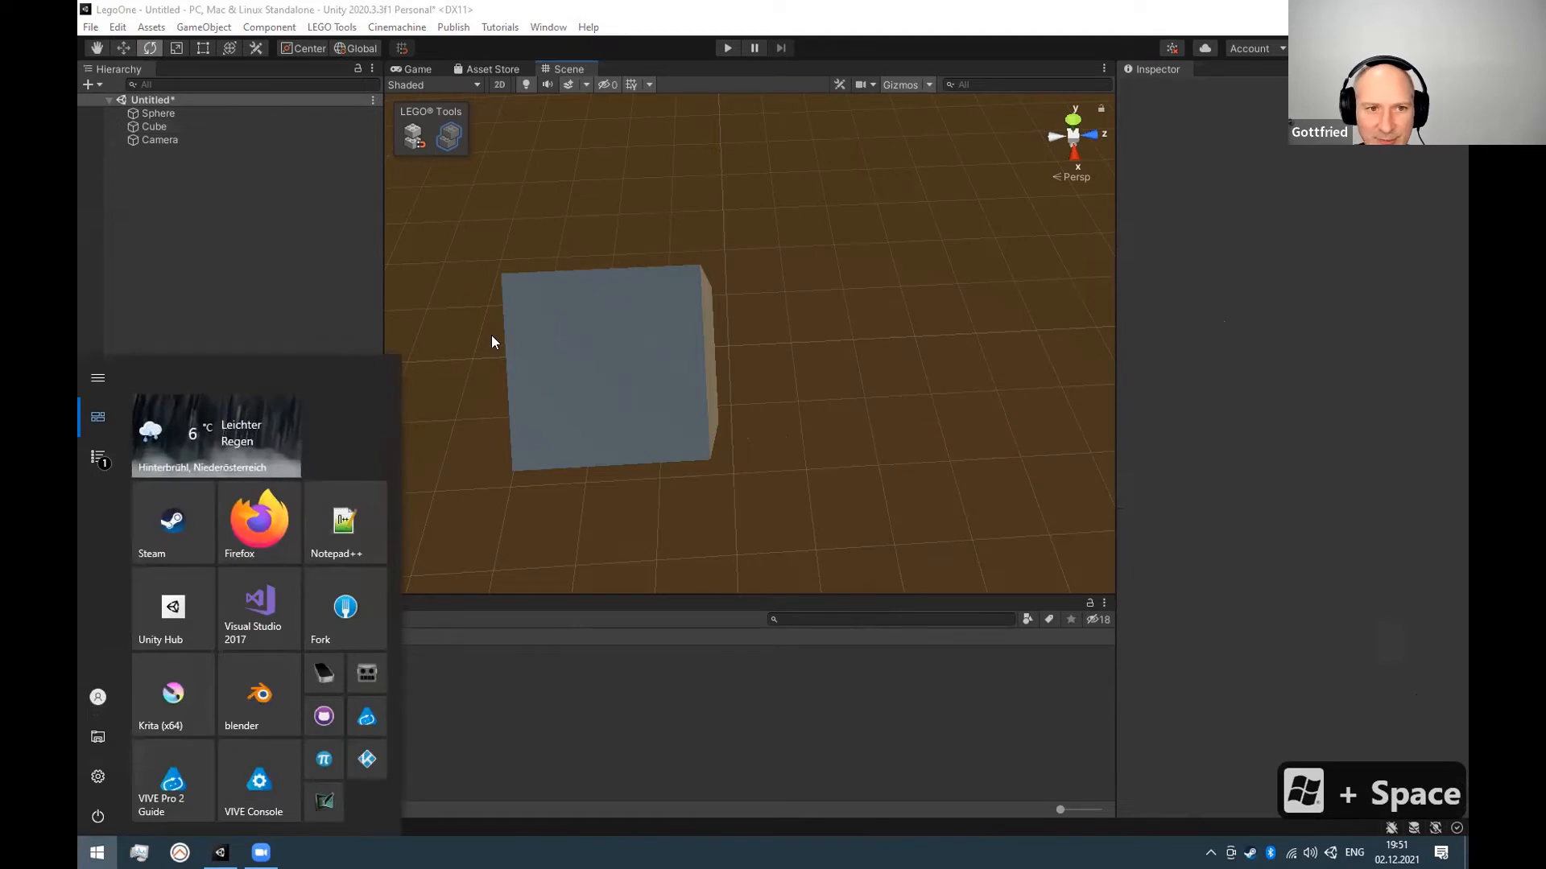
{"action": "left_click", "coordinate": [368, 293]}
{"action": "left_click", "coordinate": [940, 425]}
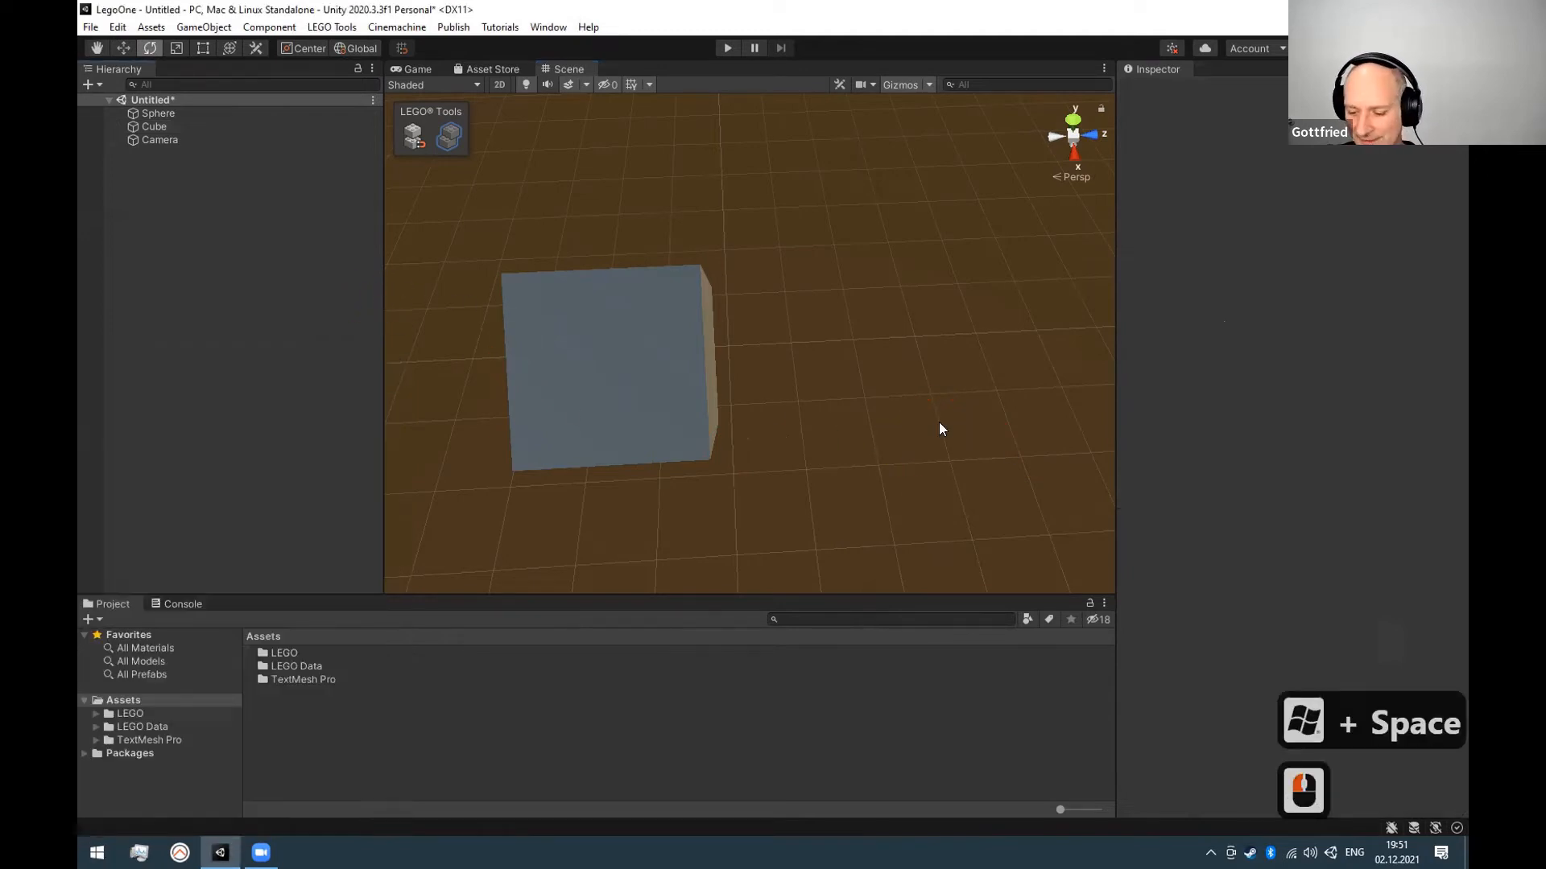
Try to decrease and increase the Scene view's grid size with the grid size shortcuts.
{"action": "key", "text": "ssharp"}
{"action": "key", "text": "acute"}
{"action": "key", "text": "acute"}
{"action": "key", "text": "ssharp"}
{"action": "key", "text": "ssharp"}
{"action": "key", "text": "acute"}
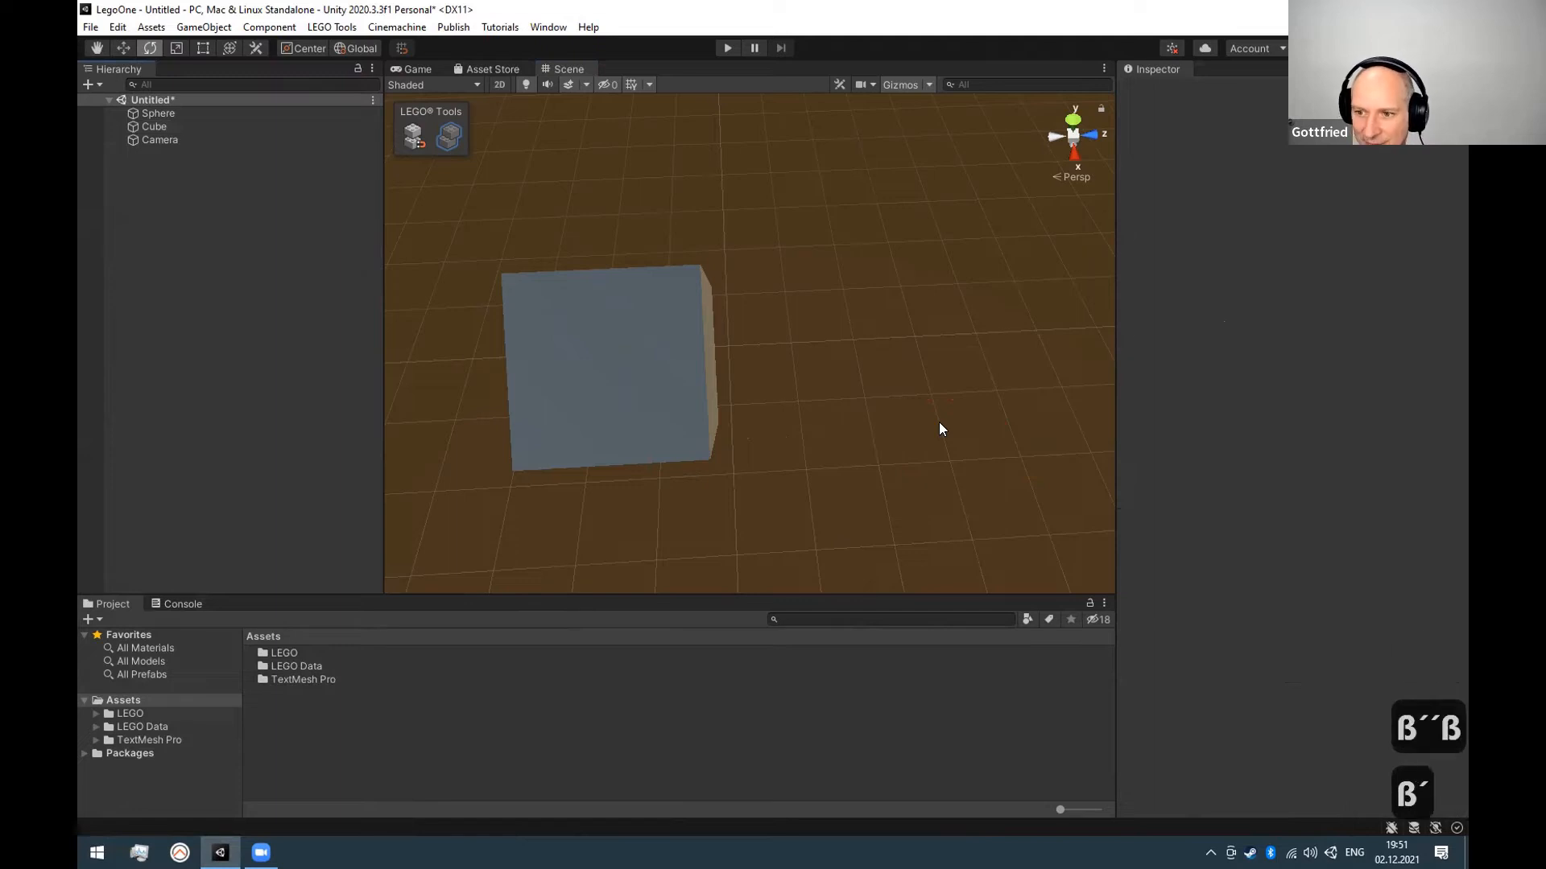
{"action": "key", "text": "acute"}
{"action": "key", "text": "ssharp"}
{"action": "key", "text": "ssharp"}
{"action": "key", "text": "ssharp"}
{"action": "key", "text": "ssharp"}
{"action": "key", "text": "ssharp"}
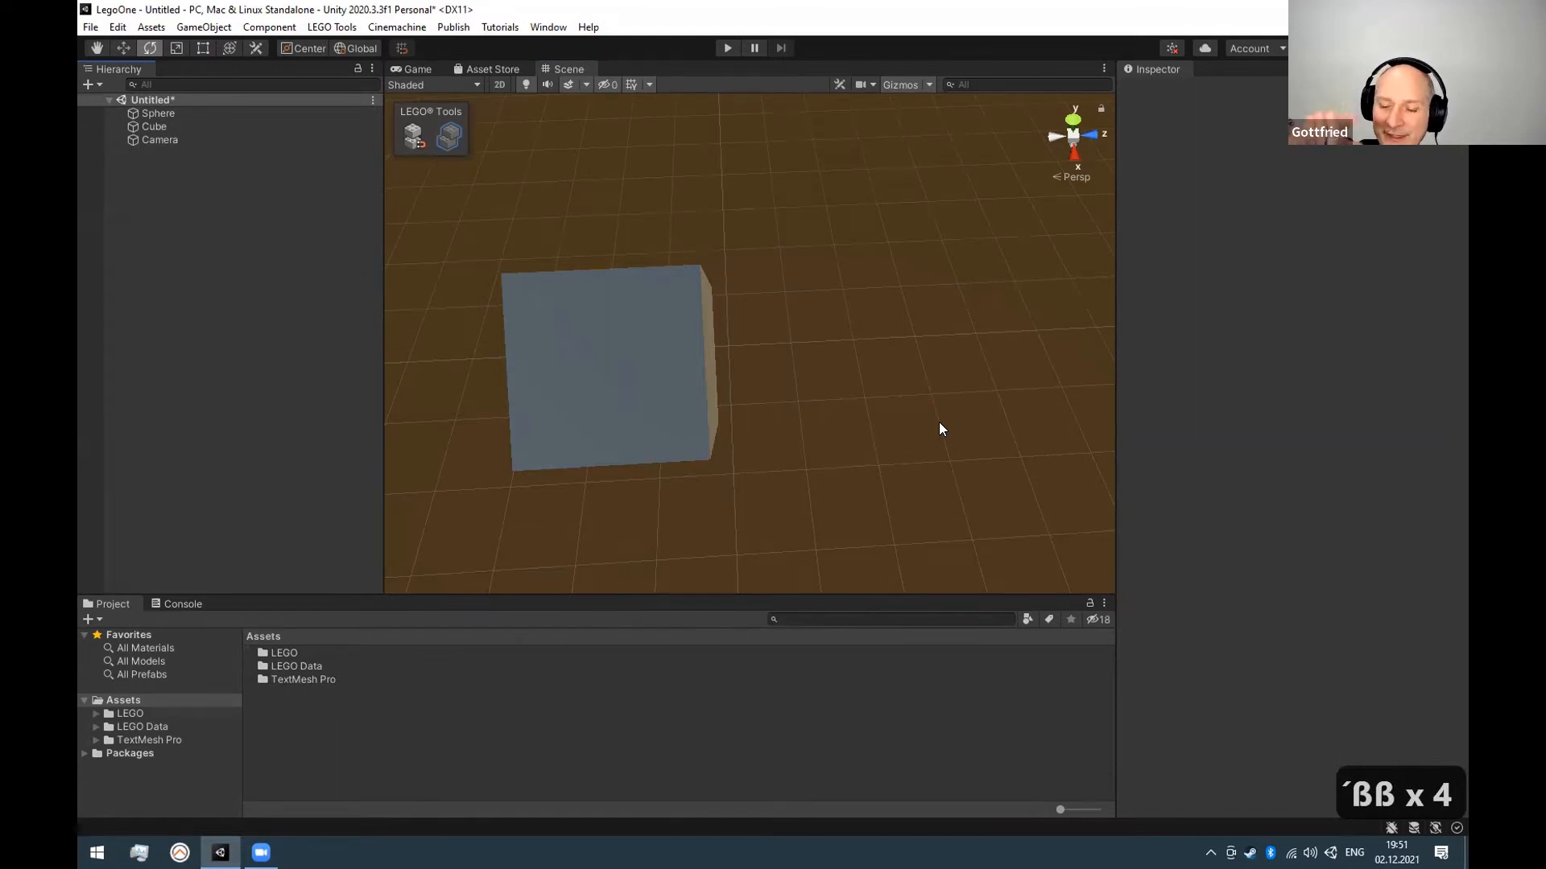
{"action": "key", "text": "acute"}
{"action": "key", "text": "acute"}
{"action": "key", "text": "acute"}
{"action": "key", "text": "acute"}
{"action": "key", "text": "acute"}
{"action": "key", "text": "acute"}
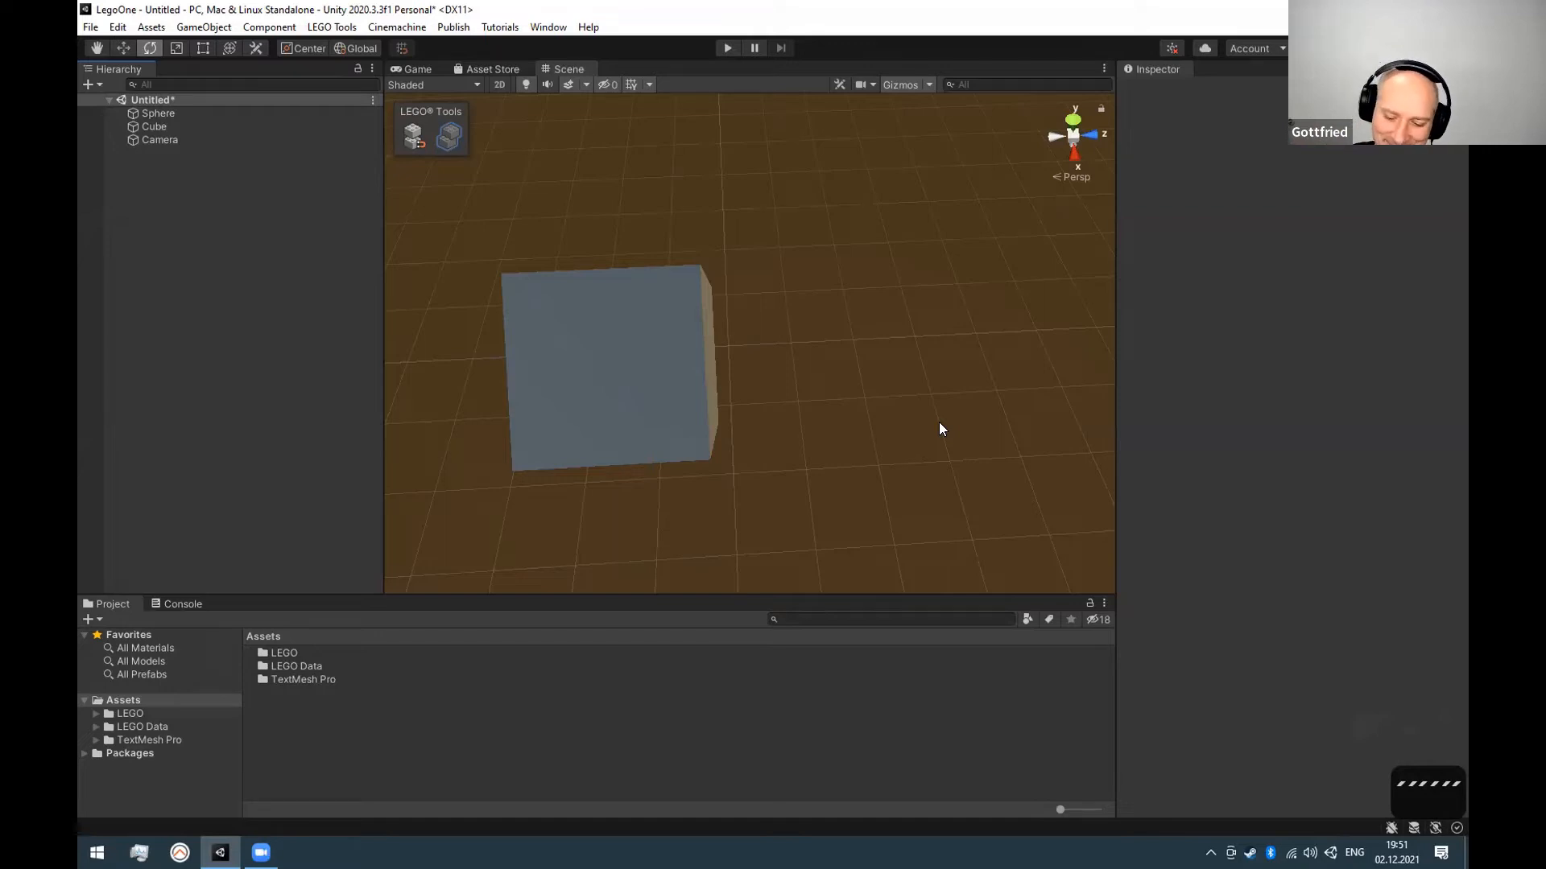
{"action": "key", "text": "super"}
{"action": "key", "text": "super+ssharp"}
{"action": "key", "text": "super+ssharp"}
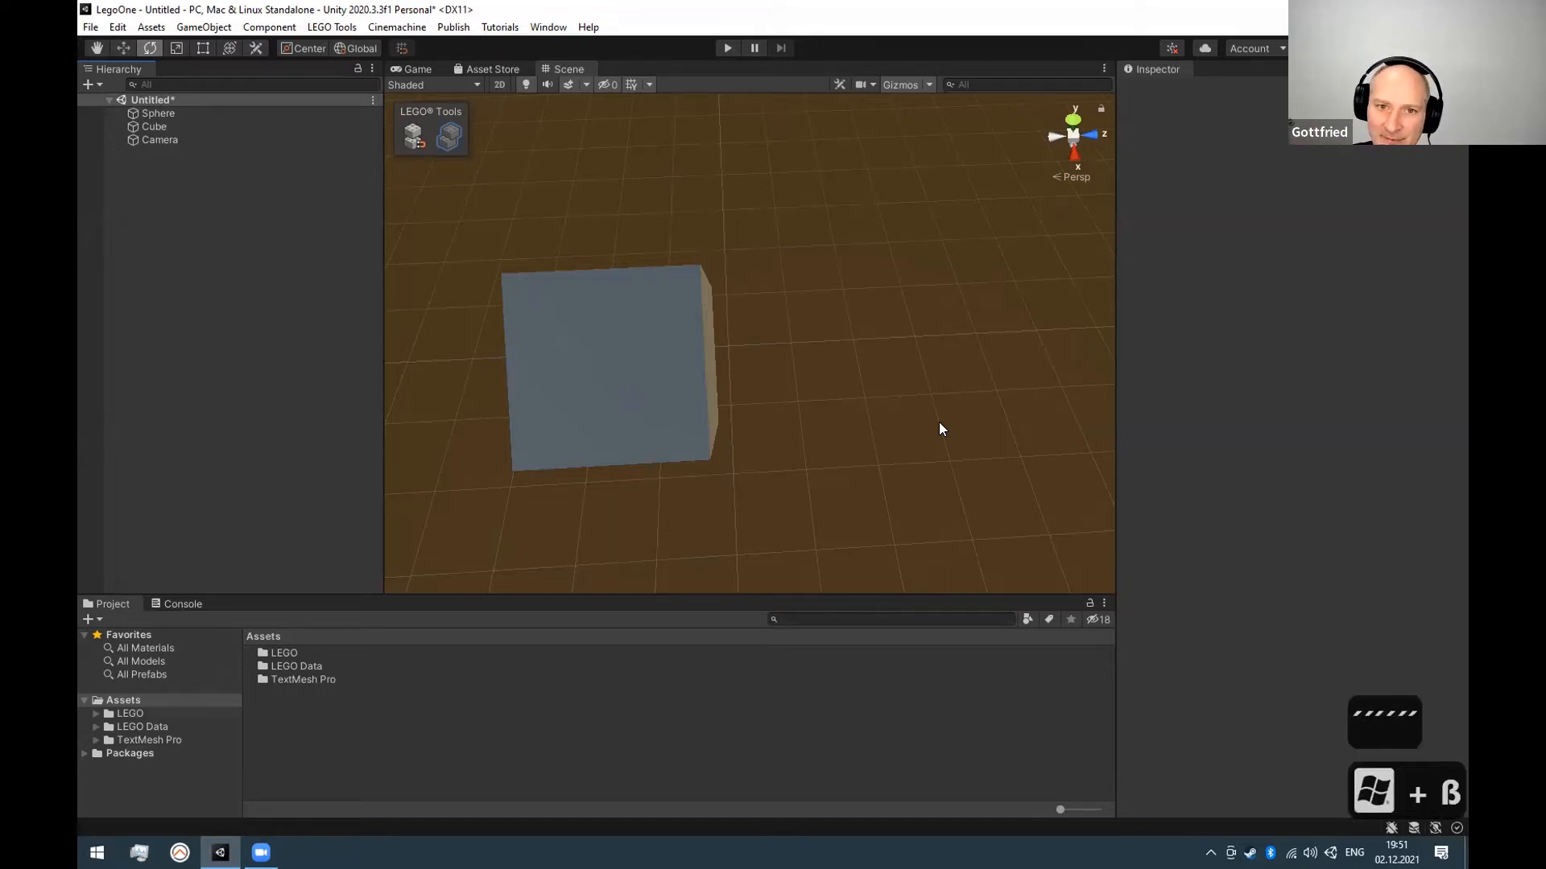
{"action": "left_click", "coordinate": [939, 422]}
Decrease the Scene view's grid size repeatedly with the grid size shortcut.
{"action": "key", "text": "ctrl+acute"}
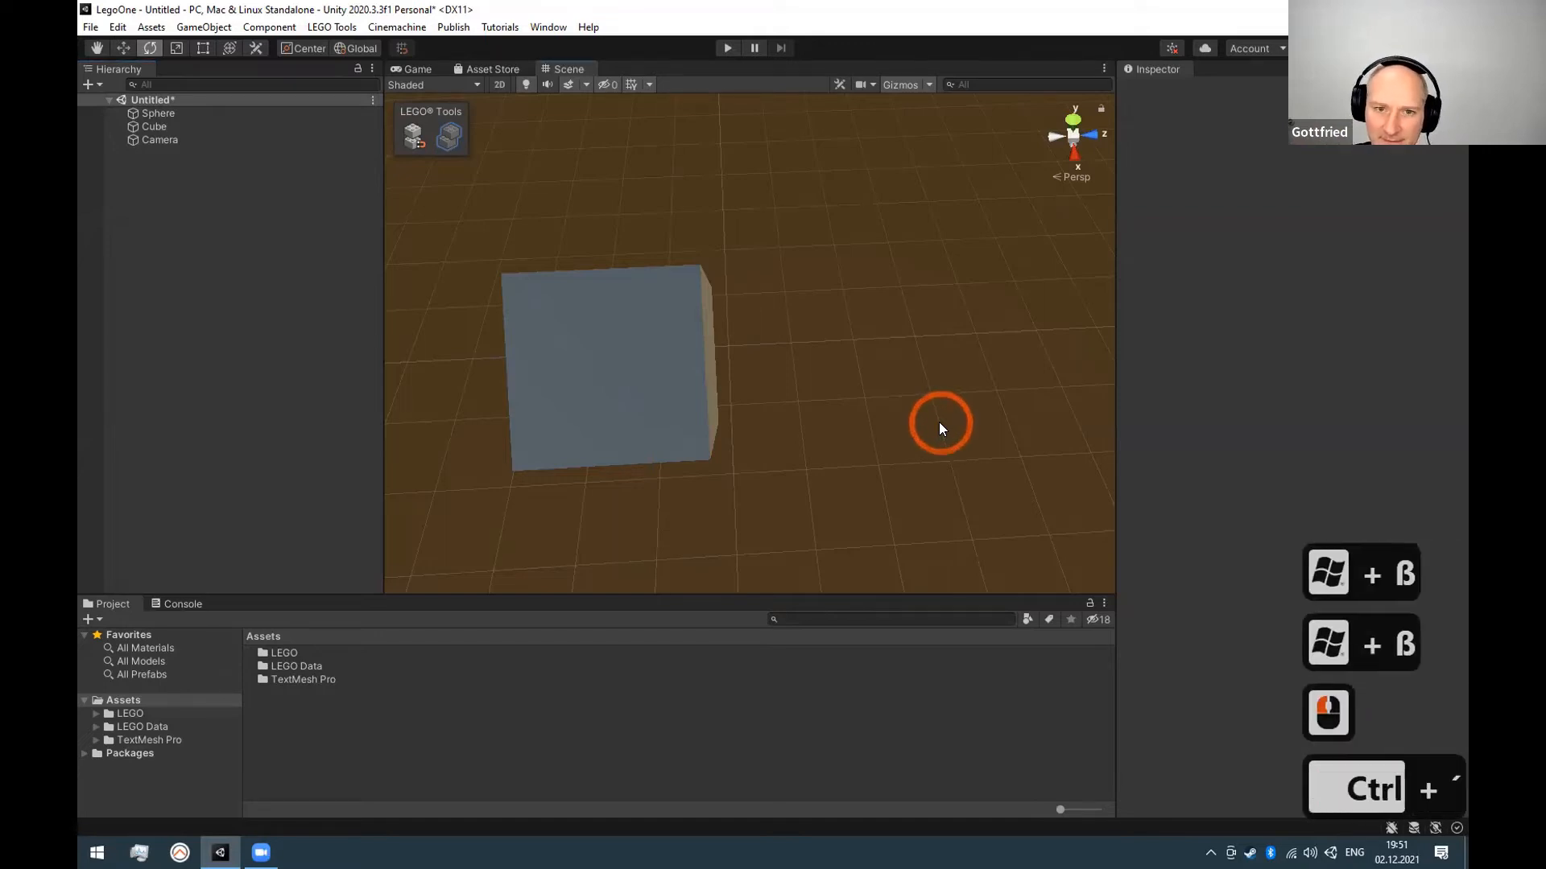
{"action": "key", "text": "ctrl+ssharp"}
{"action": "key", "text": "ctrl"}
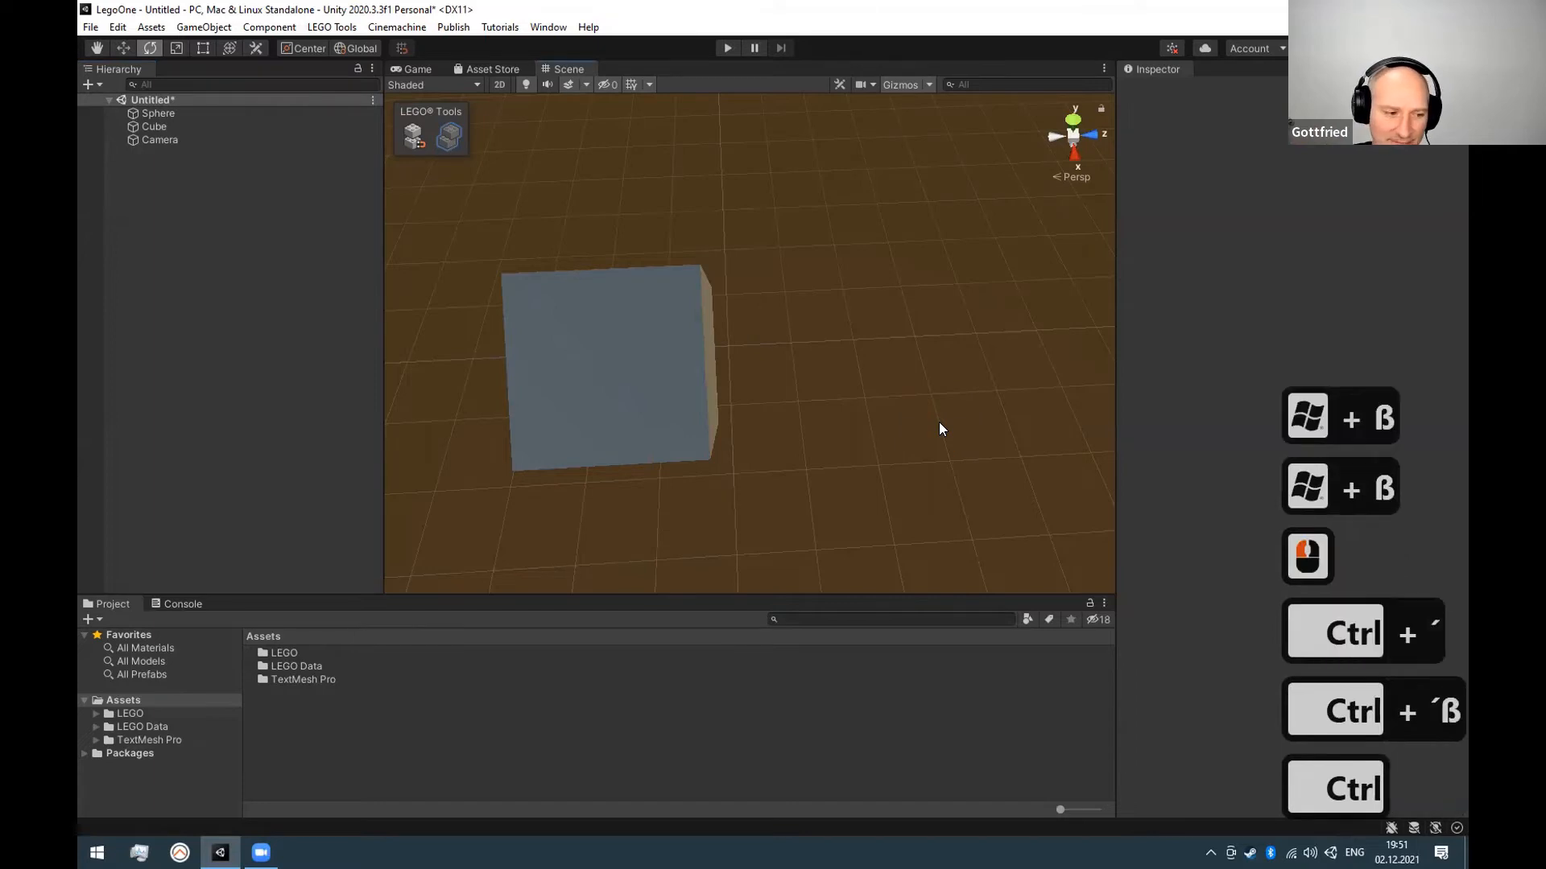
{"action": "key", "text": "ctrl+ssharp"}
{"action": "key", "text": "ctrl+ssharp"}
{"action": "key", "text": "ctrl+ssharp"}
{"action": "key", "text": "ctrl+ssharp"}
{"action": "key", "text": "ctrl+ssharp"}
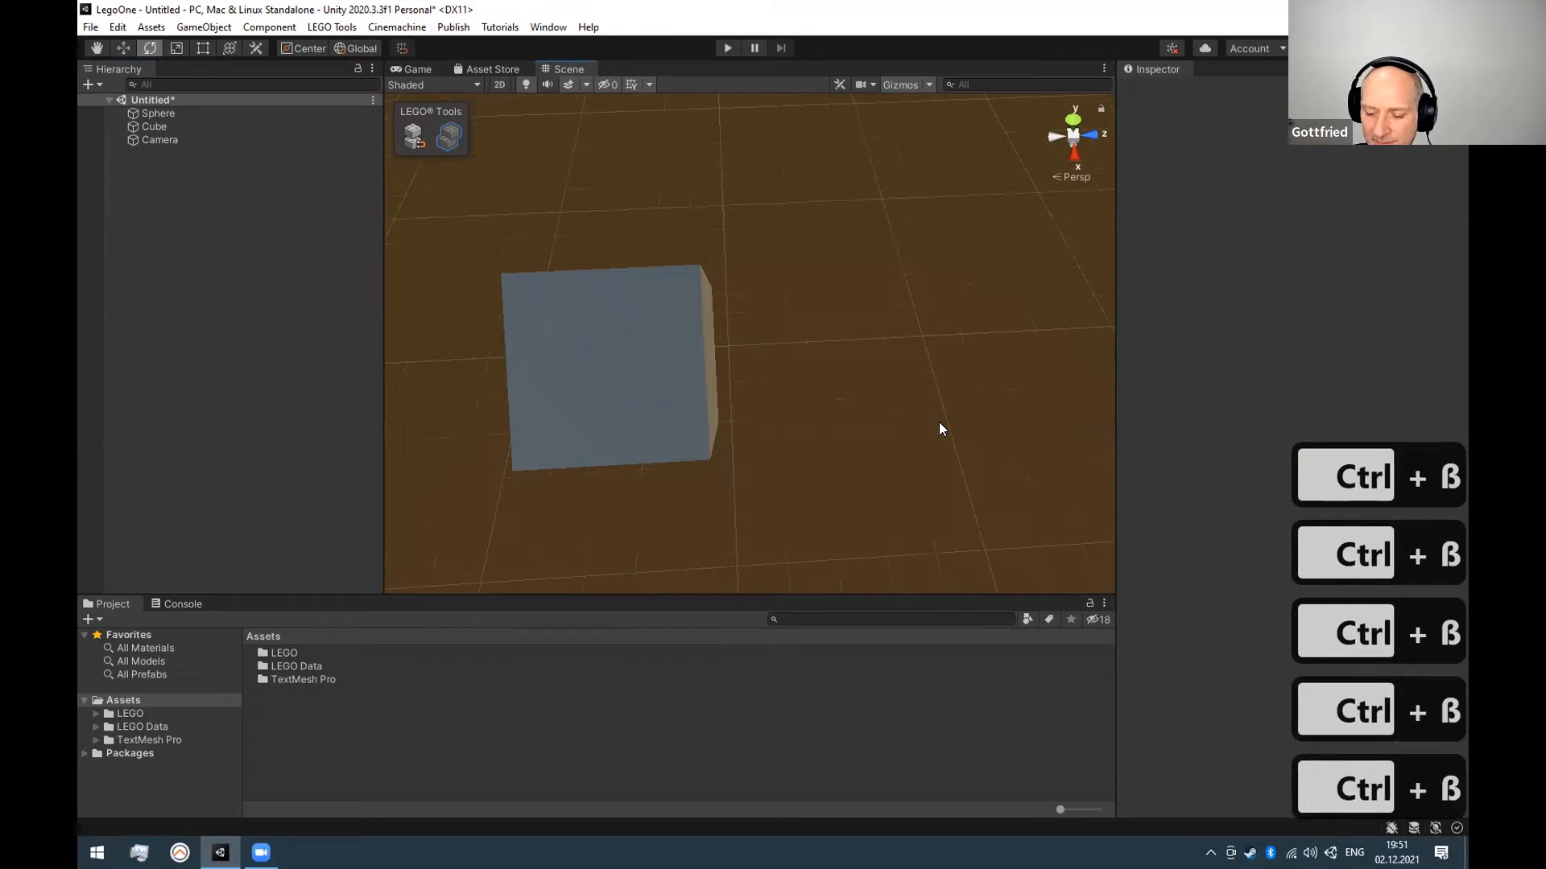
{"action": "key", "text": "ctrl+ssharp"}
{"action": "key", "text": "ctrl+ssharp"}
{"action": "key", "text": "ctrl+ssharp"}
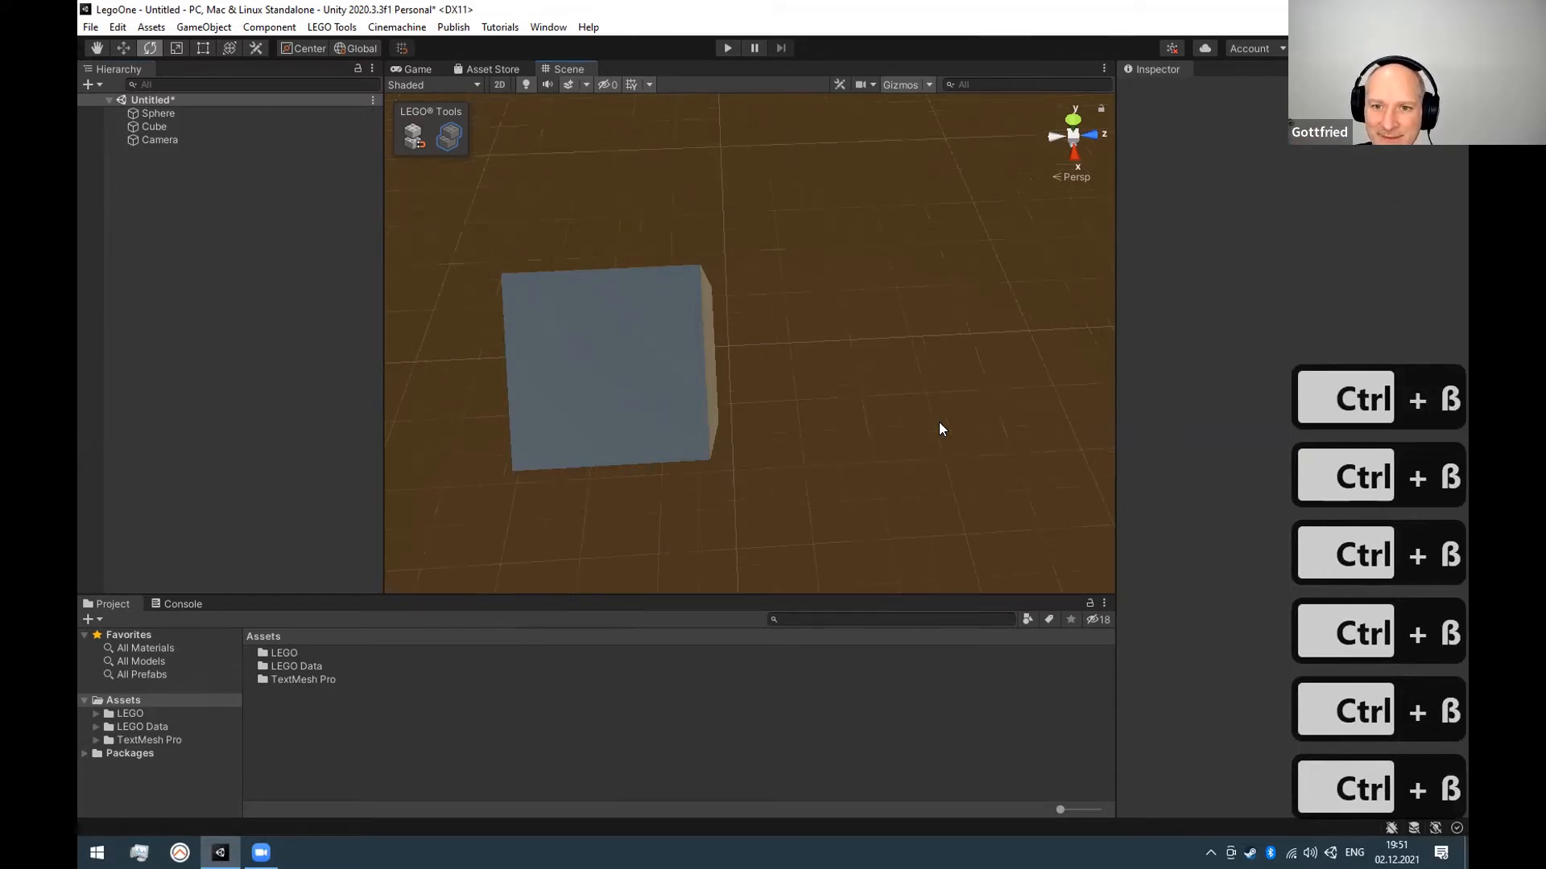
Increase the Scene view's grid size repeatedly and reduce it by two increments.
{"action": "key", "text": "ctrl+dead_acute"}
{"action": "key", "text": "ctrl+dead_acute"}
{"action": "key", "text": "ctrl+dead_acute"}
{"action": "key", "text": "ctrl+dead_acute"}
{"action": "key", "text": "ctrl+dead_acute"}
{"action": "key", "text": "ctrl+dead_acute"}
{"action": "key", "text": "ctrl+dead_acute"}
{"action": "key", "text": "ctrl+dead_acute"}
{"action": "key", "text": "ctrl+dead_acute"}
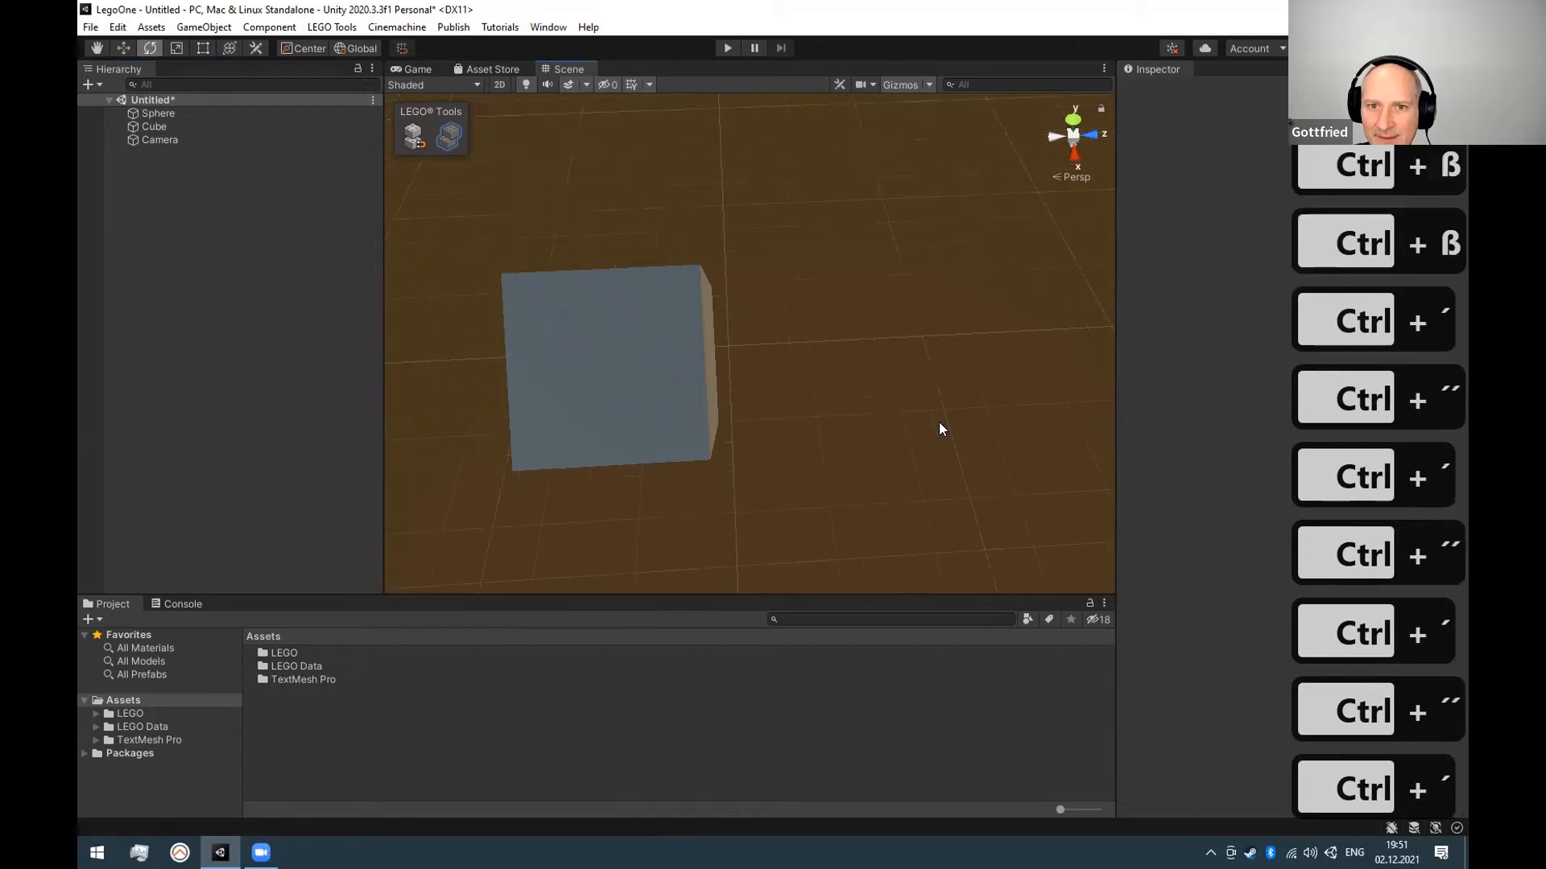
{"action": "key", "text": "ctrl+dead_acute"}
{"action": "key", "text": "ctrl+dead_acute"}
{"action": "key", "text": "ctrl+dead_acute"}
{"action": "key", "text": "ctrl+dead_acute"}
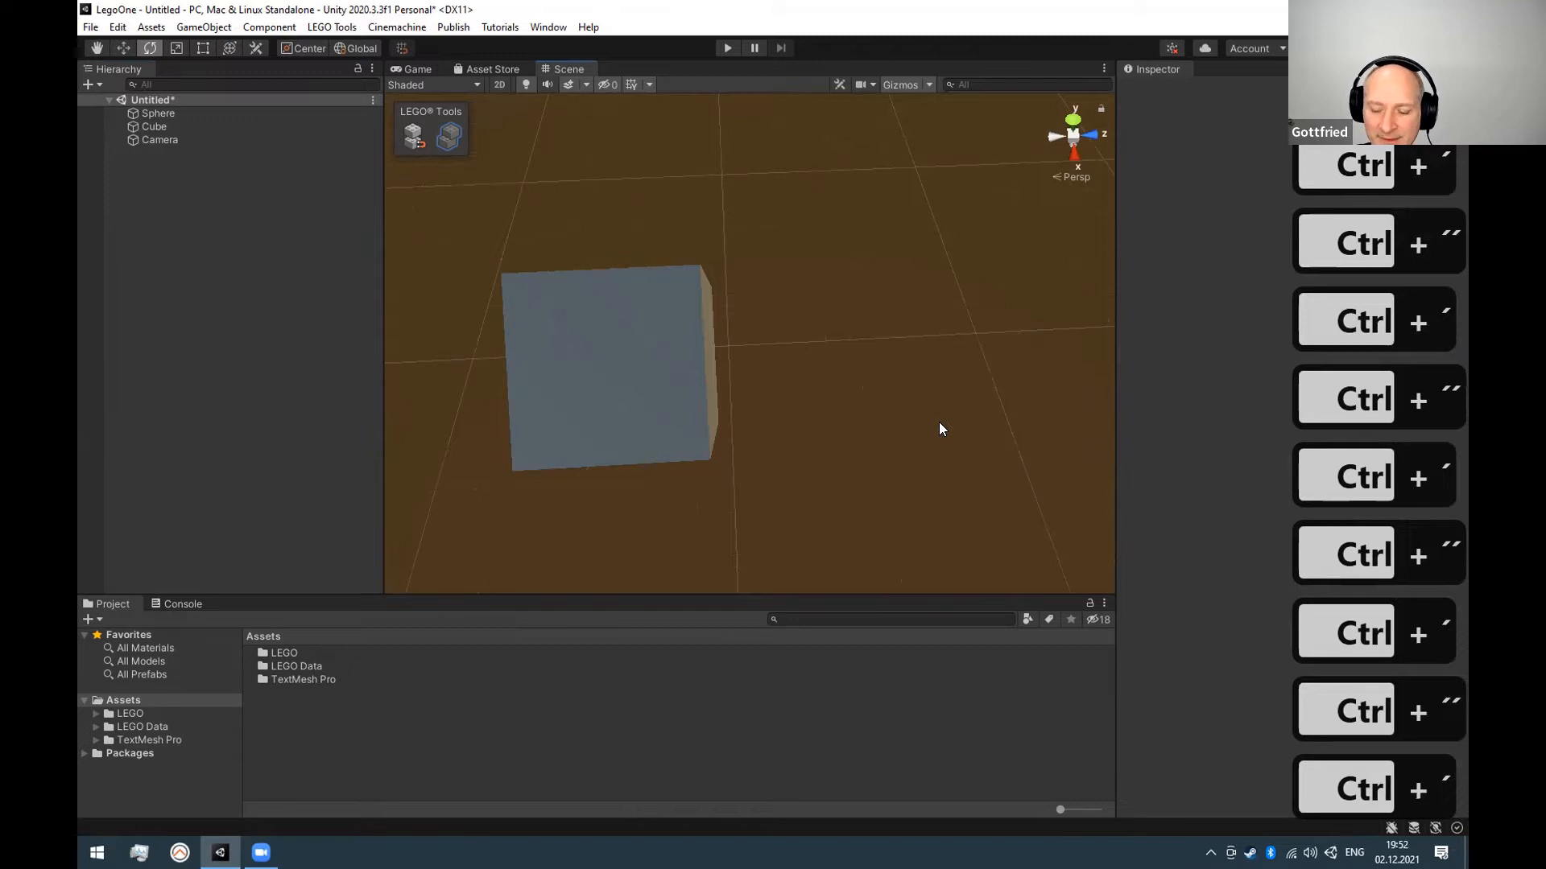
{"action": "key", "text": "ctrl+ssharp"}
{"action": "key", "text": "ctrl+ssharp"}
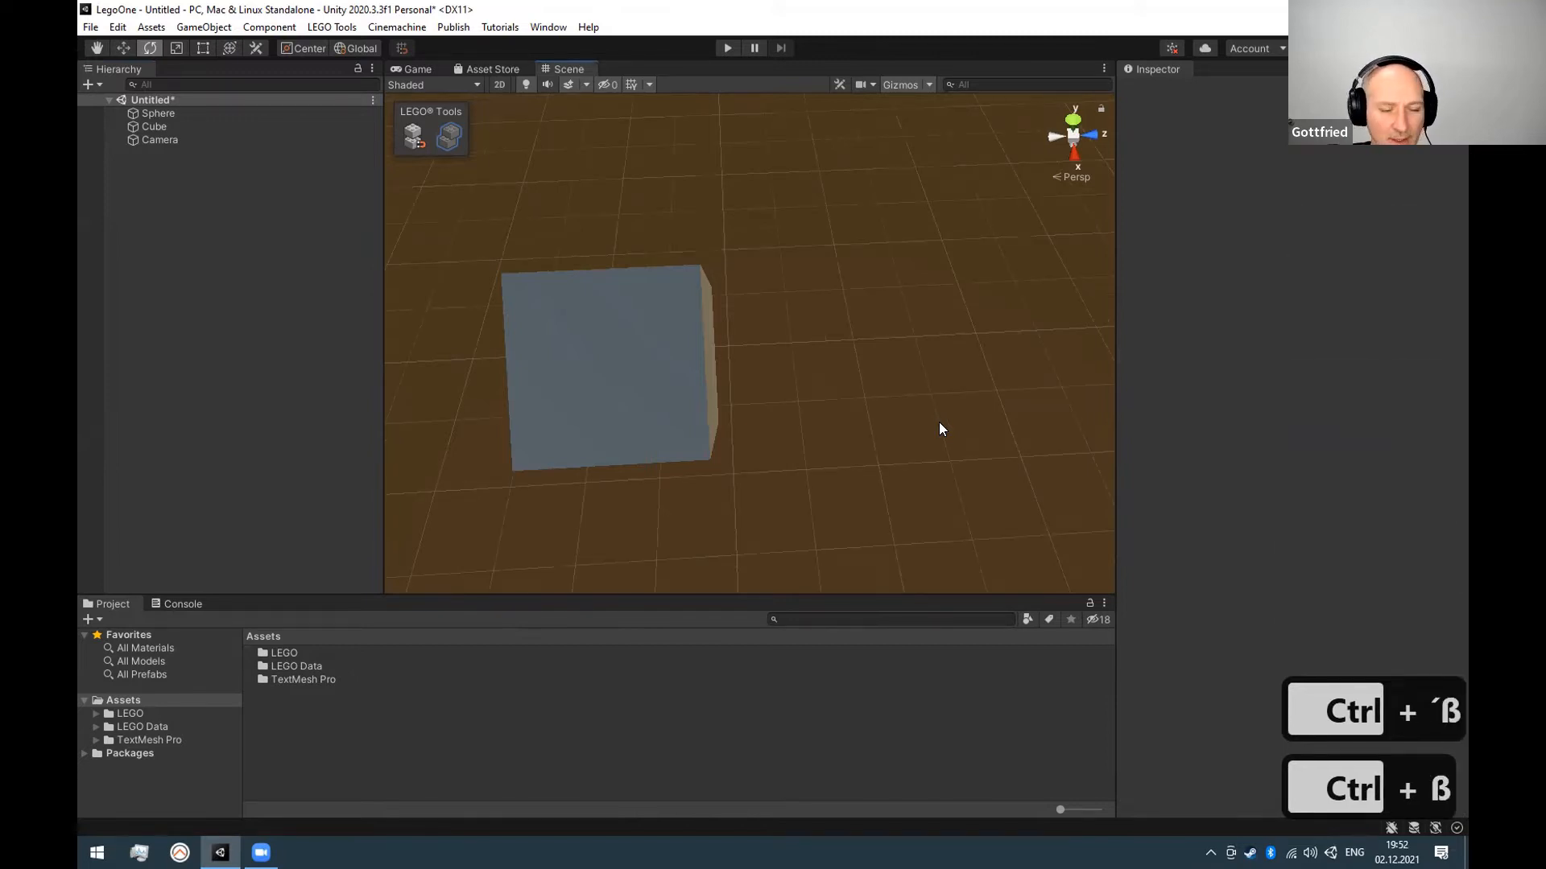
Nudge the Scene grid plane repeatedly backward and forward along the Y axis using the grid nudge shortcuts.
{"action": "left_click_drag", "start_coordinate": [958, 536], "coordinate": [731, 420], "text": "alt"}
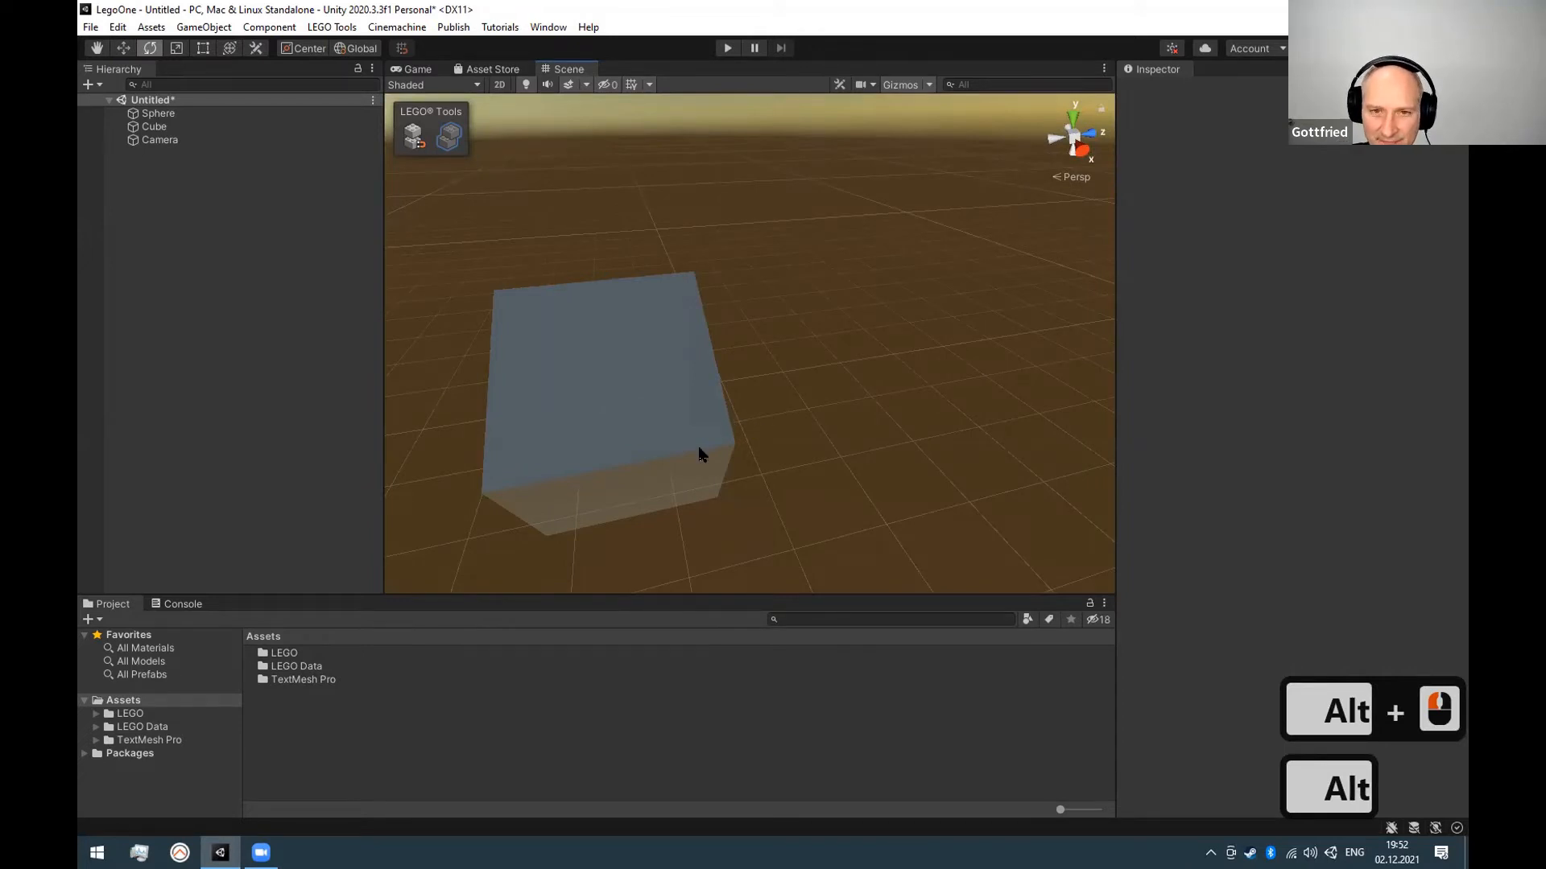
{"action": "key", "text": "shift"}
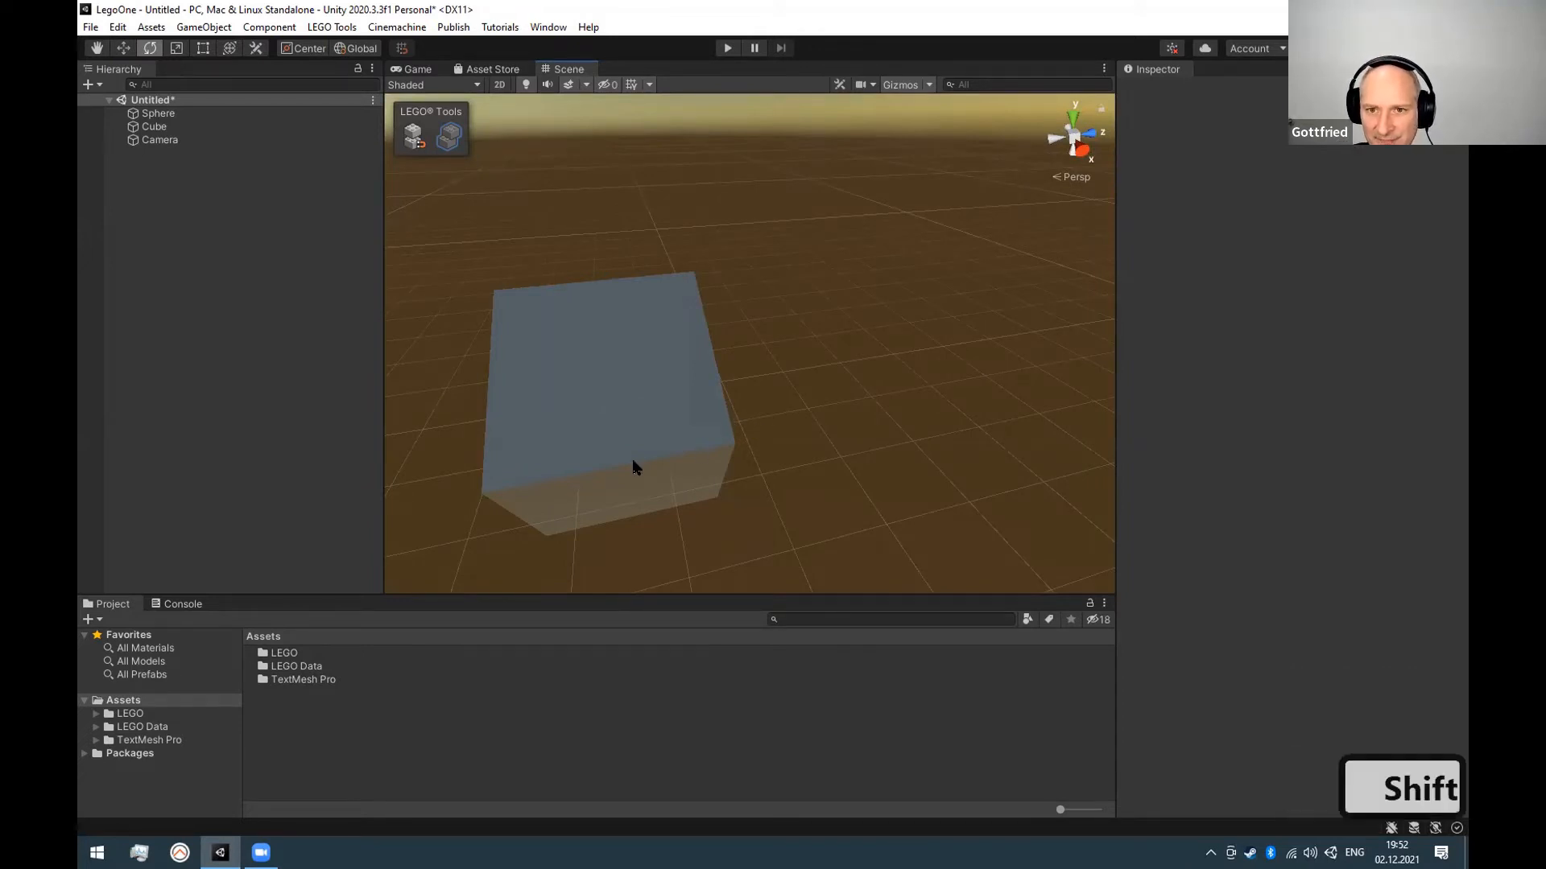
{"action": "left_click", "coordinate": [733, 457], "text": "shift"}
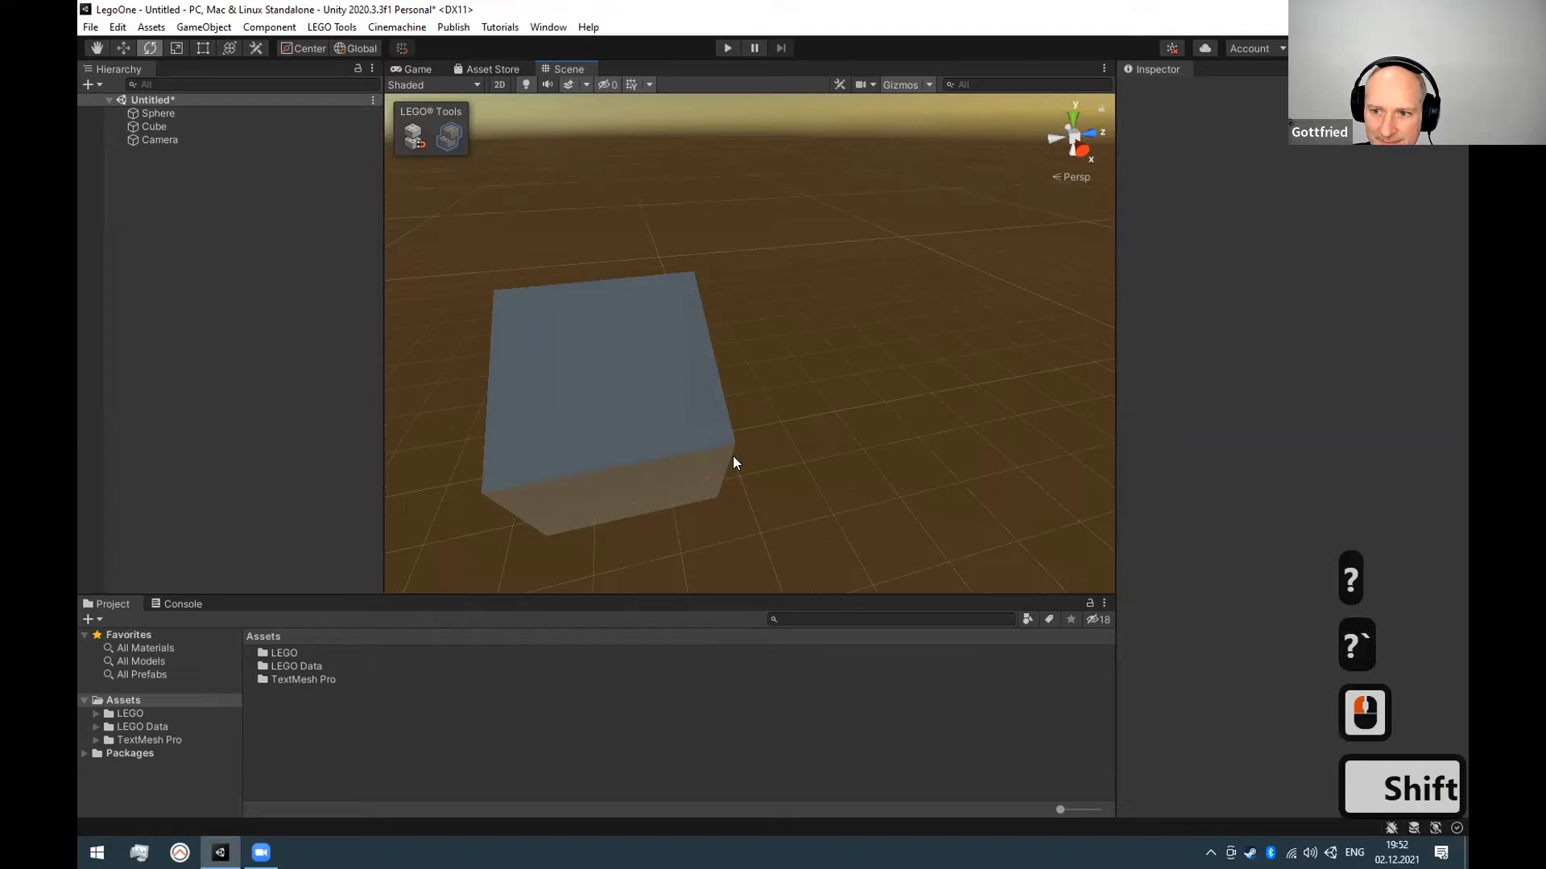
{"action": "key", "text": "grave"}
{"action": "key", "text": "question"}
{"action": "key", "text": "grave"}
{"action": "key", "text": "grave"}
{"action": "key", "text": "question"}
{"action": "key", "text": "grave"}
{"action": "key", "text": "grave"}
{"action": "key", "text": "grave"}
{"action": "key", "text": "grave"}
{"action": "key", "text": "grave"}
{"action": "key", "text": "ssharp"}
{"action": "key", "text": "acute"}
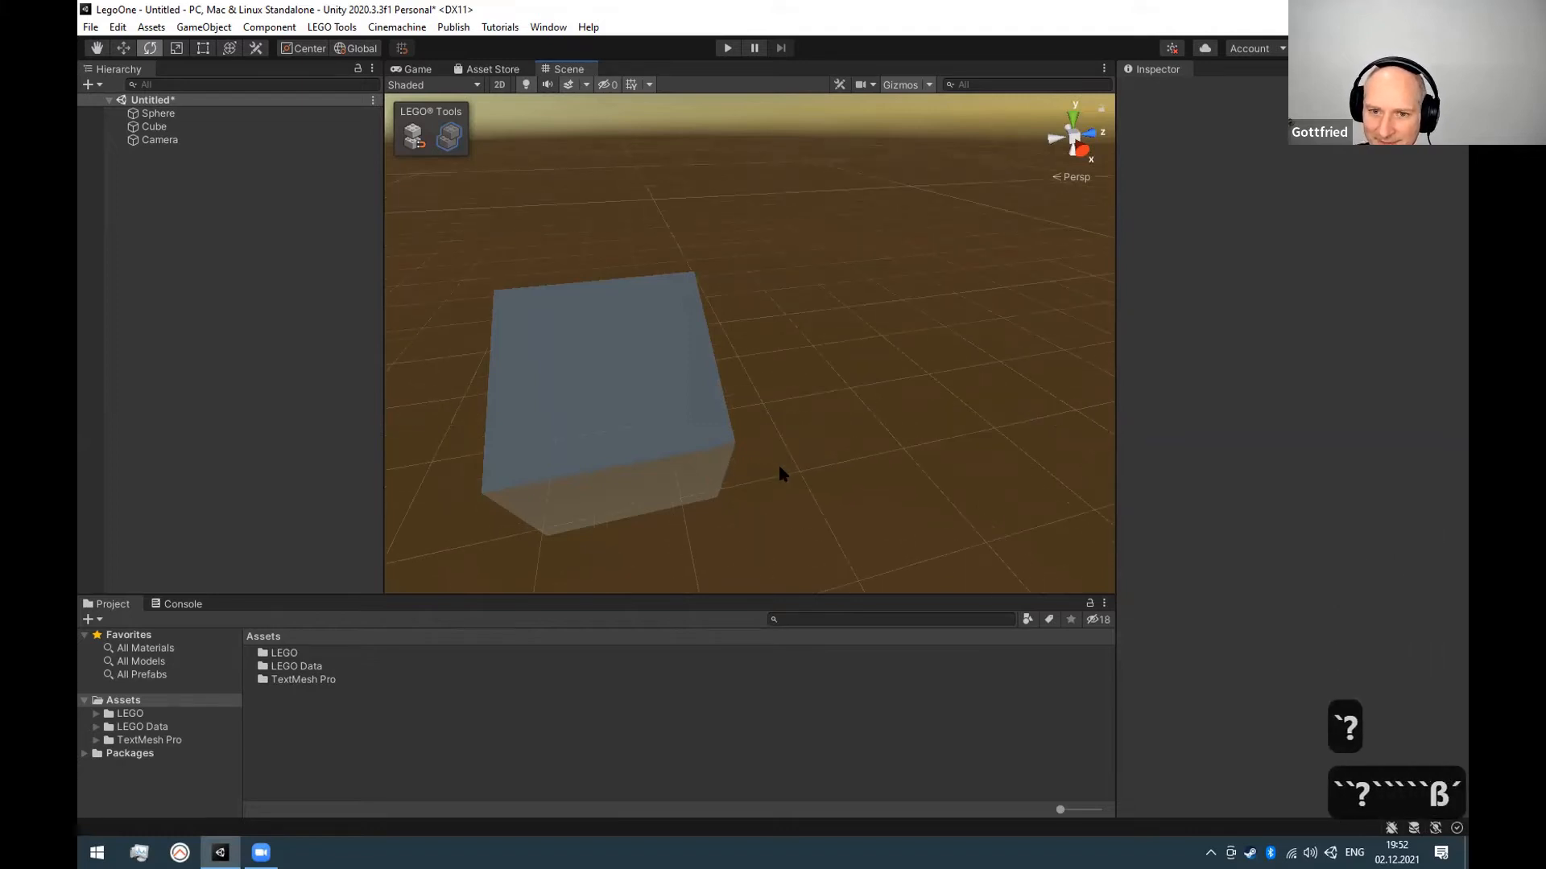
{"action": "key", "text": "shift+ssharp"}
{"action": "key", "text": "shift+ssharp"}
{"action": "key", "text": "shift+ssharp"}
{"action": "key", "text": "shift+ssharp"}
{"action": "key", "text": "question"}
{"action": "key", "text": "grave"}
{"action": "key", "text": "grave"}
{"action": "key", "text": "grave"}
{"action": "key", "text": "grave"}
{"action": "key", "text": "grave"}
{"action": "key", "text": "grave"}
{"action": "key", "text": "grave"}
{"action": "key", "text": "grave"}
{"action": "key", "text": "grave"}
{"action": "key", "text": "grave"}
{"action": "key", "text": "question"}
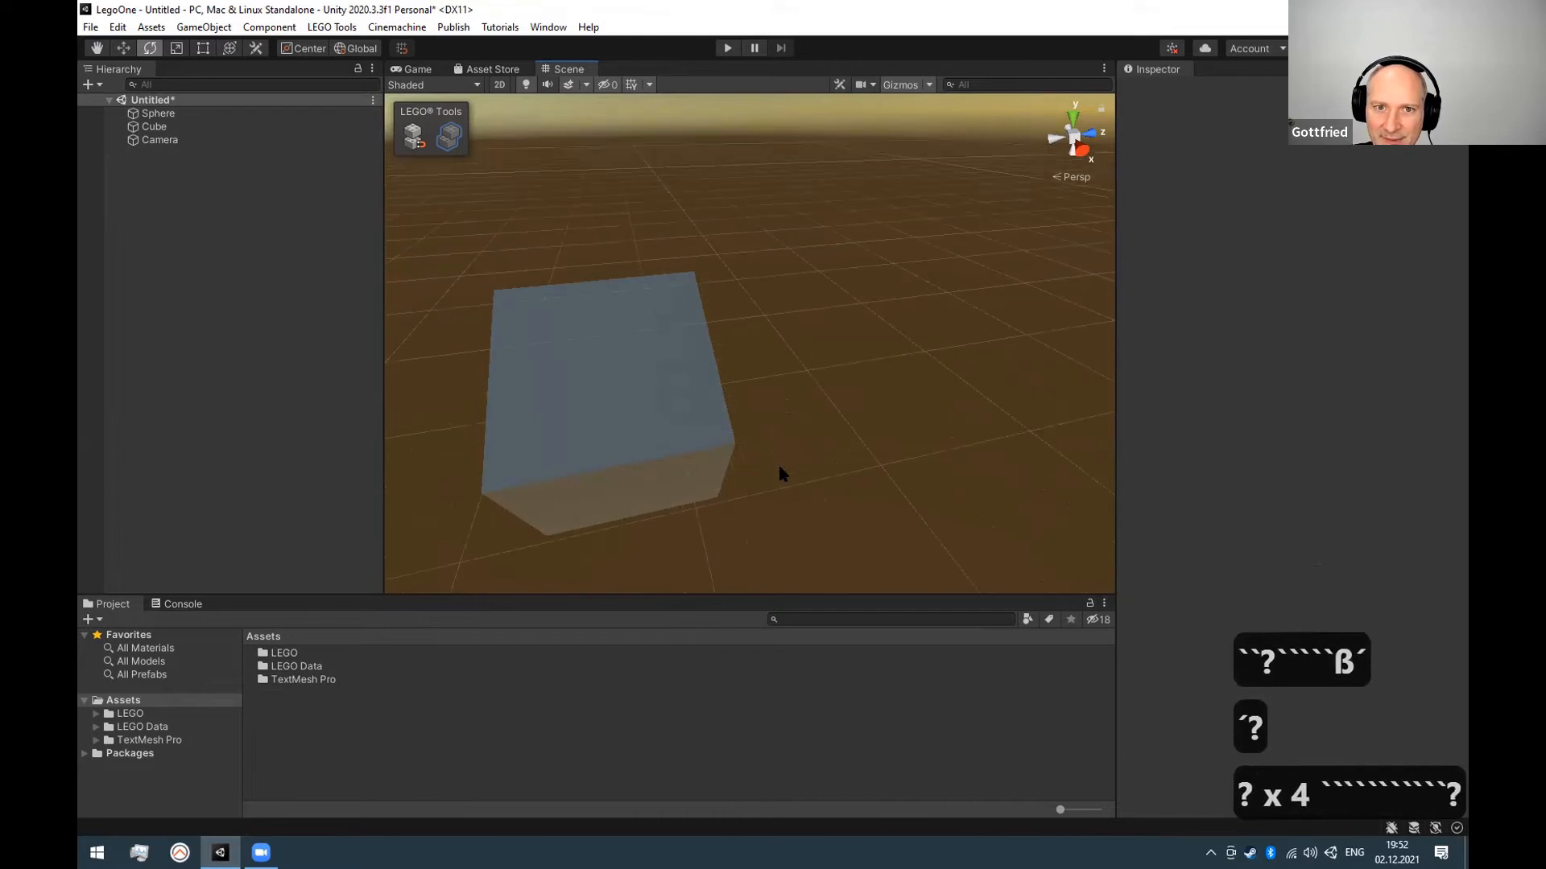
{"action": "key", "text": "question"}
{"action": "key", "text": "question"}
{"action": "key", "text": "question"}
{"action": "key", "text": "question"}
{"action": "key", "text": "question"}
{"action": "key", "text": "grave"}
{"action": "key", "text": "grave"}
{"action": "key", "text": "grave"}
{"action": "key", "text": "grave"}
{"action": "key", "text": "grave"}
{"action": "key", "text": "grave"}
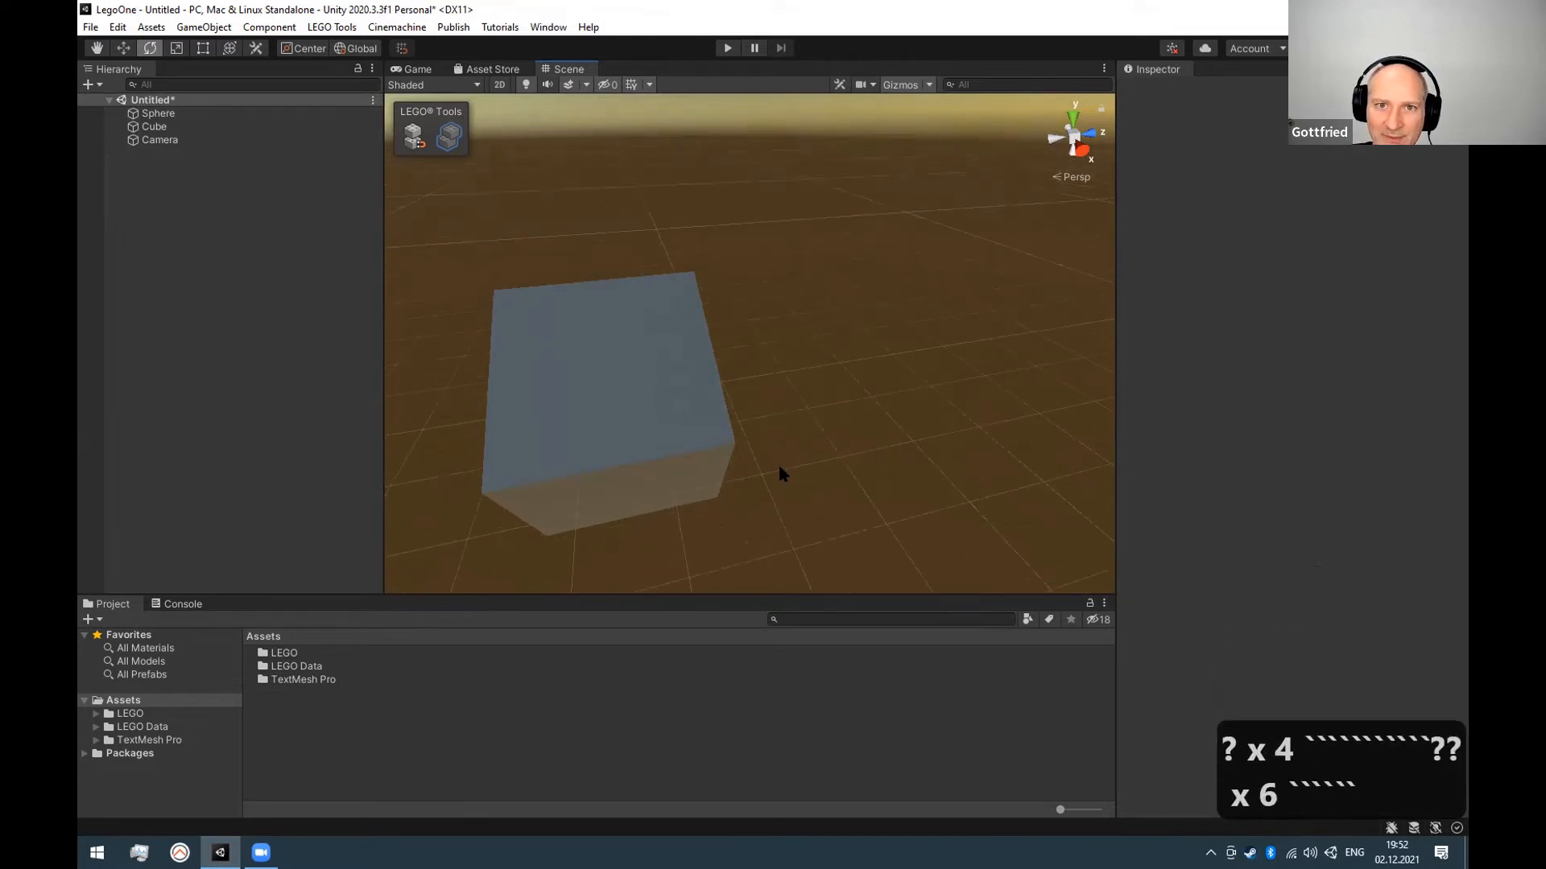
Keep the grid axis on Y and open the Grid and Snap settings.
{"action": "left_click", "coordinate": [649, 83]}
{"action": "left_click", "coordinate": [652, 127]}
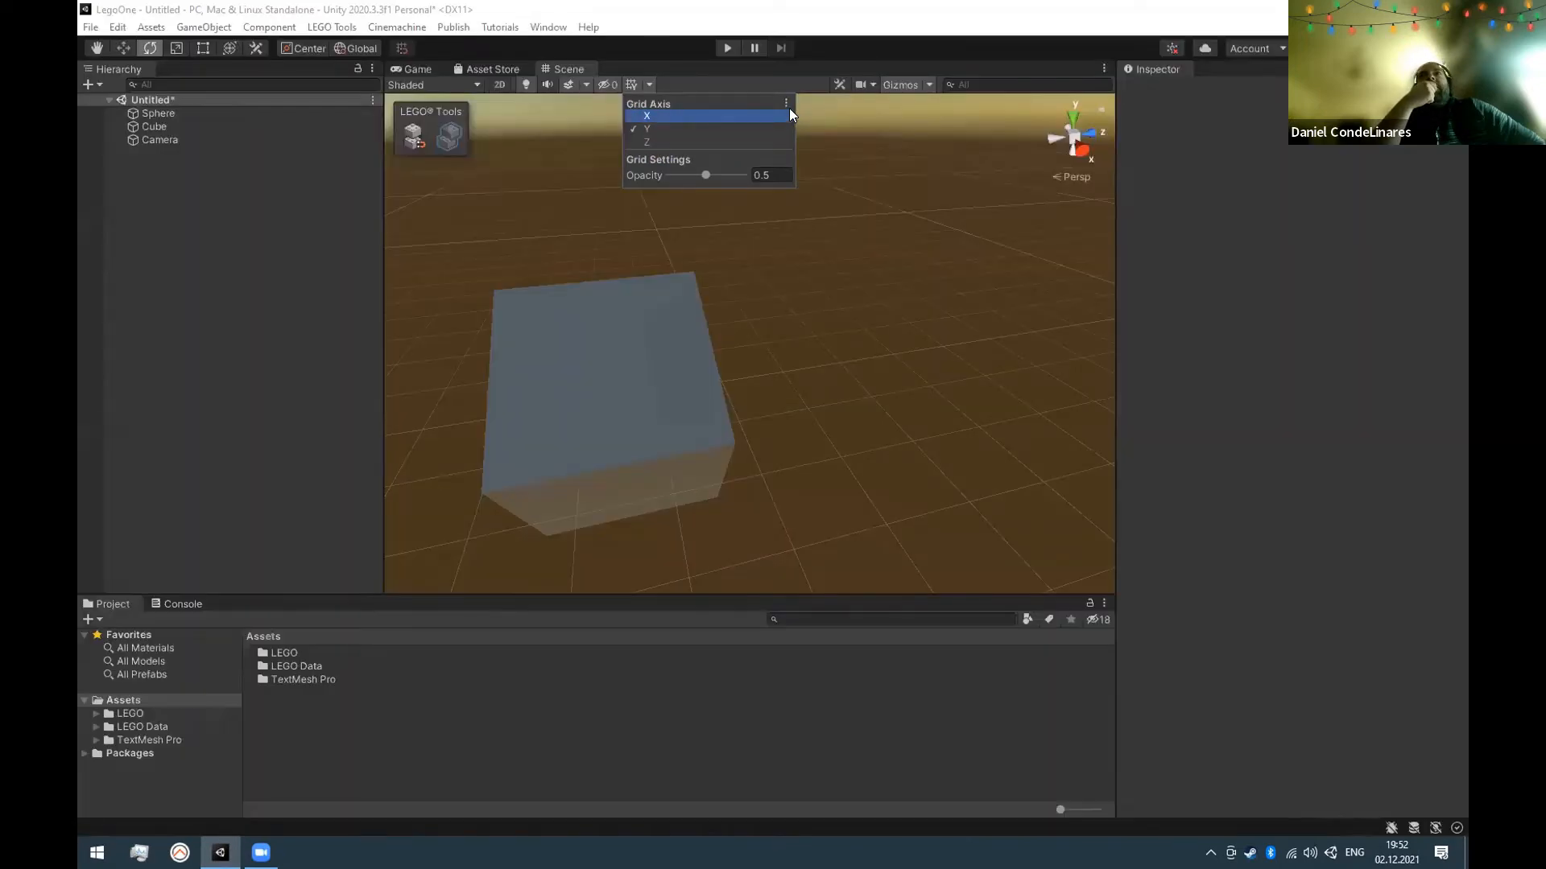
{"action": "left_click", "coordinate": [789, 107]}
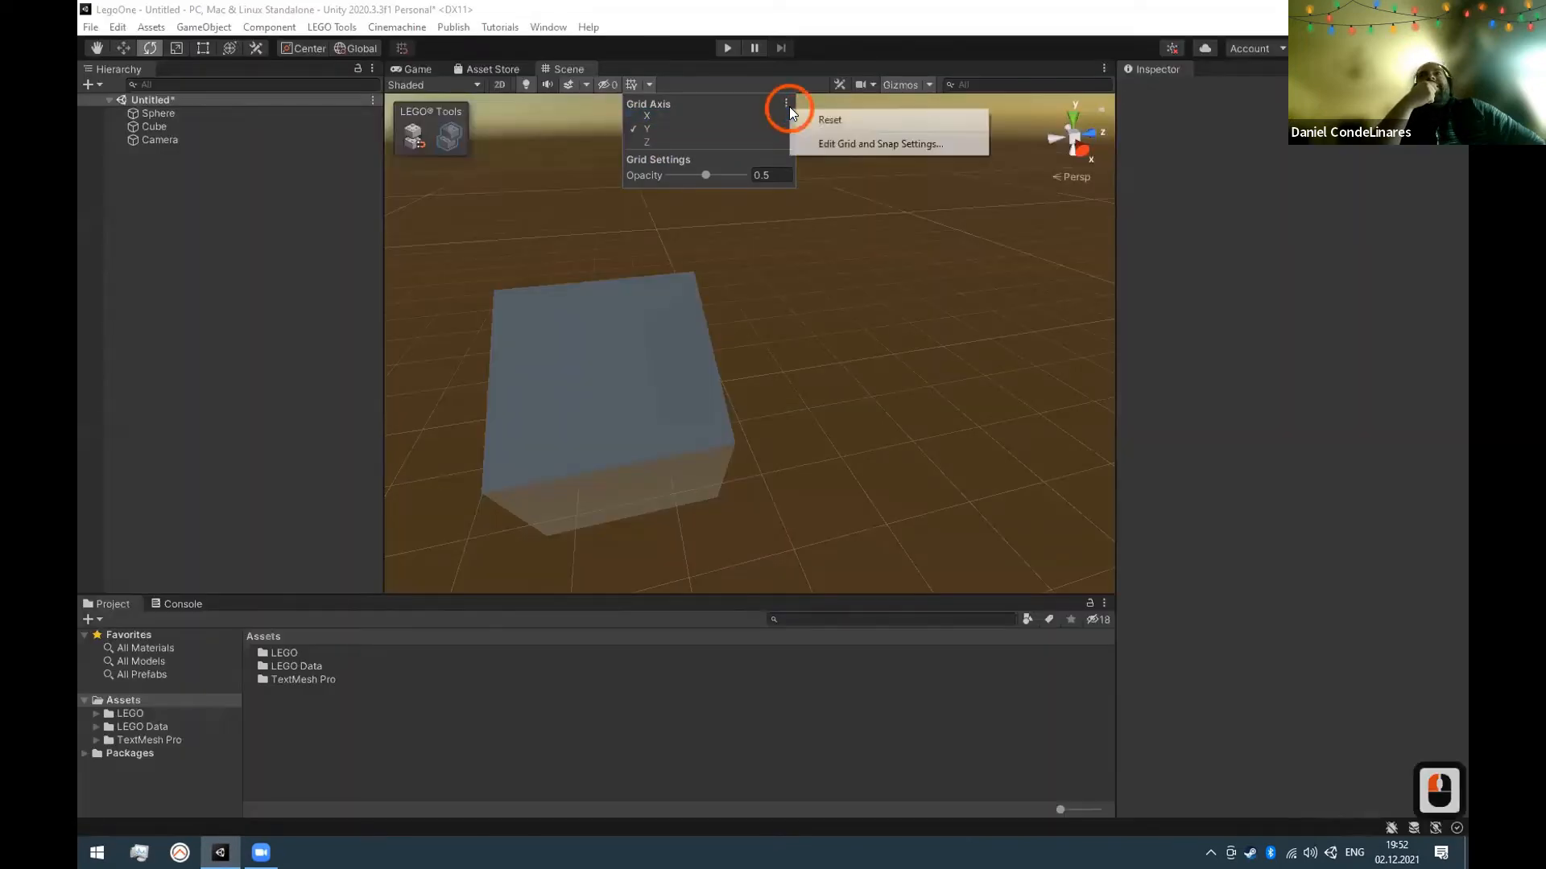
{"action": "left_click", "coordinate": [823, 142]}
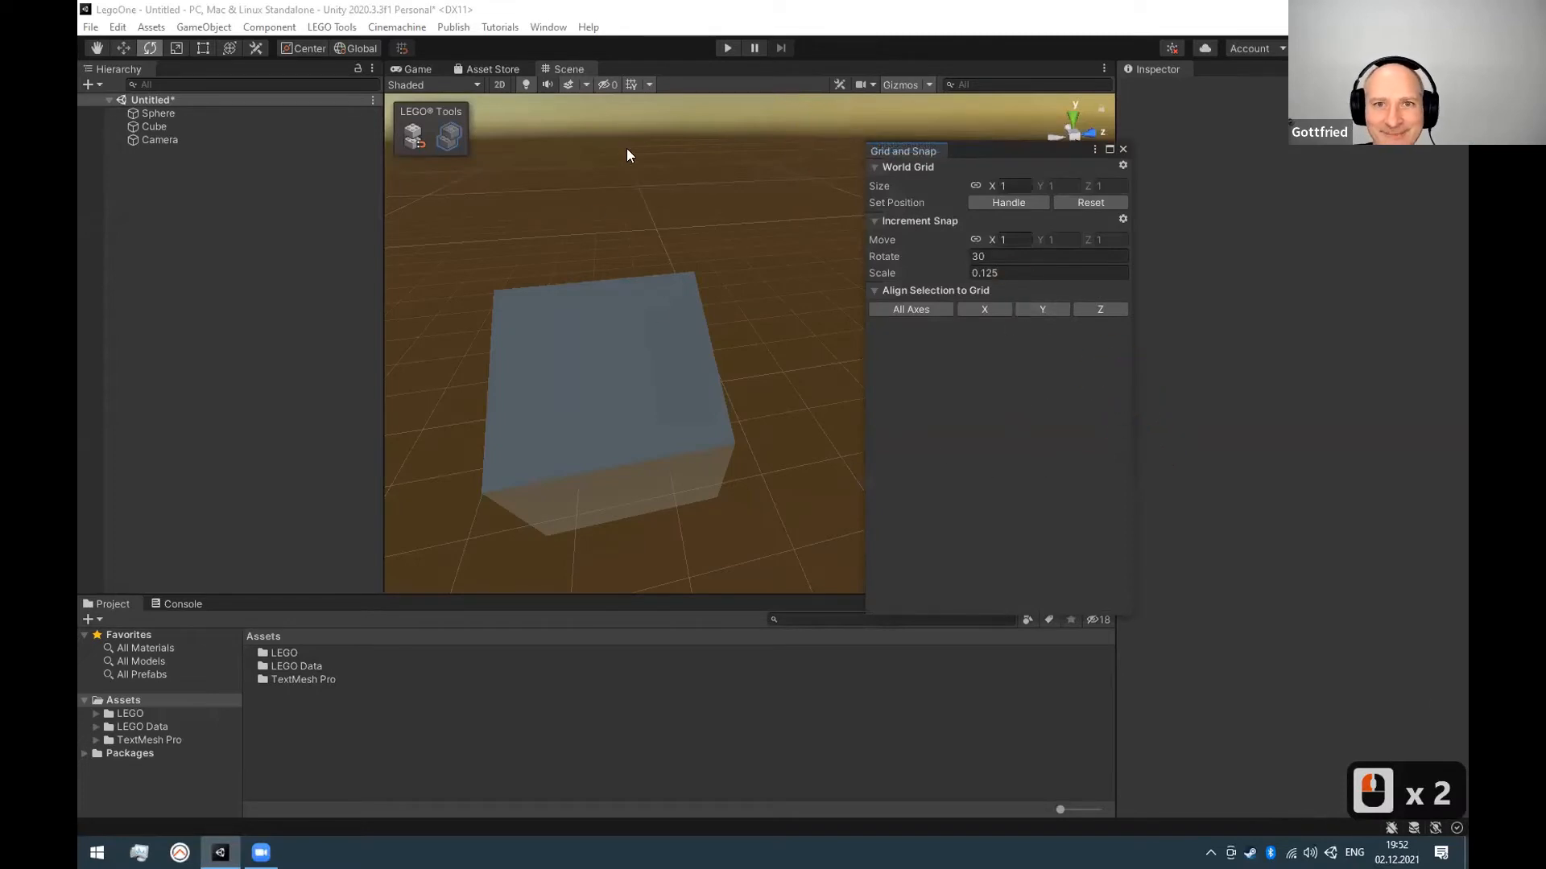
Set the Scene view's grid axis to X and close the Grid and Snap settings.
{"action": "key", "text": "Escape"}
{"action": "left_click", "coordinate": [641, 97]}
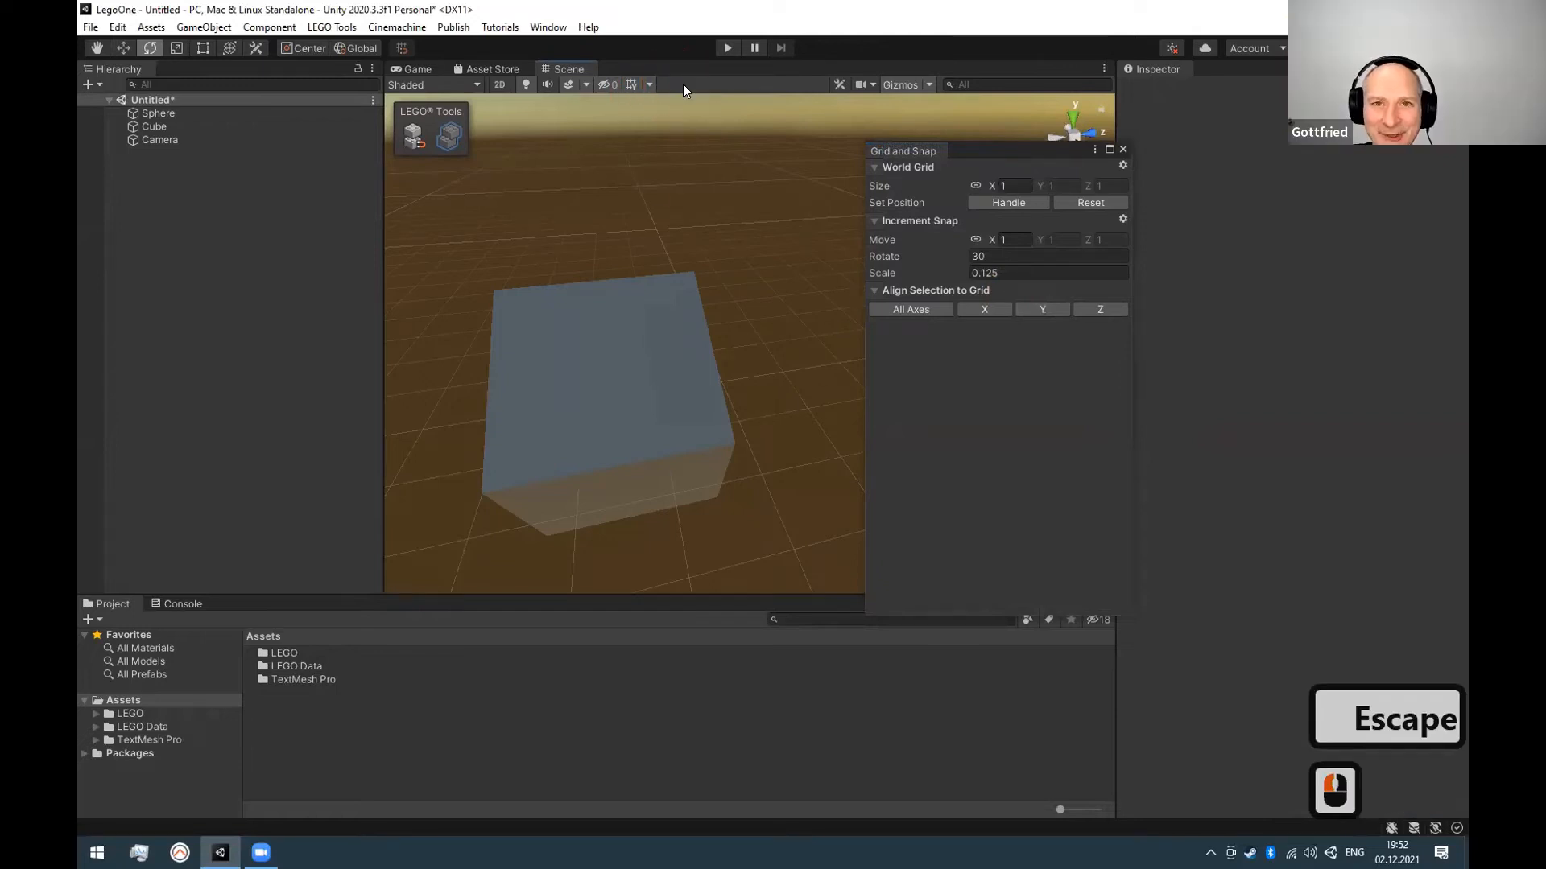
{"action": "left_click", "coordinate": [648, 85]}
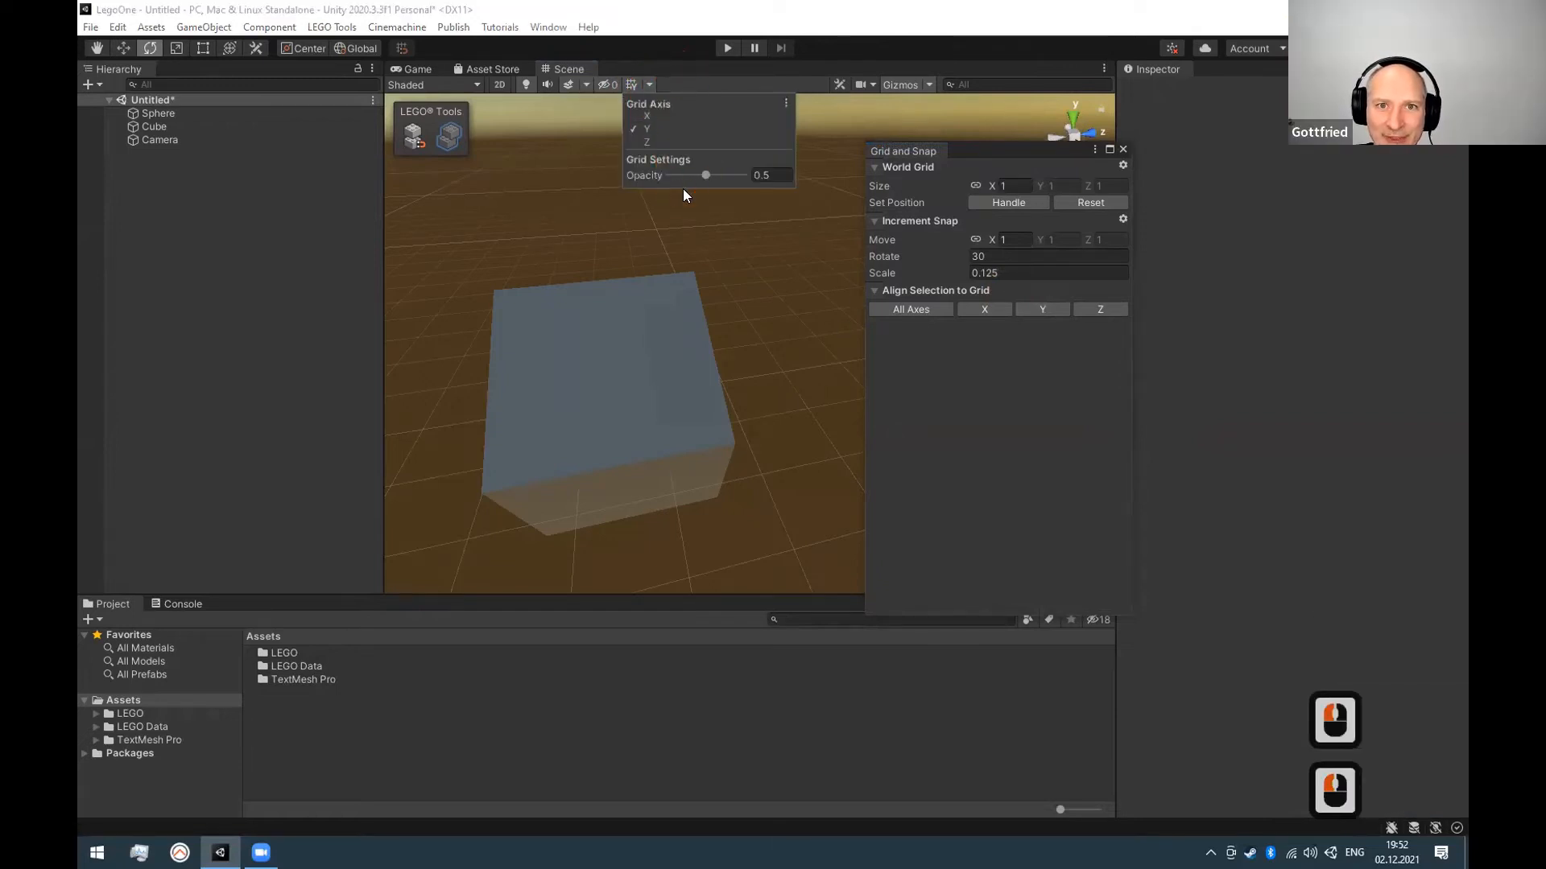
{"action": "left_click", "coordinate": [650, 115]}
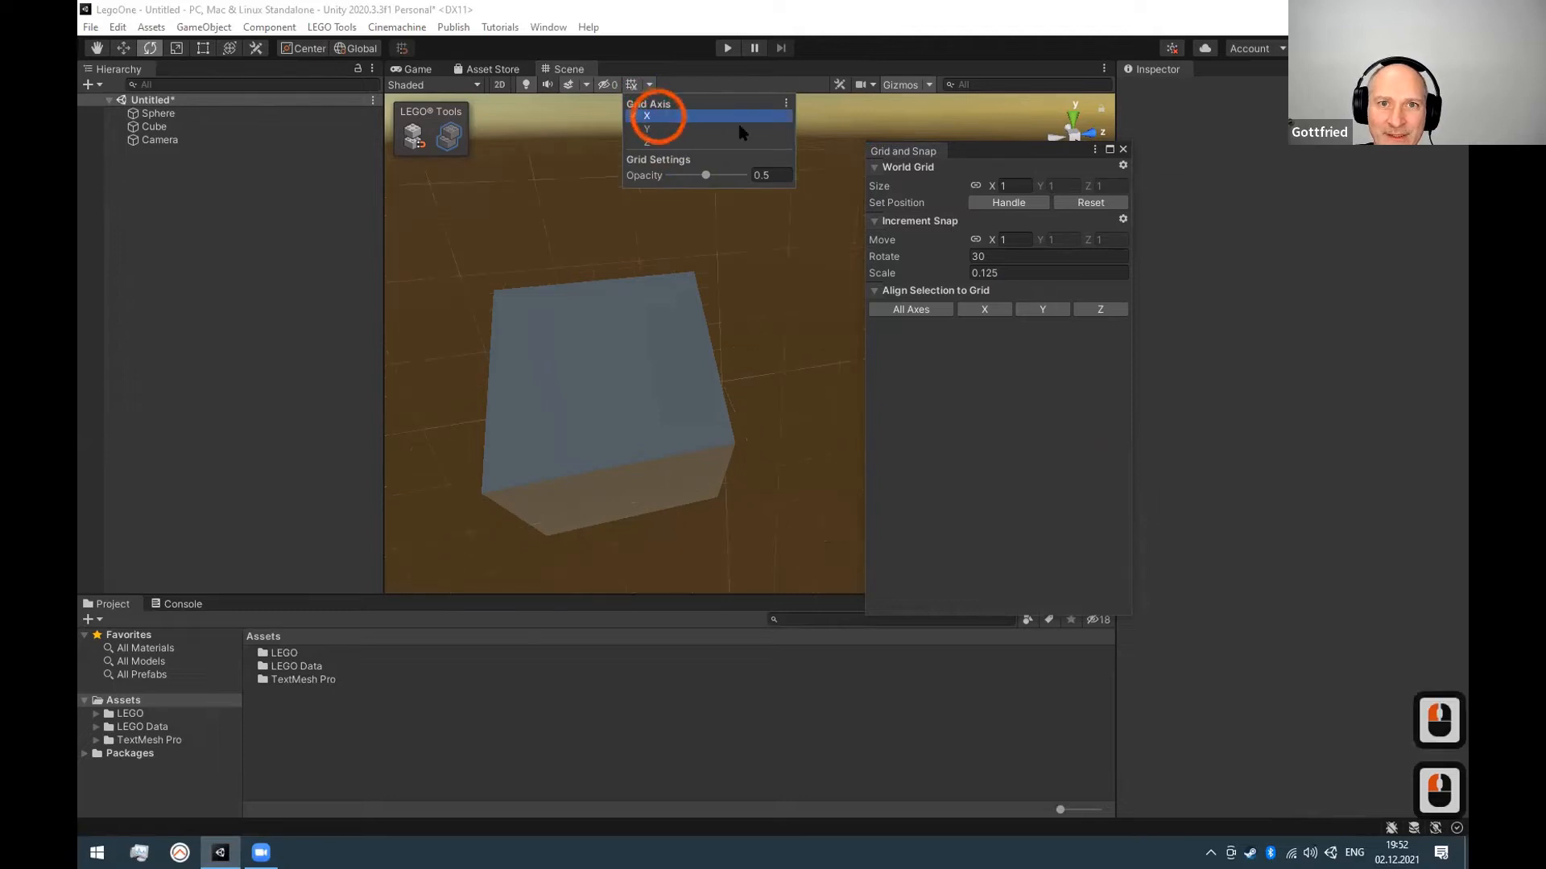
{"action": "left_click", "coordinate": [1123, 149]}
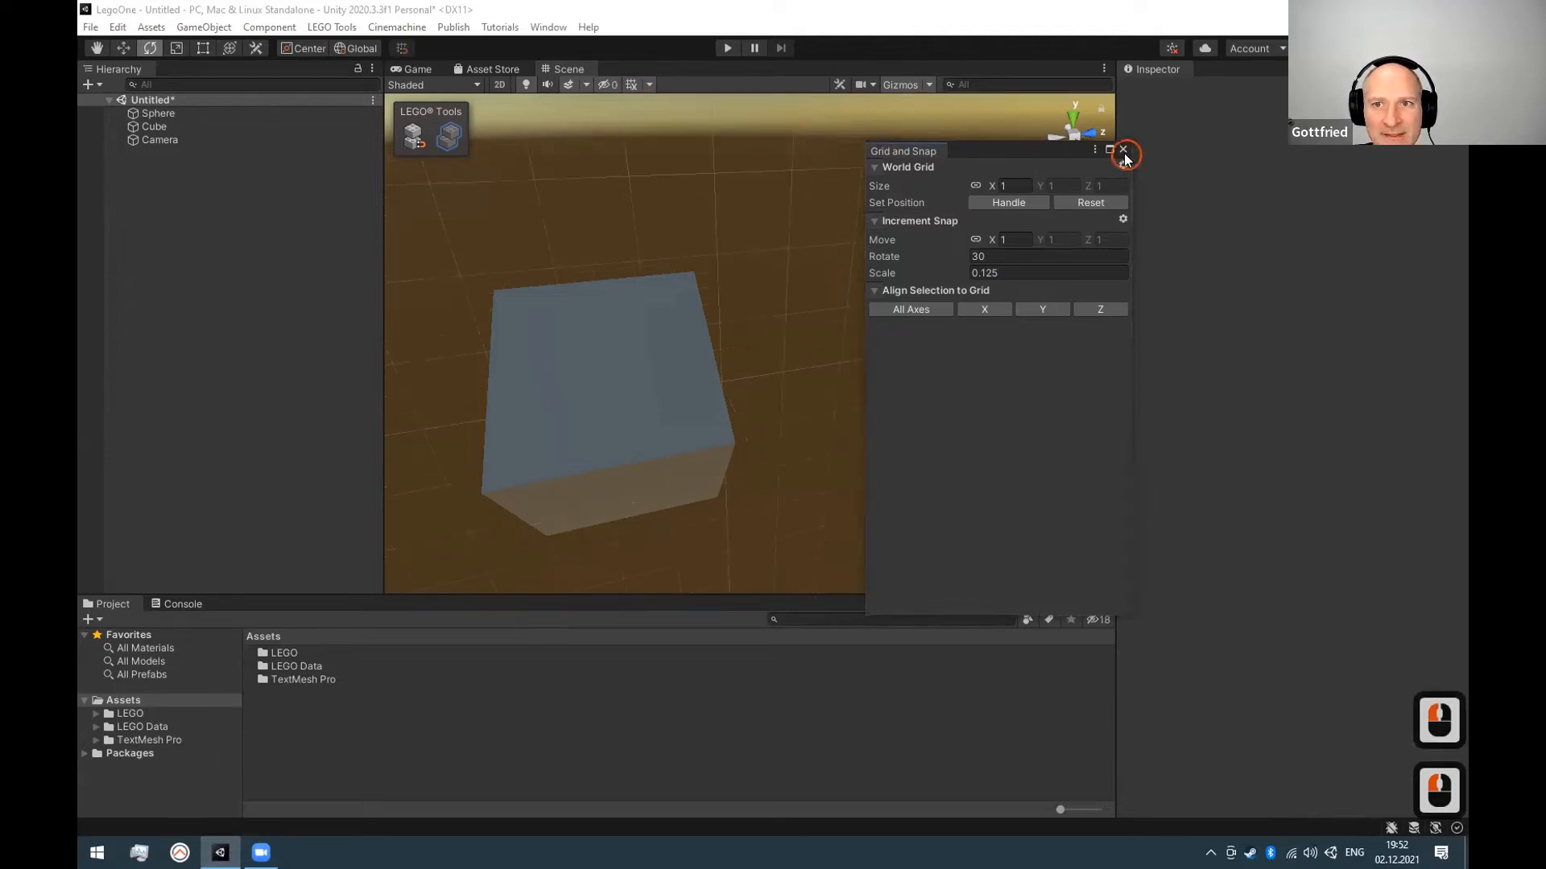
{"action": "left_click", "coordinate": [800, 315]}
Switch the Scene view's grid axis to Z.
{"action": "left_click", "coordinate": [654, 87]}
{"action": "left_click_drag", "start_coordinate": [600, 397], "coordinate": [771, 364], "text": "alt"}
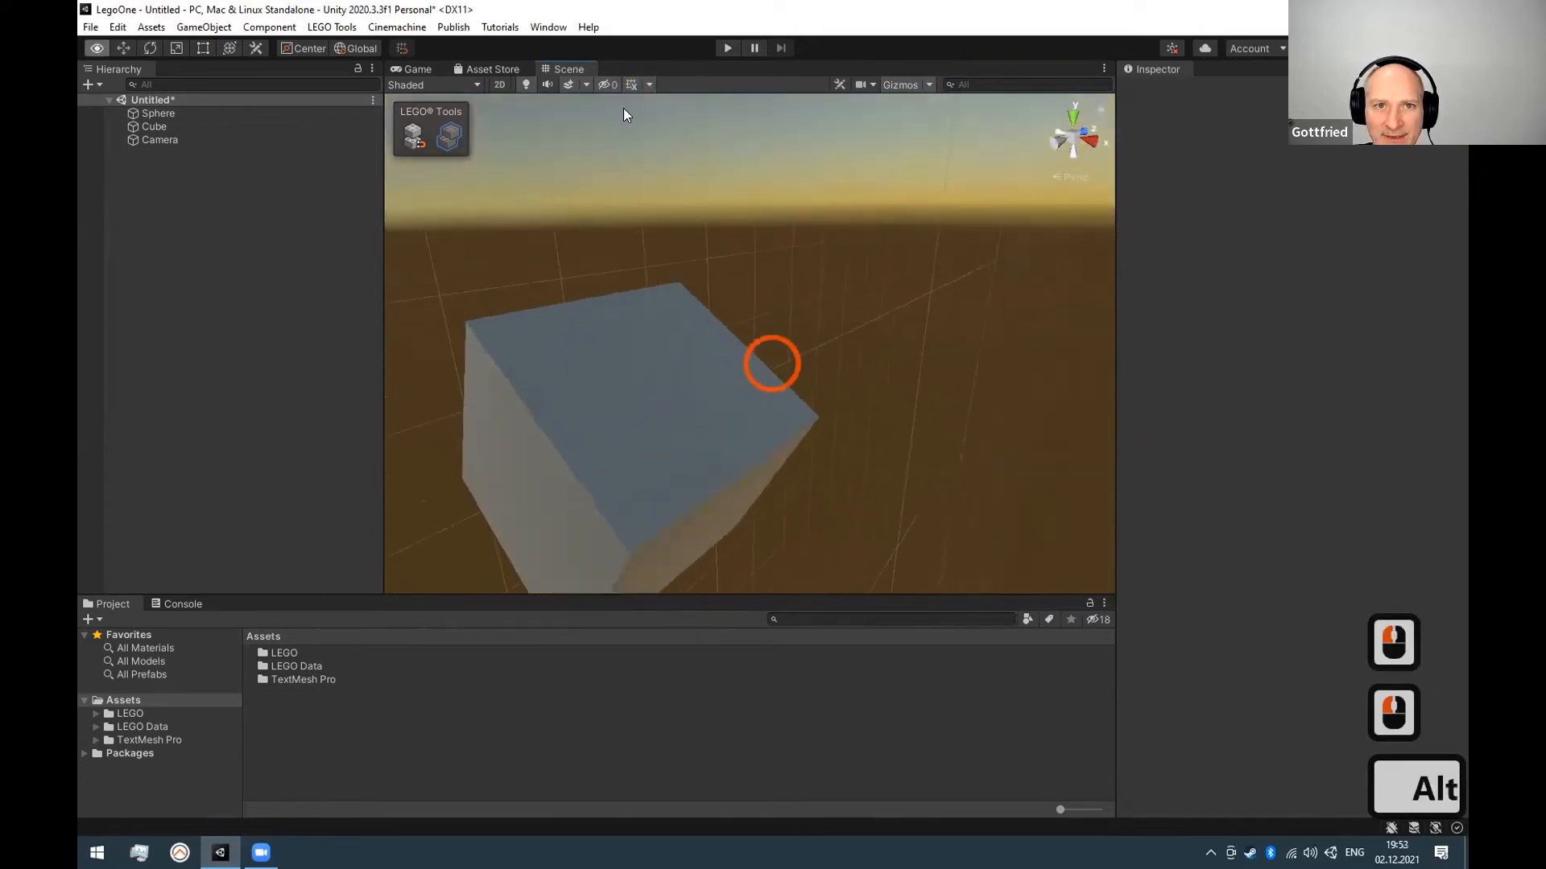
{"action": "left_click_drag", "start_coordinate": [623, 108], "coordinate": [652, 74], "text": "alt"}
{"action": "left_click", "coordinate": [649, 85]}
{"action": "left_click", "coordinate": [657, 145]}
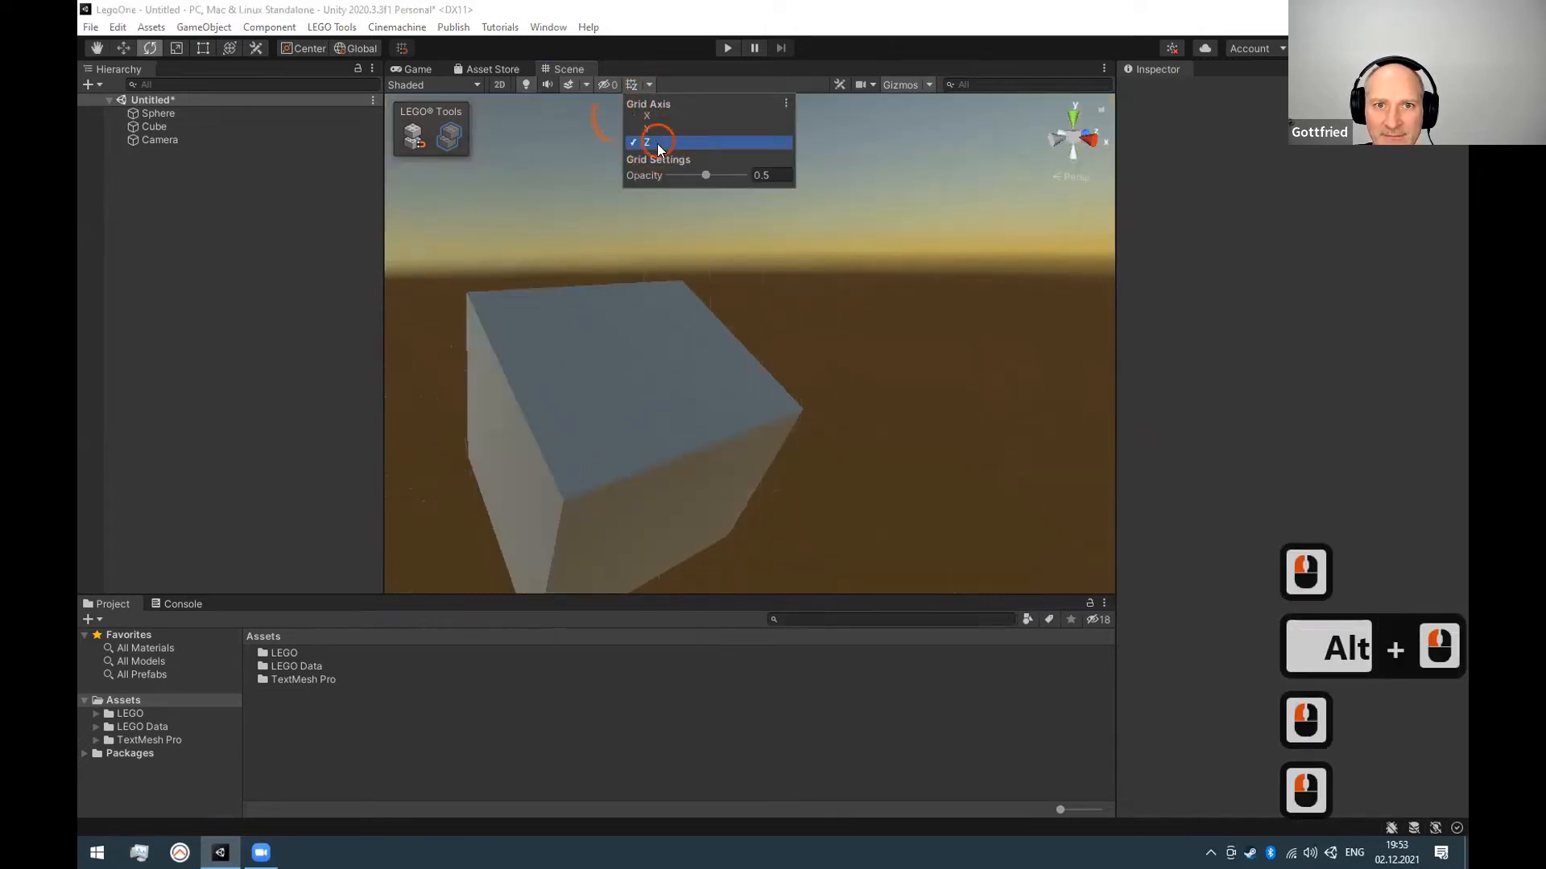
{"action": "left_click", "coordinate": [953, 317]}
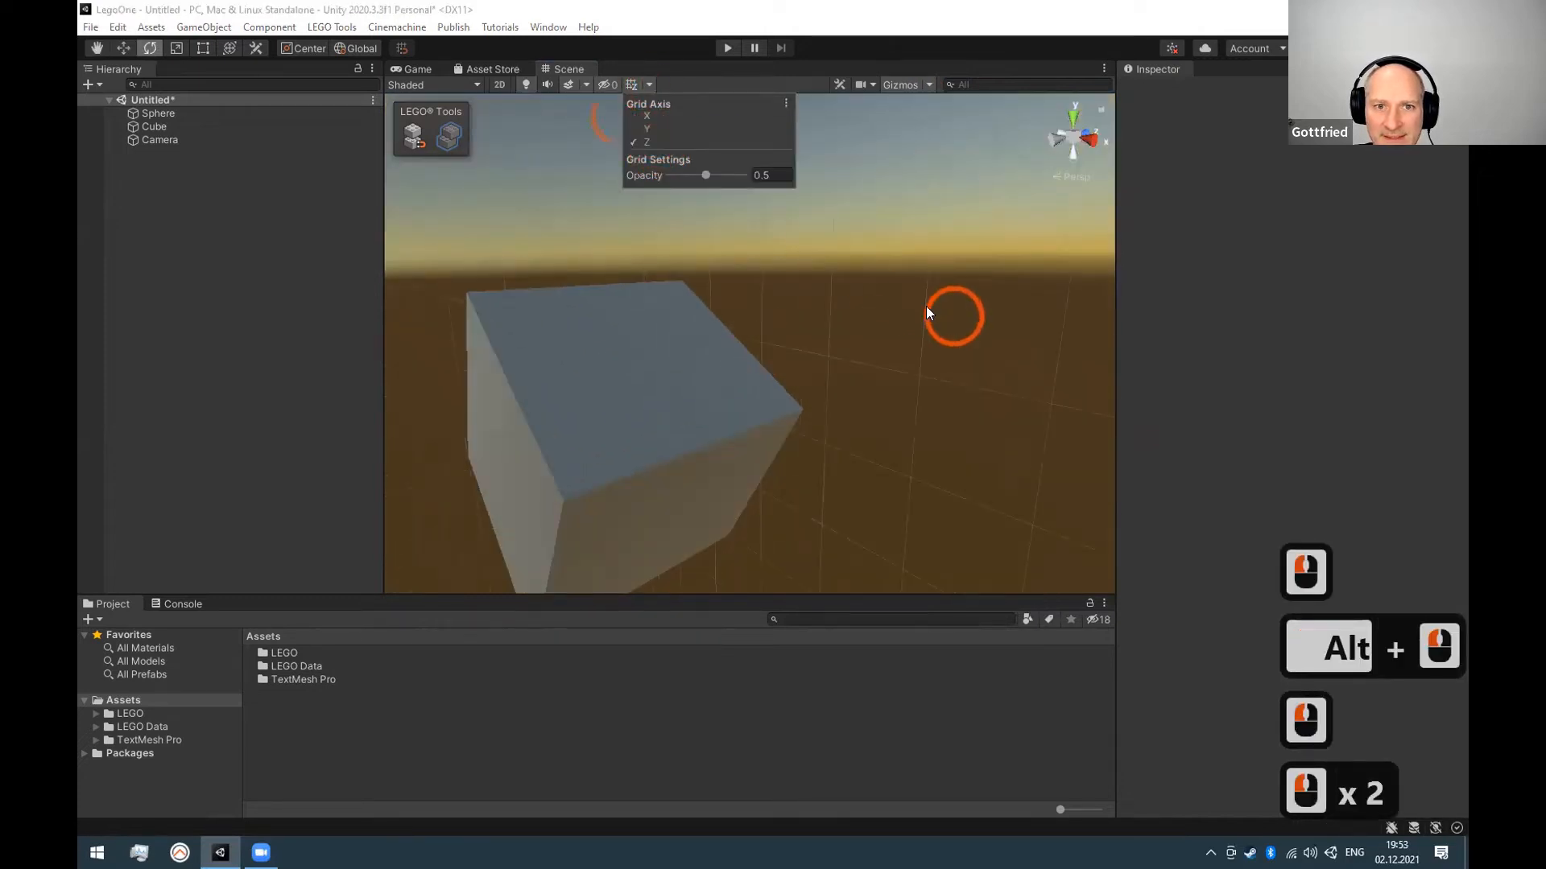
Set the Scene view's grid axis to X, try the grid nudge shortcuts, and close the grid settings.
{"action": "left_click", "coordinate": [667, 118]}
{"action": "key", "text": "shift"}
{"action": "key", "text": "ctrl"}
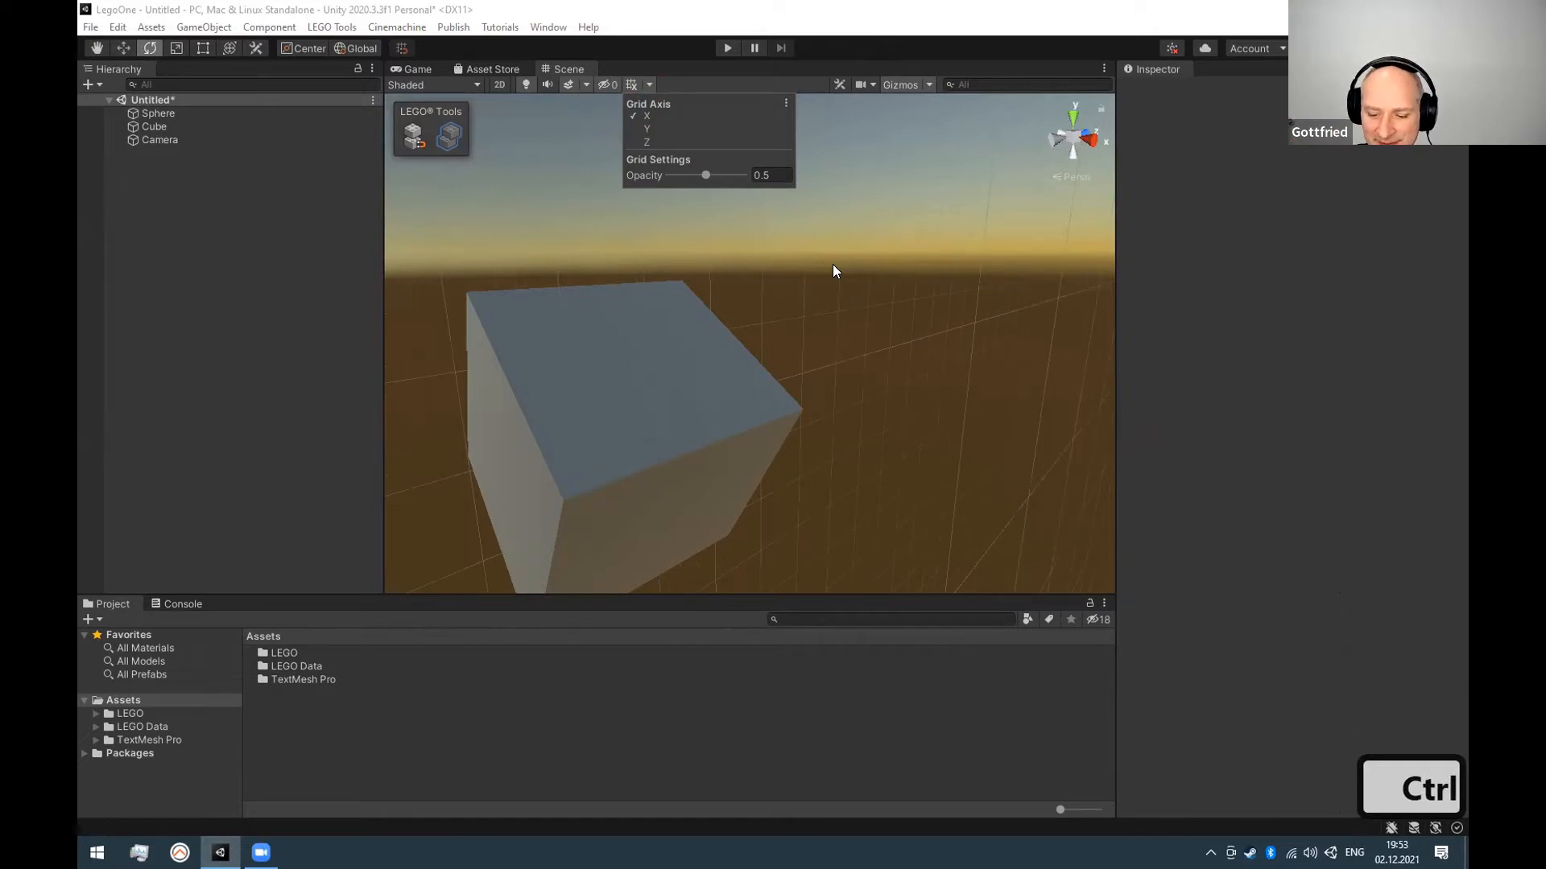
{"action": "key", "text": "shift+ssharp"}
{"action": "key", "text": "shift+ssharp"}
{"action": "key", "text": "alt+ssharp"}
{"action": "key", "text": "alt+ssharp"}
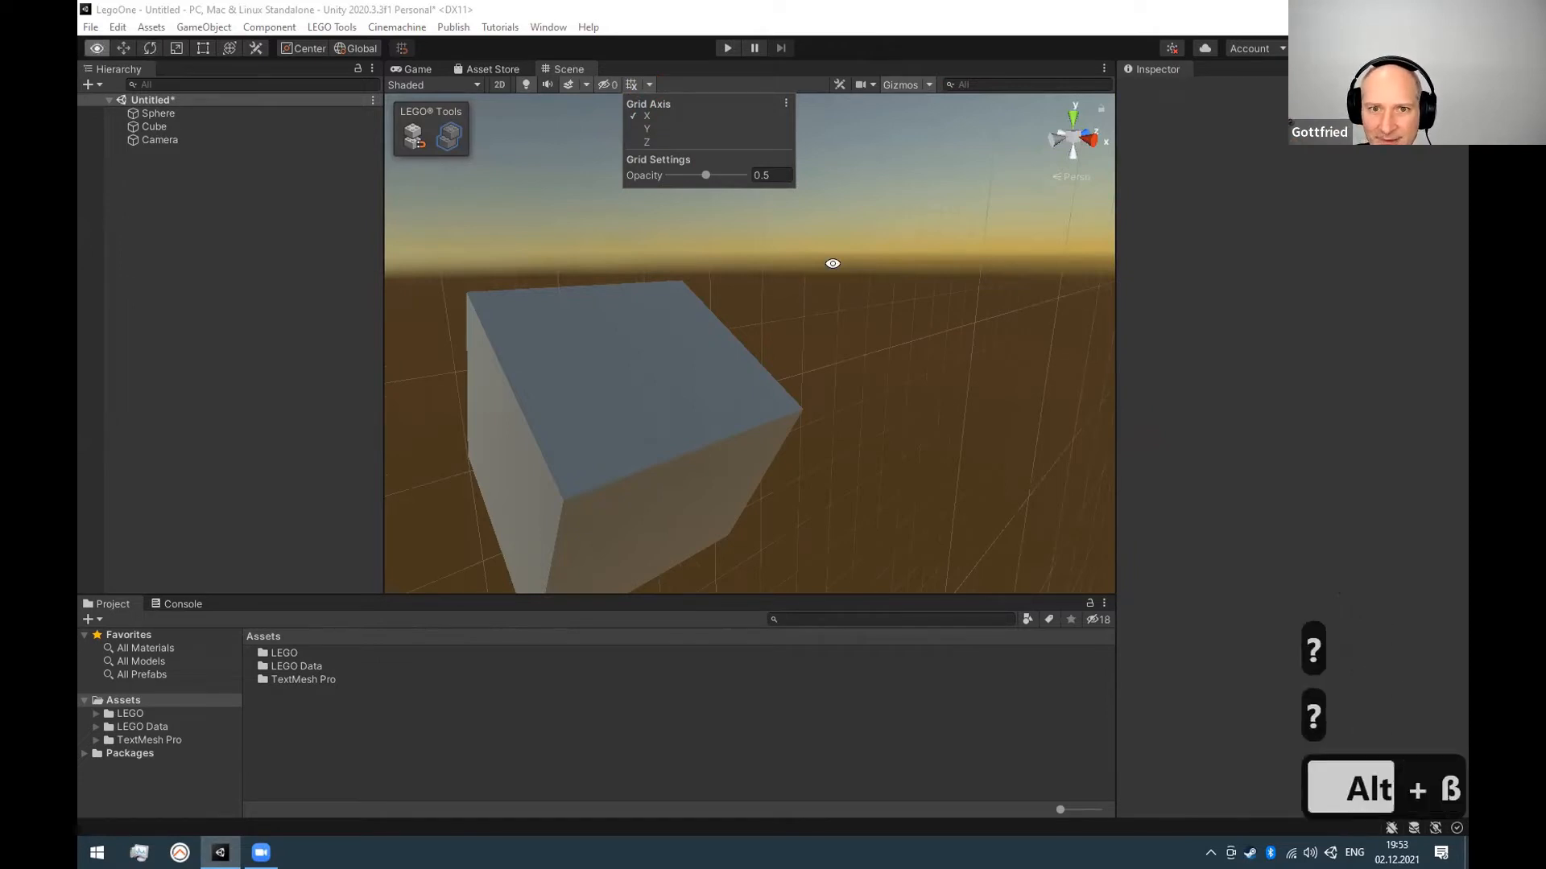
{"action": "key", "text": "e"}
{"action": "key", "text": "shift+ssharp"}
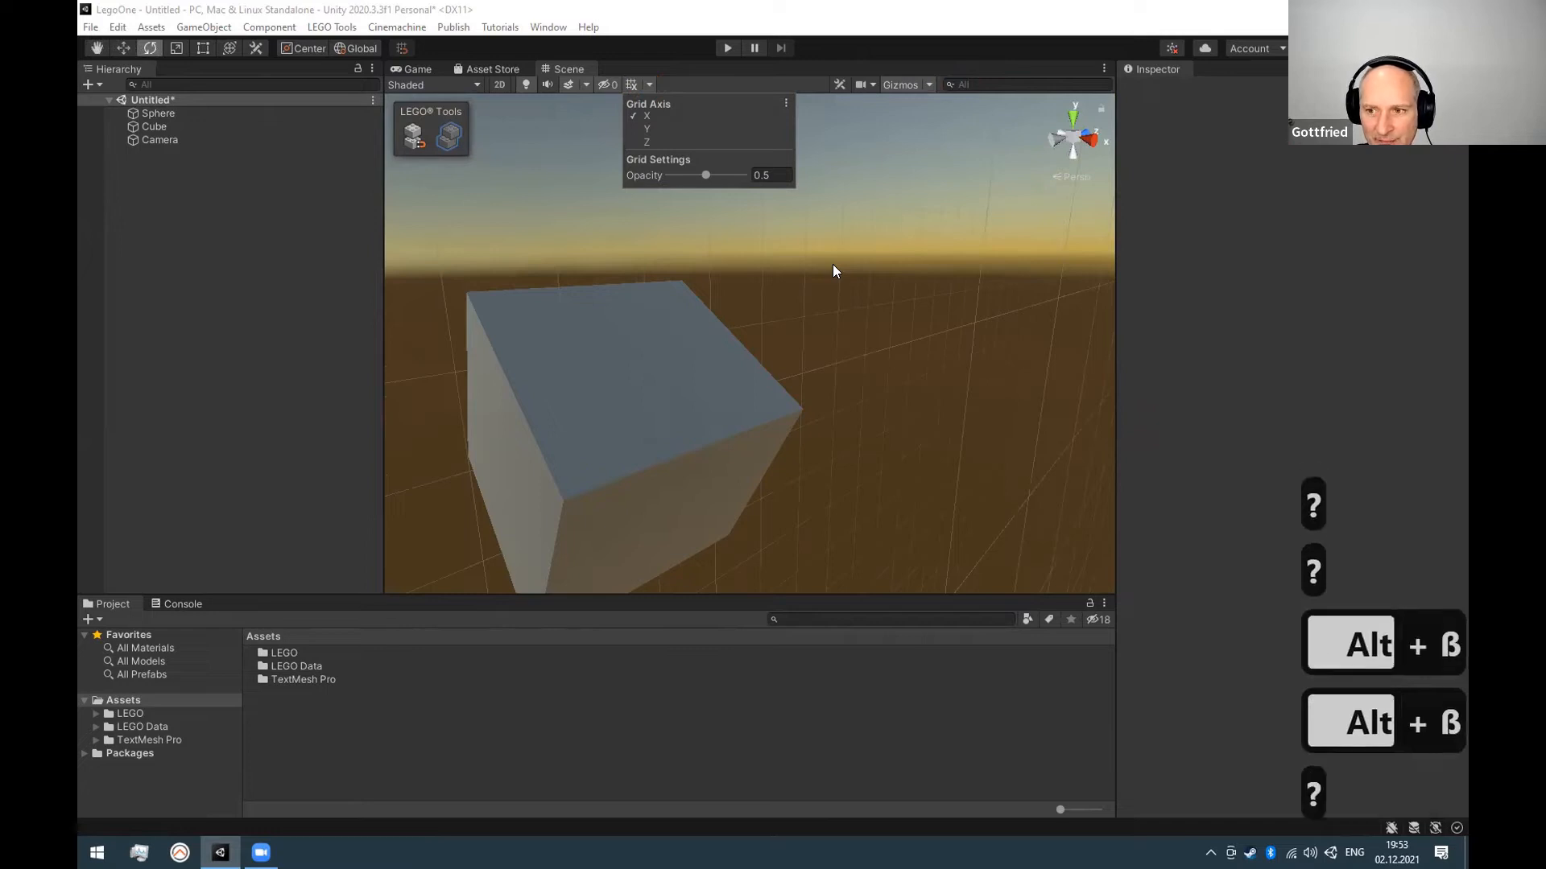
{"action": "key", "text": "shift+ssharp"}
{"action": "key", "text": "shift+ssharp"}
{"action": "left_click", "coordinate": [832, 271]}
Nudge the Scene grid plane repeatedly backward and forward along the X axis using the grid nudge shortcuts.
{"action": "key", "text": "shift+ssharp"}
{"action": "key", "text": "shift+ssharp"}
{"action": "key", "text": "shift+dead_acute"}
{"action": "key", "text": "shift+dead_acute"}
{"action": "key", "text": "shift+dead_acute"}
{"action": "key", "text": "shift+ssharp"}
{"action": "key", "text": "shift+ssharp"}
{"action": "key", "text": "shift+ssharp"}
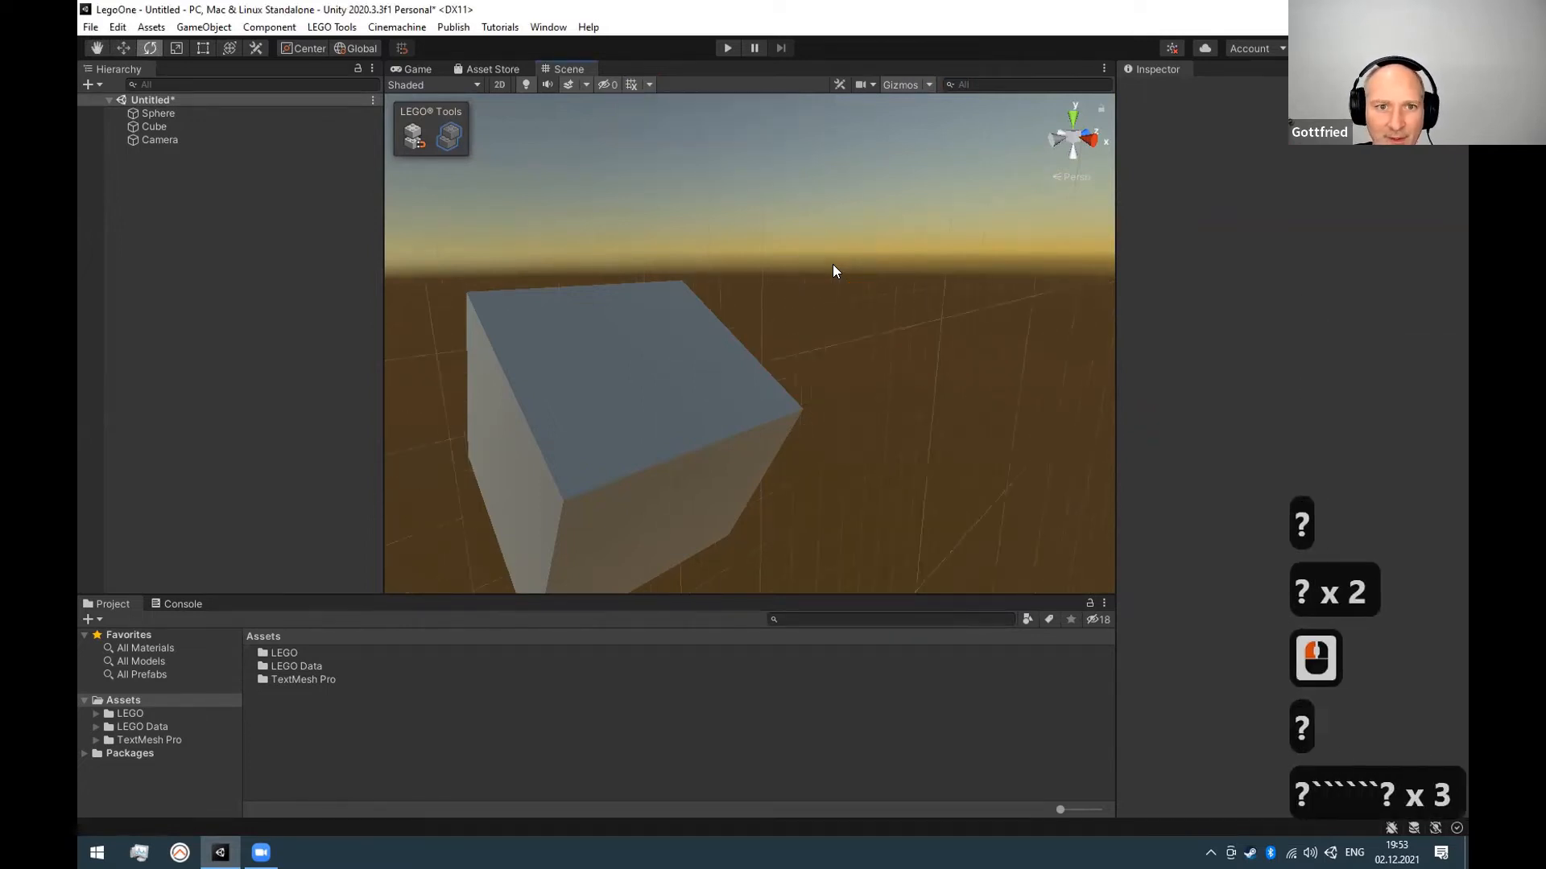
{"action": "key", "text": "shift+dead_acute"}
{"action": "key", "text": "shift+dead_acute"}
{"action": "key", "text": "shift+dead_acute"}
{"action": "key", "text": "shift+dead_acute"}
{"action": "key", "text": "shift+dead_acute"}
{"action": "key", "text": "shift+dead_acute"}
{"action": "key", "text": "shift+ssharp"}
{"action": "key", "text": "shift+ssharp"}
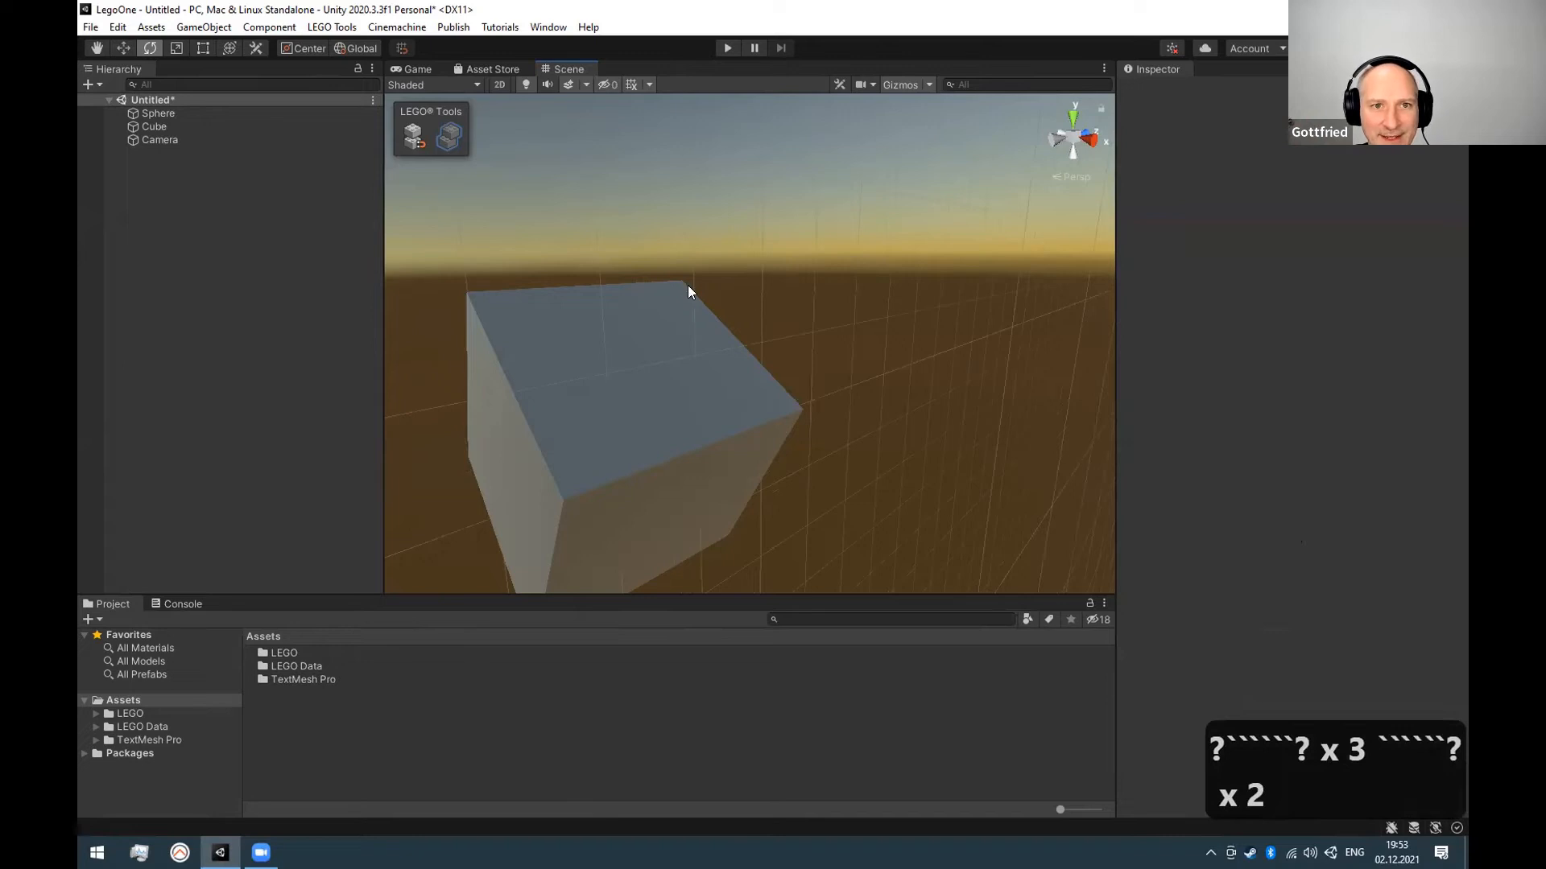
Select the Sphere and bring it to the centre of the Scene view with Move To View, including by shortcut.
{"action": "scroll", "coordinate": [642, 301], "scroll_direction": "down", "scroll_amount": 3}
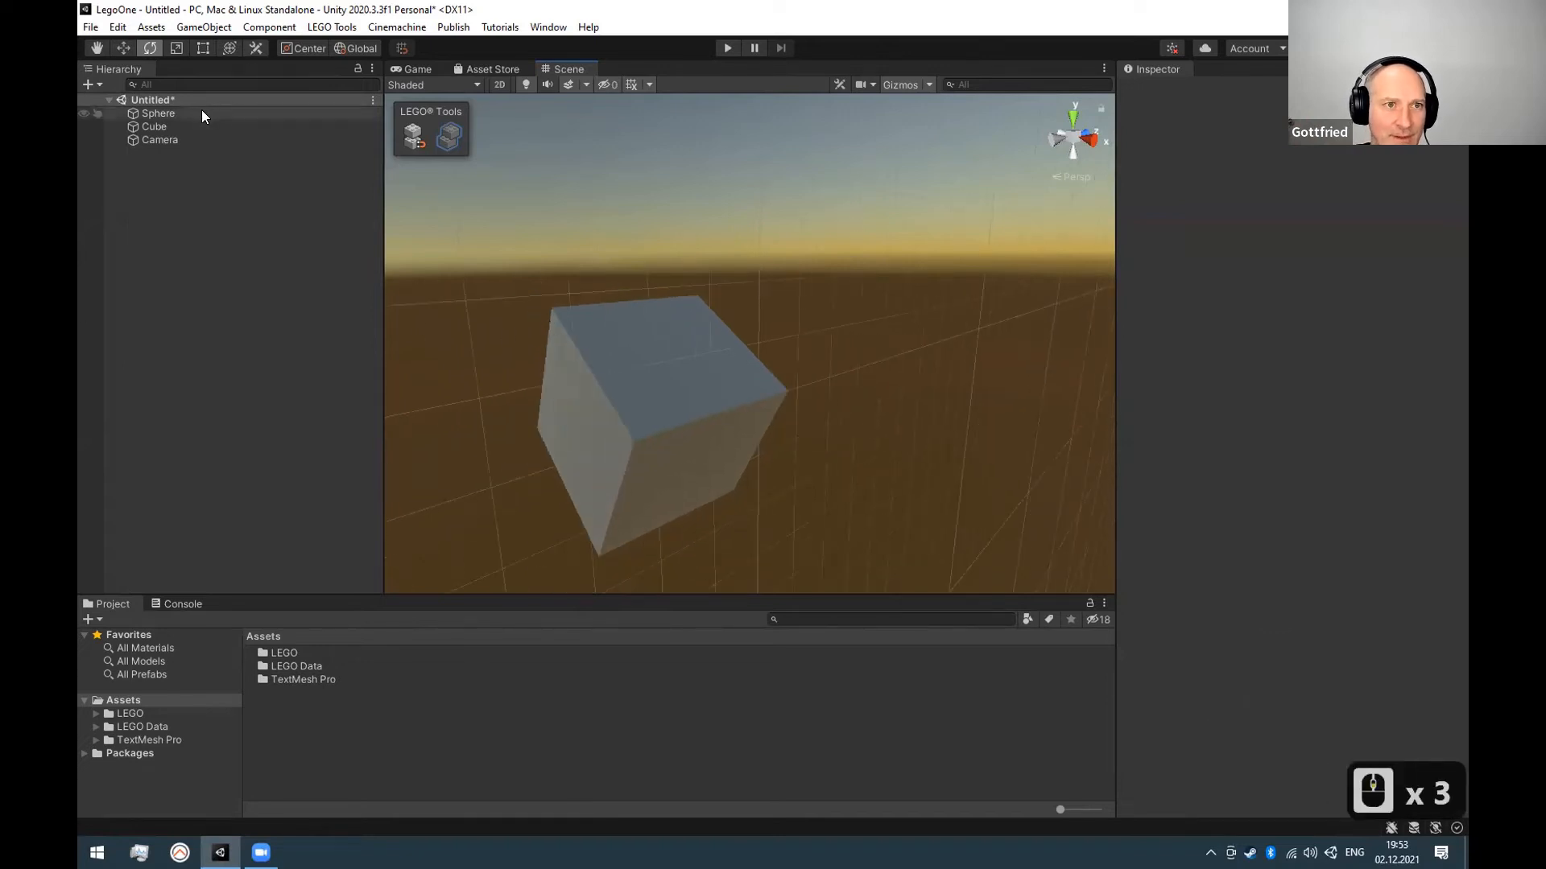
{"action": "left_click", "coordinate": [172, 112]}
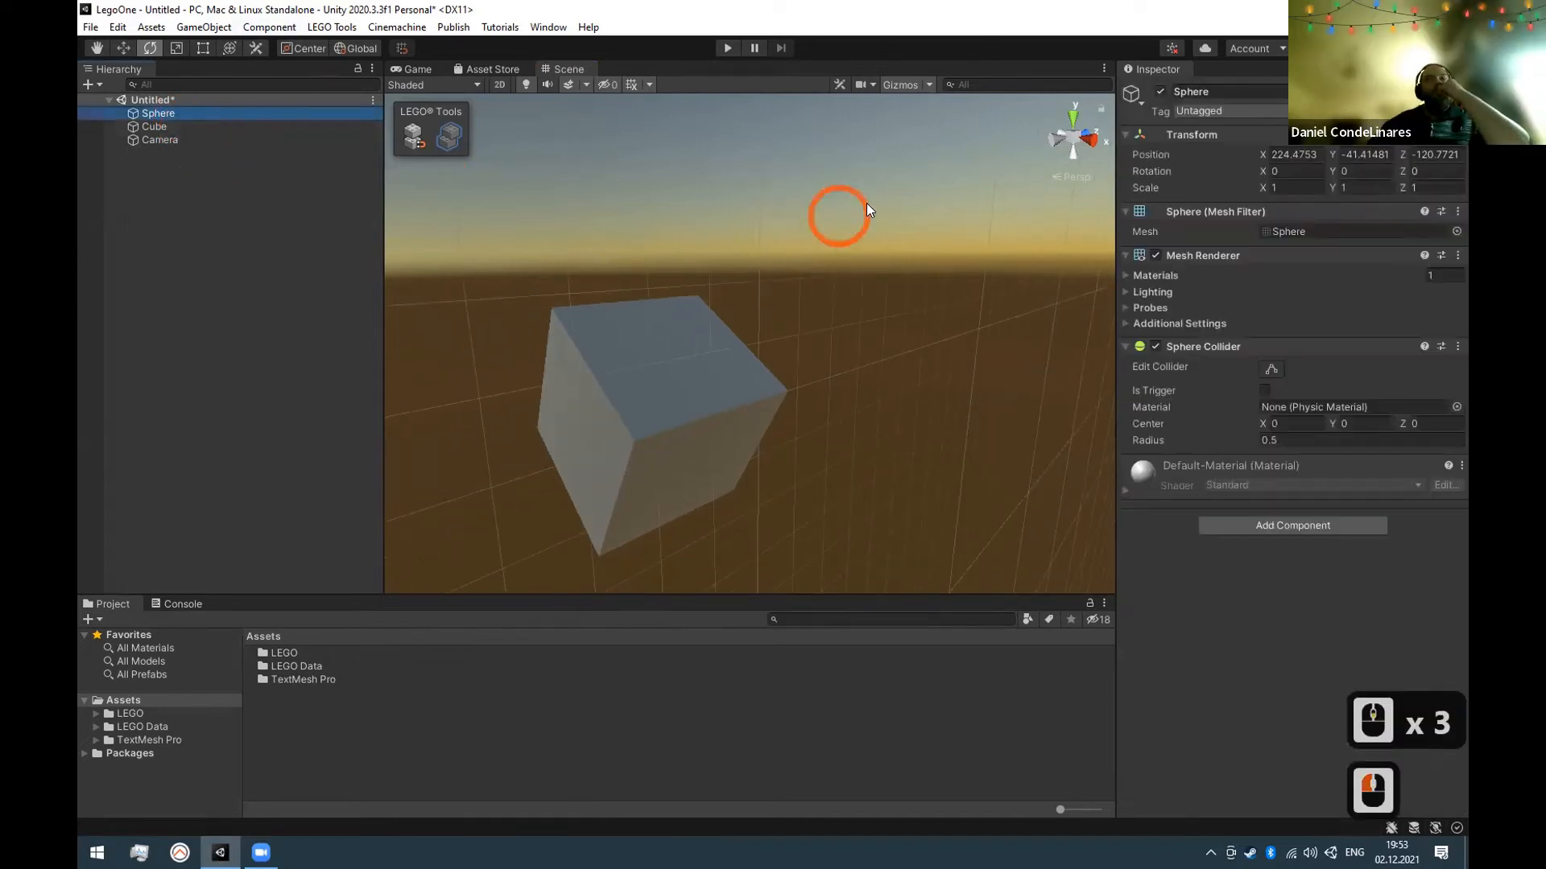
{"action": "scroll", "coordinate": [810, 438], "scroll_direction": "down", "scroll_amount": 3}
{"action": "middle_click_drag", "start_coordinate": [809, 437], "coordinate": [746, 433]}
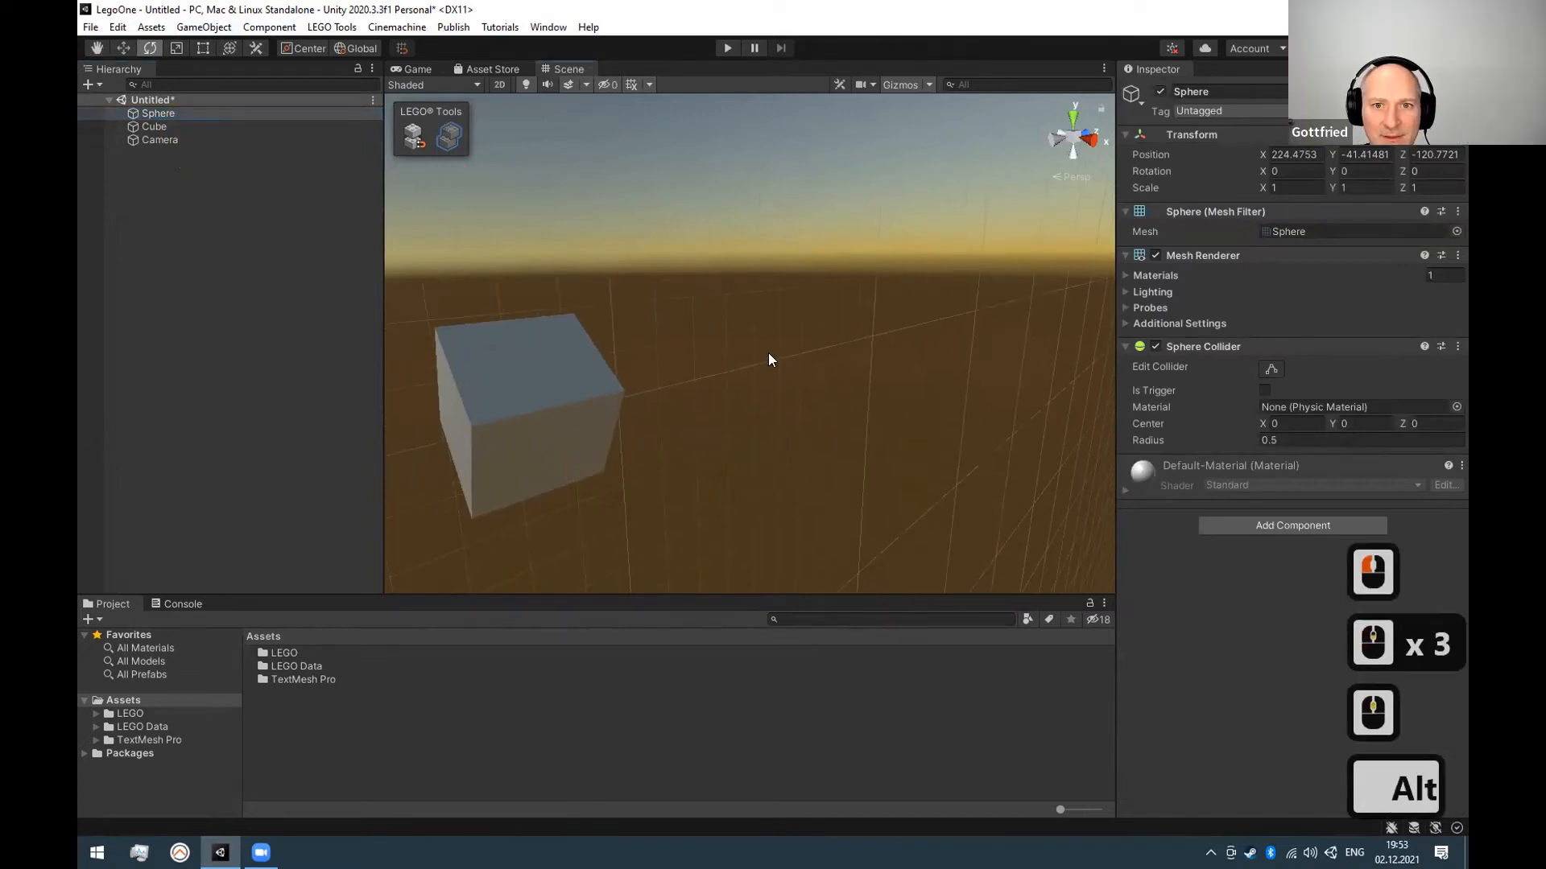
{"action": "left_click", "coordinate": [199, 117]}
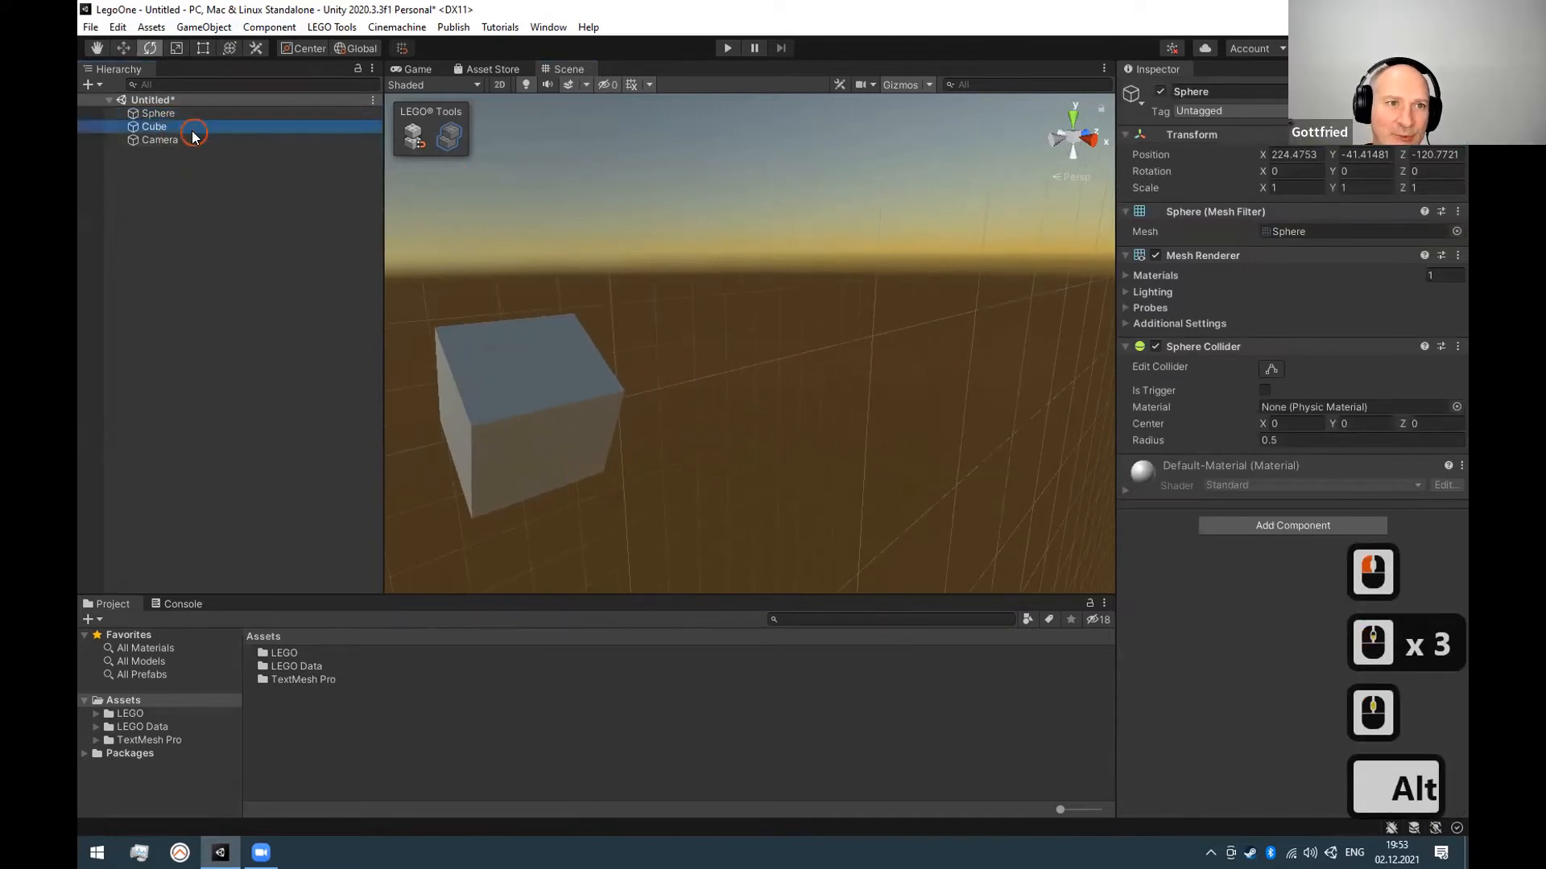
{"action": "left_click", "coordinate": [199, 118]}
{"action": "left_click", "coordinate": [193, 139]}
{"action": "left_click", "coordinate": [207, 114]}
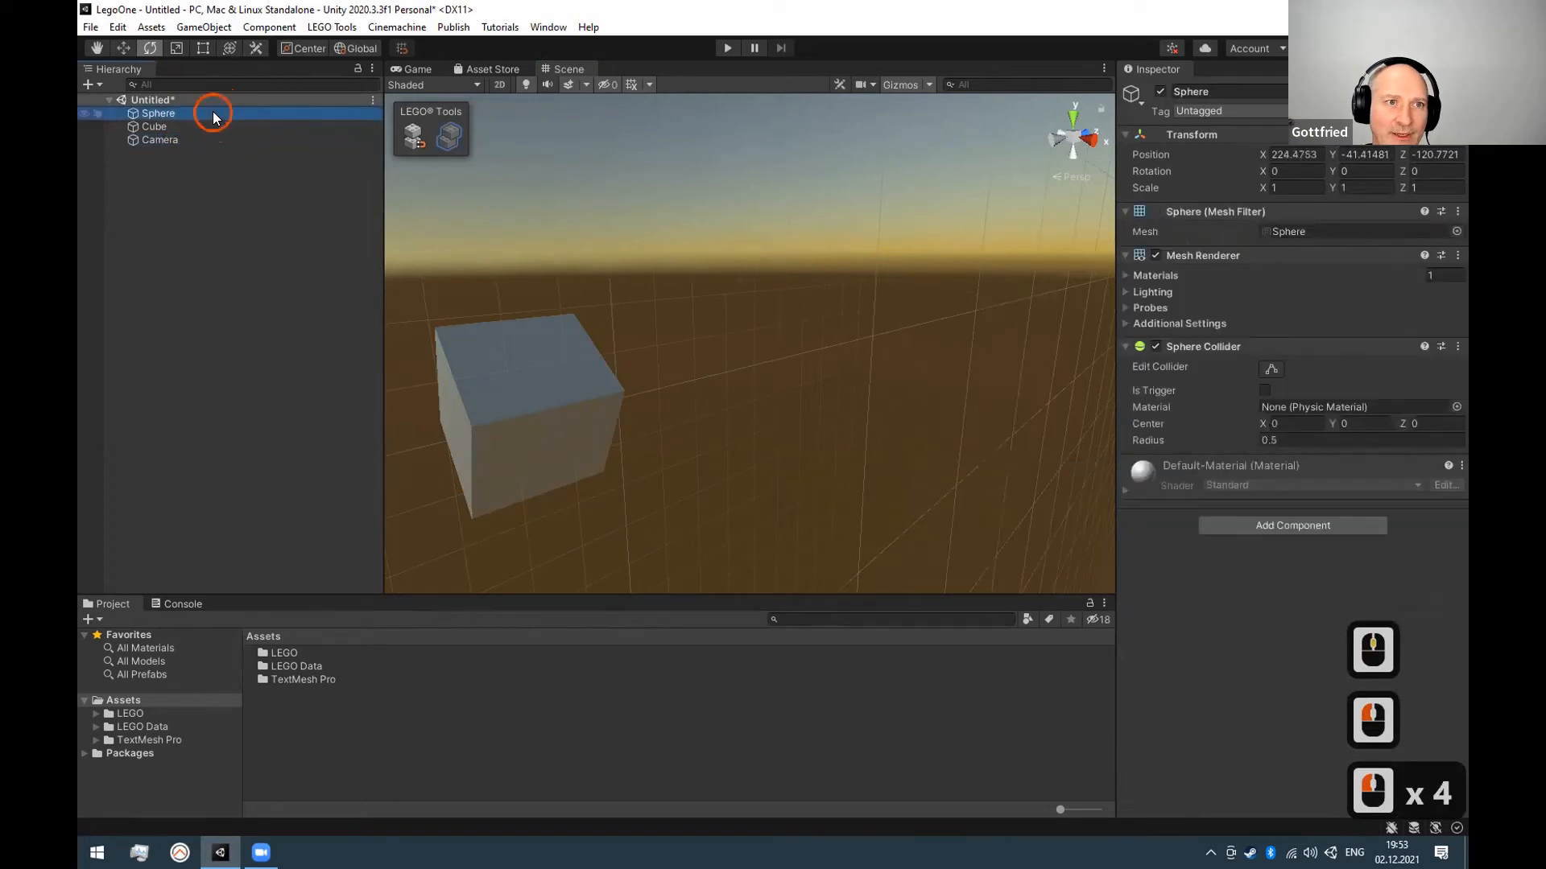
{"action": "left_click", "coordinate": [199, 28]}
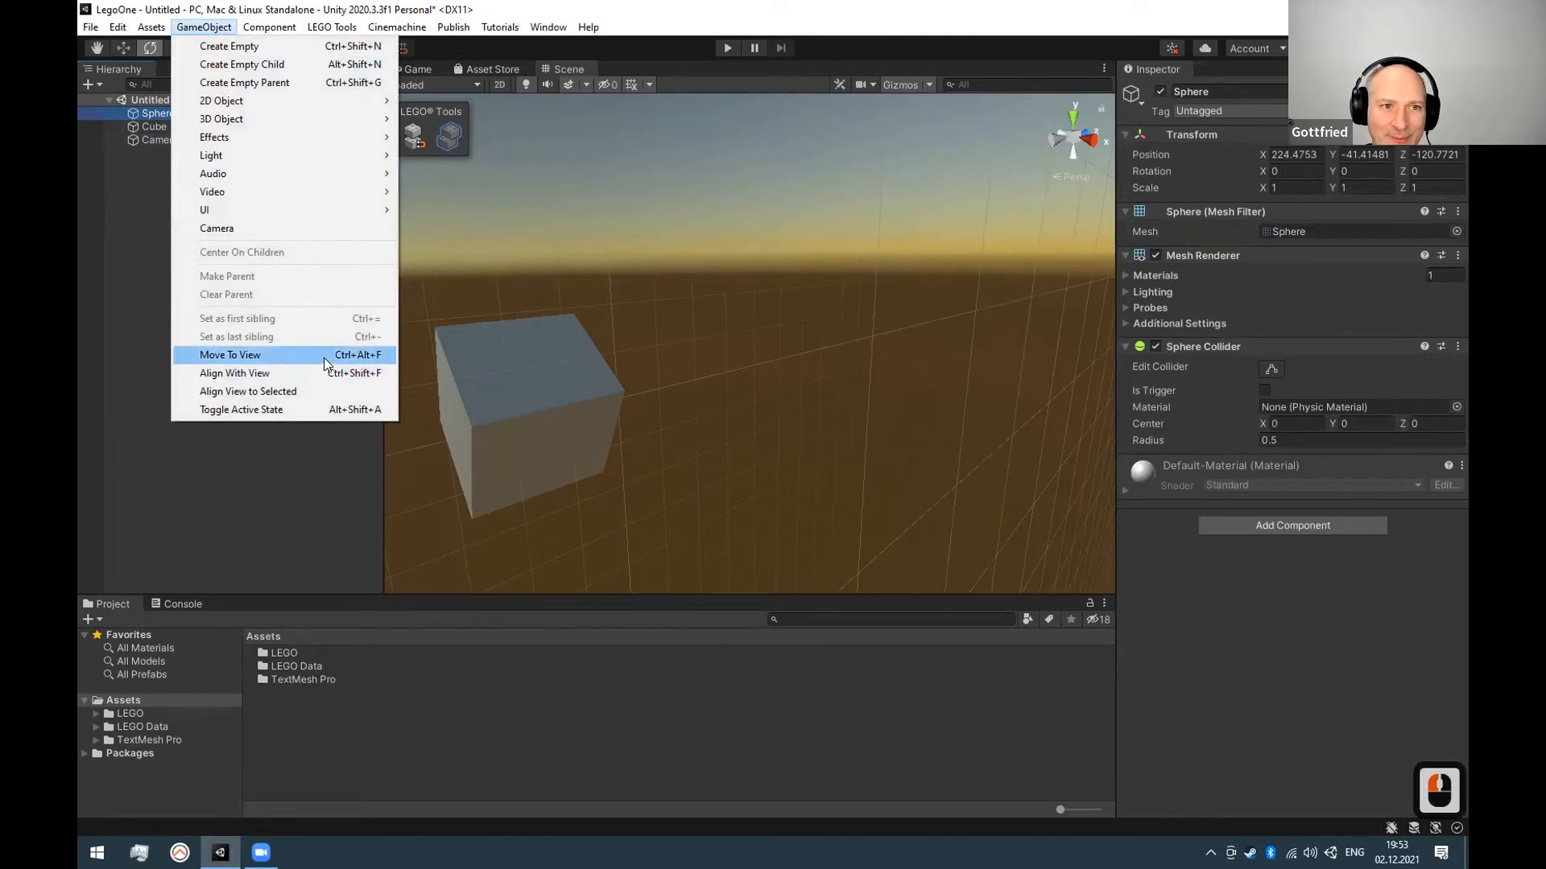
{"action": "left_click", "coordinate": [324, 355]}
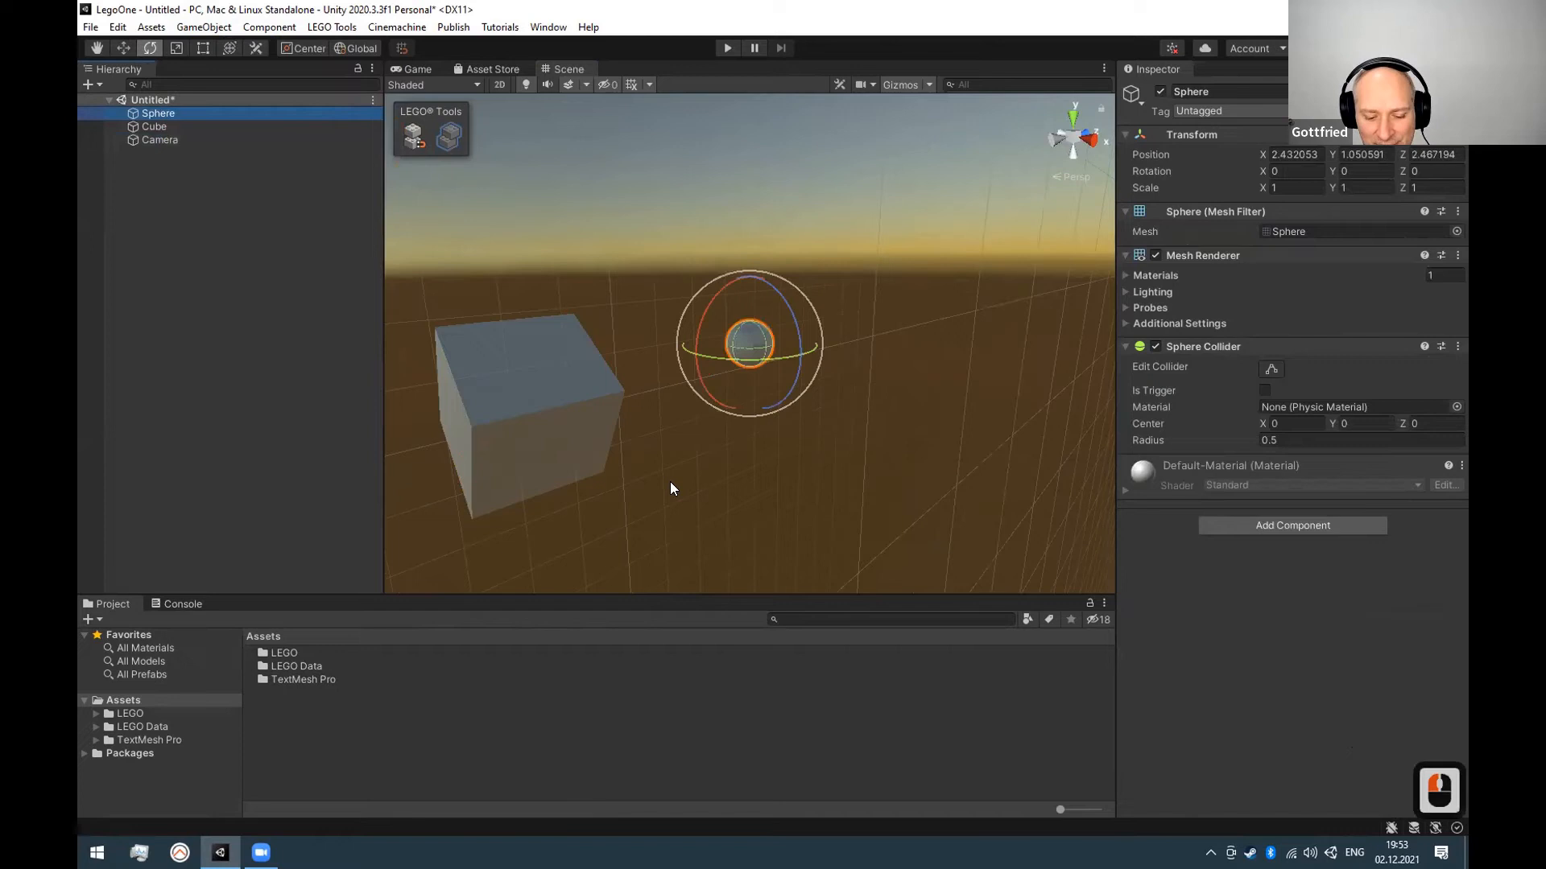
{"action": "key", "text": "ctrl"}
{"action": "key", "text": "ctrl+alt+f"}
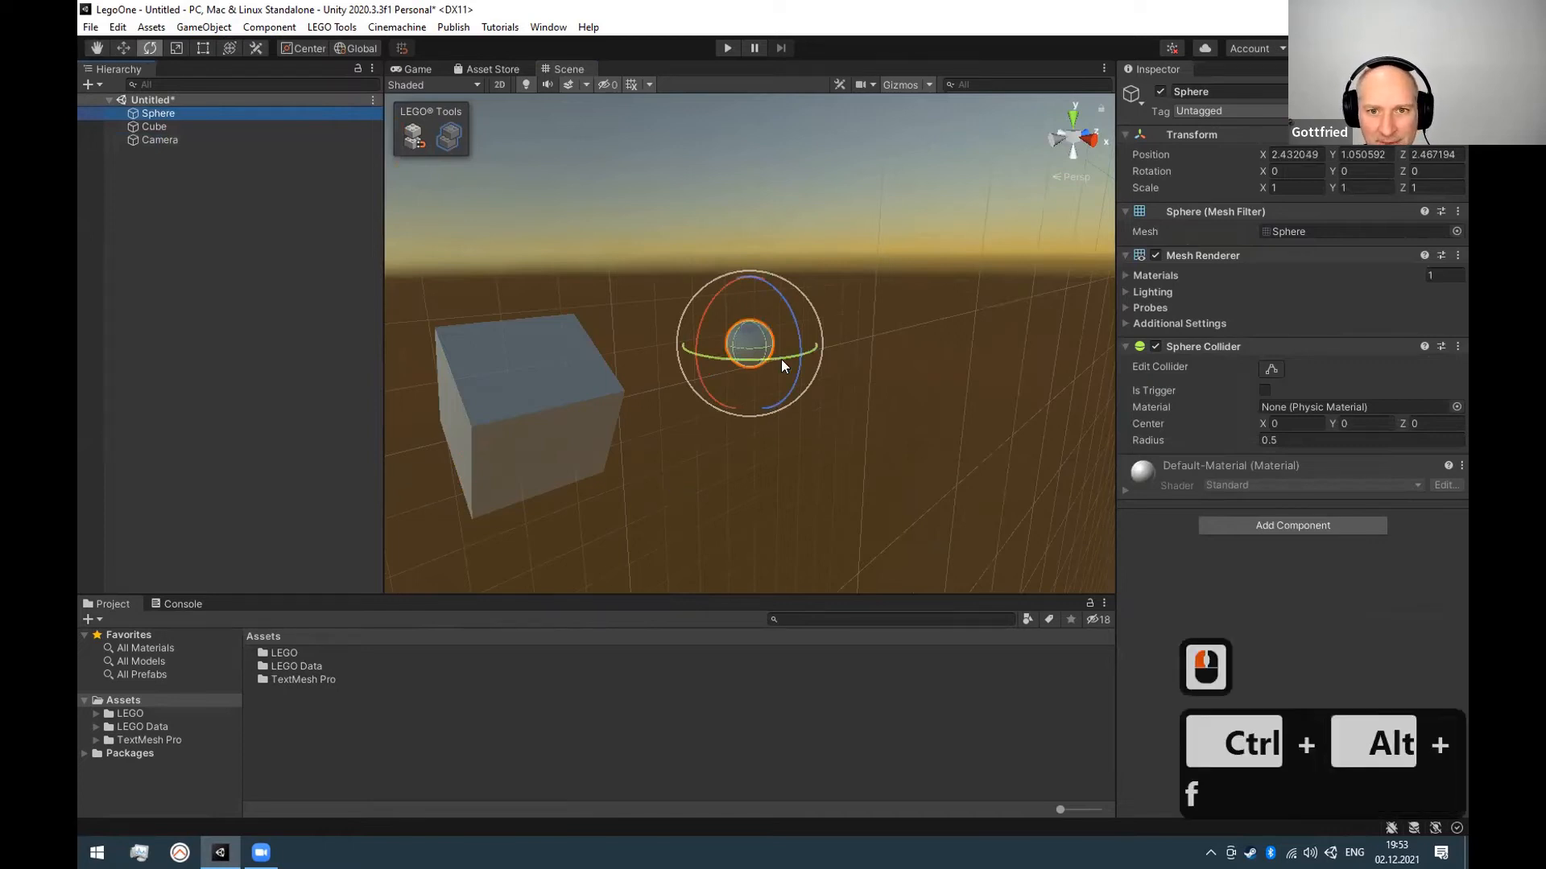
Switch to the Move tool and shift the Sphere along the X axis to about 7.77.
{"action": "key", "text": "w"}
{"action": "left_click_drag", "start_coordinate": [771, 357], "coordinate": [1059, 443]}
{"action": "key", "text": "ctrl"}
{"action": "key", "text": "alt"}
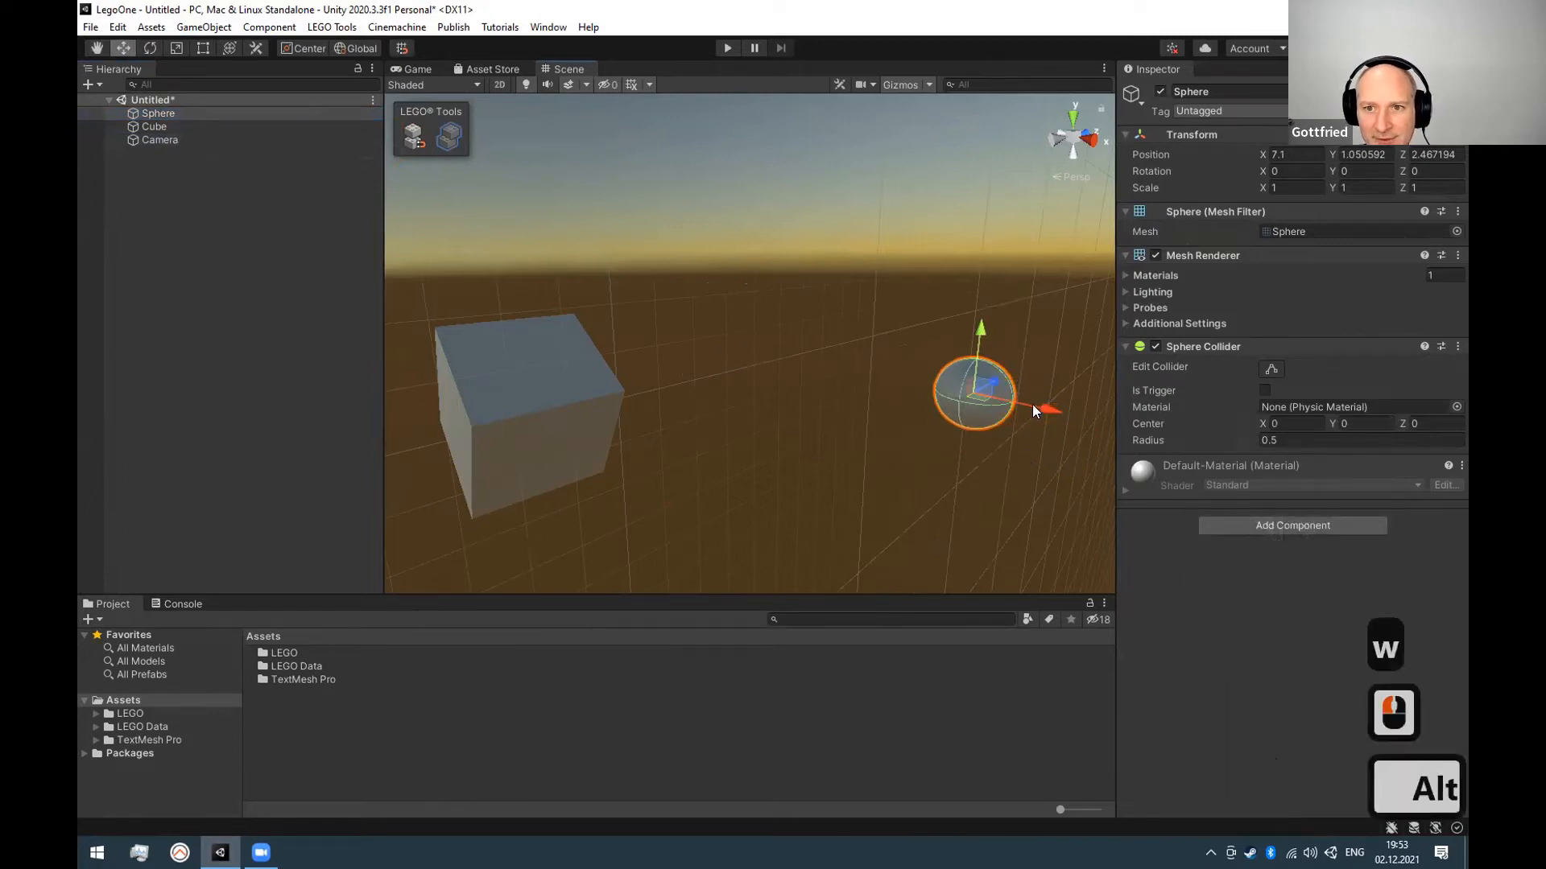
{"action": "left_click_drag", "start_coordinate": [1032, 404], "coordinate": [1086, 414]}
{"action": "left_click", "coordinate": [709, 437], "text": "alt"}
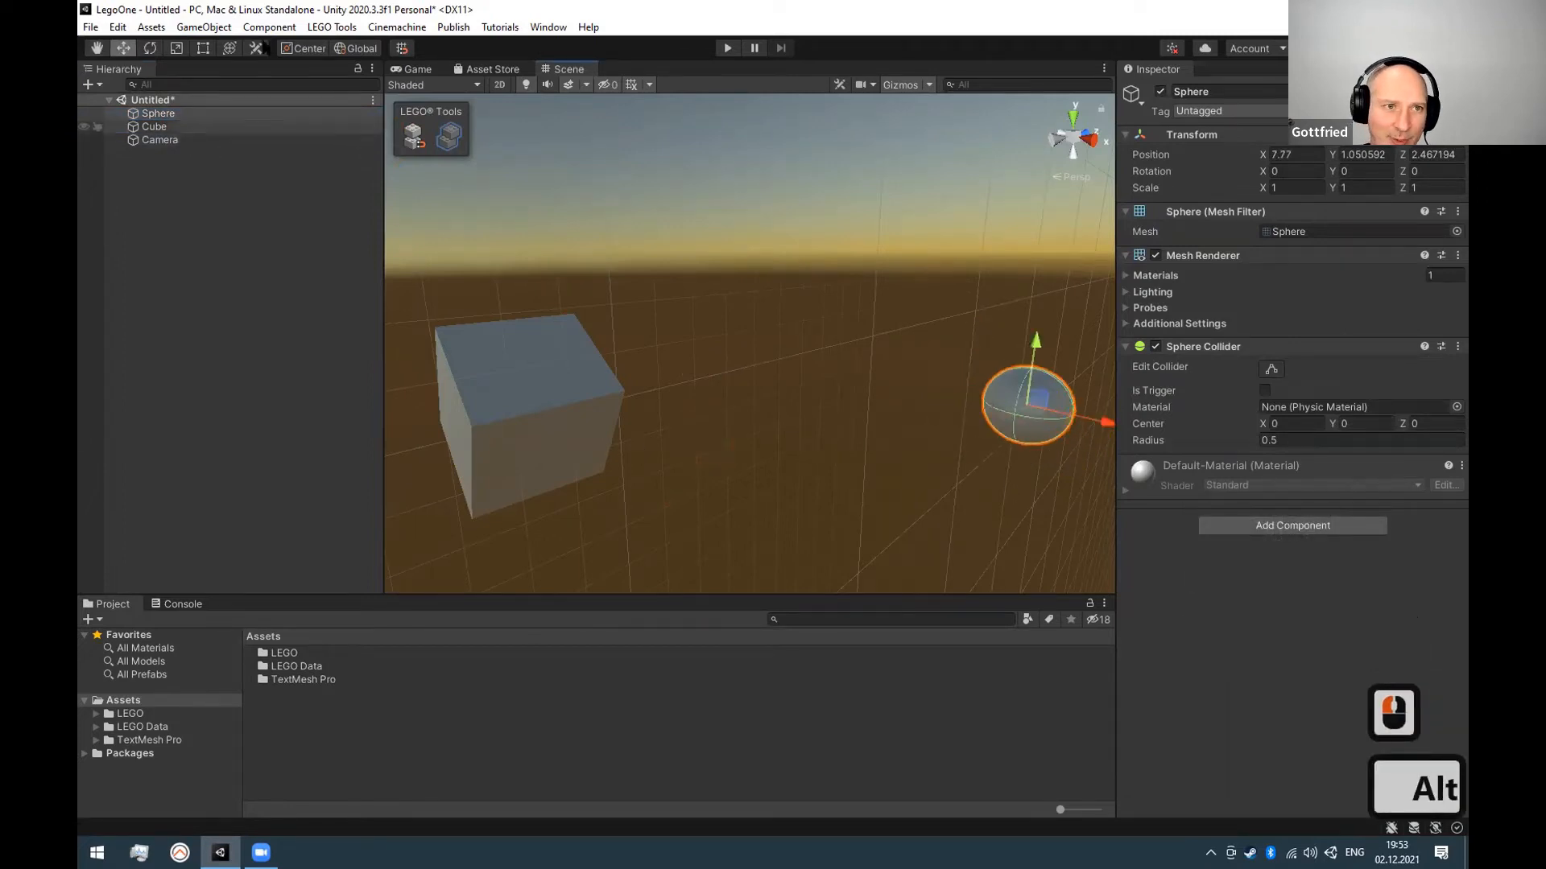
Return the Sphere to the centre of the Scene view with the Move To View shortcut and deselect it.
{"action": "key", "text": "ctrl+alt+f"}
{"action": "left_click", "coordinate": [203, 29]}
{"action": "key", "text": "alt"}
{"action": "key", "text": "Escape"}
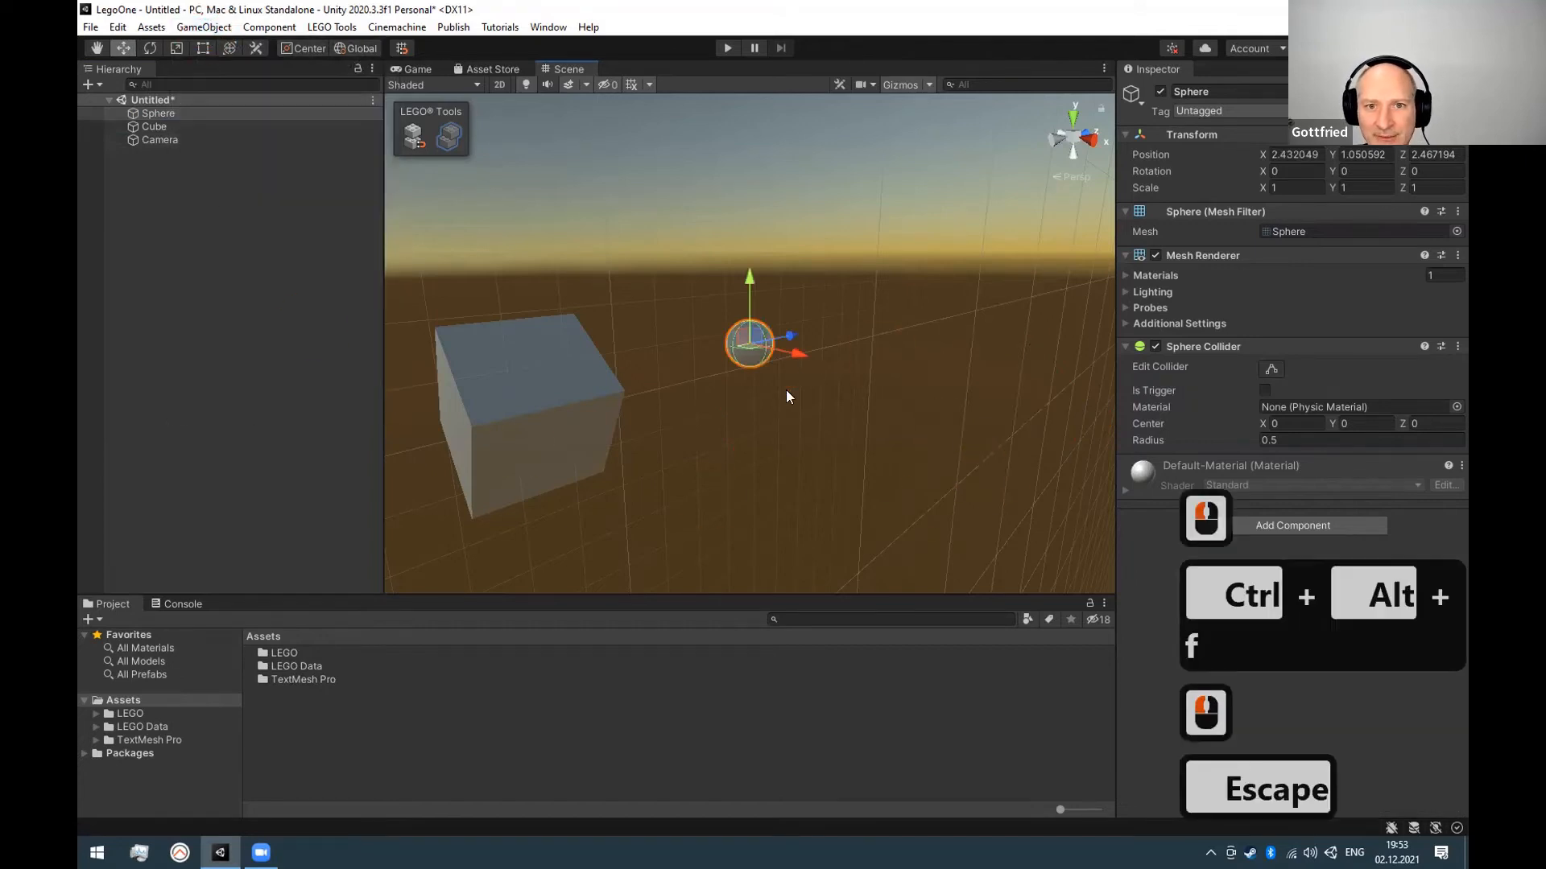
{"action": "left_click", "coordinate": [751, 432]}
{"action": "key", "text": "alt"}
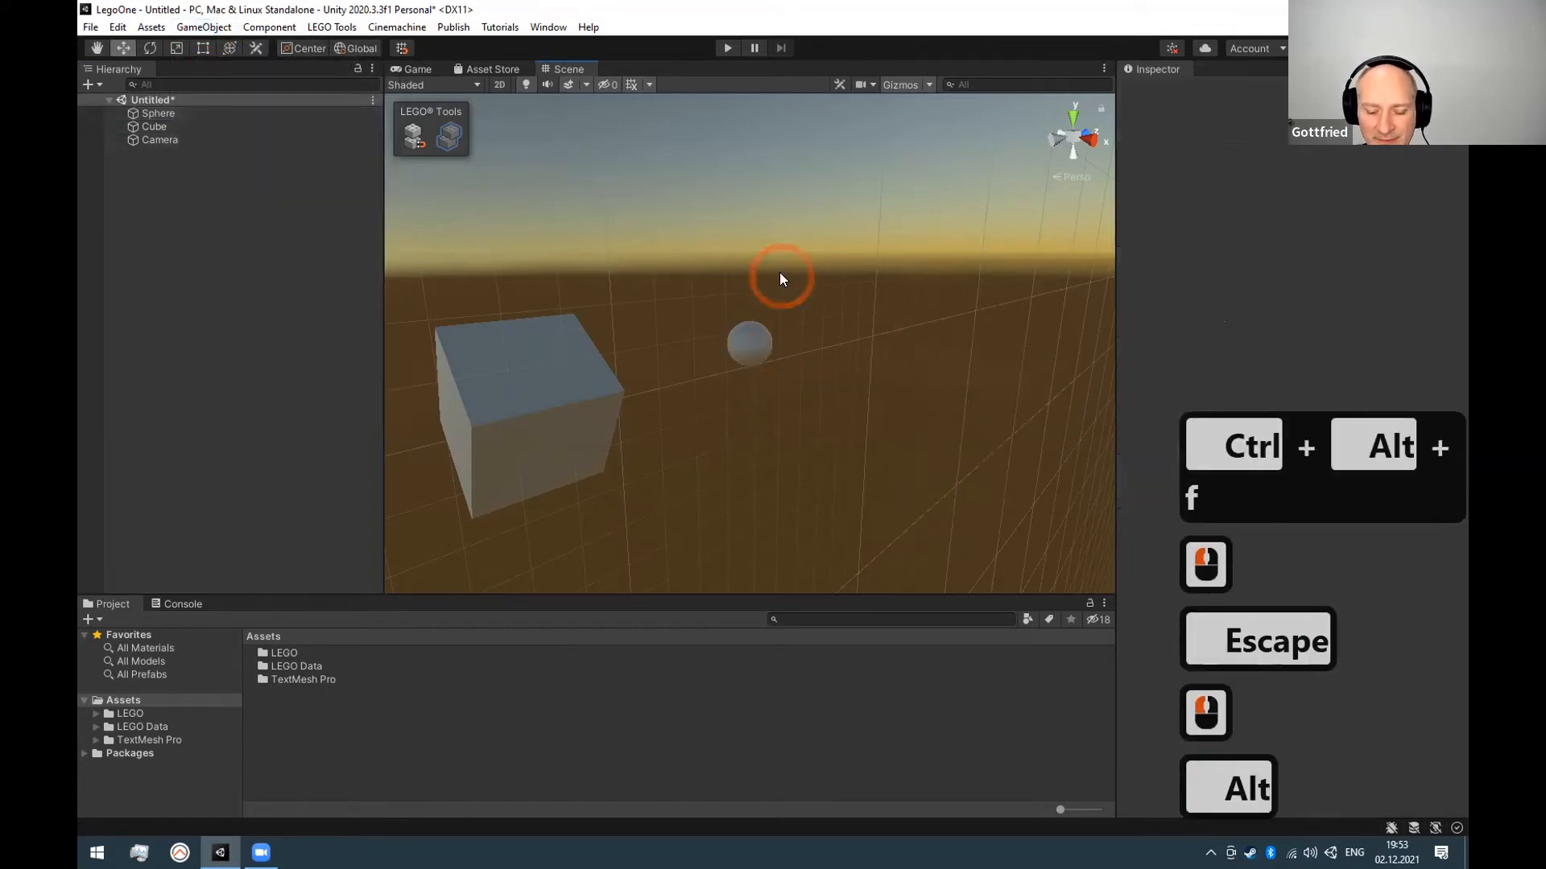
Select the Camera and match its position and rotation to the current Scene view with Align With View.
{"action": "scroll", "coordinate": [561, 426], "scroll_direction": "down", "scroll_amount": 4}
{"action": "left_click", "coordinate": [159, 139]}
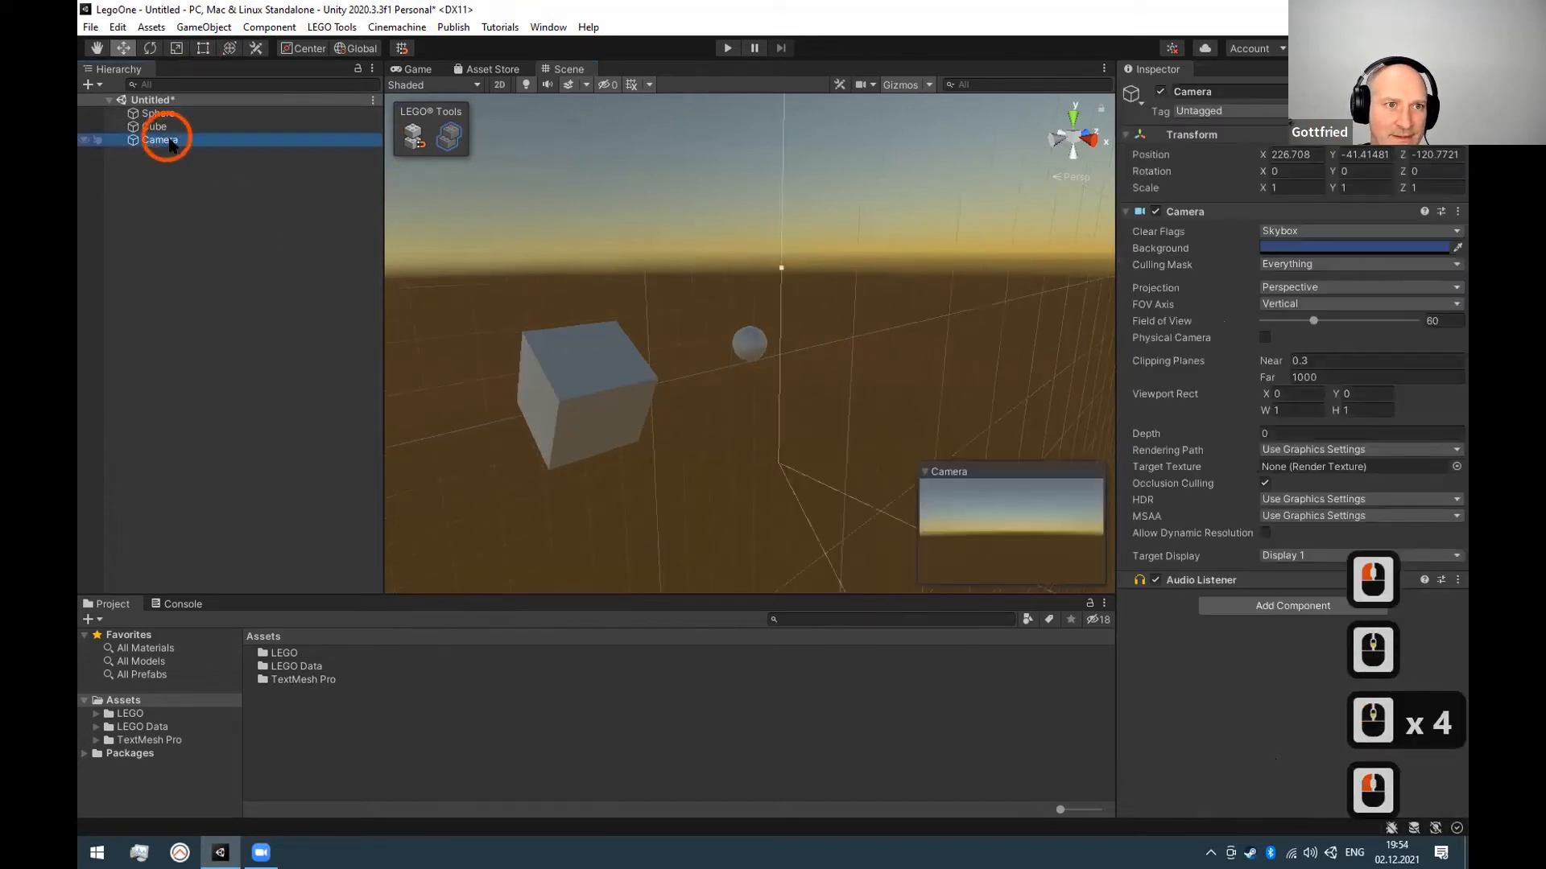
{"action": "left_click", "coordinate": [797, 397]}
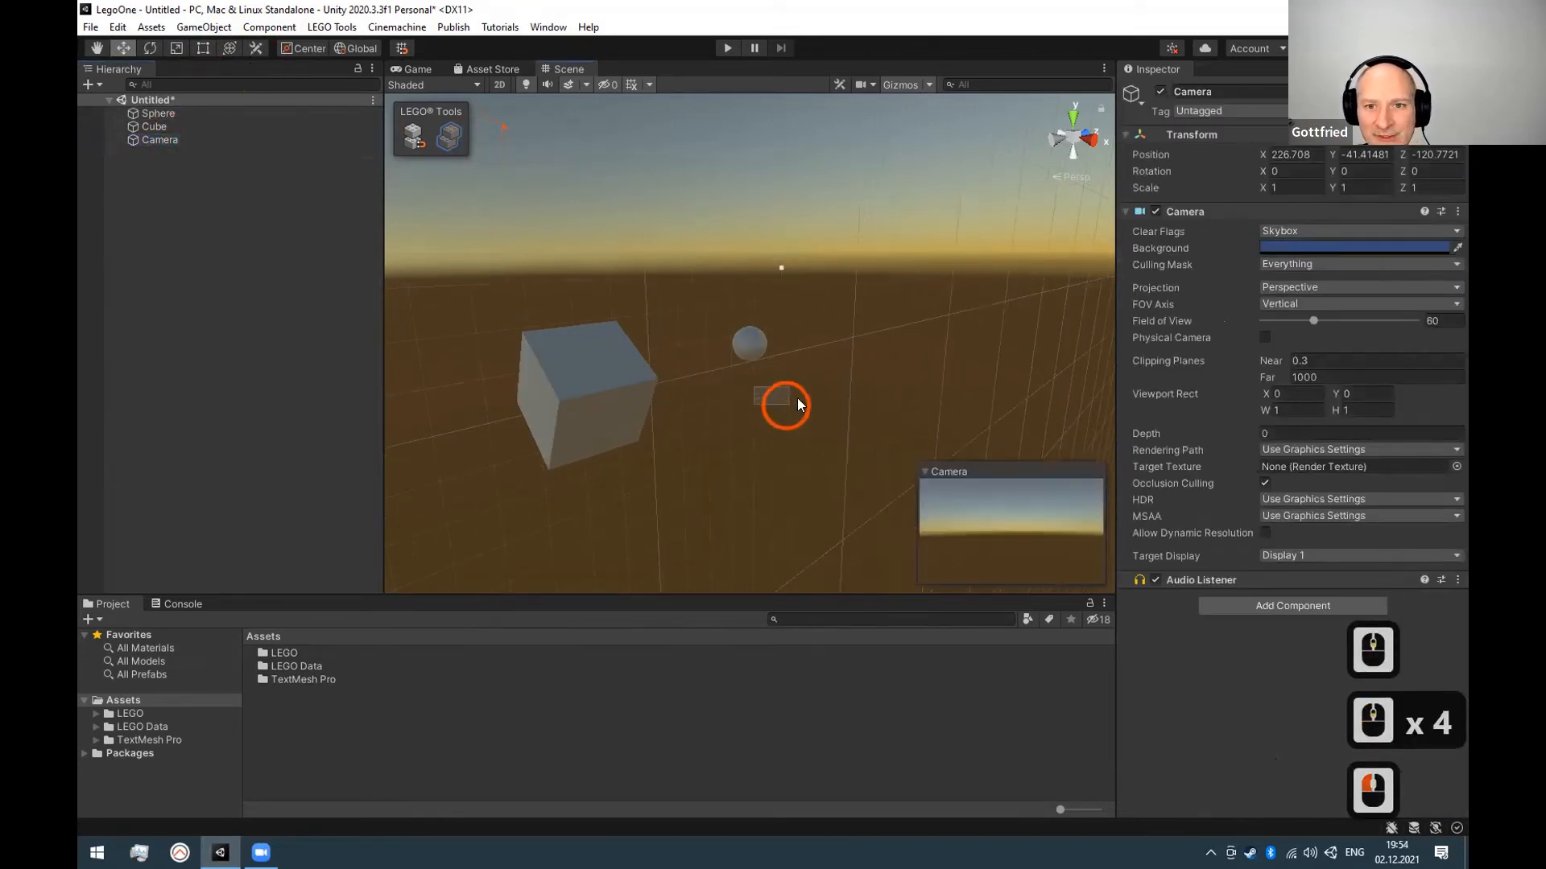
{"action": "left_click", "coordinate": [159, 139]}
{"action": "left_click_drag", "start_coordinate": [909, 365], "coordinate": [873, 342], "text": "alt"}
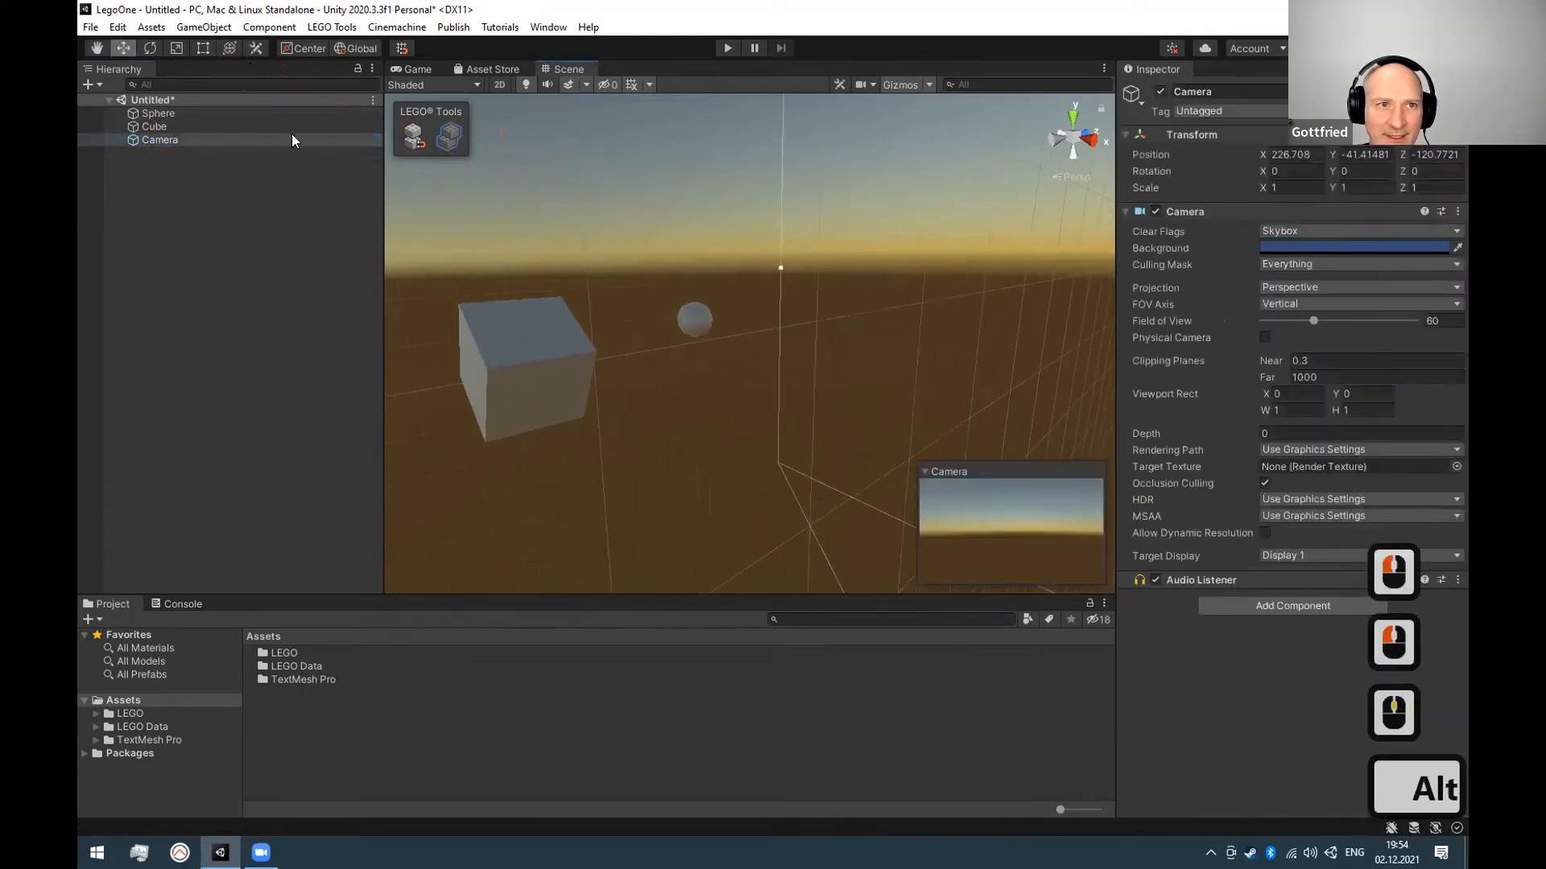
{"action": "left_click", "coordinate": [204, 27]}
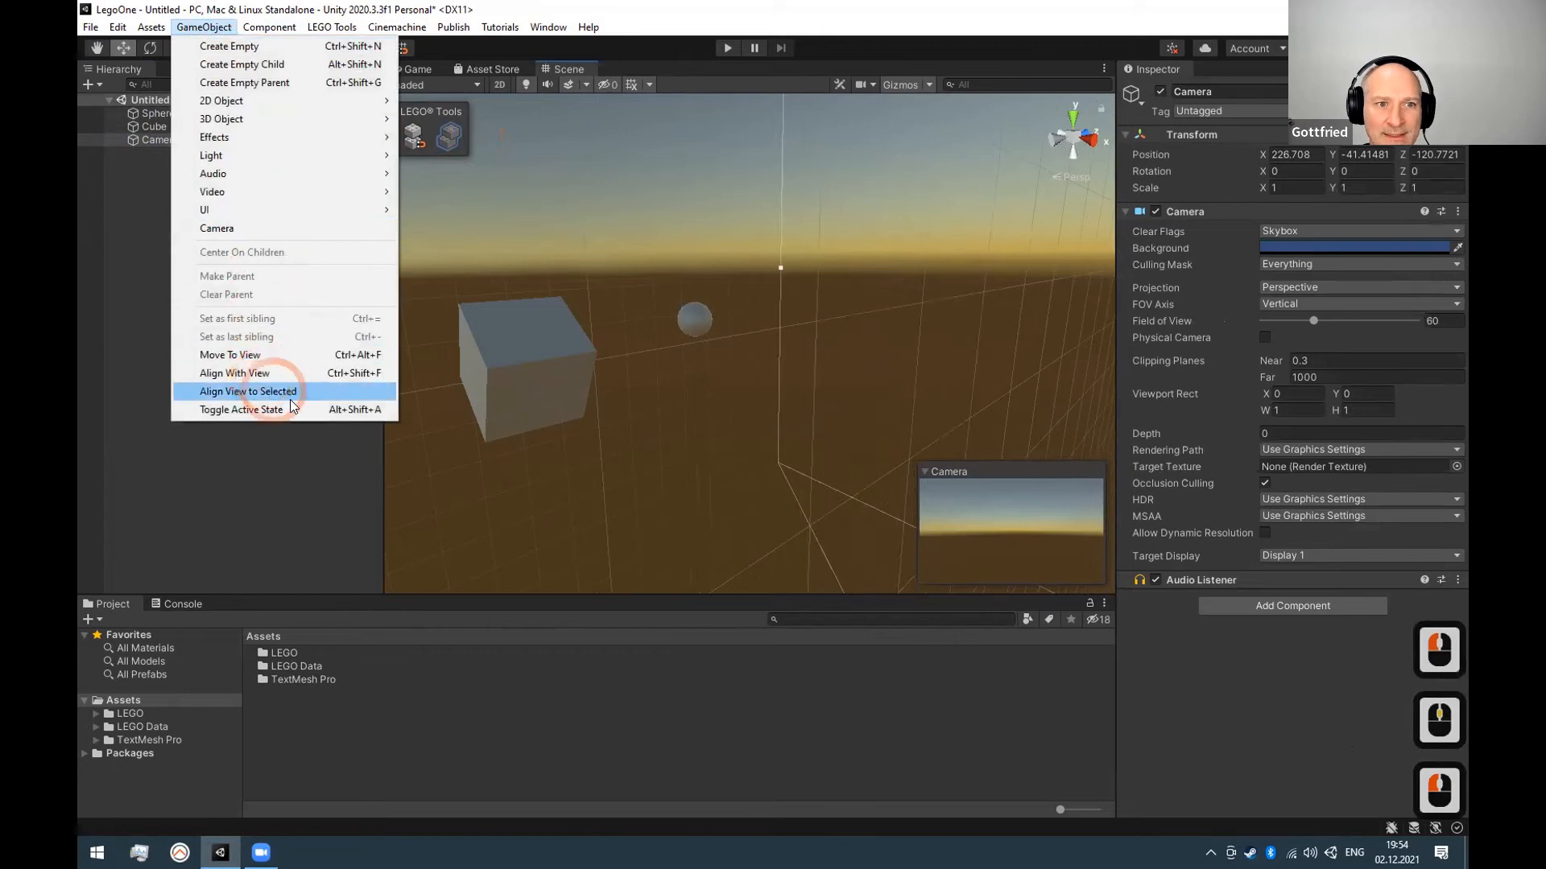
{"action": "left_click", "coordinate": [322, 374]}
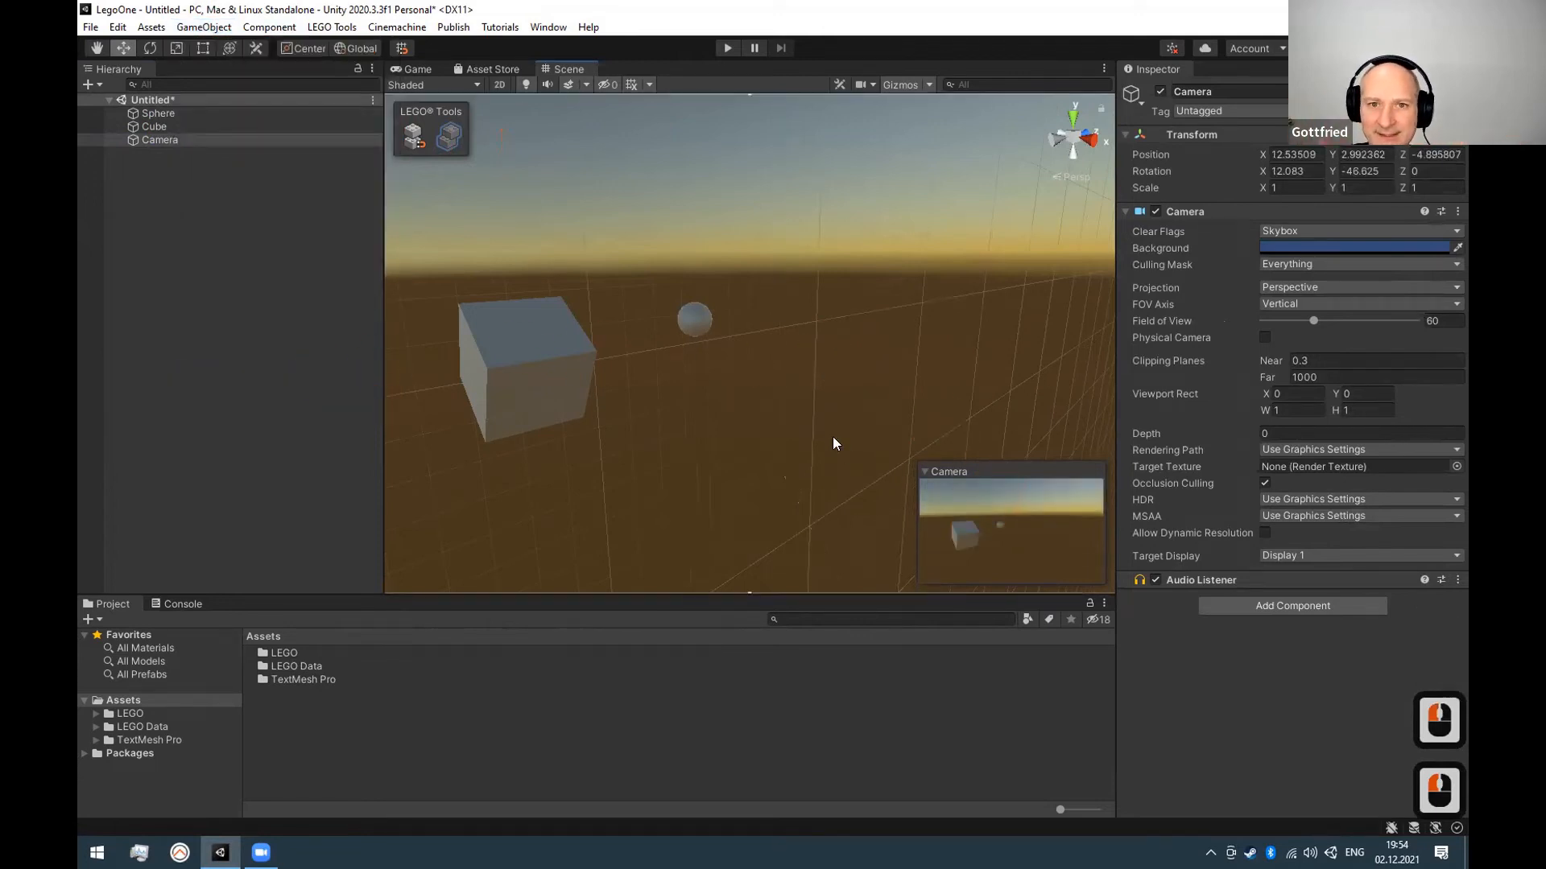
Examine the aligned Camera's placement and view frustum relative to the Cube and Sphere from near and far.
{"action": "scroll", "coordinate": [842, 399], "scroll_direction": "down", "scroll_amount": 16}
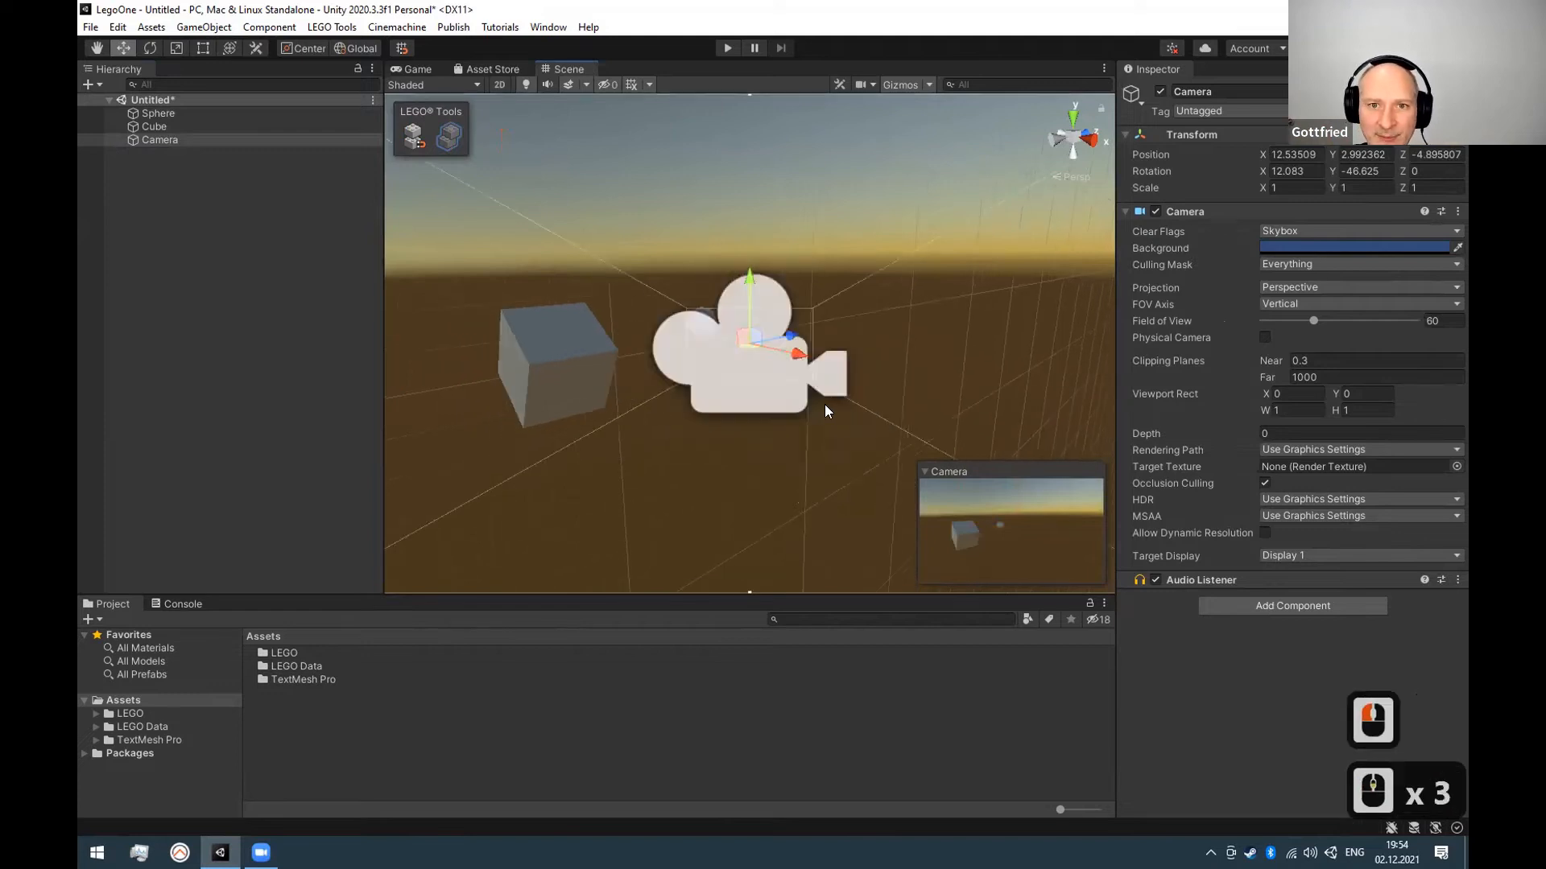
{"action": "scroll", "coordinate": [790, 402], "scroll_direction": "up", "scroll_amount": 11}
{"action": "scroll", "coordinate": [791, 403], "scroll_direction": "up", "scroll_amount": 3}
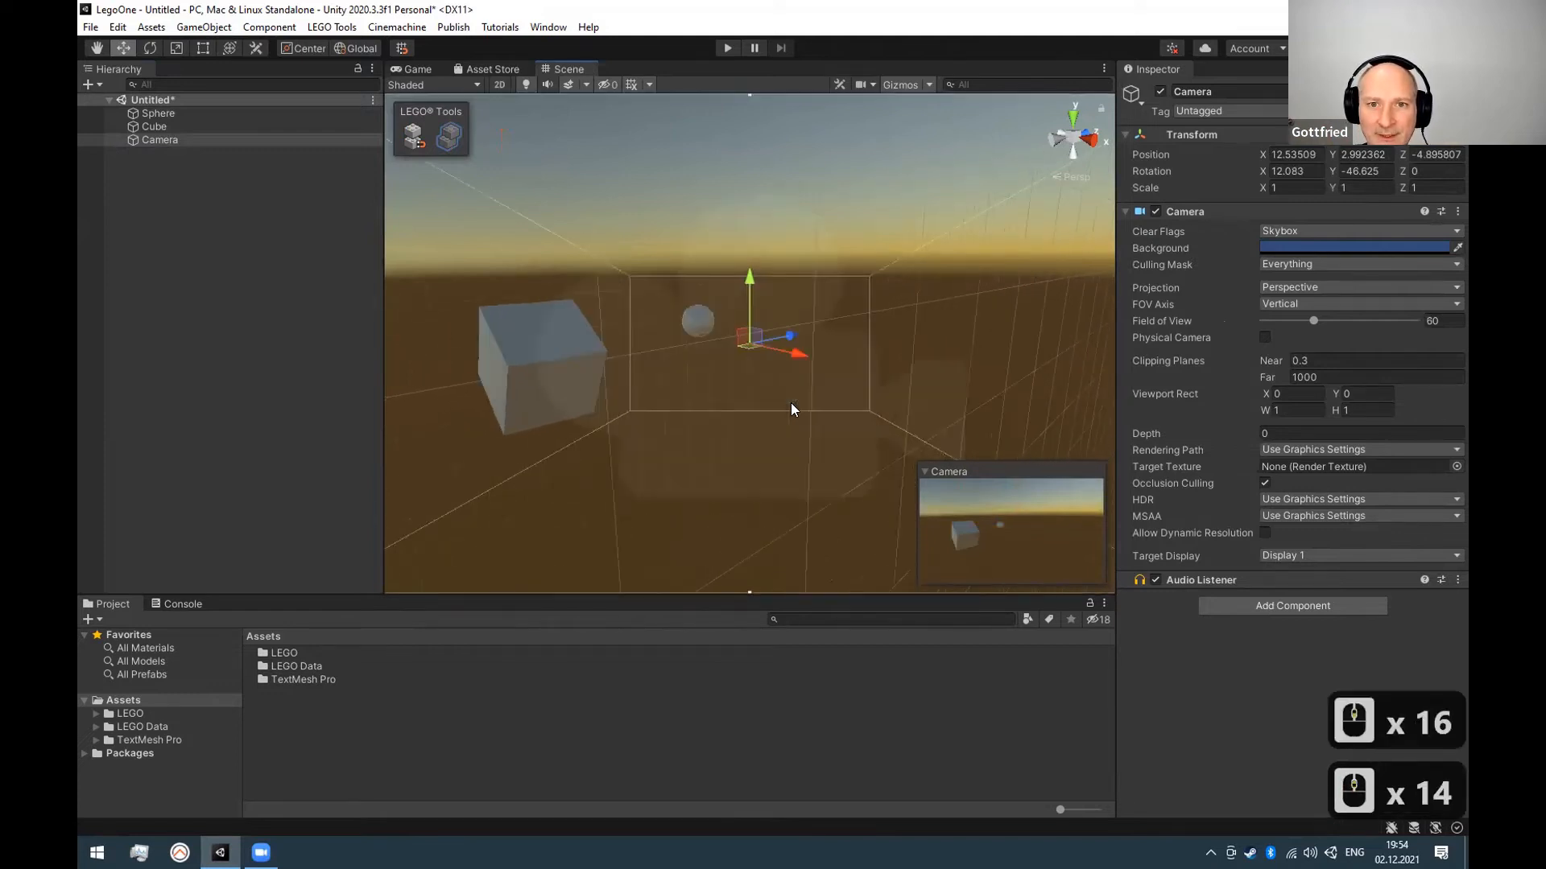
{"action": "scroll", "coordinate": [789, 405], "scroll_direction": "down", "scroll_amount": 20}
{"action": "scroll", "coordinate": [789, 406], "scroll_direction": "up", "scroll_amount": 20}
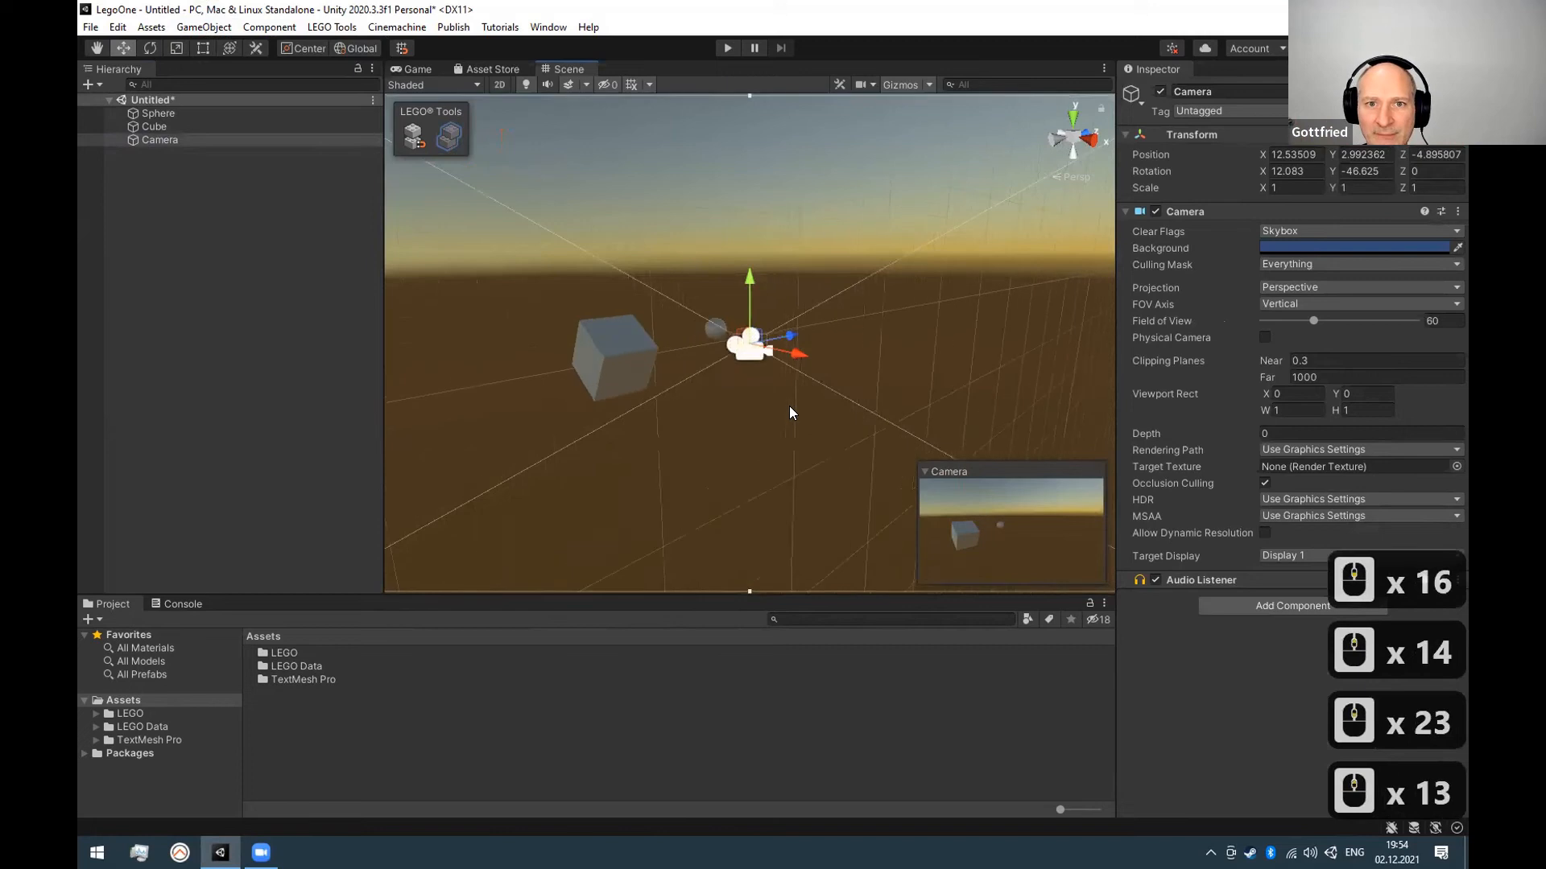
{"action": "scroll", "coordinate": [789, 406], "scroll_direction": "down", "scroll_amount": 3}
{"action": "scroll", "coordinate": [789, 405], "scroll_direction": "down", "scroll_amount": 4}
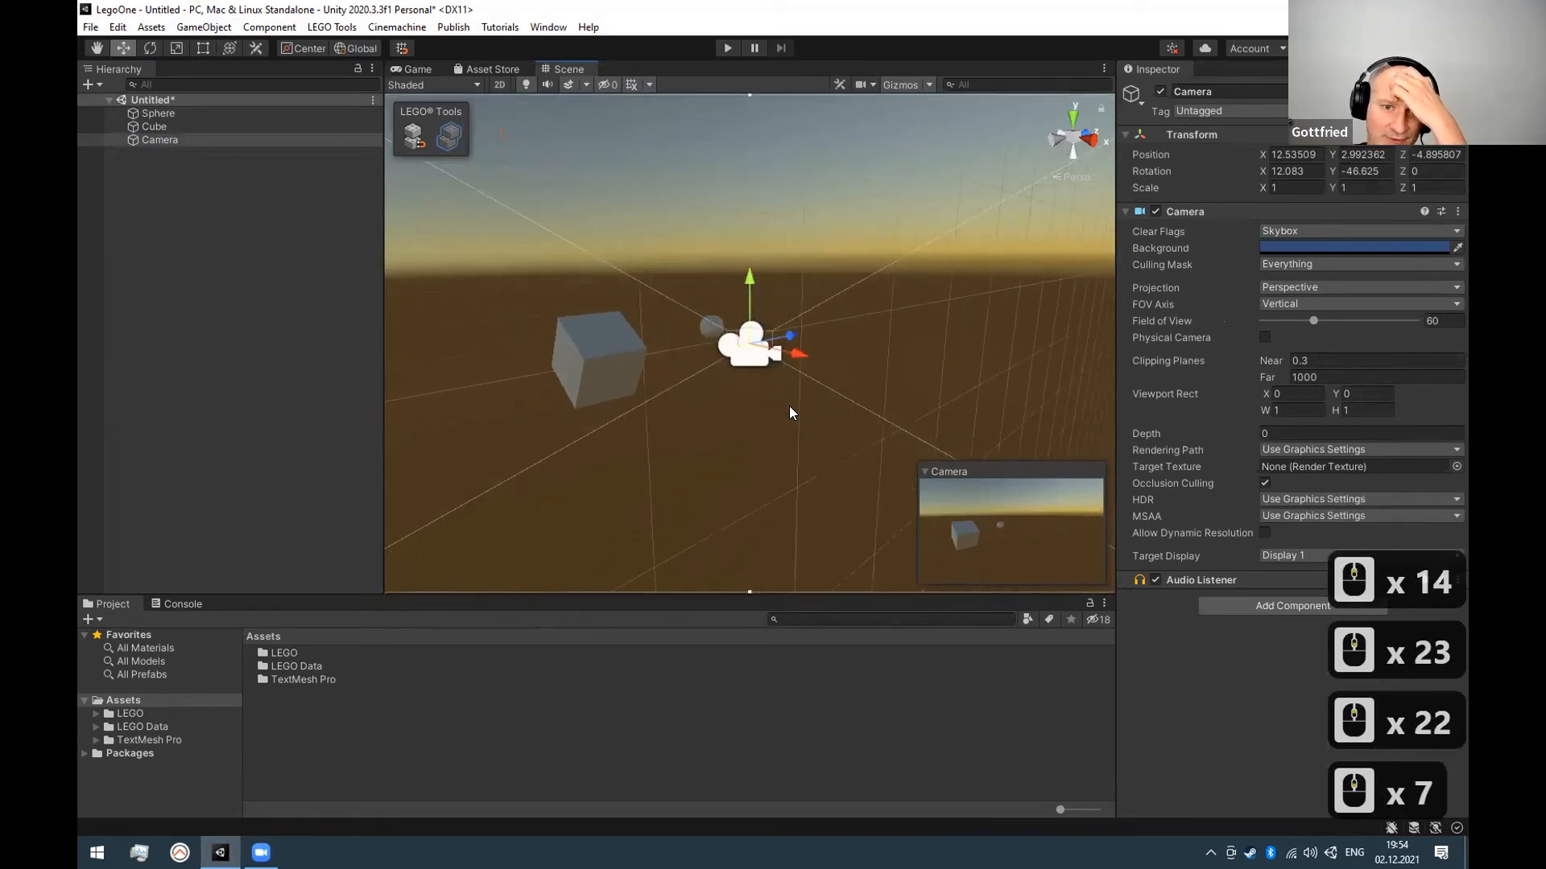
{"action": "scroll", "coordinate": [789, 405], "scroll_direction": "up", "scroll_amount": 12}
{"action": "scroll", "coordinate": [787, 407], "scroll_direction": "up", "scroll_amount": 4}
Try to align the Camera with the reframed Scene view using the Align With View shortcut.
{"action": "left_click_drag", "start_coordinate": [679, 379], "coordinate": [455, 307], "text": "alt"}
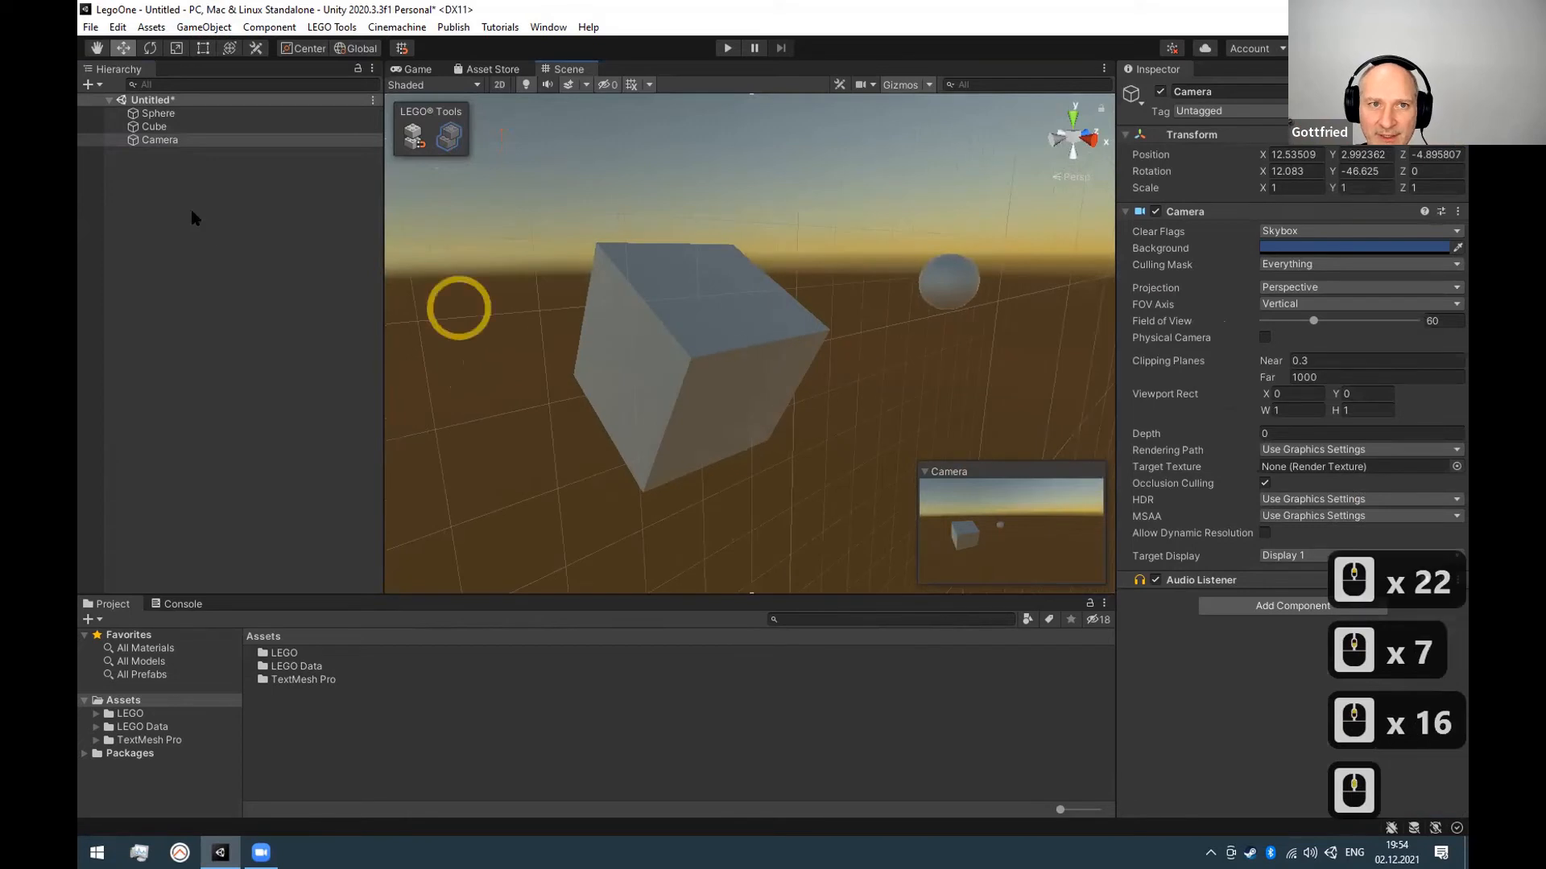
{"action": "left_click", "coordinate": [193, 26]}
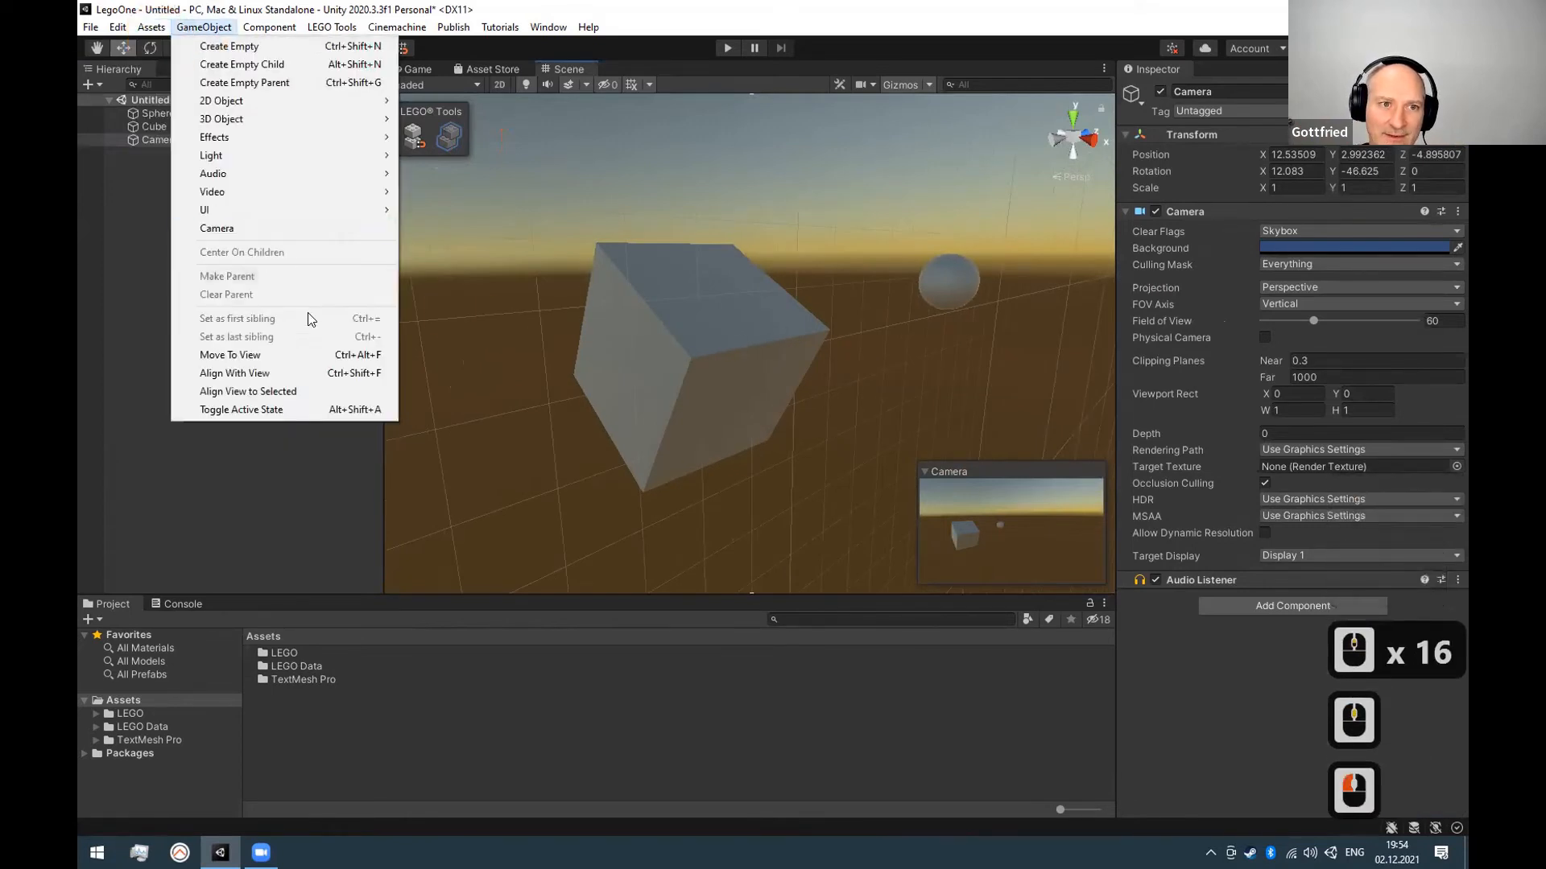
{"action": "key", "text": "Escape"}
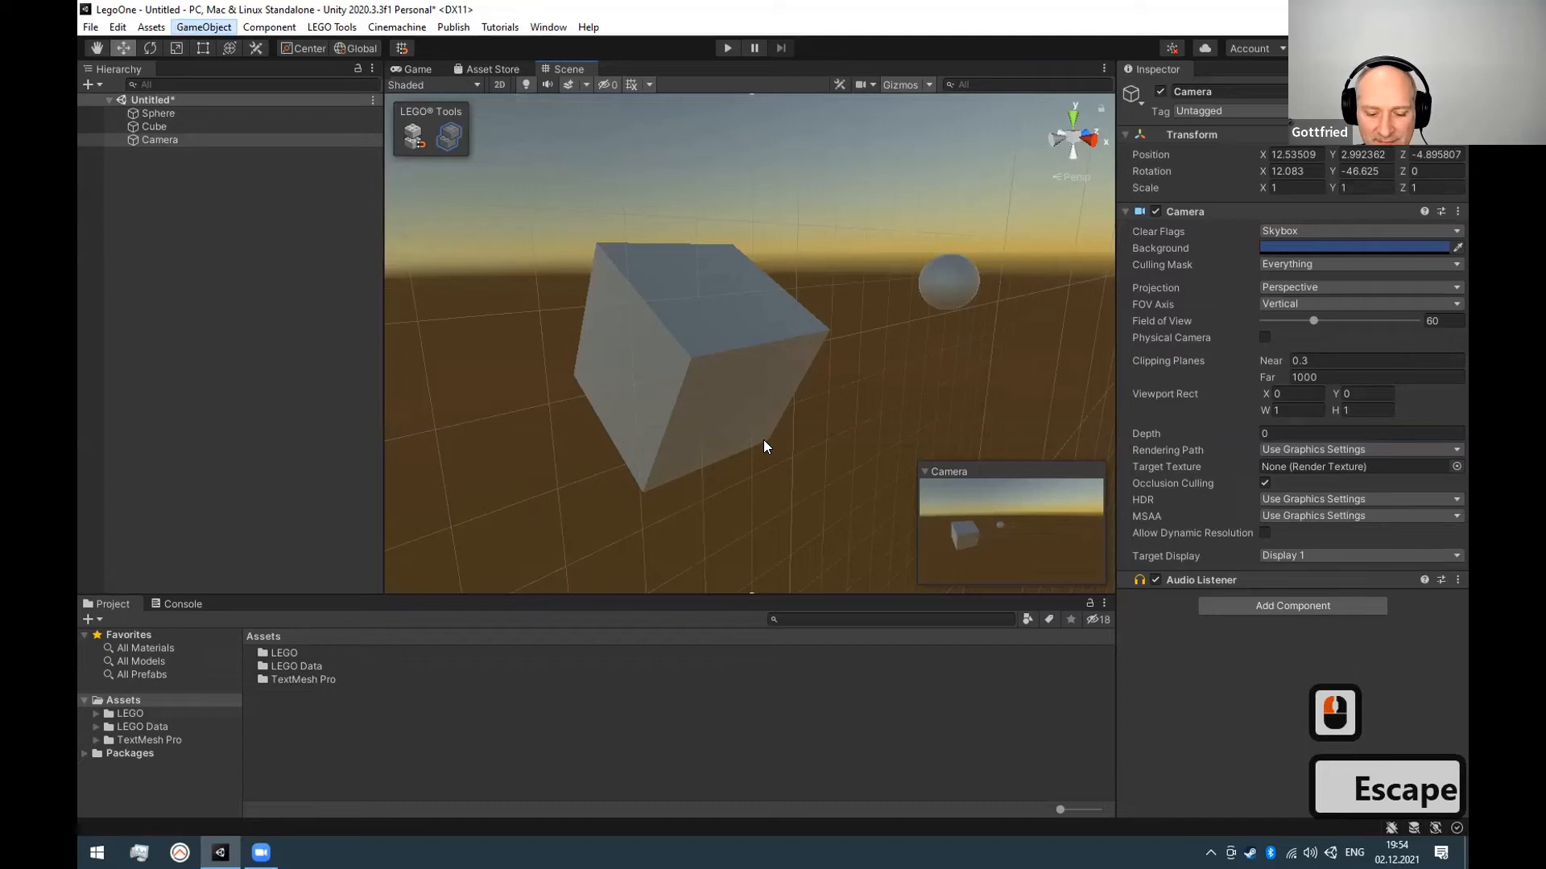
{"action": "key", "text": "ctrl+shift+f"}
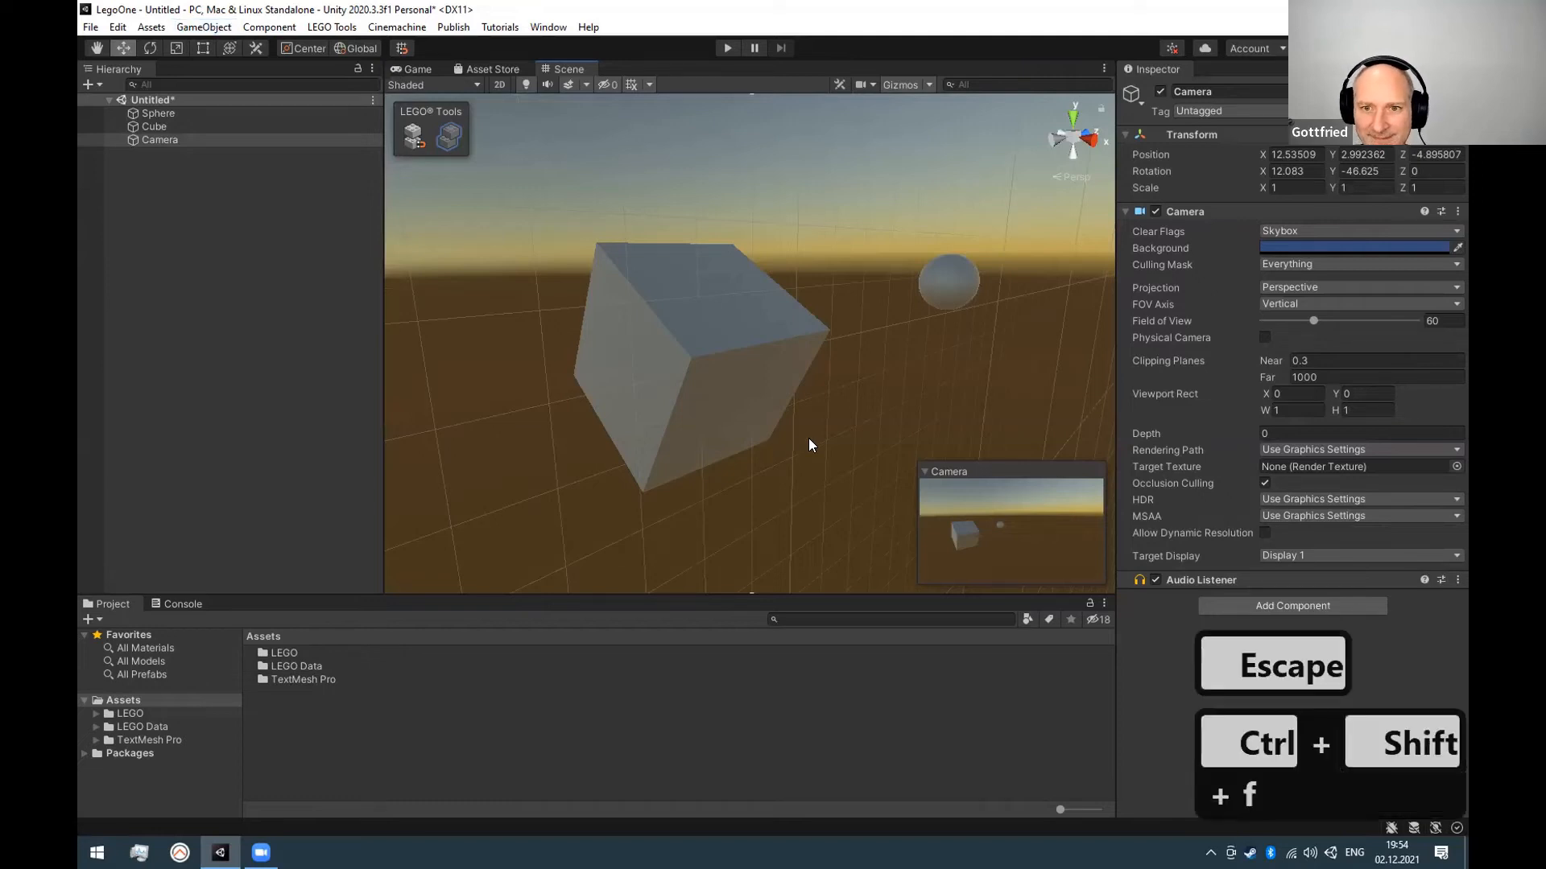
{"action": "scroll", "coordinate": [818, 422], "scroll_direction": "down", "scroll_amount": 2}
{"action": "scroll", "coordinate": [881, 372], "scroll_direction": "down", "scroll_amount": 11}
{"action": "scroll", "coordinate": [647, 349], "scroll_direction": "up", "scroll_amount": 15}
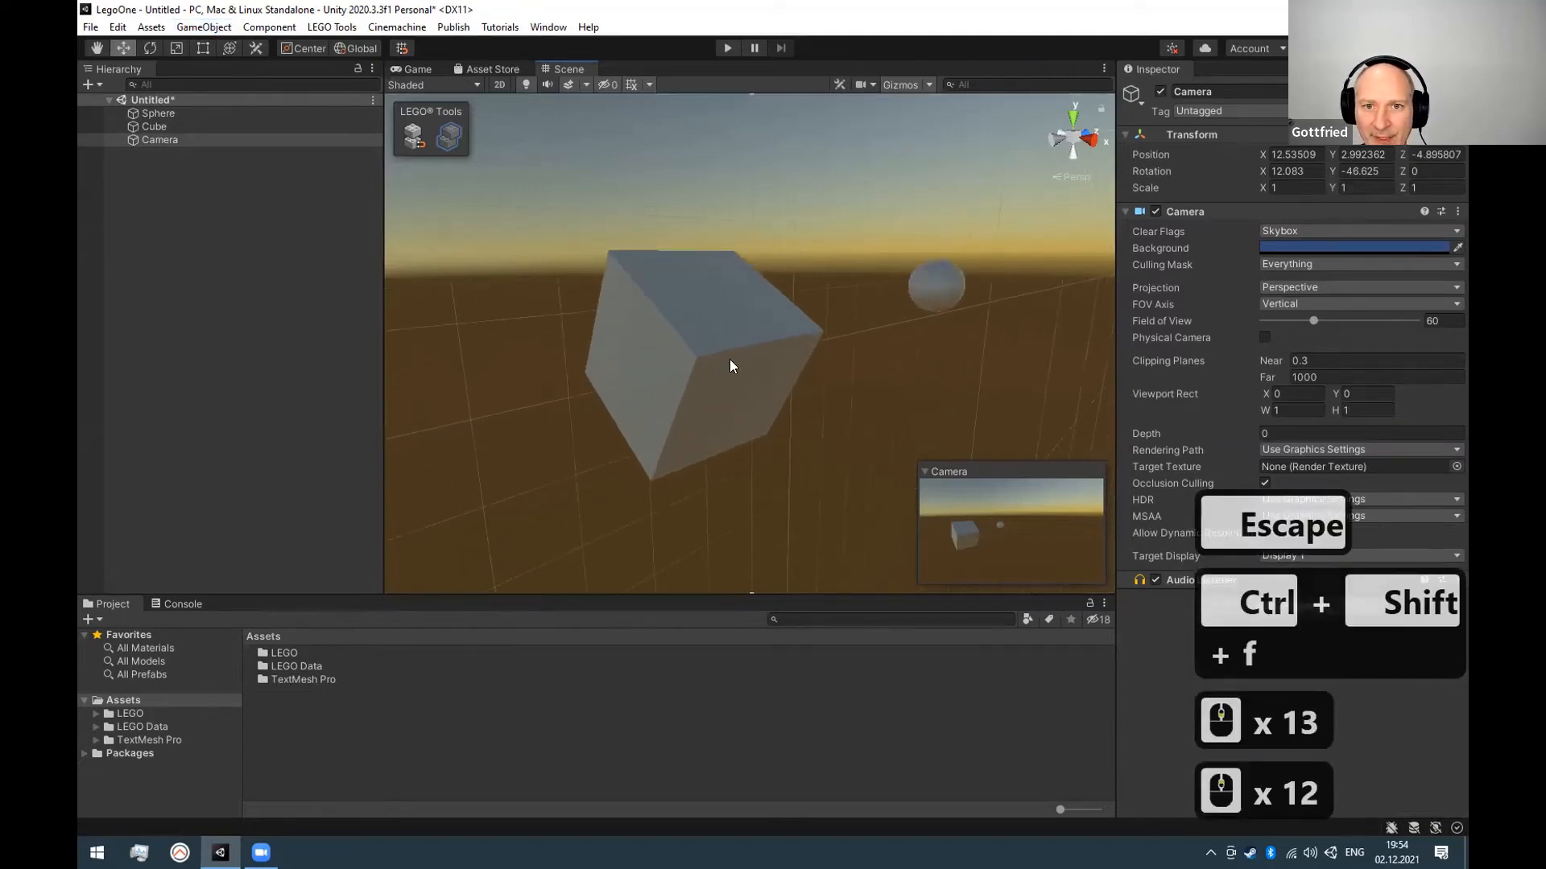
Reselect the Camera and align it with a close-up Scene view of the Cube using the Align With View shortcut.
{"action": "left_click_drag", "start_coordinate": [929, 357], "coordinate": [850, 367], "text": "alt"}
{"action": "scroll", "coordinate": [868, 348], "scroll_direction": "up", "scroll_amount": 1}
{"action": "middle_click_drag", "start_coordinate": [977, 355], "coordinate": [885, 346]}
{"action": "left_click_drag", "start_coordinate": [623, 378], "coordinate": [828, 355]}
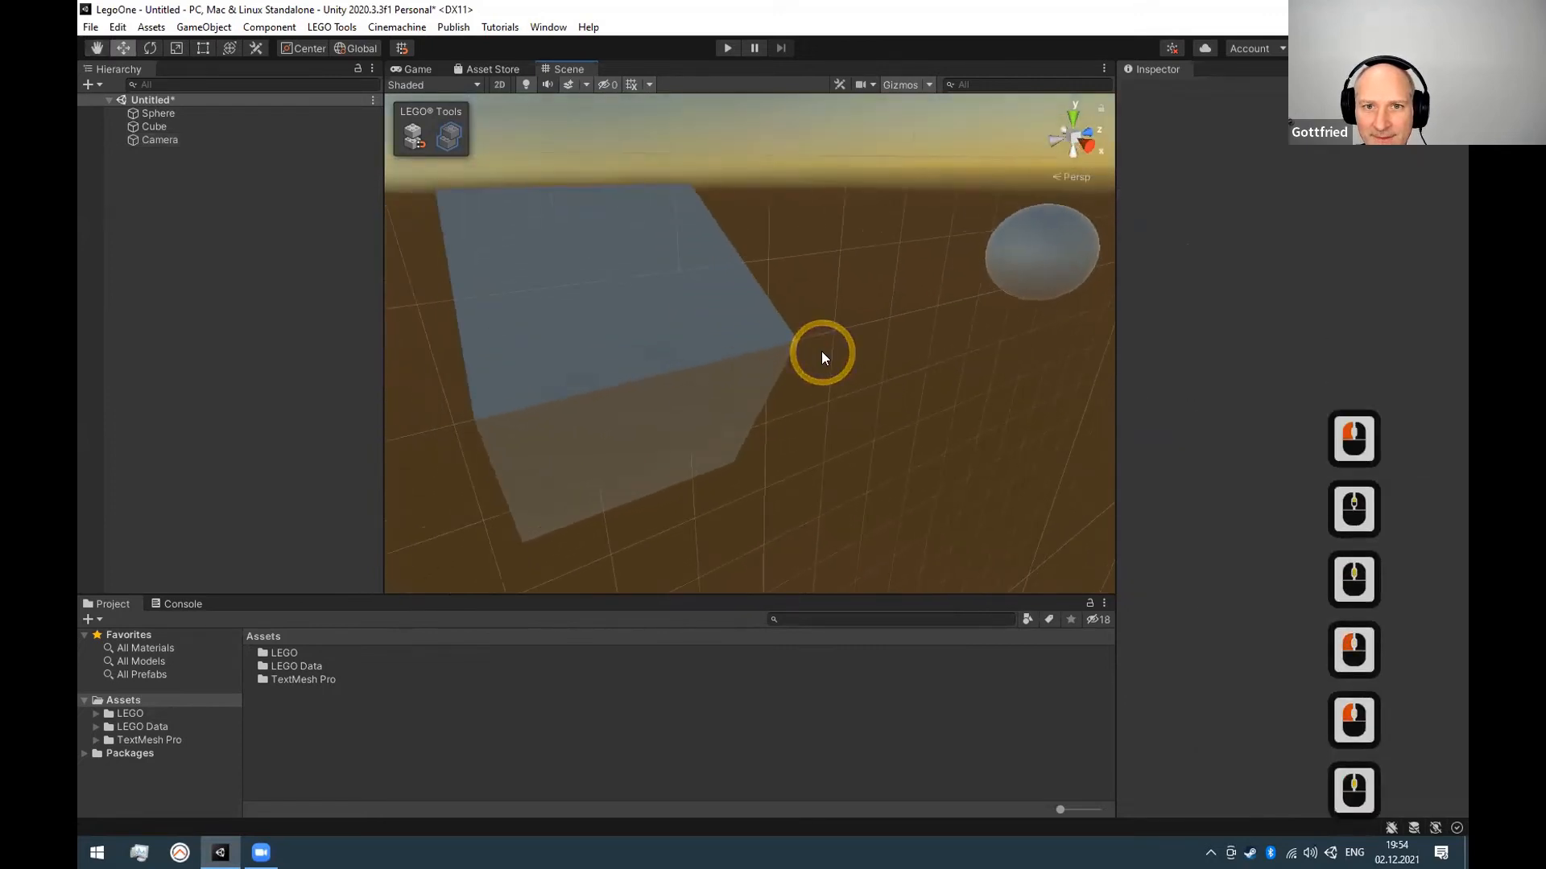
{"action": "scroll", "coordinate": [822, 351], "scroll_direction": "up", "scroll_amount": 2}
{"action": "key", "text": "ctrl+shift+f"}
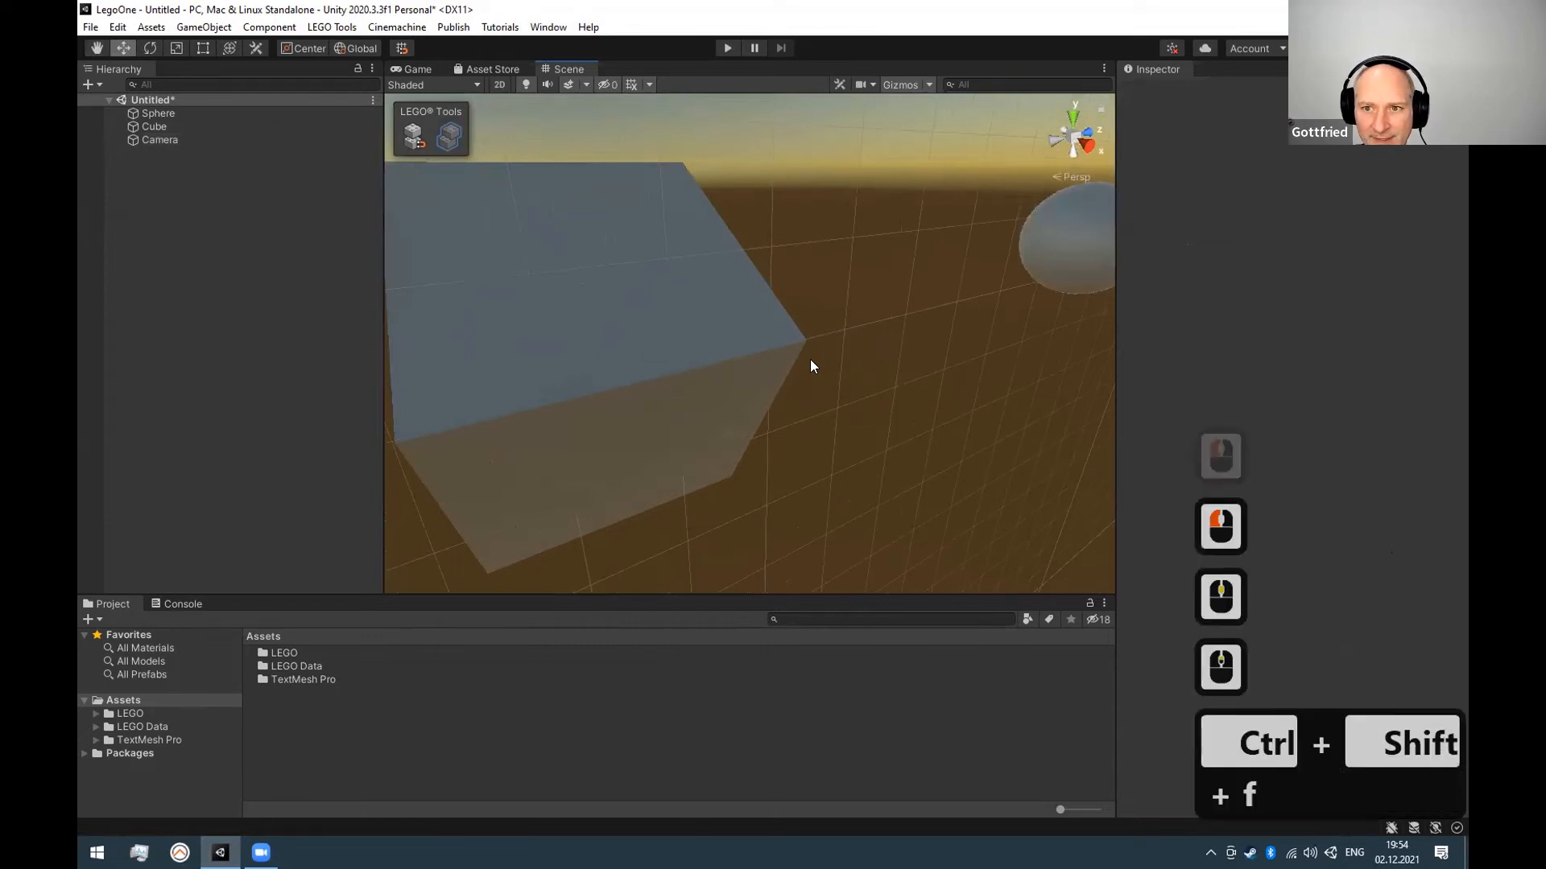
{"action": "left_click", "coordinate": [160, 140]}
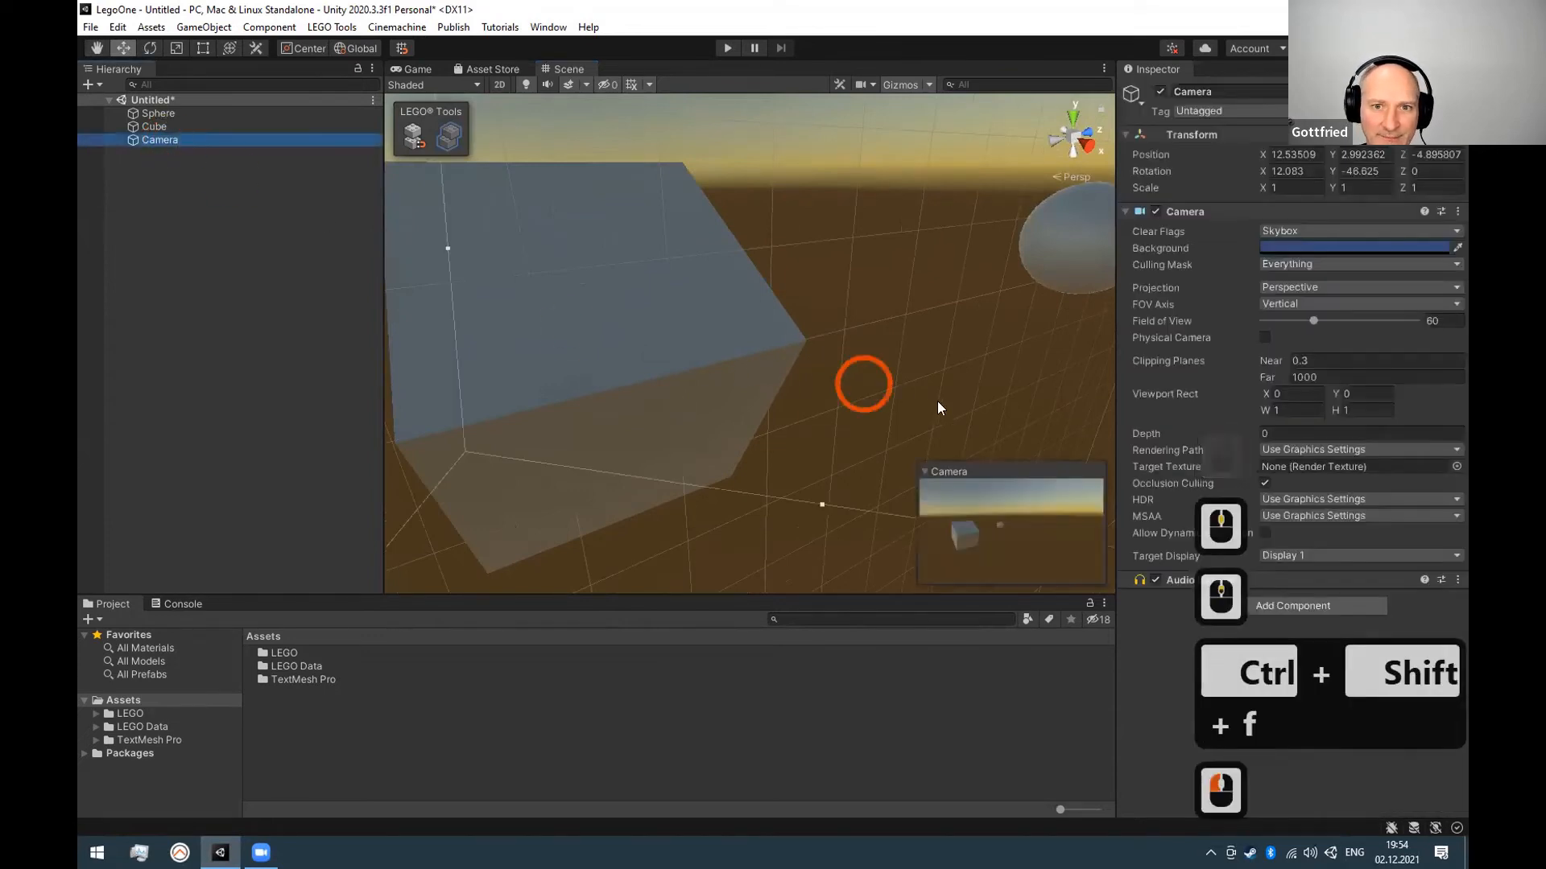
{"action": "key", "text": "ctrl+shift+f"}
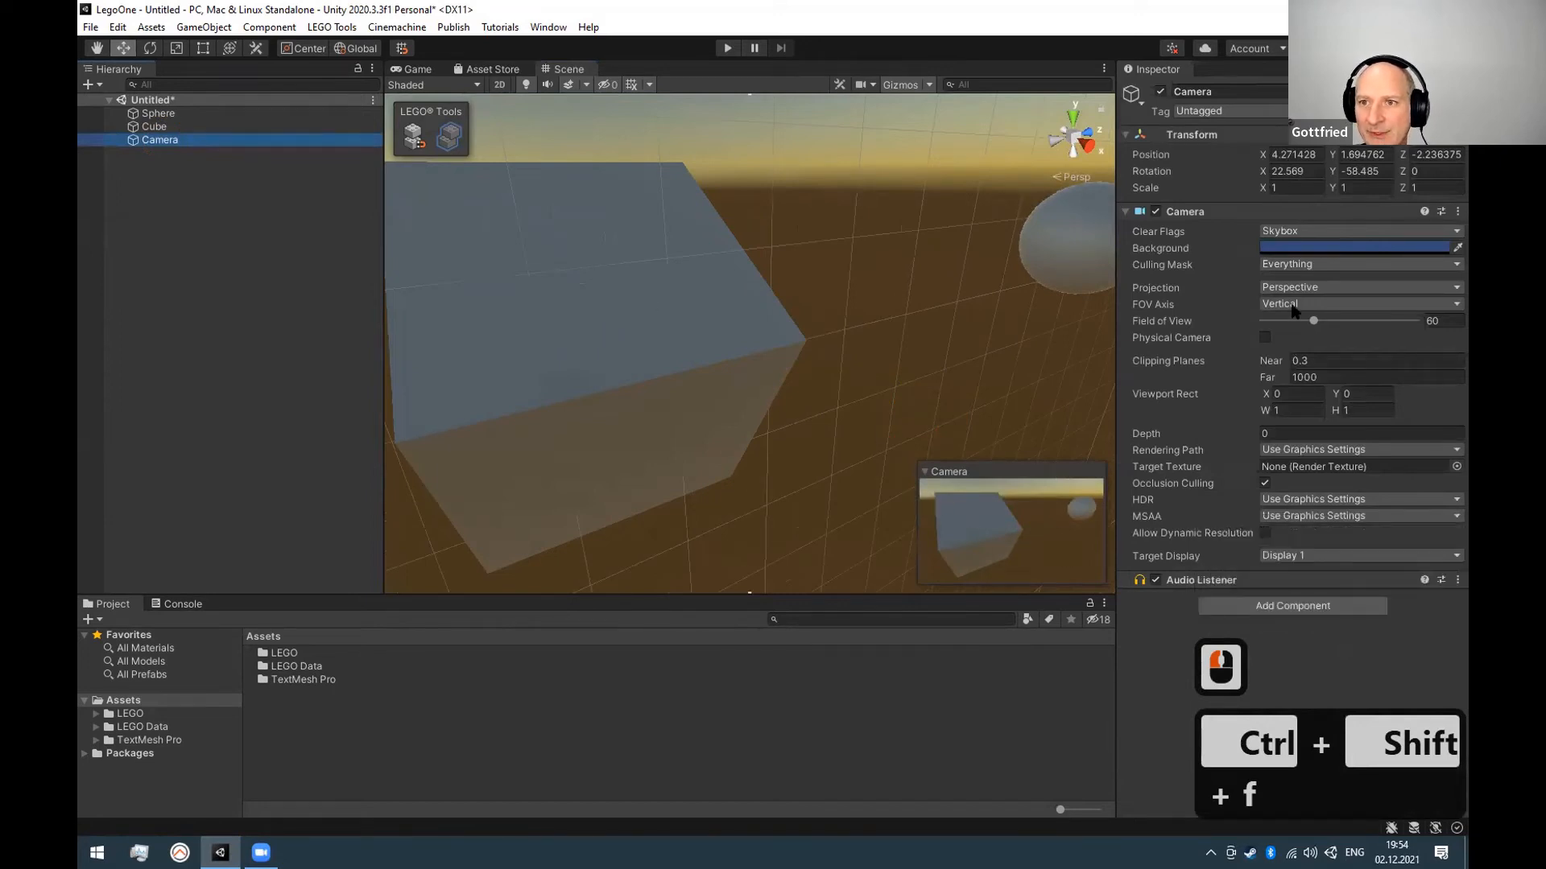
Reduce the Camera's field of view to about 41.5.
{"action": "left_click_drag", "start_coordinate": [1313, 320], "coordinate": [1297, 322]}
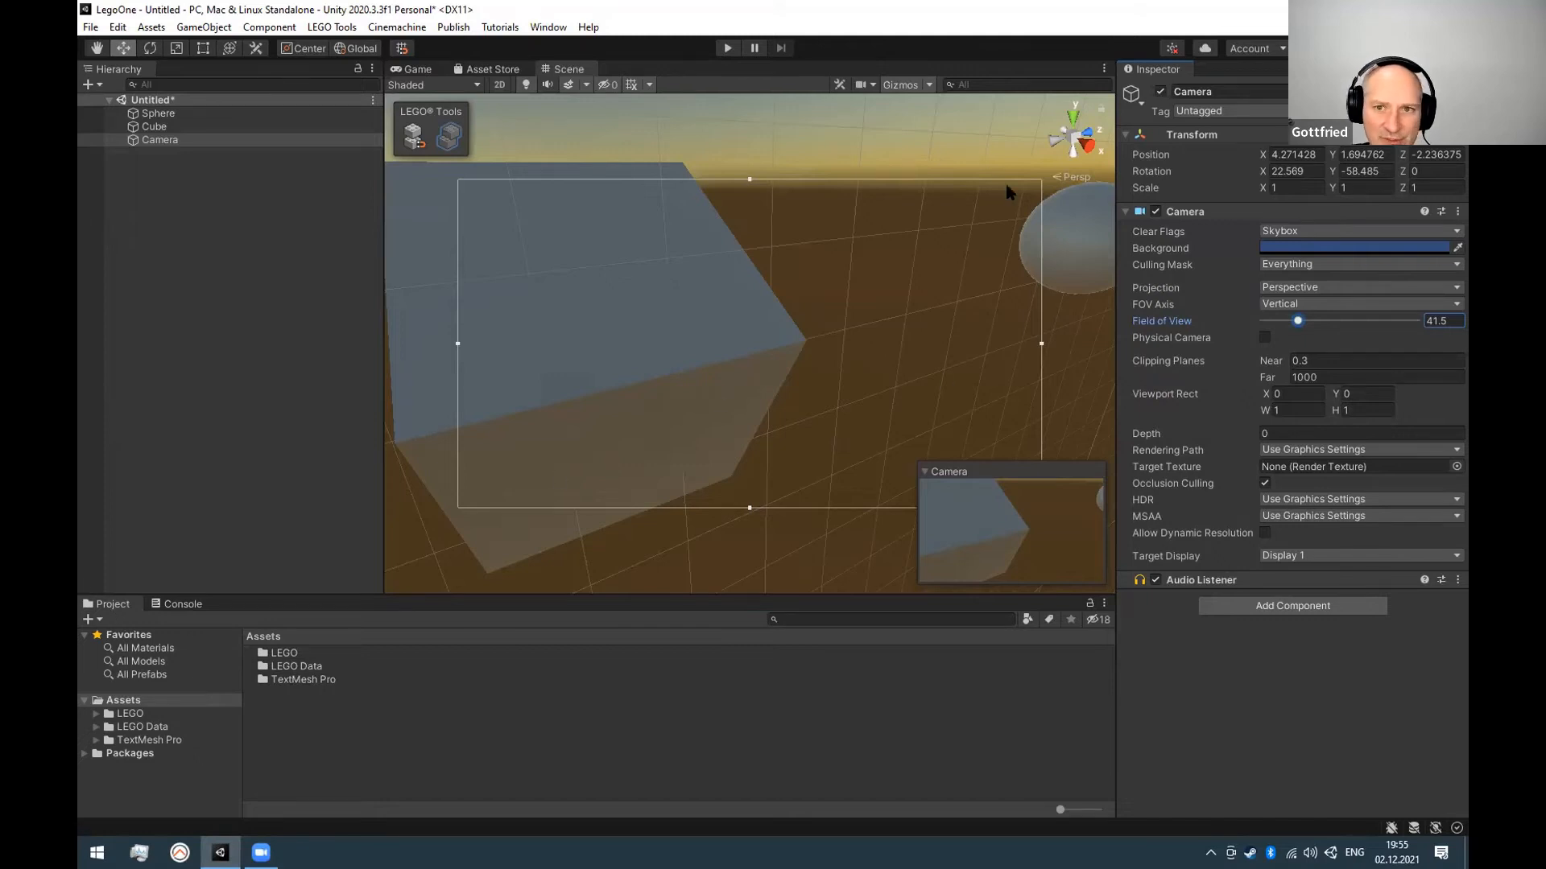
Select the Cube and set the Scene view's shading mode to Shaded Wireframe.
{"action": "left_click", "coordinate": [180, 127]}
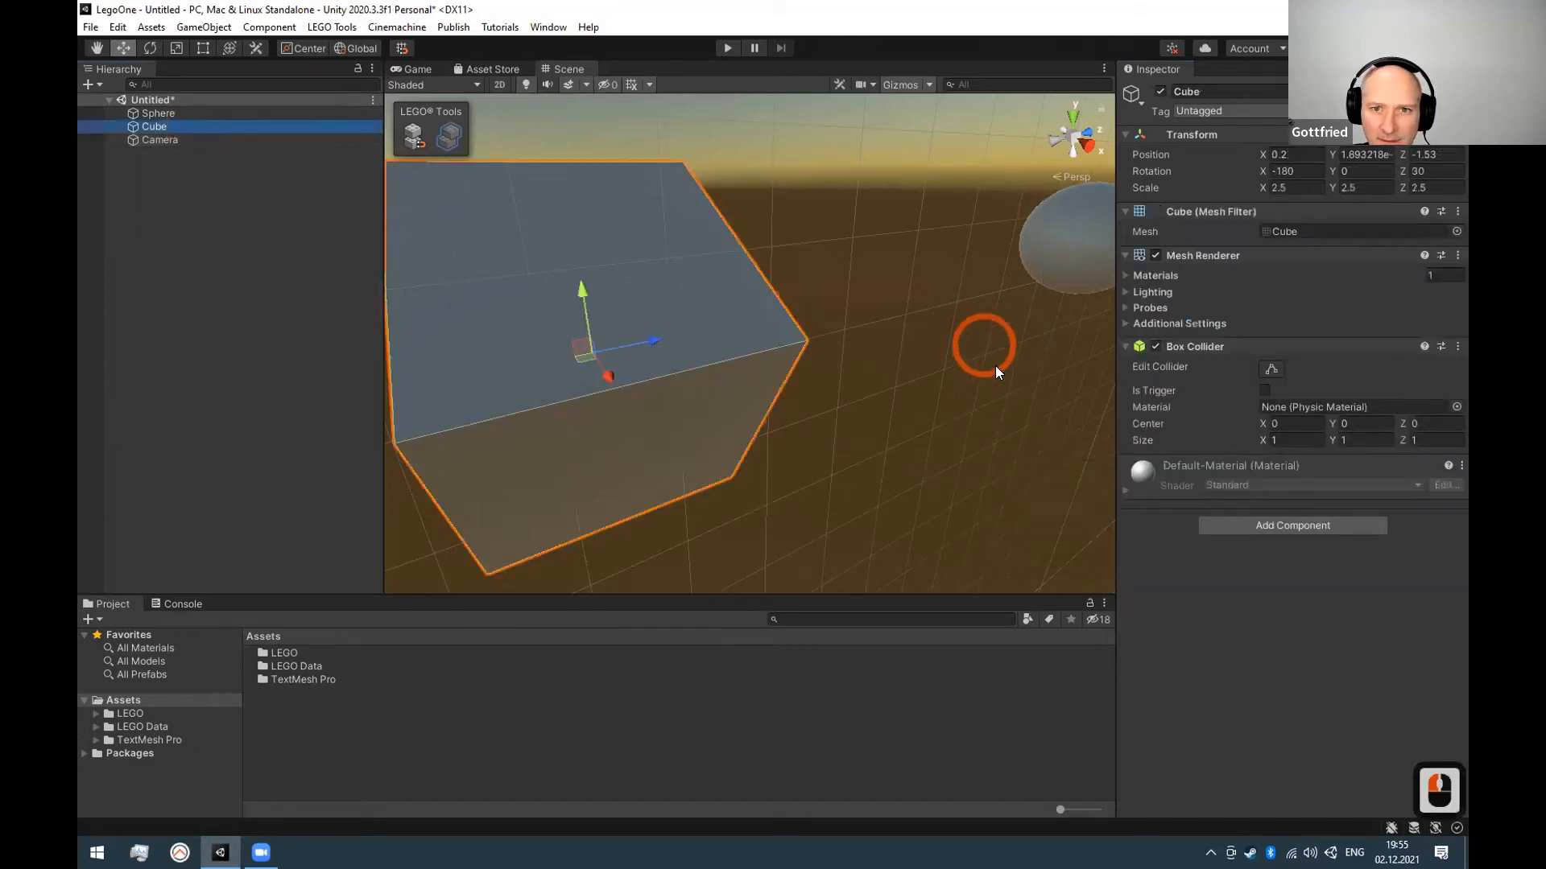
{"action": "scroll", "coordinate": [931, 341], "scroll_direction": "down", "scroll_amount": 5}
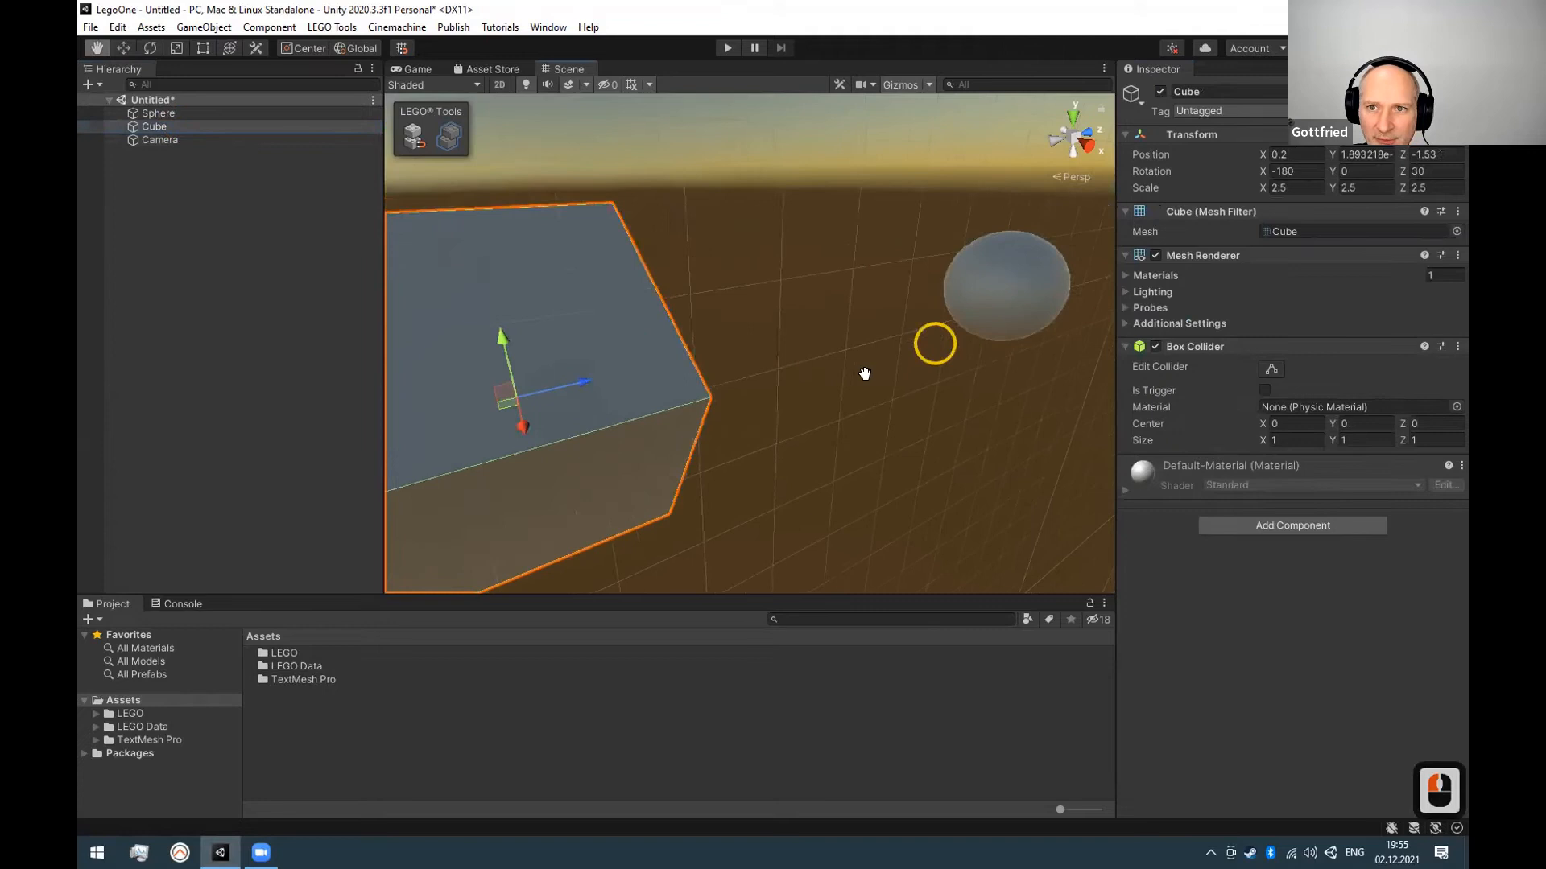
{"action": "left_click", "coordinate": [472, 84]}
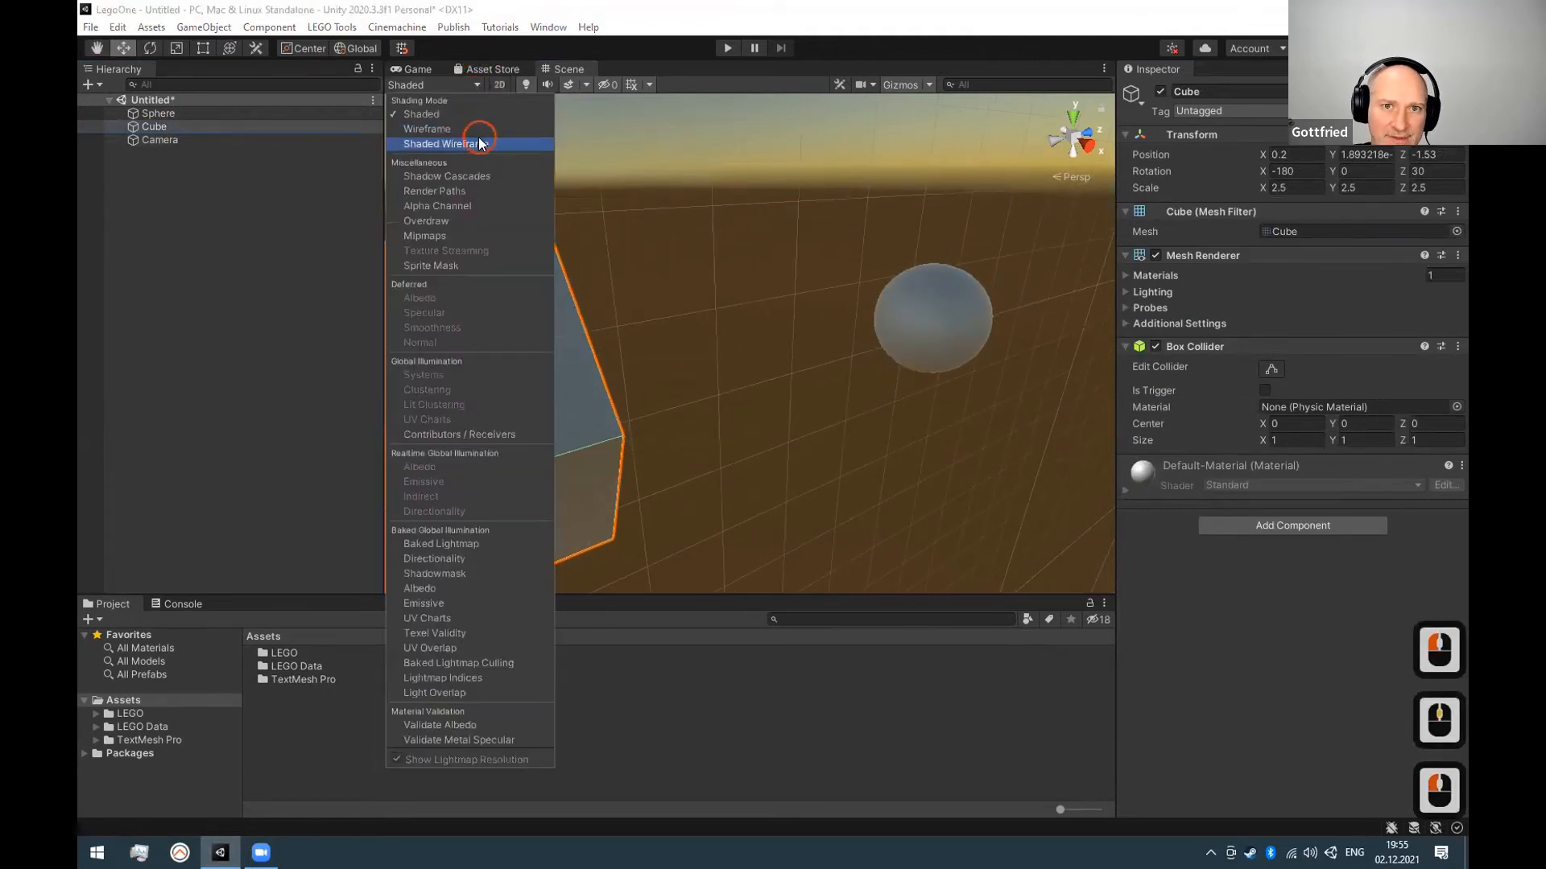
{"action": "left_click", "coordinate": [451, 144]}
{"action": "key", "text": "Escape"}
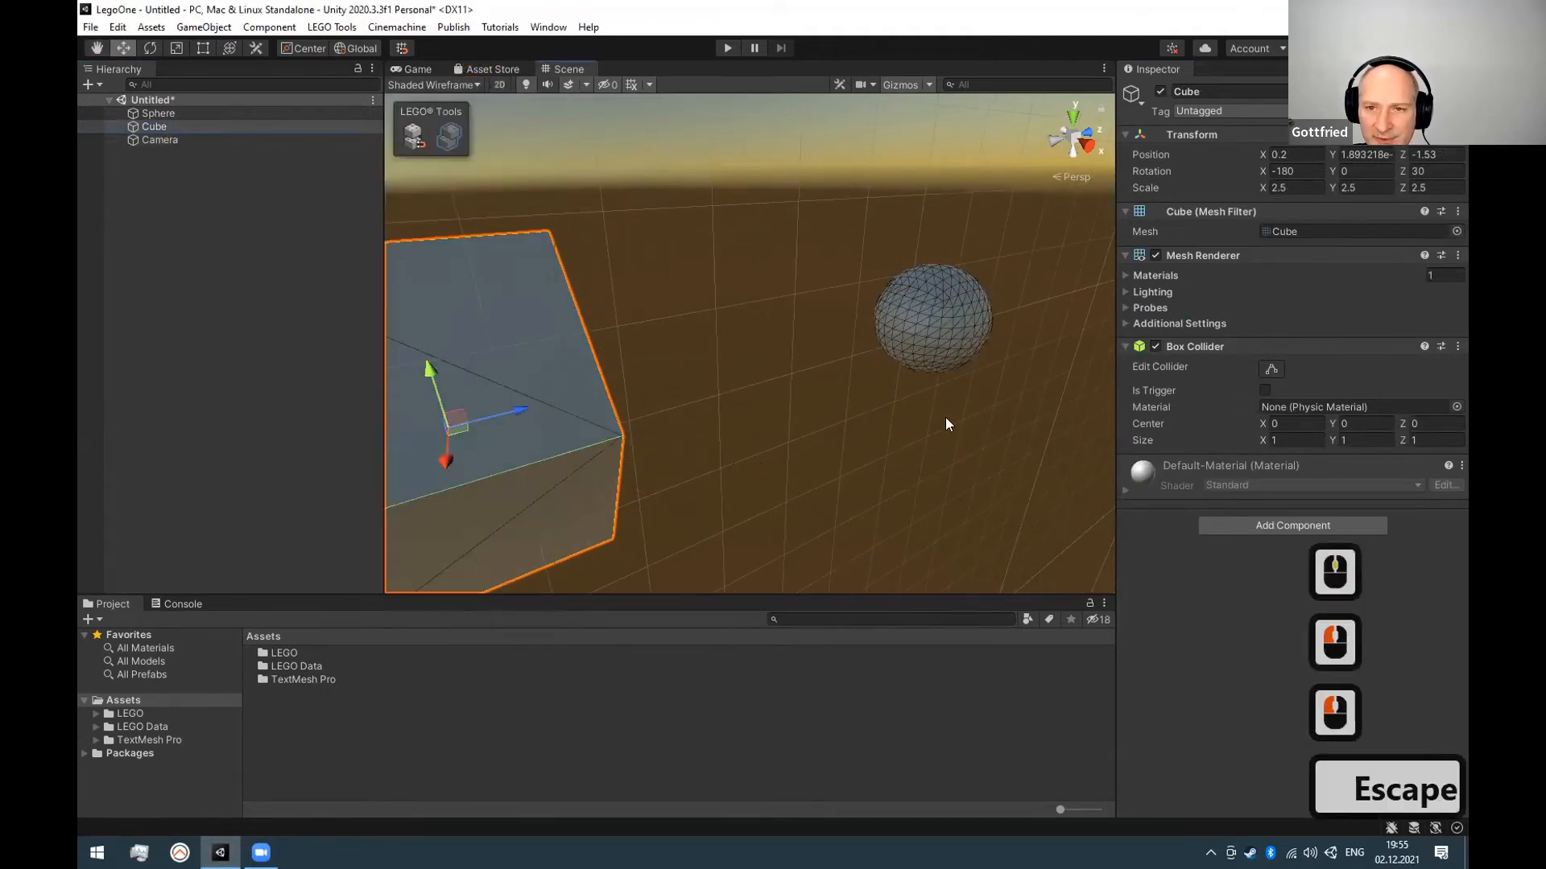
Reset the Cube's Transform to its default position, rotation and scale.
{"action": "left_click", "coordinate": [553, 402], "text": "alt"}
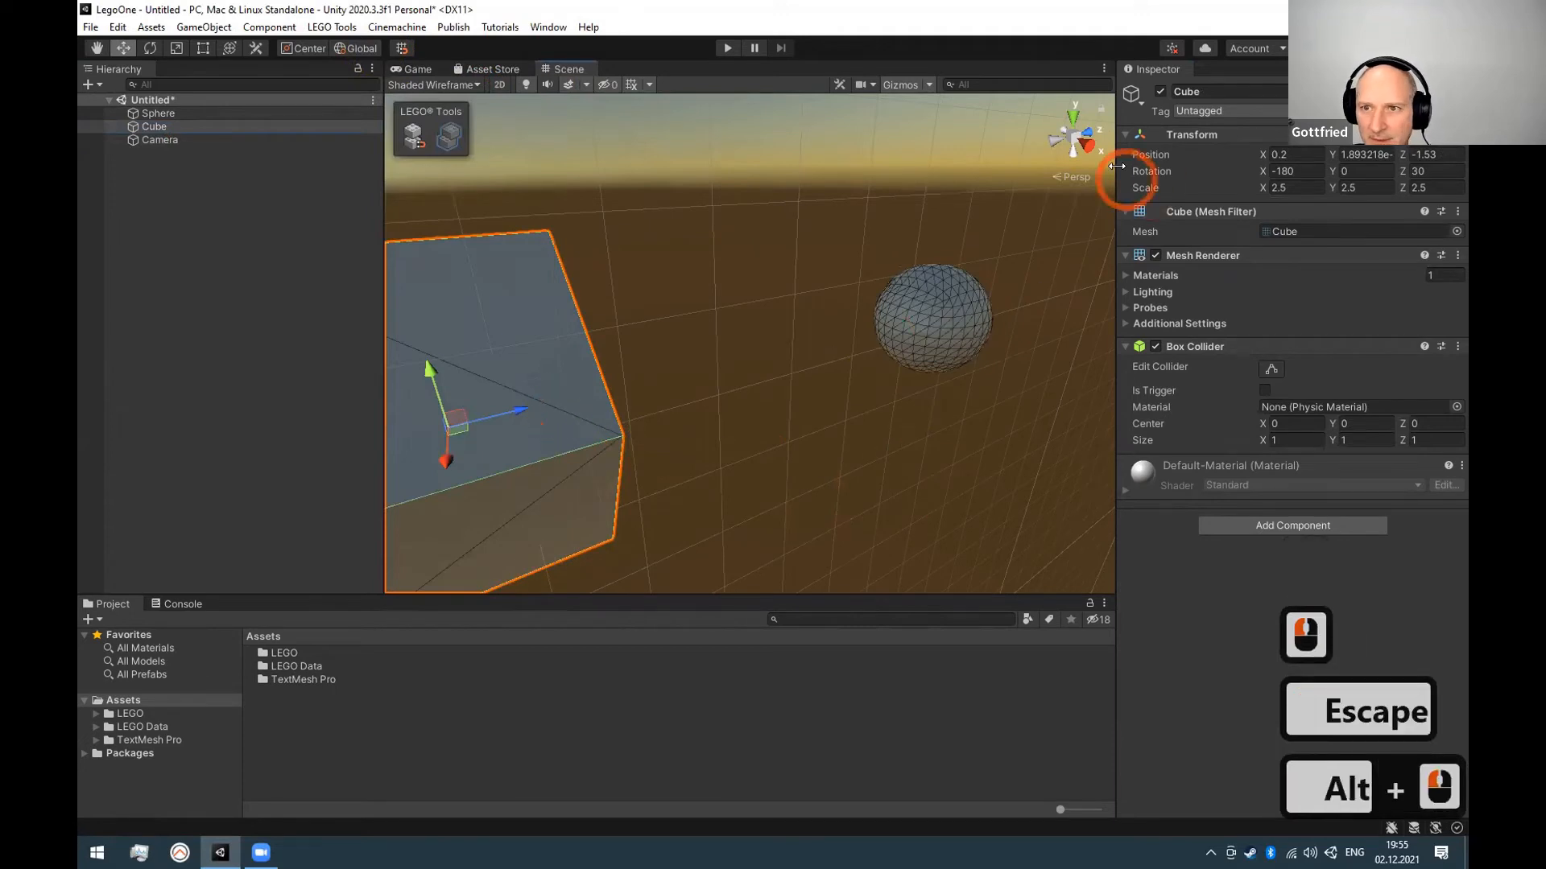
{"action": "right_click", "coordinate": [1189, 135]}
{"action": "left_click", "coordinate": [1225, 143]}
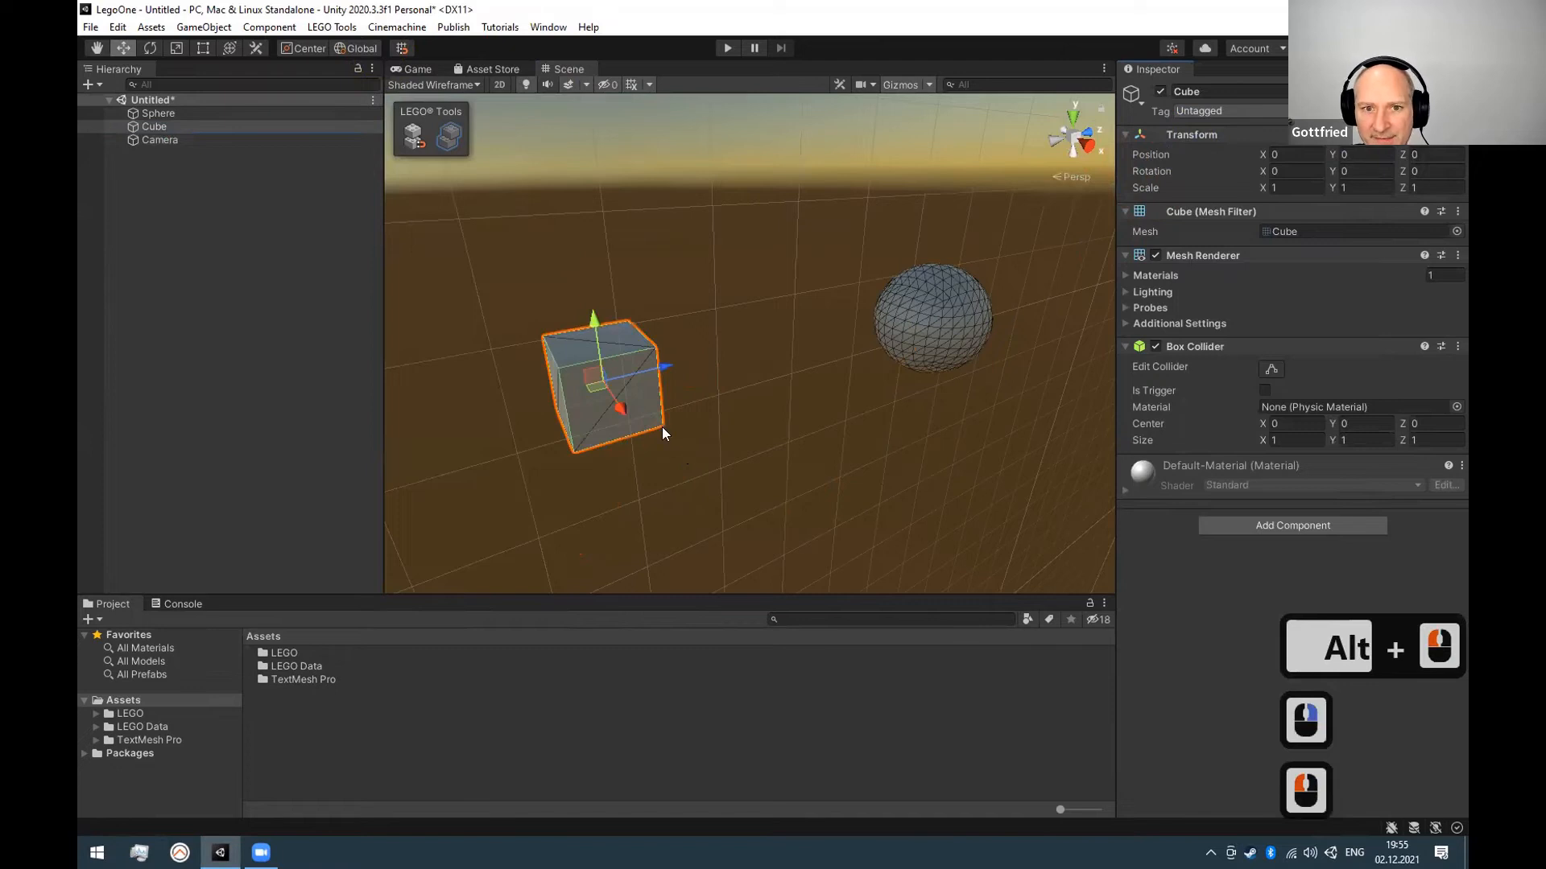
Move the Cube over to the Sphere and vertex-snap its lower corner onto a vertex of the Sphere.
{"action": "key", "text": "v"}
{"action": "left_click", "coordinate": [642, 407]}
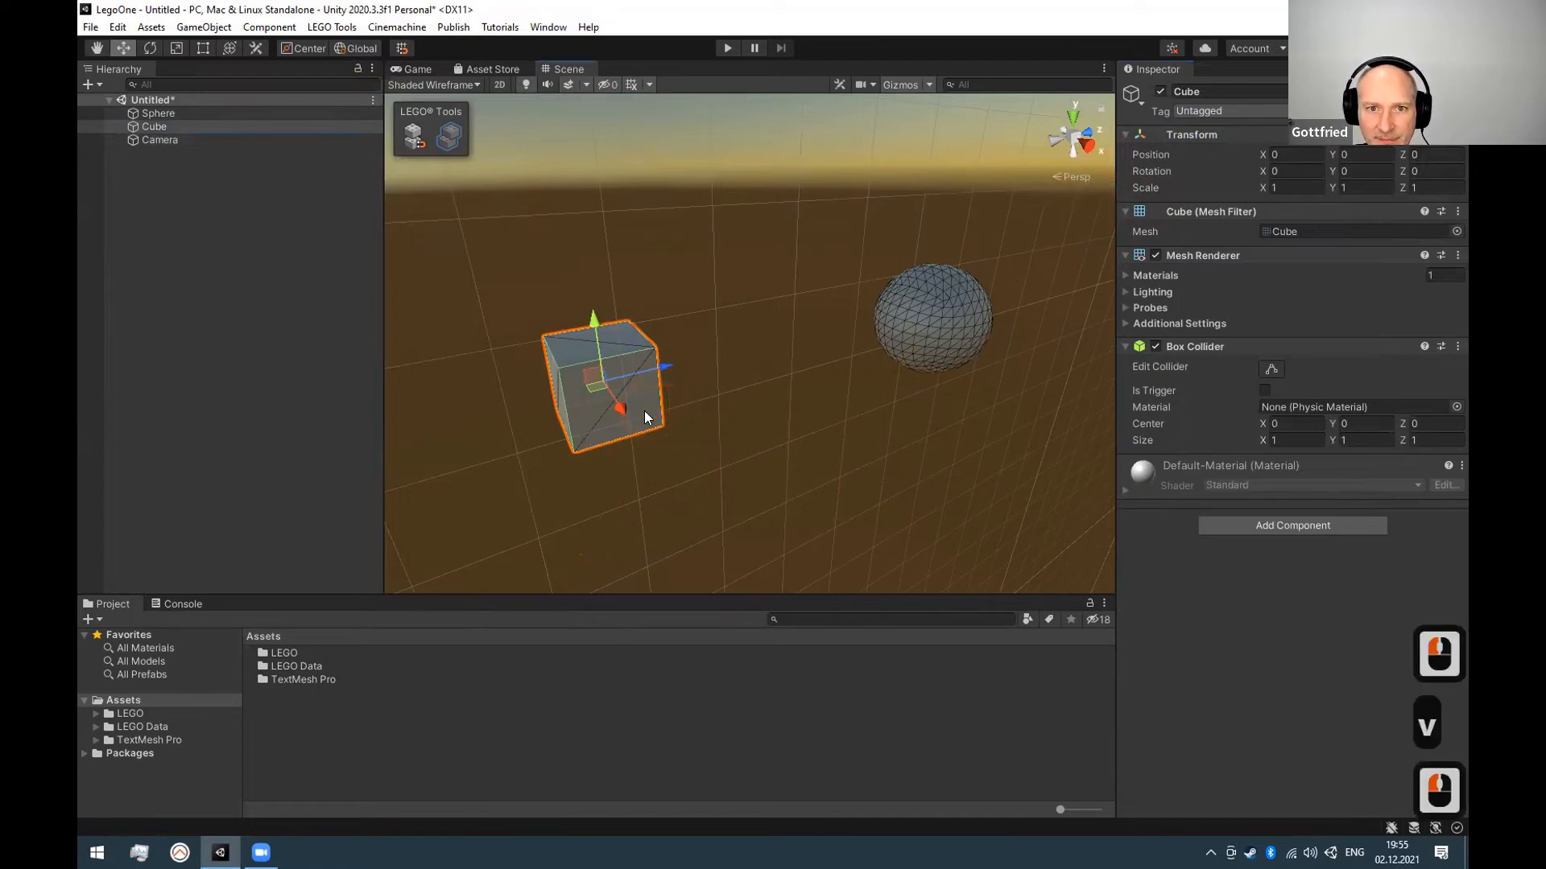
{"action": "left_click", "coordinate": [655, 425]}
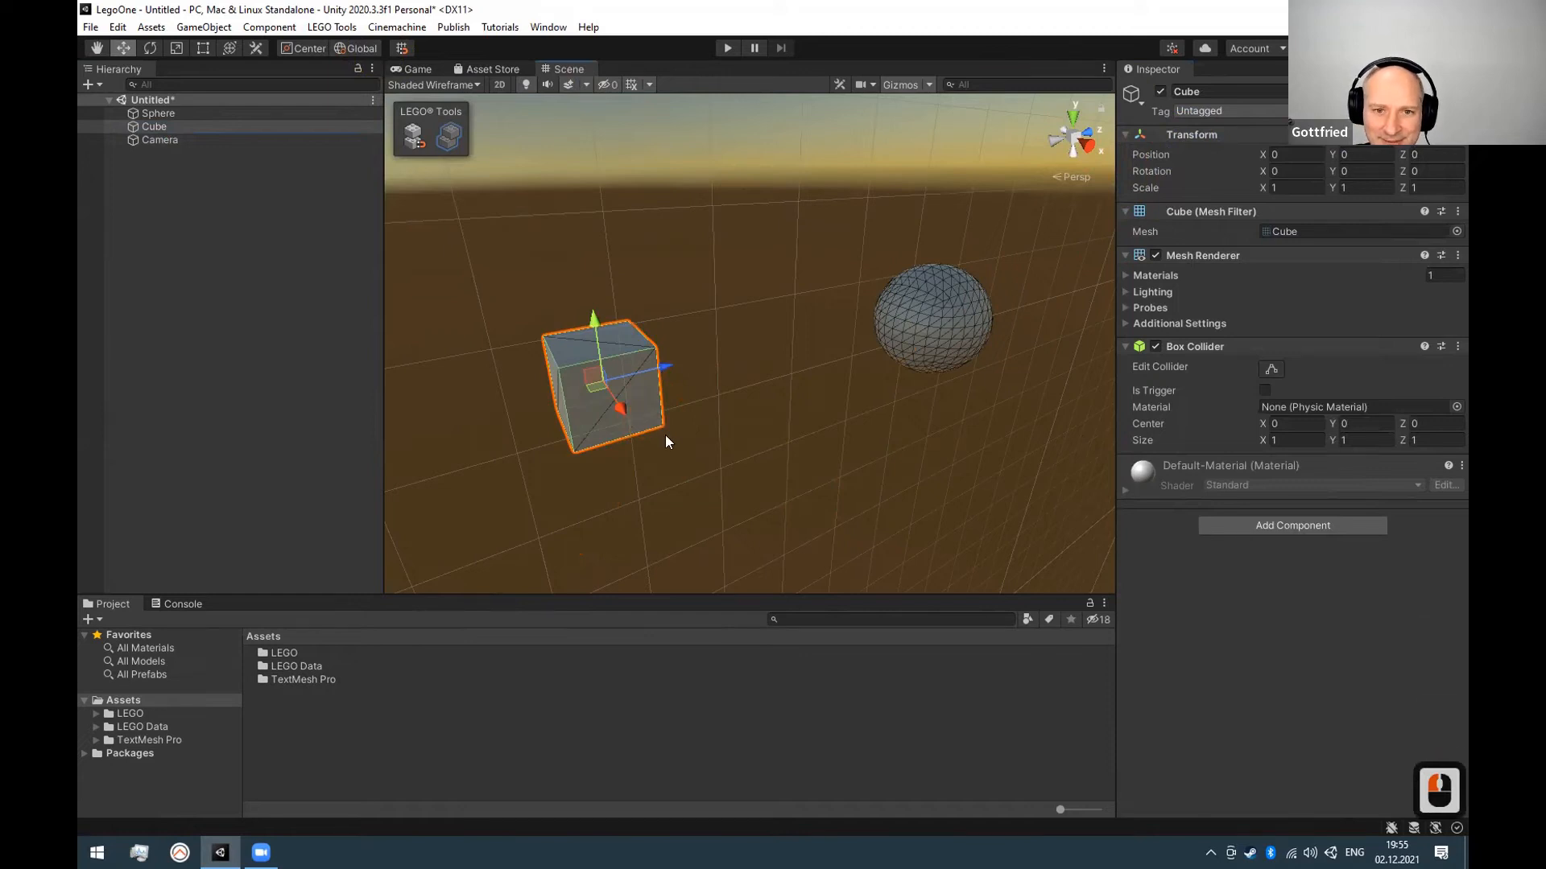
{"action": "left_click_drag", "start_coordinate": [624, 379], "coordinate": [1012, 324]}
{"action": "key", "text": "v"}
{"action": "middle_click_drag", "start_coordinate": [1012, 323], "coordinate": [810, 458]}
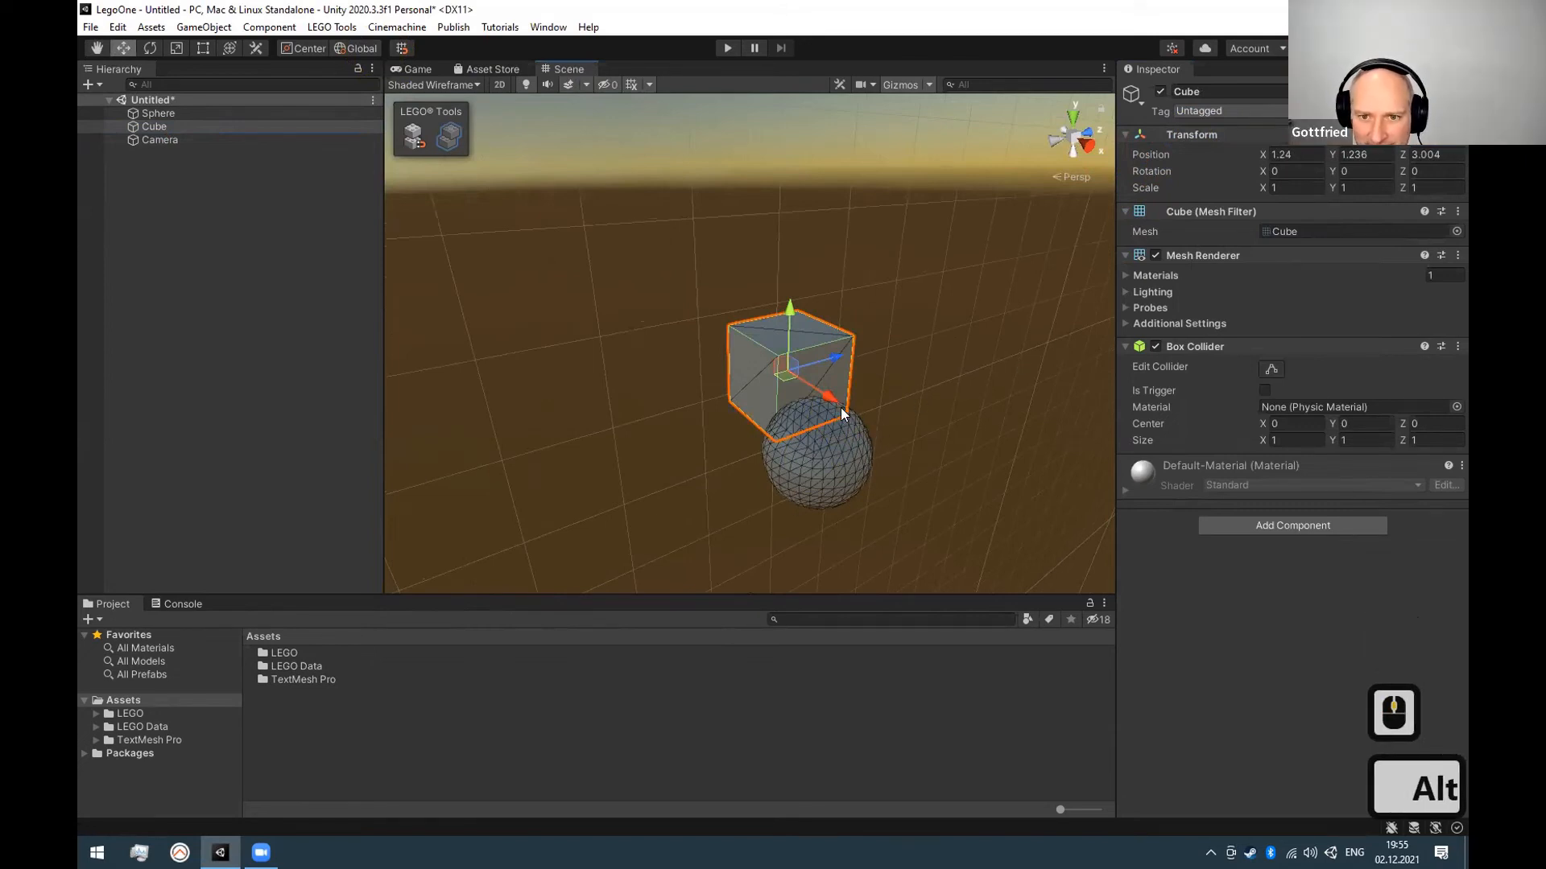
{"action": "key", "text": "v"}
{"action": "left_click_drag", "start_coordinate": [842, 415], "coordinate": [791, 428]}
Reselect the Cube and raise it along the Y axis to a height of about 2.207.
{"action": "left_click", "coordinate": [179, 129]}
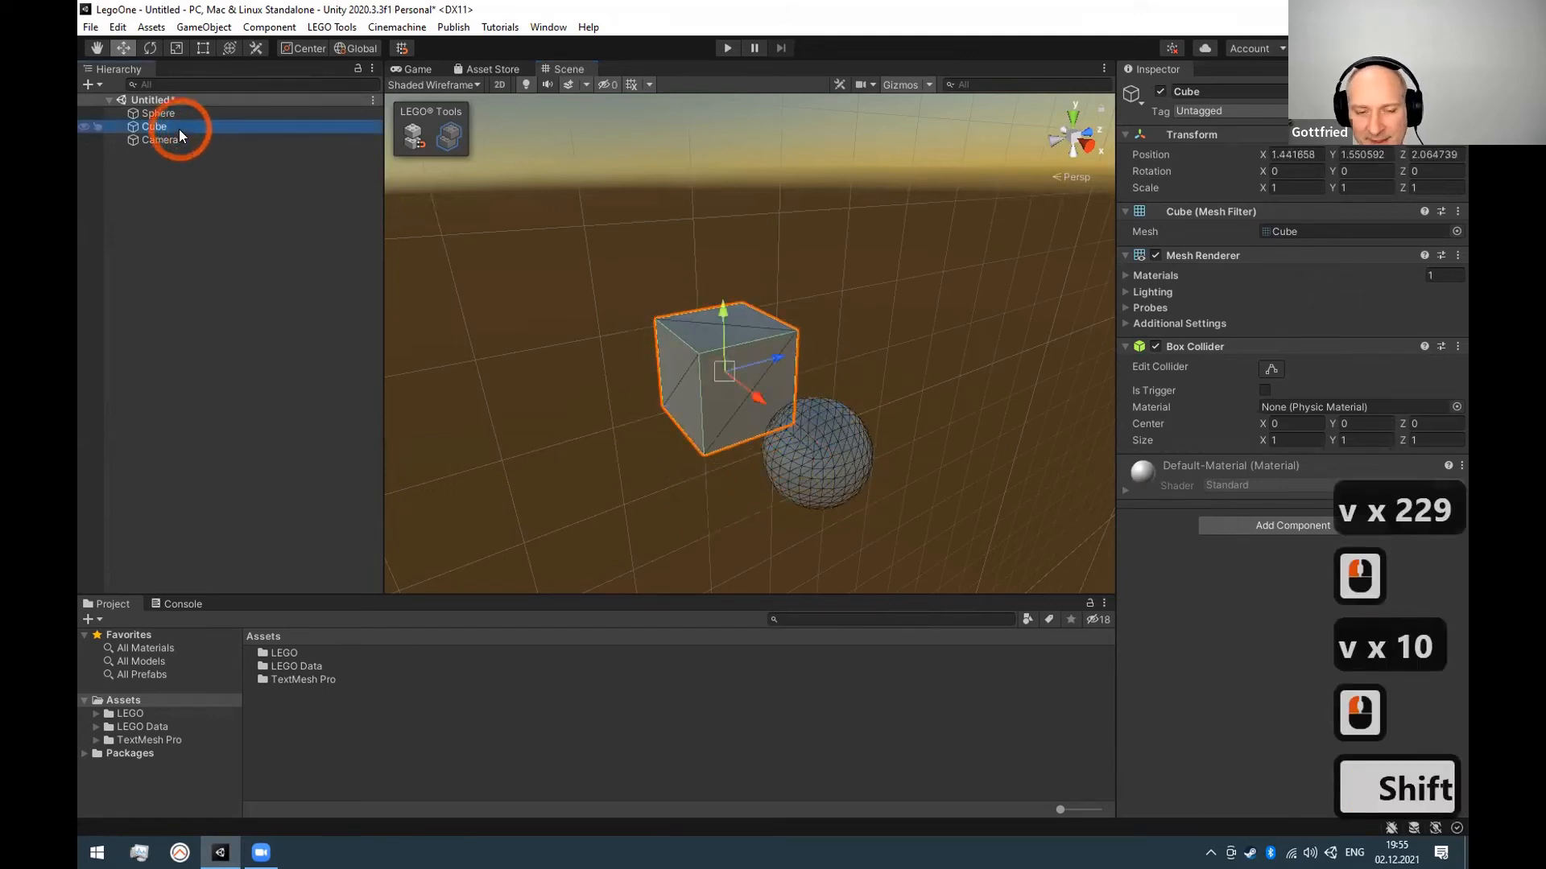
{"action": "key", "text": "shift+d"}
{"action": "key", "text": "w"}
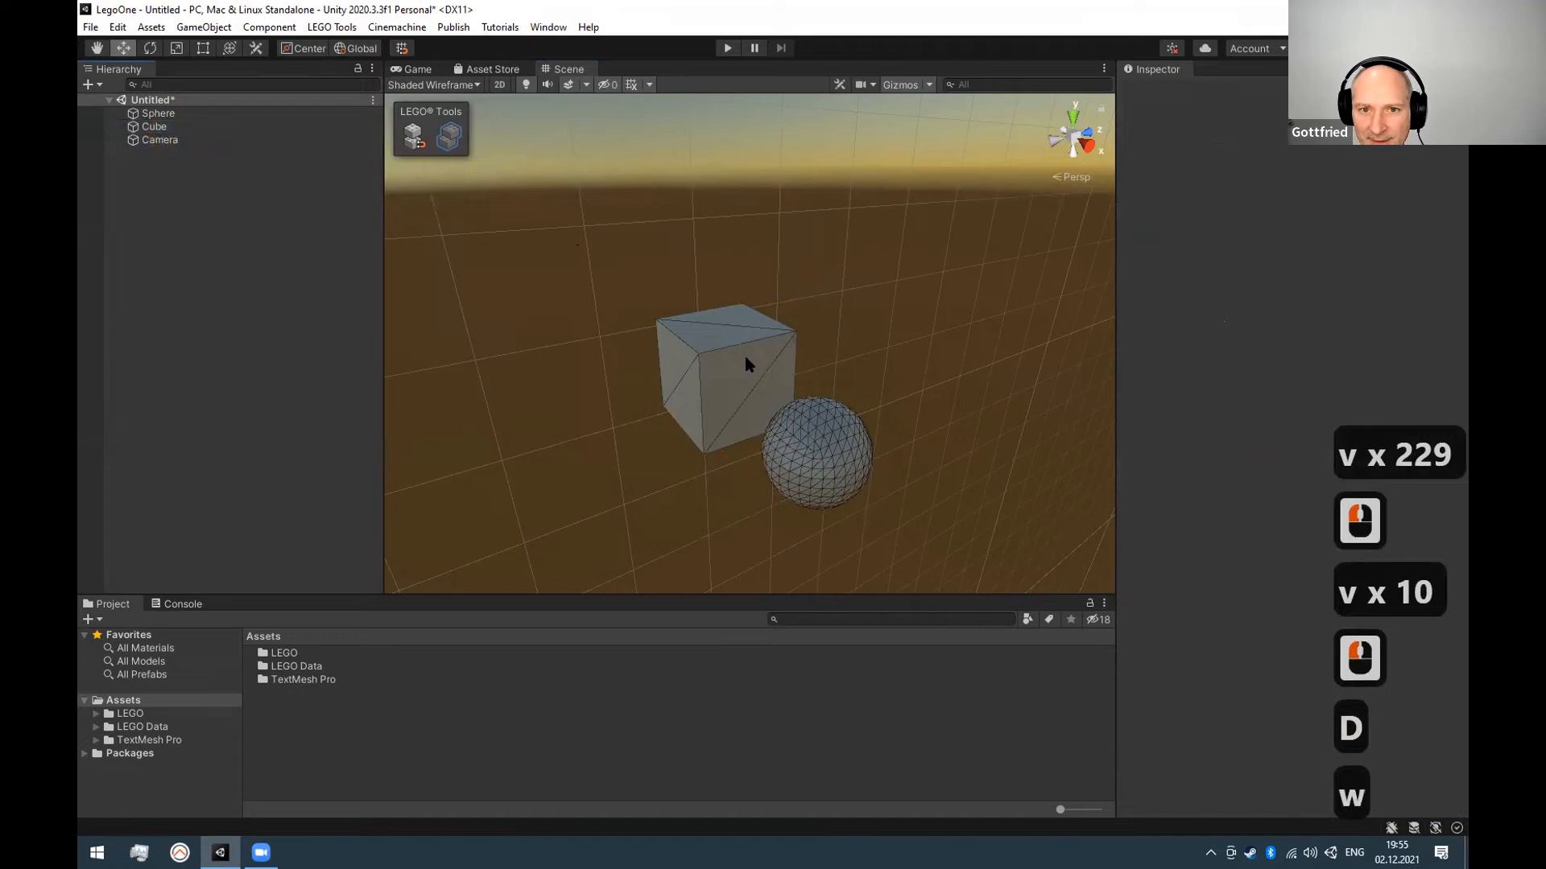
{"action": "key", "text": "e"}
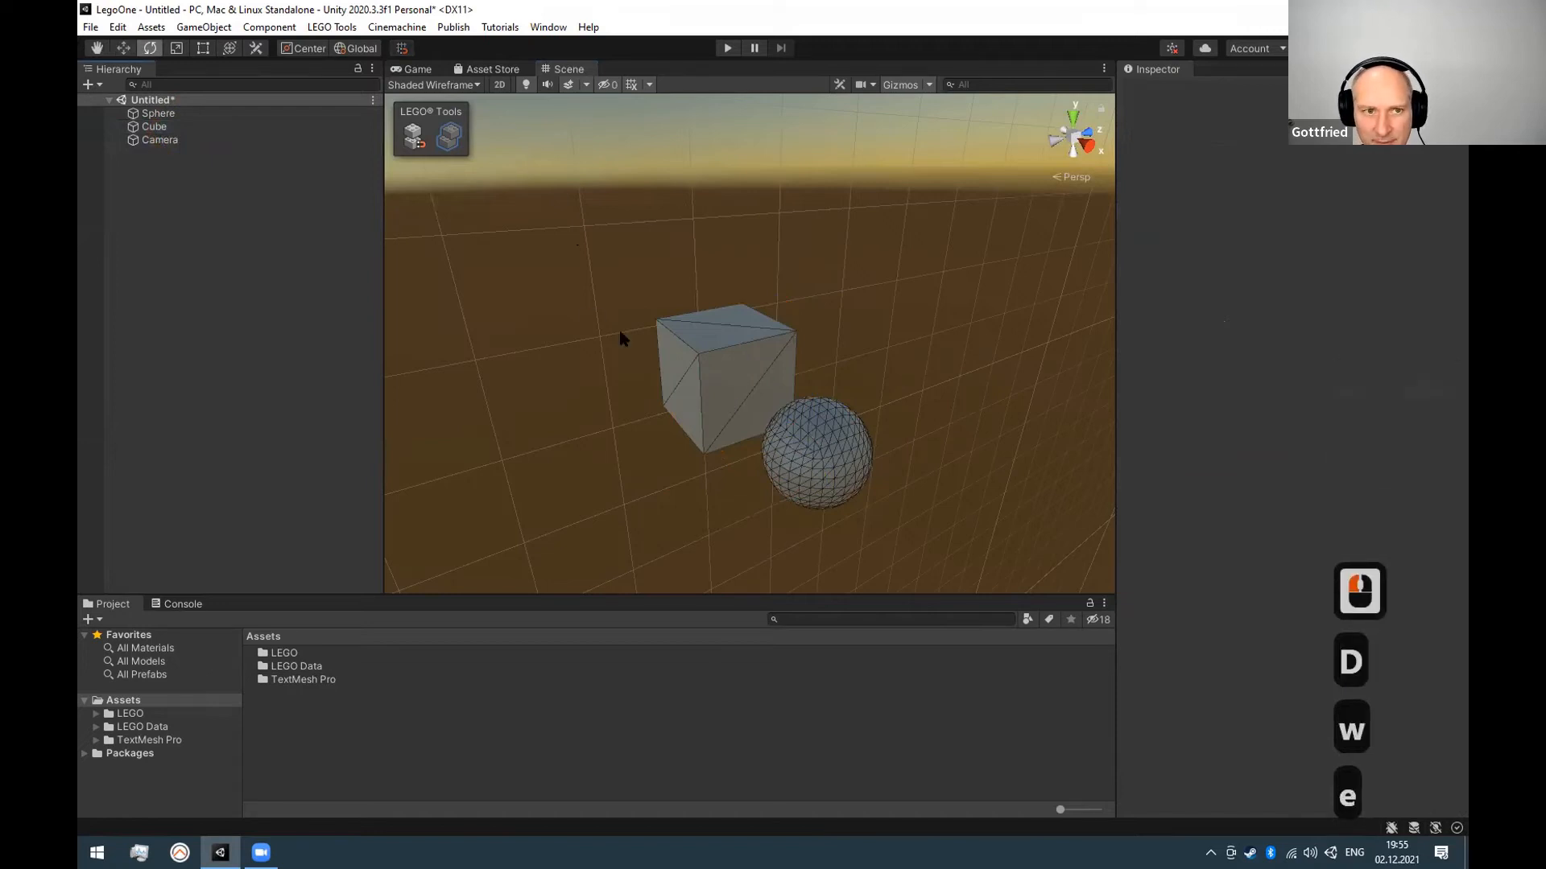
{"action": "left_click", "coordinate": [717, 383]}
{"action": "key", "text": "w"}
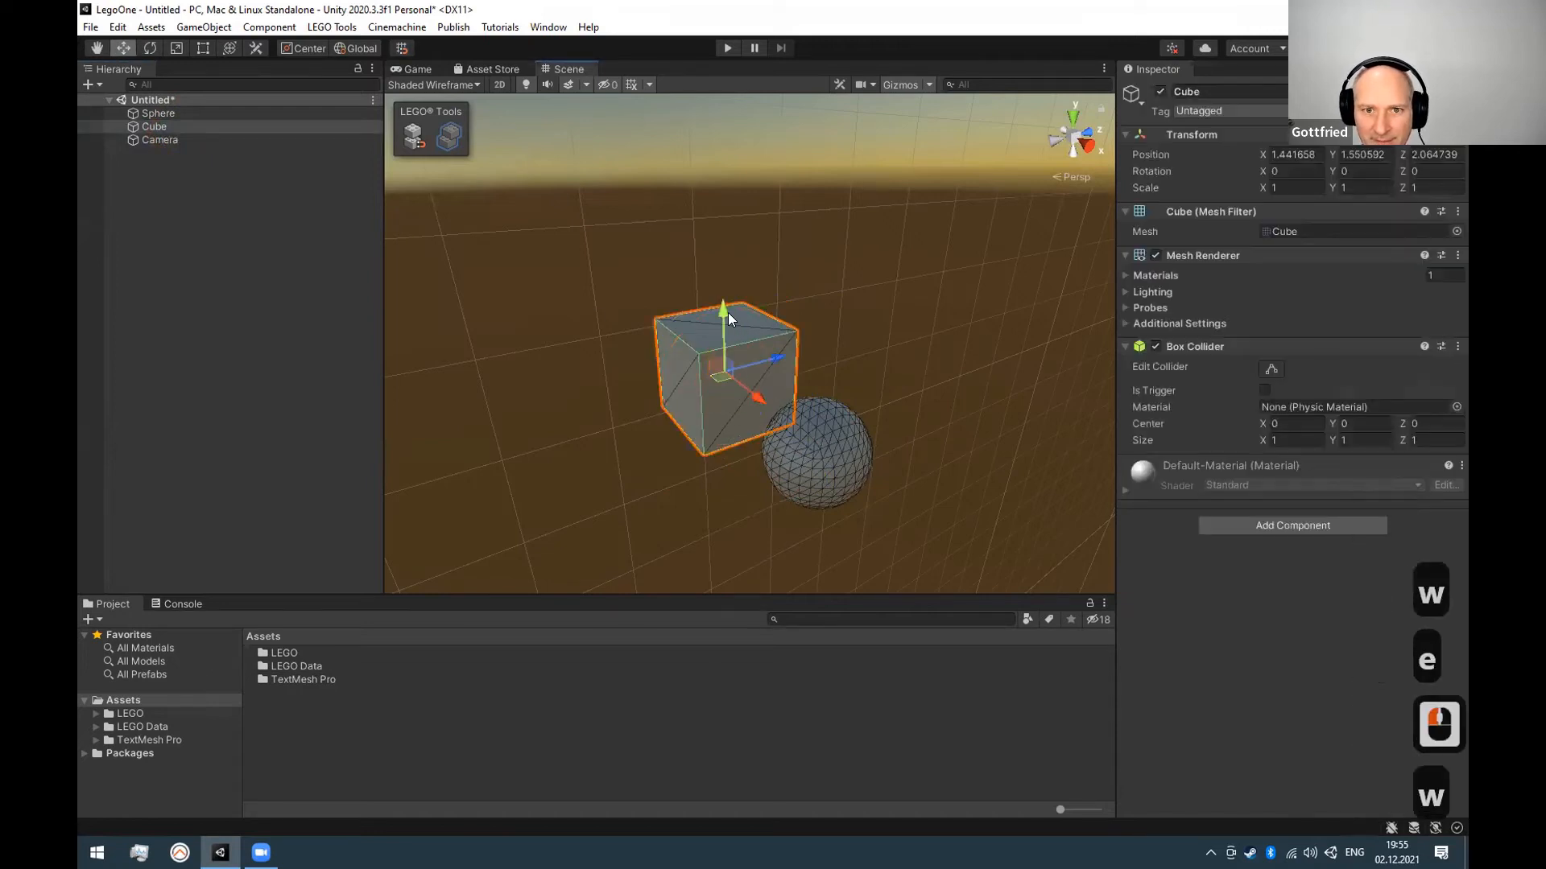
{"action": "left_click_drag", "start_coordinate": [728, 318], "coordinate": [712, 249]}
Duplicate the Cube and move the copy to about X 1.189, Y 3.022, Z 1.445.
{"action": "left_click", "coordinate": [170, 114]}
{"action": "left_click", "coordinate": [178, 127]}
{"action": "left_click", "coordinate": [177, 127]}
{"action": "key", "text": "ctrl+d"}
{"action": "left_click_drag", "start_coordinate": [716, 248], "coordinate": [665, 160]}
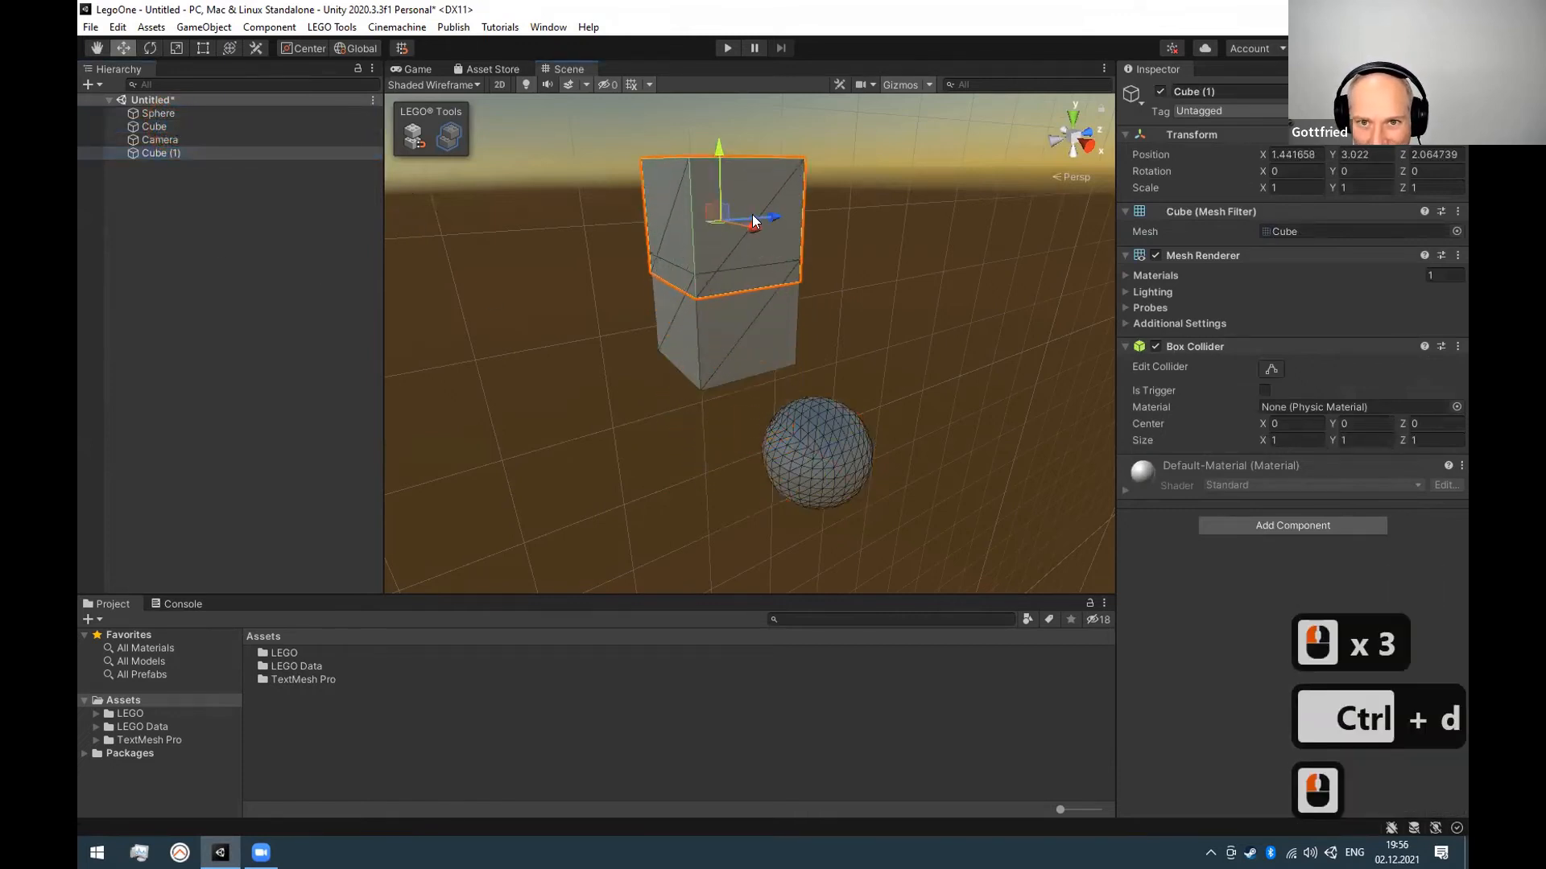
{"action": "left_click_drag", "start_coordinate": [768, 218], "coordinate": [723, 290]}
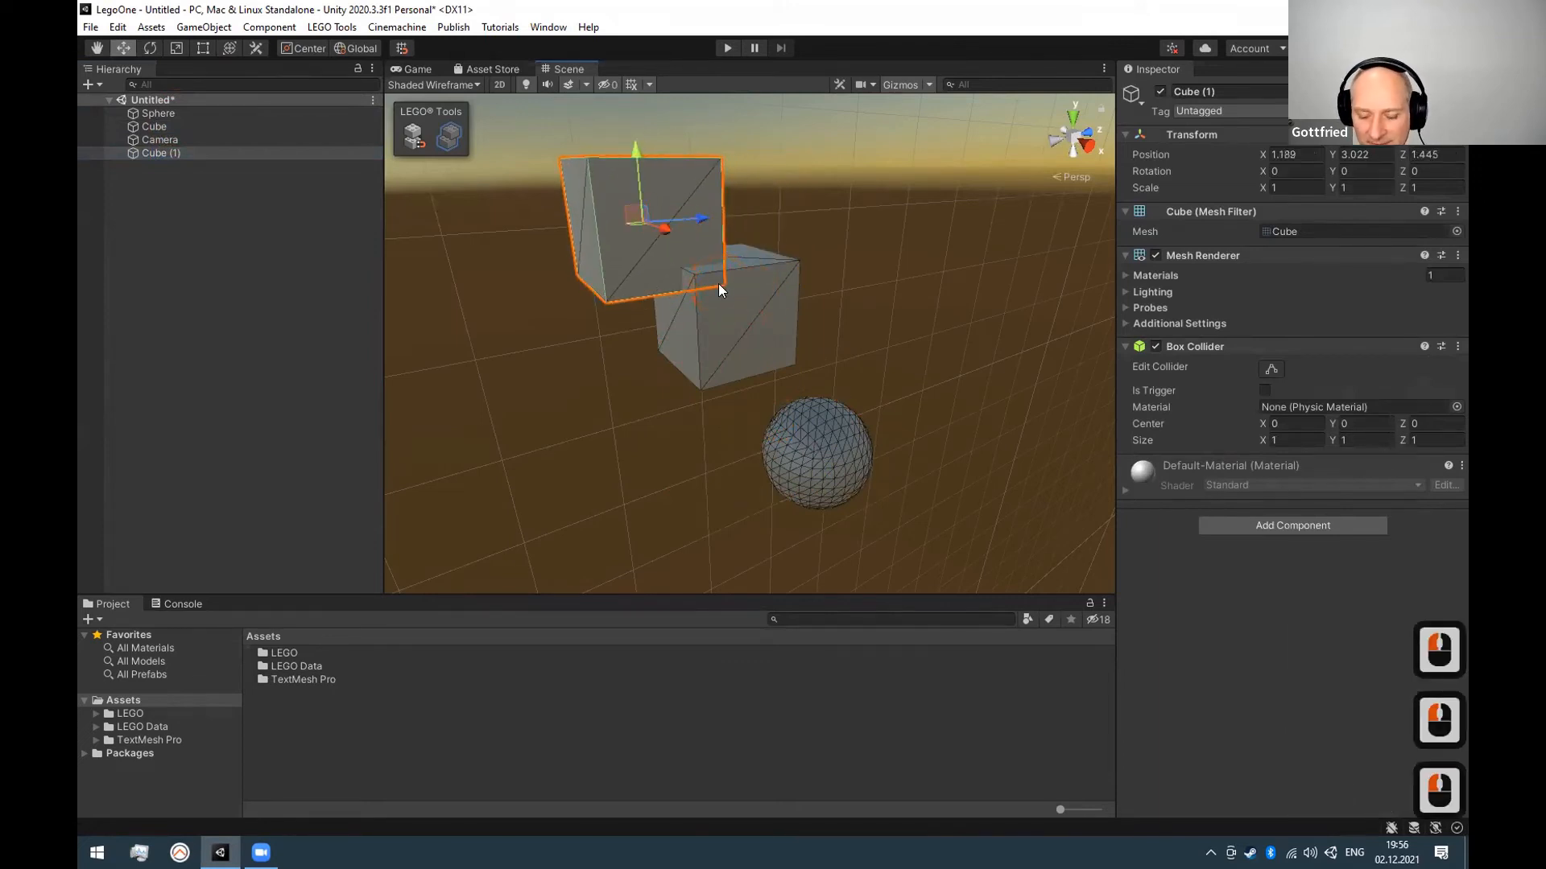
Vertex-snap a lower corner of the duplicated cube onto a vertex of the Sphere.
{"action": "key", "text": "v"}
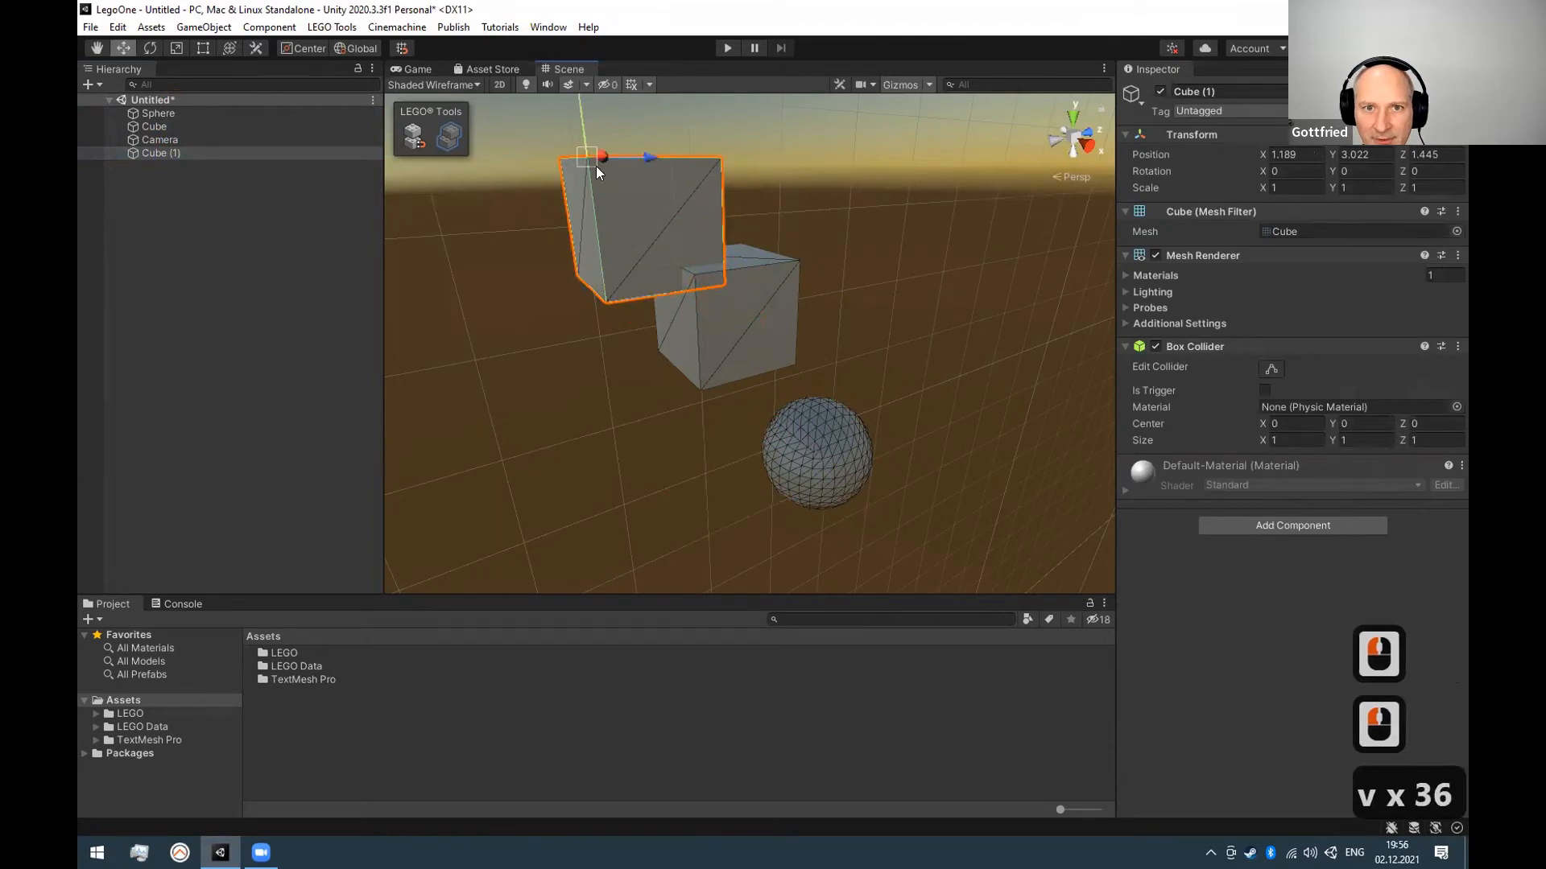
{"action": "left_click_drag", "start_coordinate": [726, 284], "coordinate": [798, 417]}
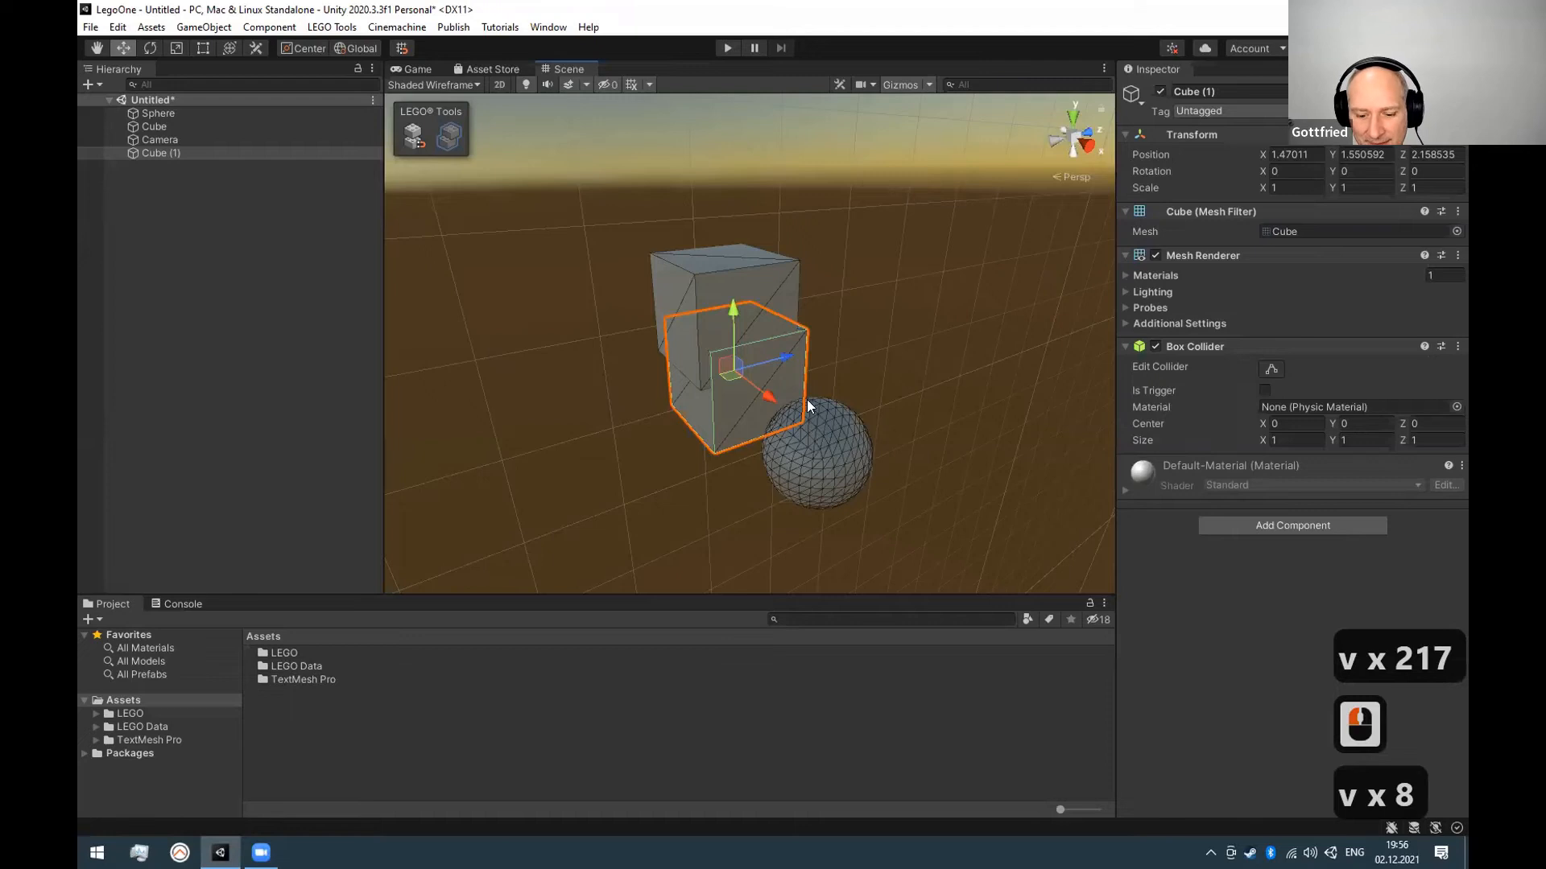
Try to use a corner vertex of the duplicated cube as the pivot while the Rotate tool is active.
{"action": "key", "text": "e"}
{"action": "key", "text": "v"}
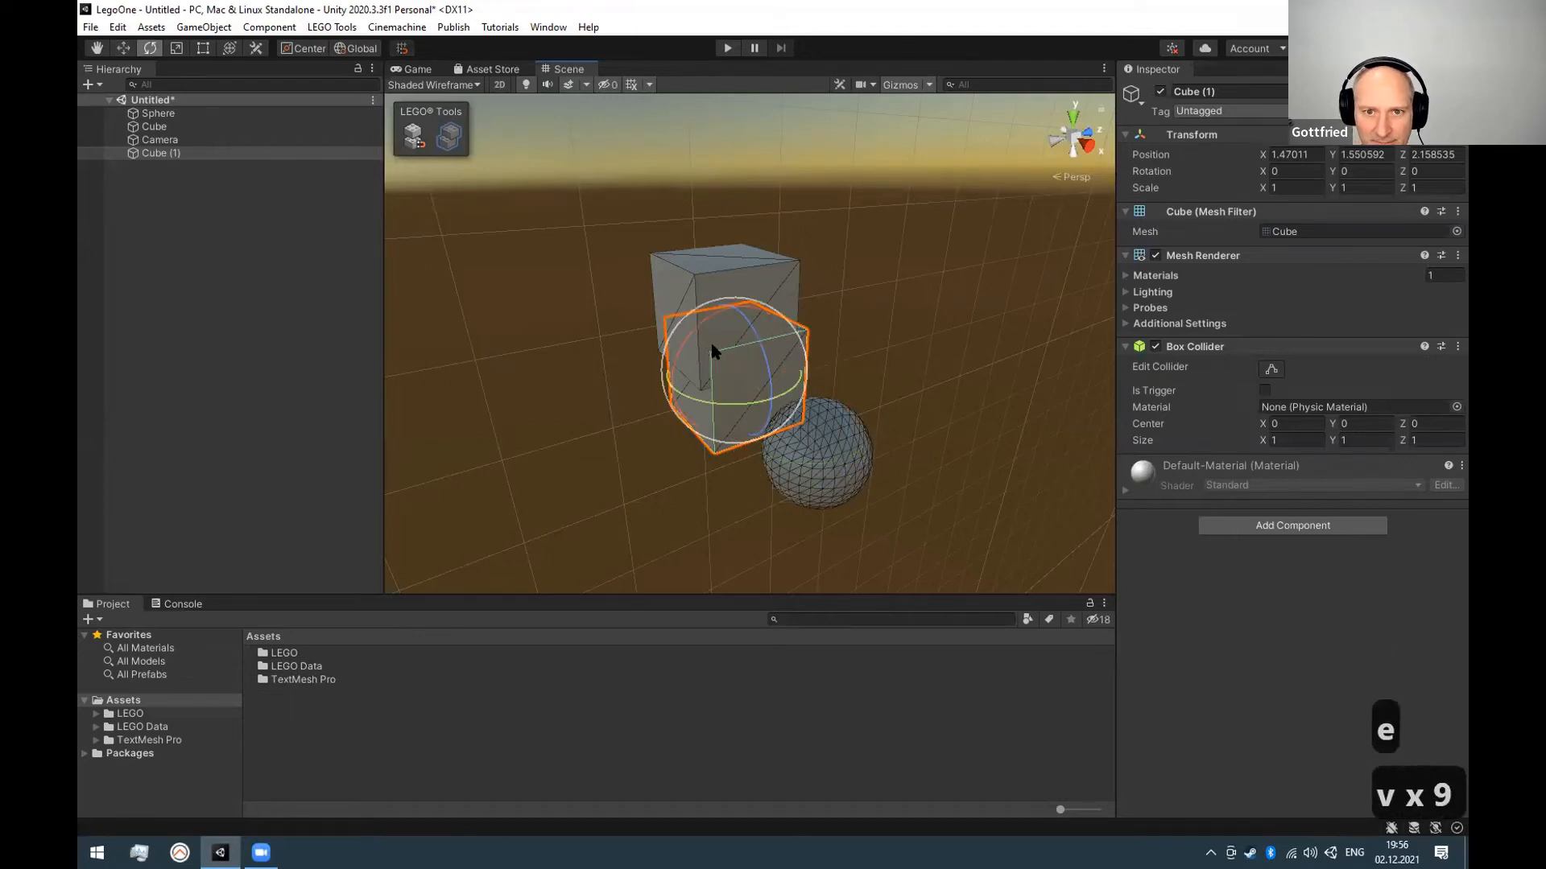
{"action": "left_click", "coordinate": [713, 374]}
{"action": "key", "text": "v"}
{"action": "left_click", "coordinate": [712, 349]}
{"action": "key", "text": "v"}
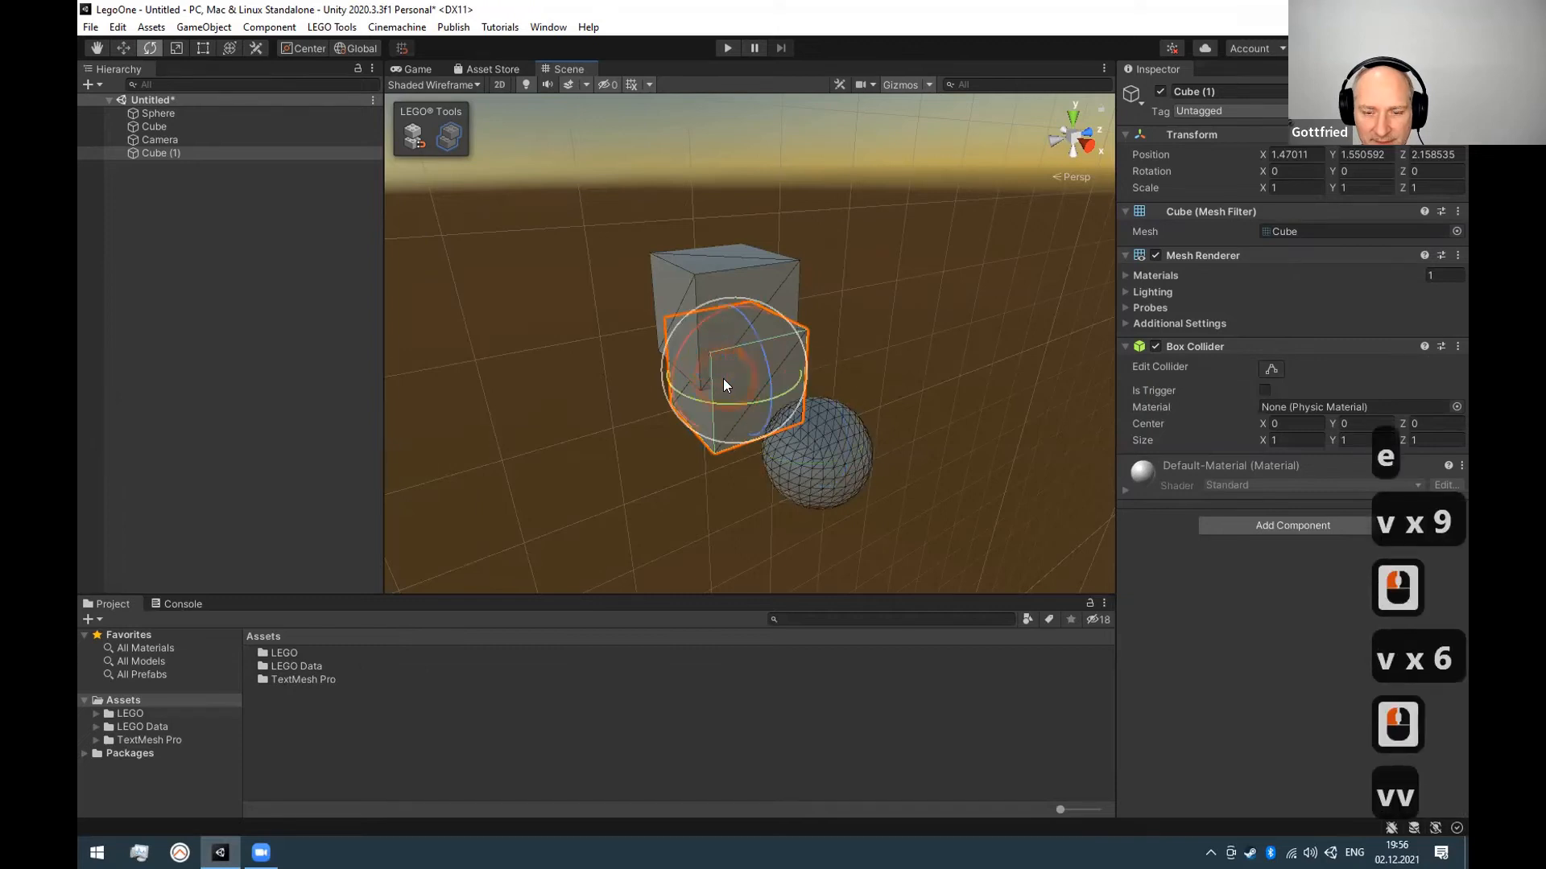
Lock the duplicated cube's pivot to its bottom front corner vertex, rotate the cube slightly around it and scale it uniformly to about 1.316.
{"action": "key", "text": "w"}
{"action": "key", "text": "v"}
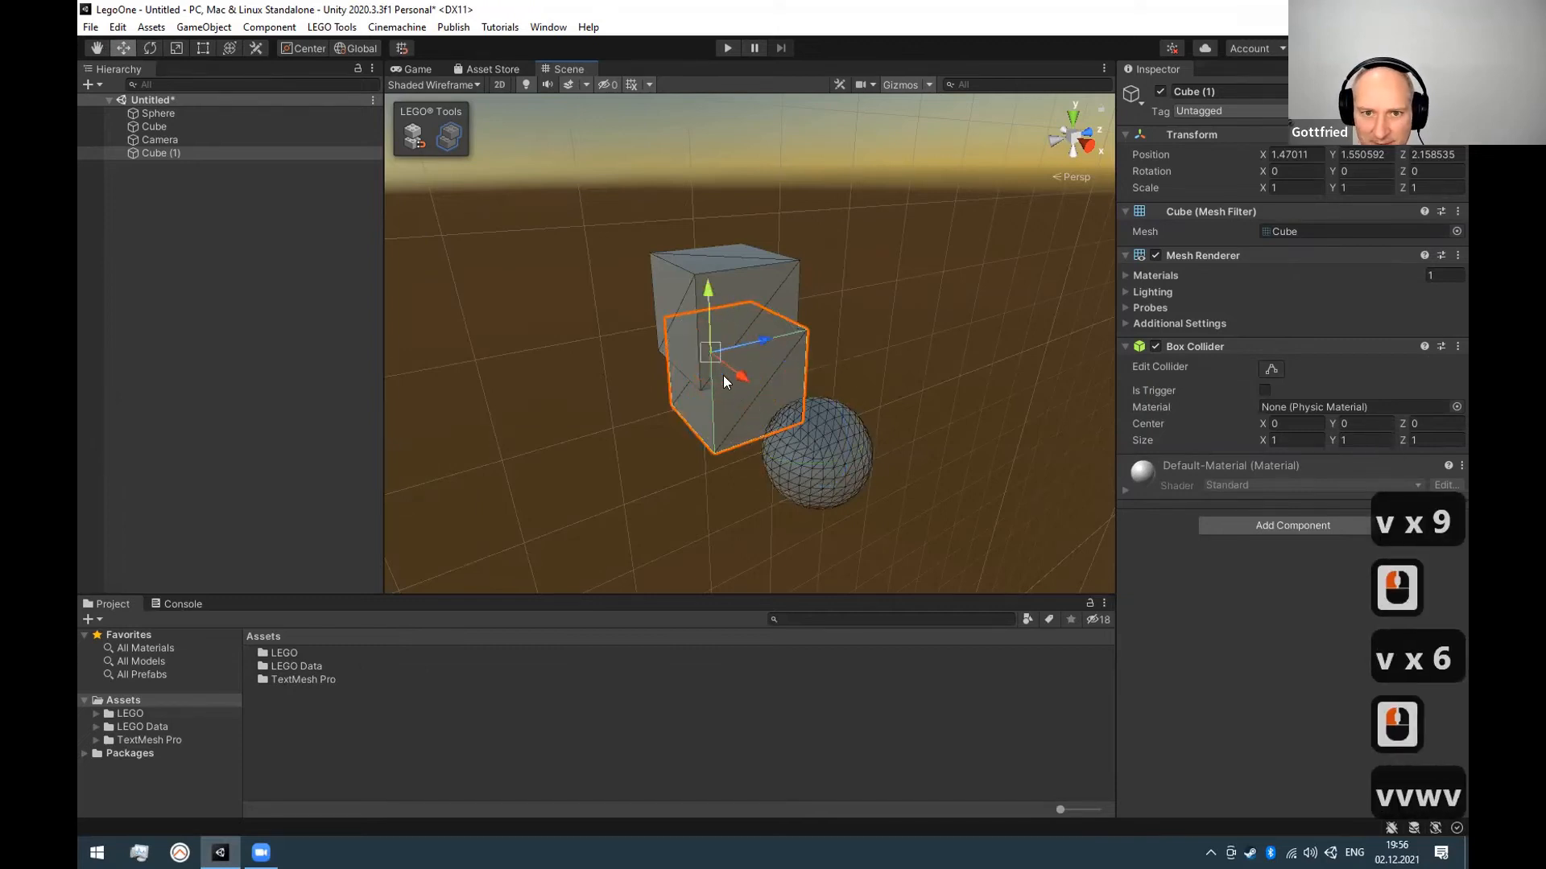
{"action": "key", "text": "shift+v"}
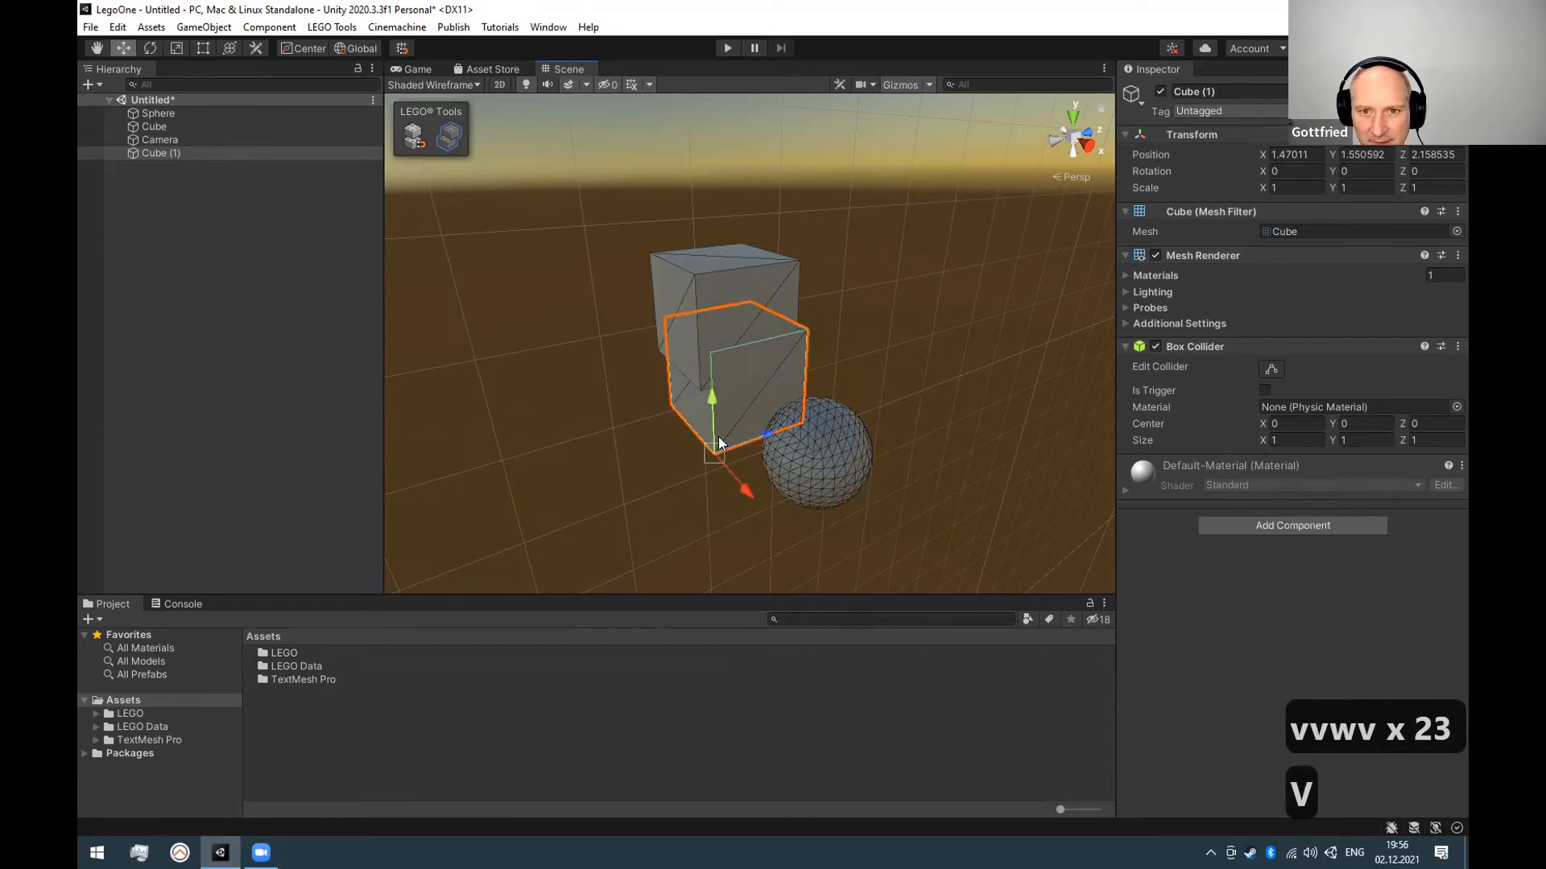
{"action": "key", "text": "e"}
{"action": "left_click_drag", "start_coordinate": [694, 402], "coordinate": [731, 443]}
{"action": "key", "text": "r"}
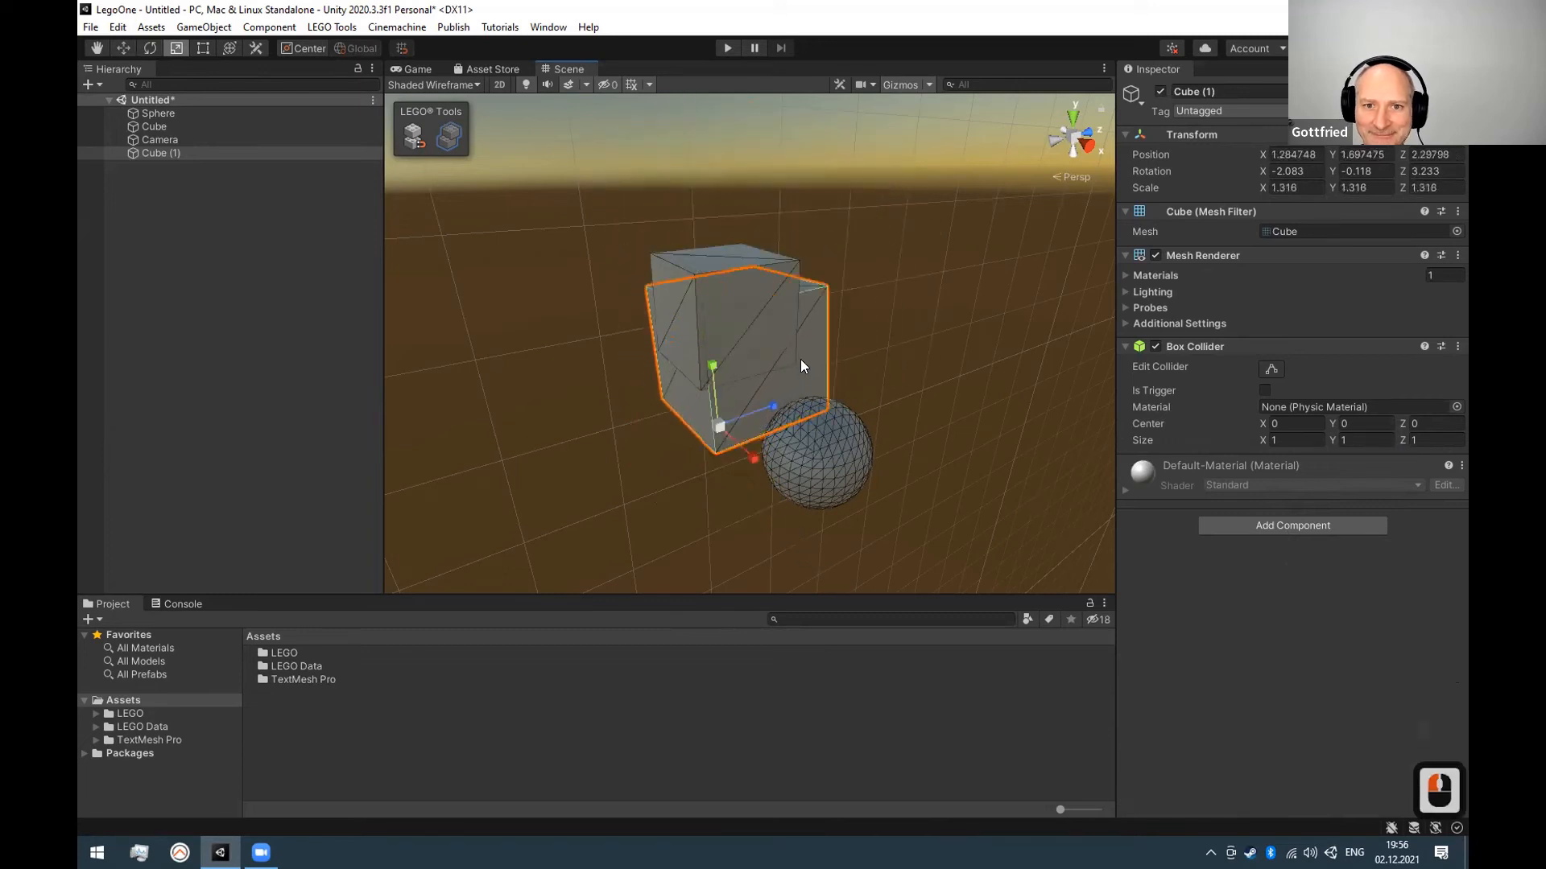
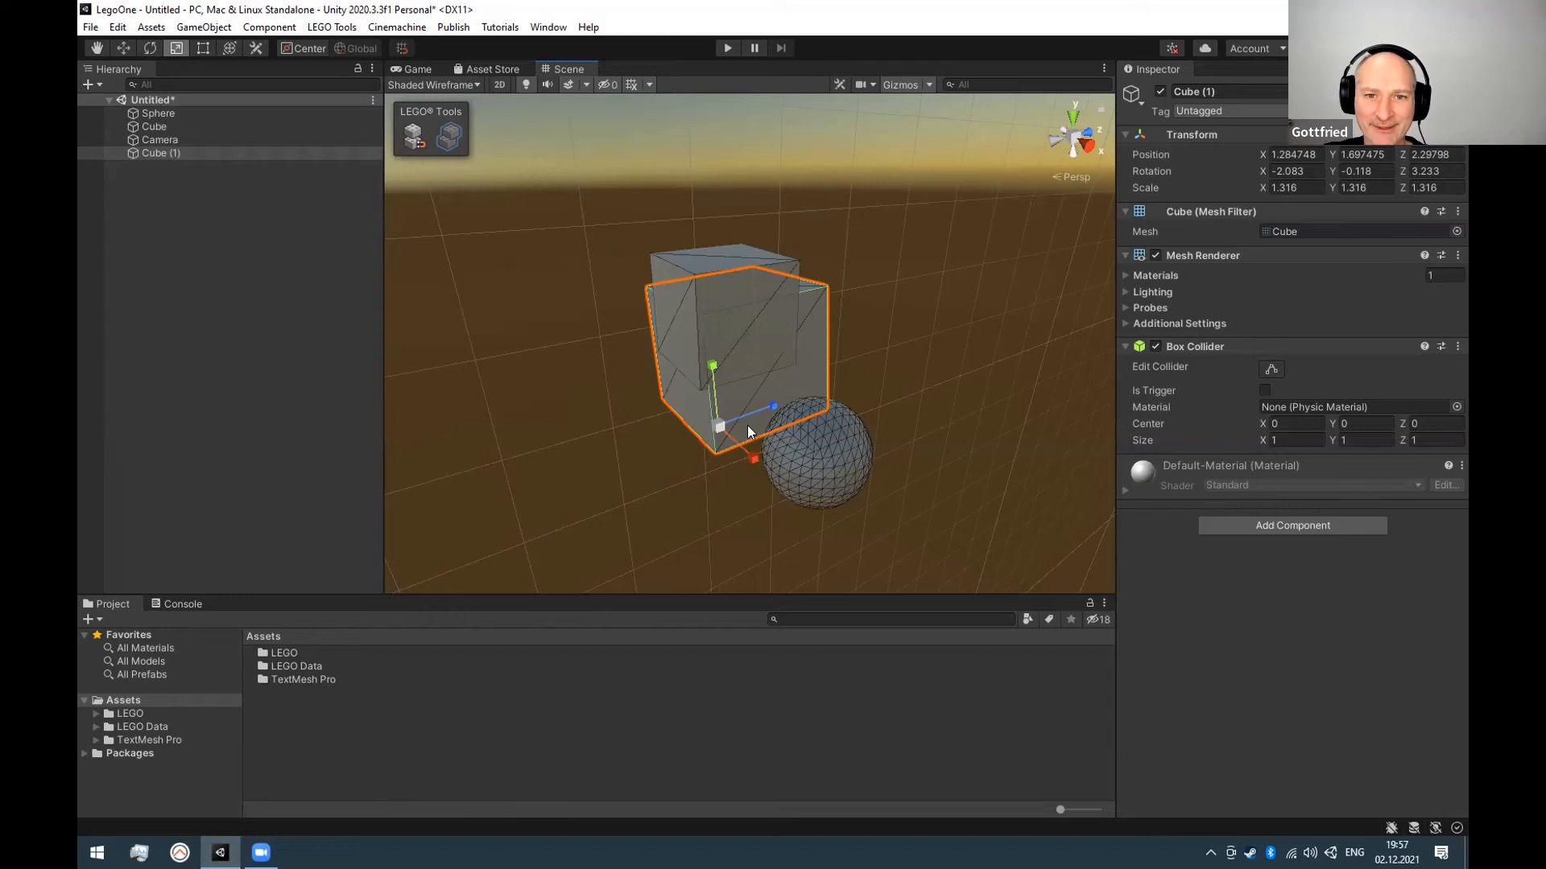
Select the original Cube and try to lock its pivot to a top corner vertex.
{"action": "left_click_drag", "start_coordinate": [748, 432], "coordinate": [680, 440], "text": "alt"}
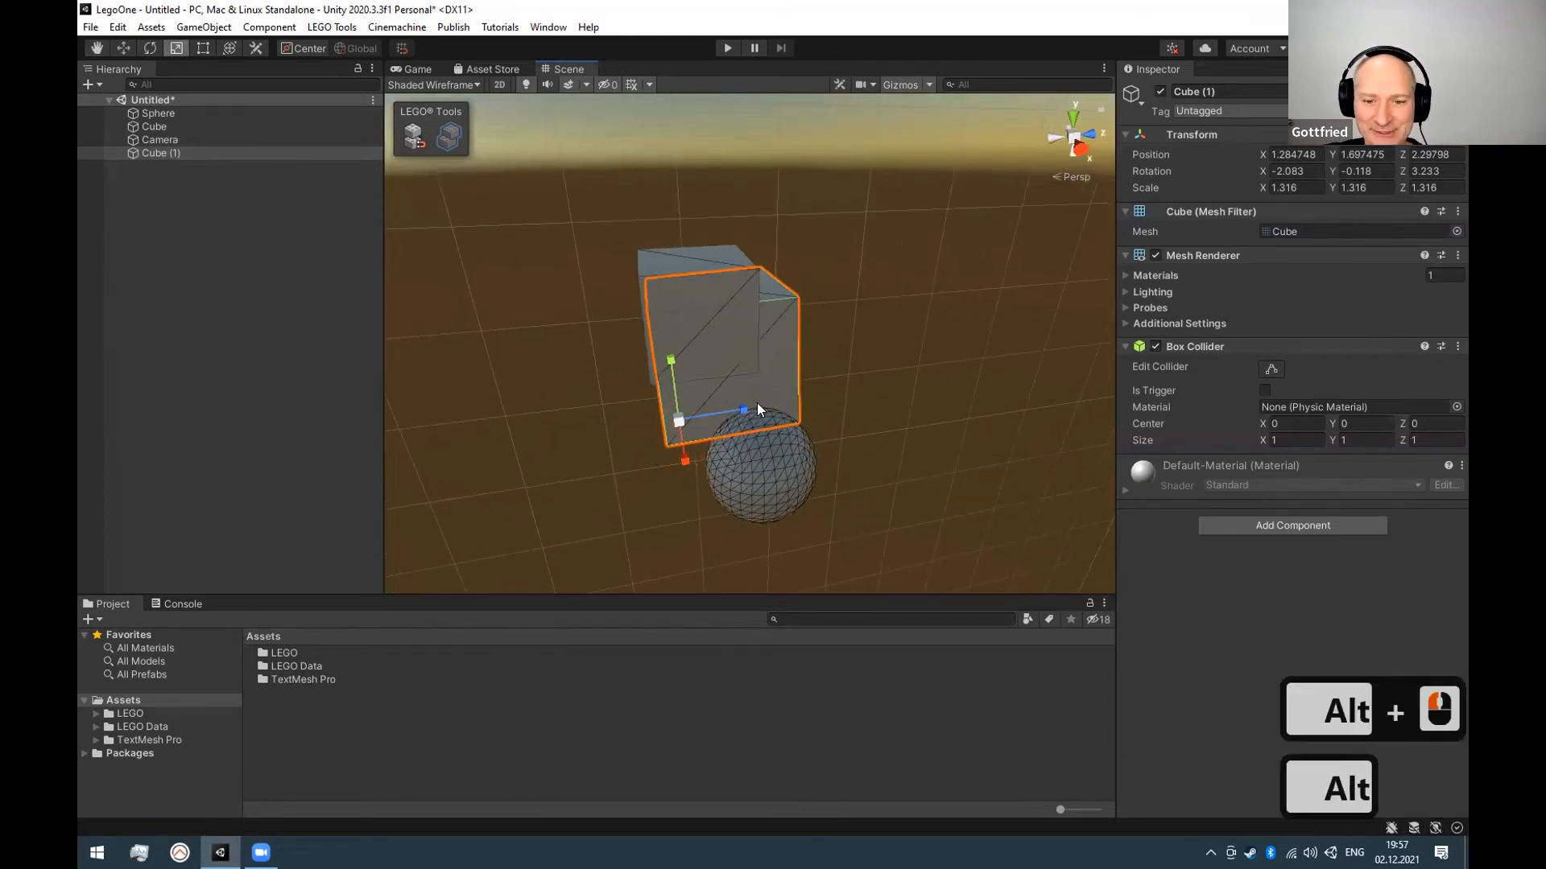
{"action": "left_click", "coordinate": [743, 358]}
{"action": "left_click_drag", "start_coordinate": [630, 406], "coordinate": [811, 403], "text": "alt"}
{"action": "key", "text": "shift"}
{"action": "key", "text": "v"}
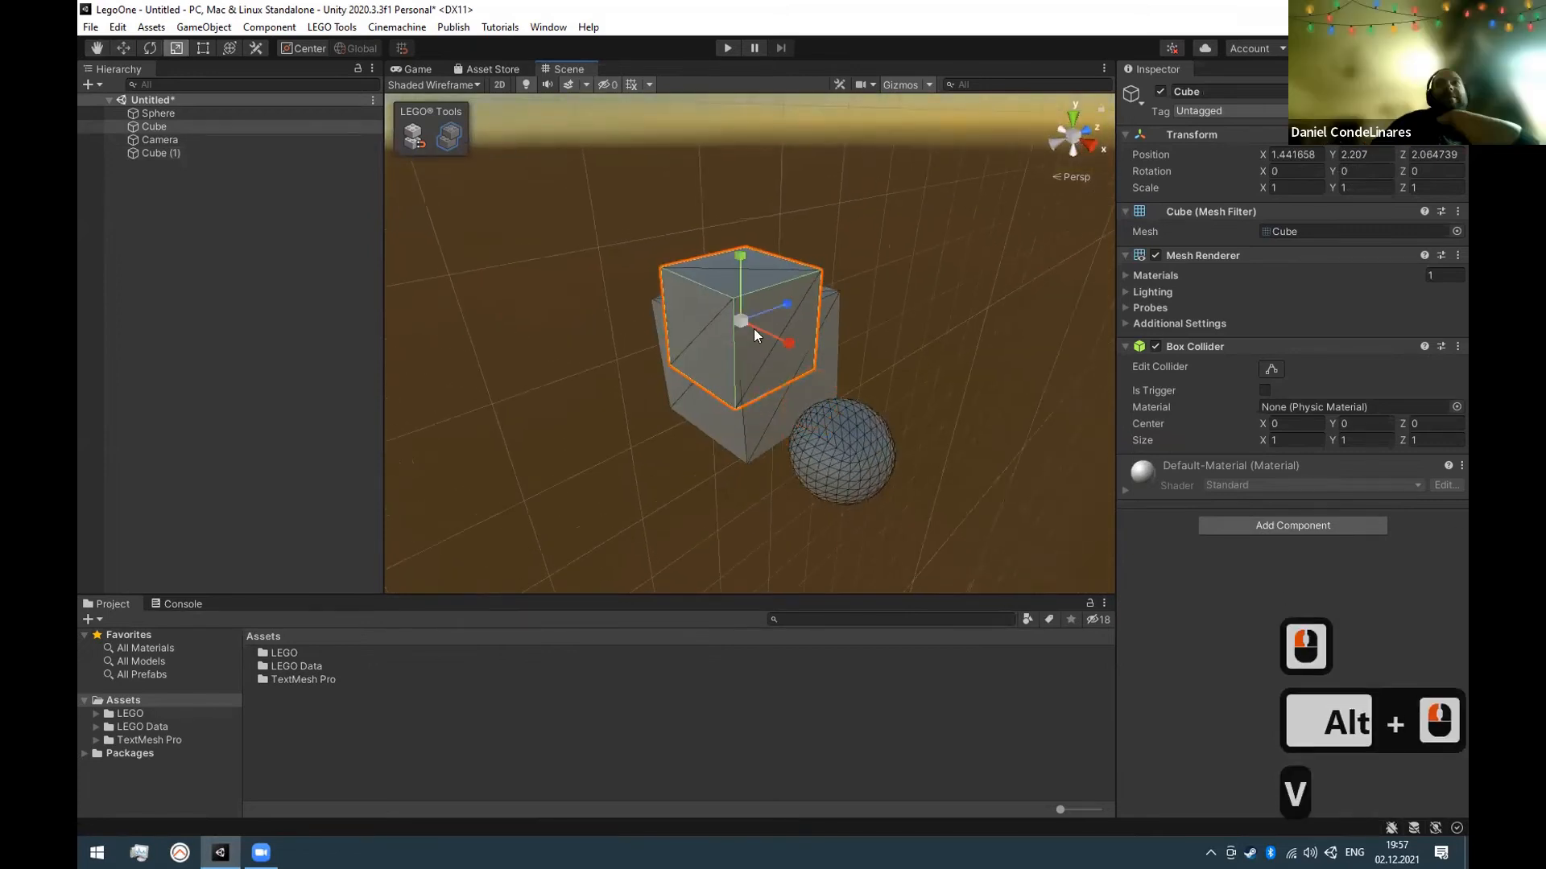
{"action": "left_click_drag", "start_coordinate": [785, 262], "coordinate": [744, 269]}
{"action": "key", "text": "v"}
{"action": "key", "text": "w"}
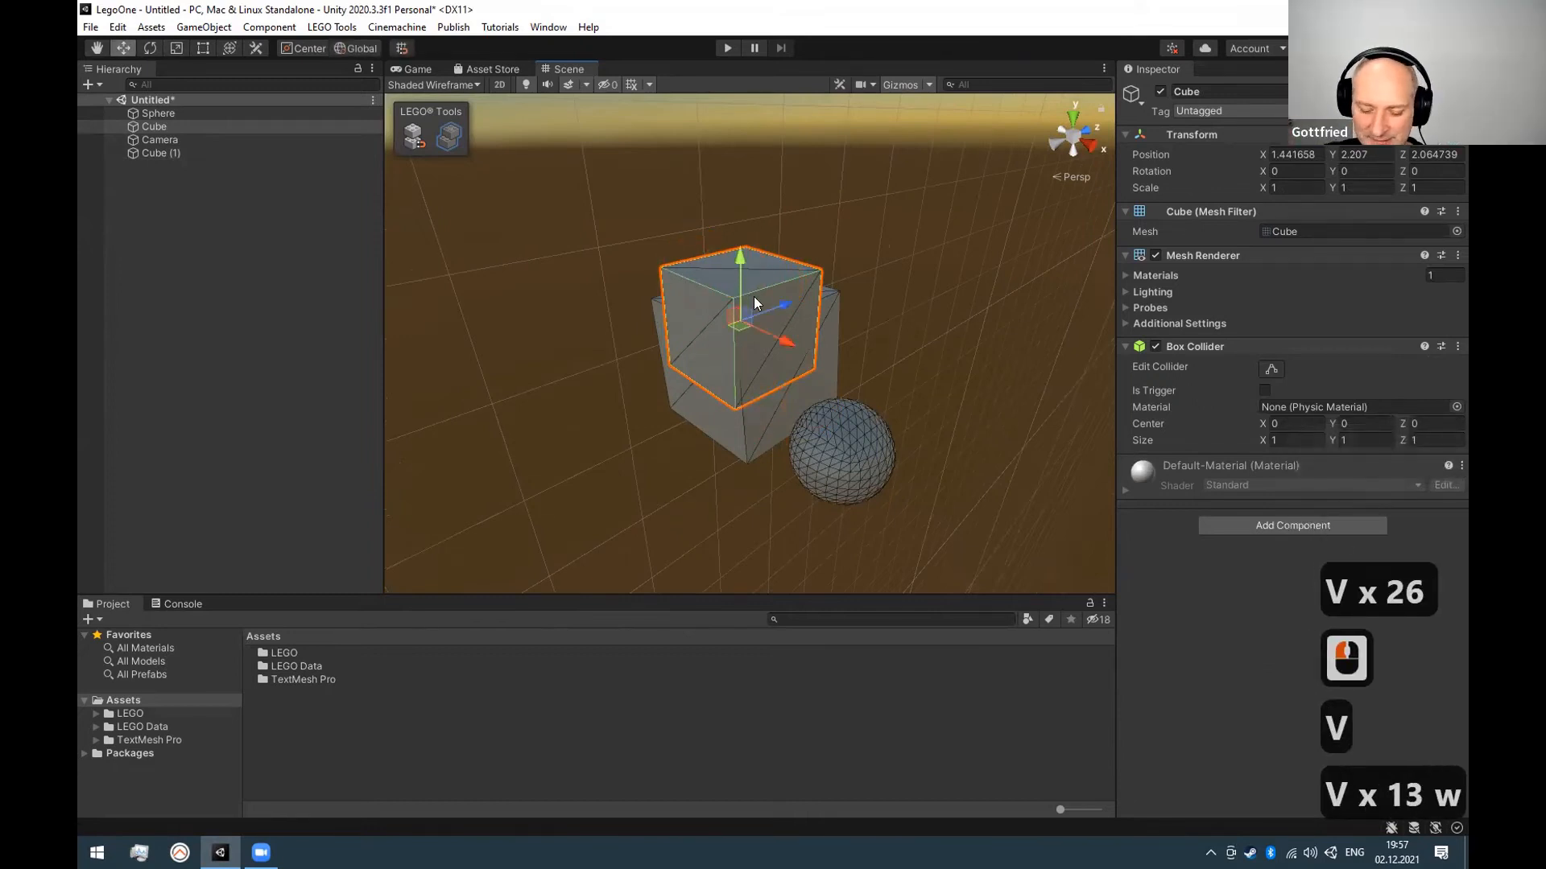
{"action": "key", "text": "shift"}
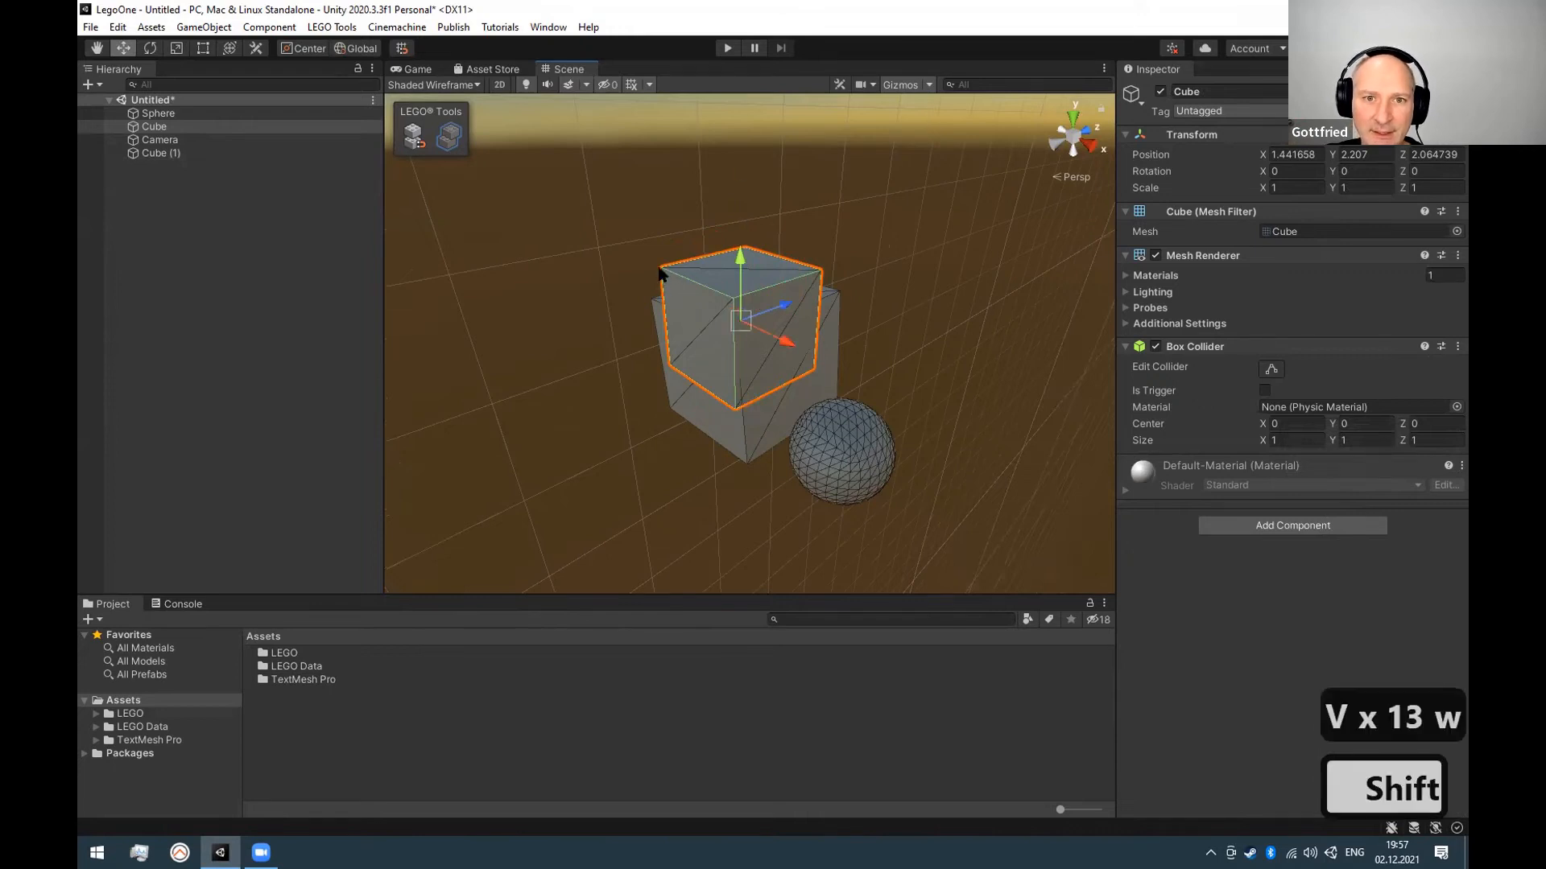
{"action": "key", "text": "v"}
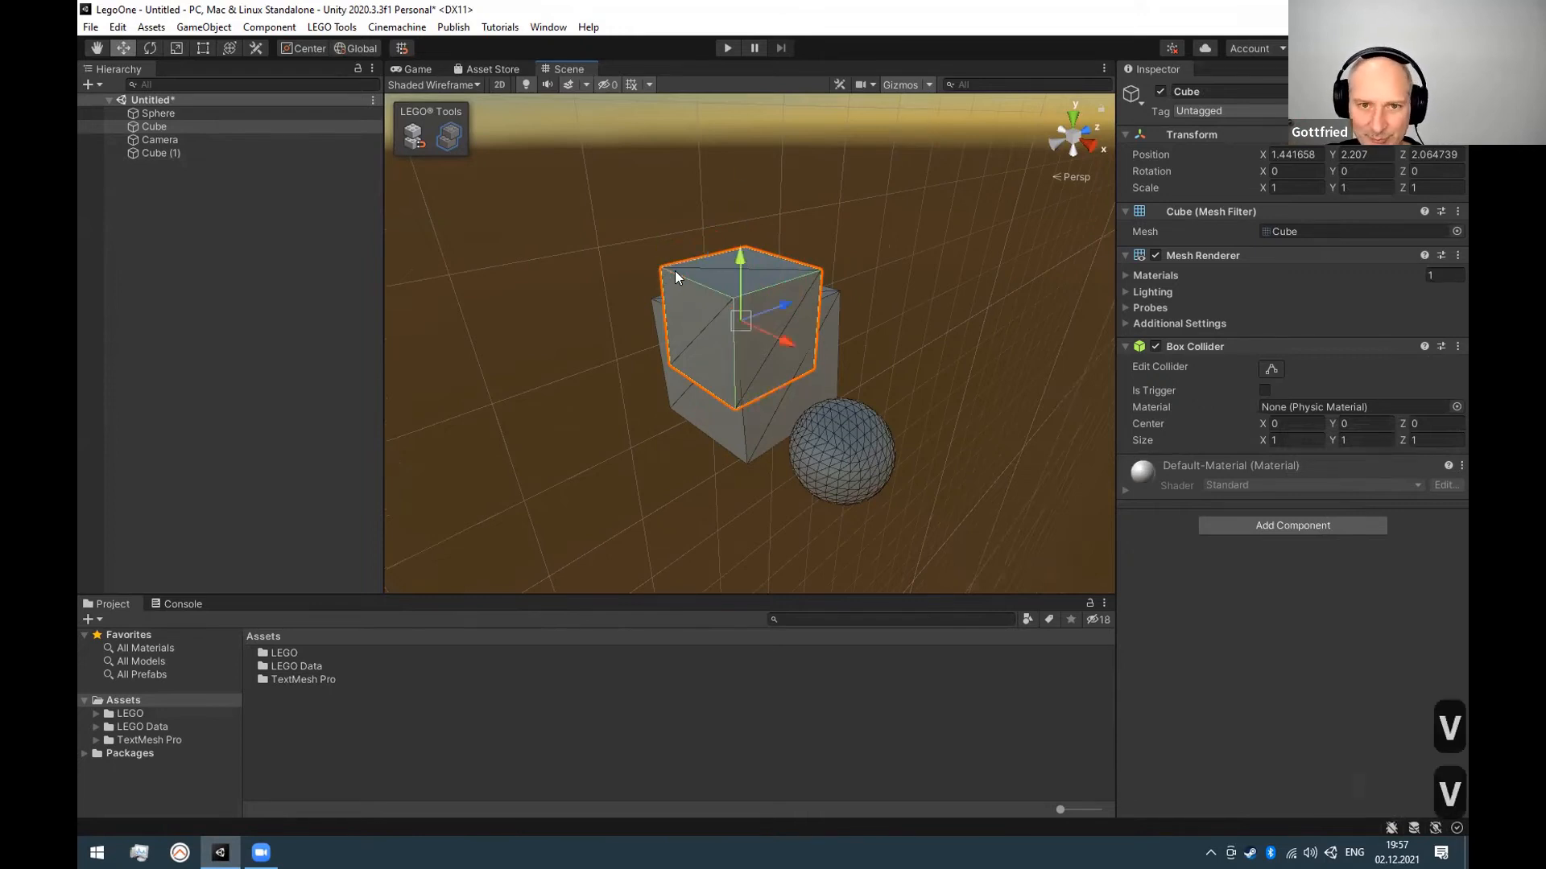
{"action": "left_click", "coordinate": [668, 269], "text": "shift"}
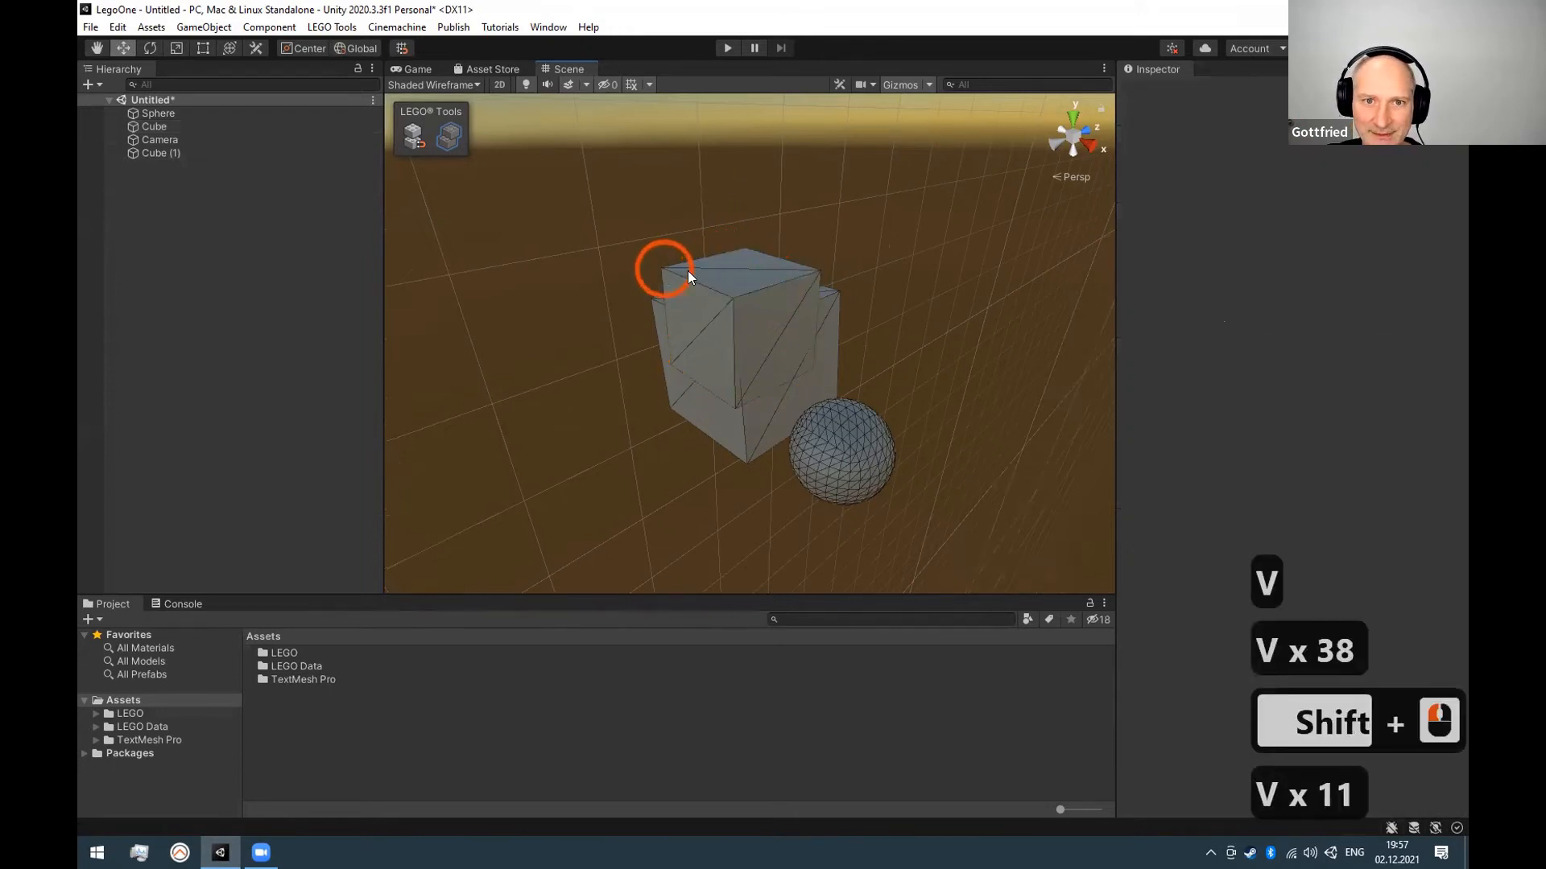
Reselect the original Cube and move it away from the duplicate to about X -0.287, Y 2.207, Z 1.381.
{"action": "left_click", "coordinate": [742, 319]}
{"action": "left_click", "coordinate": [779, 317]}
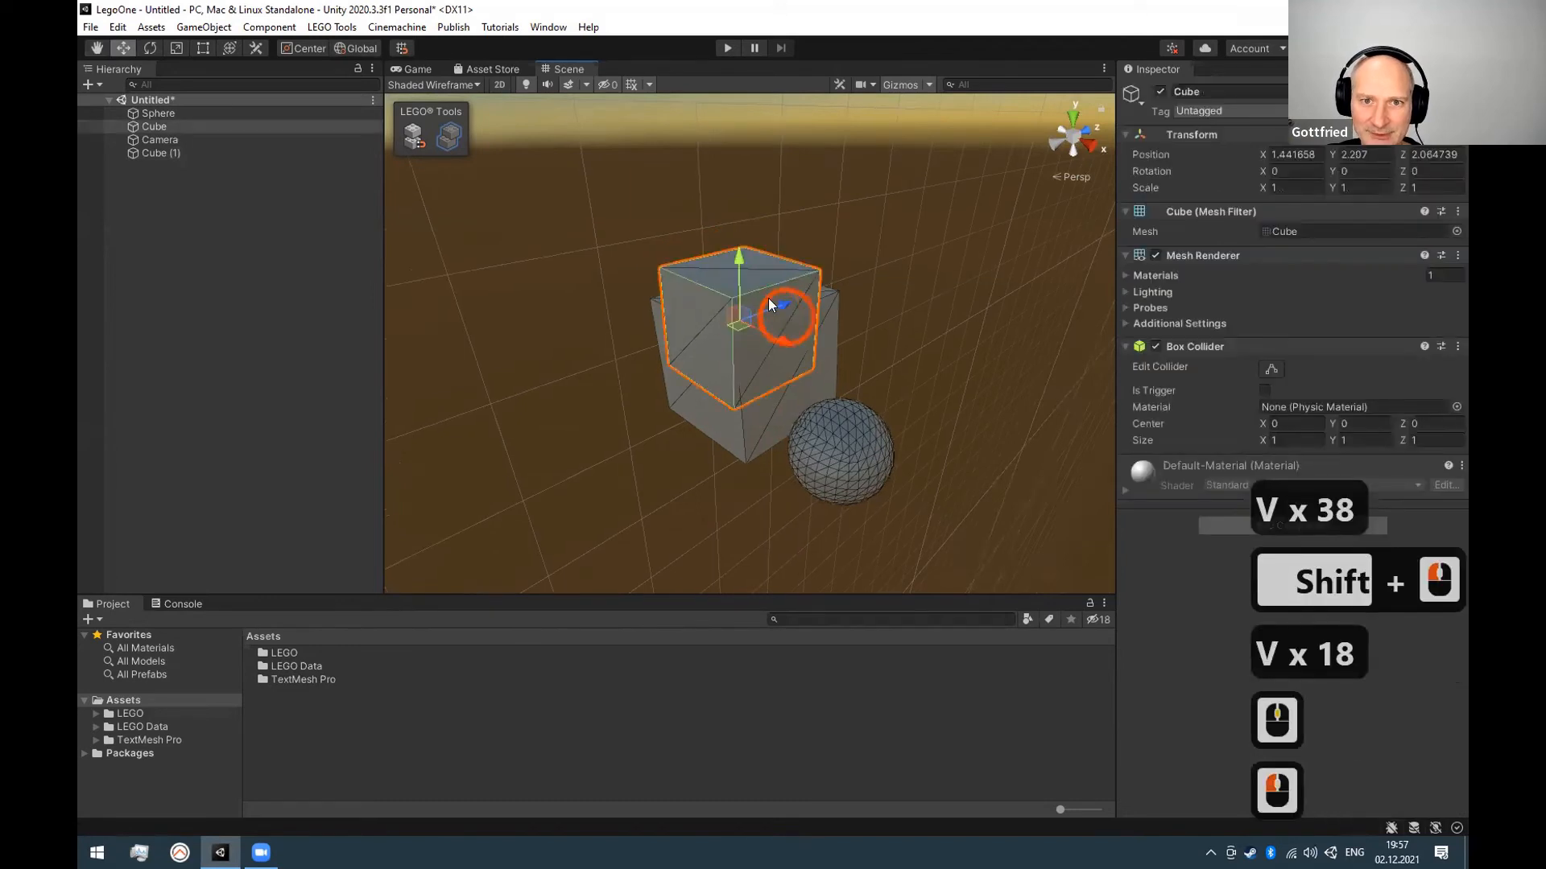
{"action": "left_click_drag", "start_coordinate": [746, 317], "coordinate": [588, 291]}
Try to lock the relocated Cube's pivot to its far upper corner using vertex snapping.
{"action": "key", "text": "v"}
{"action": "key", "text": "v"}
{"action": "key", "text": "shift+v"}
{"action": "left_click", "coordinate": [523, 246], "text": "shift"}
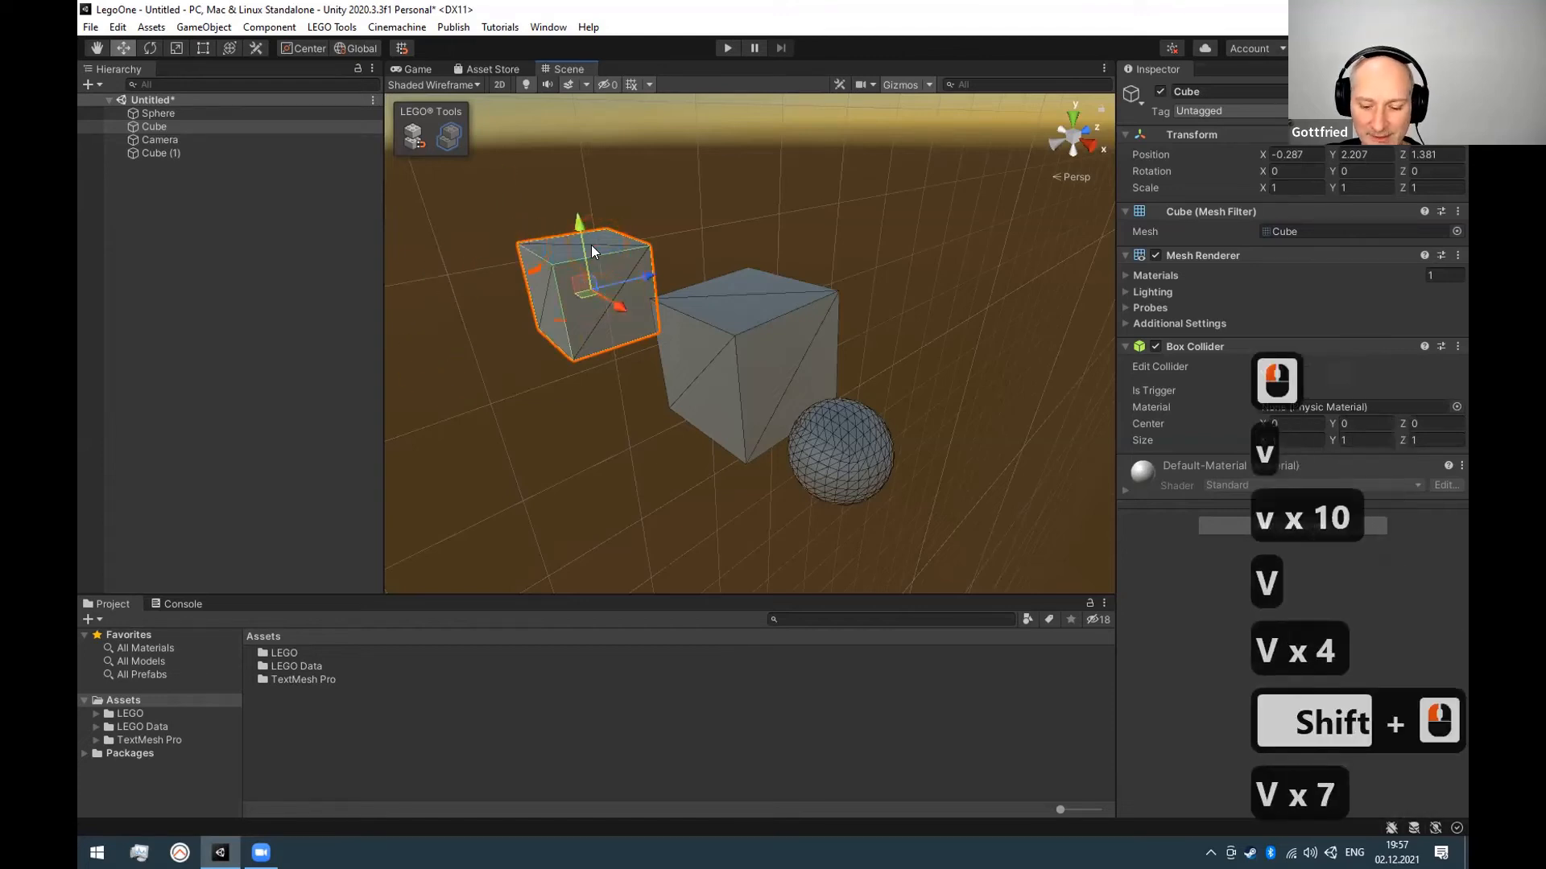
{"action": "key", "text": "e"}
{"action": "key", "text": "w"}
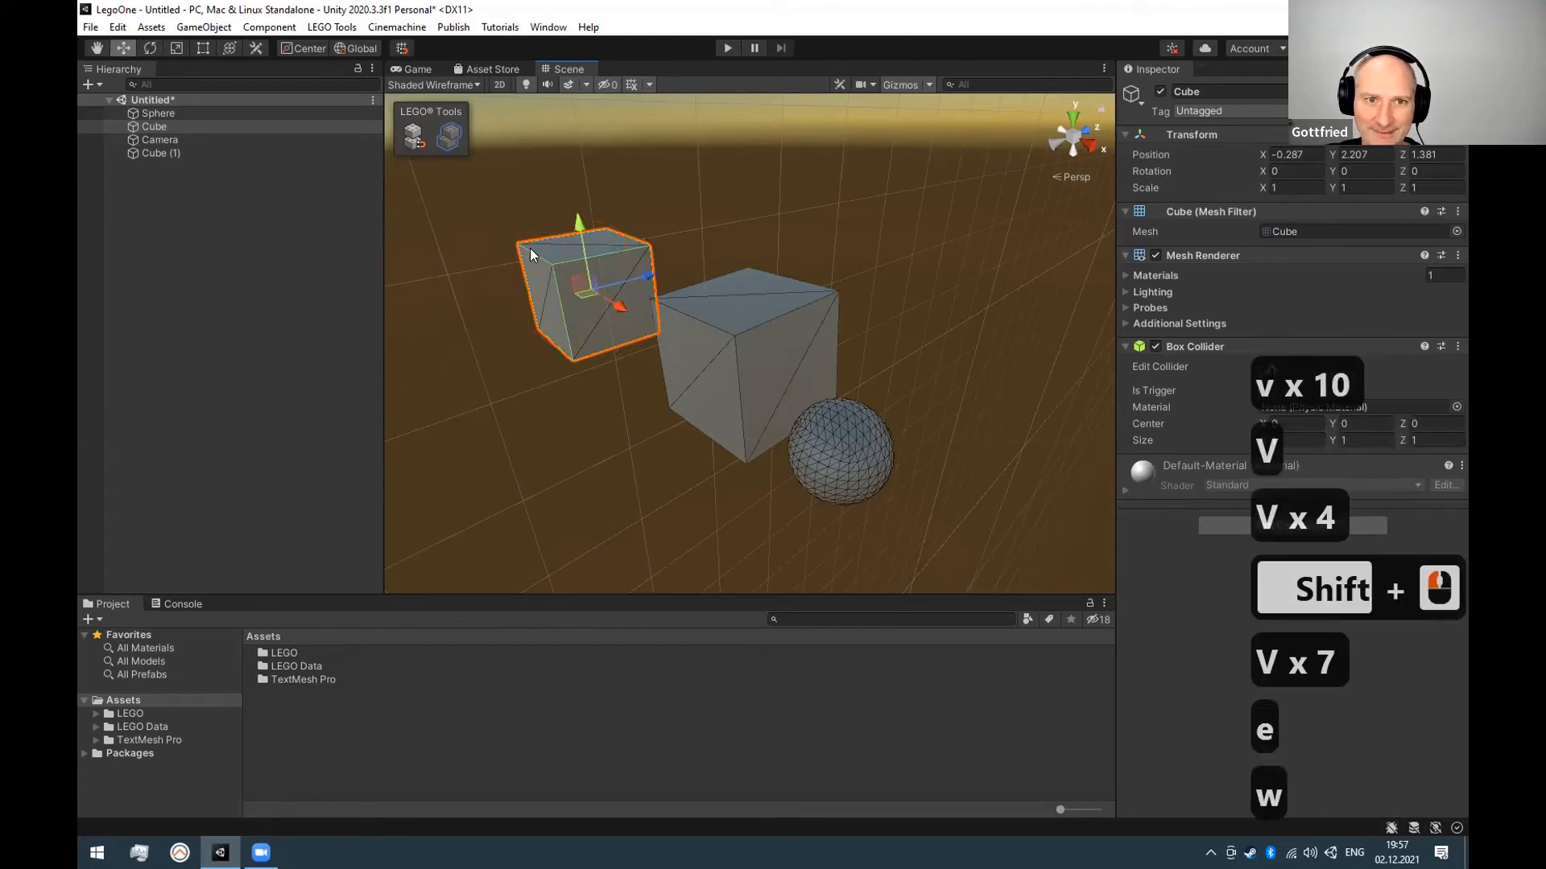
Lock the Cube's pivot to its upper corner vertex, scale it uniformly to about 1.5145 and rotate it around that corner.
{"action": "key", "text": "shift+v"}
{"action": "key", "text": "e"}
{"action": "key", "text": "r"}
{"action": "key", "text": "r"}
{"action": "left_click_drag", "start_coordinate": [525, 248], "coordinate": [556, 222]}
{"action": "key", "text": "e"}
{"action": "left_click_drag", "start_coordinate": [559, 275], "coordinate": [503, 161]}
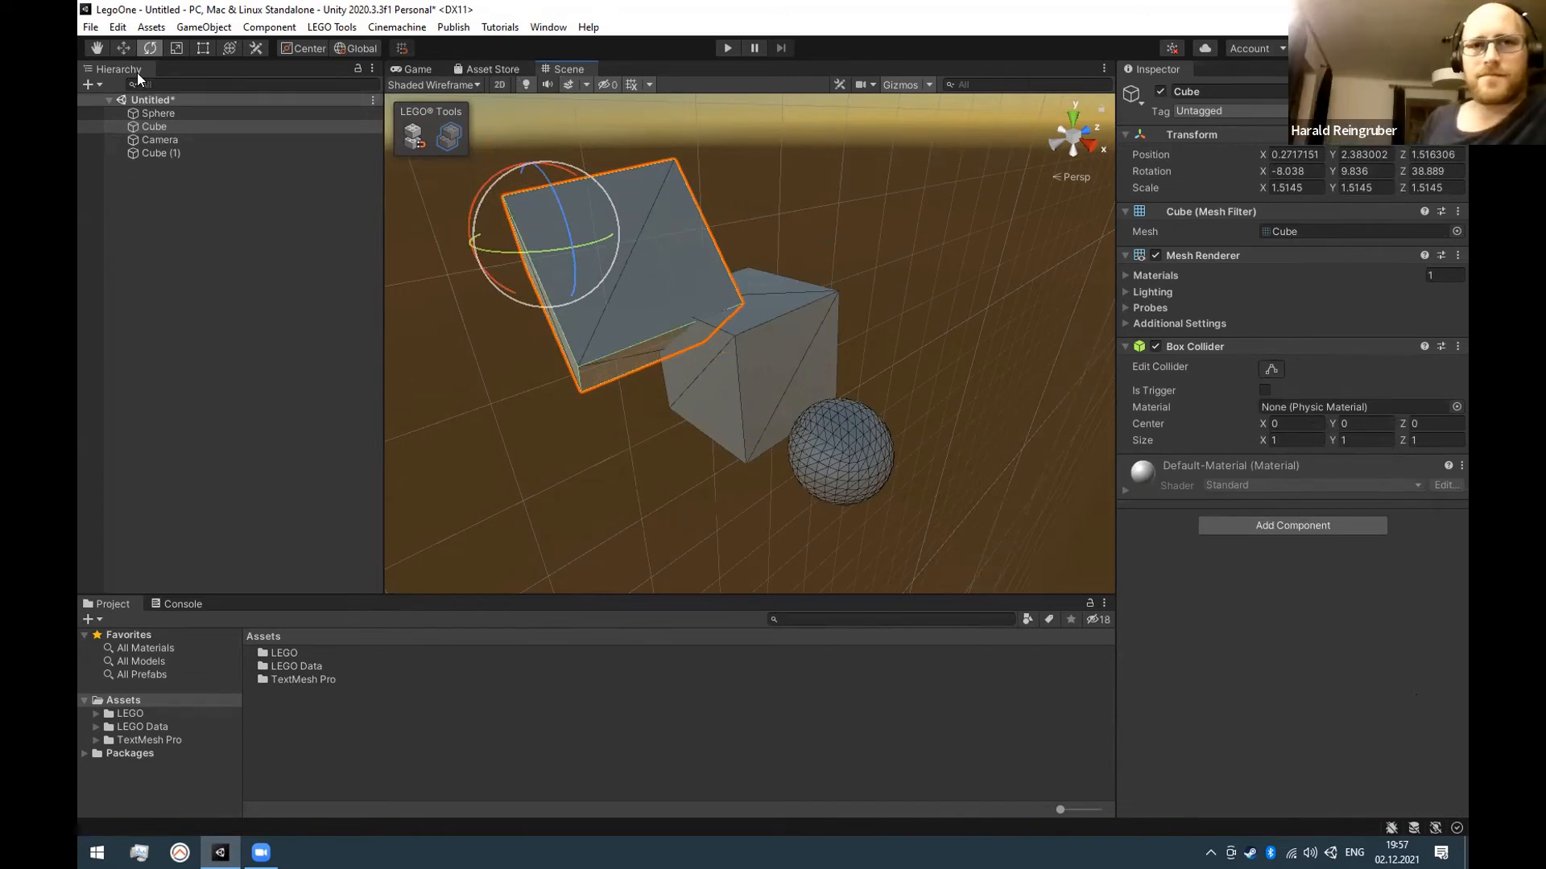
Show the Console.
{"action": "left_click", "coordinate": [175, 604]}
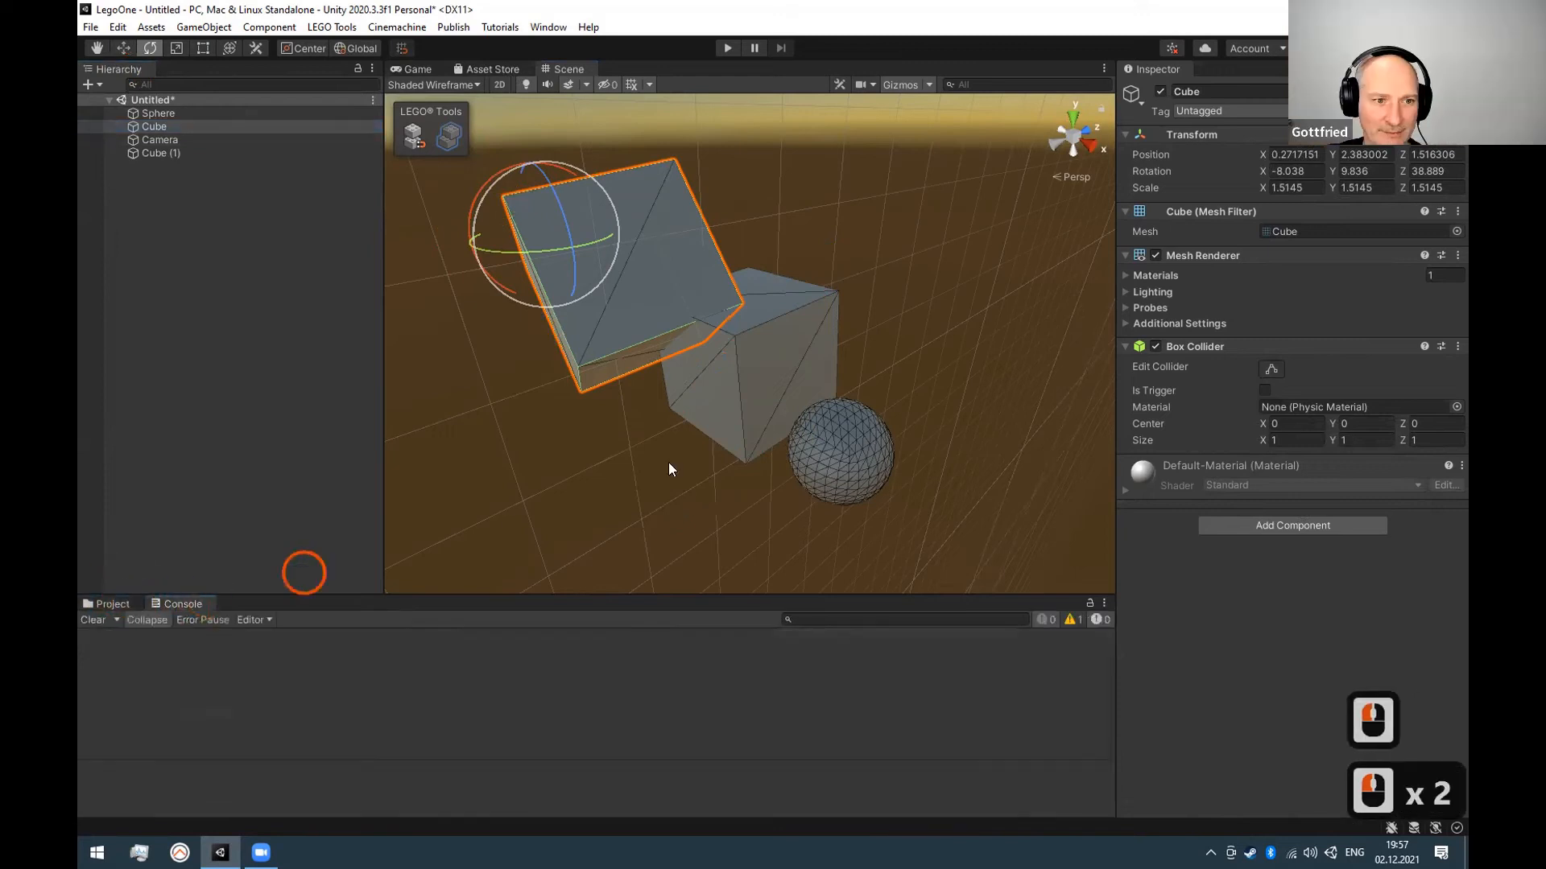
Switch between the Asset Store, Scene and Game views, finishing on the Game view.
{"action": "left_click", "coordinate": [495, 69]}
{"action": "left_click", "coordinate": [568, 69]}
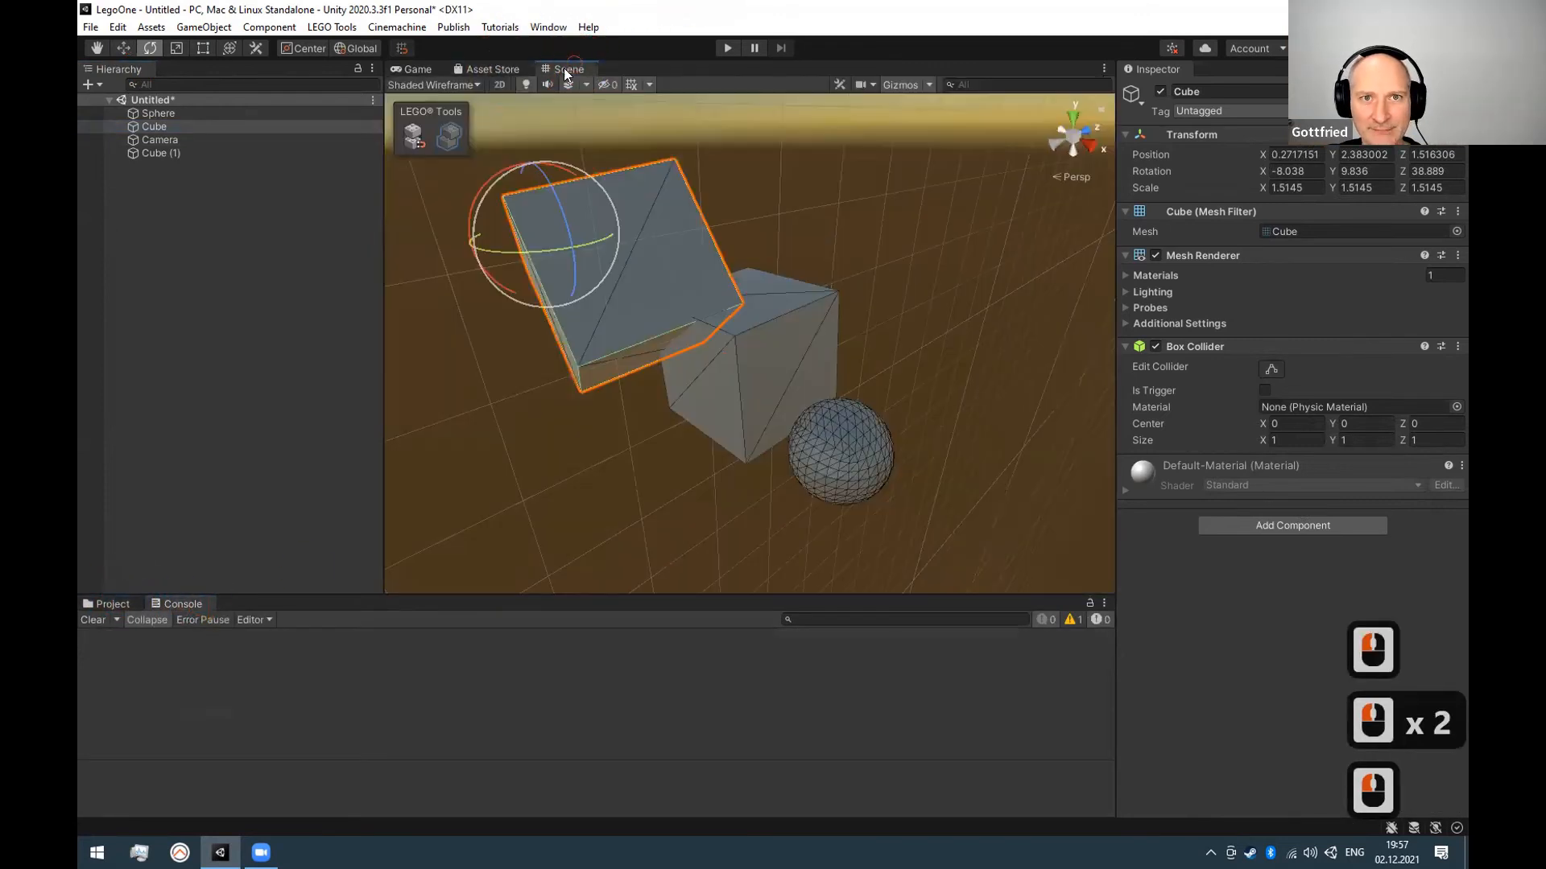
{"action": "left_click", "coordinate": [437, 69]}
{"action": "left_click", "coordinate": [836, 458]}
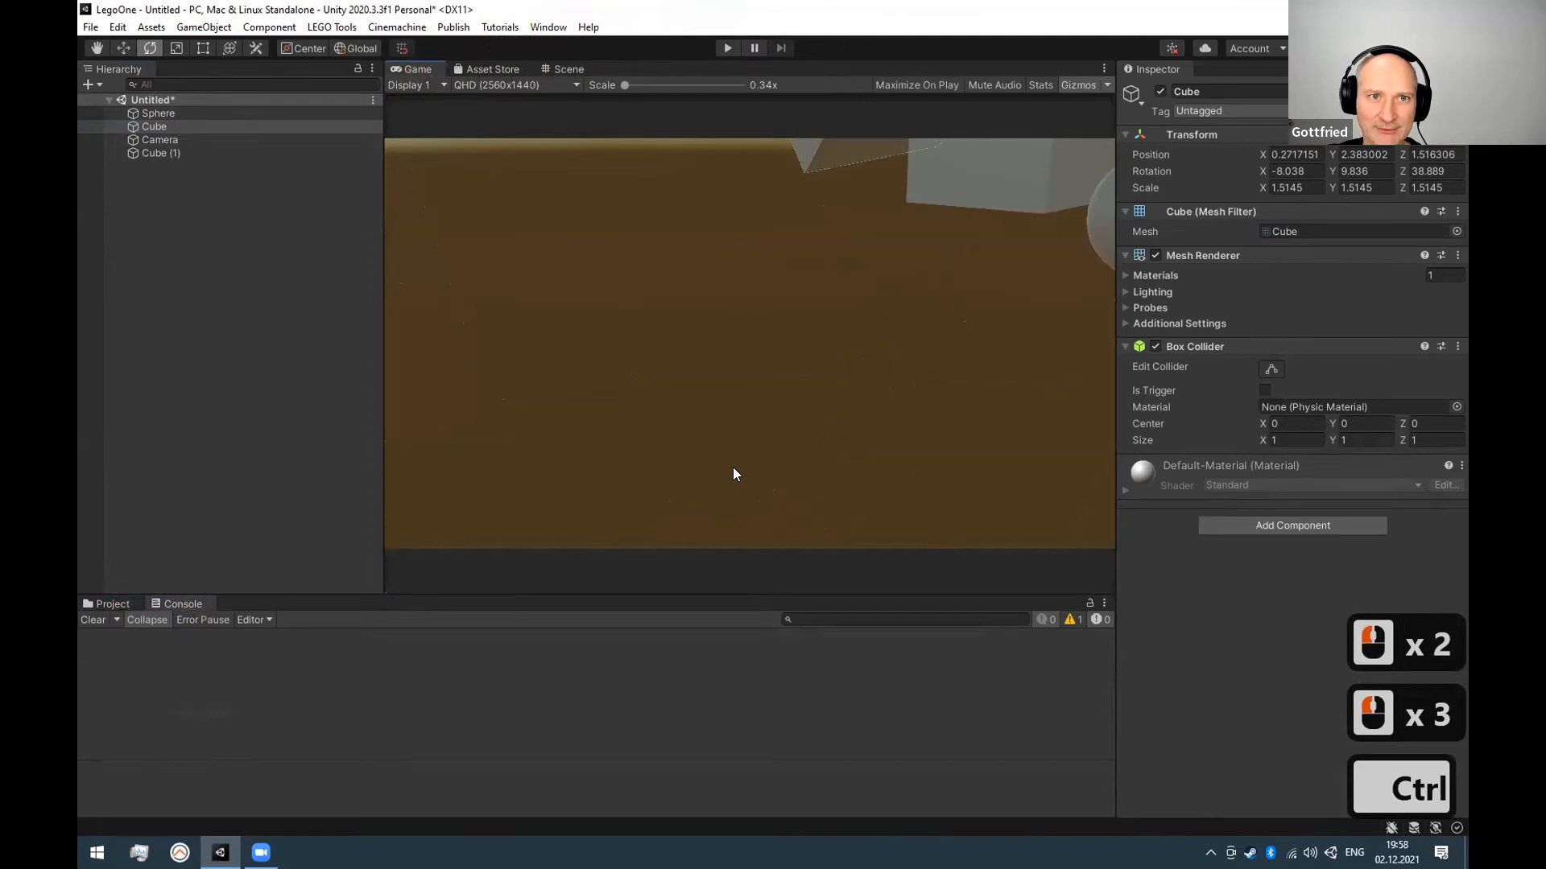
{"action": "key", "text": "ctrl+1"}
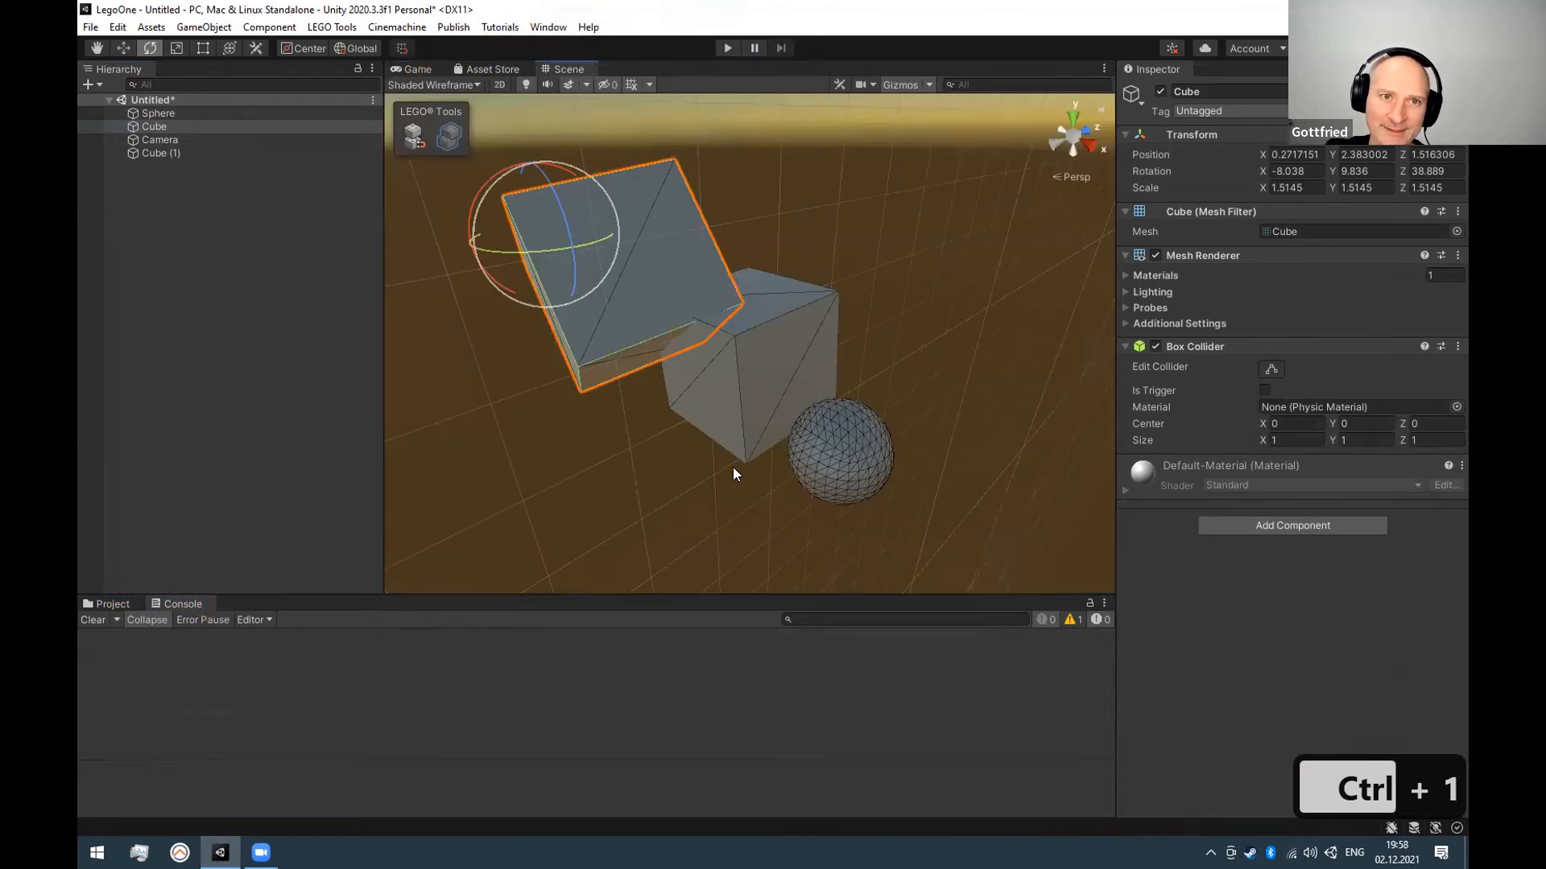
{"action": "key", "text": "ctrl+2"}
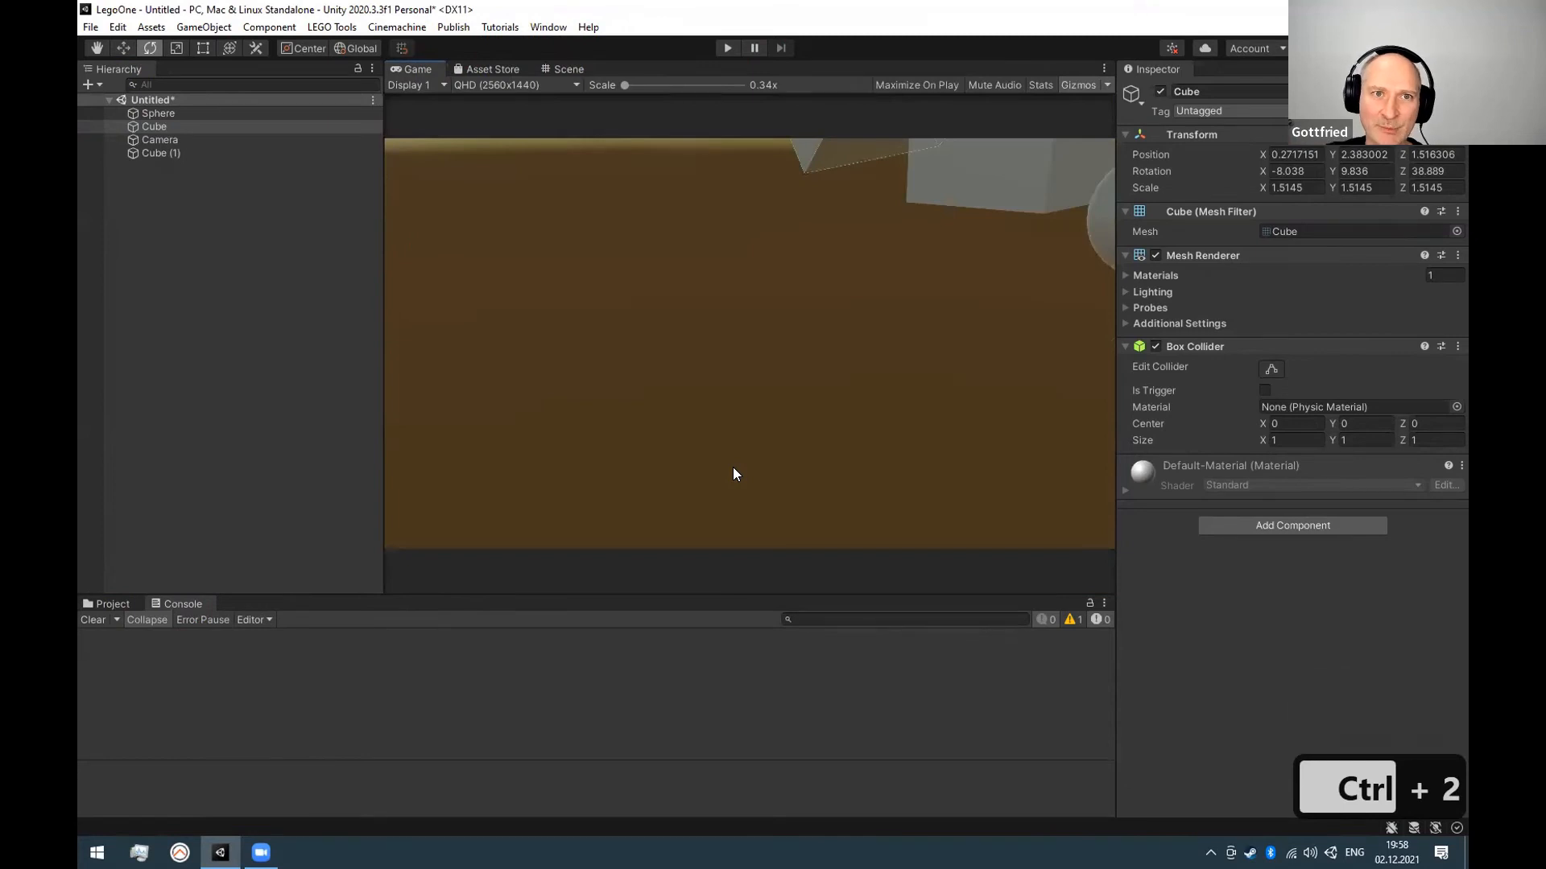
Focus the Inspector and the Hierarchy in turn, and bring the Project window to the front.
{"action": "key", "text": "ctrl+3"}
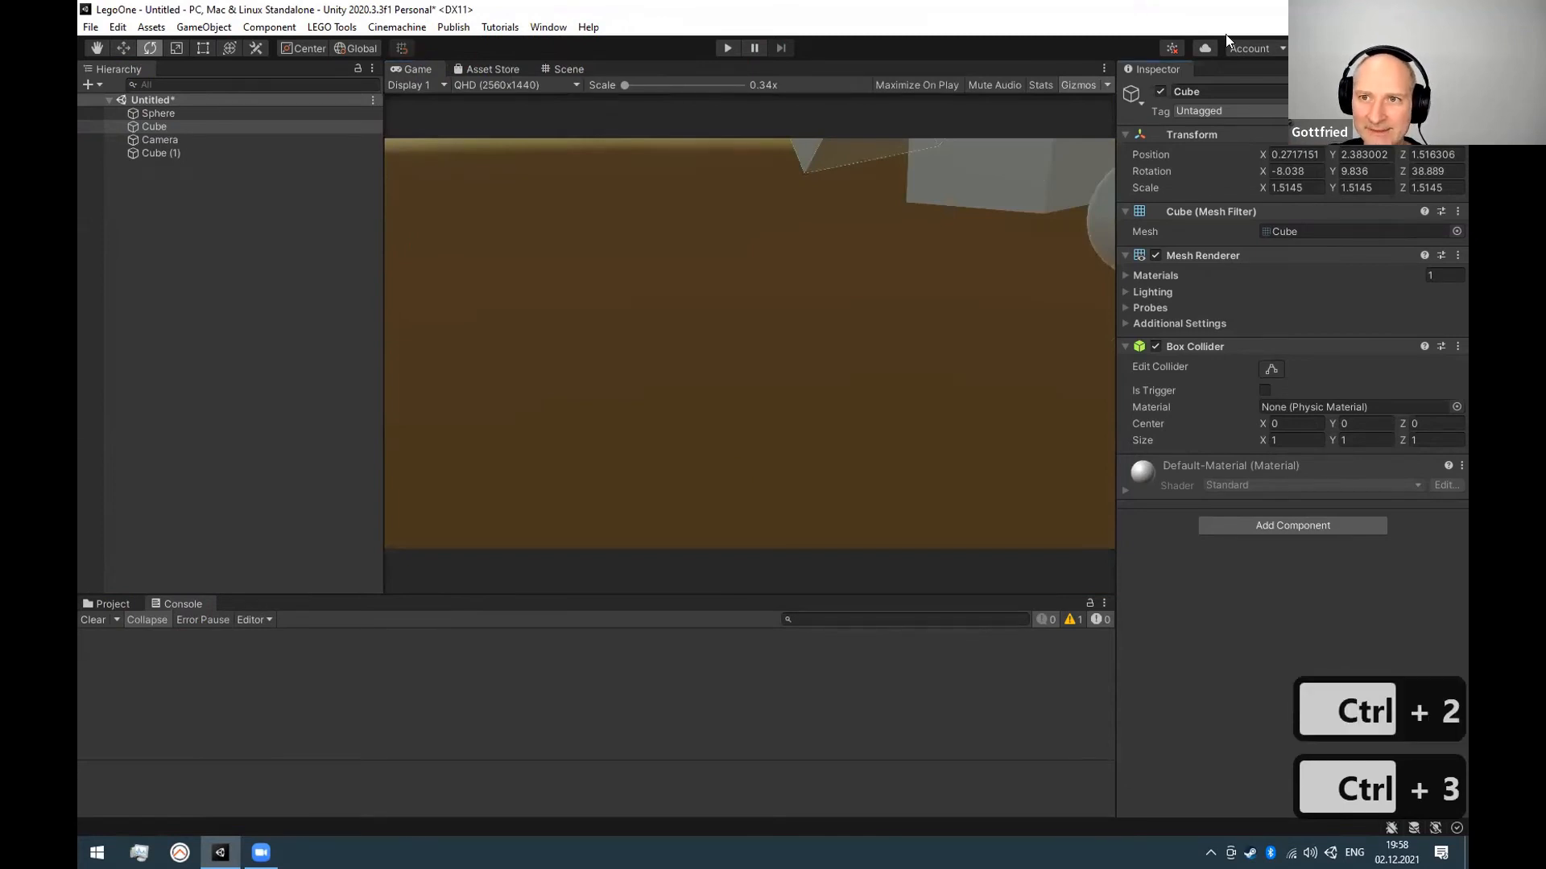
{"action": "key", "text": "ctrl+4"}
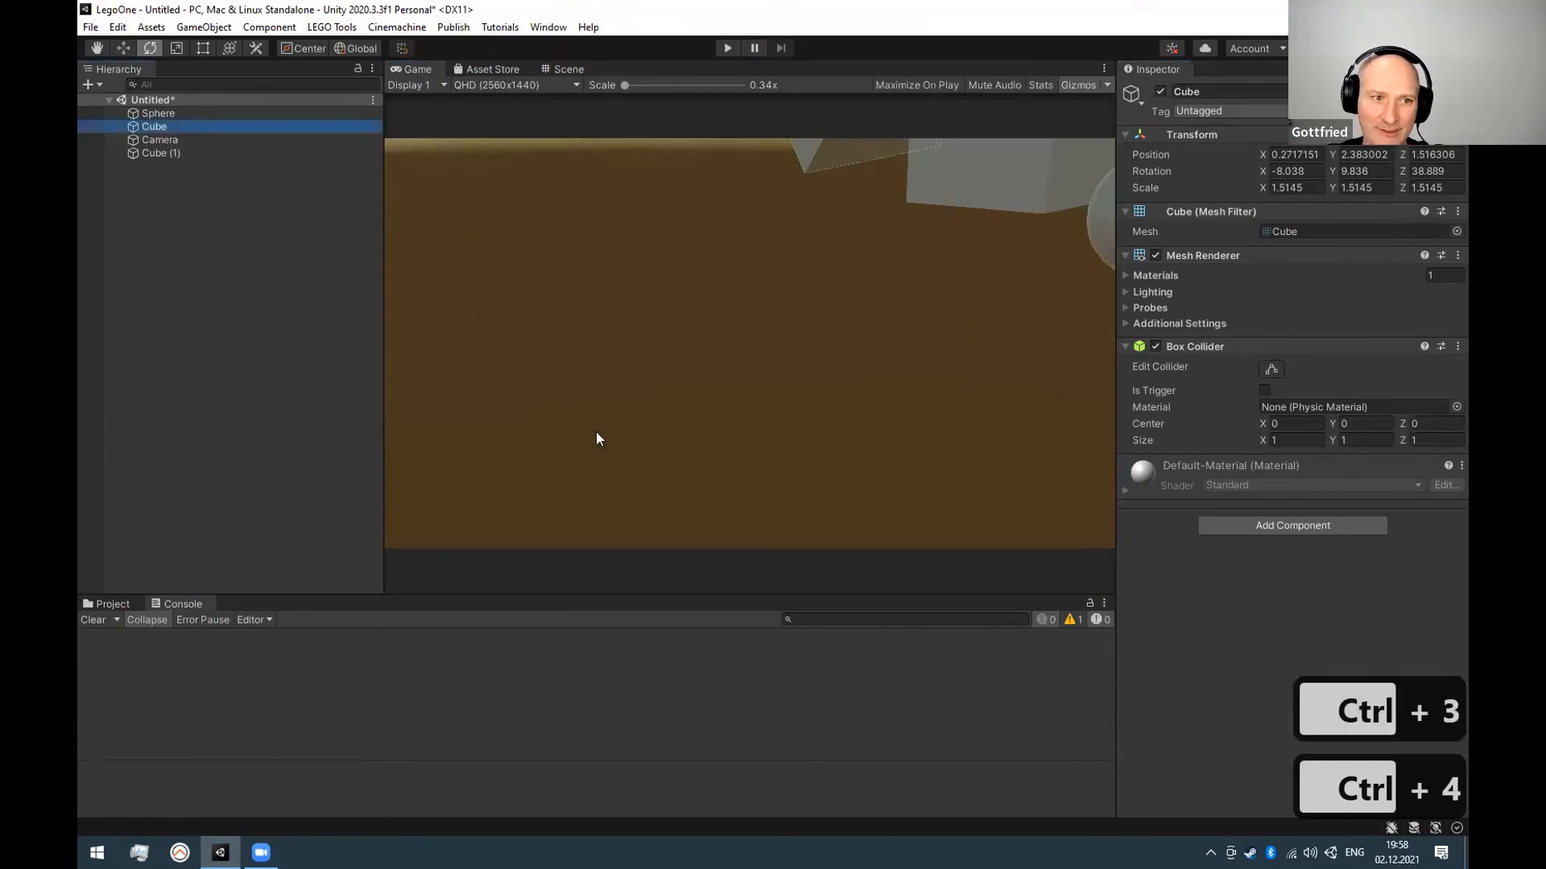
{"action": "key", "text": "ctrl+5"}
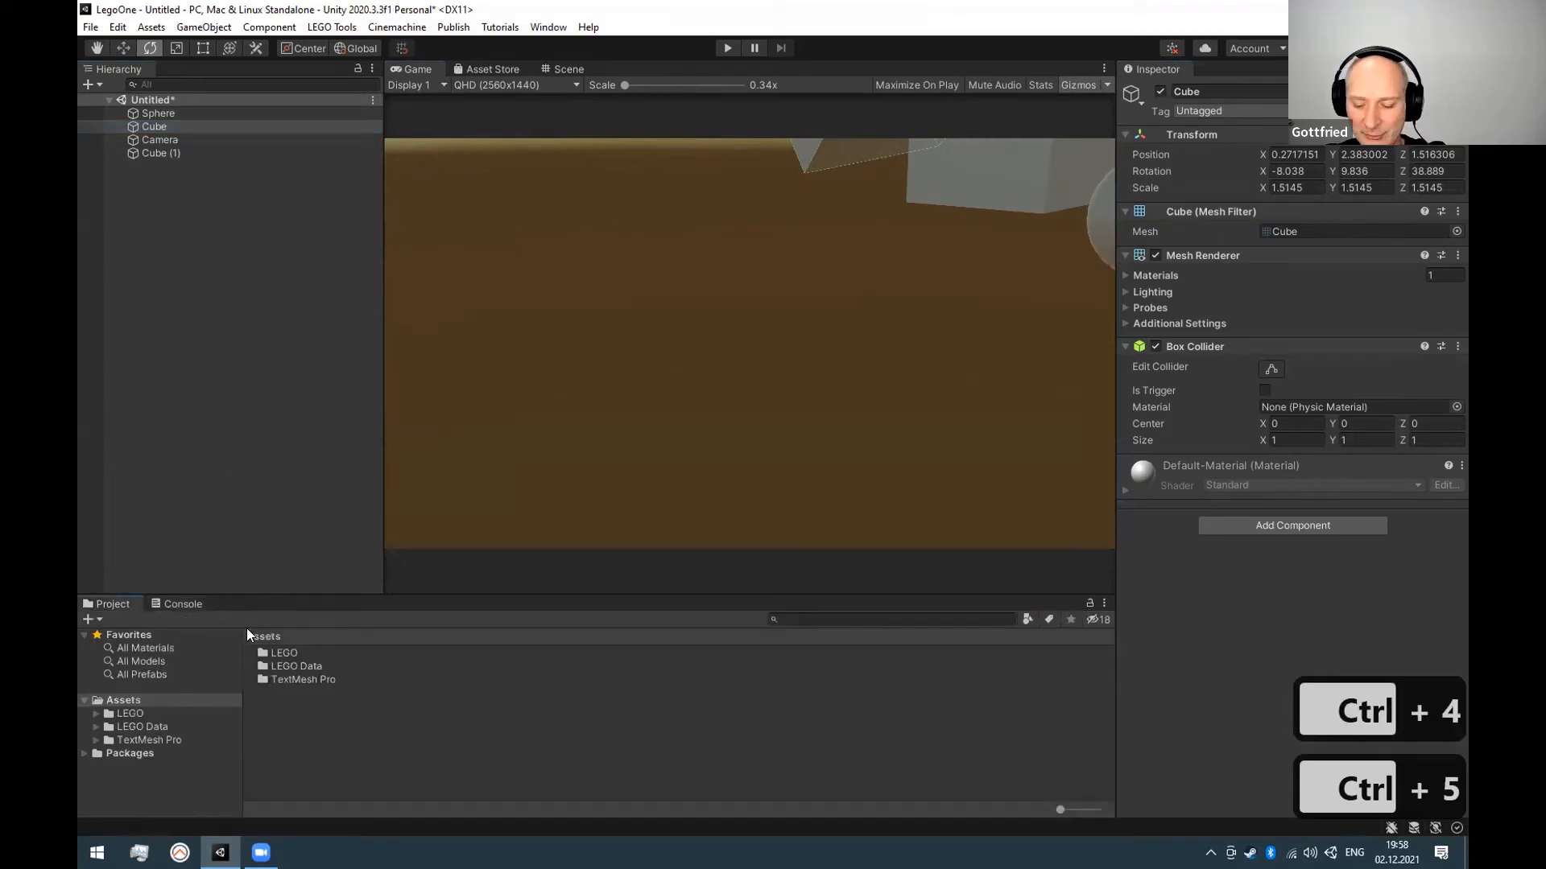
Open the Animation, Profiler and Audio Mixer windows.
{"action": "key", "text": "ctrl+6"}
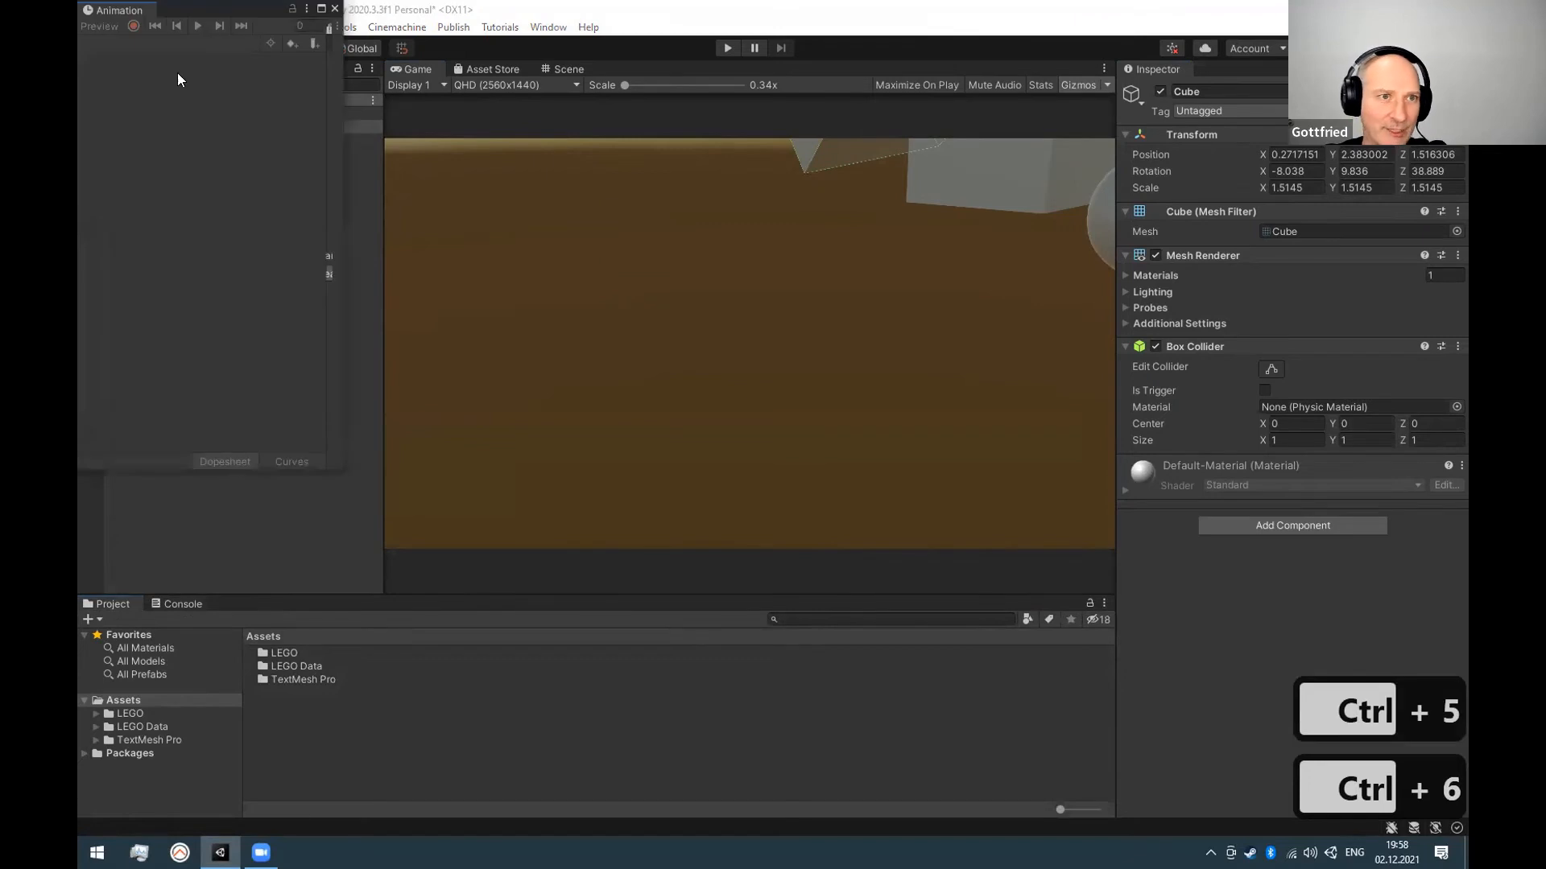
{"action": "key", "text": "ctrl+7"}
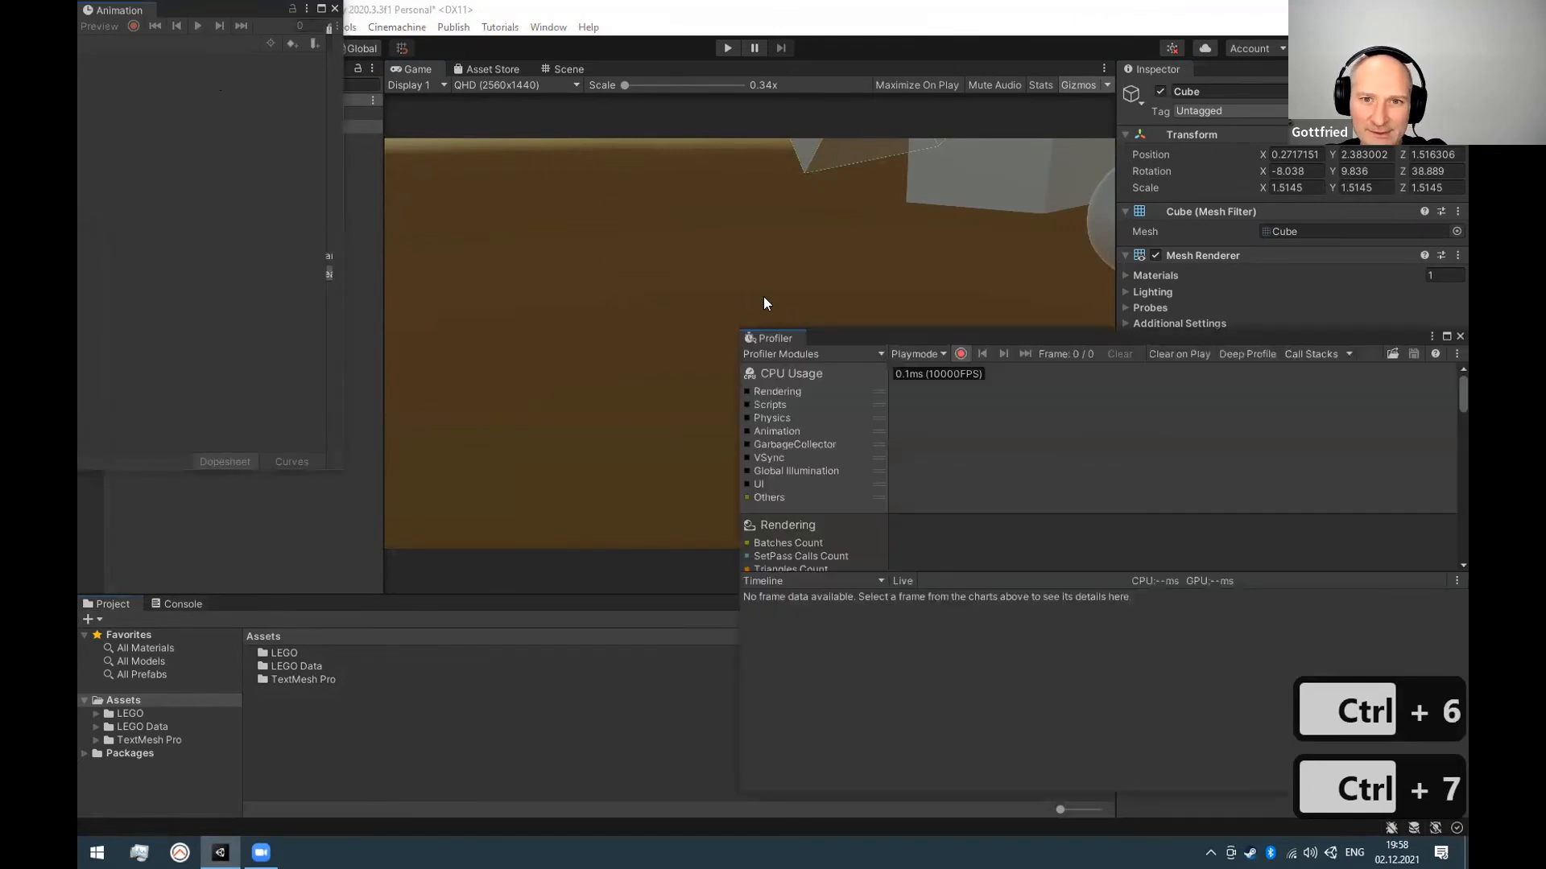
{"action": "key", "text": "ctrl+8"}
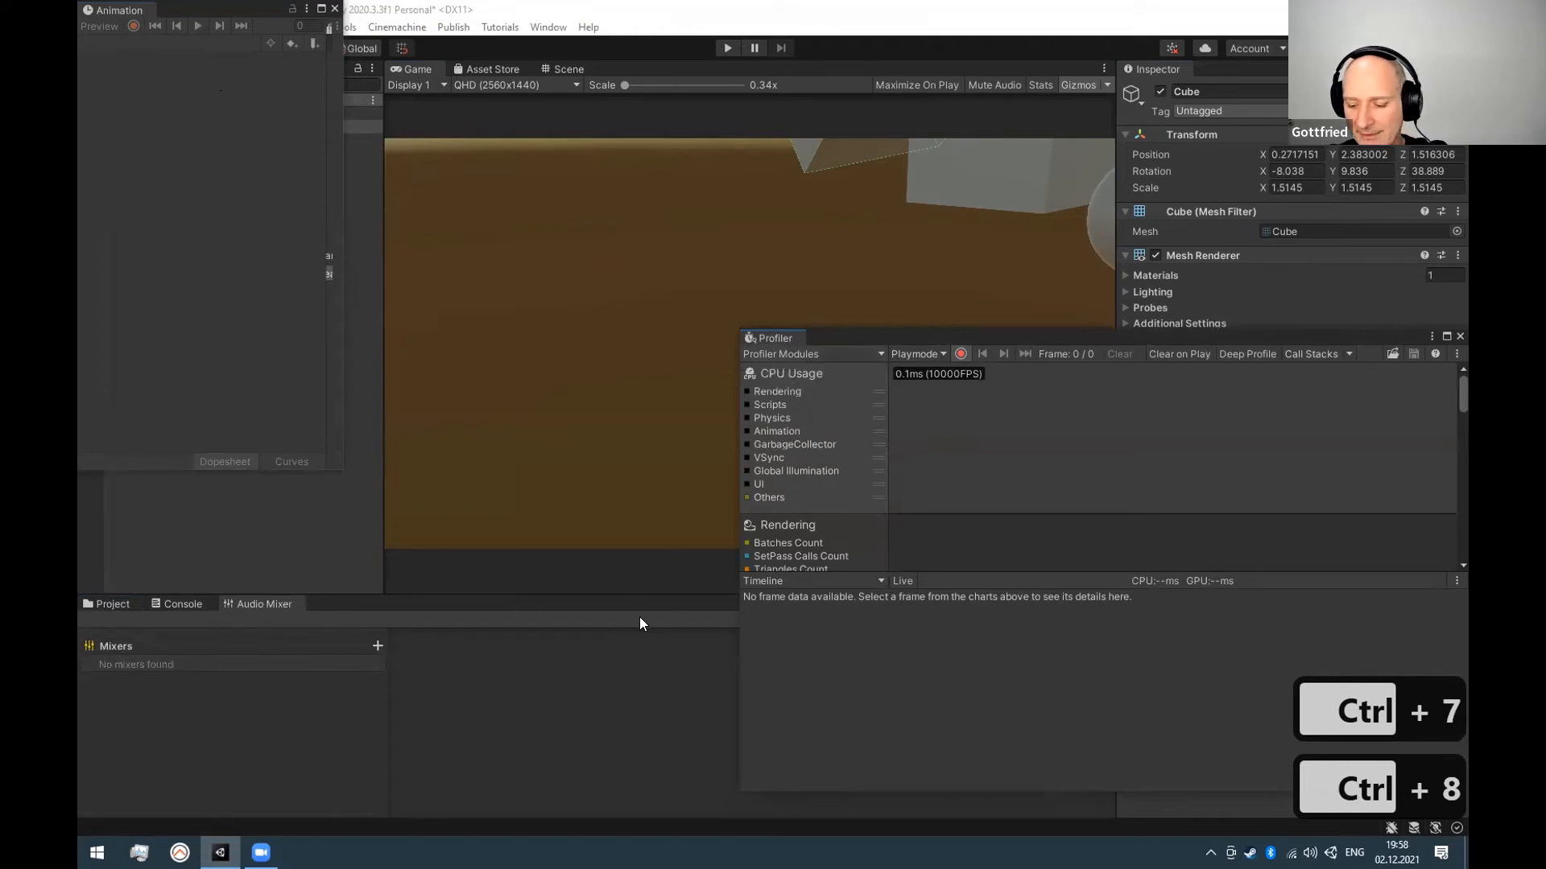
{"action": "key", "text": "ctrl+9"}
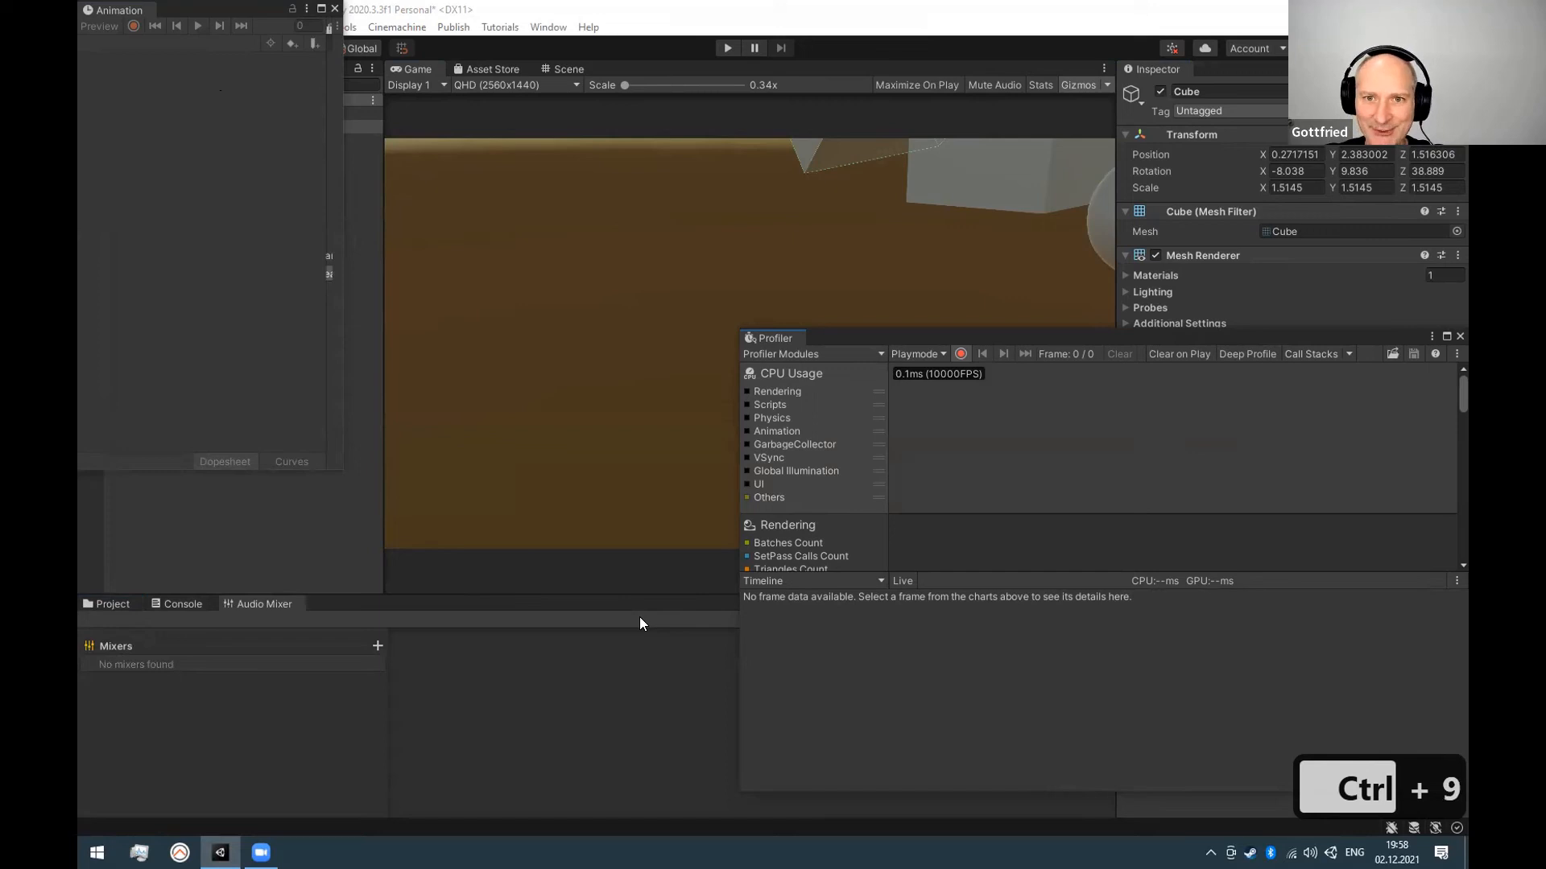
Close the floating Profiler and Animation windows.
{"action": "left_click", "coordinate": [1460, 337]}
{"action": "left_click", "coordinate": [334, 9]}
{"action": "left_click", "coordinate": [649, 321]}
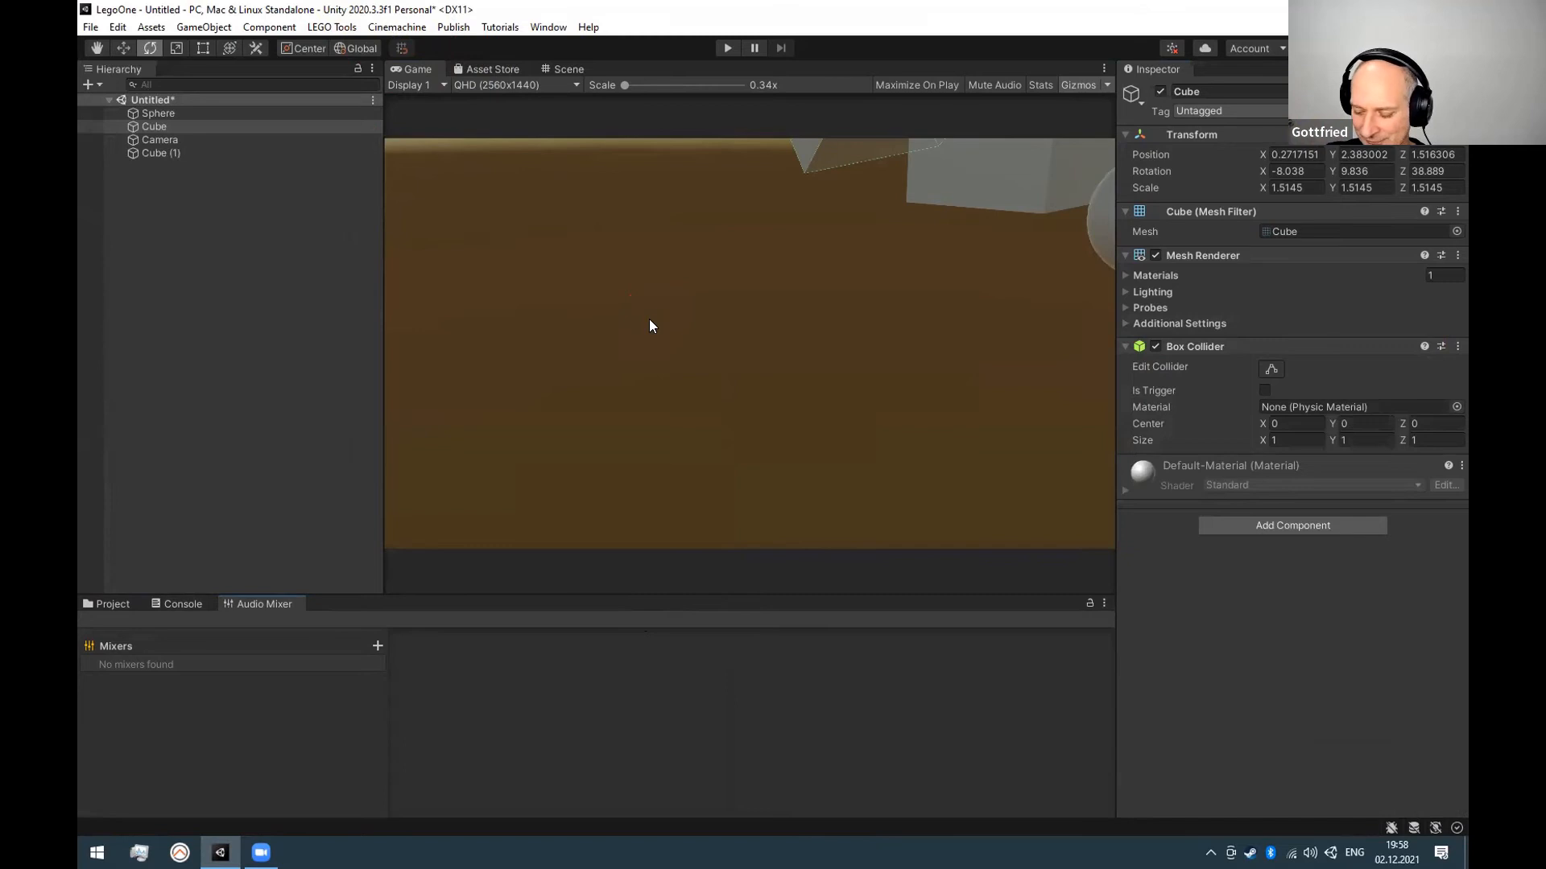
Open the Services window.
{"action": "key", "text": "ctrl"}
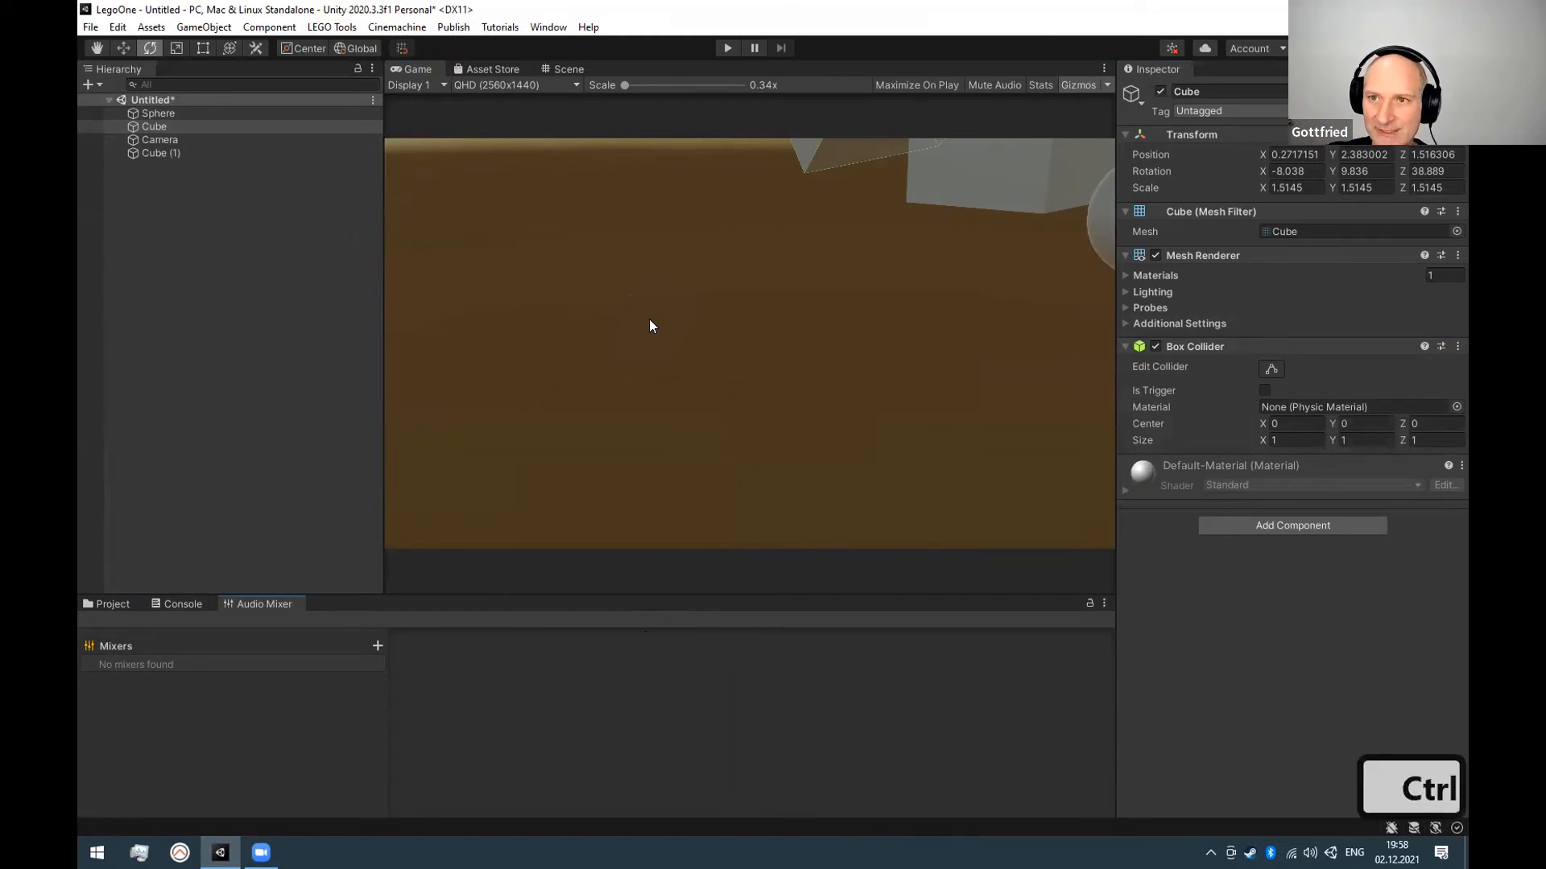
{"action": "key", "text": "ctrl+0"}
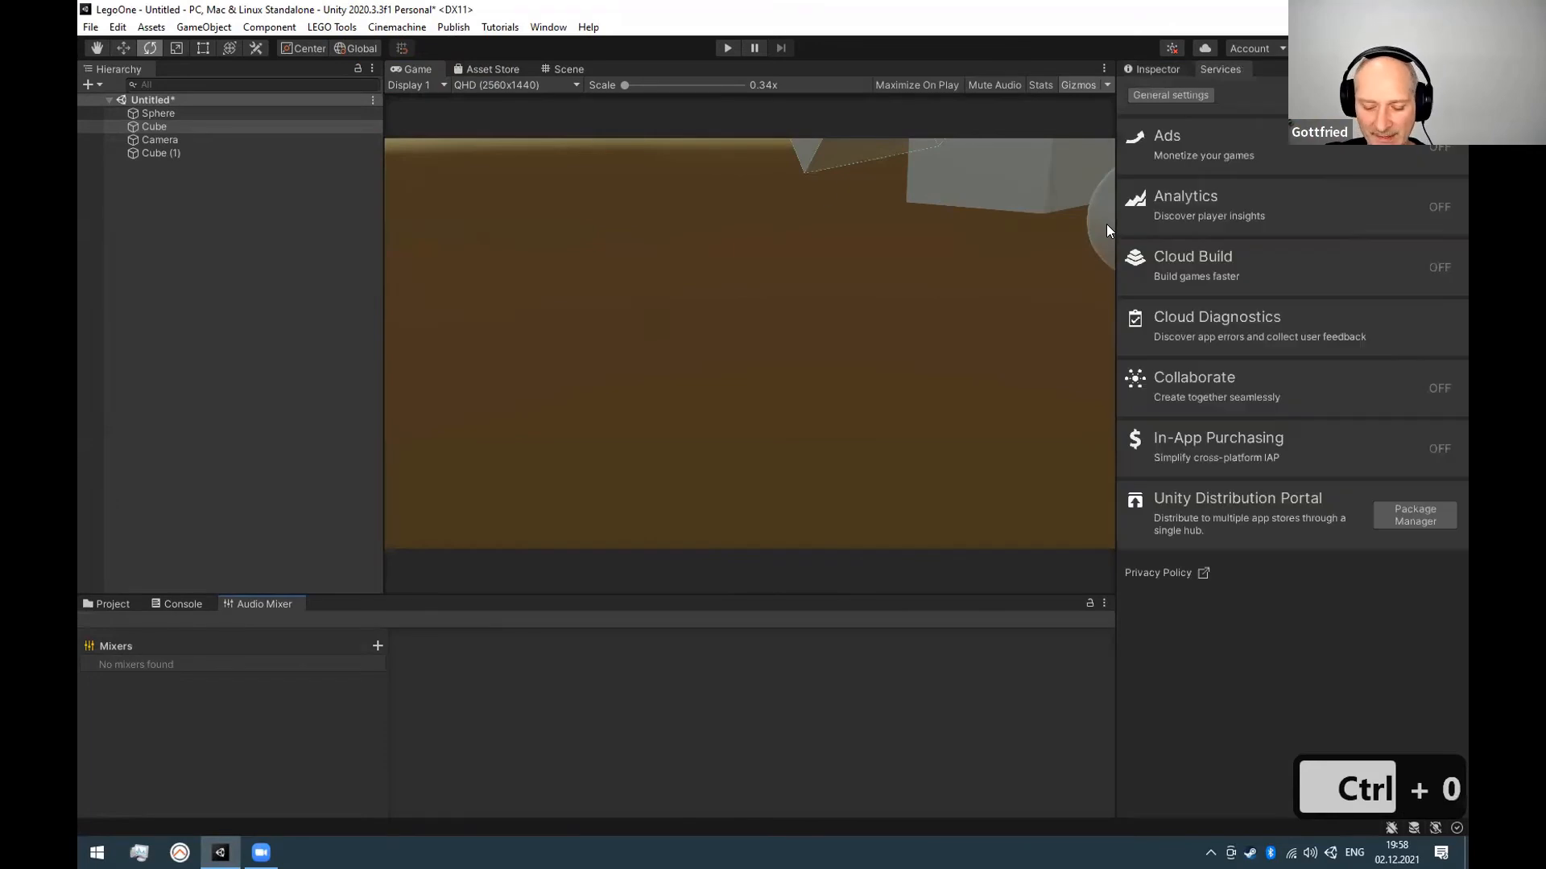
Show the Console and make its docked area taller.
{"action": "key", "text": "ctrl"}
{"action": "key", "text": "shift"}
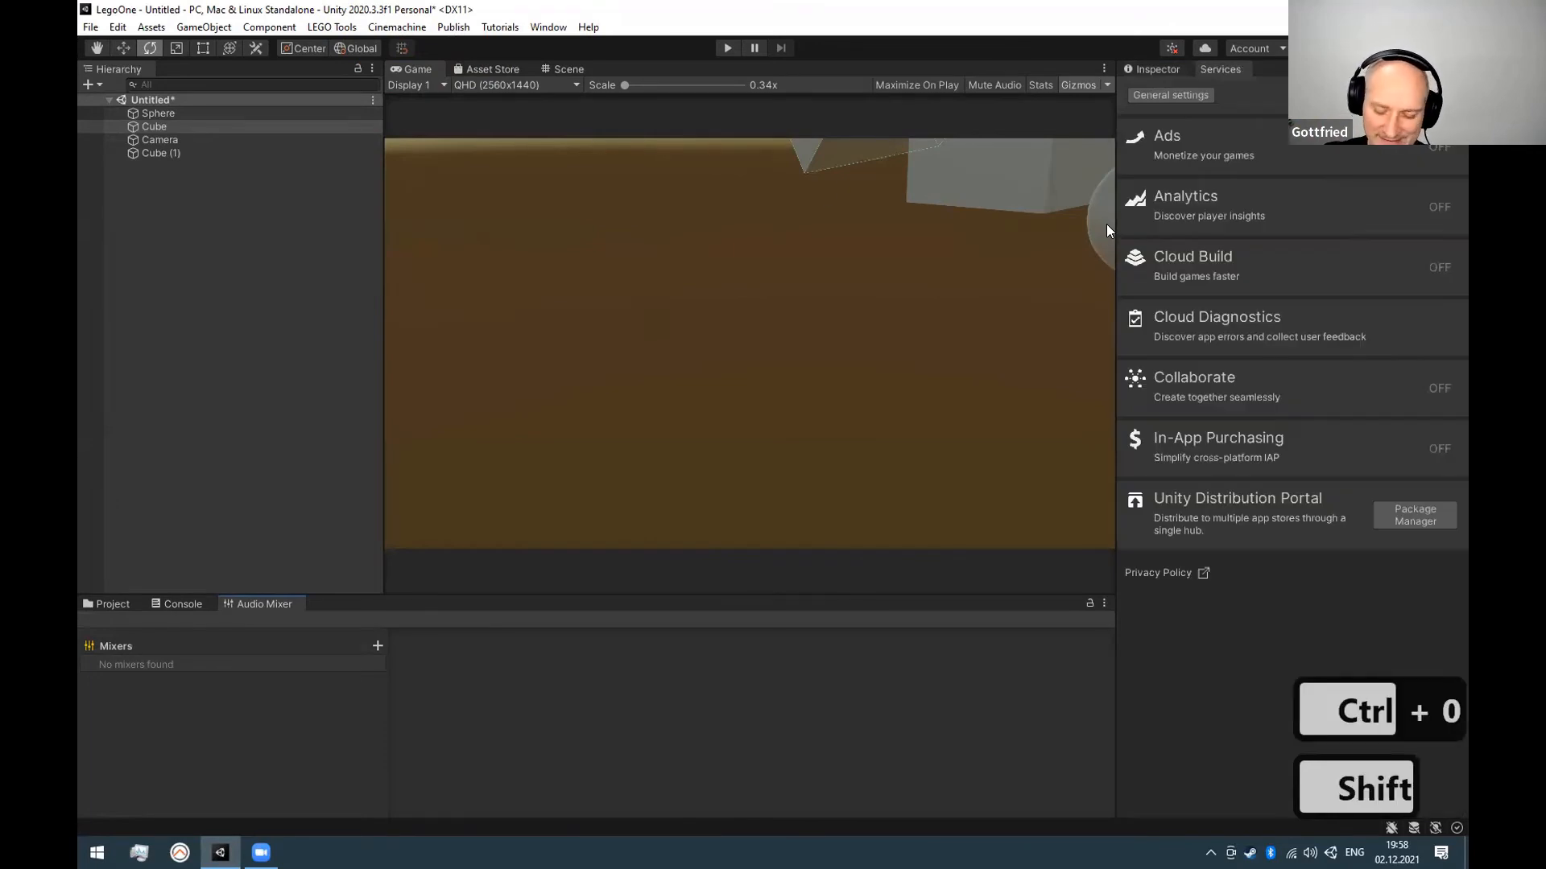
{"action": "key", "text": "ctrl+shift+c"}
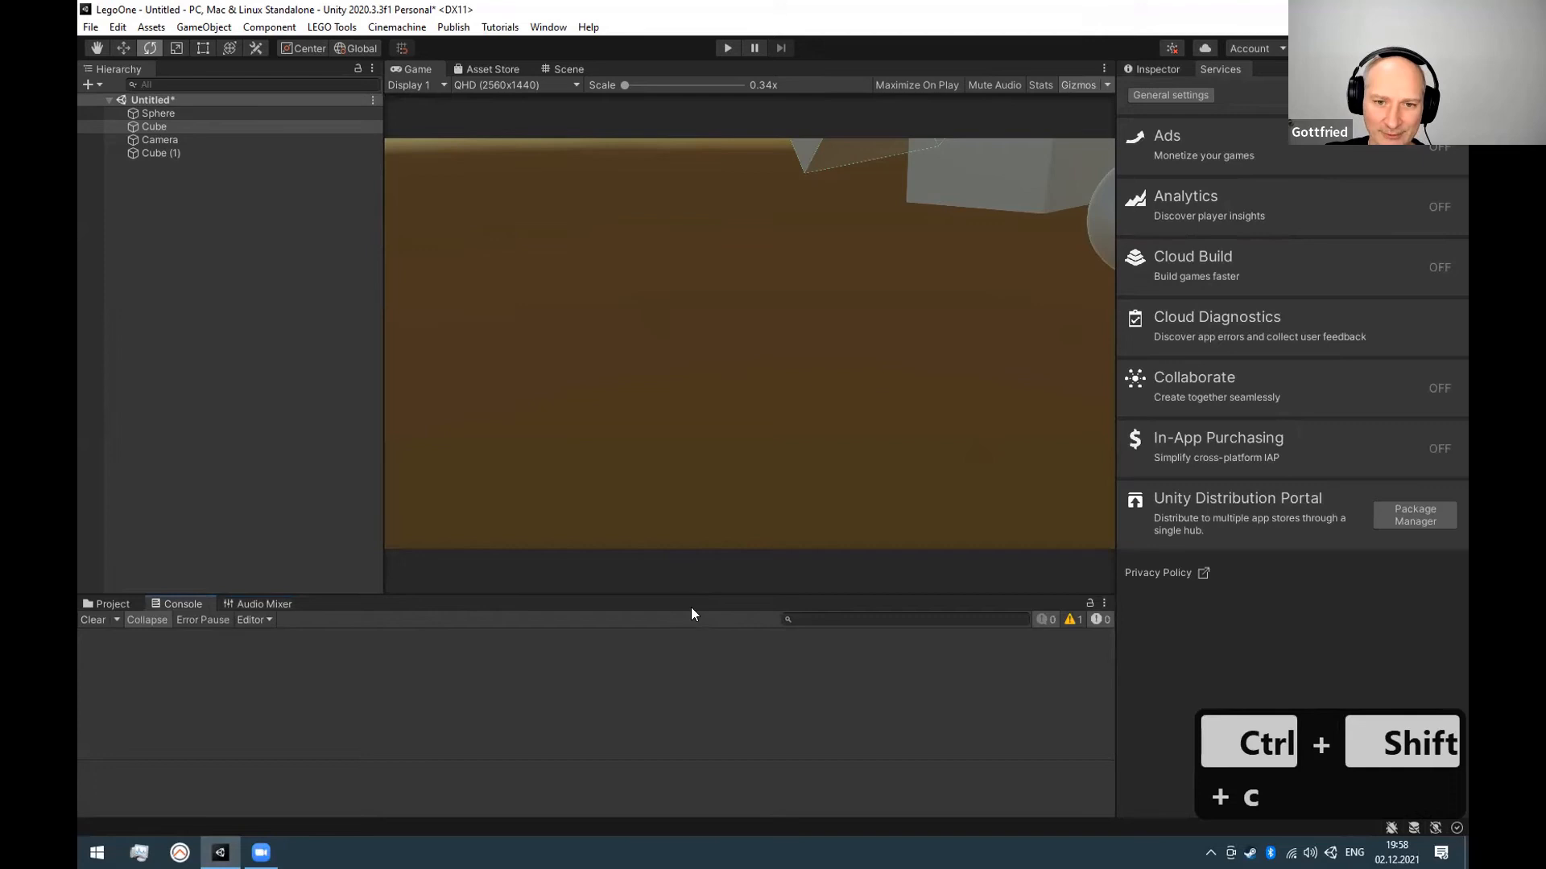
{"action": "left_click_drag", "start_coordinate": [693, 596], "coordinate": [722, 517]}
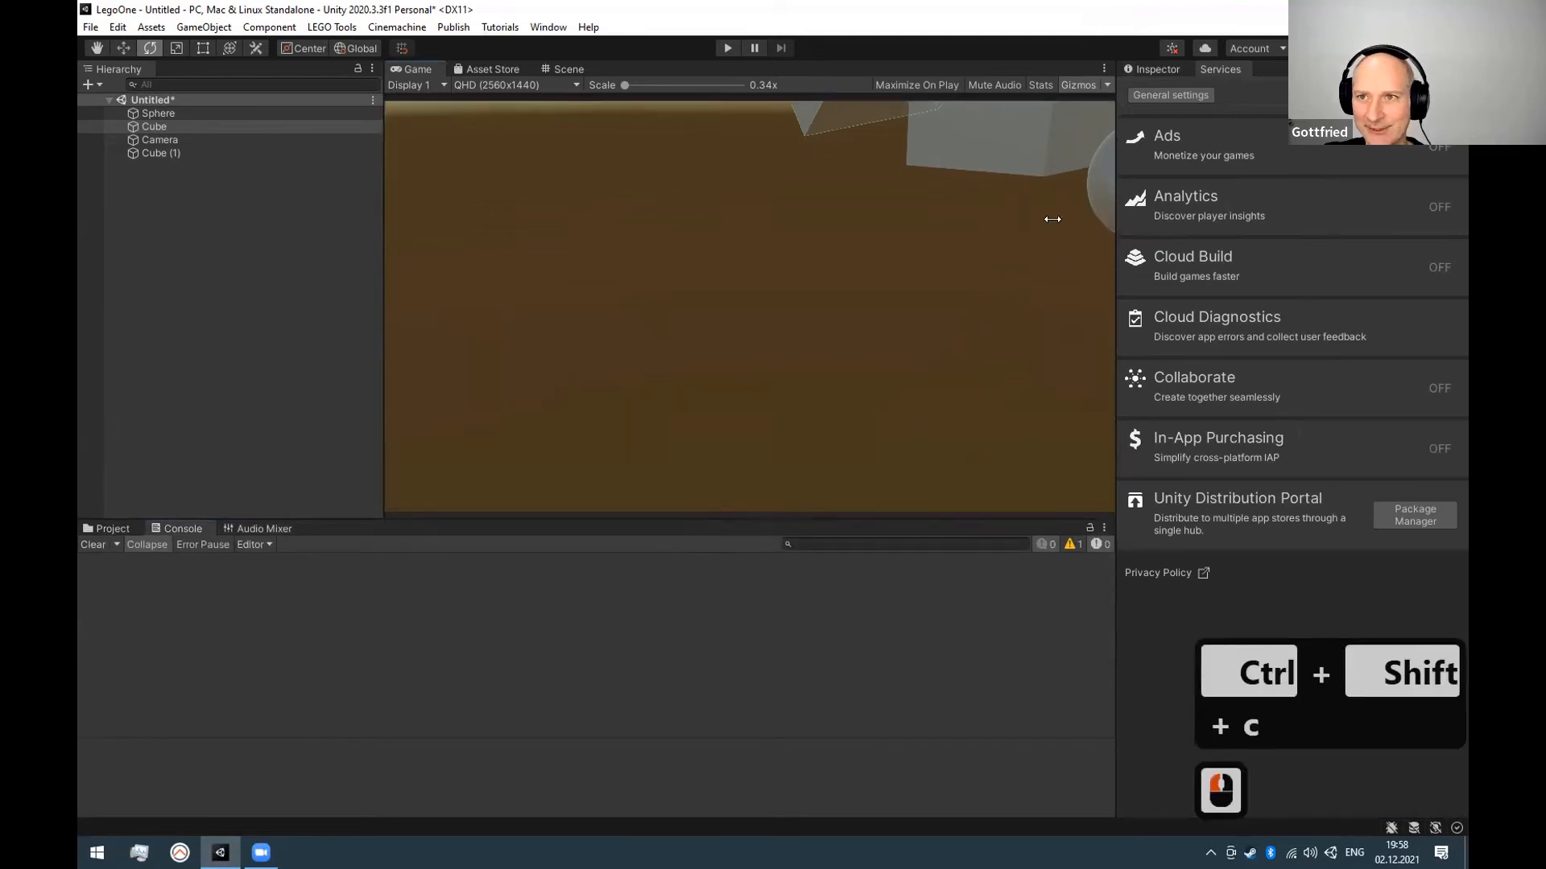
Close the Services window and alternate between the Scene and Game views, finishing on the Scene view.
{"action": "middle_click", "coordinate": [1225, 69]}
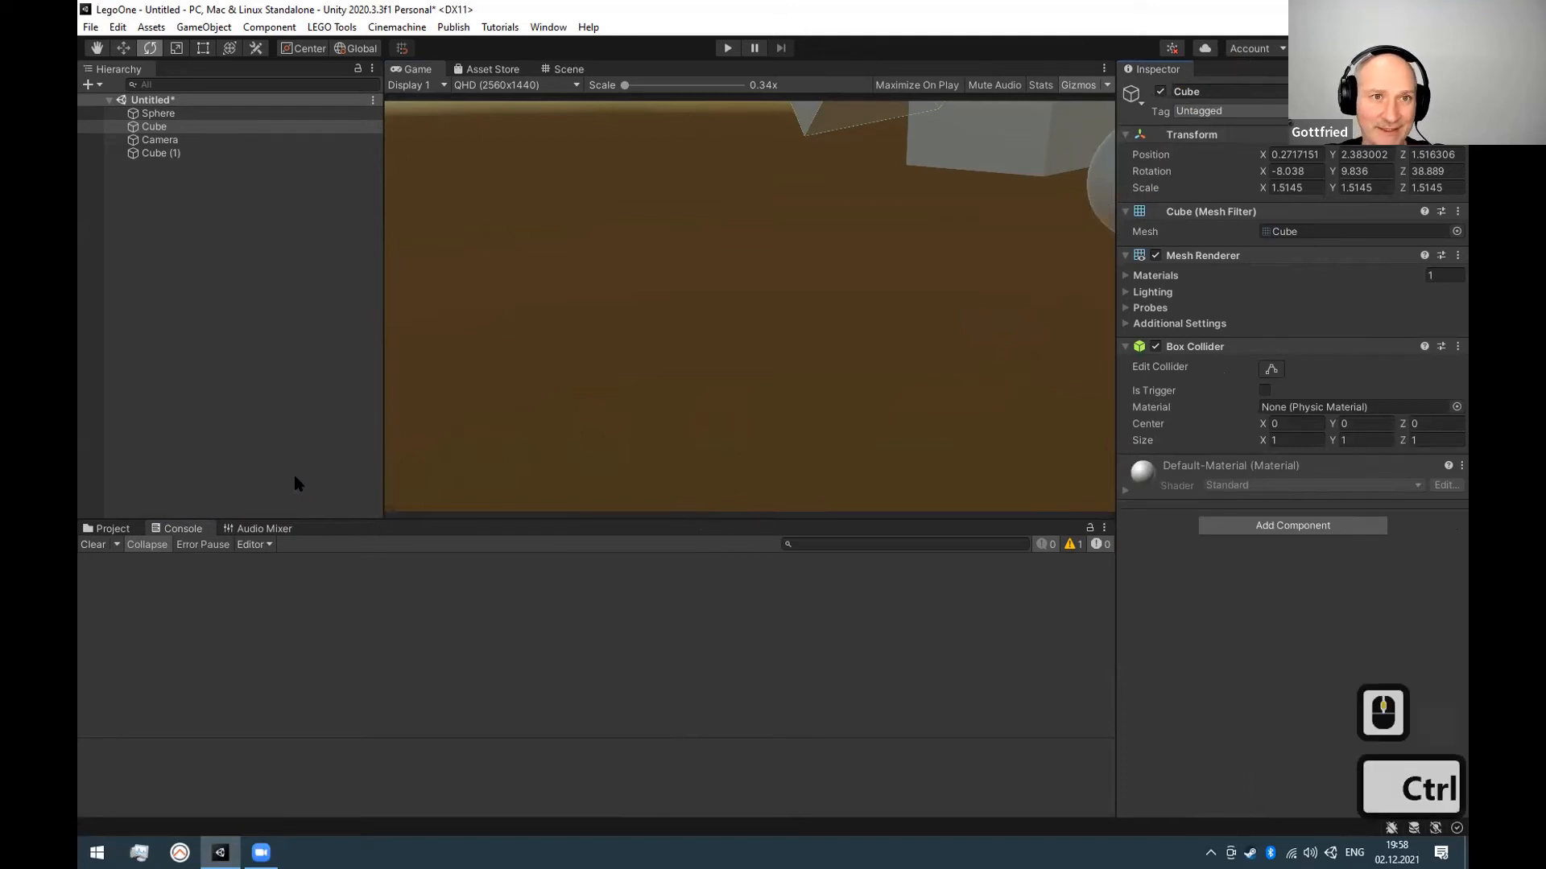
{"action": "key", "text": "ctrl+1"}
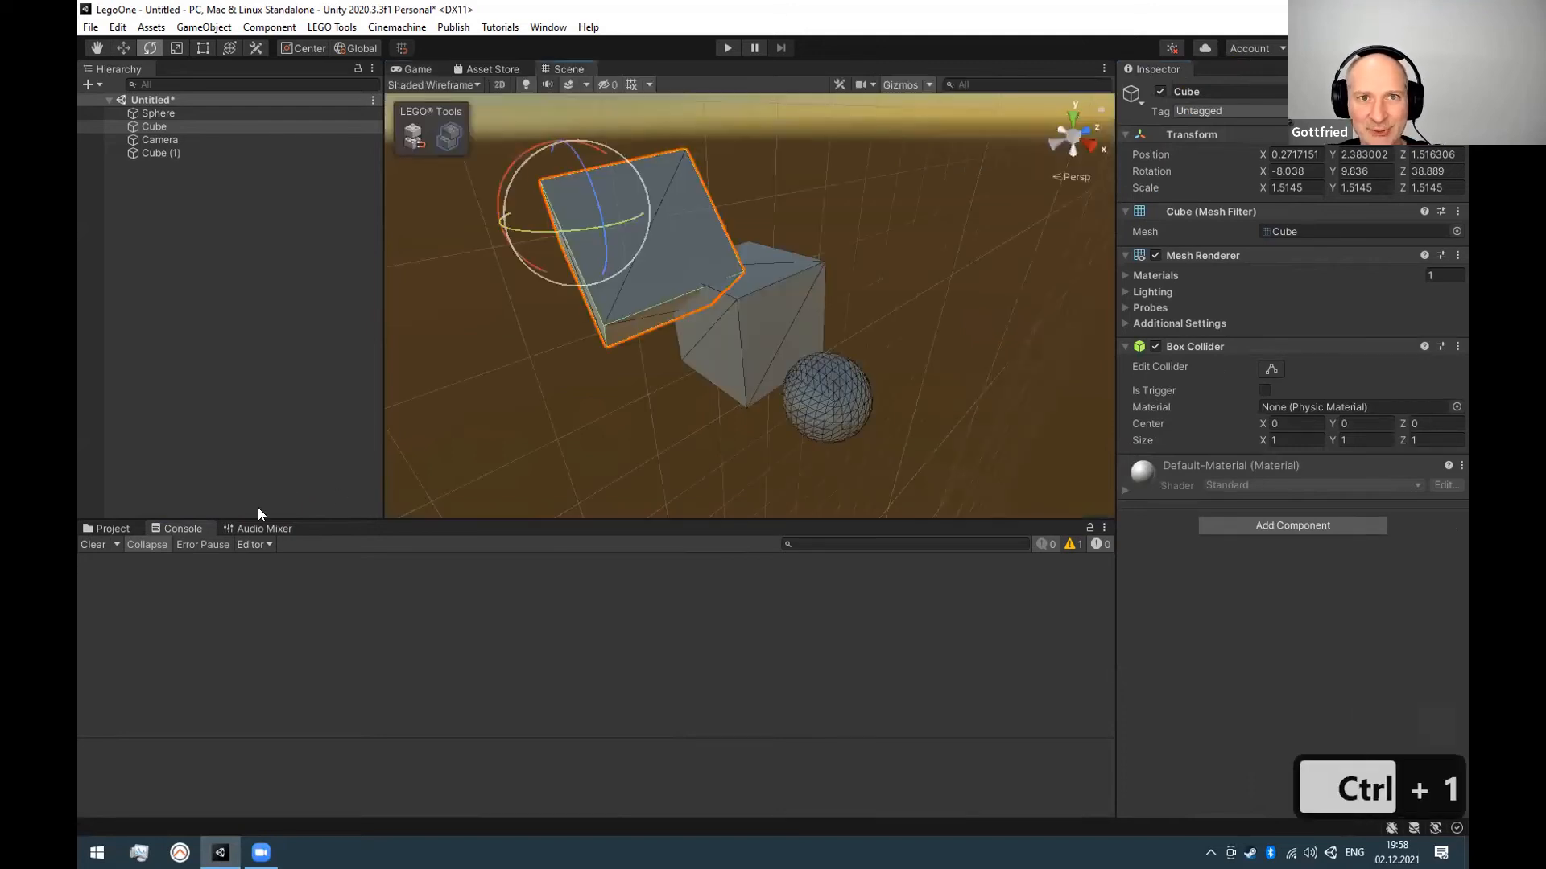
{"action": "key", "text": "ctrl+2"}
{"action": "key", "text": "ctrl+1"}
{"action": "key", "text": "ctrl+2"}
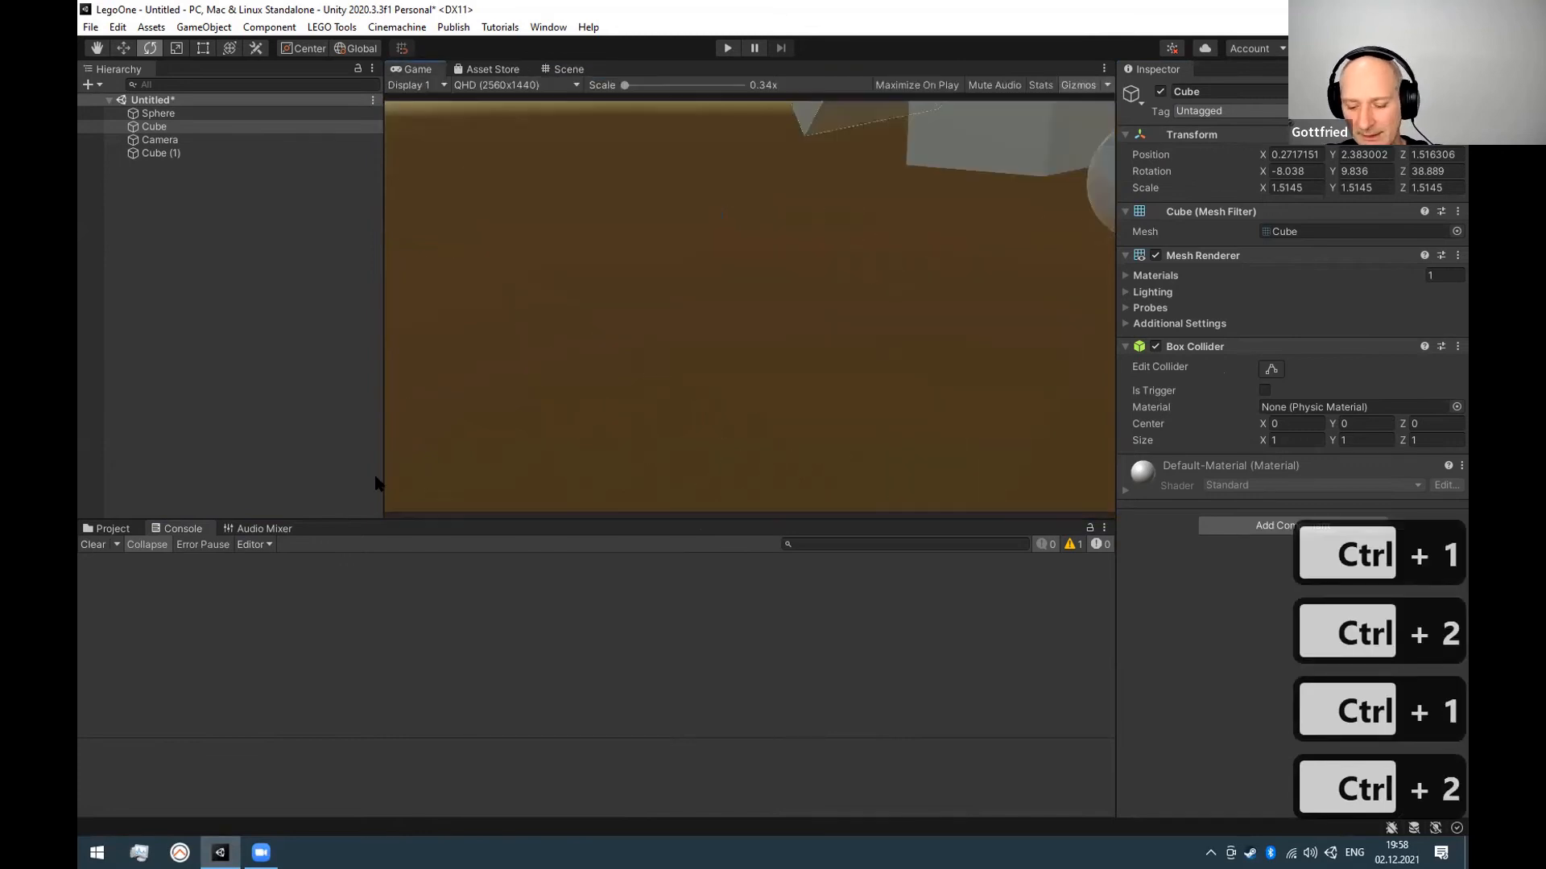
{"action": "key", "text": "ctrl+1"}
Show the Project window and move the Hierarchy selection from the Cube to the Camera.
{"action": "key", "text": "ctrl+4"}
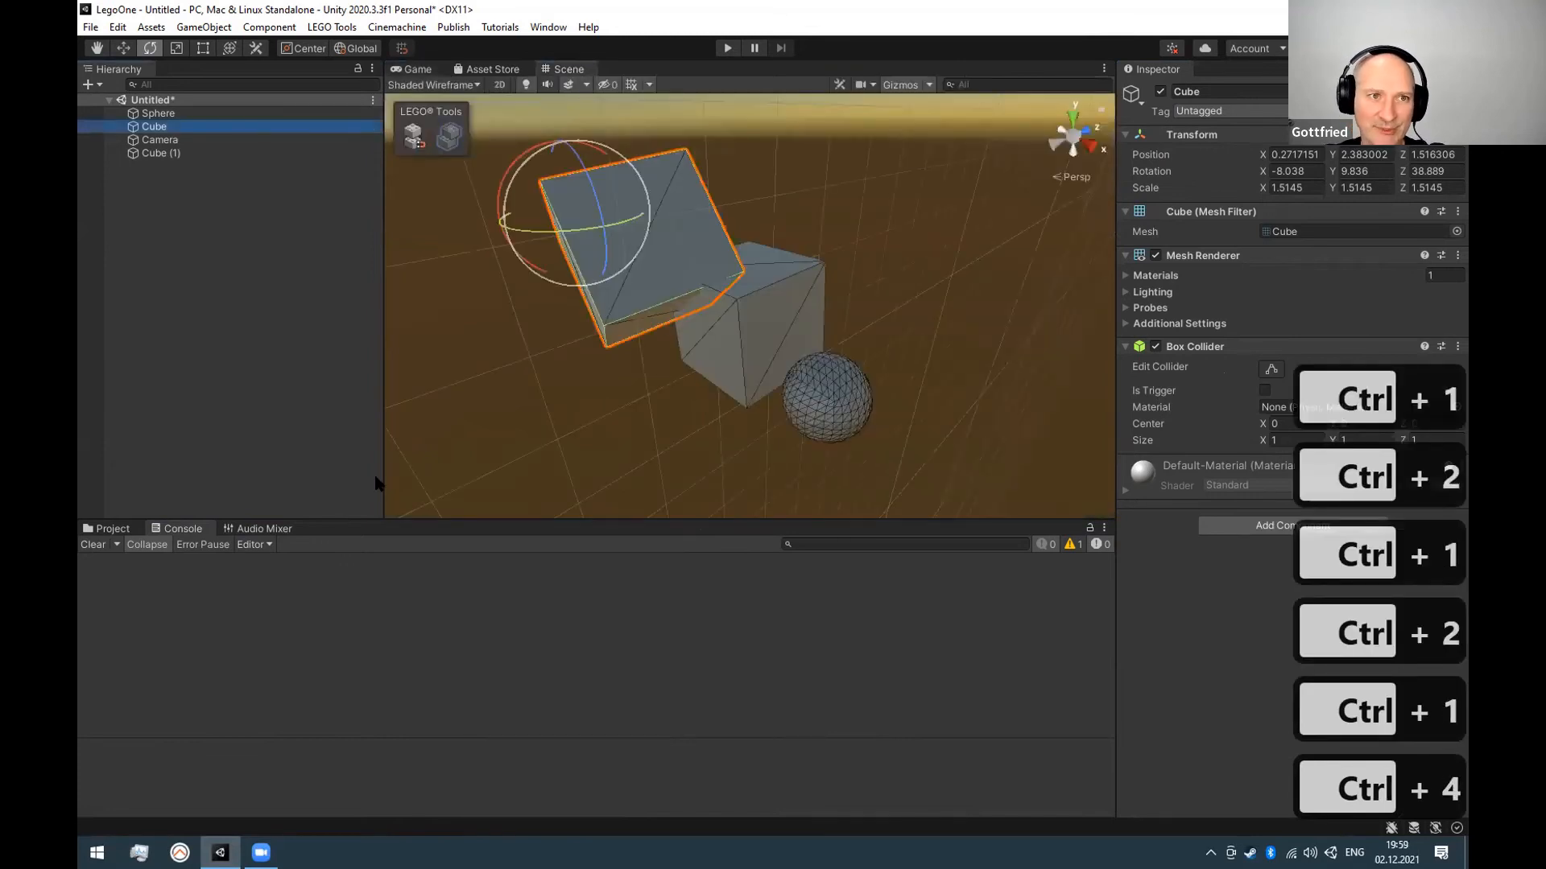
{"action": "key", "text": "ctrl+5"}
{"action": "key", "text": "ctrl+4"}
{"action": "key", "text": "Down"}
{"action": "key", "text": "Up"}
{"action": "key", "text": "Down"}
{"action": "key", "text": "Right"}
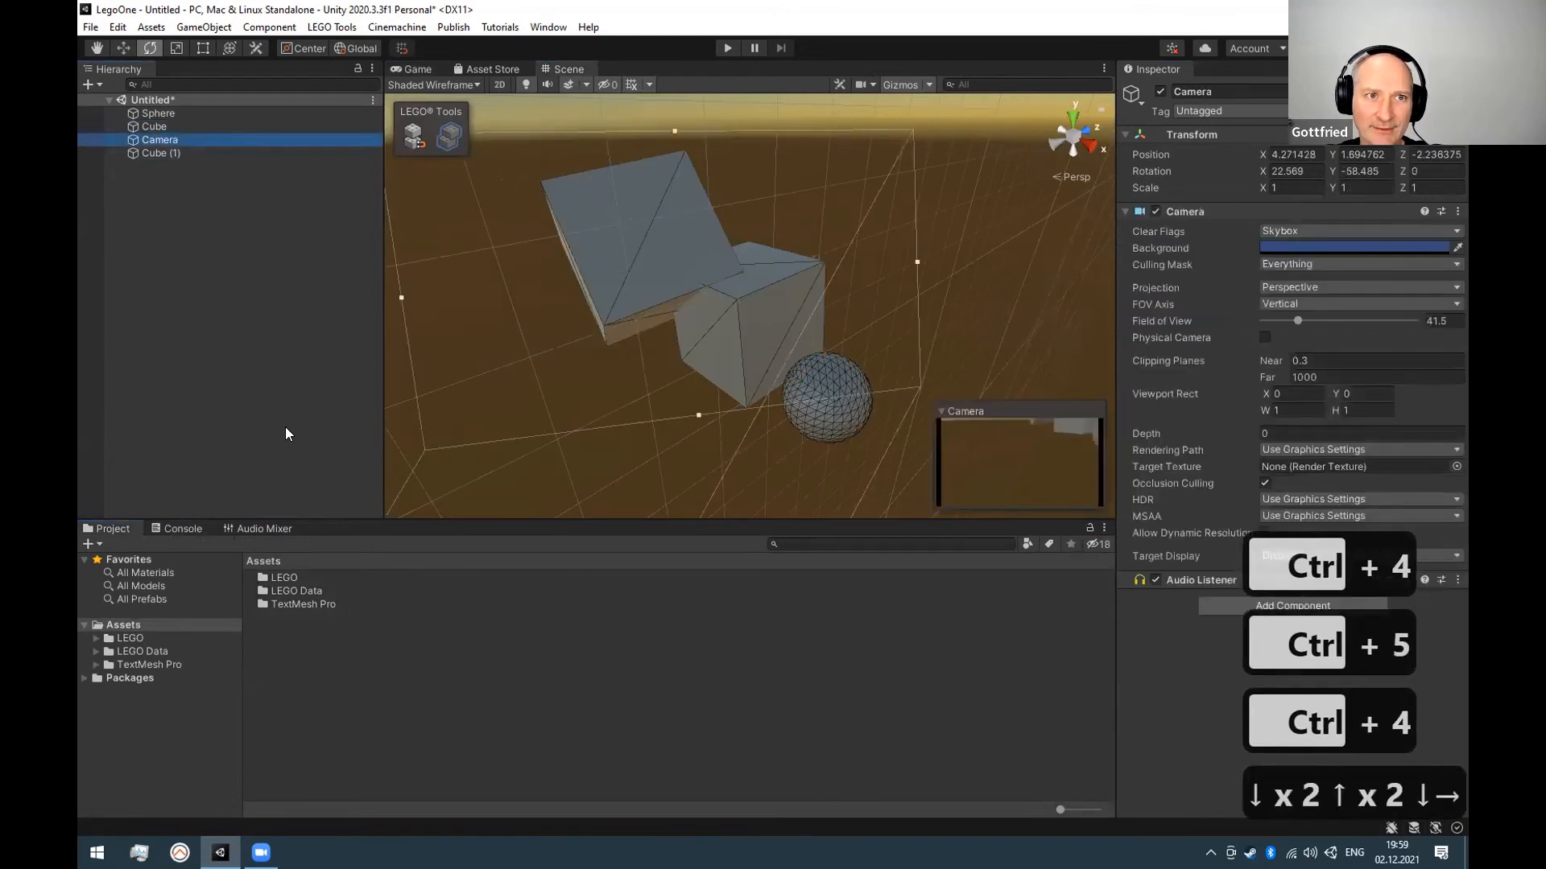
Deactivate the Camera and the original Cube in the Hierarchy.
{"action": "key", "text": "Down"}
{"action": "key", "text": "Up"}
{"action": "key", "text": "Down"}
{"action": "key", "text": "Right"}
{"action": "key", "text": "Up"}
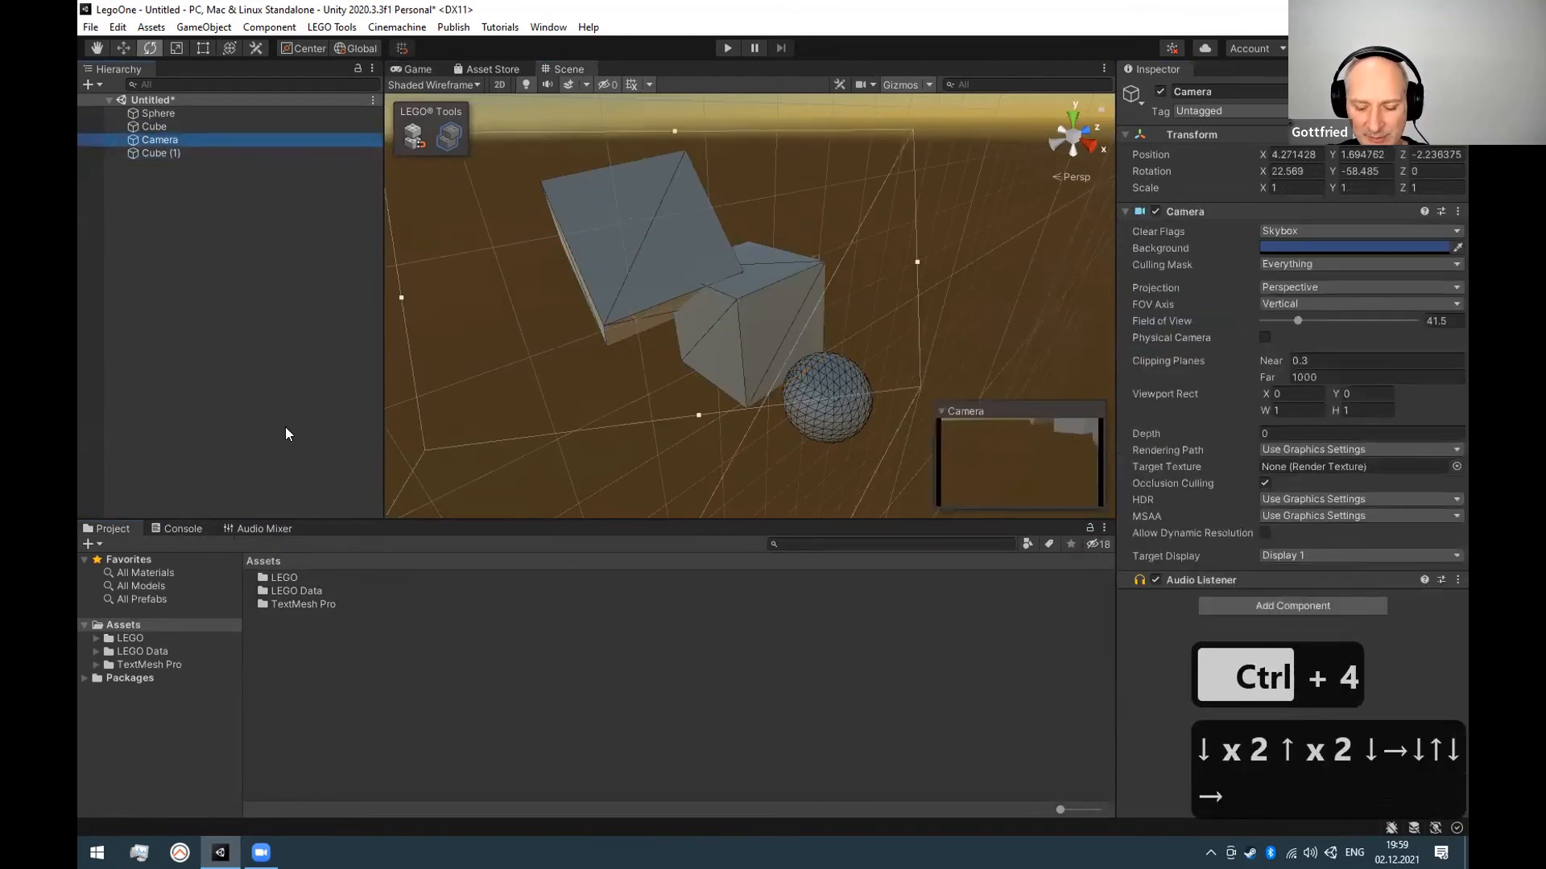
{"action": "key", "text": "alt+shift+a"}
{"action": "key", "text": "Up"}
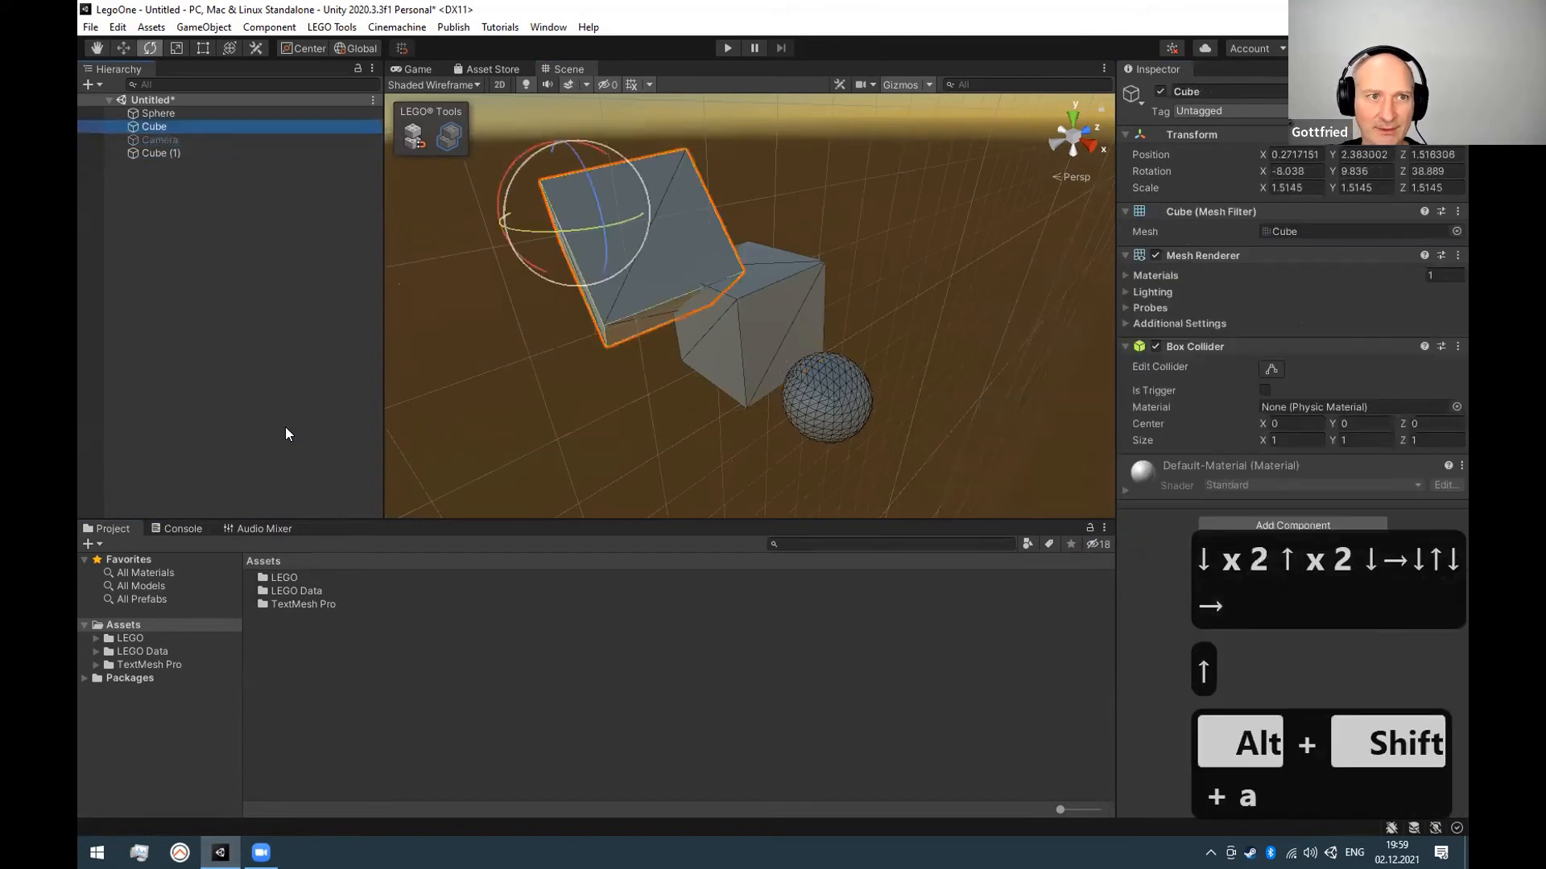
{"action": "key", "text": "alt+shift+a"}
Move the focus to the Project window and select the LEGO folder under Assets.
{"action": "key", "text": "ctrl+5"}
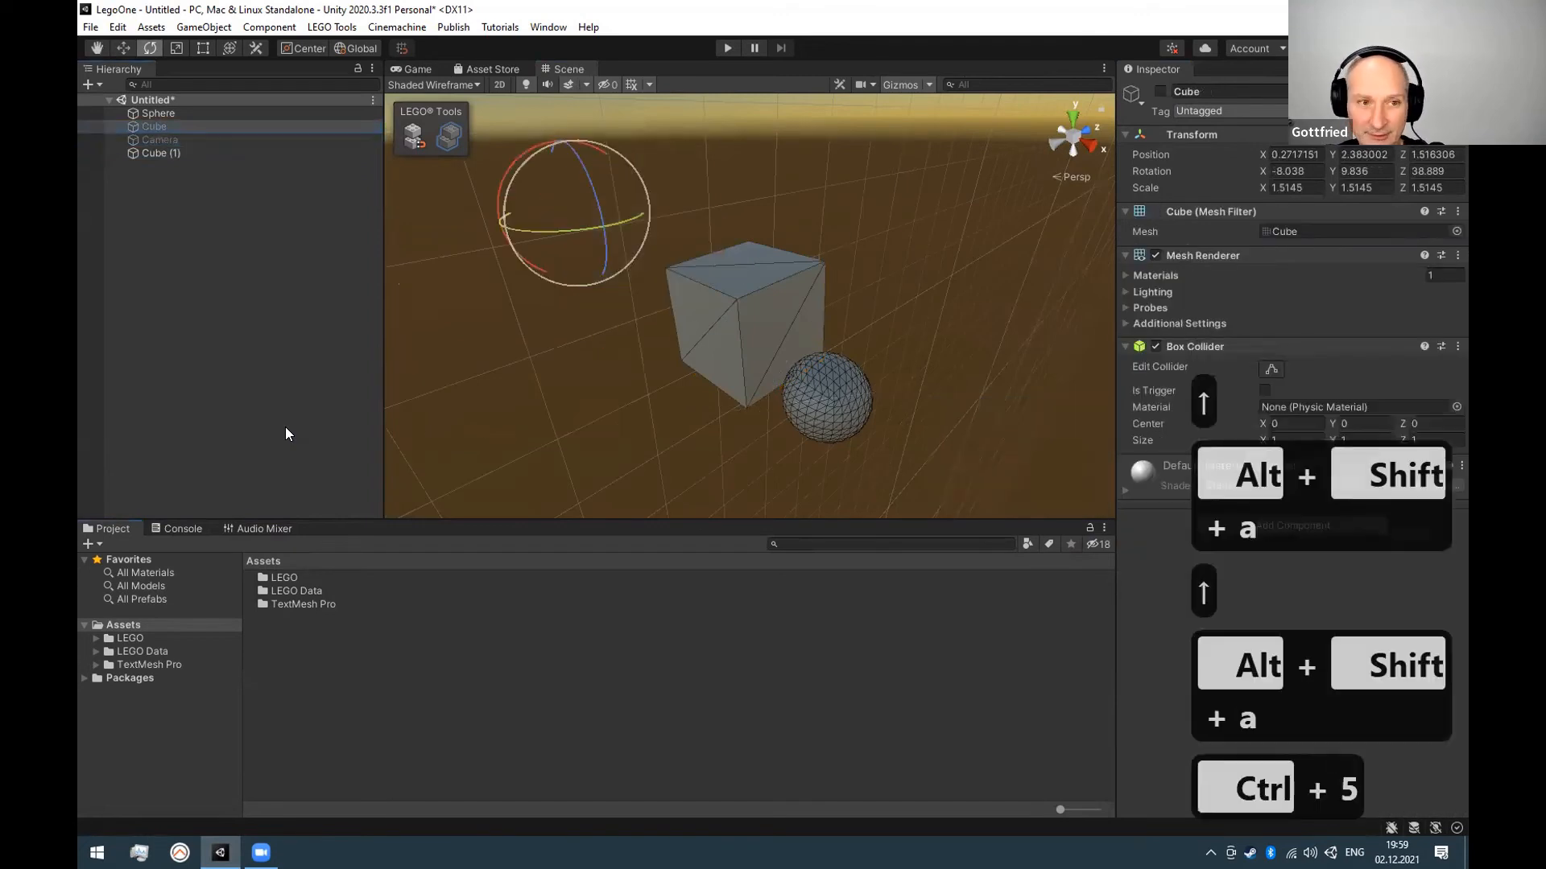
{"action": "key", "text": "ctrl+4"}
{"action": "key", "text": "ctrl+5"}
{"action": "key", "text": "Down"}
{"action": "key", "text": "Down"}
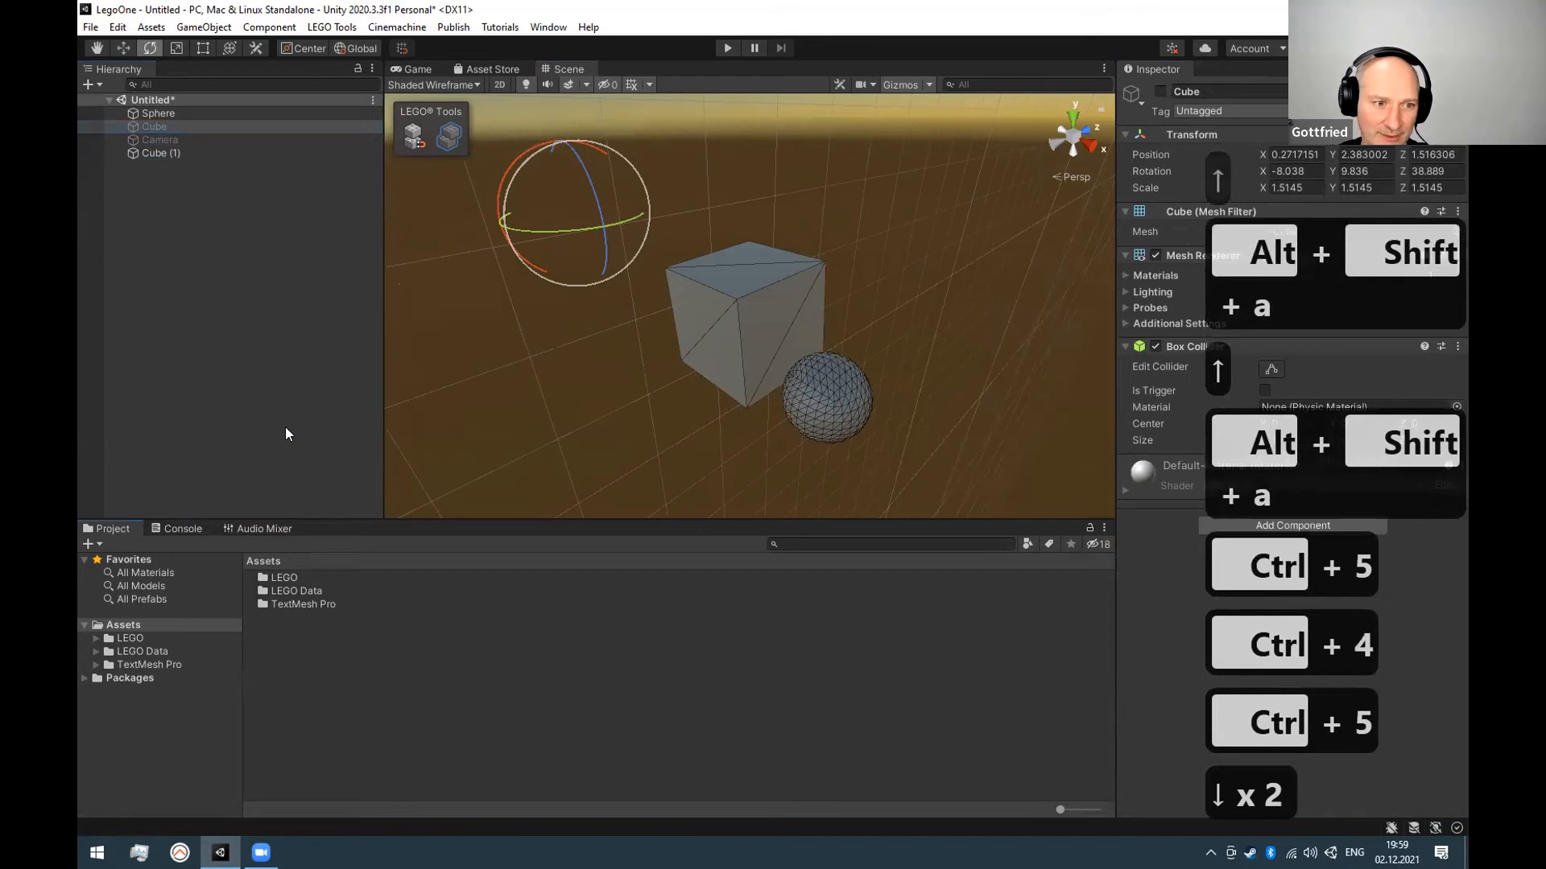
{"action": "left_click", "coordinate": [178, 752]}
{"action": "key", "text": "Down"}
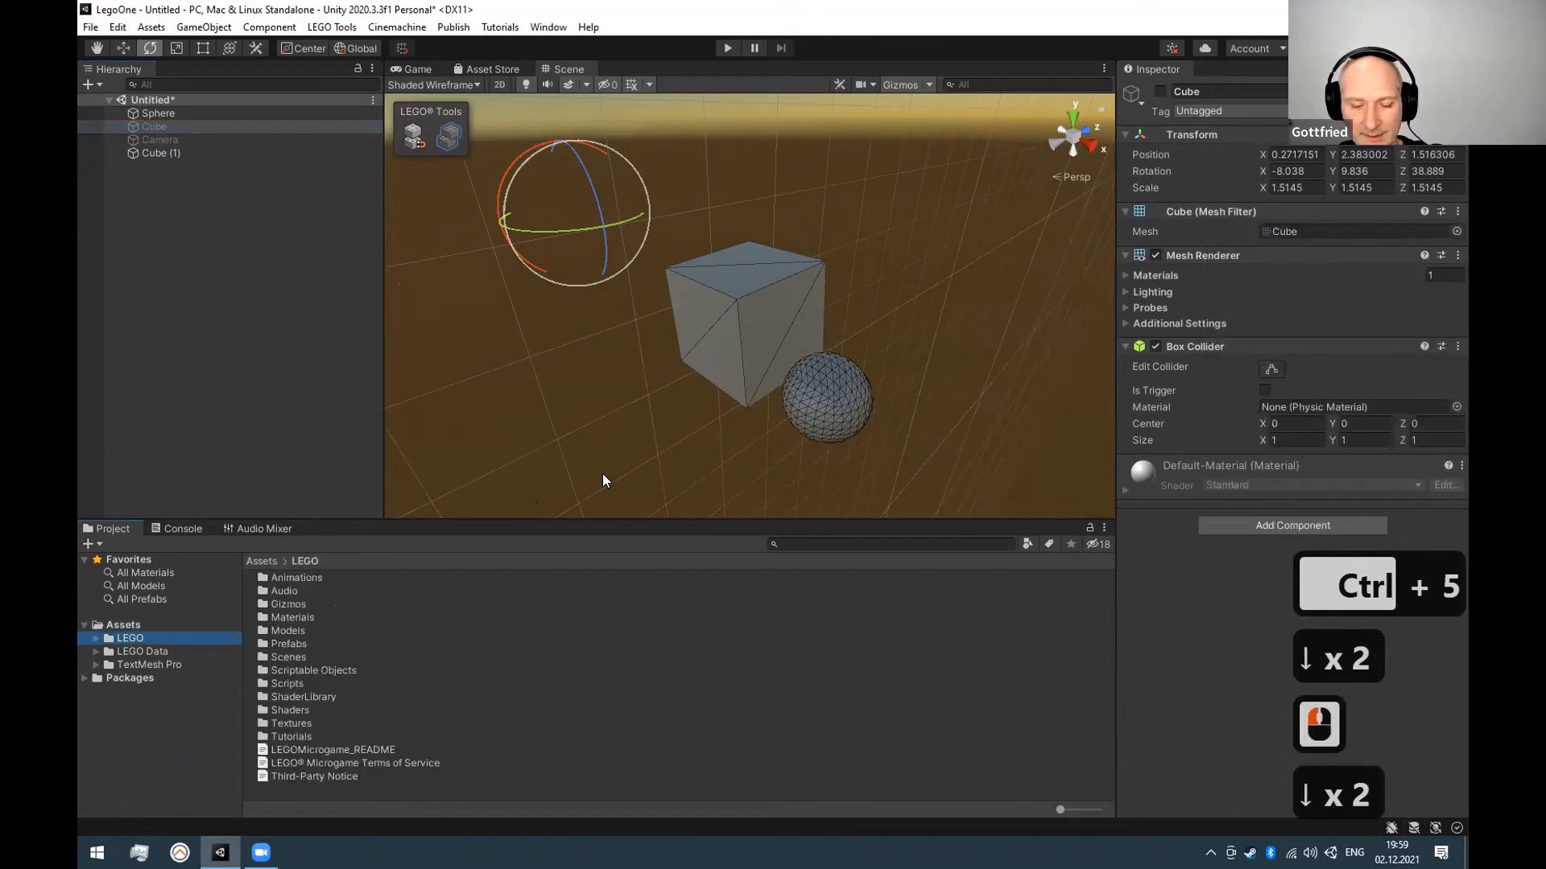
Expand the LEGO Data and Geometry folders and view the contents of CommonParts.
{"action": "key", "text": "Down"}
{"action": "key", "text": "Down"}
{"action": "key", "text": "Up"}
{"action": "key", "text": "Right"}
{"action": "key", "text": "Down"}
{"action": "key", "text": "Right"}
{"action": "key", "text": "Down"}
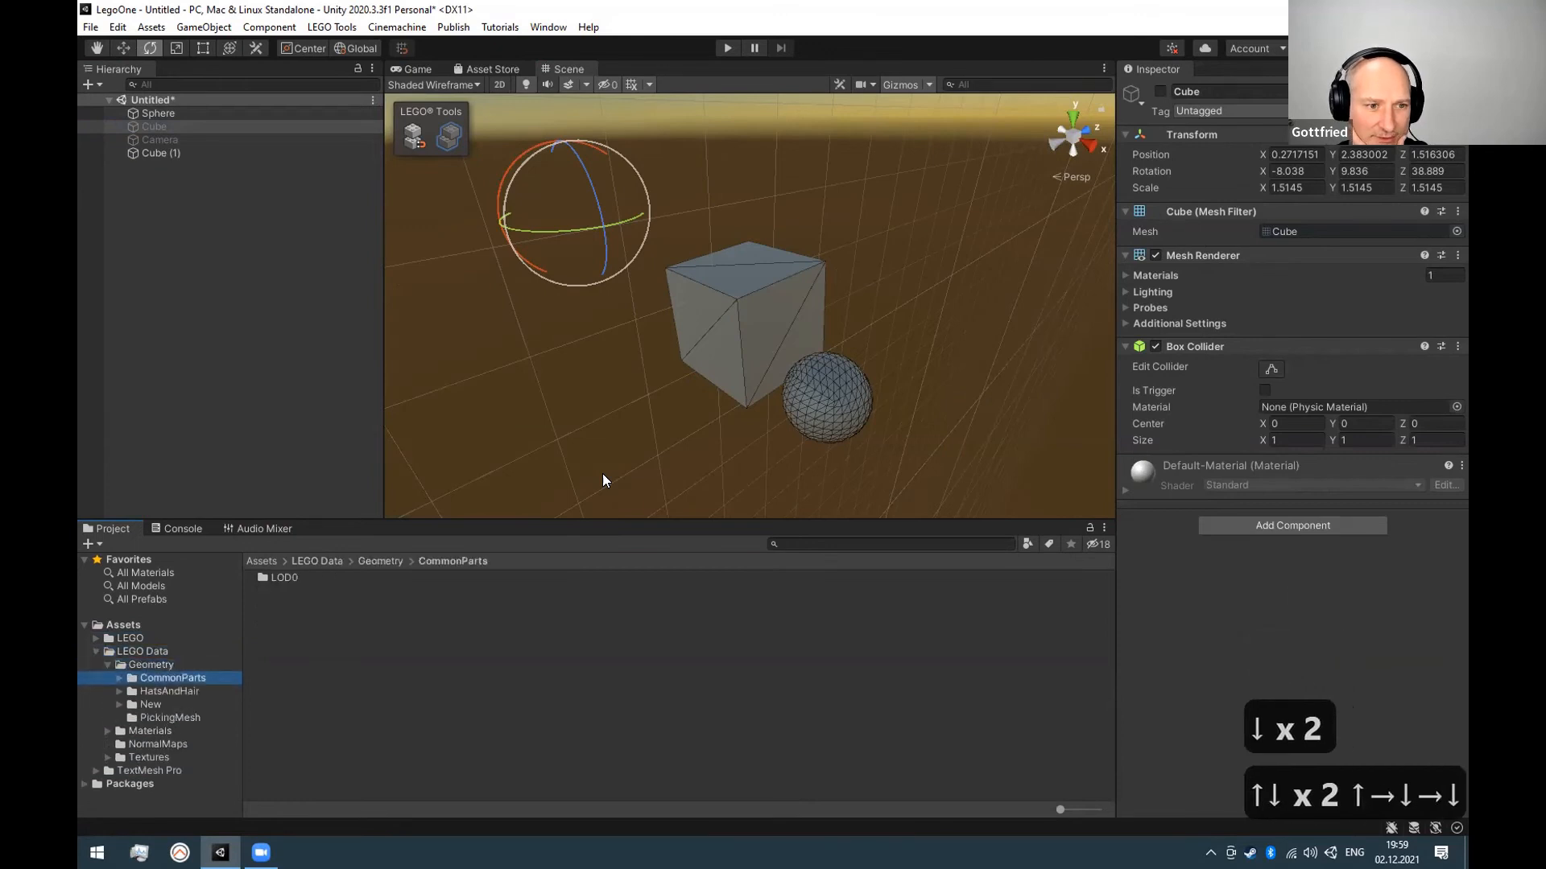
Collapse the Geometry folder and move down past Materials through the remaining LEGO Data subfolders.
{"action": "key", "text": "Right"}
{"action": "key", "text": "Up"}
{"action": "key", "text": "Up"}
{"action": "key", "text": "Down"}
{"action": "key", "text": "Left"}
{"action": "key", "text": "Down"}
{"action": "key", "text": "Down"}
{"action": "key", "text": "Down"}
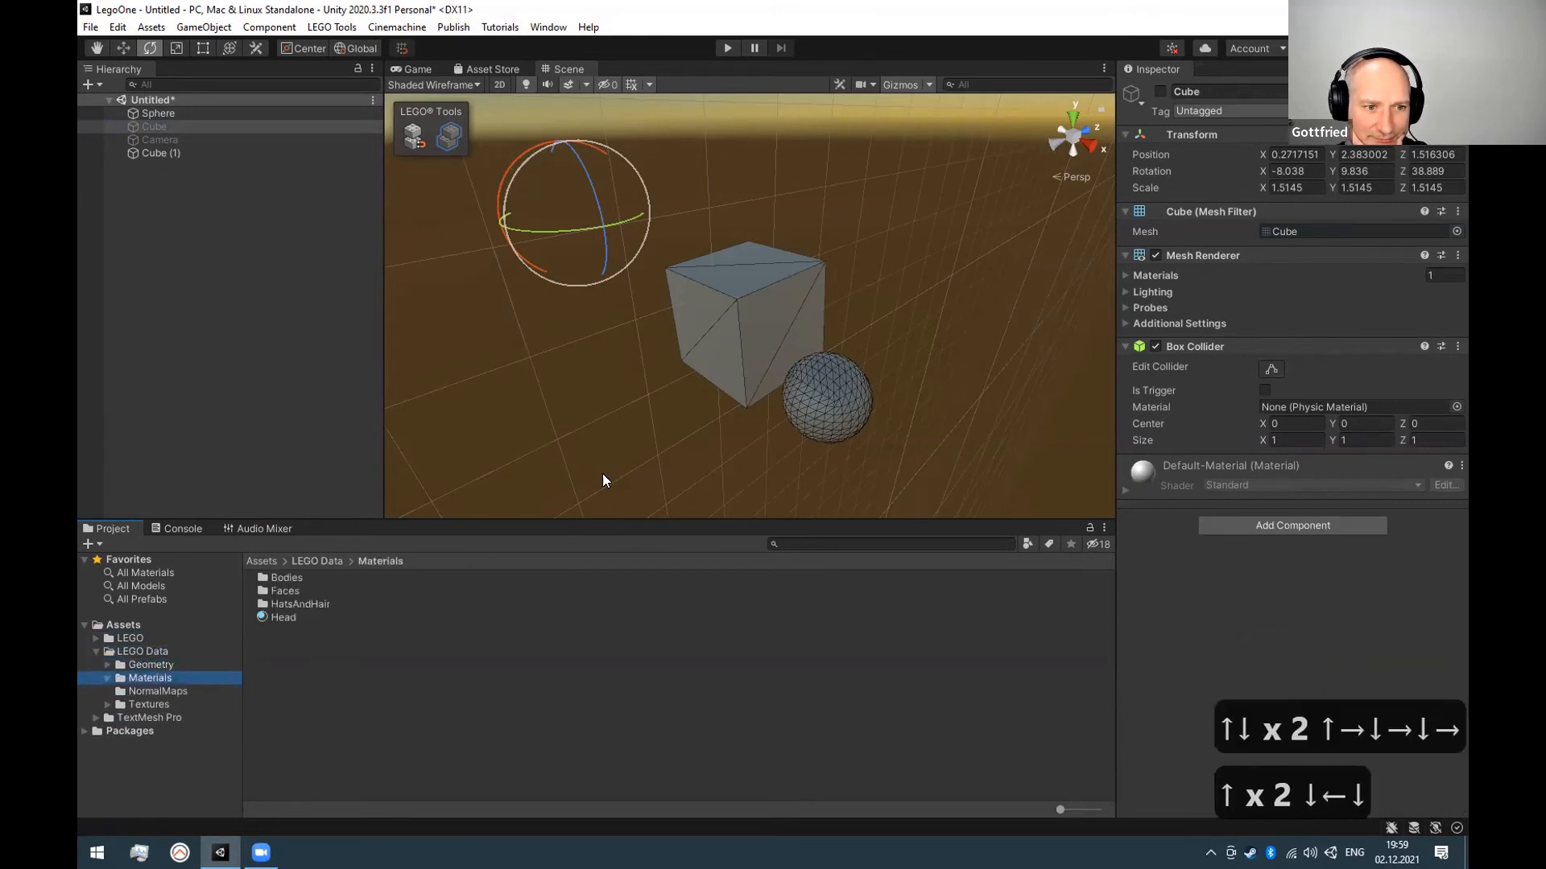
Go back up the Assets folder tree to the LEGO folder and expand it.
{"action": "key", "text": "Right"}
{"action": "key", "text": "Down"}
{"action": "key", "text": "Right"}
{"action": "key", "text": "Up"}
{"action": "key", "text": "Up"}
{"action": "key", "text": "Up"}
{"action": "key", "text": "Up"}
{"action": "key", "text": "Up"}
{"action": "key", "text": "Up"}
{"action": "key", "text": "Up"}
{"action": "key", "text": "Right"}
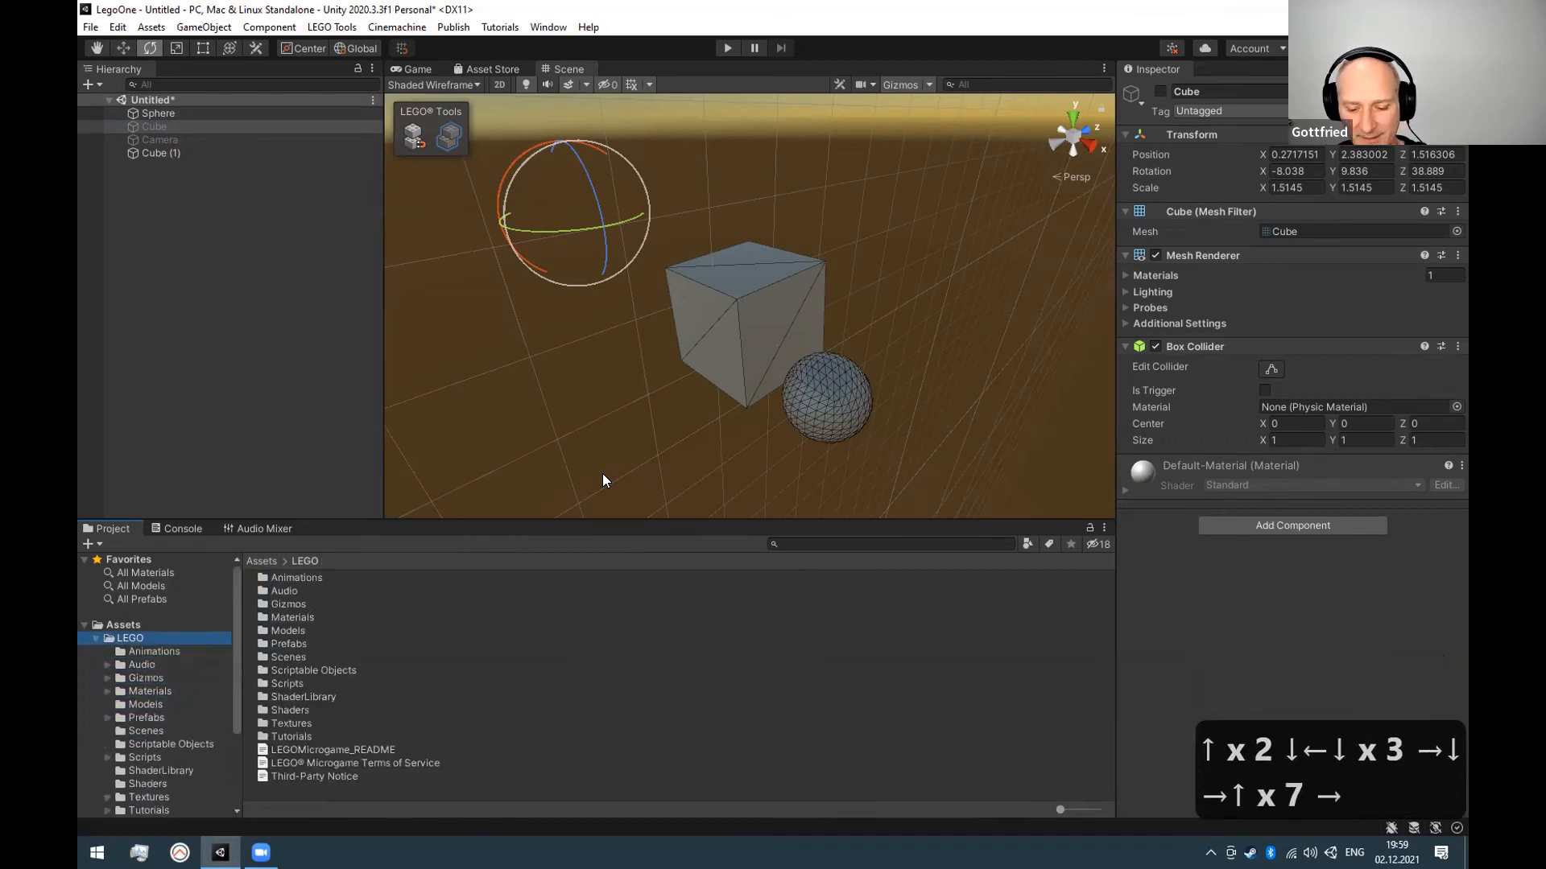
Return the focus to the Hierarchy and select Cube (1).
{"action": "key", "text": "ctrl+4"}
{"action": "key", "text": "ctrl+5"}
{"action": "key", "text": "ctrl+4"}
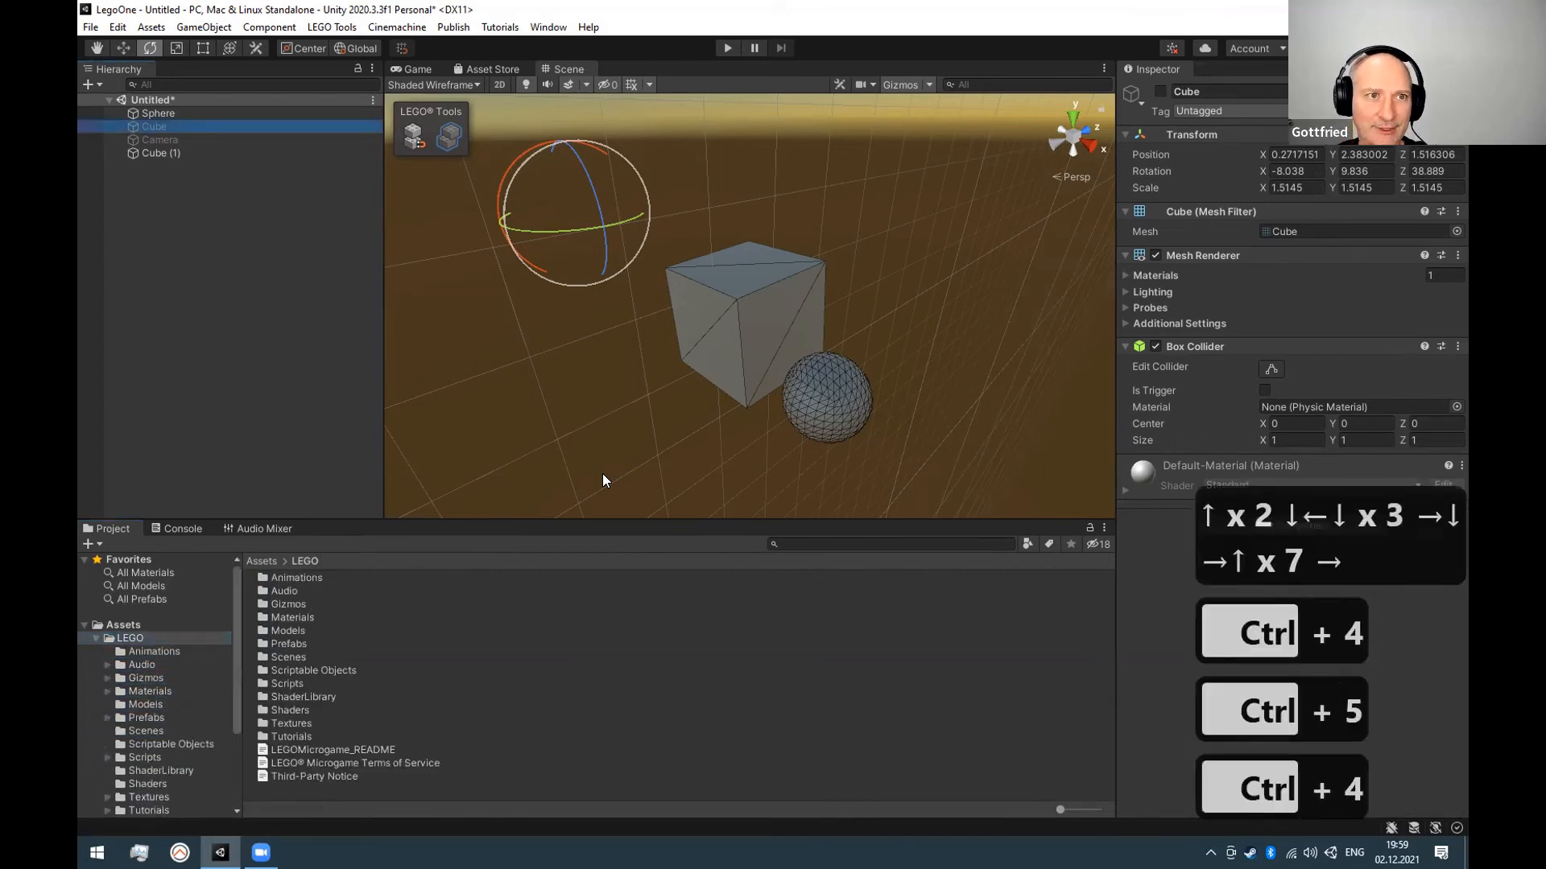
{"action": "key", "text": "Down"}
{"action": "key", "text": "Down"}
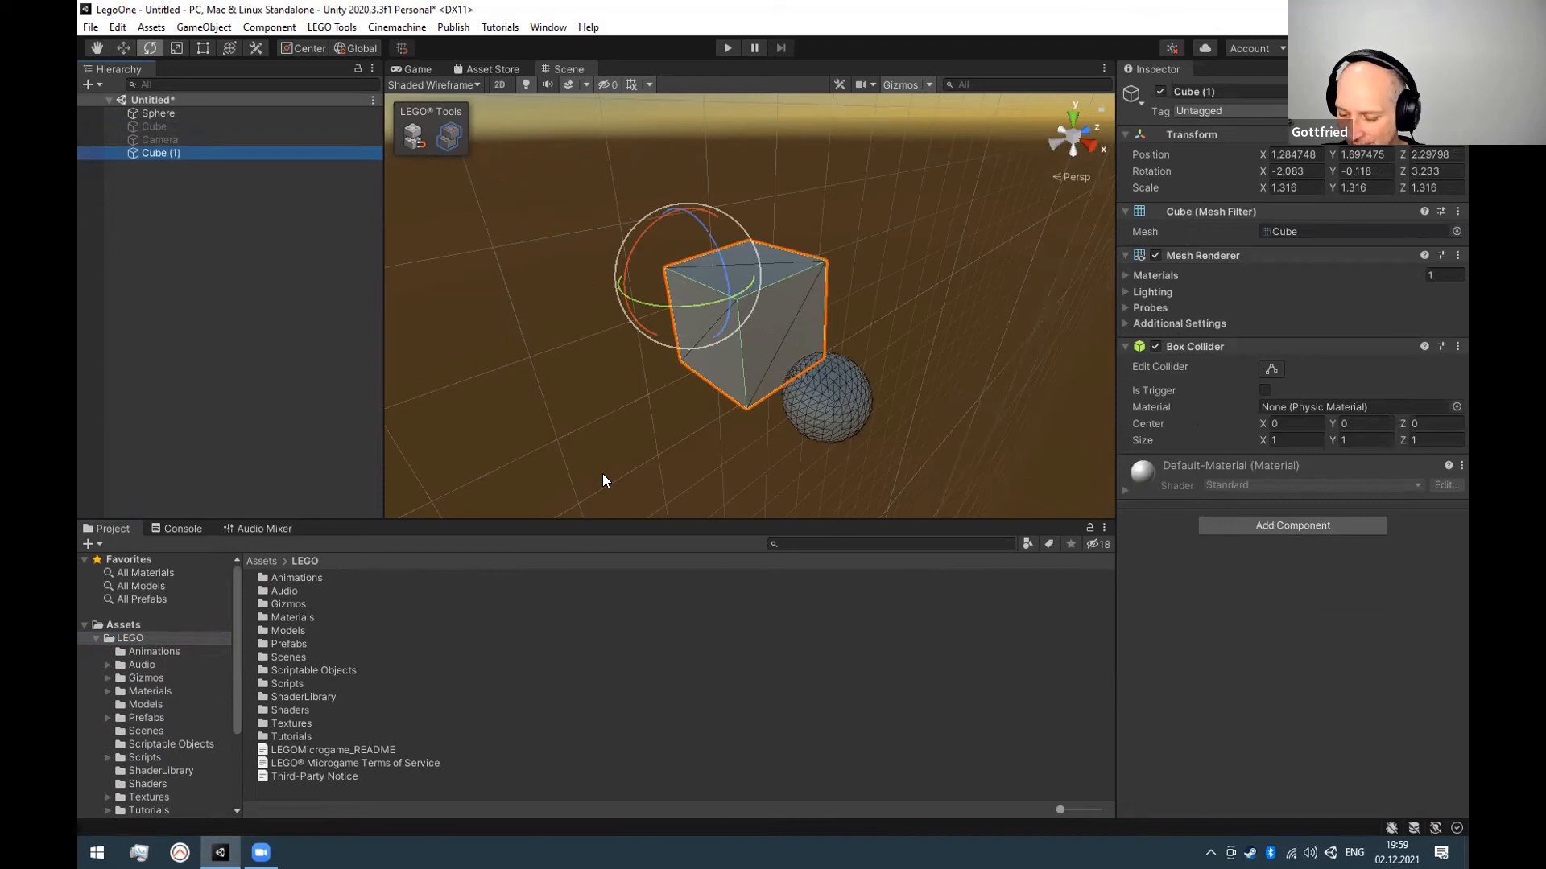
Enter Play mode to run the scene.
{"action": "key", "text": "ctrl"}
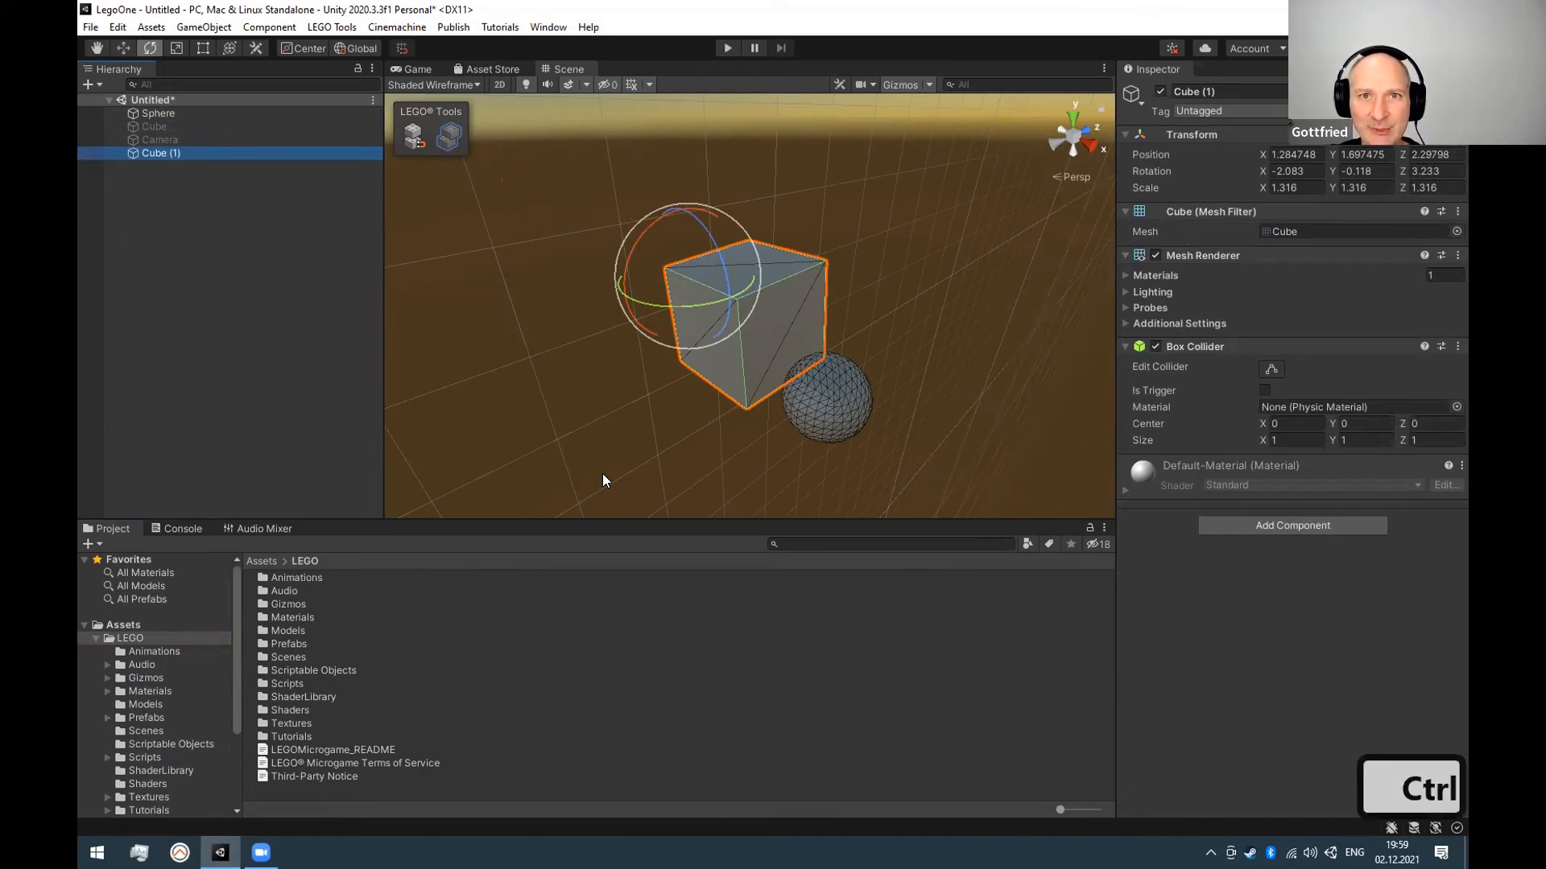
{"action": "key", "text": "ctrl+p"}
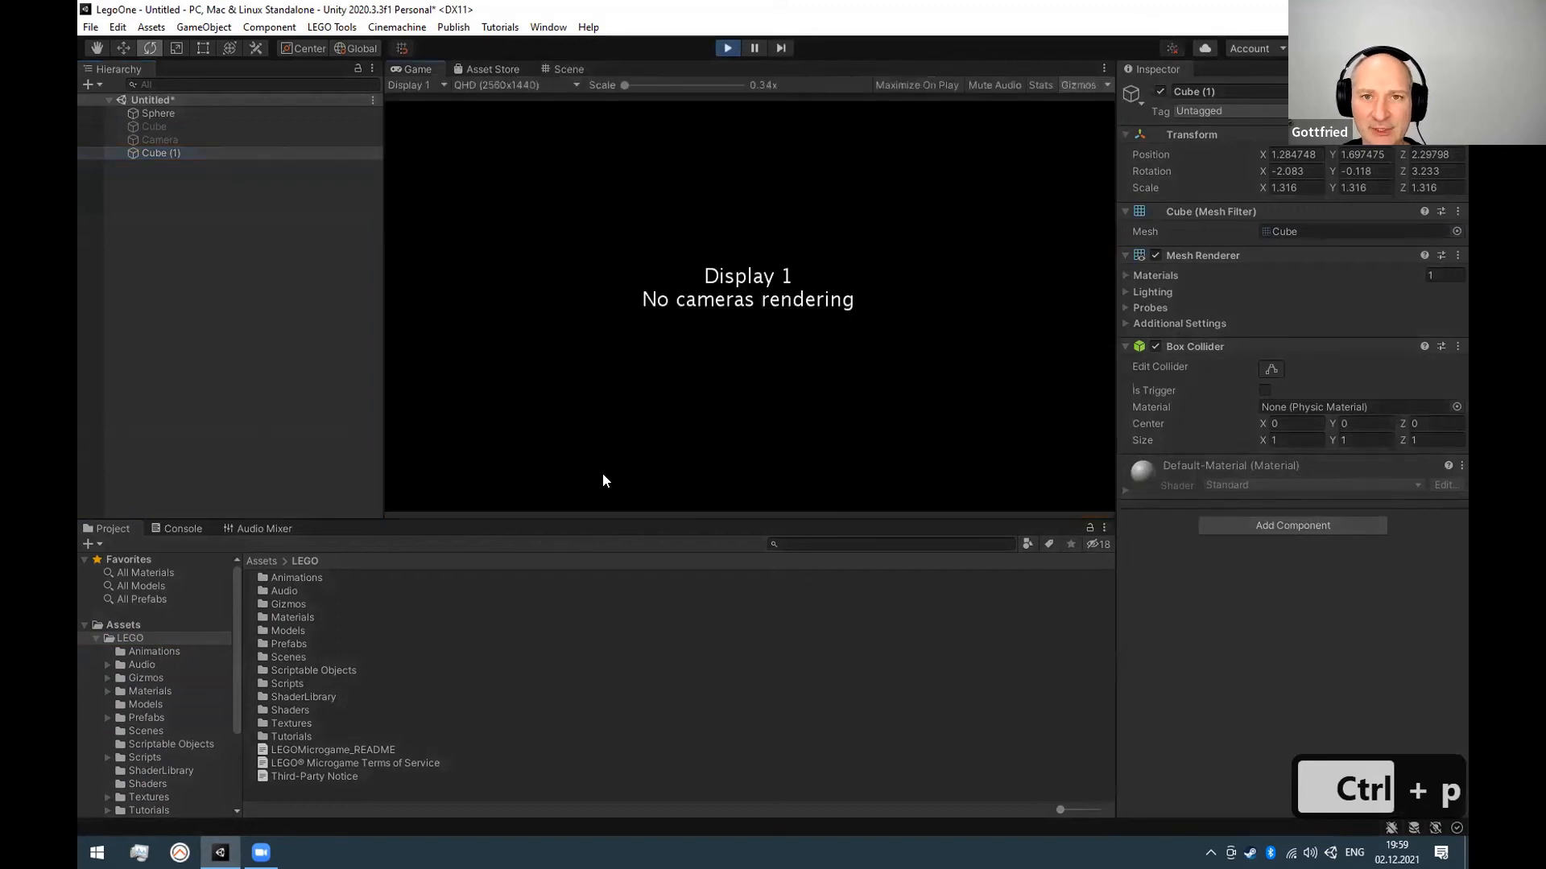
{"action": "key", "text": "ctrl"}
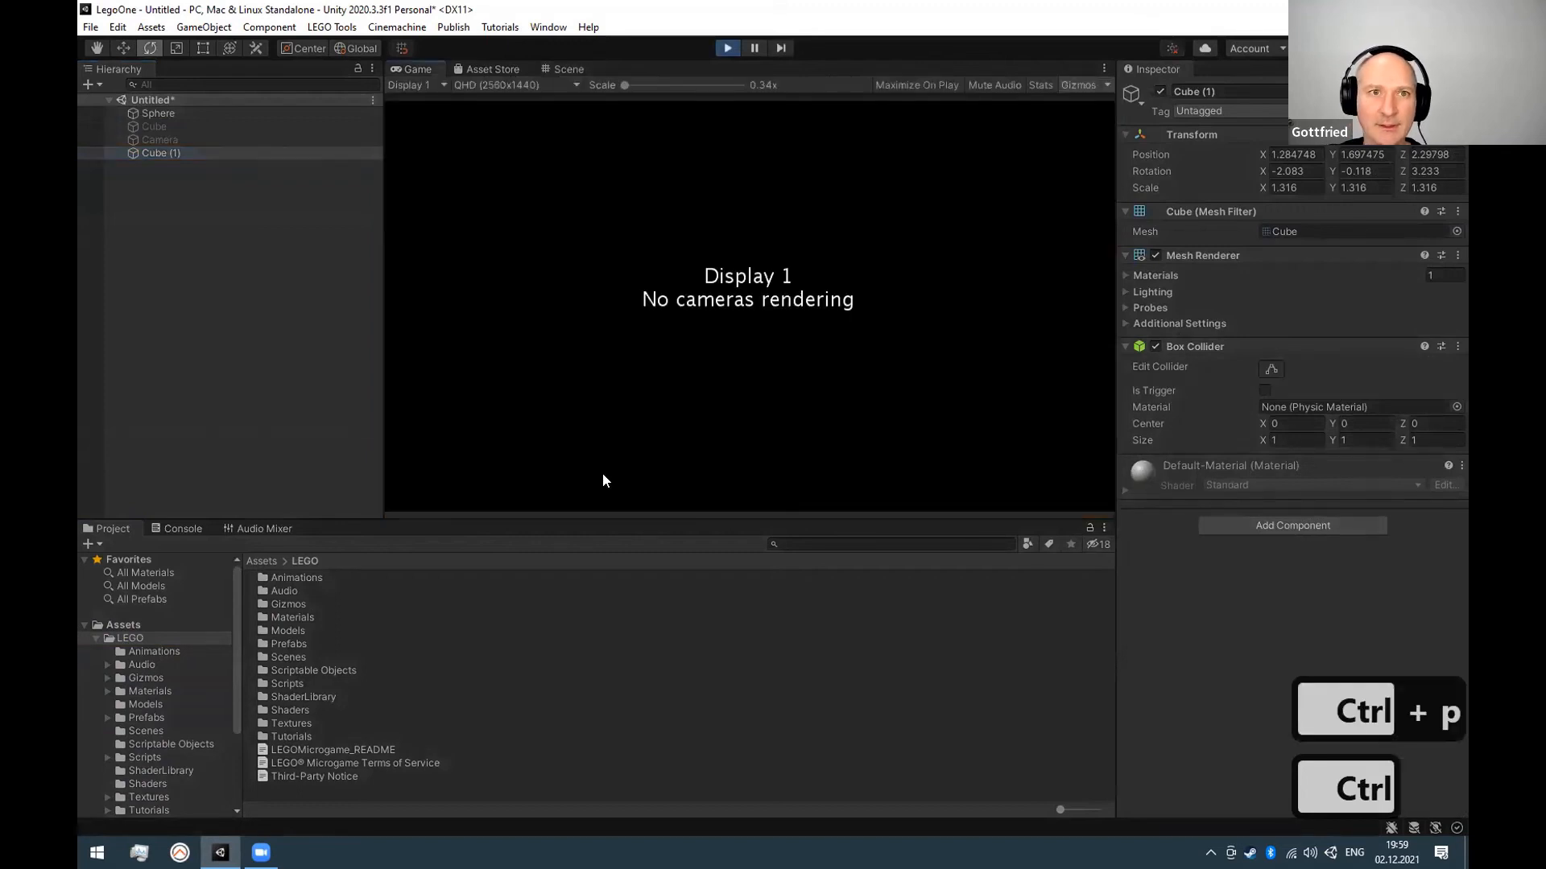
Stop the running scene, turn on Pause and restart Play mode in the paused state.
{"action": "key", "text": "ctrl+p"}
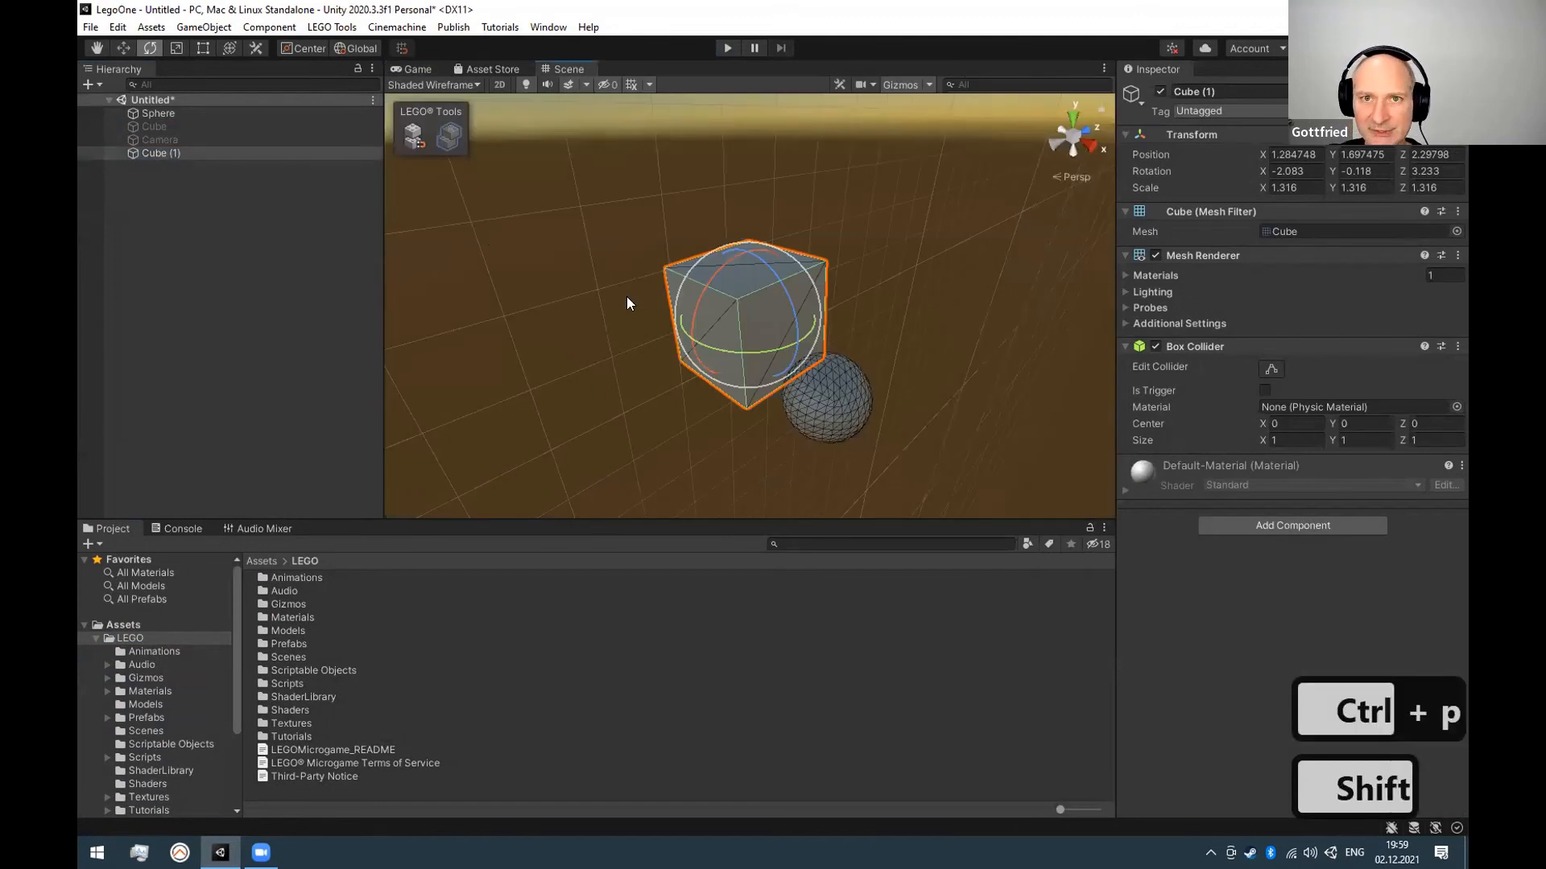
{"action": "key", "text": "ctrl+shift+p"}
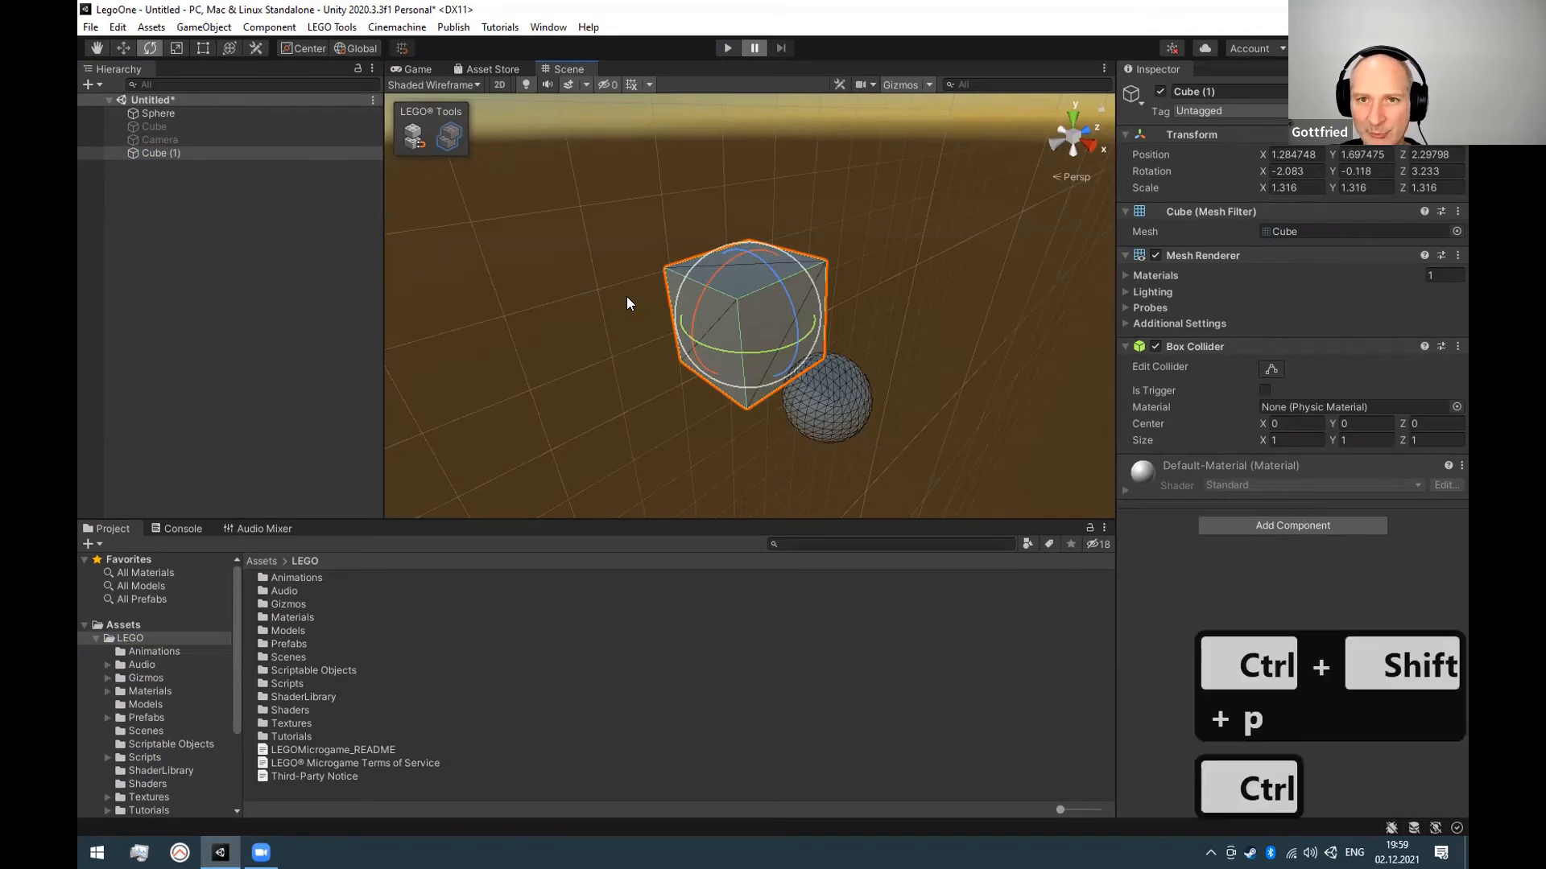
{"action": "key", "text": "ctrl+p"}
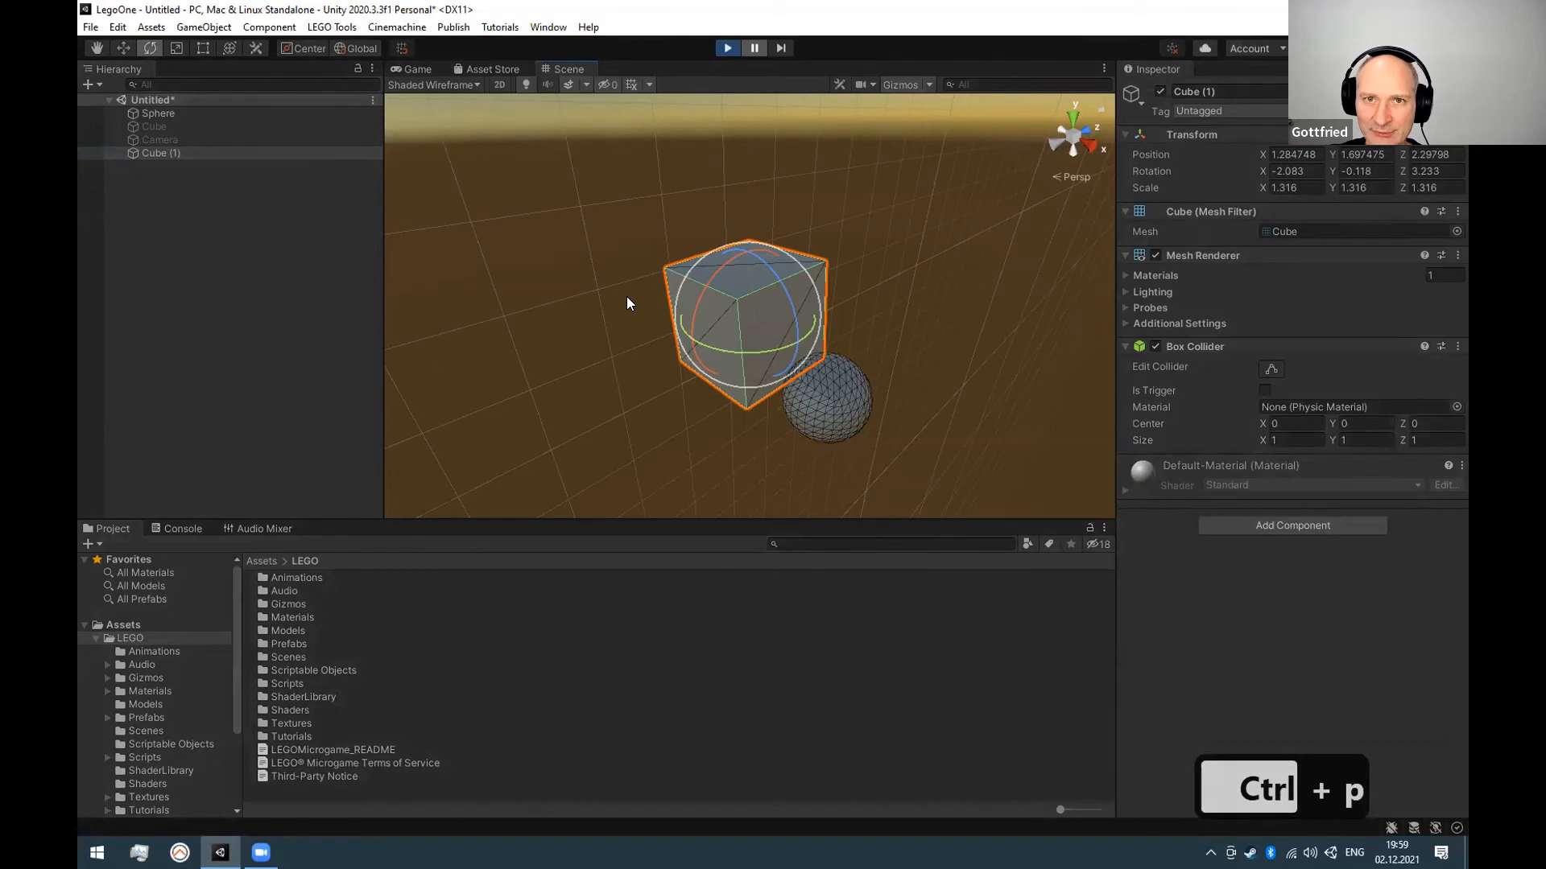
Leave the paused Play mode.
{"action": "key", "text": "ctrl"}
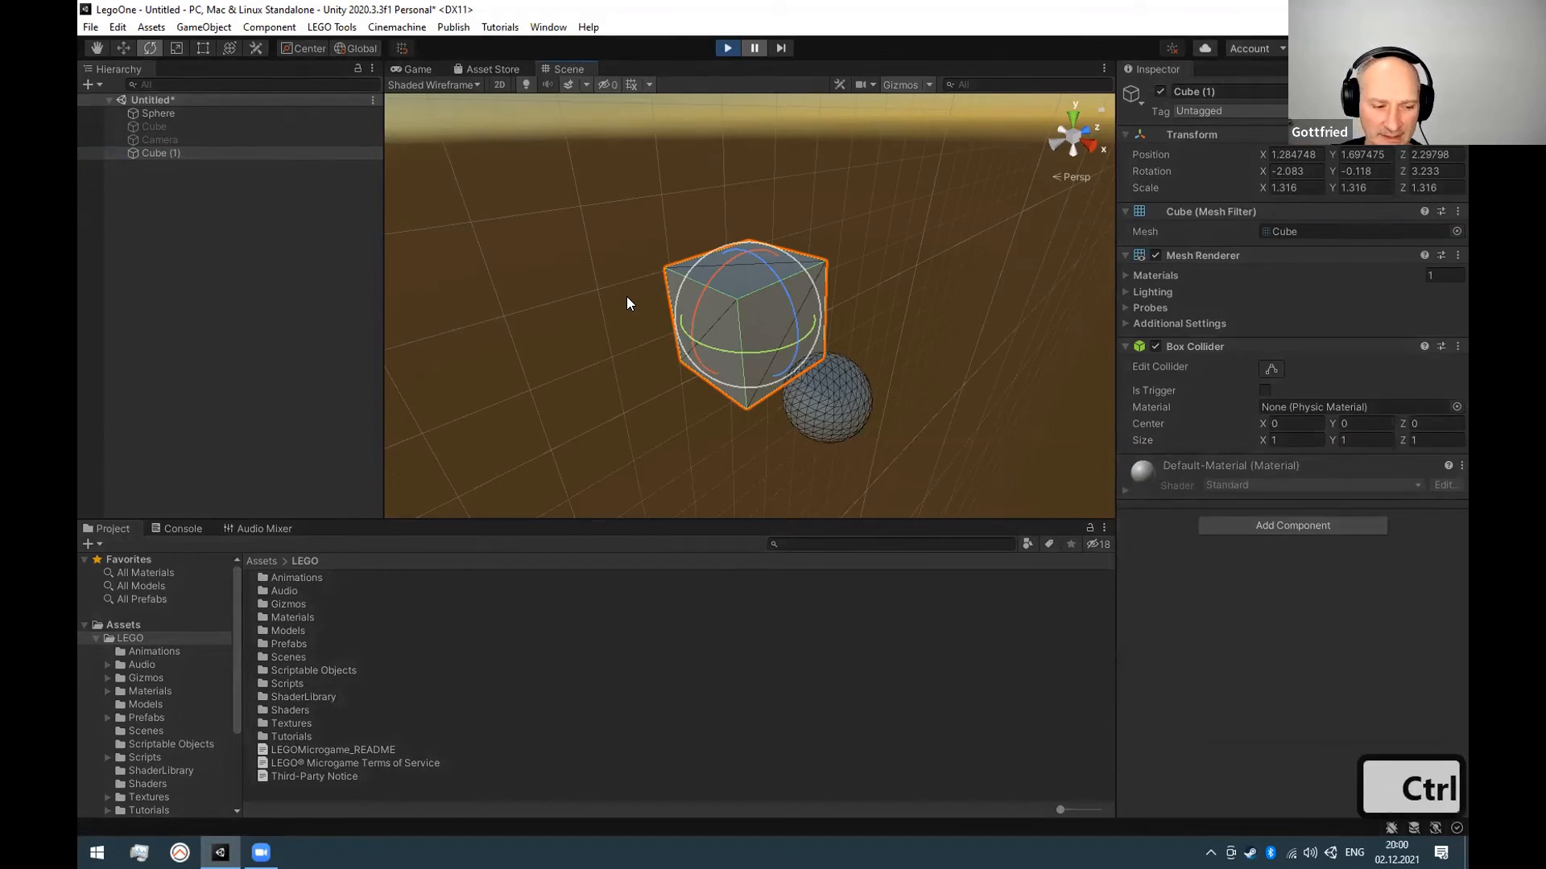
{"action": "key", "text": "alt"}
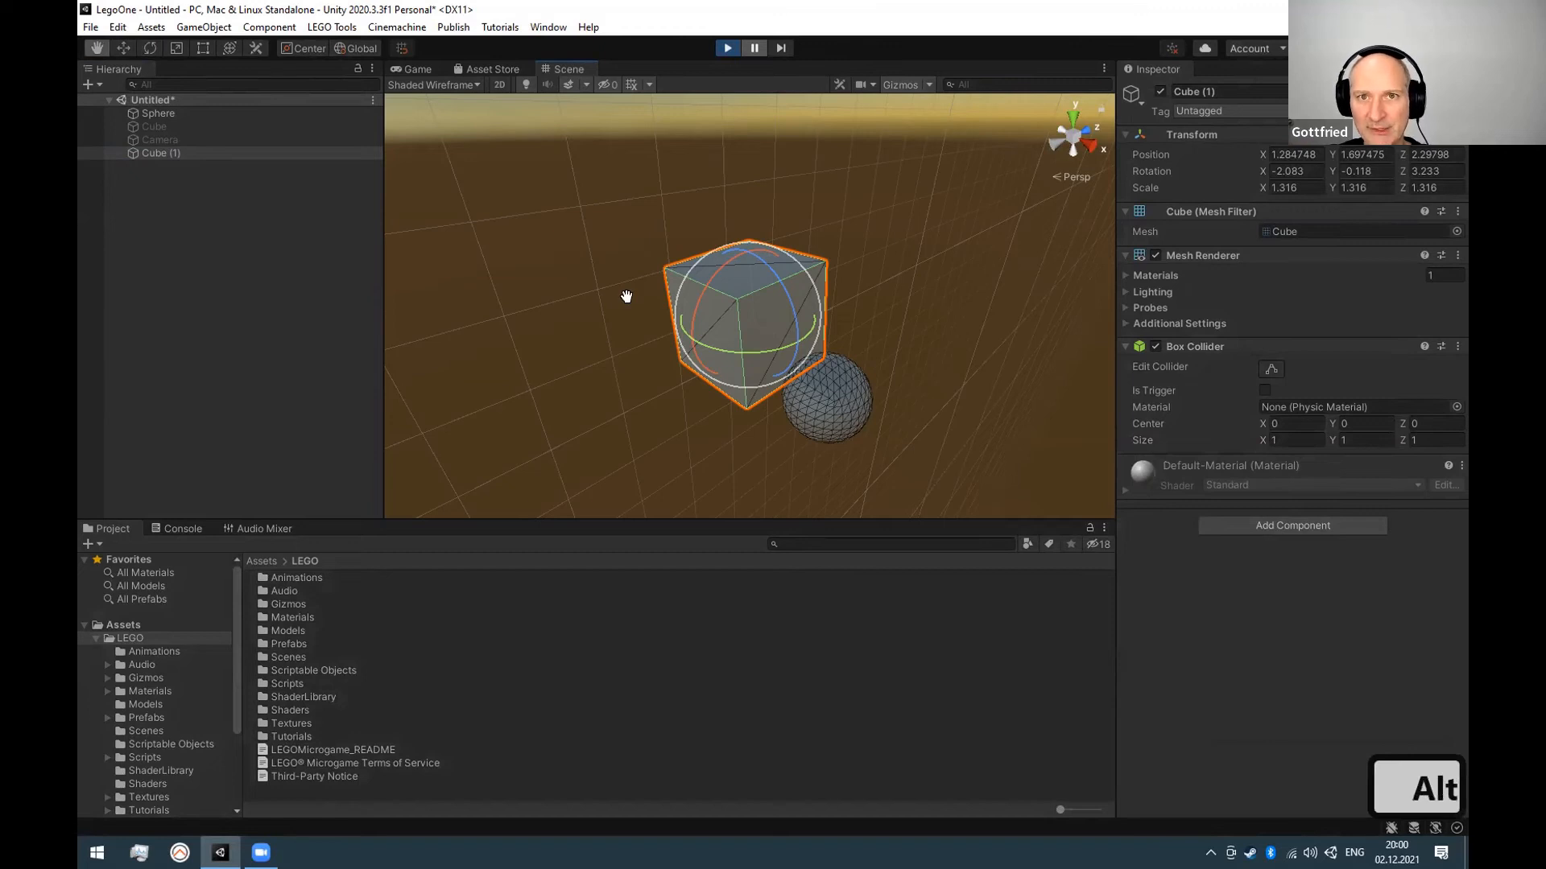
{"action": "left_click", "coordinate": [727, 48]}
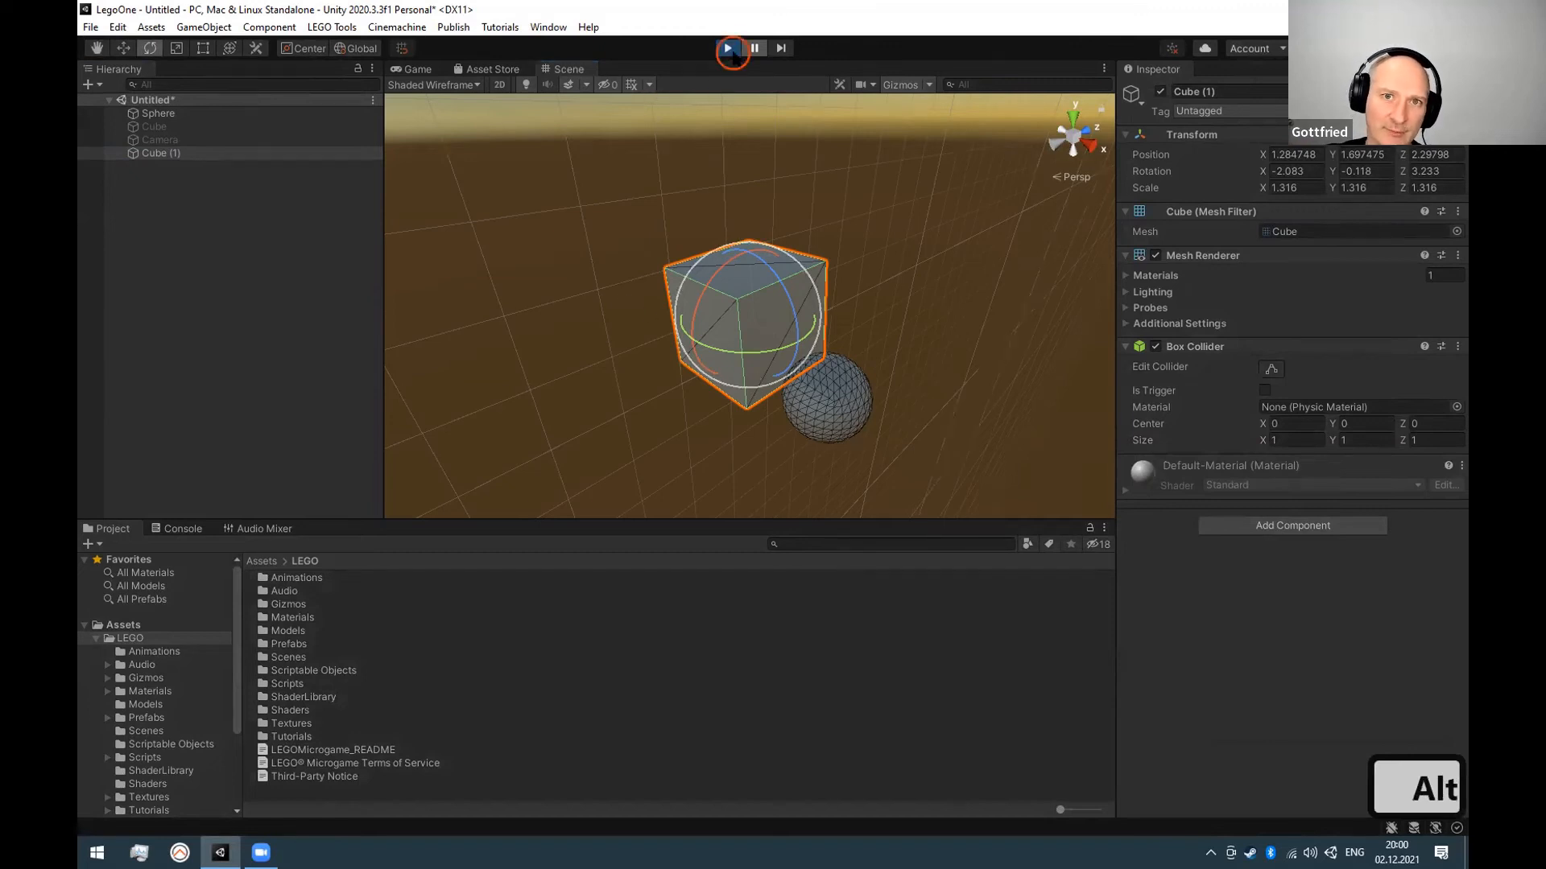
Open the LEGO Tutorial scene from the LEGO Scenes folder without saving the changes to the untitled scene.
{"action": "scroll", "coordinate": [179, 697], "scroll_direction": "down", "scroll_amount": 2}
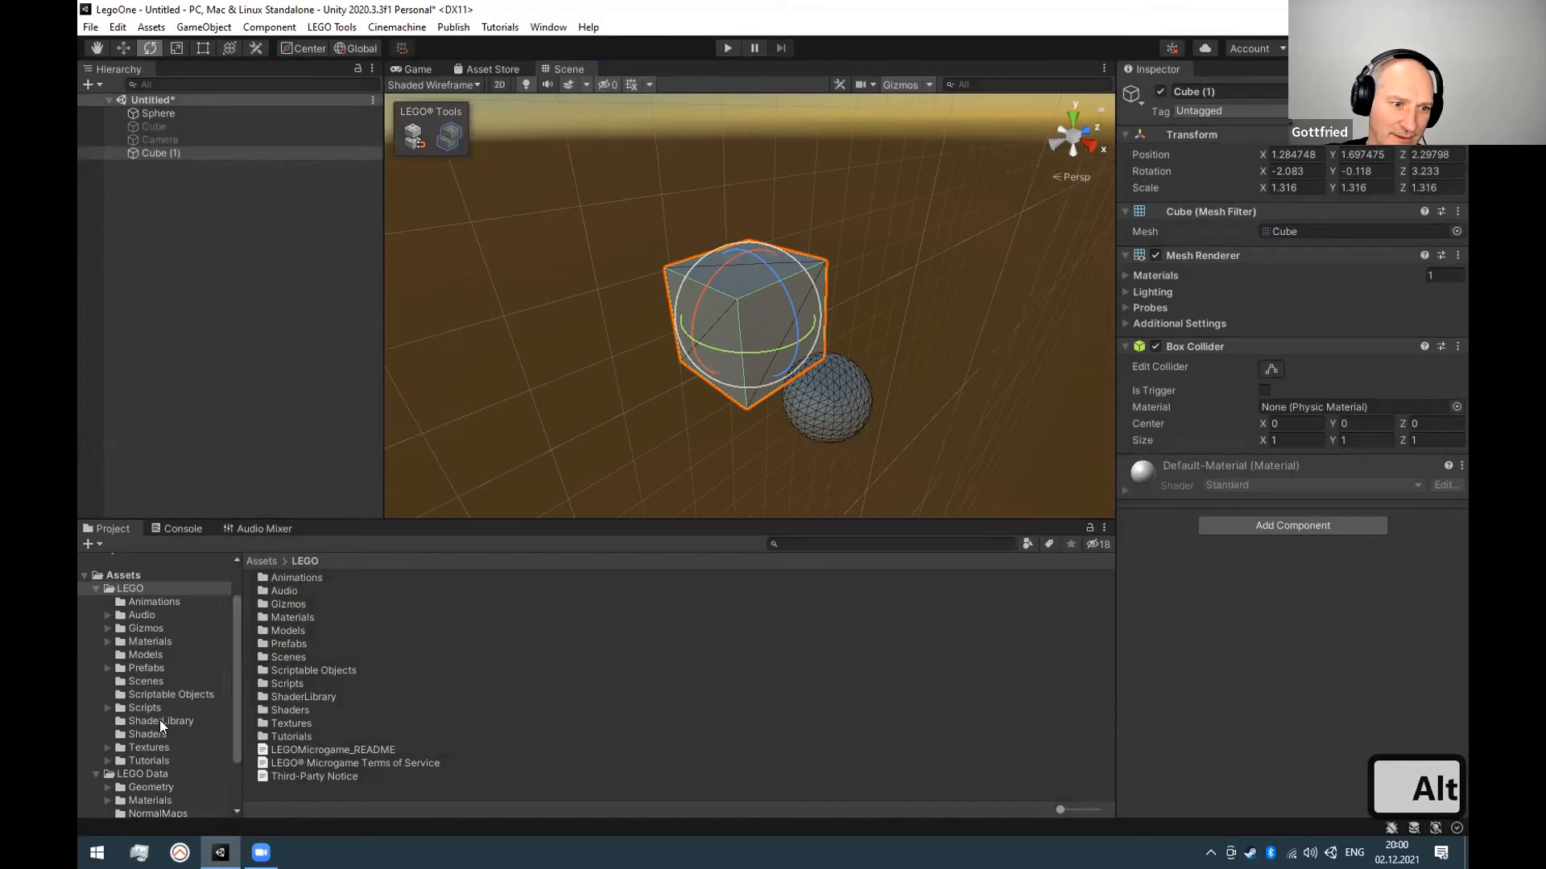
{"action": "scroll", "coordinate": [160, 720], "scroll_direction": "down", "scroll_amount": 2}
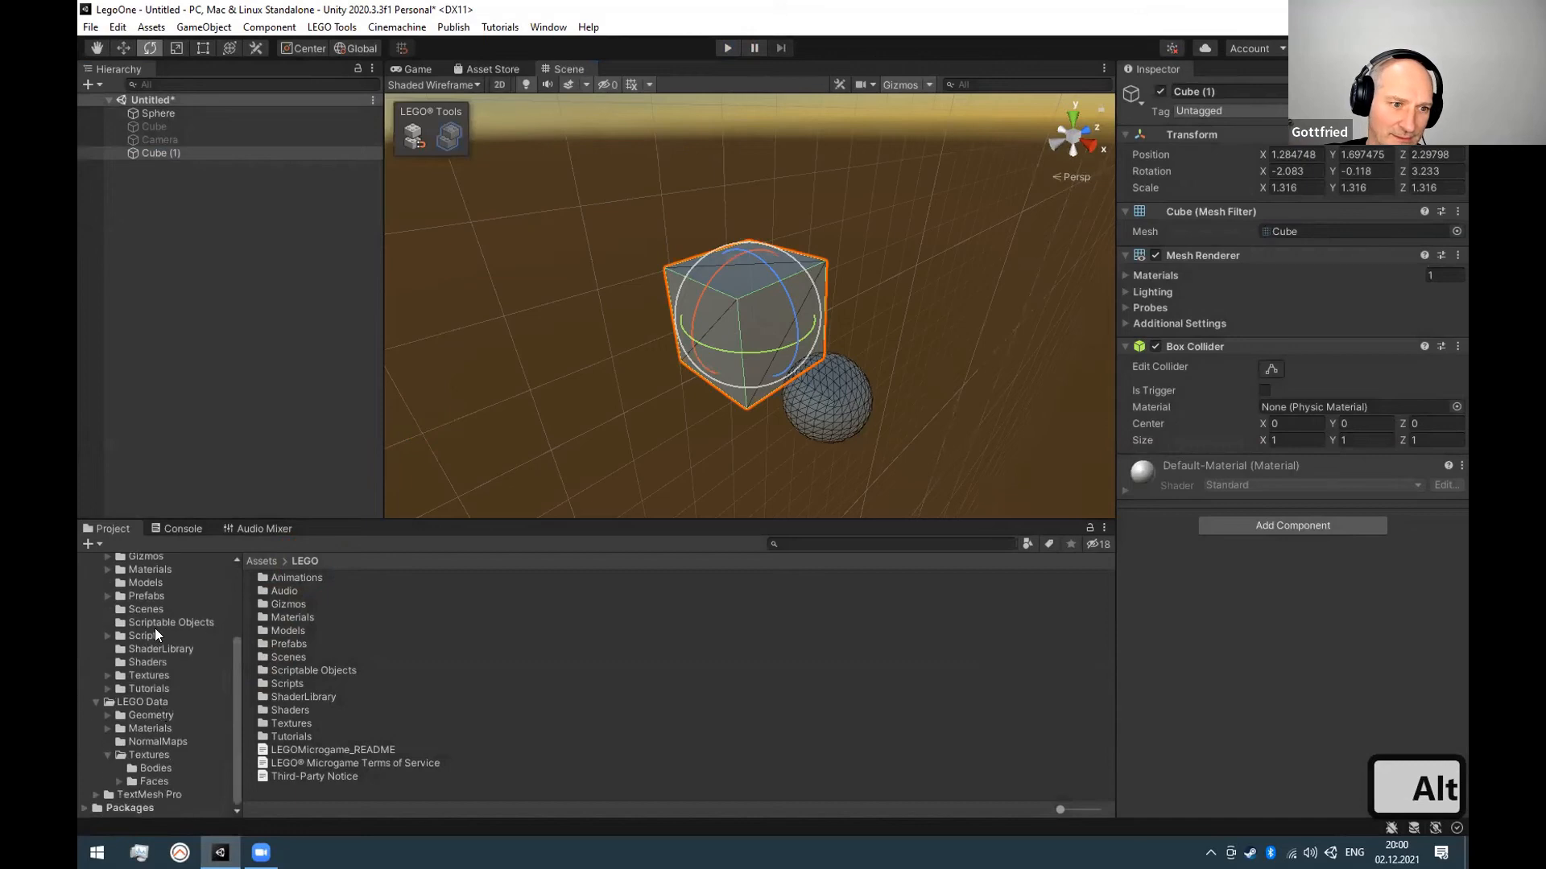
{"action": "left_click", "coordinate": [95, 701]}
{"action": "left_click", "coordinate": [149, 688]}
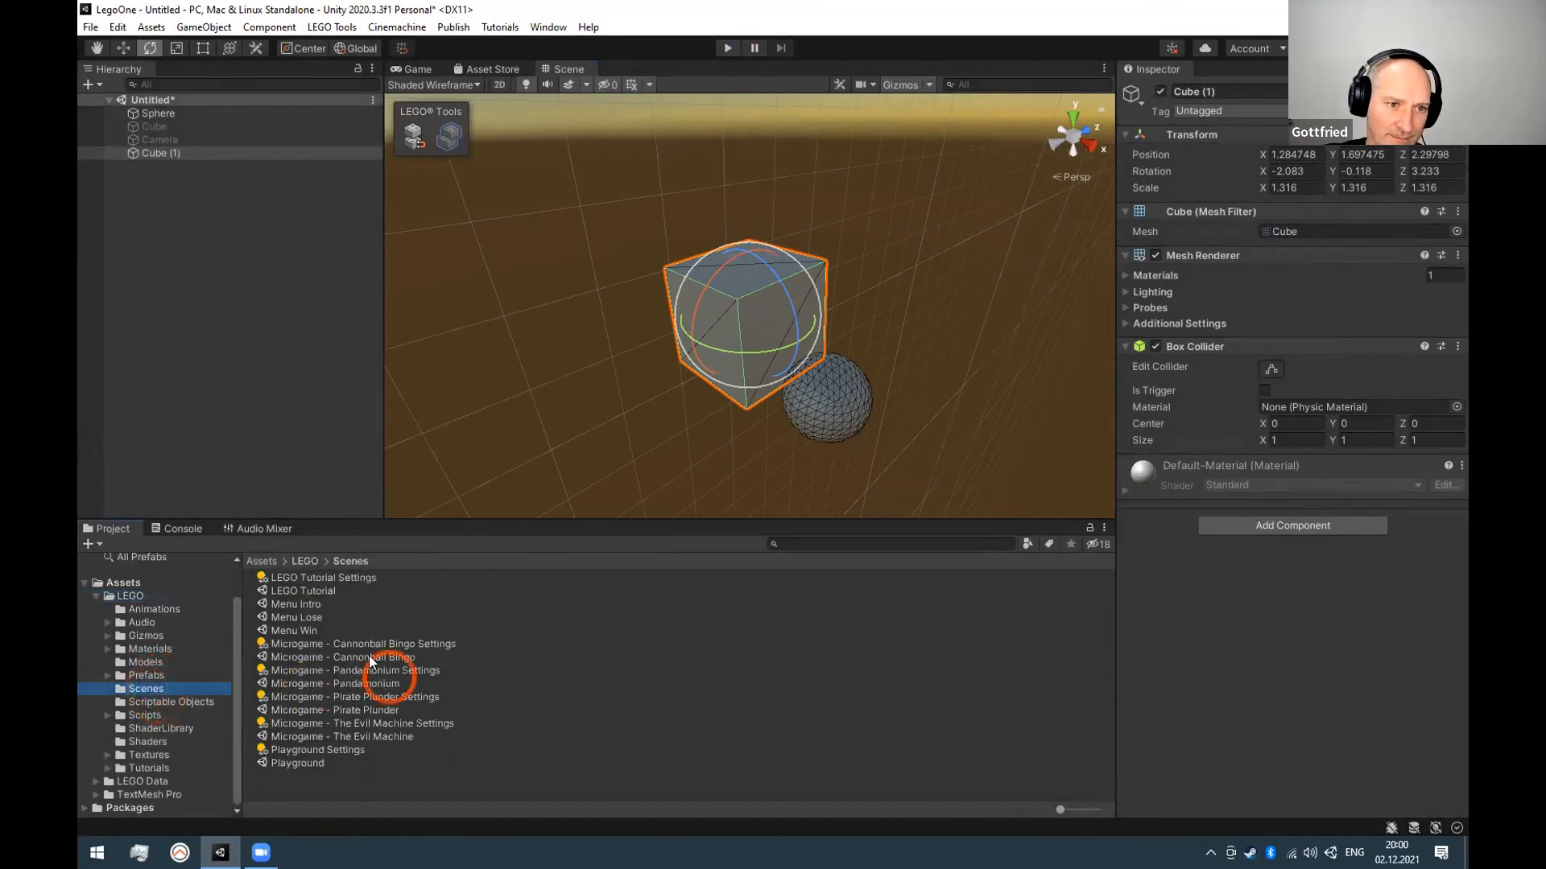
{"action": "double_click", "coordinate": [315, 590]}
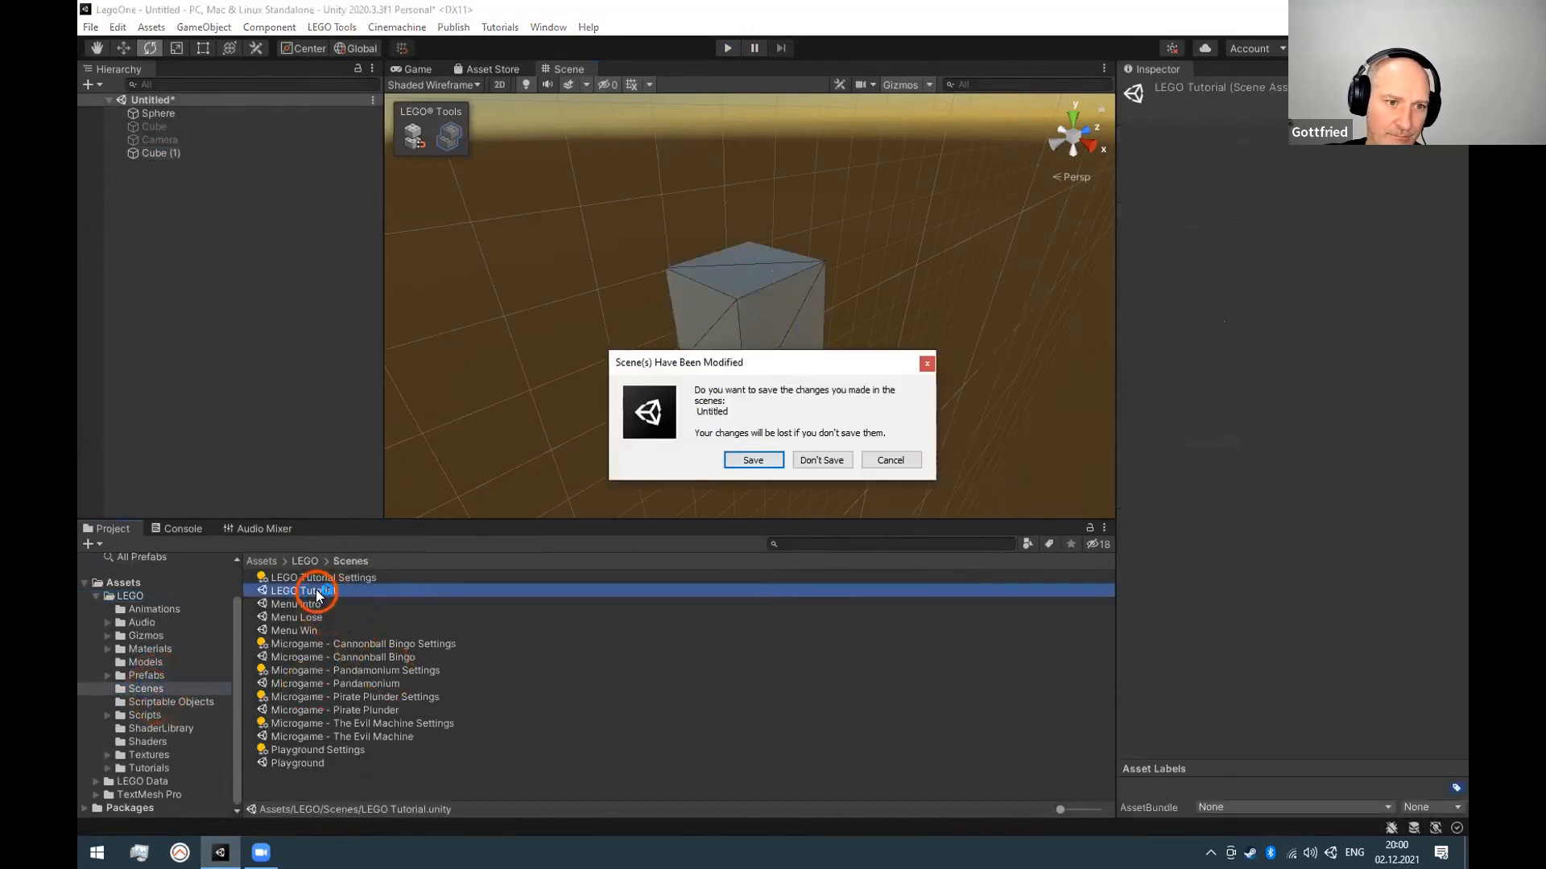
{"action": "left_click", "coordinate": [797, 464]}
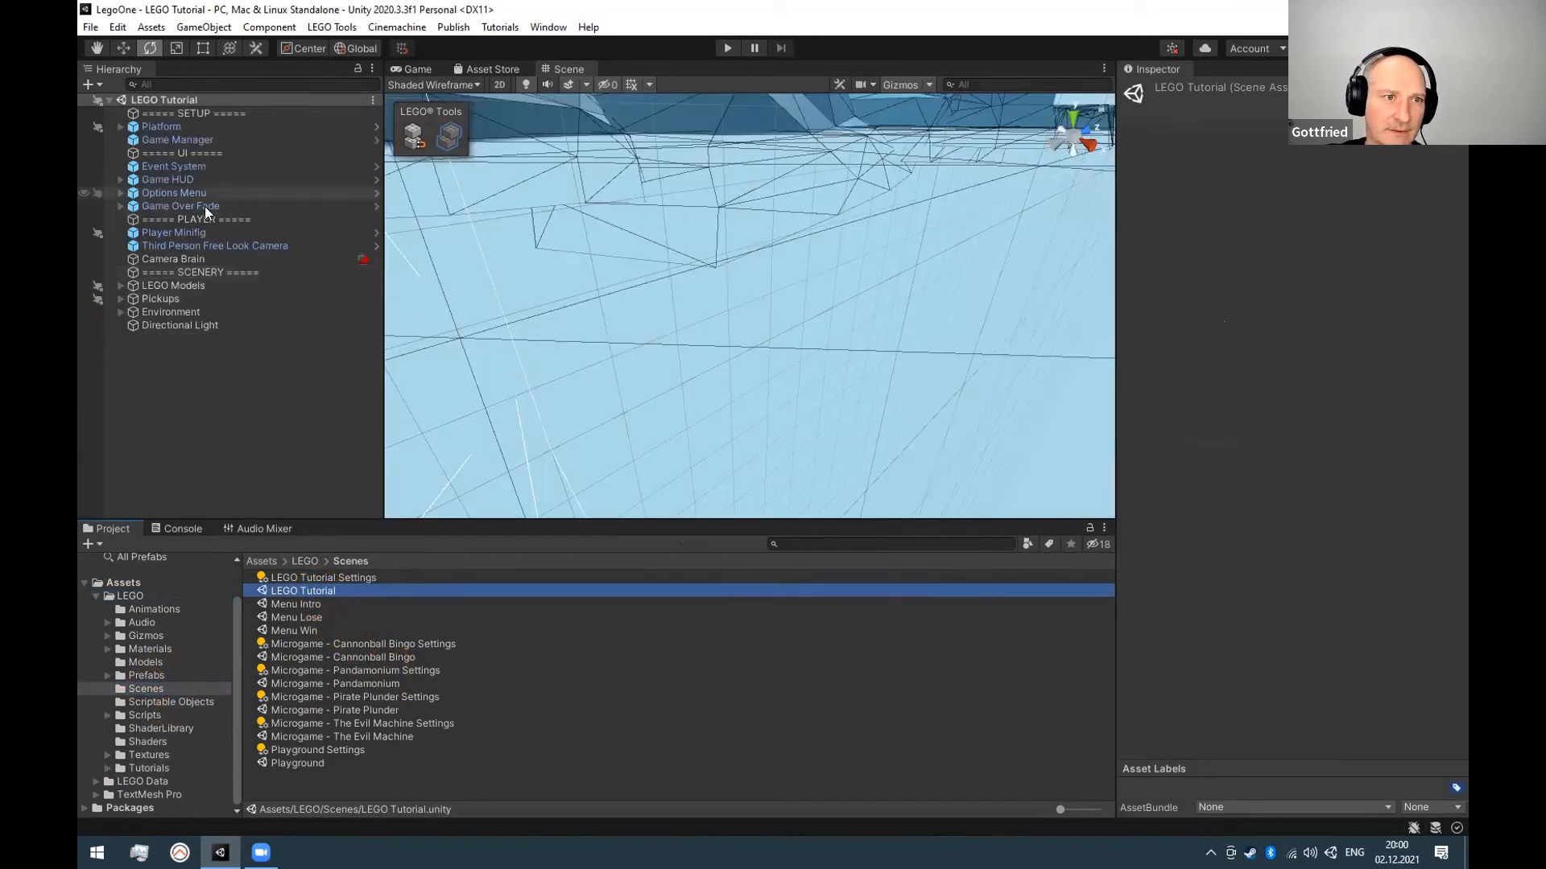
Frame Player Minifig in the Scene view and look at it from behind and above.
{"action": "double_click", "coordinate": [207, 233]}
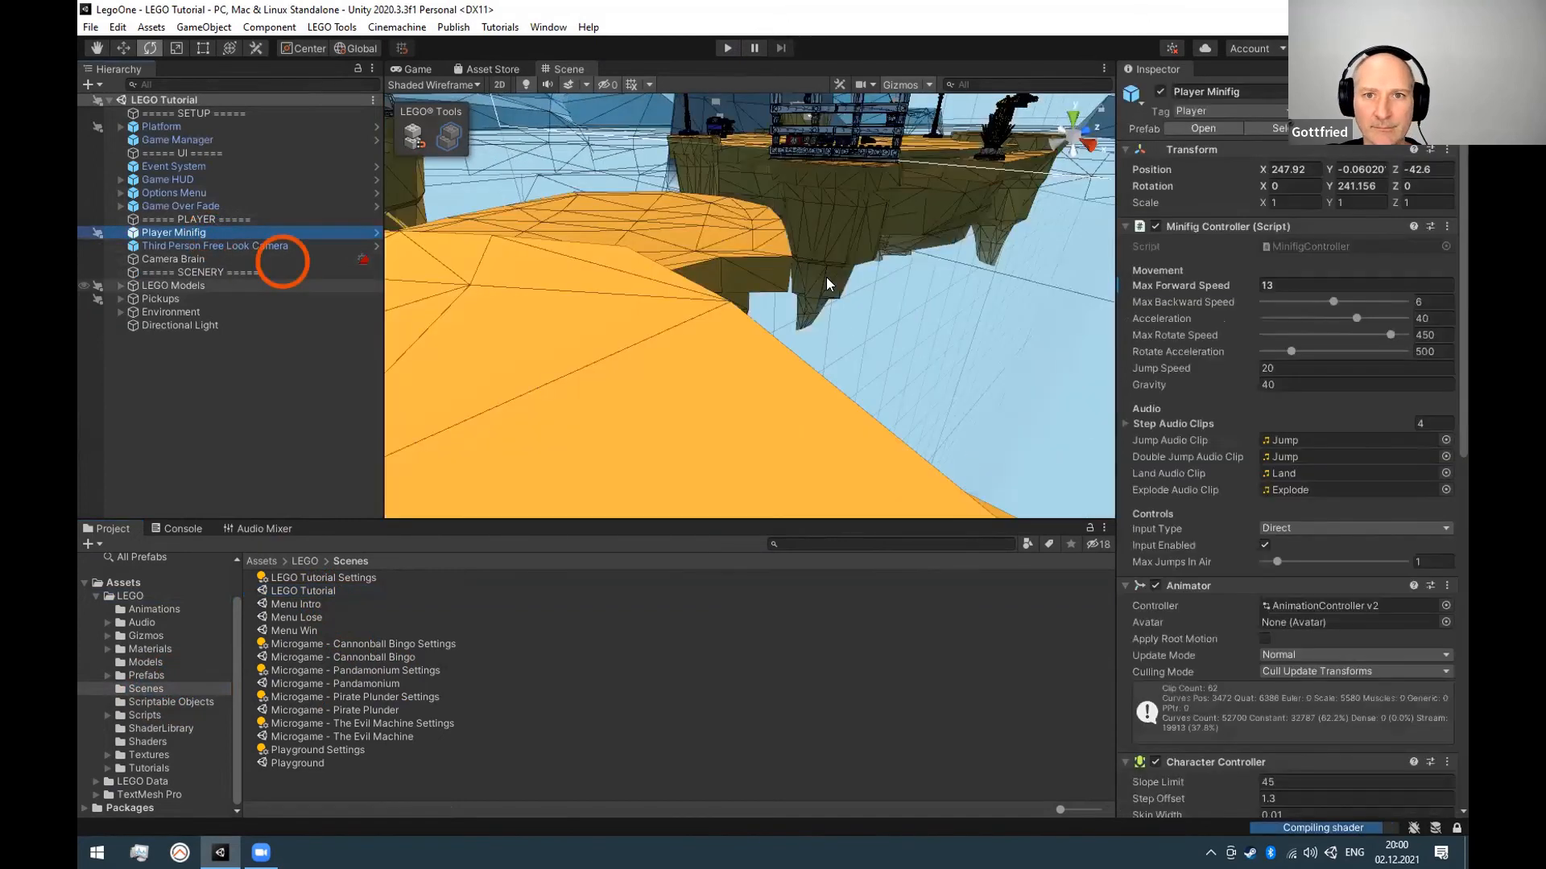
{"action": "scroll", "coordinate": [871, 254], "scroll_direction": "down", "scroll_amount": 4}
{"action": "left_click_drag", "start_coordinate": [871, 255], "coordinate": [557, 227], "text": "alt"}
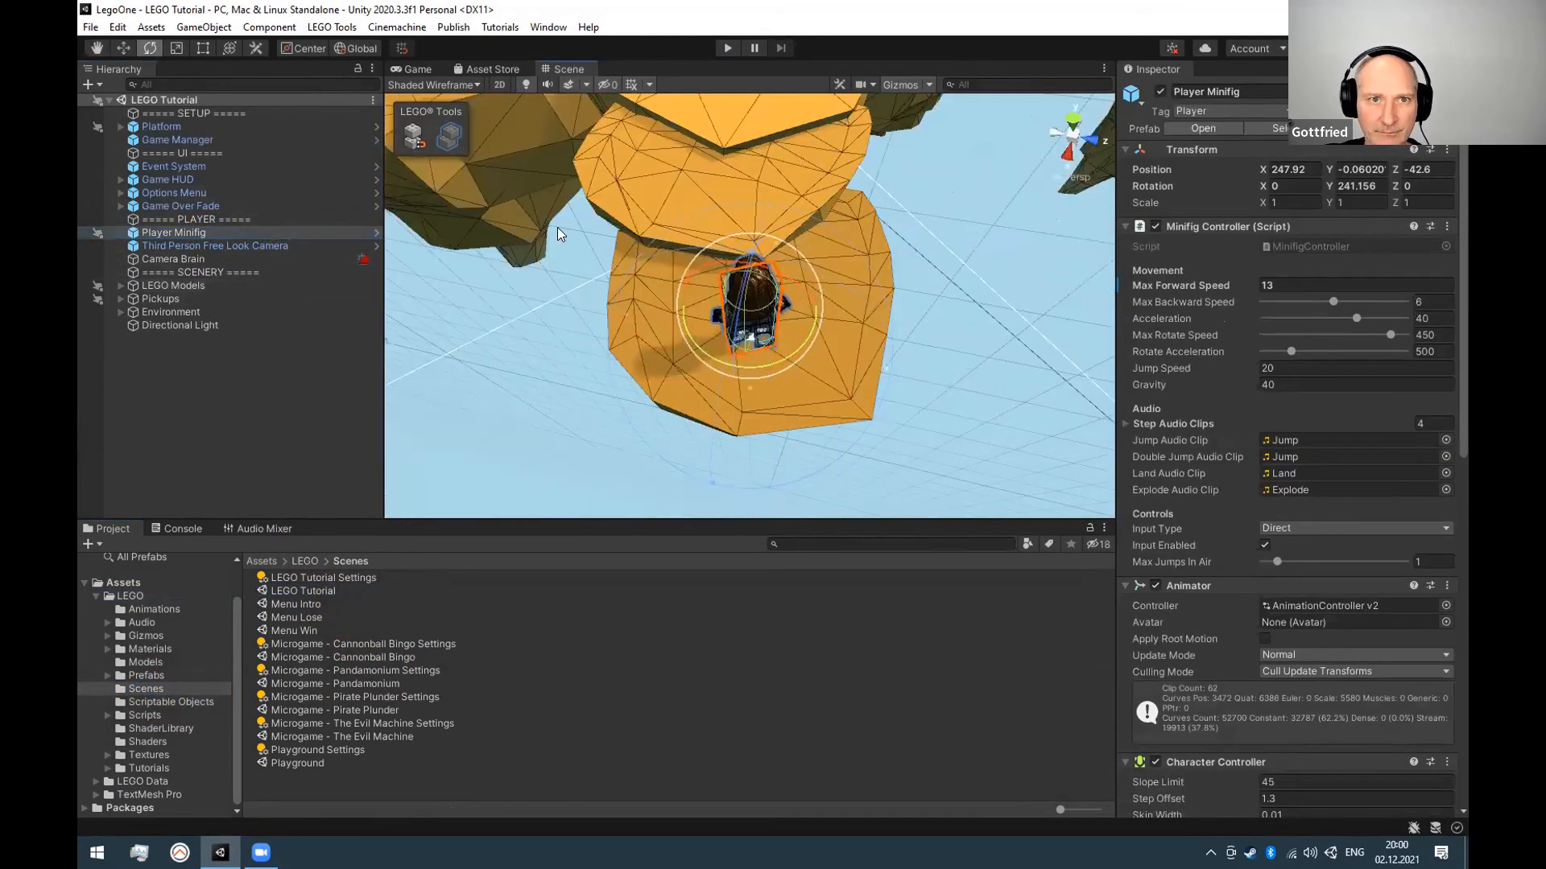
Run the LEGO Tutorial scene and dock the Scene view beneath the Game view so both are visible.
{"action": "key", "text": "ctrl+p"}
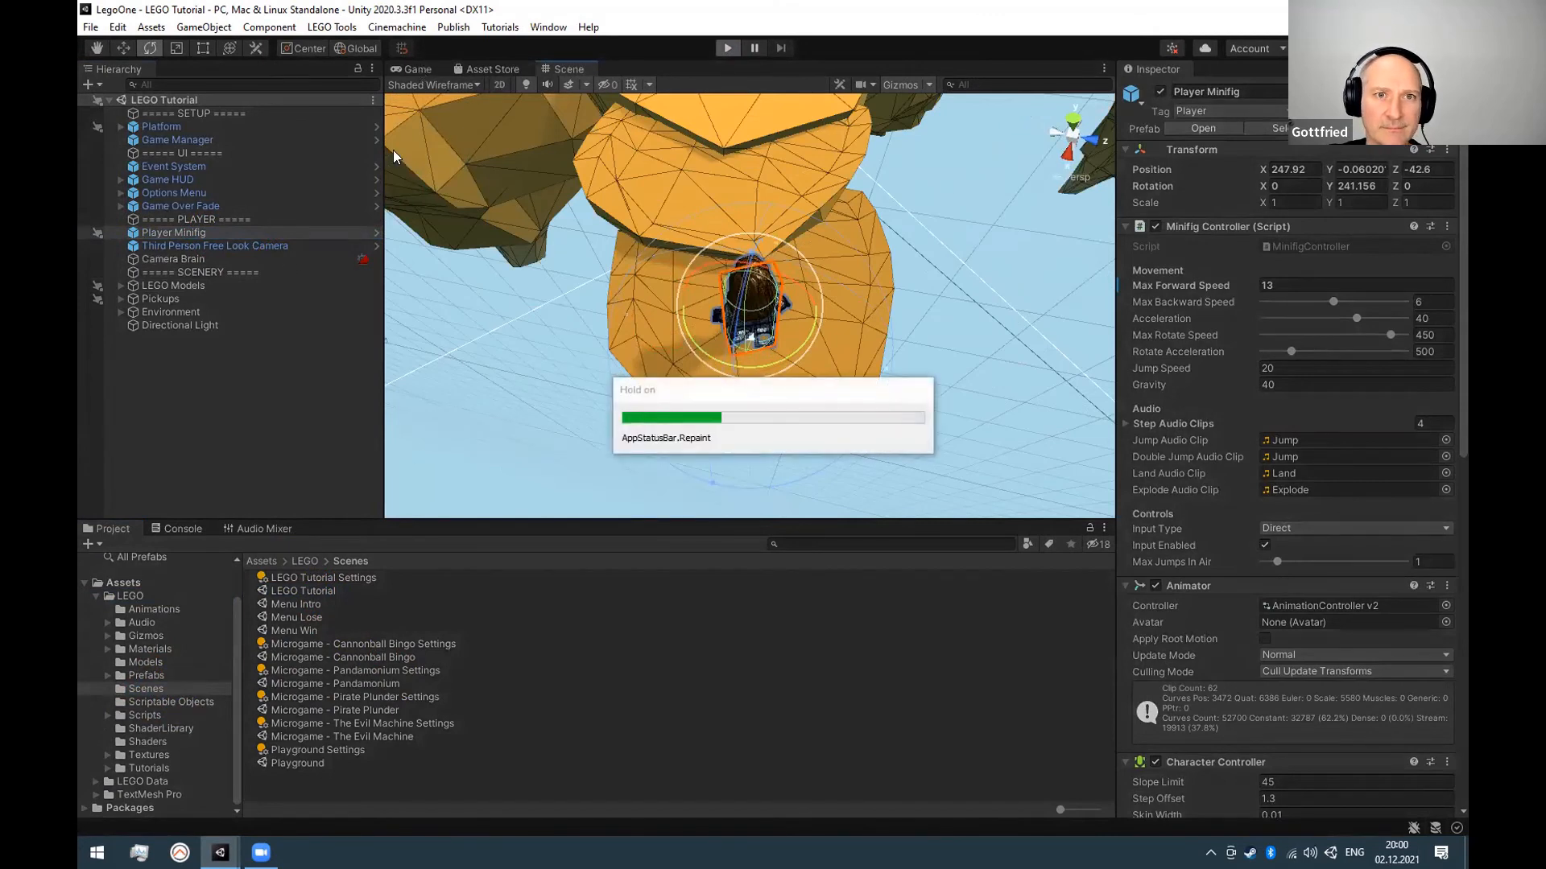
{"action": "left_click_drag", "start_coordinate": [569, 68], "coordinate": [1041, 670]}
{"action": "left_click_drag", "start_coordinate": [770, 604], "coordinate": [486, 595]}
{"action": "left_click_drag", "start_coordinate": [786, 520], "coordinate": [755, 282]}
Select the green pickup on the rock platform ahead of the minifig and set the Scene view's shading mode to Shaded.
{"action": "scroll", "coordinate": [800, 497], "scroll_direction": "down", "scroll_amount": 4}
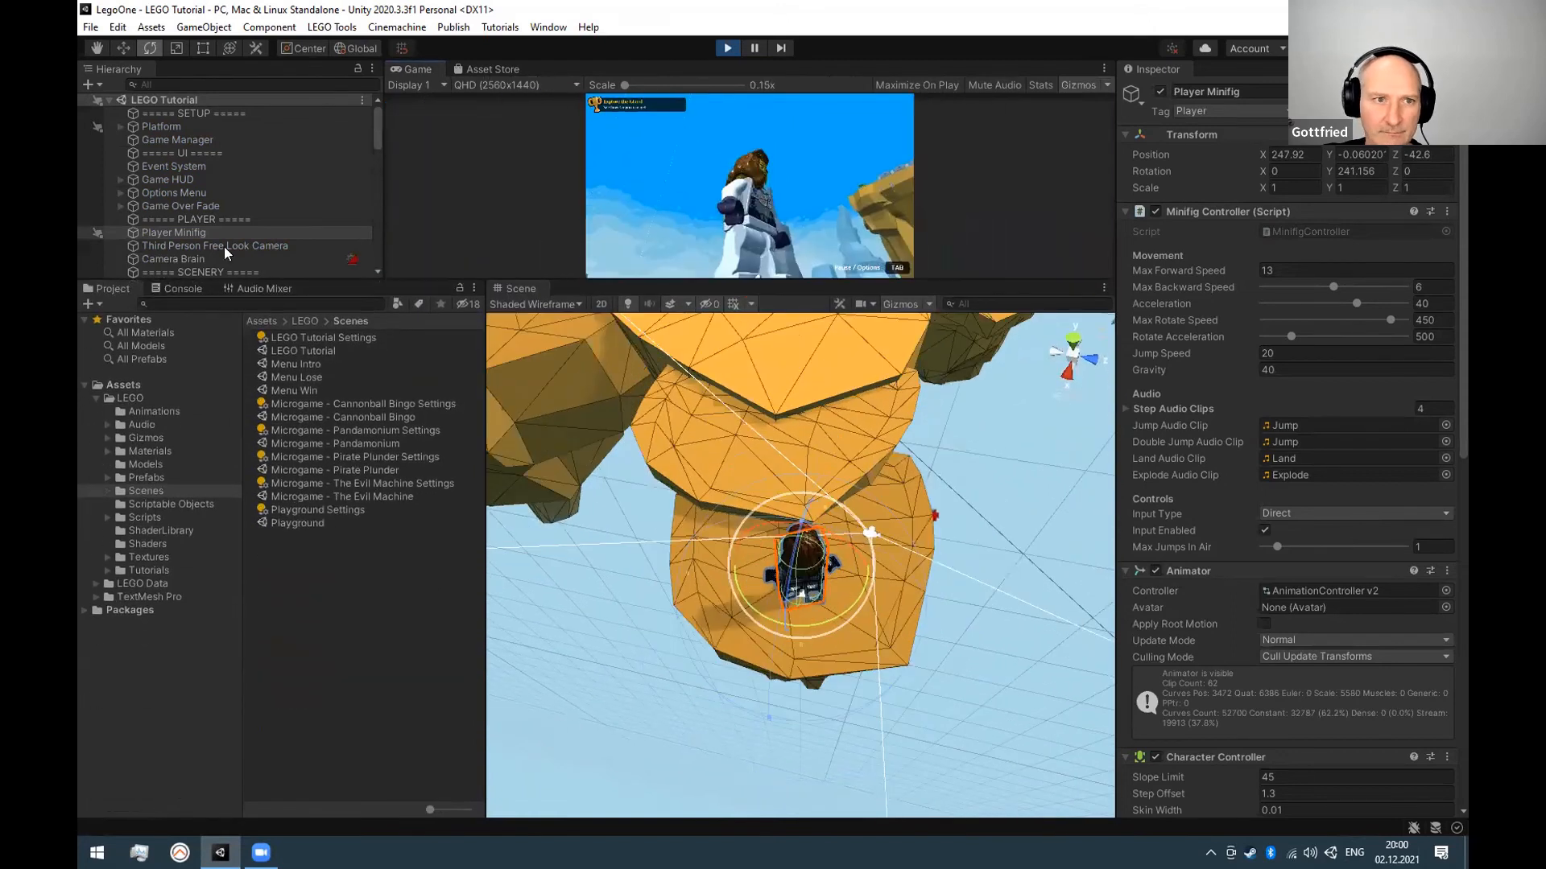
{"action": "left_click_drag", "start_coordinate": [850, 523], "coordinate": [913, 465], "text": "alt"}
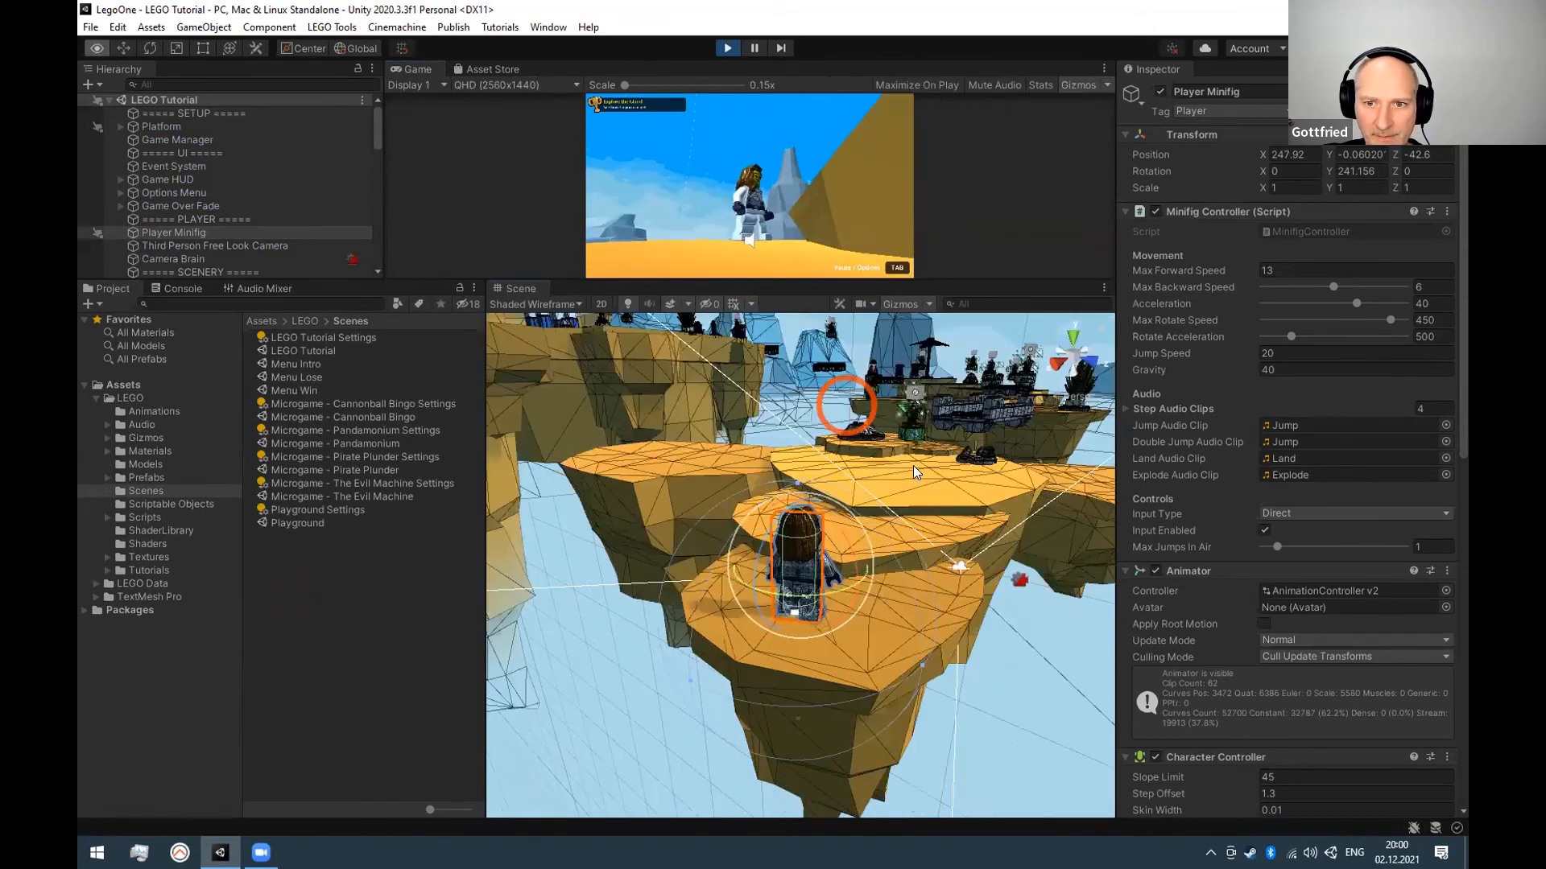
{"action": "middle_click_drag", "start_coordinate": [913, 465], "coordinate": [897, 554]}
{"action": "left_click", "coordinate": [910, 460]}
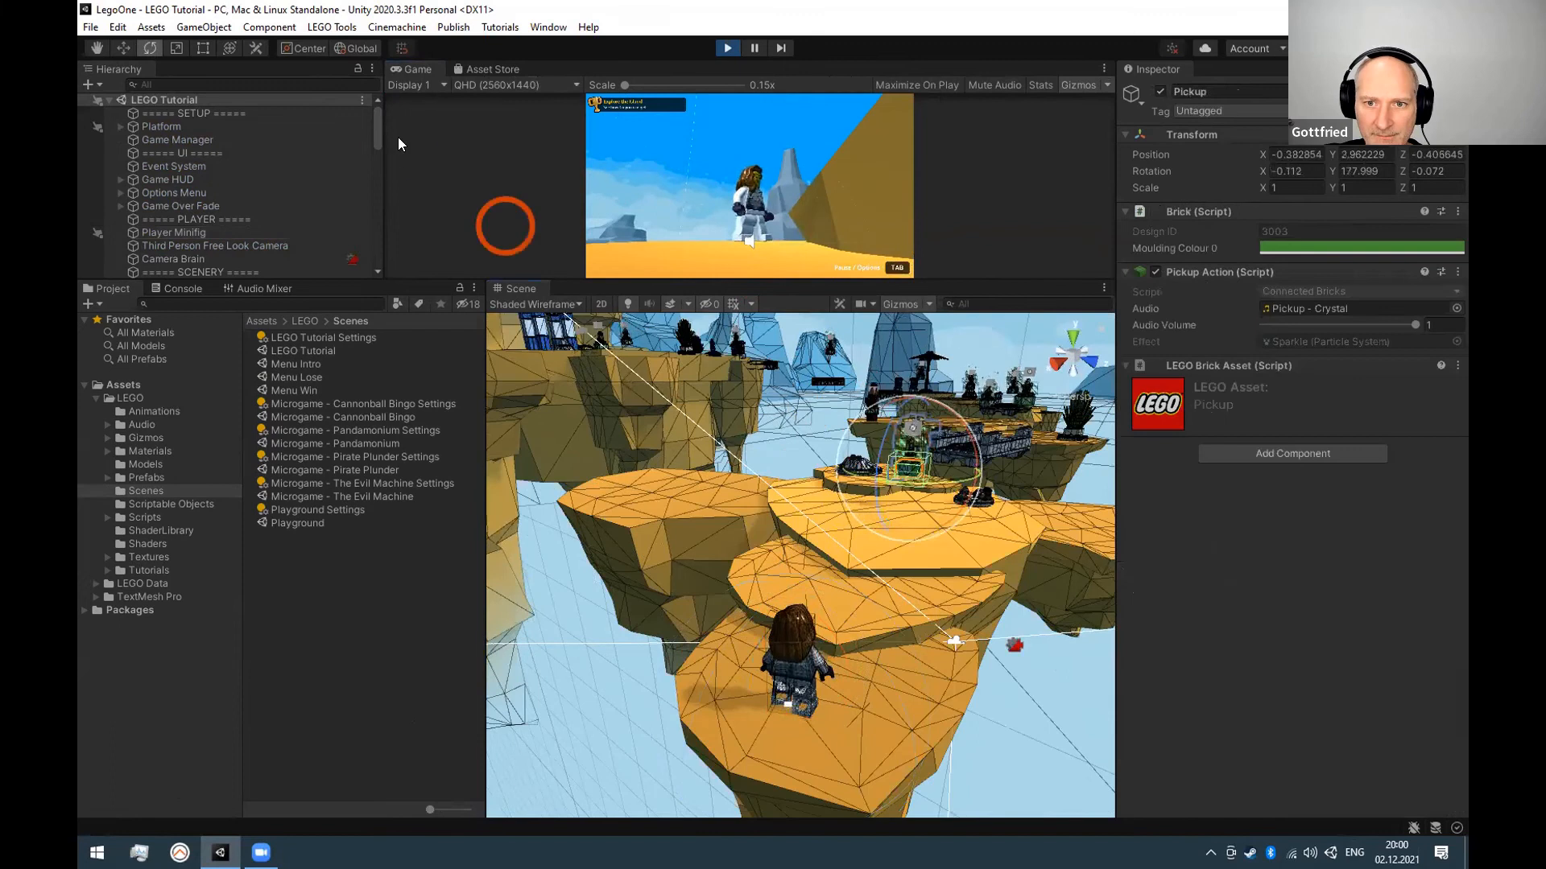
{"action": "left_click", "coordinate": [538, 303]}
{"action": "left_click", "coordinate": [395, 185]}
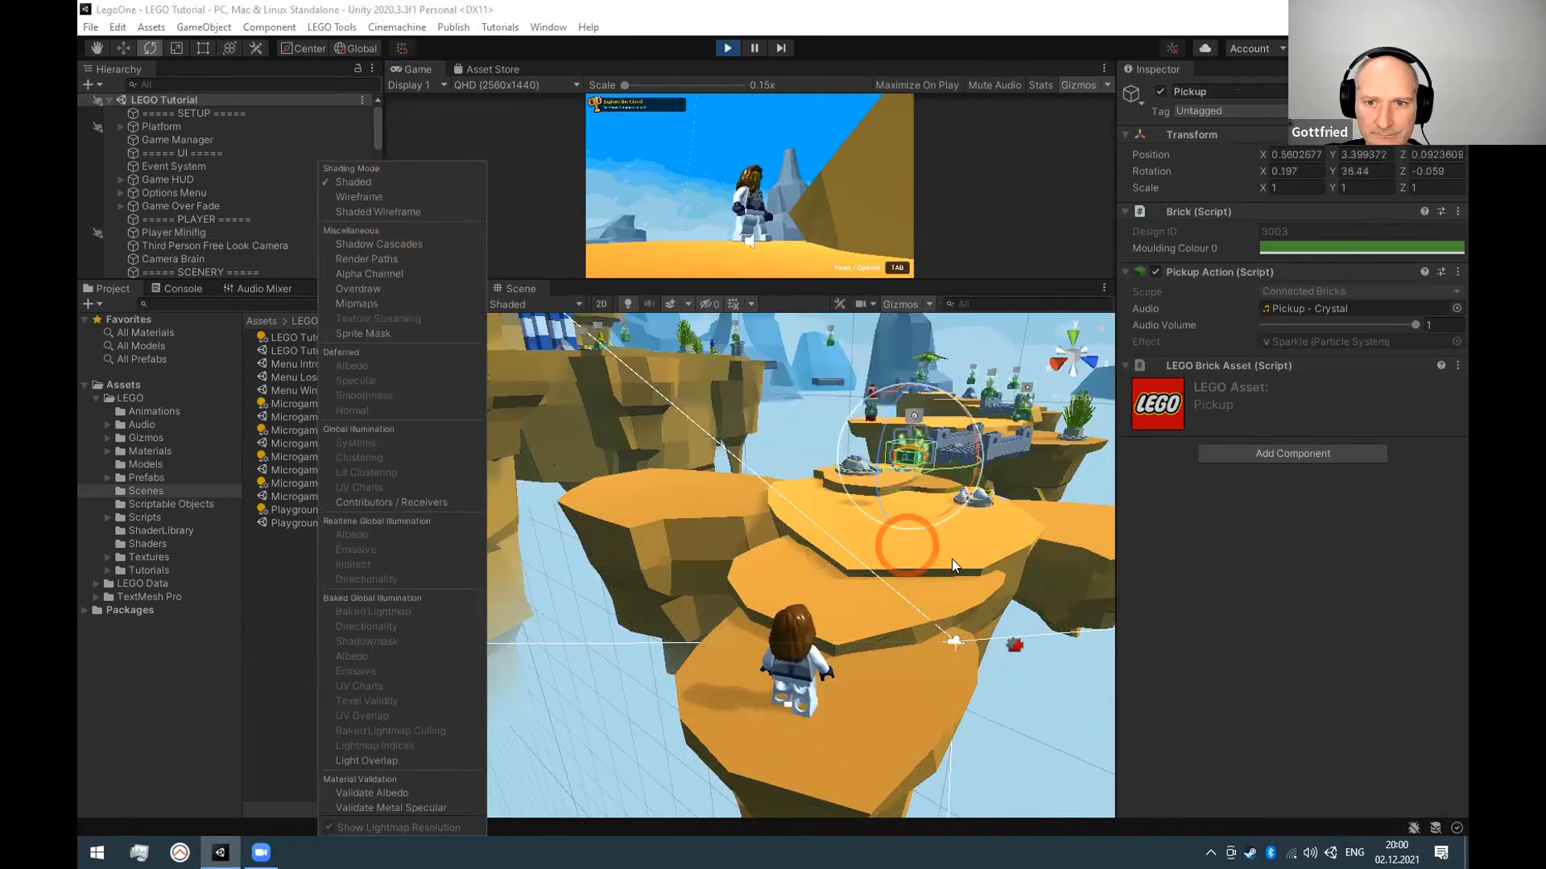
Focus the Game view, pause the running game and advance it by single frames.
{"action": "left_click", "coordinate": [950, 165]}
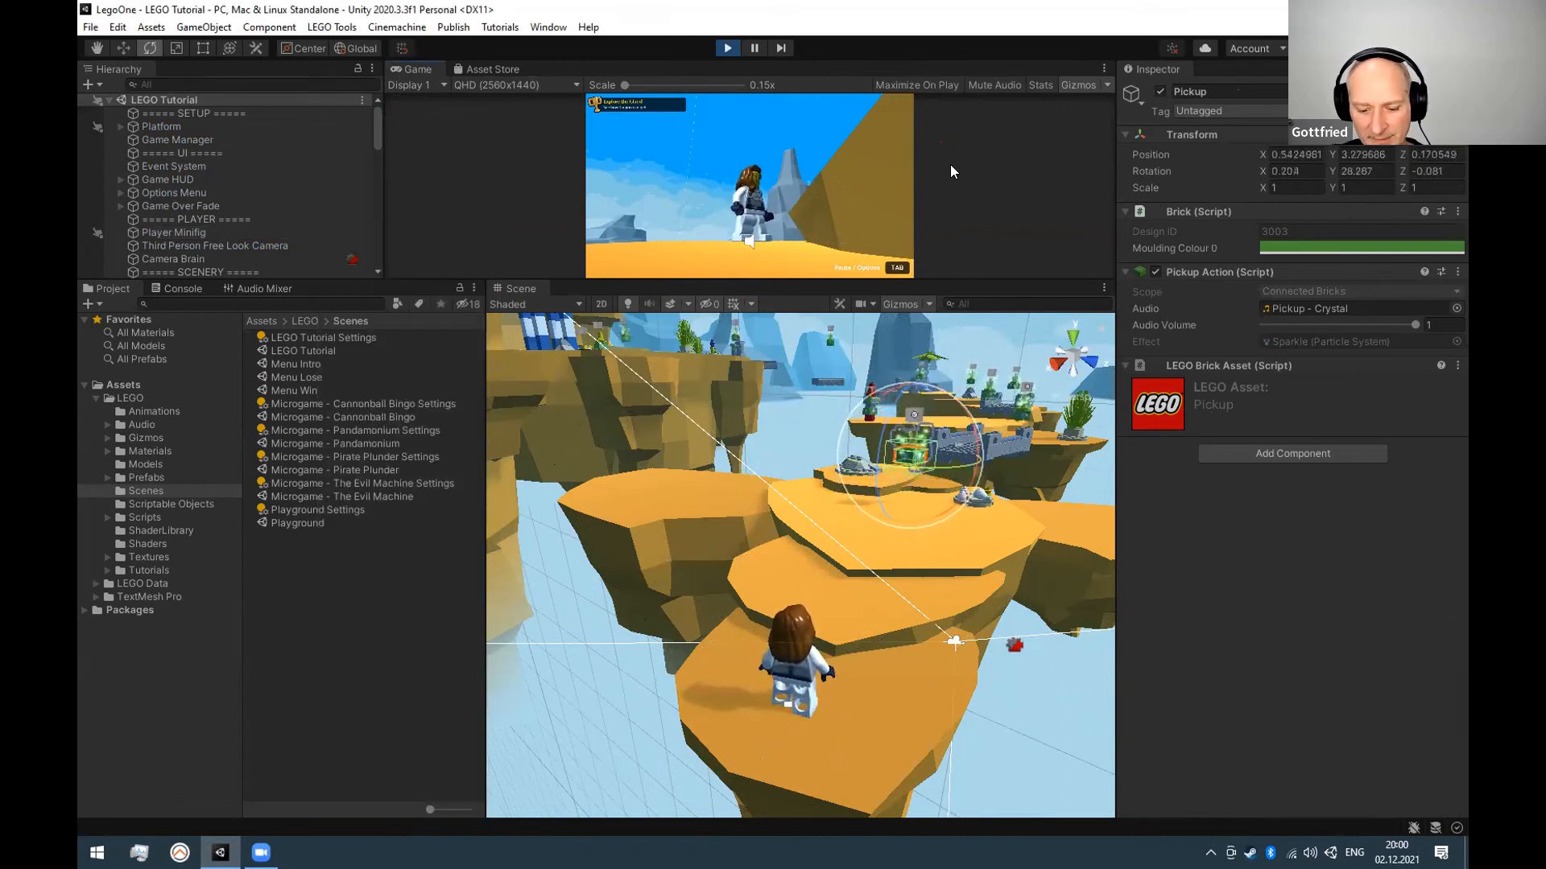
{"action": "key", "text": "ctrl+alt+p"}
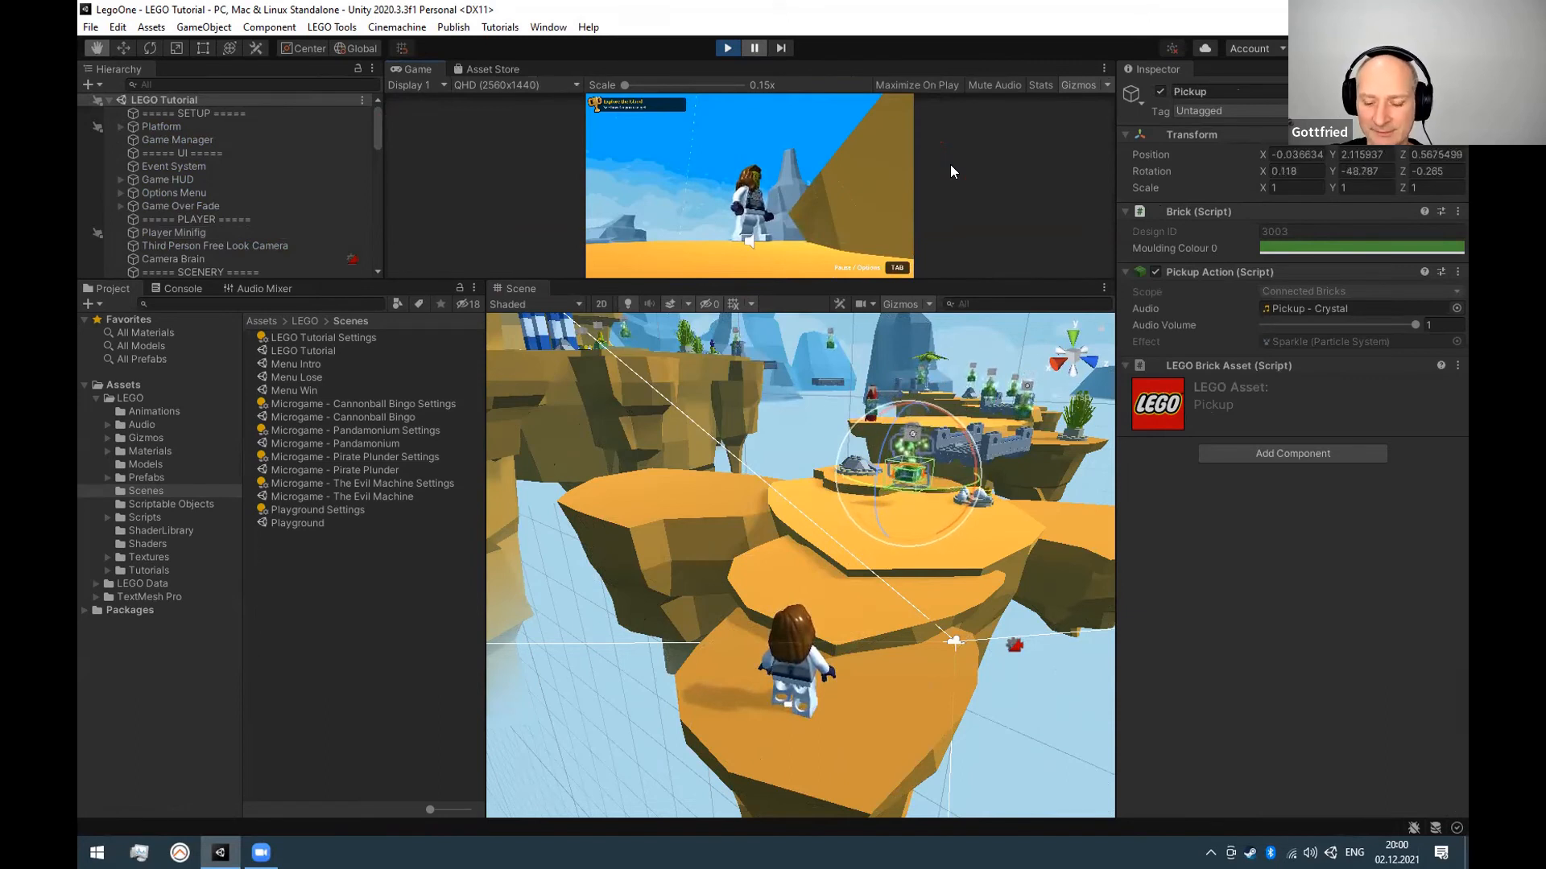
{"action": "key", "text": "e"}
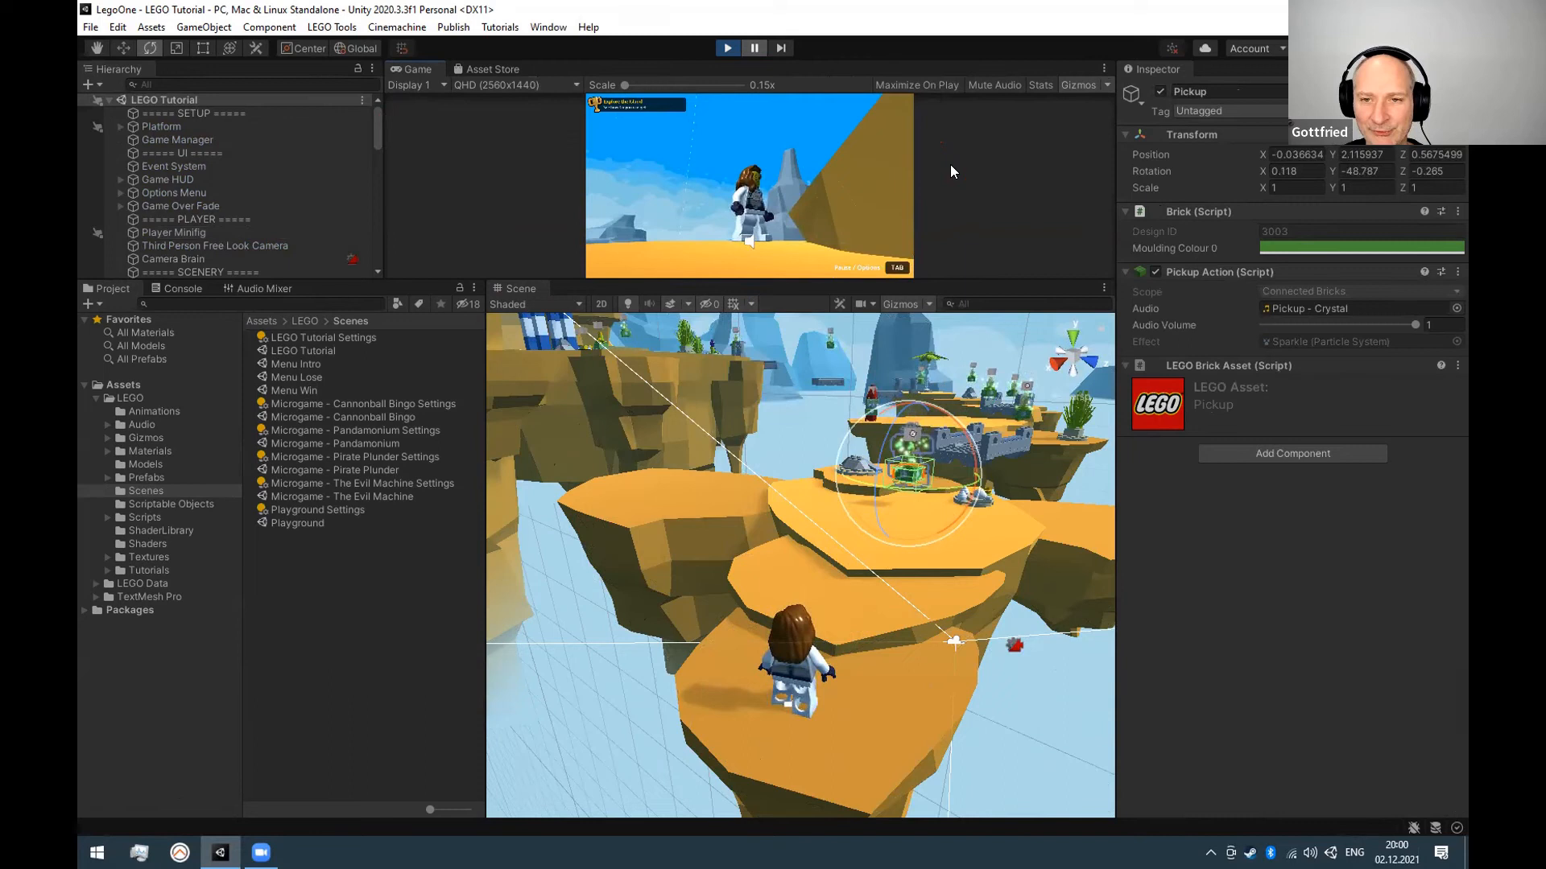
{"action": "left_click", "coordinate": [779, 48]}
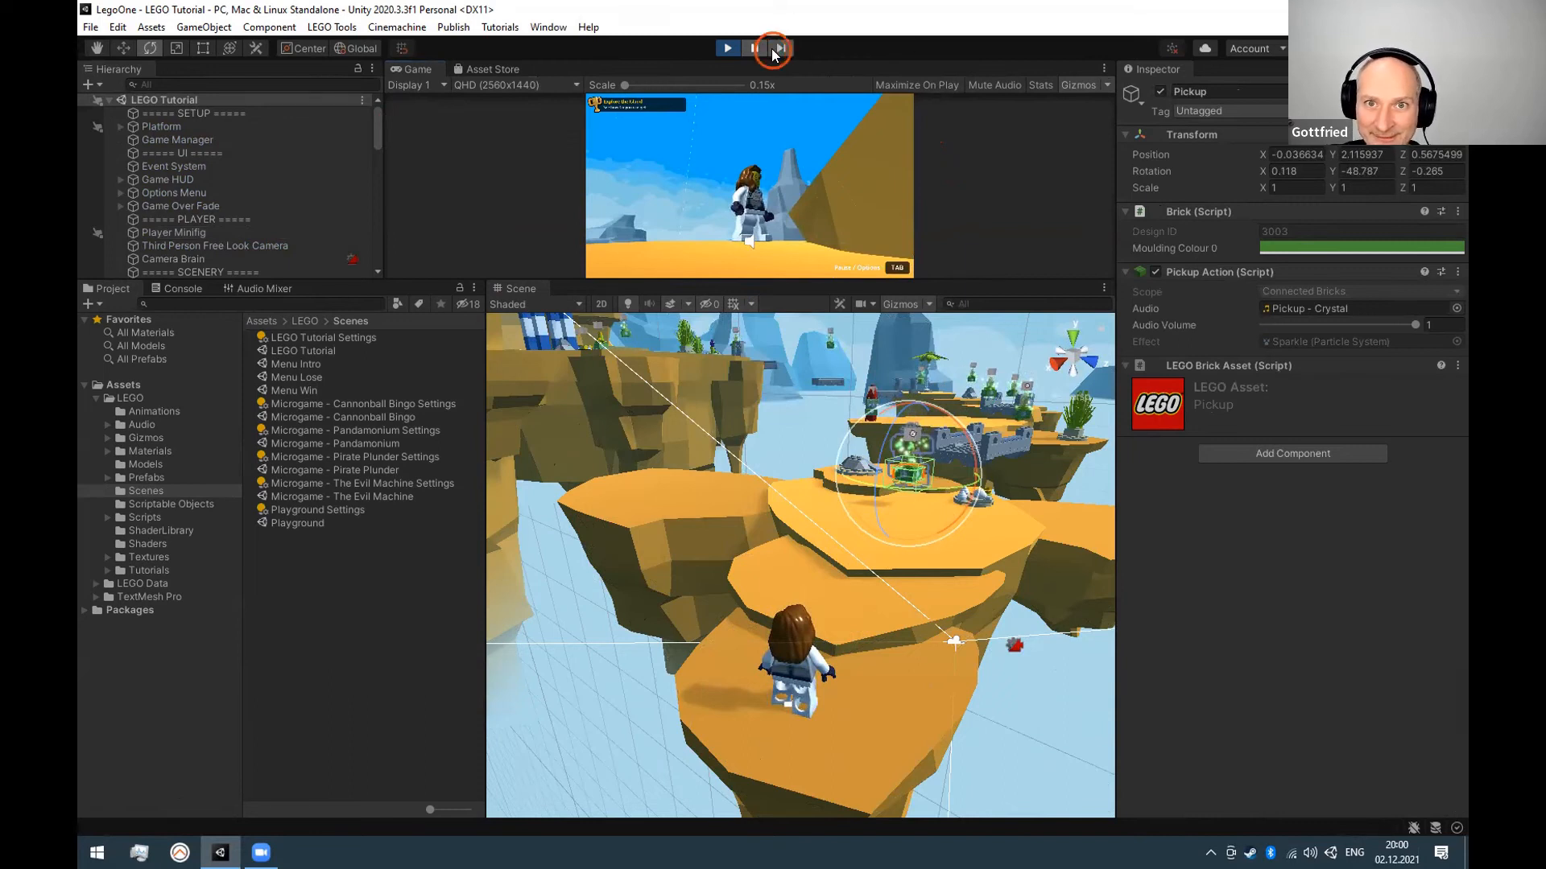
{"action": "left_click", "coordinate": [779, 49]}
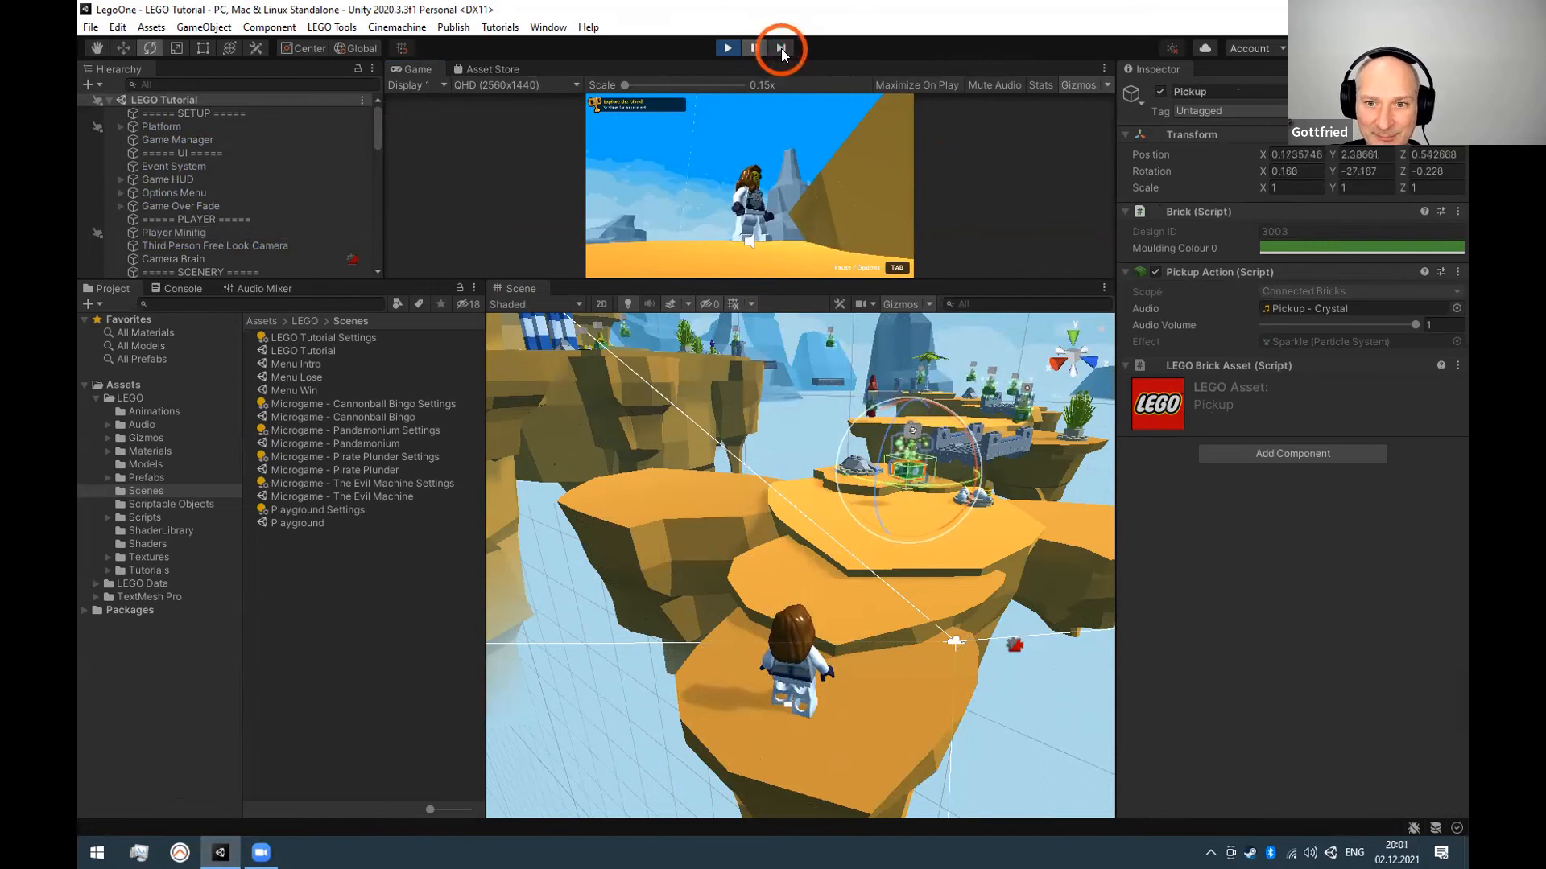
Step the paused game forward through several more frames and exit Play mode.
{"action": "key", "text": "q"}
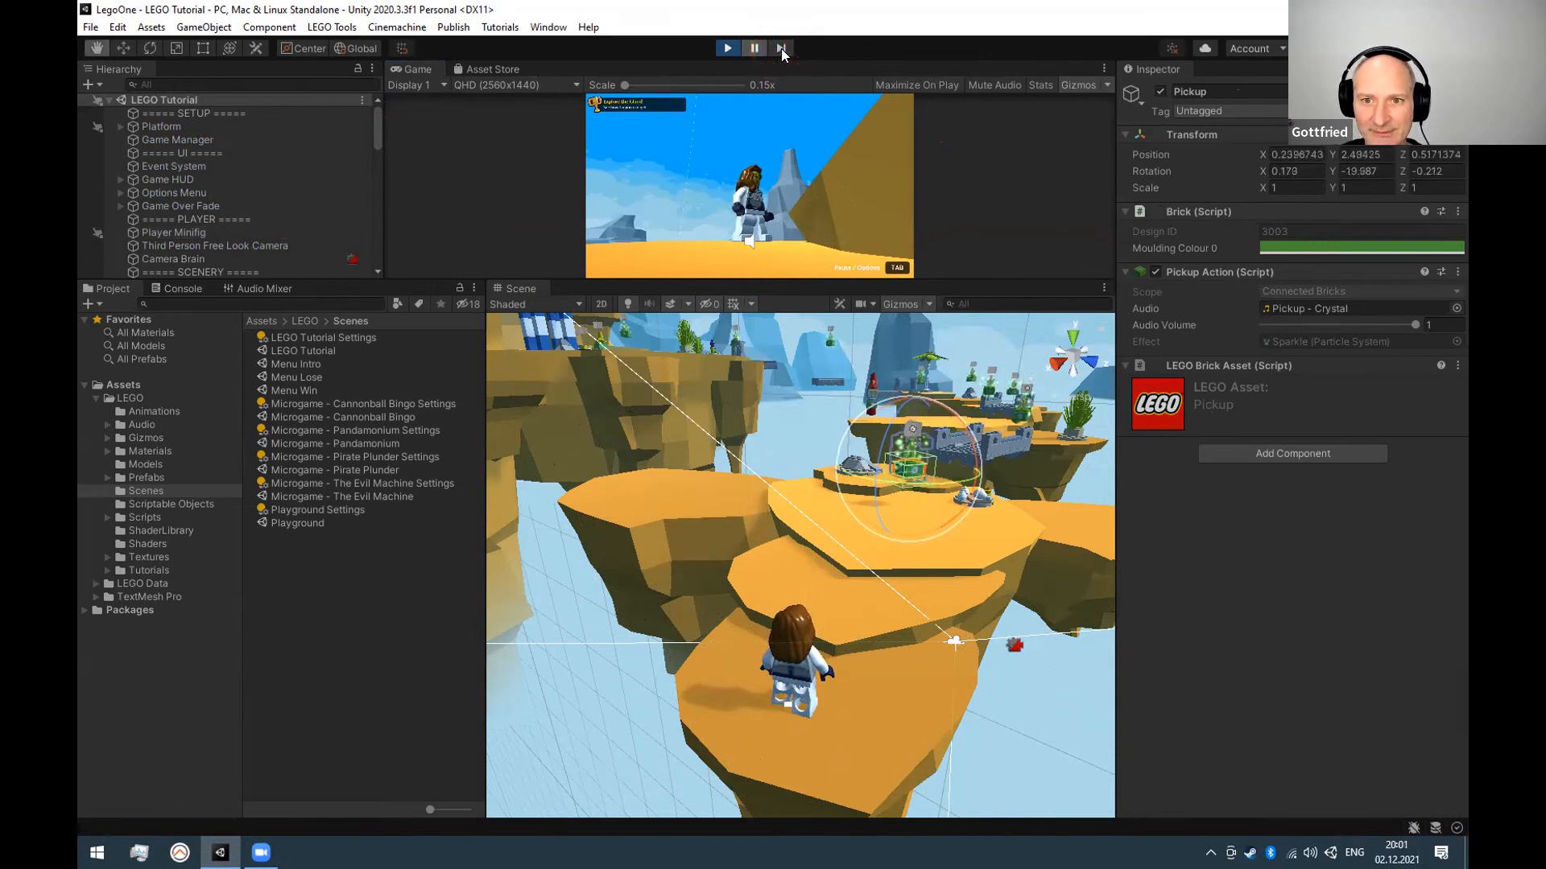
{"action": "key", "text": "e"}
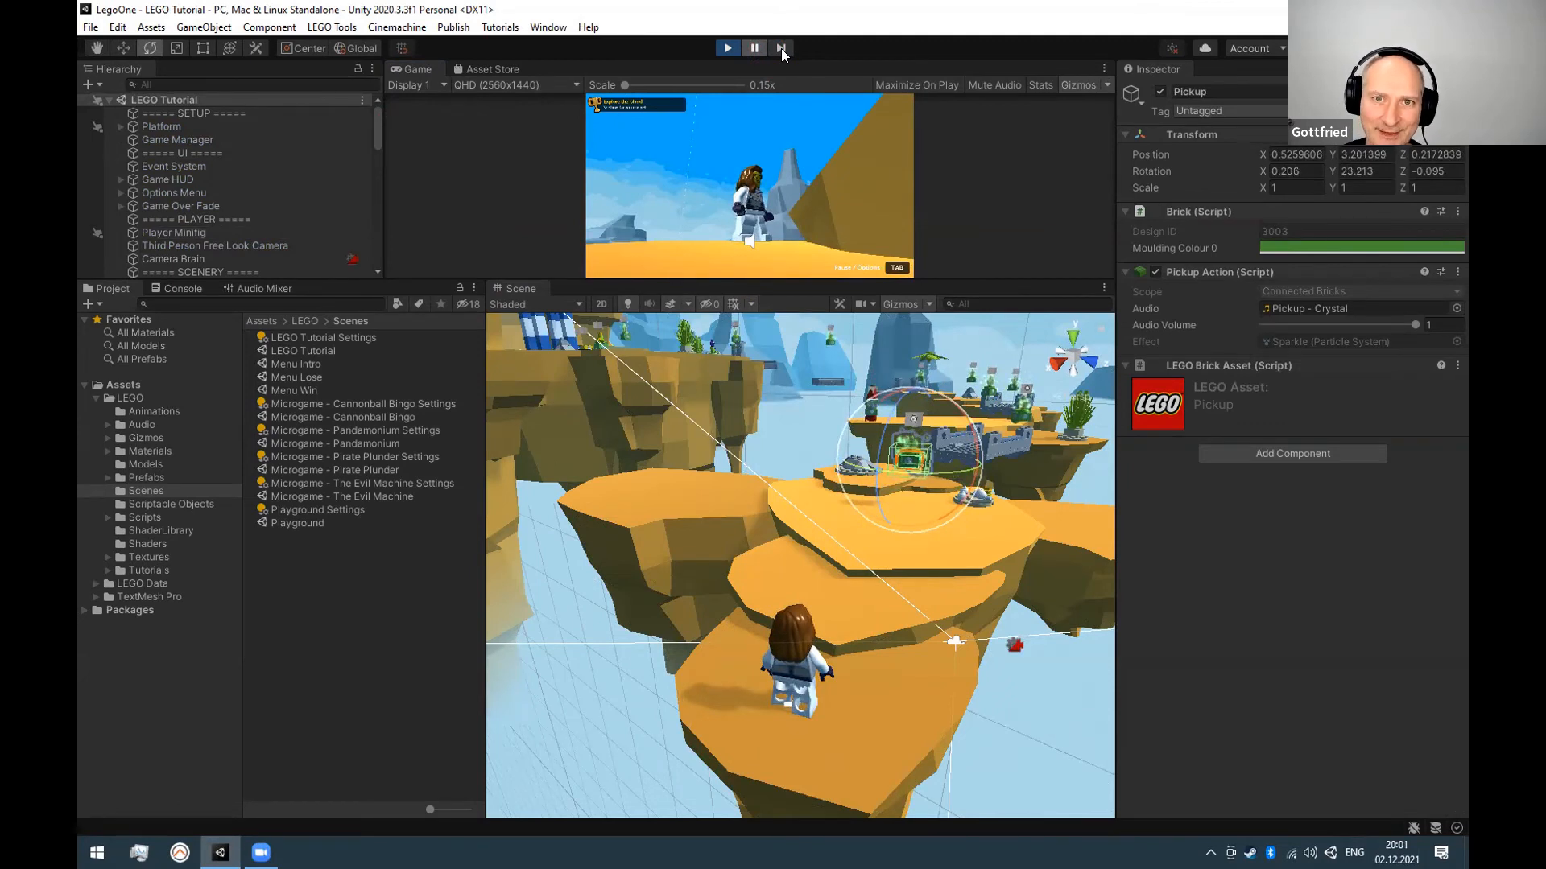
{"action": "key", "text": "ctrl+alt+p"}
{"action": "key", "text": "ctrl+alt+p"}
{"action": "key", "text": "ctrl+alt+p"}
{"action": "key", "text": "ctrl+alt+p"}
{"action": "key", "text": "ctrl+alt+p"}
{"action": "key", "text": "ctrl+alt+p"}
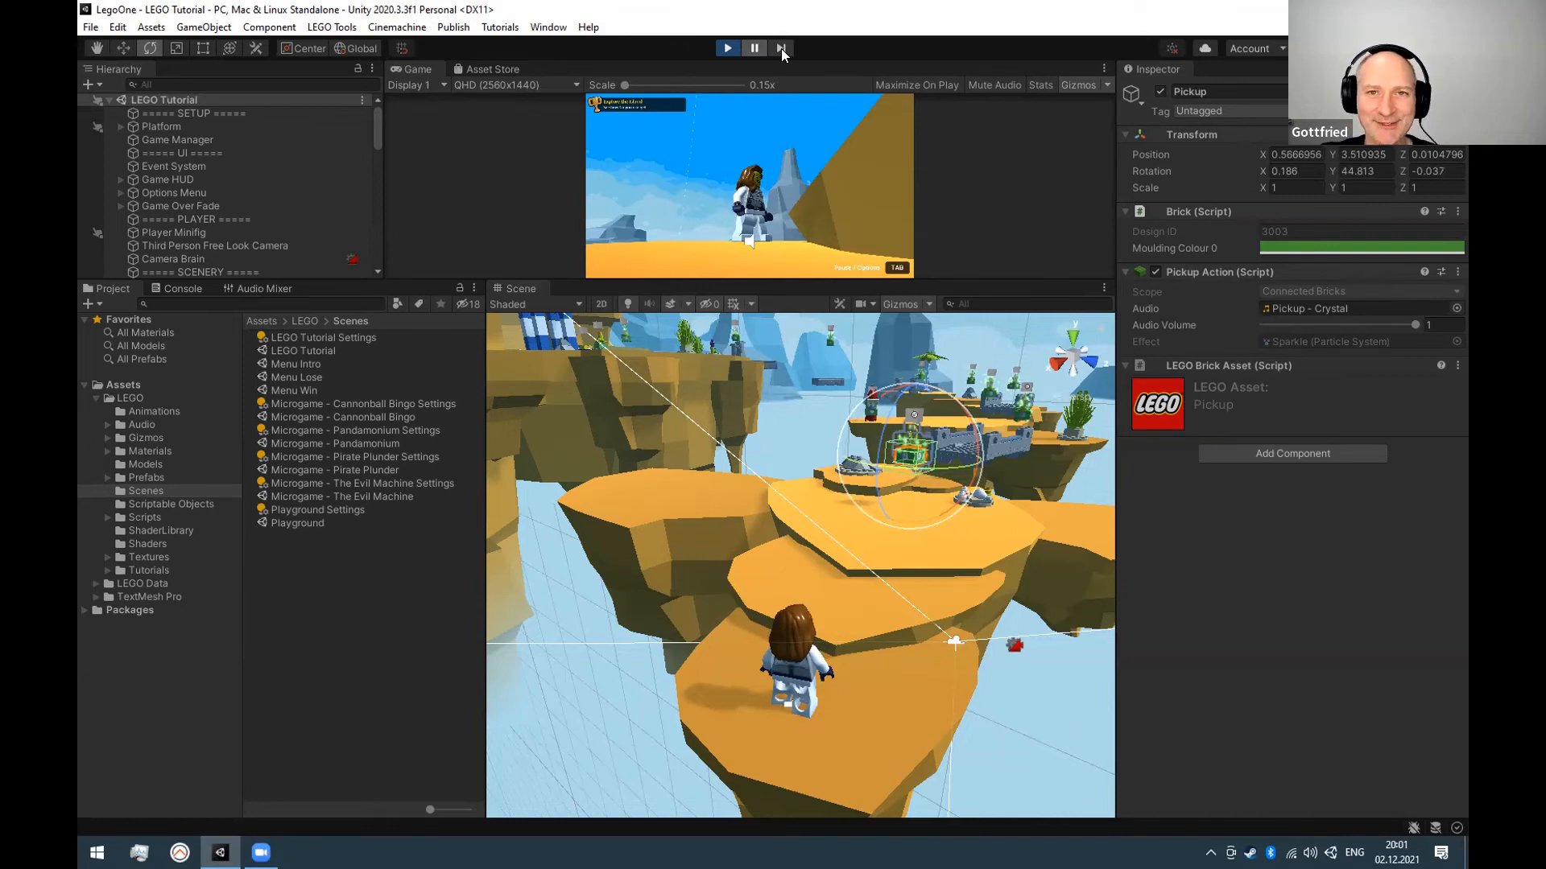
{"action": "left_click", "coordinate": [724, 49]}
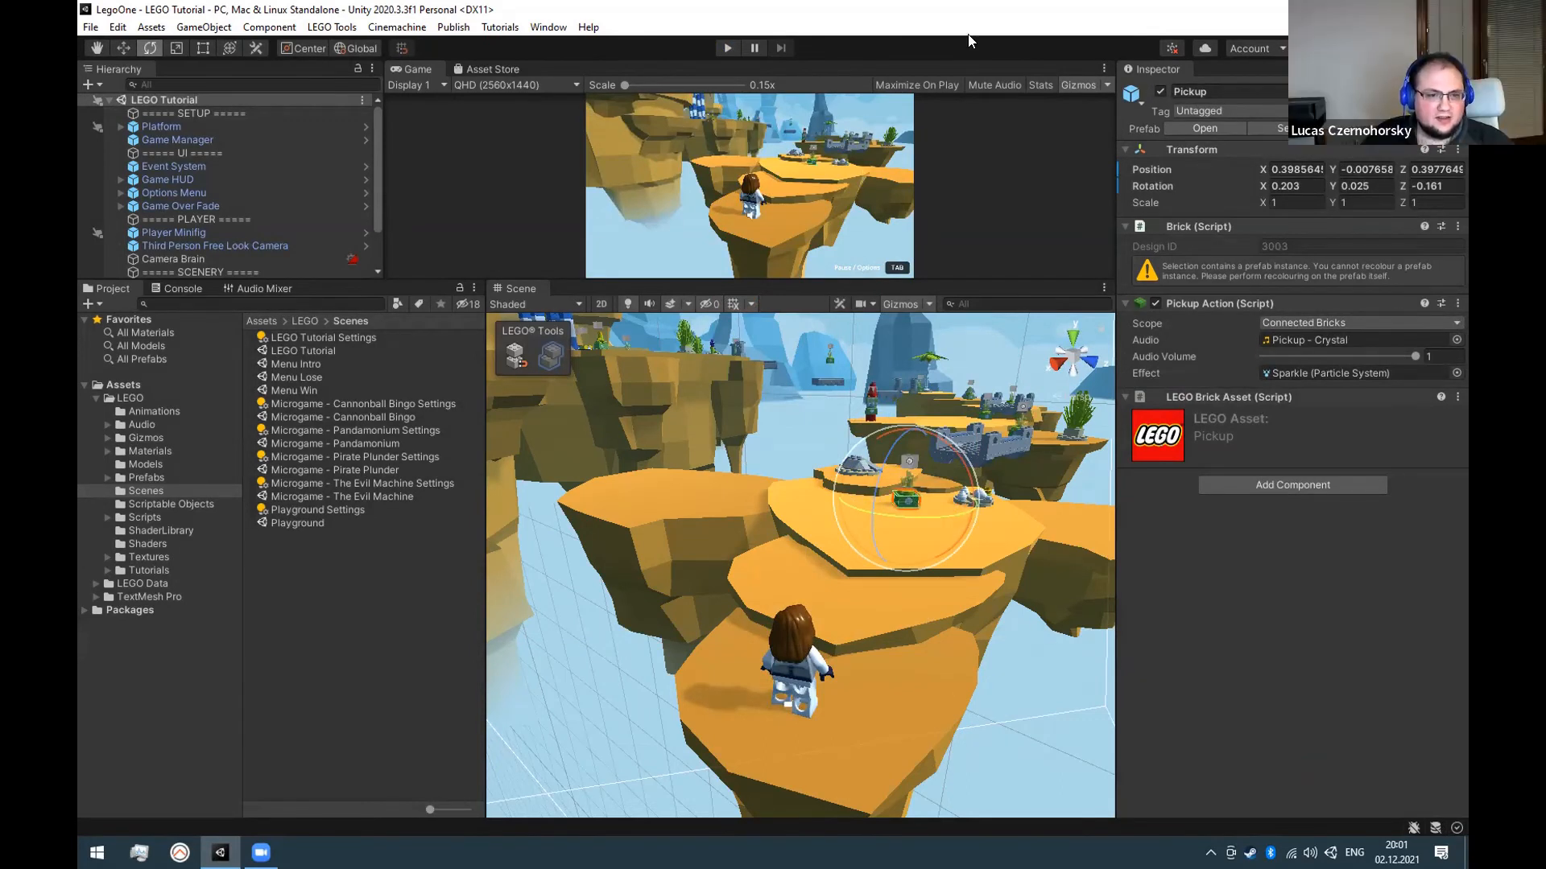
{"action": "left_click", "coordinate": [1056, 146]}
{"action": "left_click", "coordinate": [944, 16]}
{"action": "left_click", "coordinate": [1038, 103]}
{"action": "left_click", "coordinate": [956, 43]}
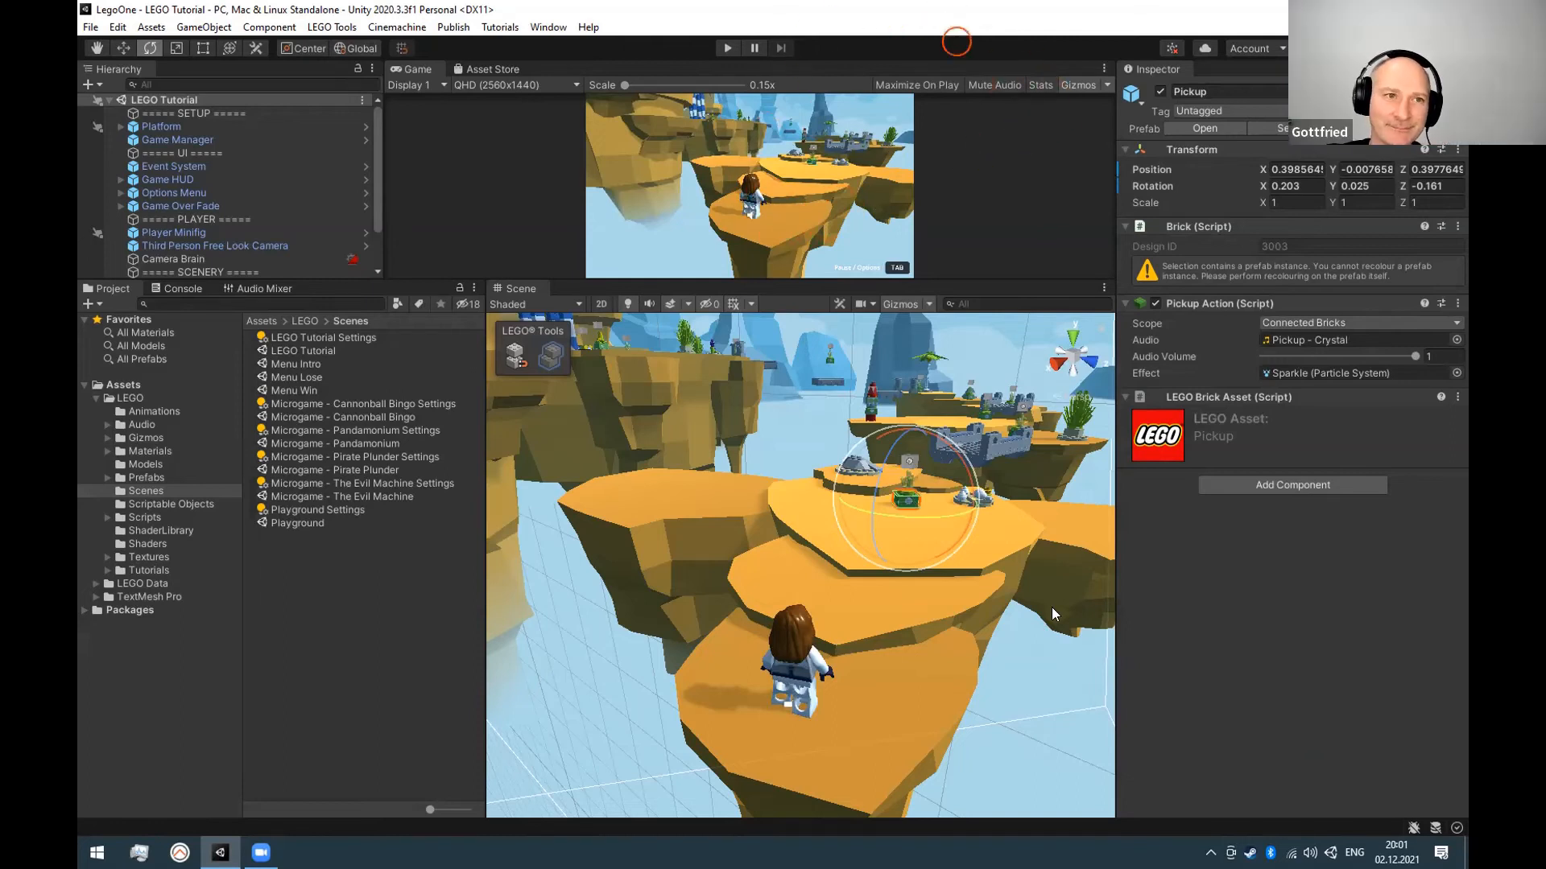
Open the names of Game HUD and Options Menu for editing without changing them, and move the selection to Game Over Fade.
{"action": "left_click", "coordinate": [206, 151]}
{"action": "left_click", "coordinate": [213, 179]}
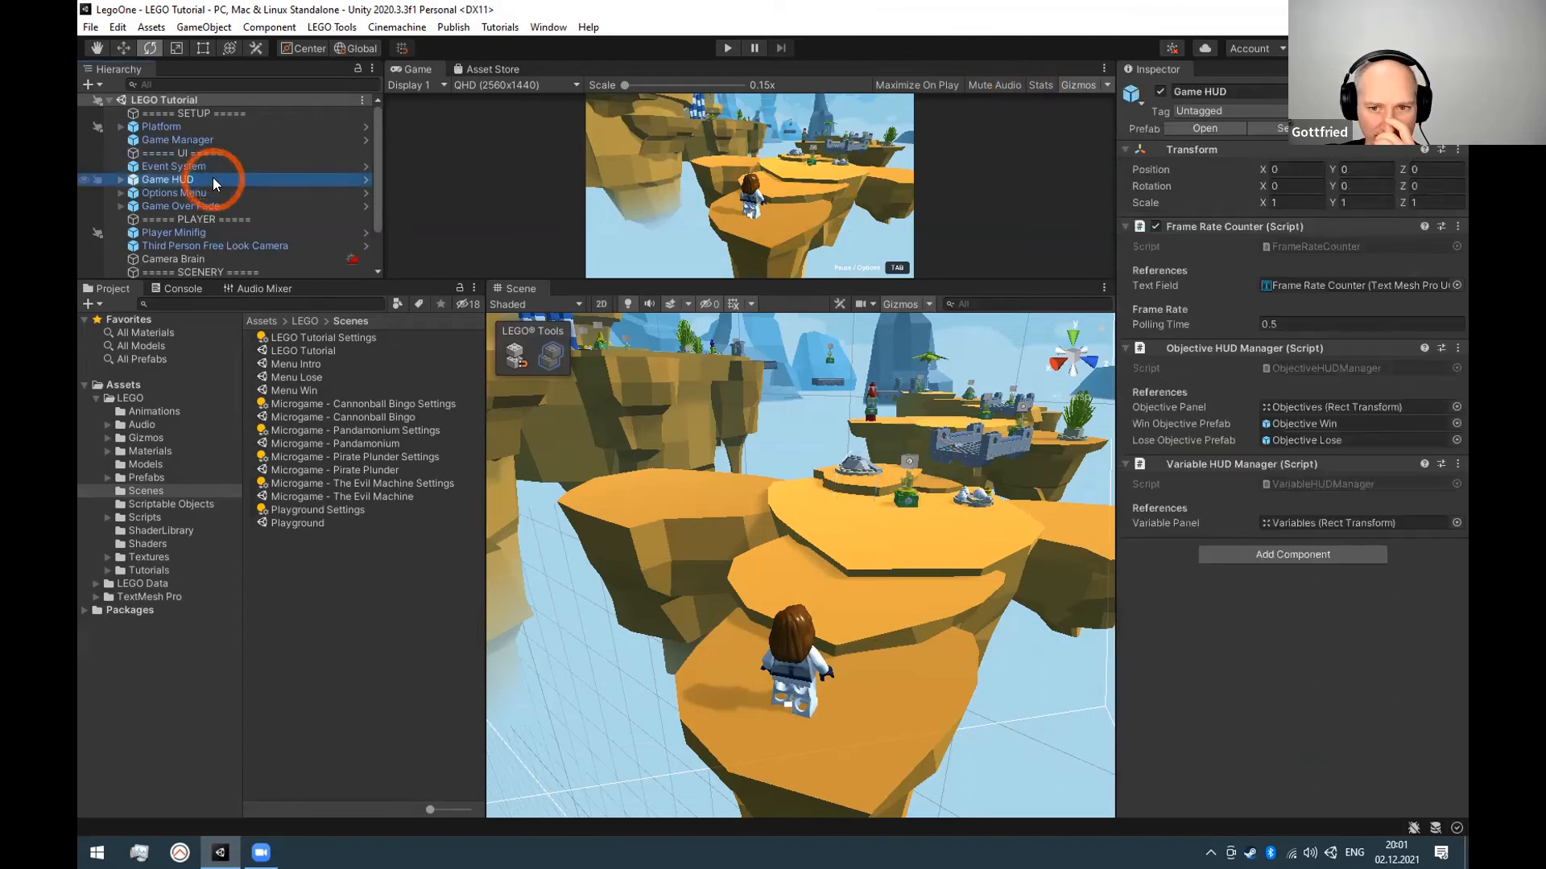
{"action": "key", "text": "F2"}
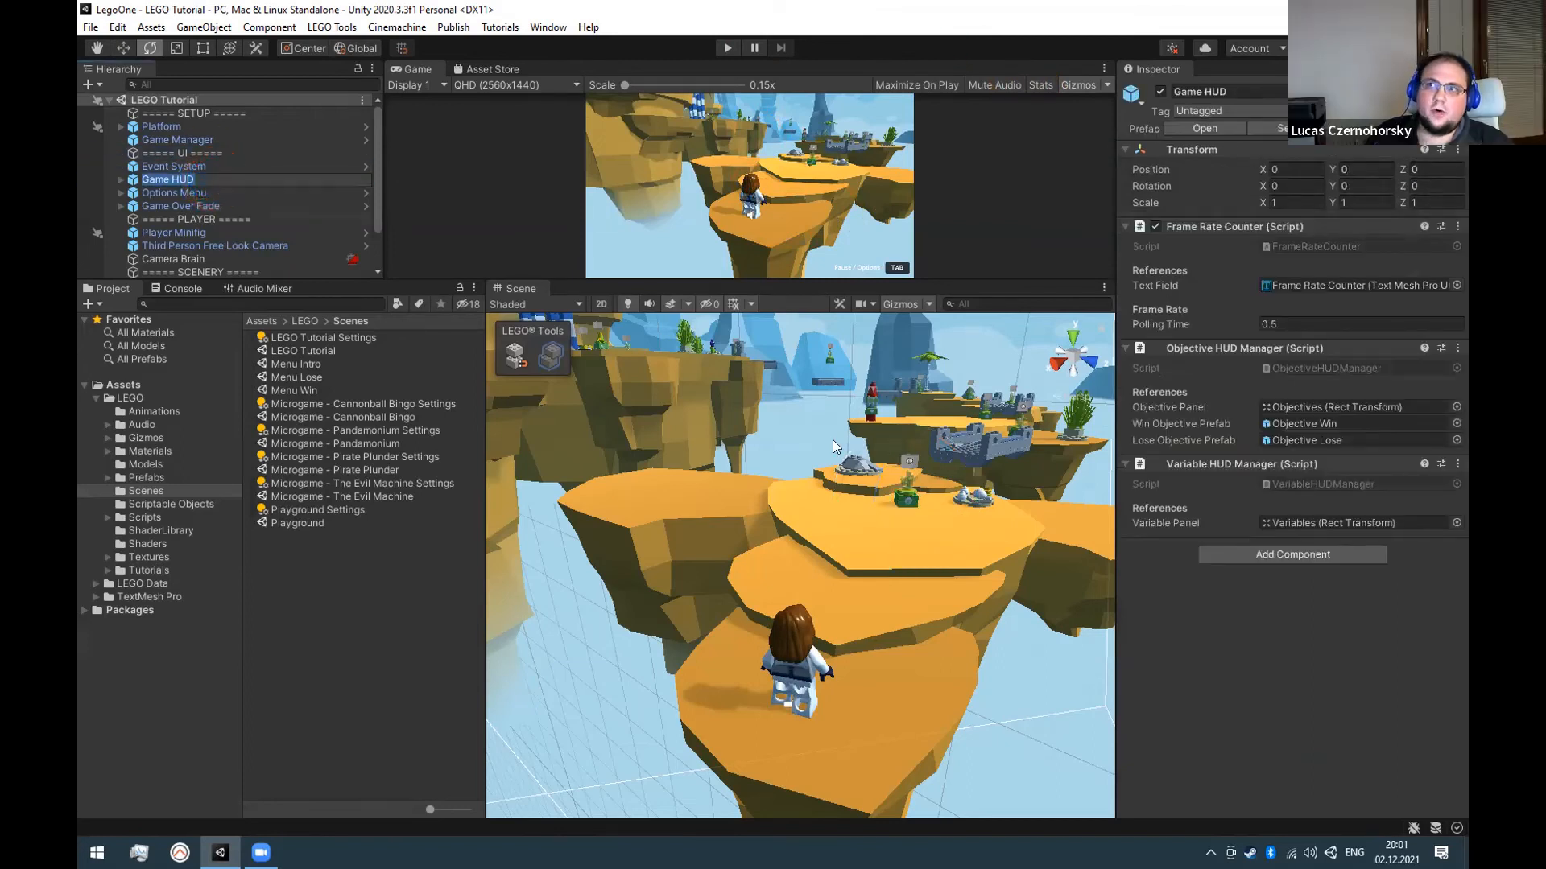
{"action": "key", "text": "Return"}
{"action": "key", "text": "Down"}
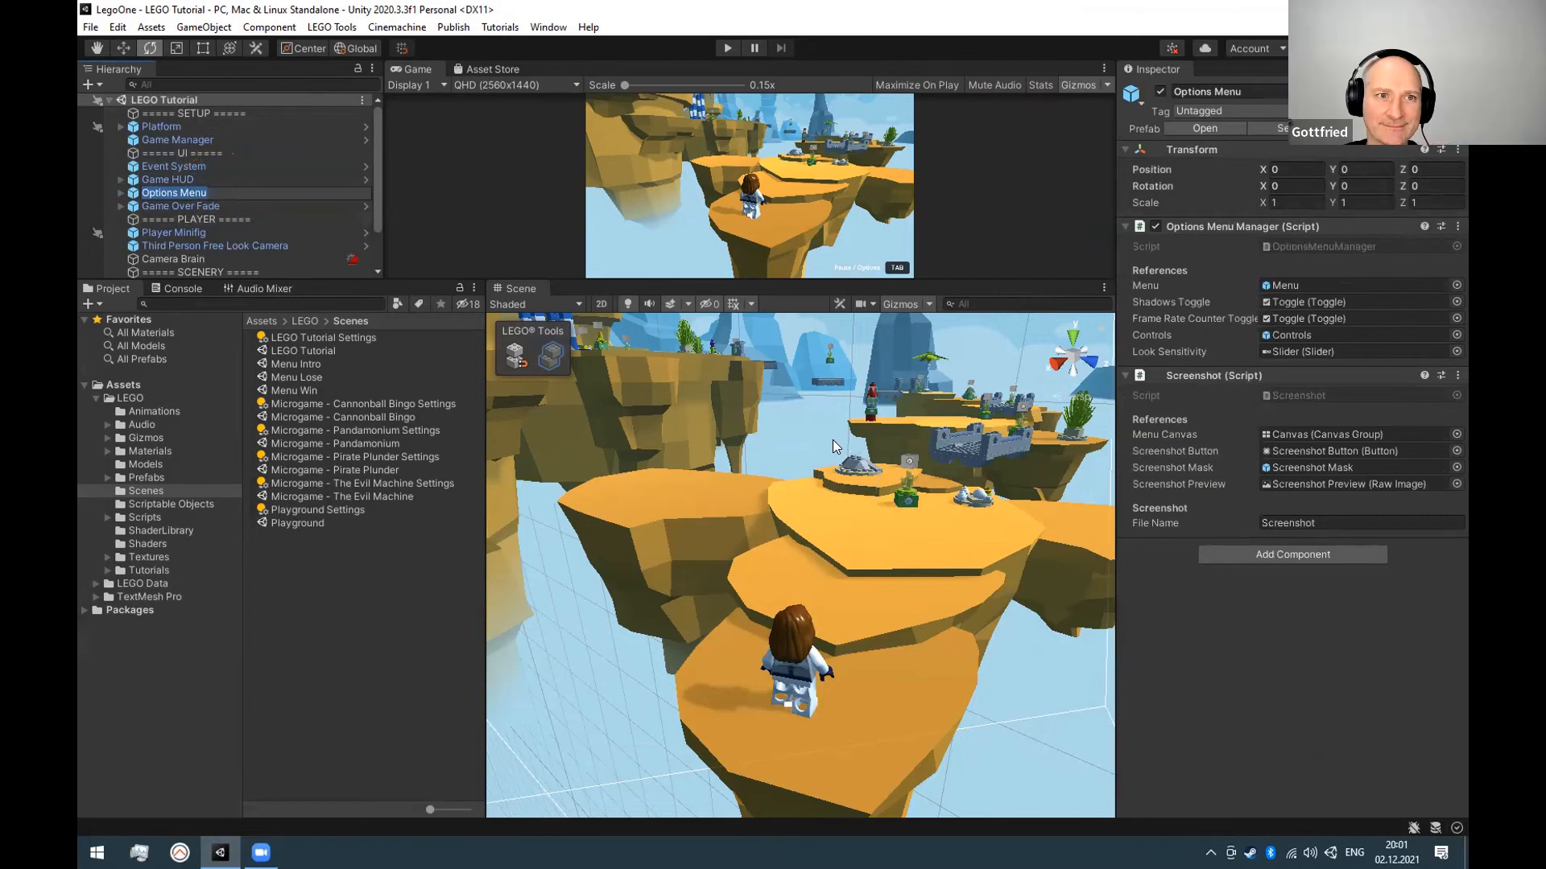
{"action": "key", "text": "Down"}
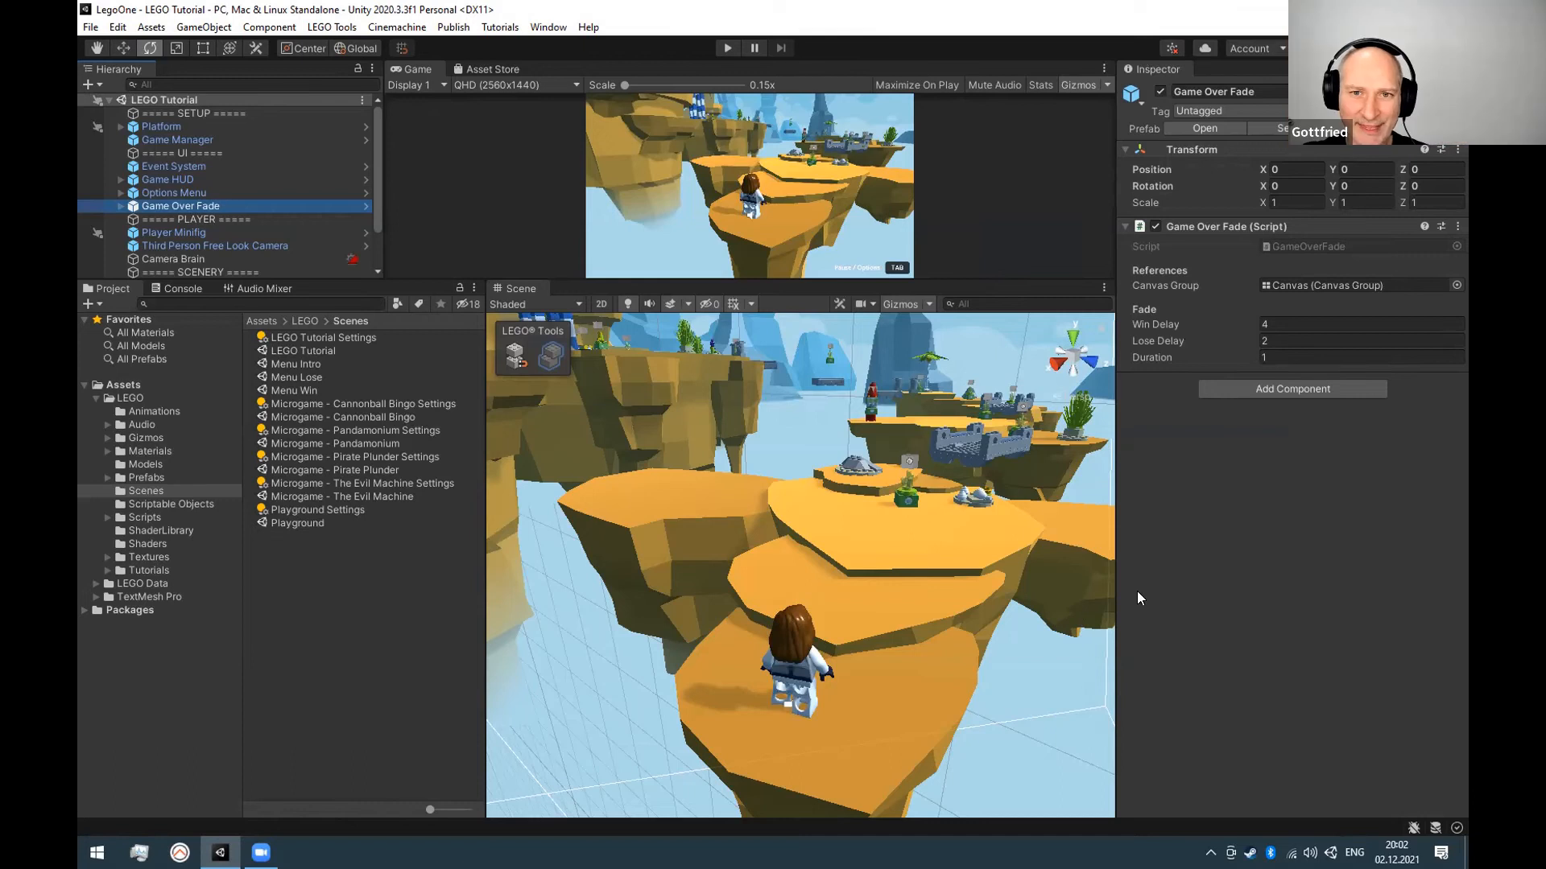
Select the rock platform below the pickup, start Build And Run and cancel the Build Windows folder choice.
{"action": "left_click", "coordinate": [922, 534]}
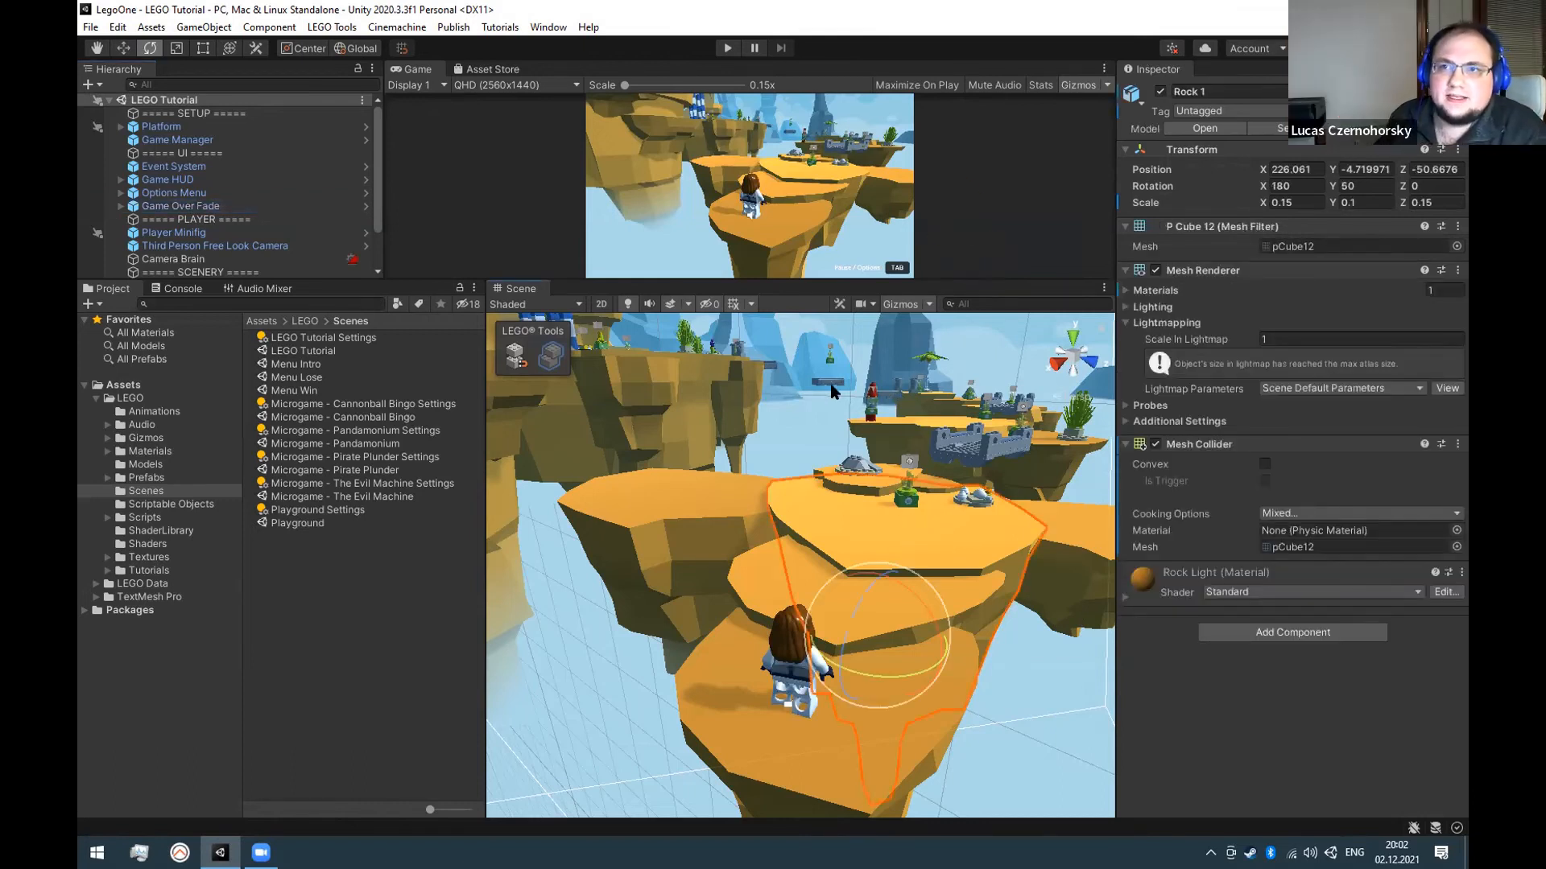
{"action": "key", "text": "ctrl+b"}
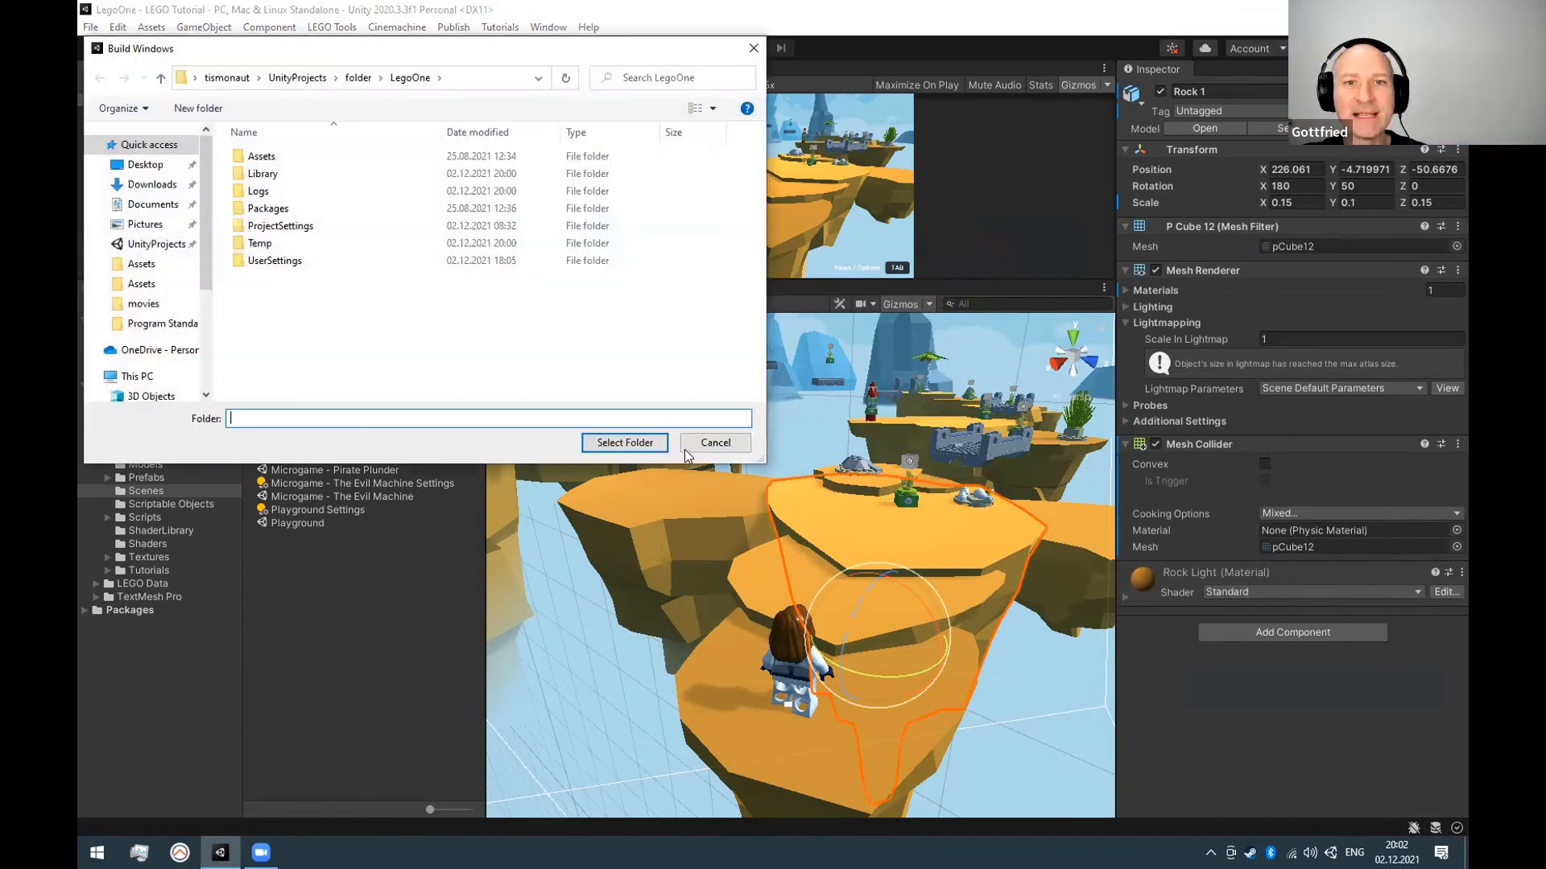
{"action": "left_click", "coordinate": [702, 443]}
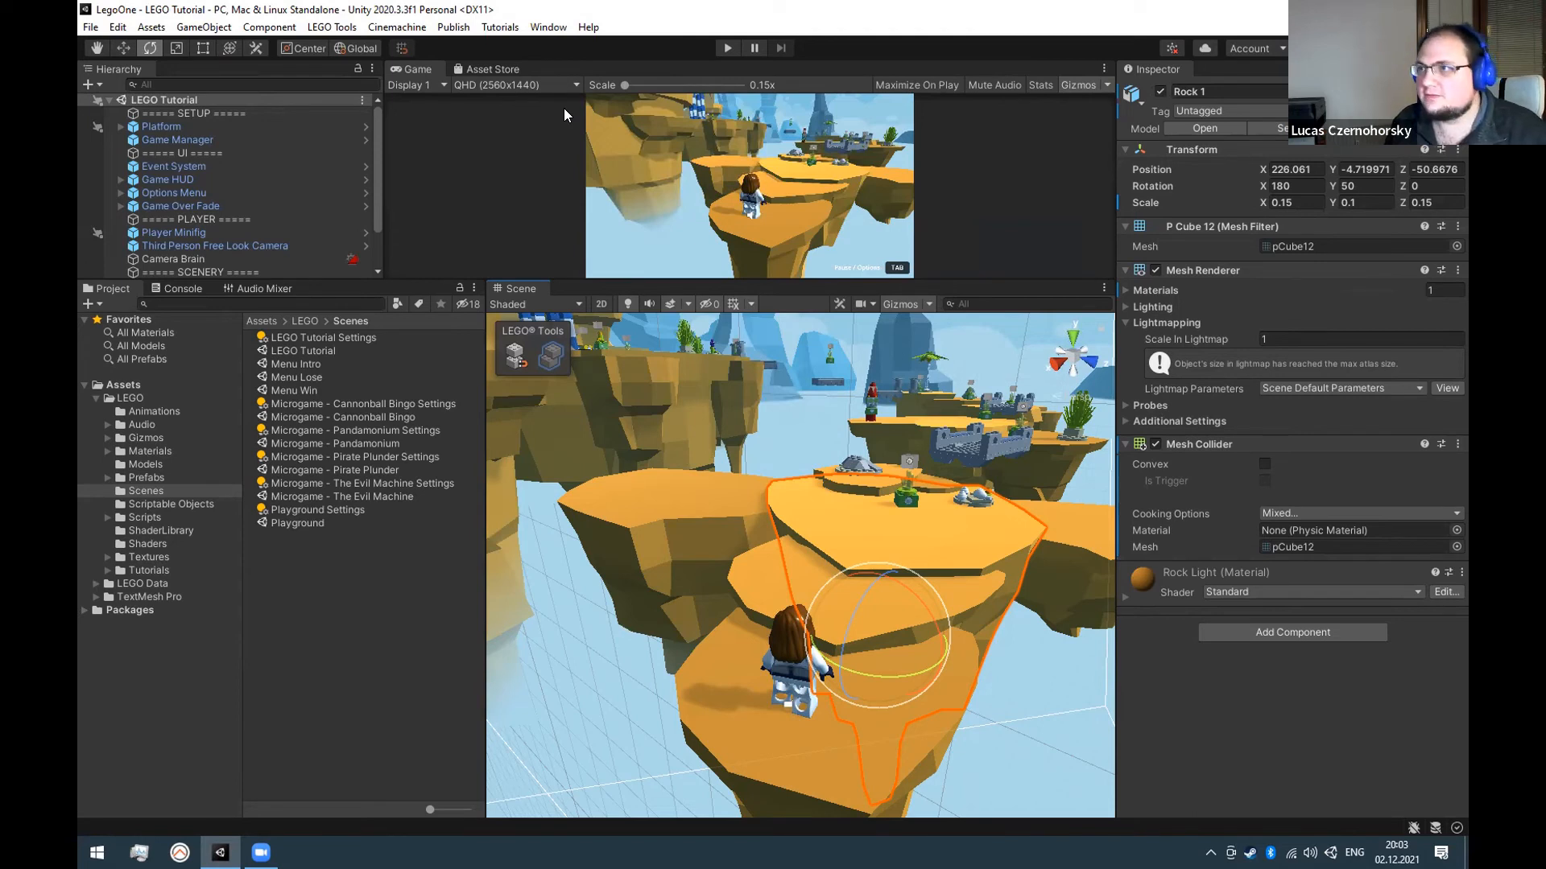
Expand and collapse Options Menu, return to Game HUD and extend the selection from there through Game Over Fade.
{"action": "left_click", "coordinate": [165, 179]}
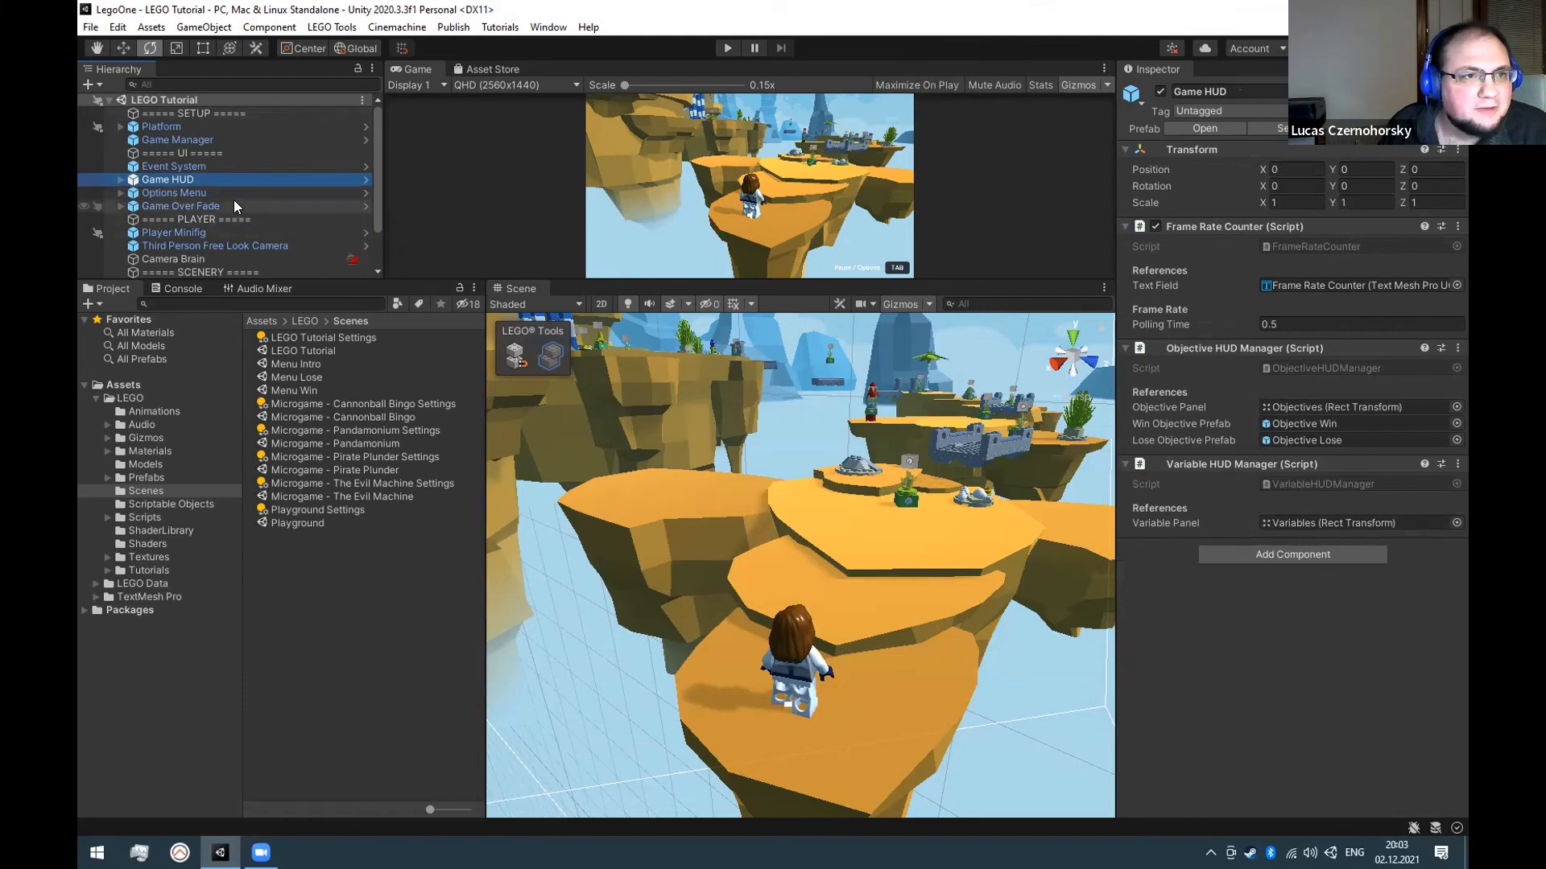
{"action": "key", "text": "Down"}
{"action": "key", "text": "Right"}
{"action": "key", "text": "Left"}
{"action": "key", "text": "Up"}
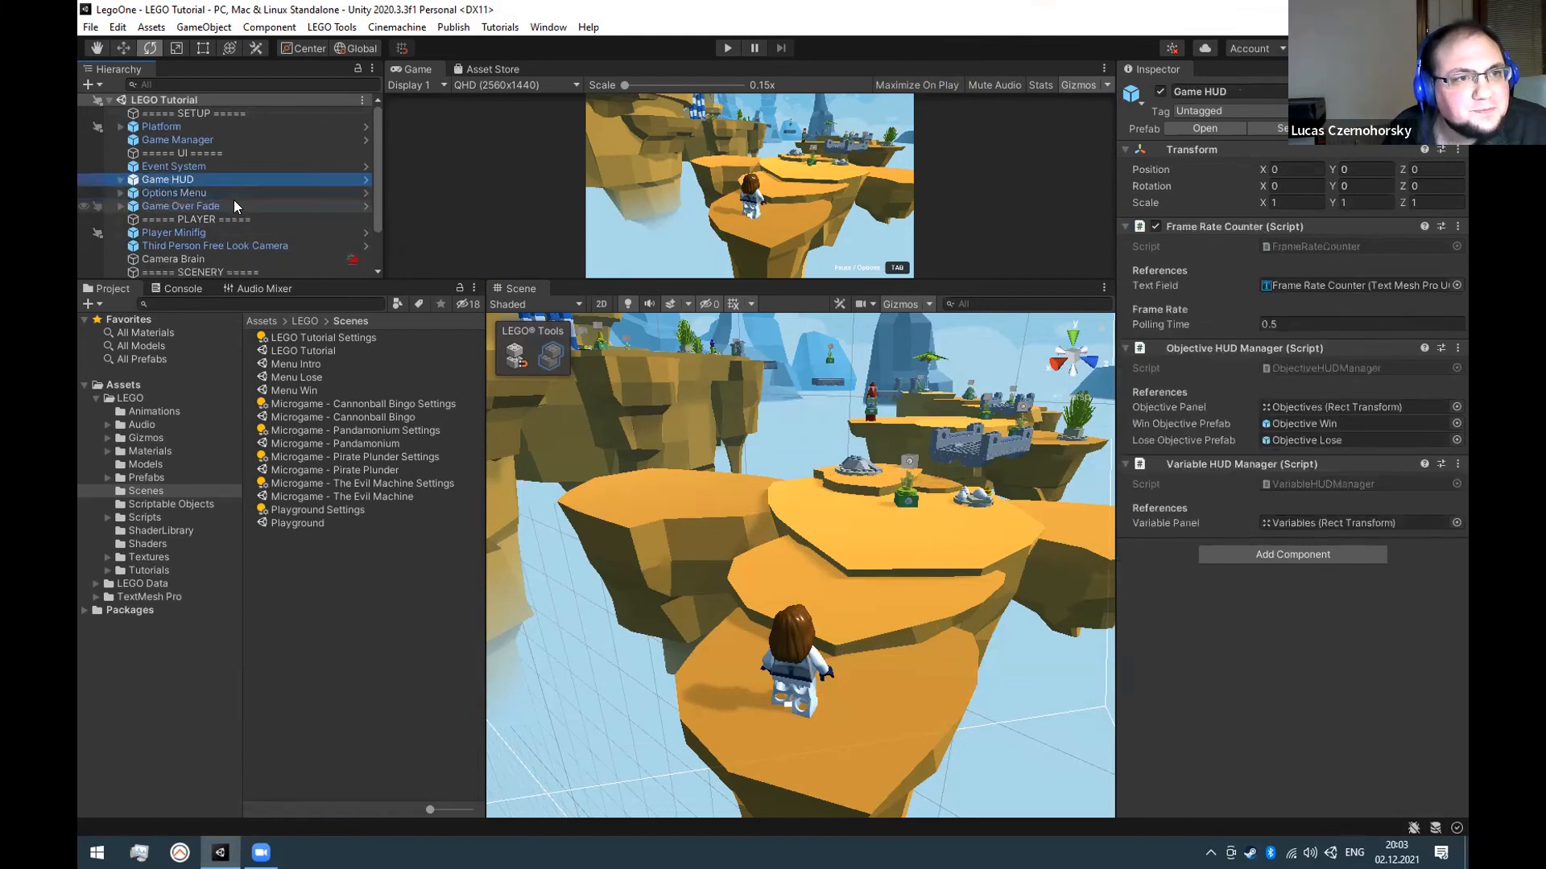
{"action": "key", "text": "shift+Down"}
{"action": "key", "text": "shift+Down"}
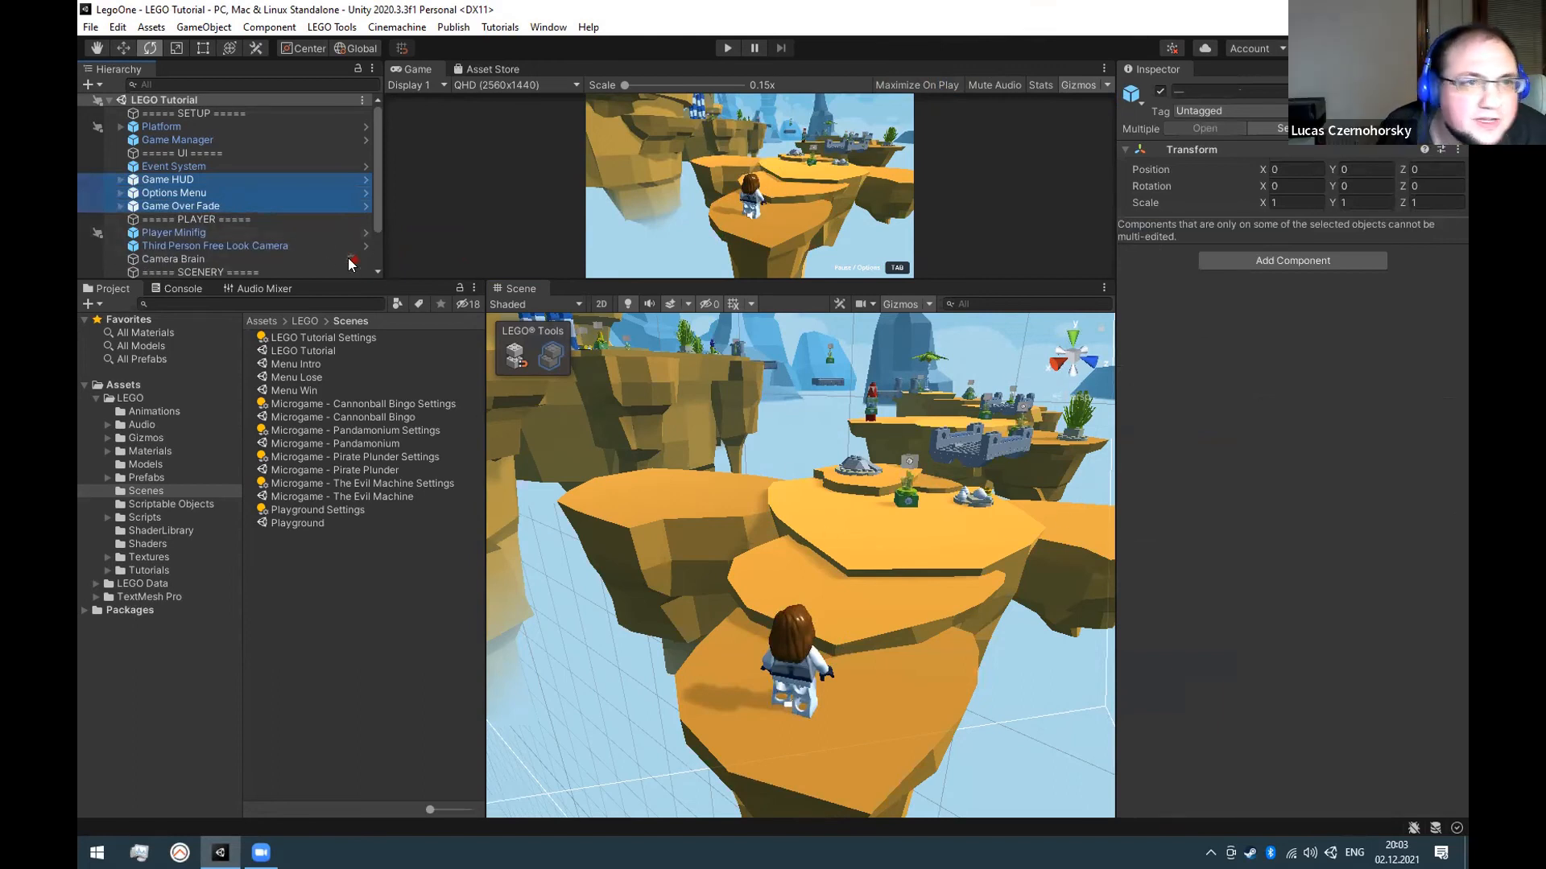
Reduce the selection to Game HUD alone and reselect the range from it to Game Over Fade.
{"action": "left_click", "coordinate": [247, 217]}
{"action": "left_click", "coordinate": [243, 194]}
{"action": "left_click", "coordinate": [241, 182]}
{"action": "left_click", "coordinate": [239, 201], "text": "shift"}
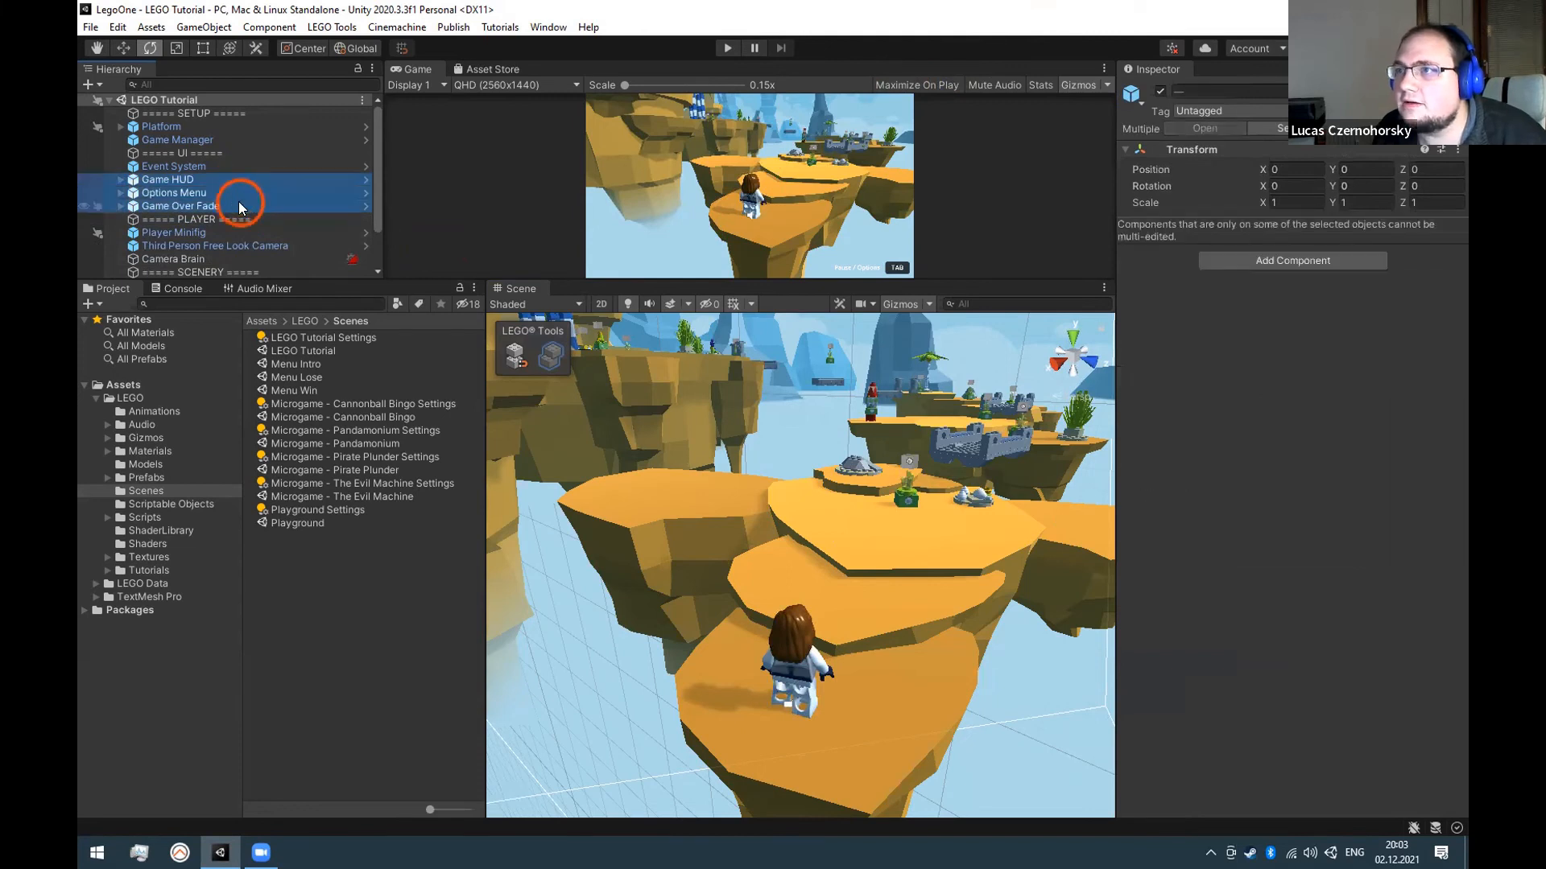